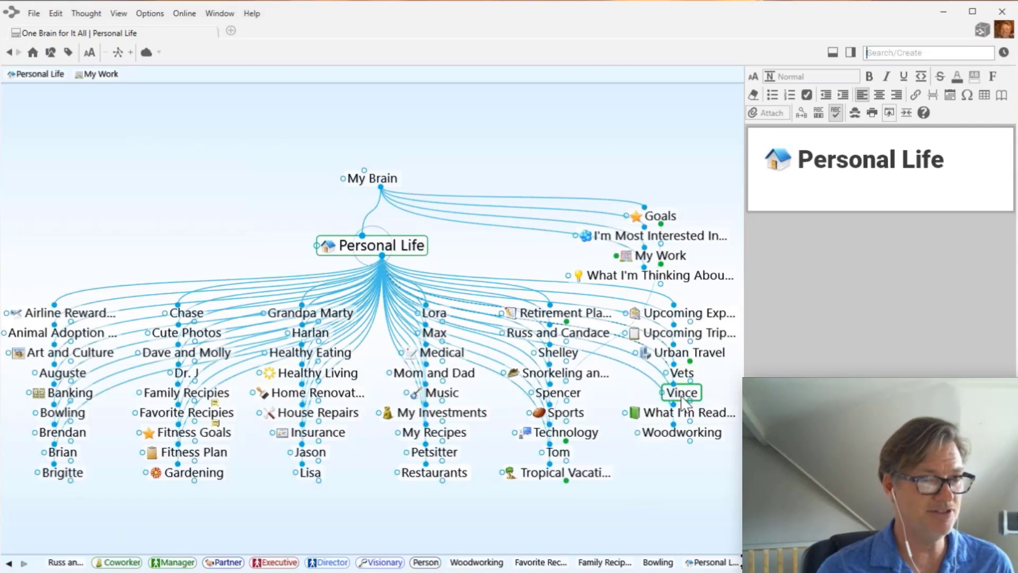
- Create a 'Travel' child thought under Personal Life and open it
{"action": "left_click", "coordinate": [546, 477]}
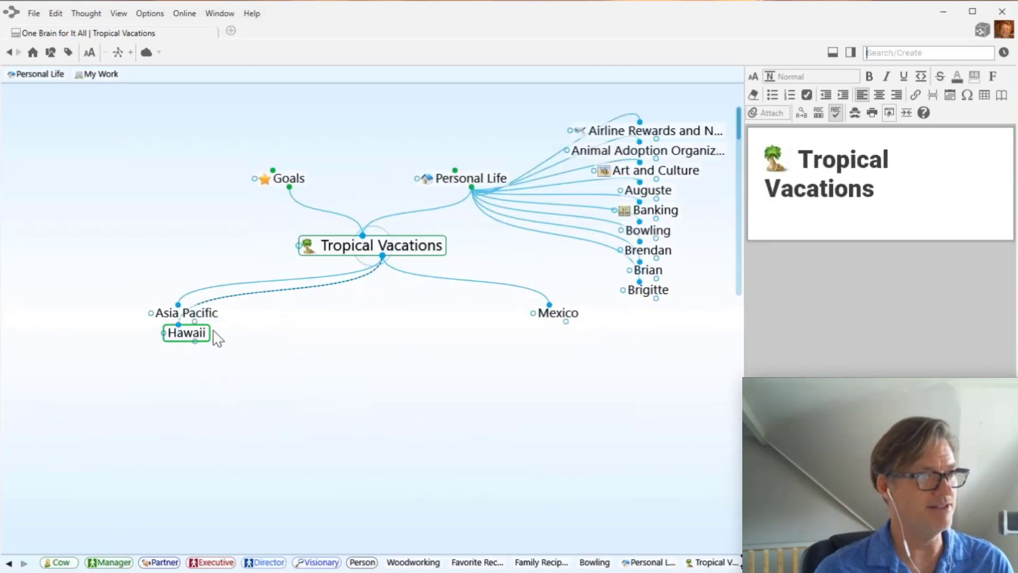
{"action": "left_click", "coordinate": [467, 183]}
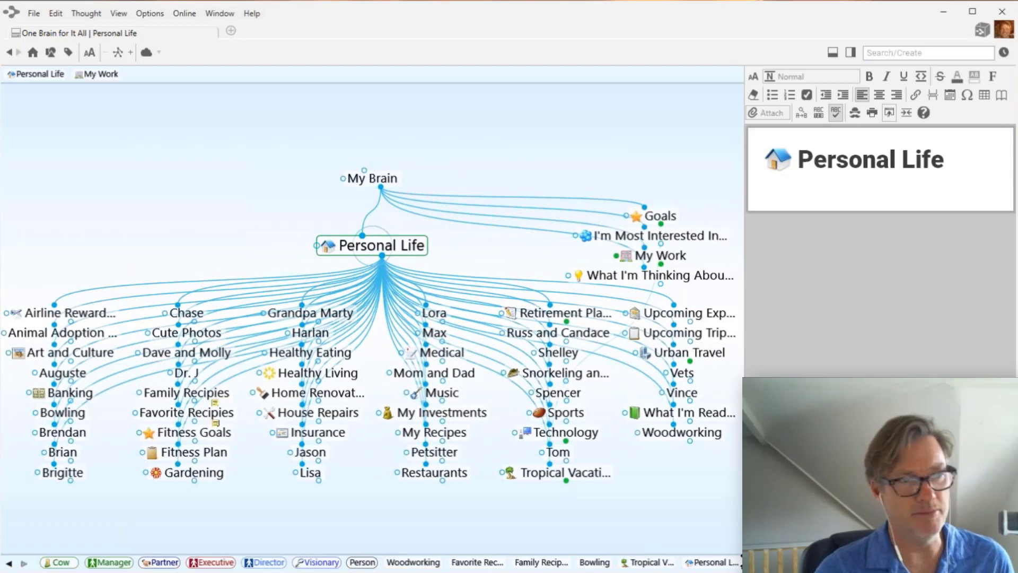
{"action": "left_click", "coordinate": [897, 52]}
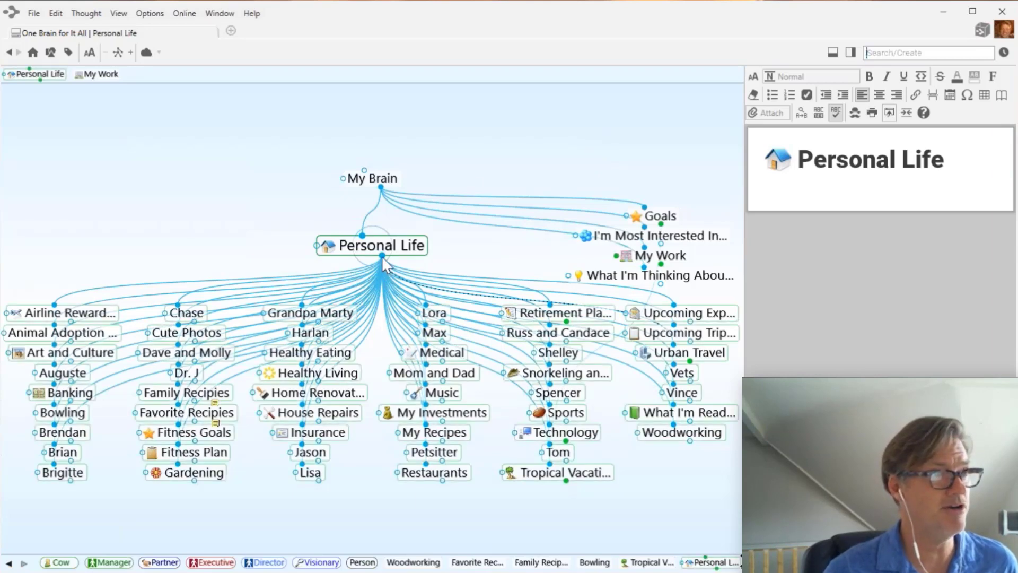
{"action": "left_click_drag", "start_coordinate": [383, 259], "coordinate": [144, 272]}
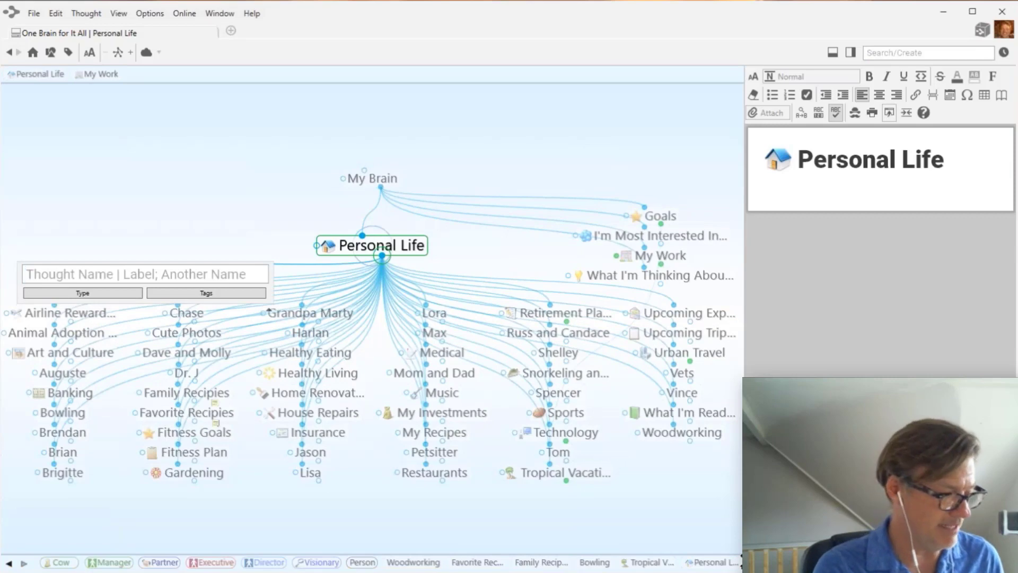
{"action": "type", "text": "Travel"}
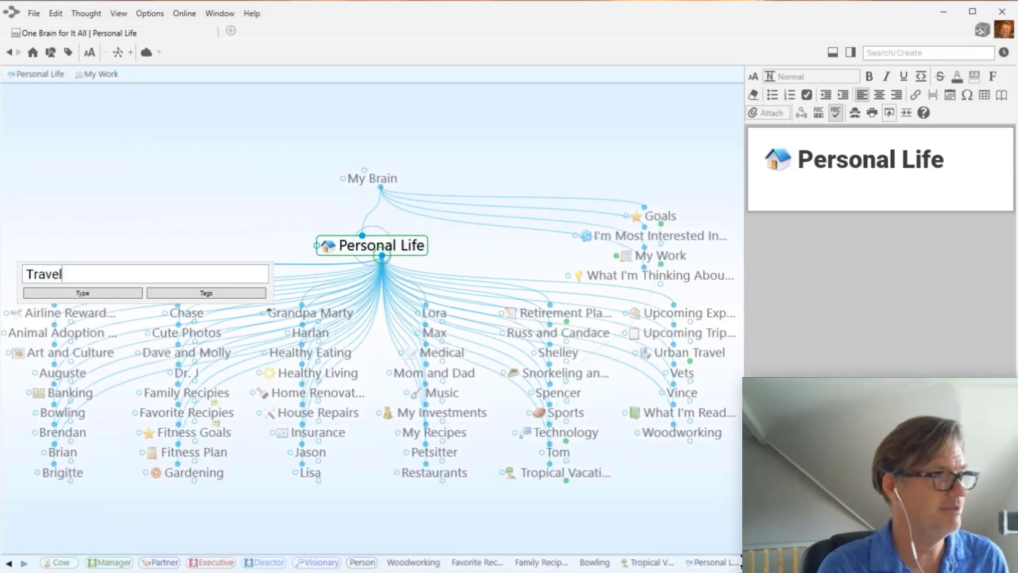
{"action": "key", "text": "Return"}
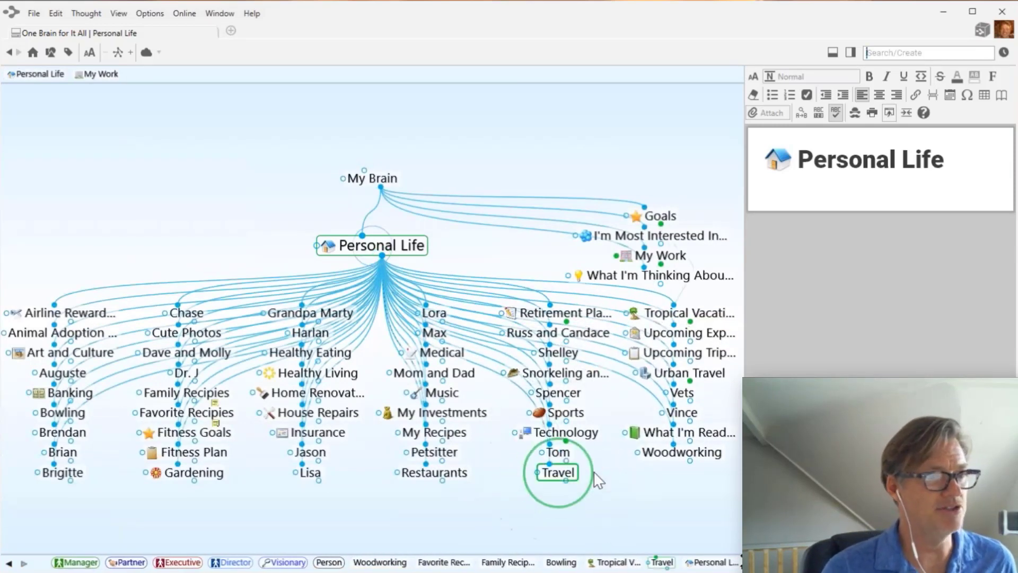
{"action": "left_click", "coordinate": [562, 474]}
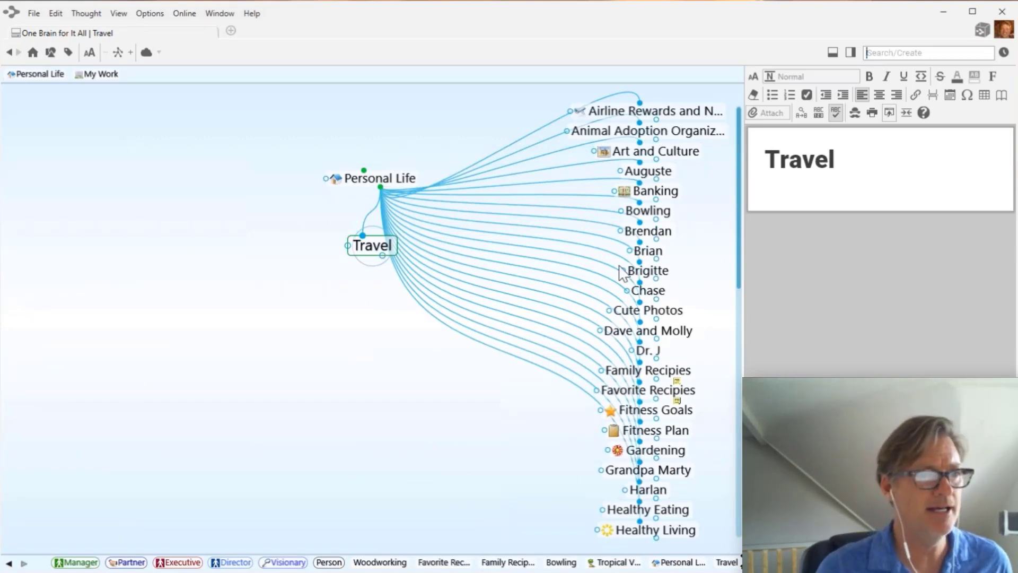
- Drag Tropical Vacations, Upcoming Trip Plans and Urban Travel onto Travel as its children
{"action": "scroll", "coordinate": [706, 364], "scroll_direction": "down", "scroll_amount": 4}
{"action": "scroll", "coordinate": [707, 364], "scroll_direction": "down", "scroll_amount": 6}
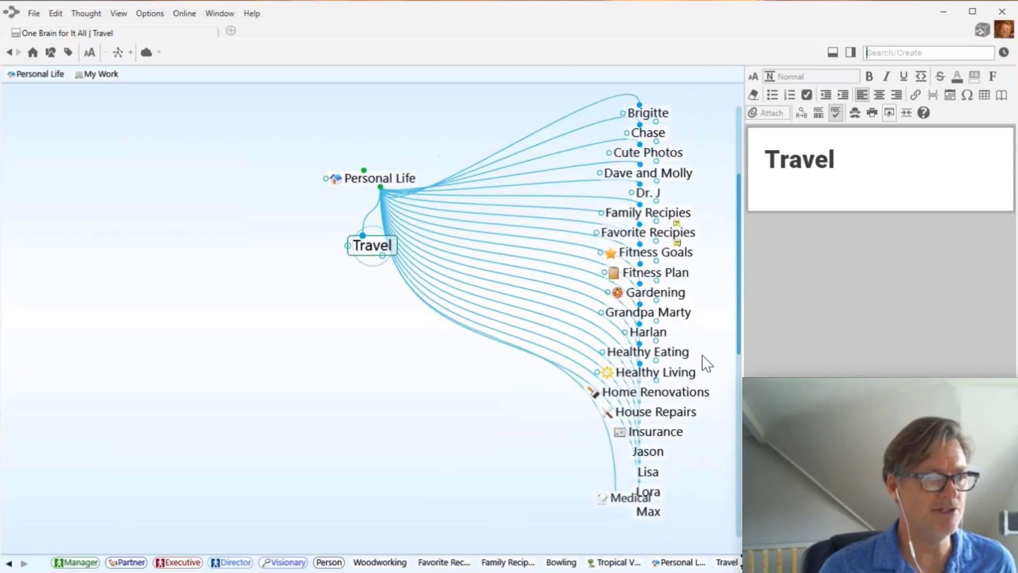
{"action": "scroll", "coordinate": [705, 362], "scroll_direction": "down", "scroll_amount": 7}
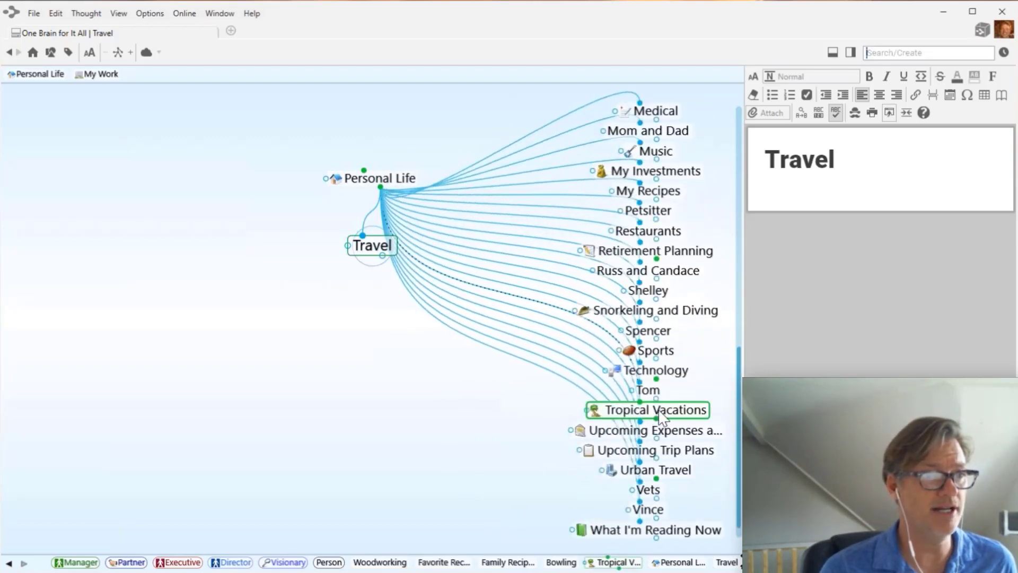
{"action": "left_click_drag", "start_coordinate": [648, 411], "coordinate": [307, 367]}
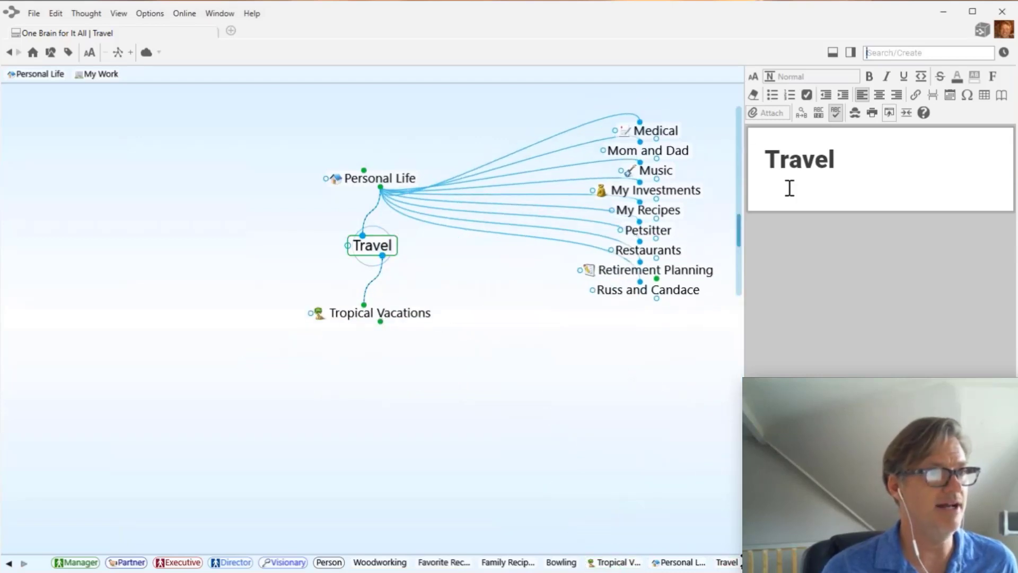
{"action": "left_click_drag", "start_coordinate": [739, 222], "coordinate": [738, 257]}
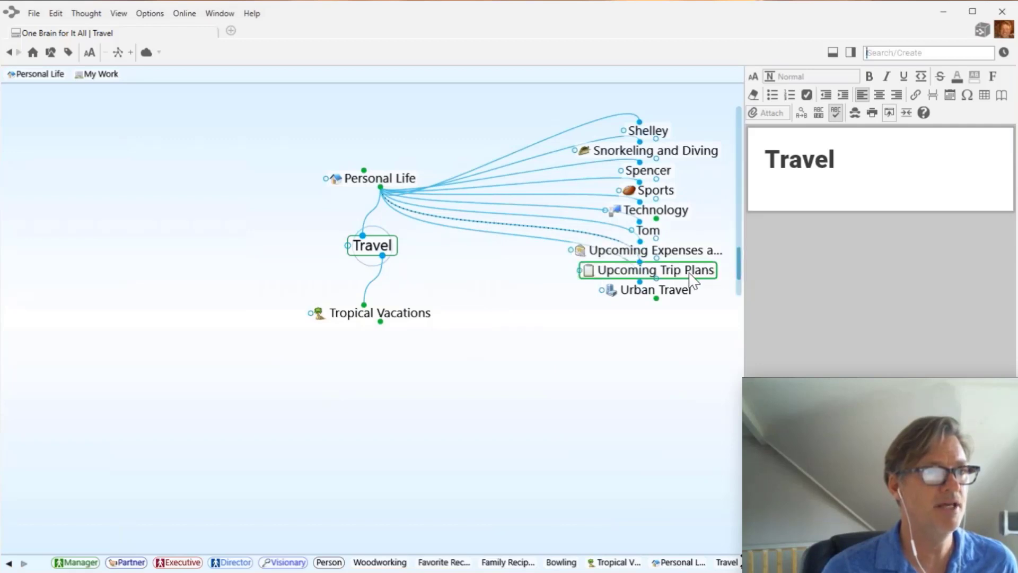
{"action": "left_click_drag", "start_coordinate": [693, 281], "coordinate": [493, 379]}
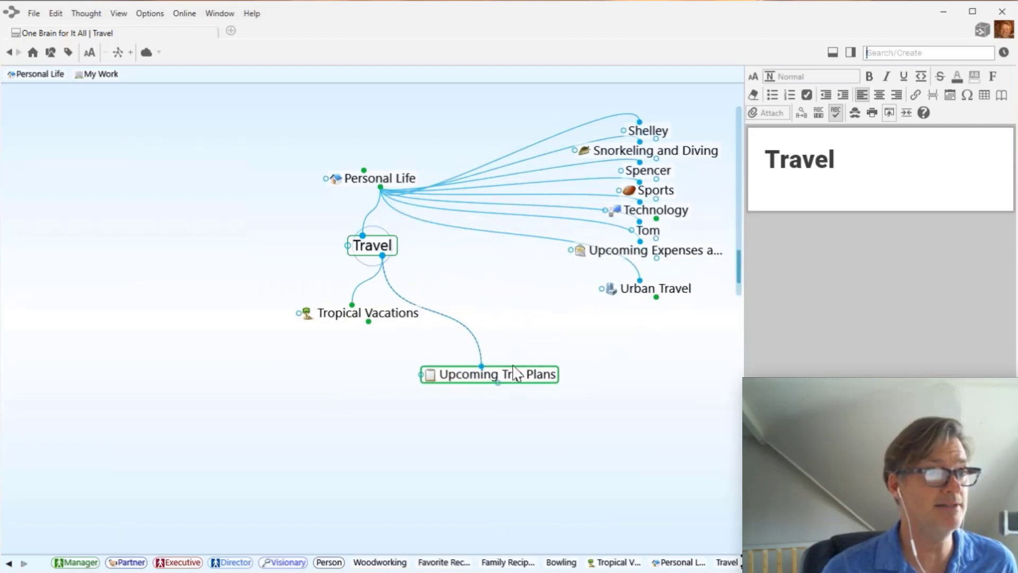
{"action": "left_click_drag", "start_coordinate": [674, 277], "coordinate": [400, 345]}
{"action": "scroll", "coordinate": [709, 245], "scroll_direction": "down", "scroll_amount": 2}
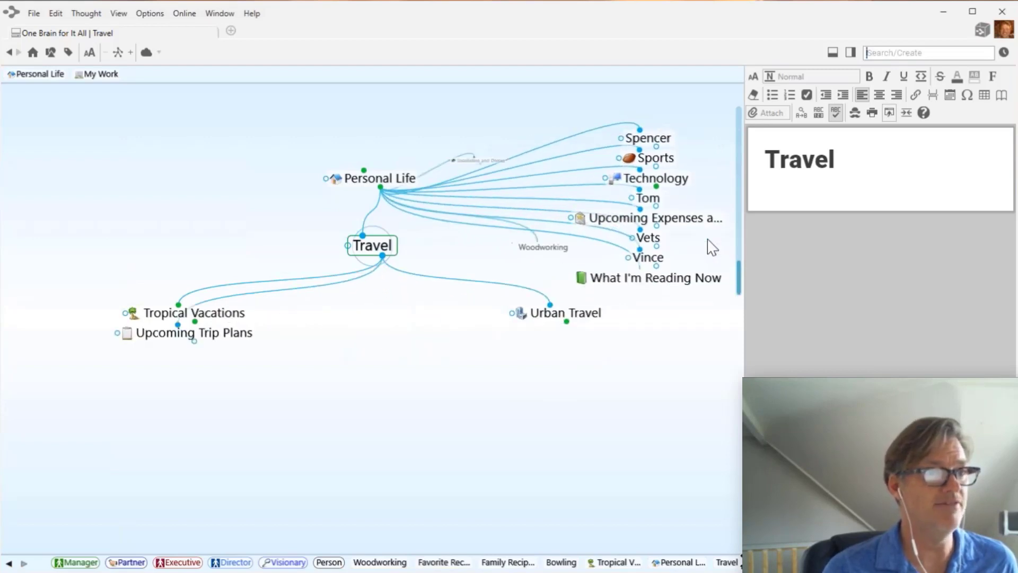
{"action": "scroll", "coordinate": [713, 246], "scroll_direction": "up", "scroll_amount": 5}
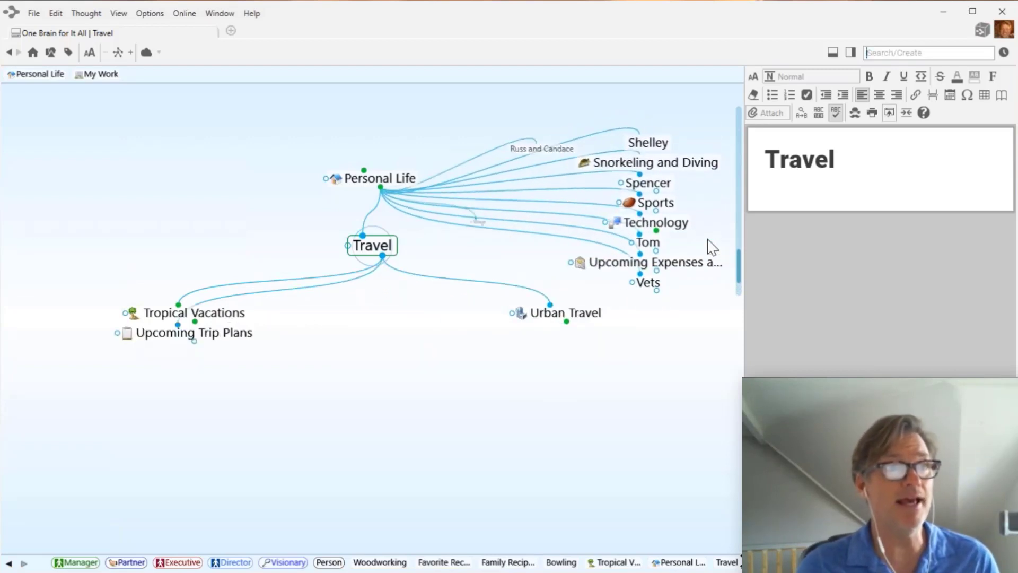
{"action": "scroll", "coordinate": [712, 247], "scroll_direction": "up", "scroll_amount": 4}
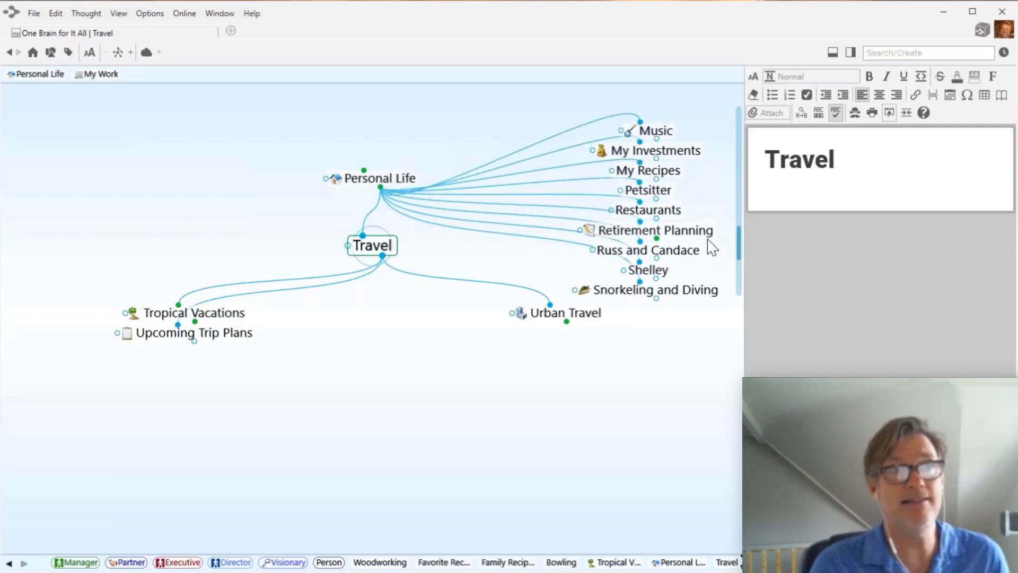
- From Personal Life, create a child thought named 'Family and Friends'
{"action": "left_click", "coordinate": [381, 178]}
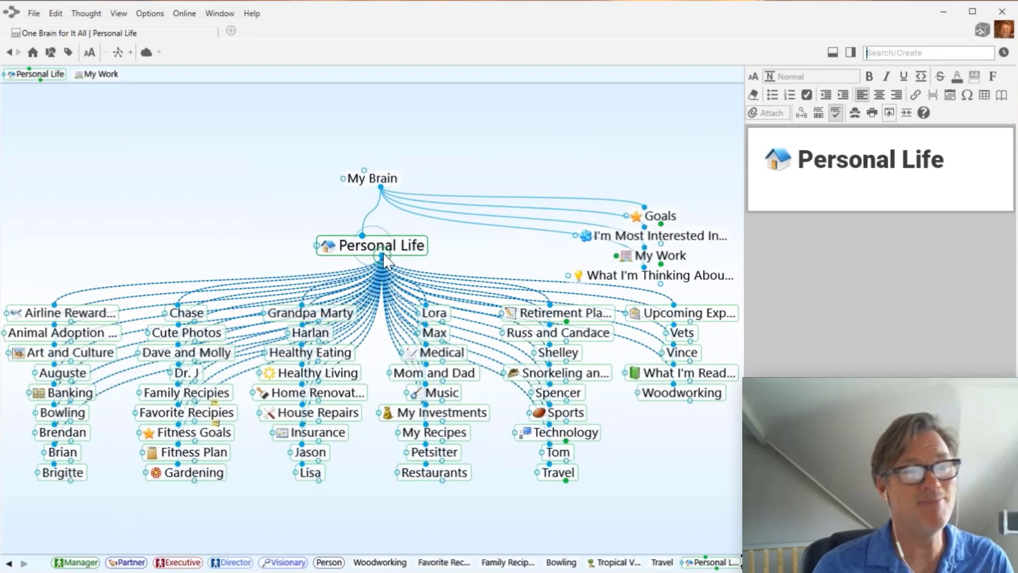
{"action": "left_click_drag", "start_coordinate": [383, 258], "coordinate": [369, 520]}
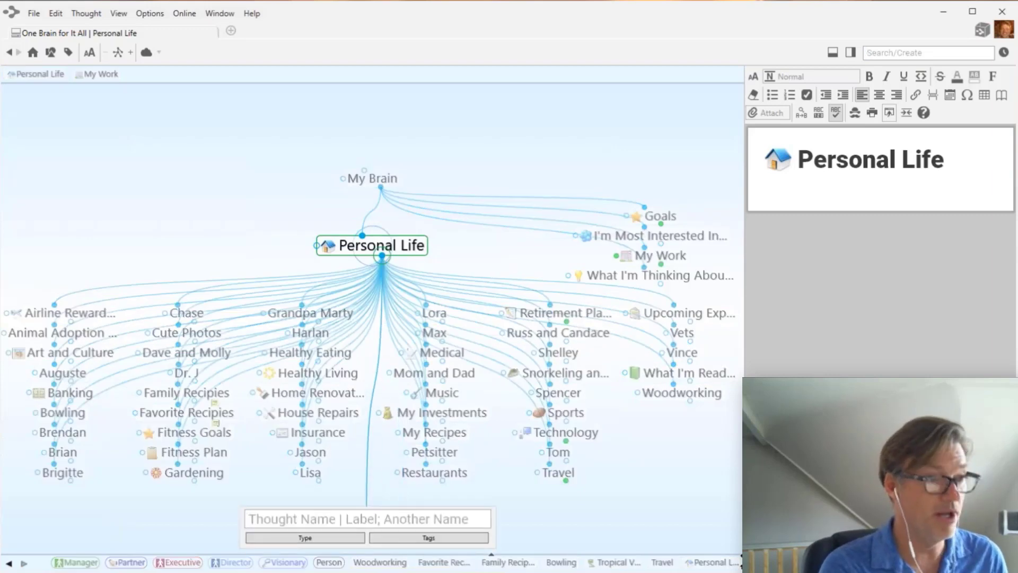
{"action": "type", "text": "Fa"}
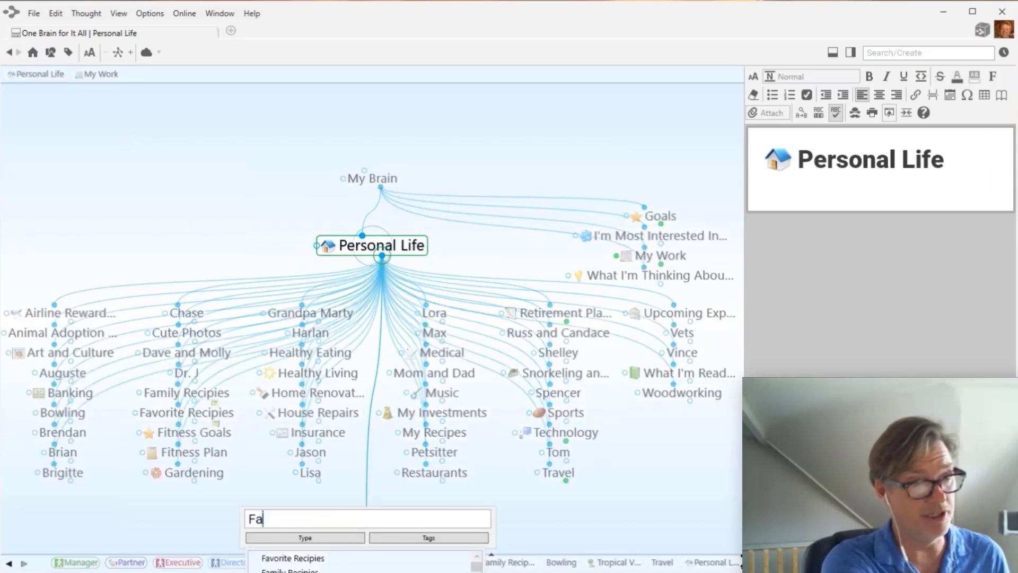
{"action": "type", "text": "mi"}
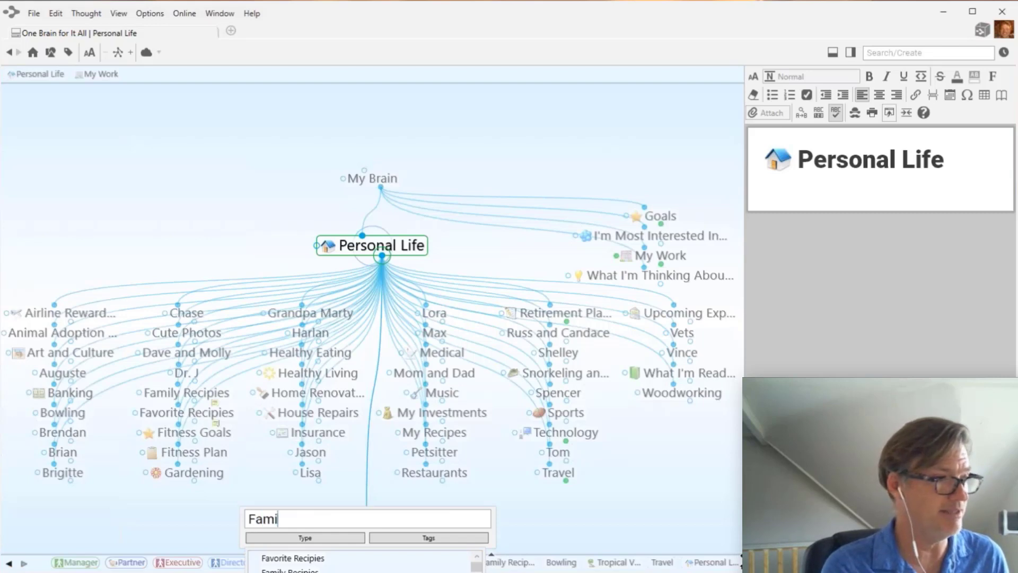
{"action": "type", "text": "ly and "}
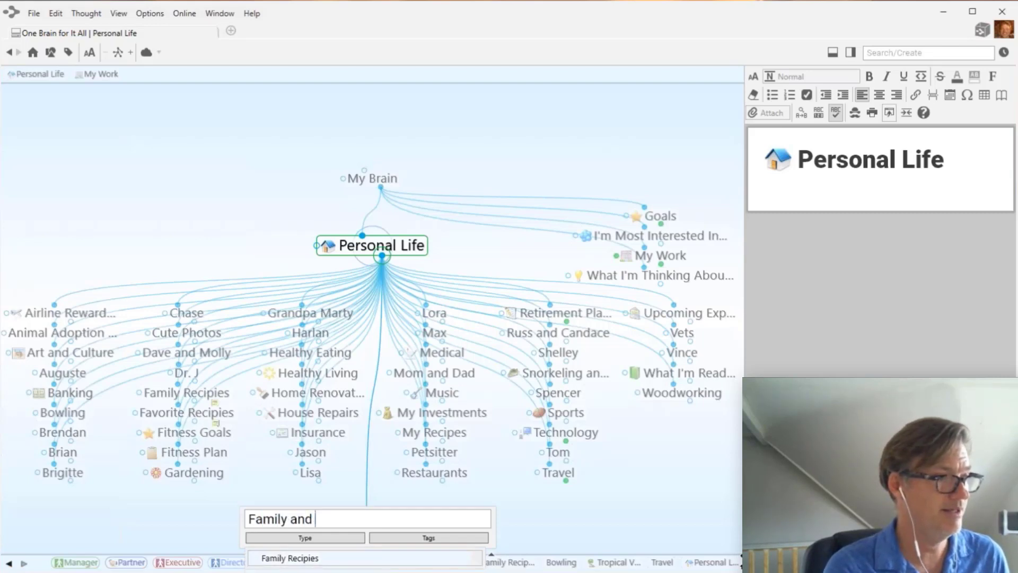
{"action": "type", "text": "Friends"}
{"action": "key", "text": "Return"}
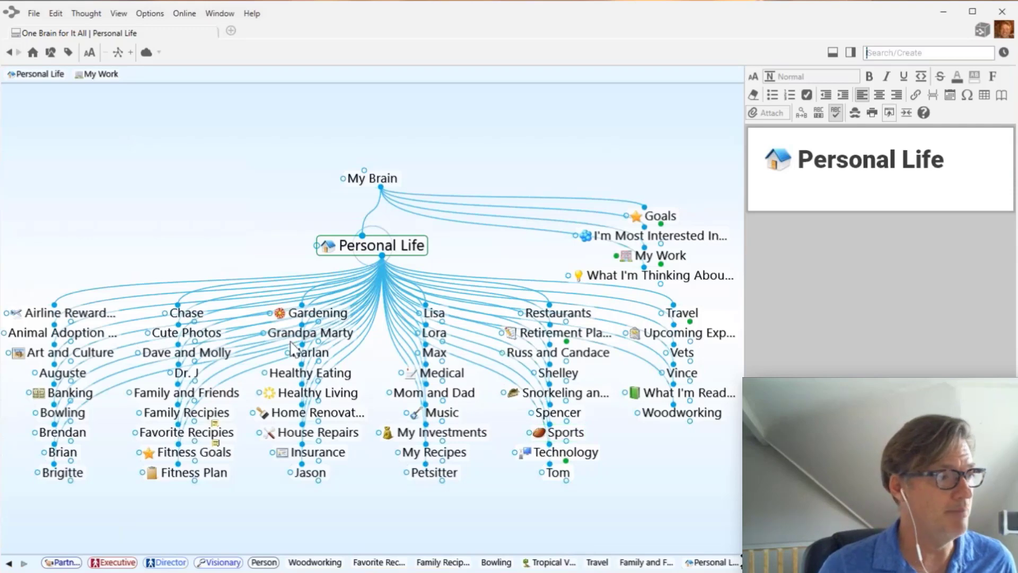
- Open Family and Friends and move Brigitte, Brendan, Brian, and Dave and Molly under it
{"action": "left_click", "coordinate": [184, 392]}
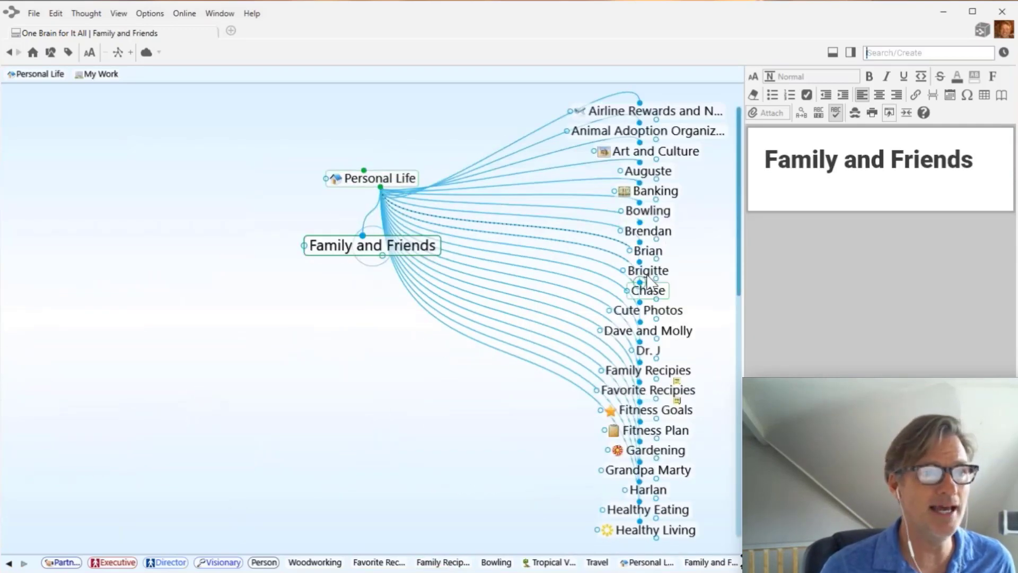
{"action": "left_click_drag", "start_coordinate": [658, 279], "coordinate": [265, 377]}
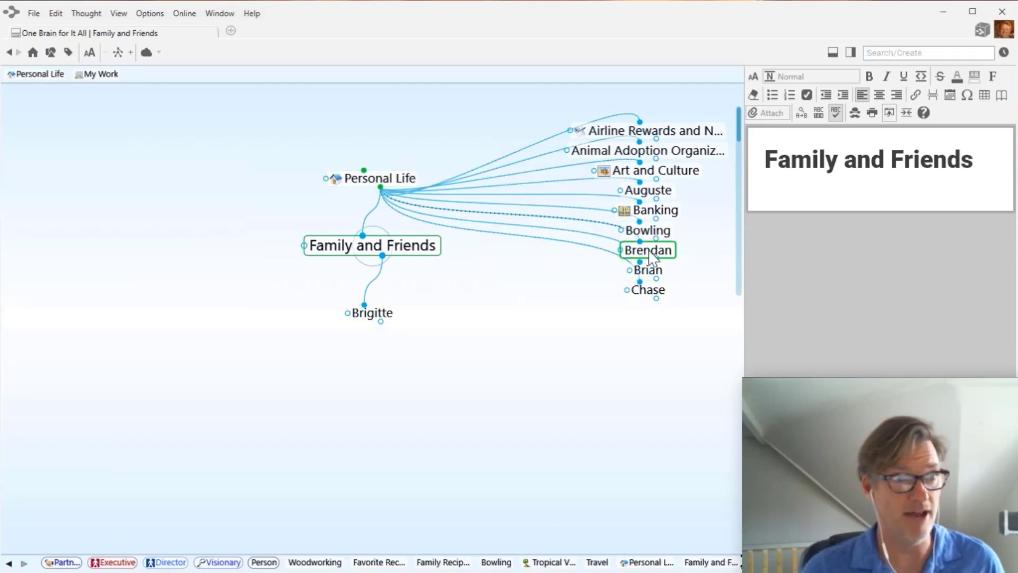
{"action": "left_click_drag", "start_coordinate": [652, 257], "coordinate": [320, 428]}
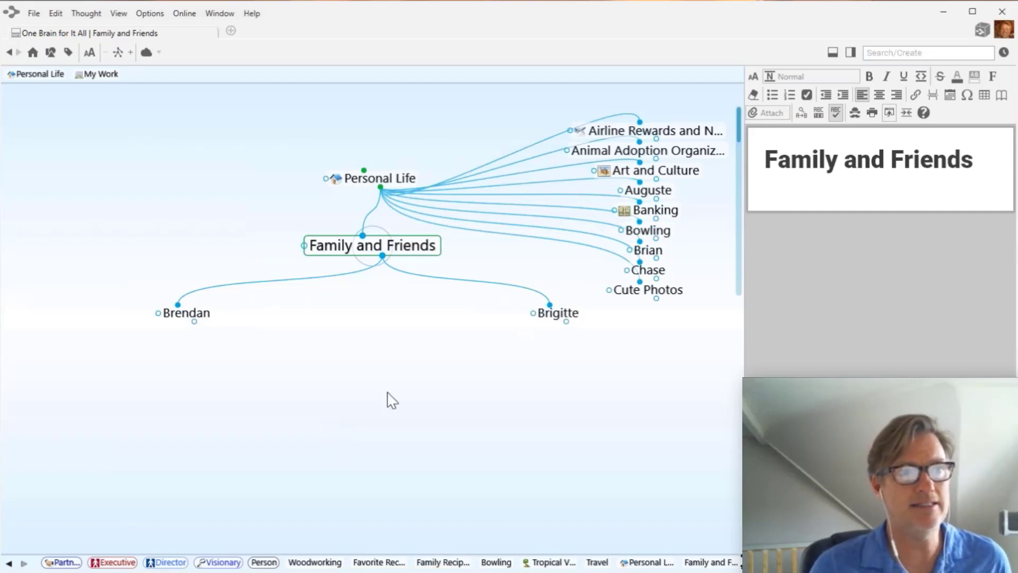
{"action": "left_click_drag", "start_coordinate": [648, 250], "coordinate": [558, 331]}
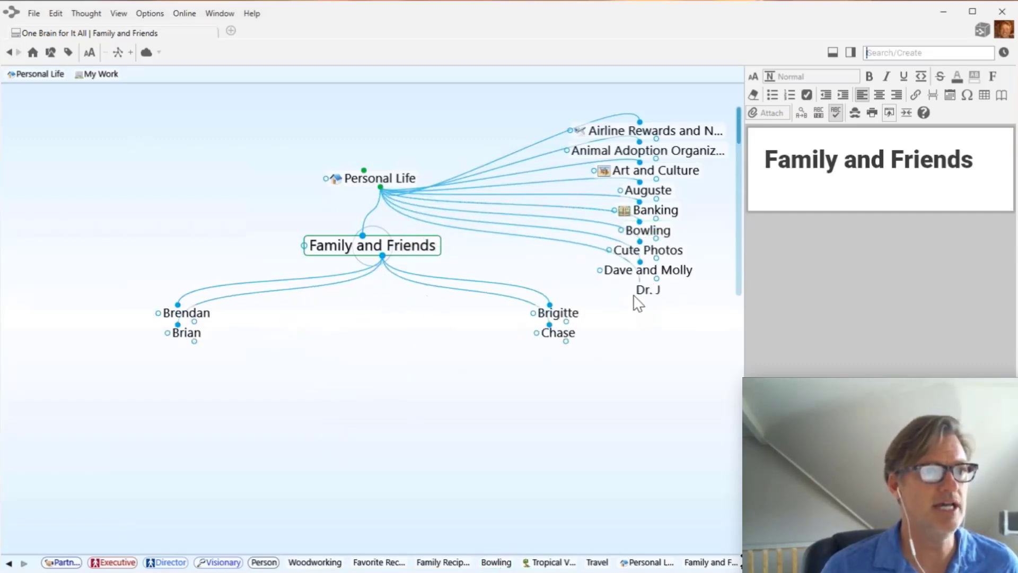
{"action": "left_click_drag", "start_coordinate": [646, 271], "coordinate": [557, 351]}
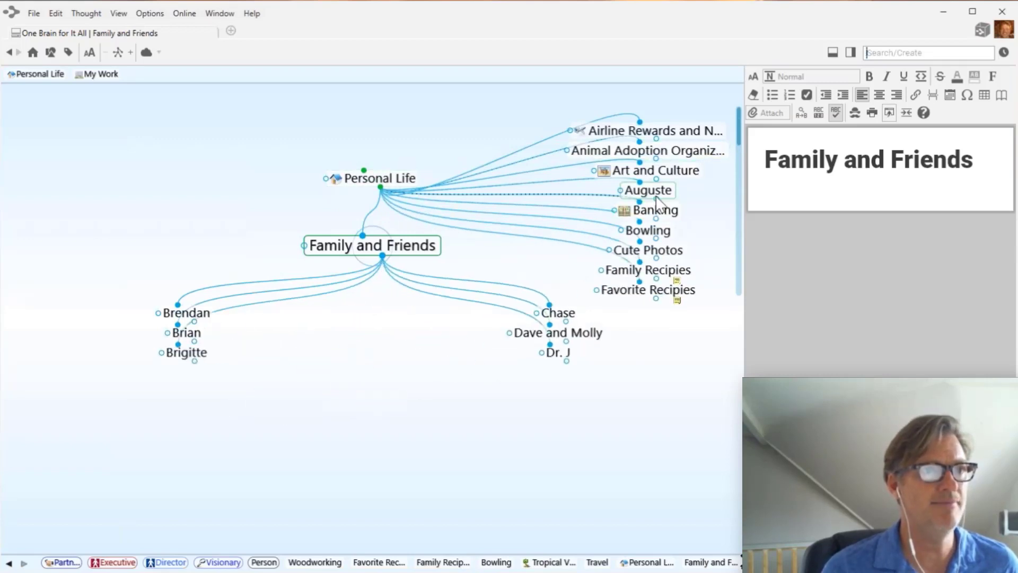
{"action": "left_click_drag", "start_coordinate": [657, 199], "coordinate": [377, 311]}
{"action": "scroll", "coordinate": [674, 268], "scroll_direction": "down", "scroll_amount": 2}
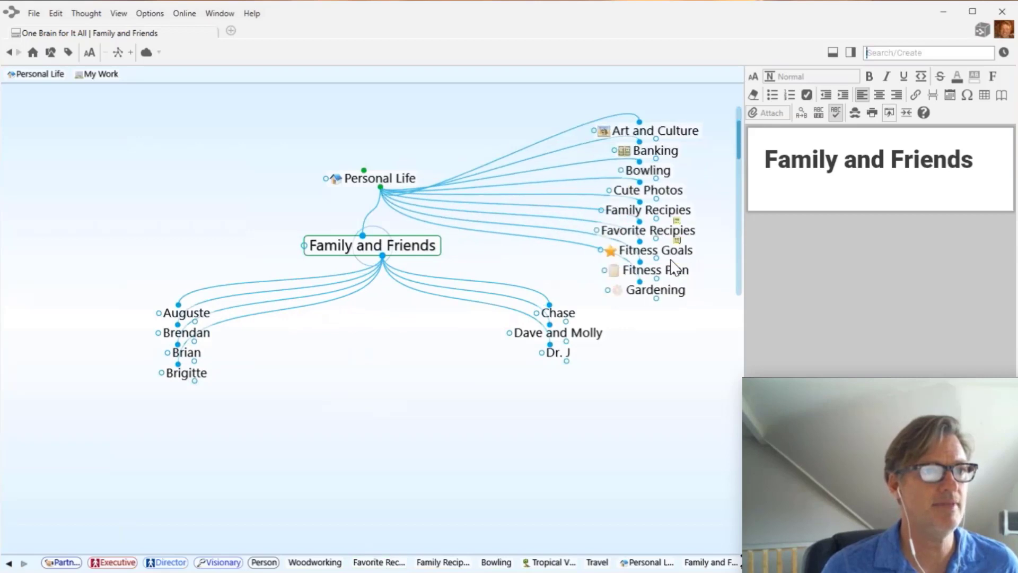
{"action": "scroll", "coordinate": [674, 268], "scroll_direction": "down", "scroll_amount": 4}
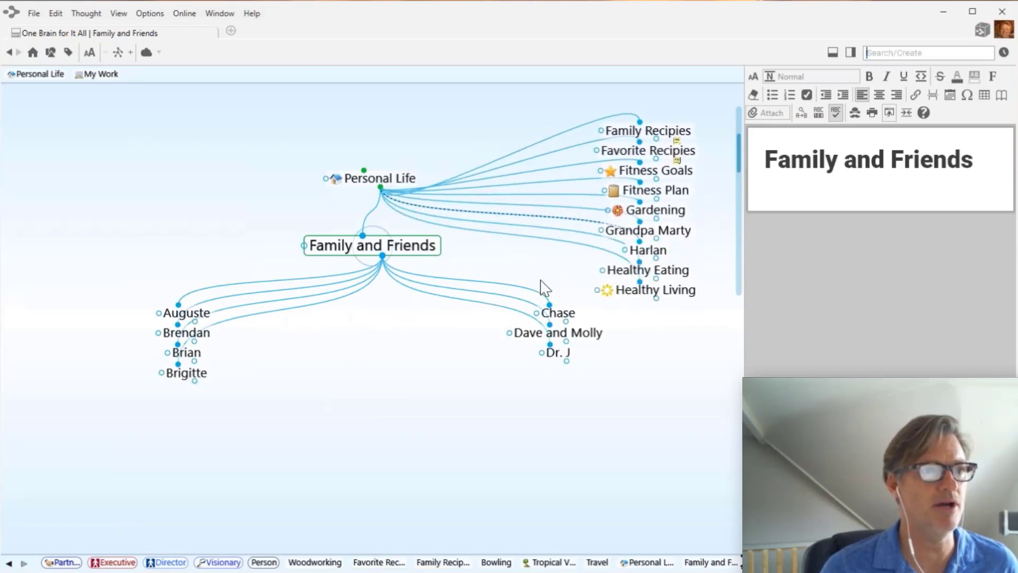
- Move Harlan, Grandpa Marty, Jason and Lisa, Lora, and Mom and Dad under Family and Friends
{"action": "left_click_drag", "start_coordinate": [648, 249], "coordinate": [319, 390]}
{"action": "left_click_drag", "start_coordinate": [648, 230], "coordinate": [318, 395]}
{"action": "scroll", "coordinate": [659, 175], "scroll_direction": "down", "scroll_amount": 4}
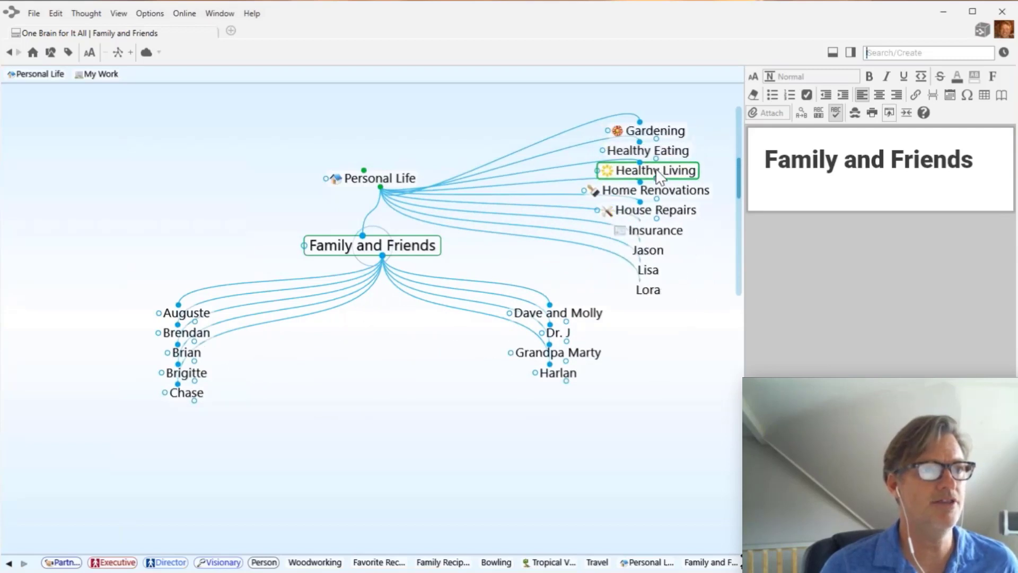
{"action": "scroll", "coordinate": [660, 175], "scroll_direction": "down", "scroll_amount": 1}
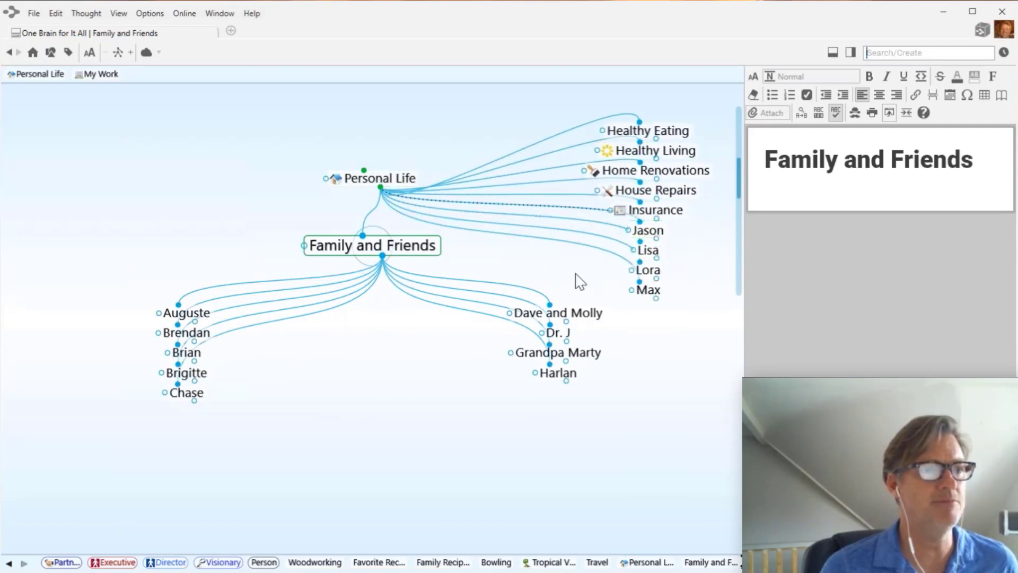
{"action": "left_click_drag", "start_coordinate": [648, 231], "coordinate": [302, 395]}
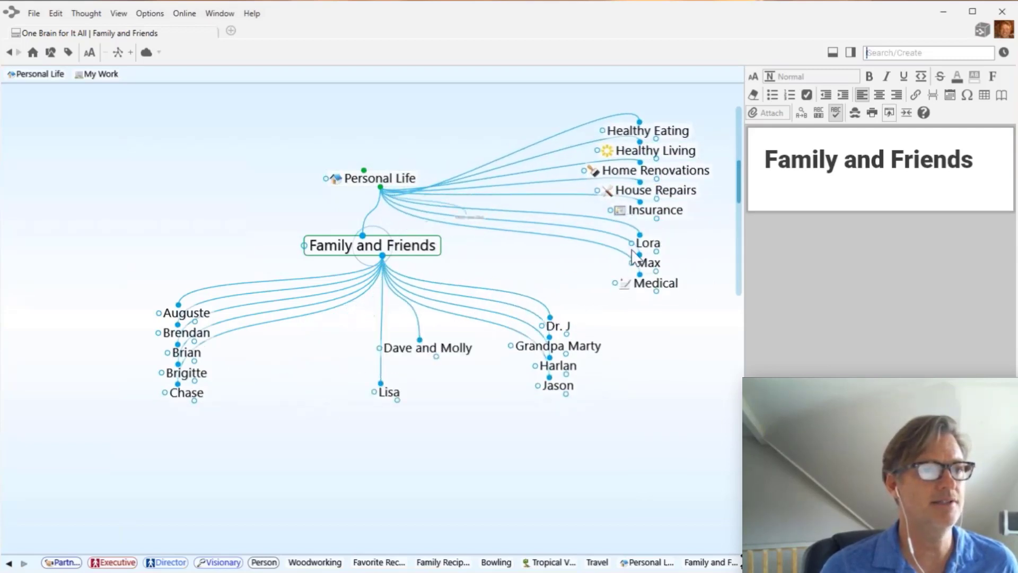
{"action": "left_click_drag", "start_coordinate": [648, 230], "coordinate": [310, 436]}
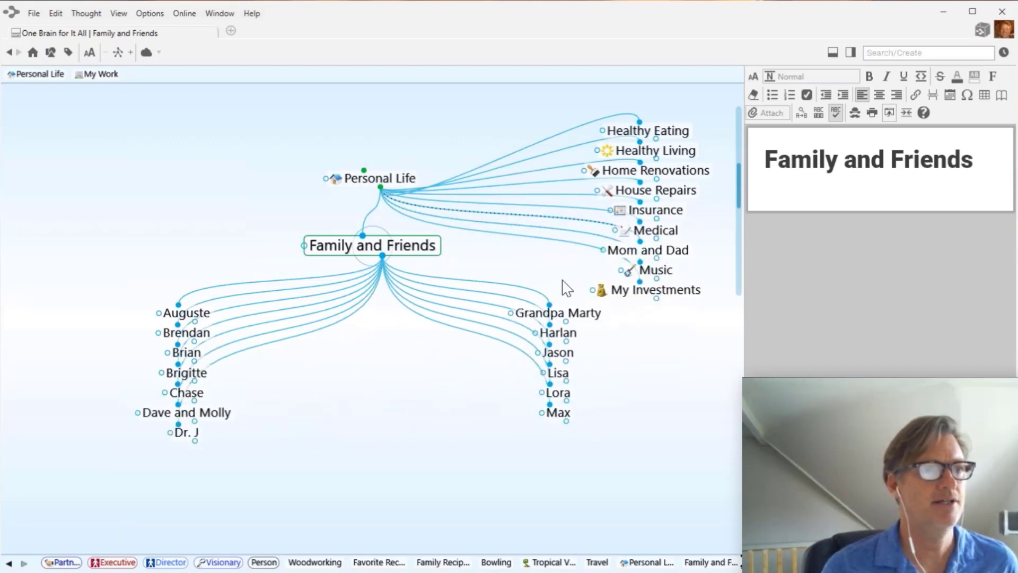
{"action": "left_click_drag", "start_coordinate": [648, 250], "coordinate": [359, 411]}
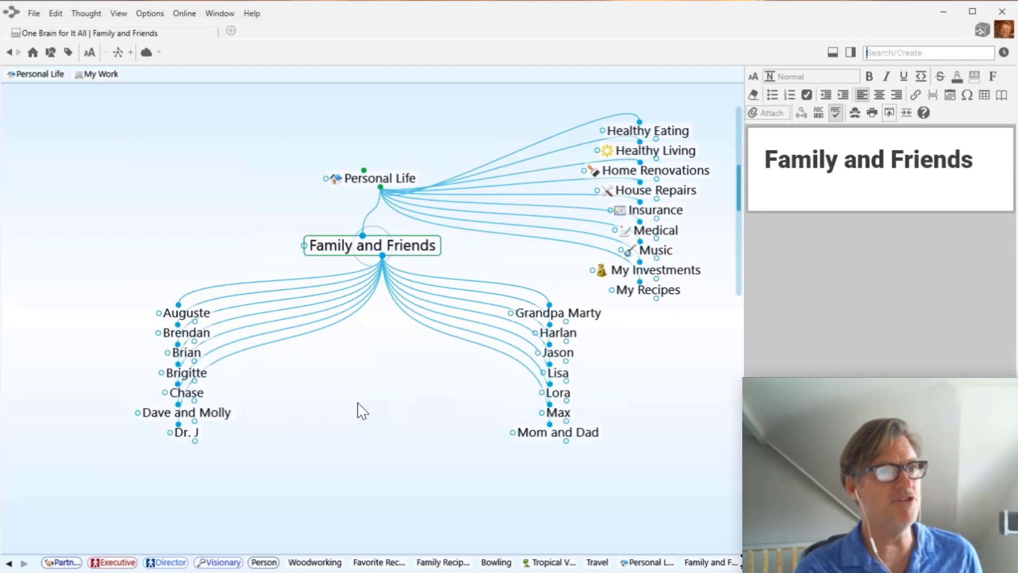
- Give Vince Family and Friends as a parent, then unlink him from Personal Life
{"action": "left_click", "coordinate": [384, 179]}
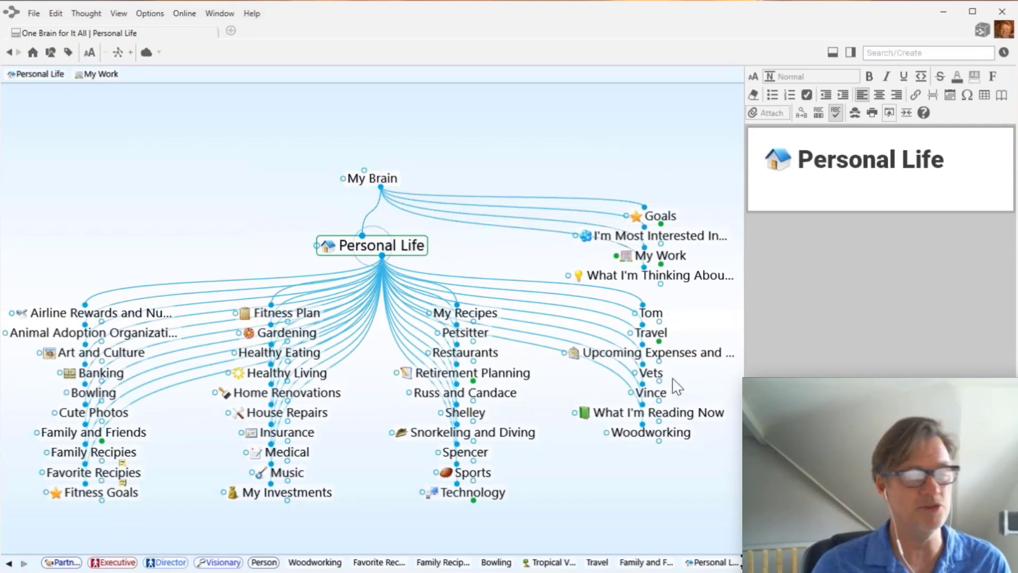
{"action": "left_click_drag", "start_coordinate": [744, 353], "coordinate": [785, 354]}
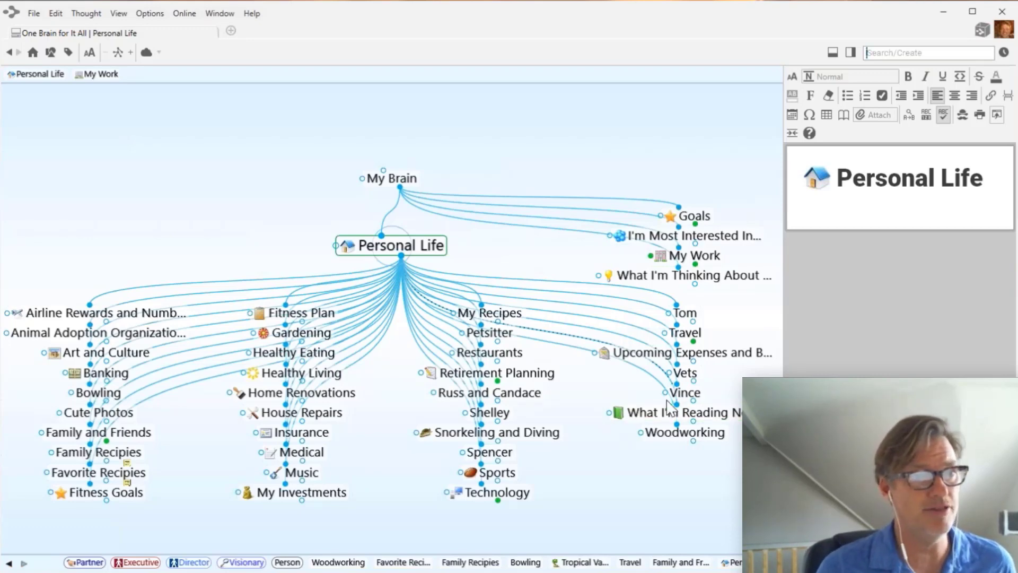
{"action": "left_click", "coordinate": [684, 393]}
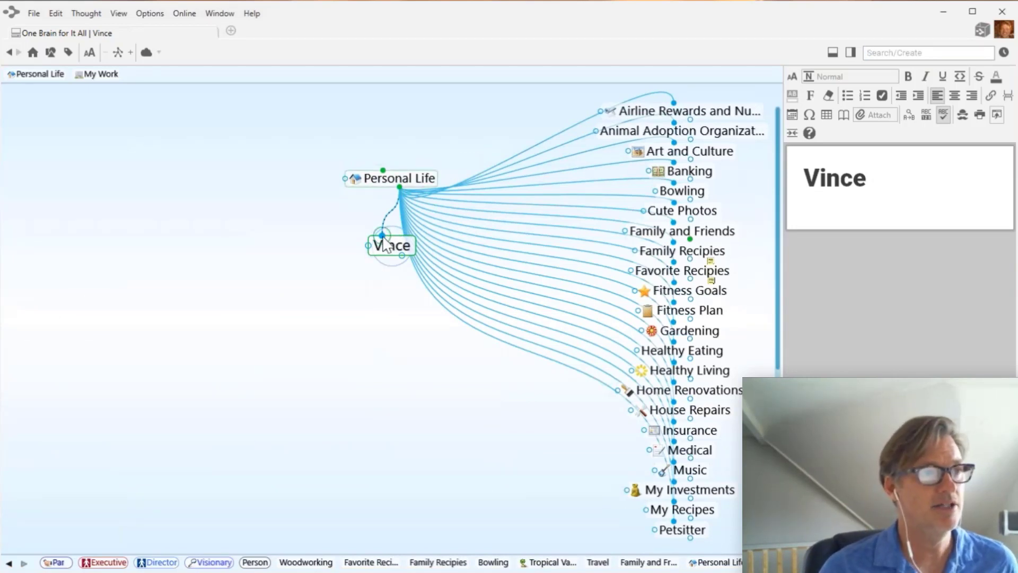
{"action": "left_click_drag", "start_coordinate": [383, 236], "coordinate": [717, 240]}
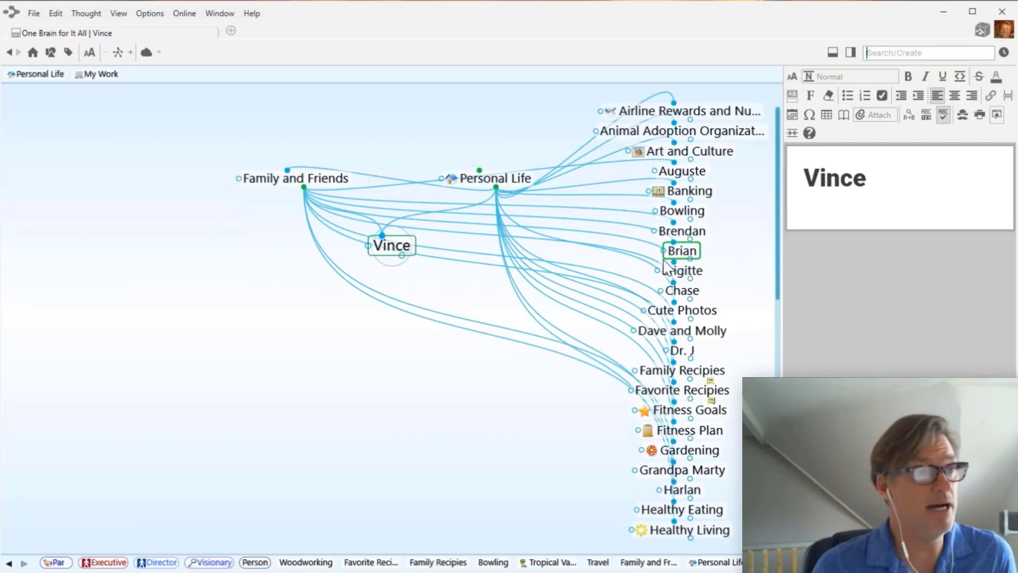
{"action": "right_click", "coordinate": [457, 217]}
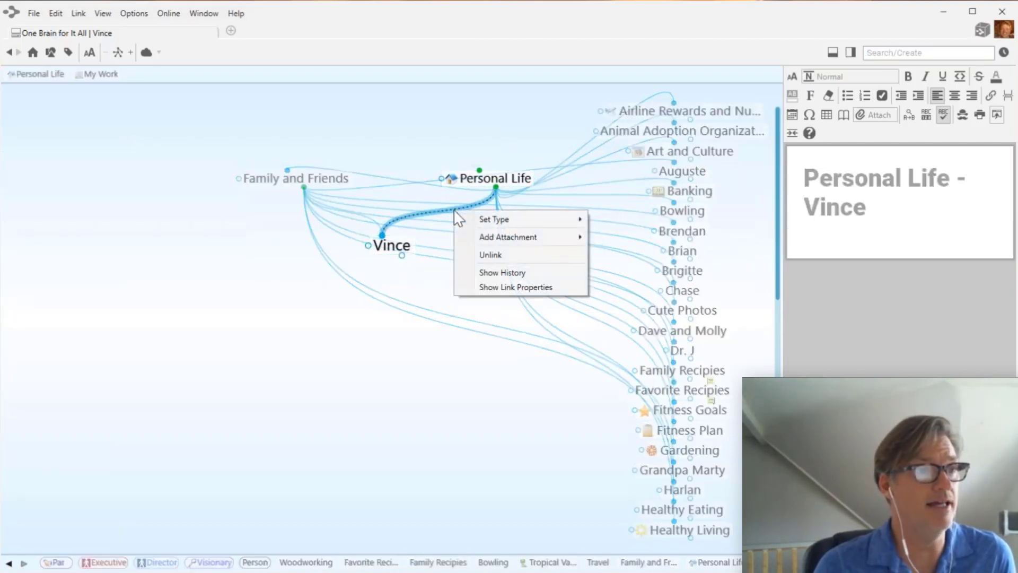
{"action": "left_click", "coordinate": [490, 255]}
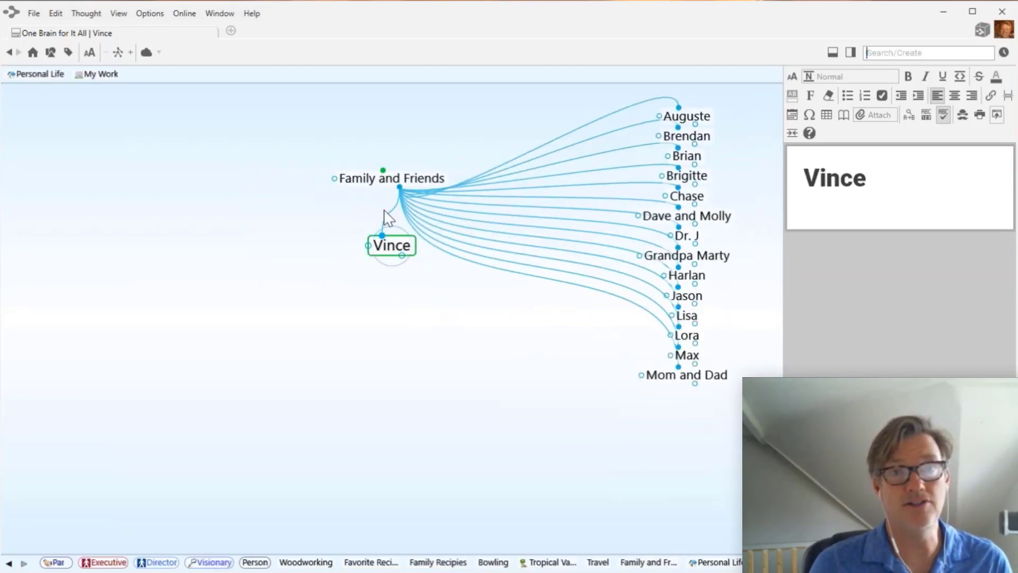
{"action": "left_click", "coordinate": [396, 180]}
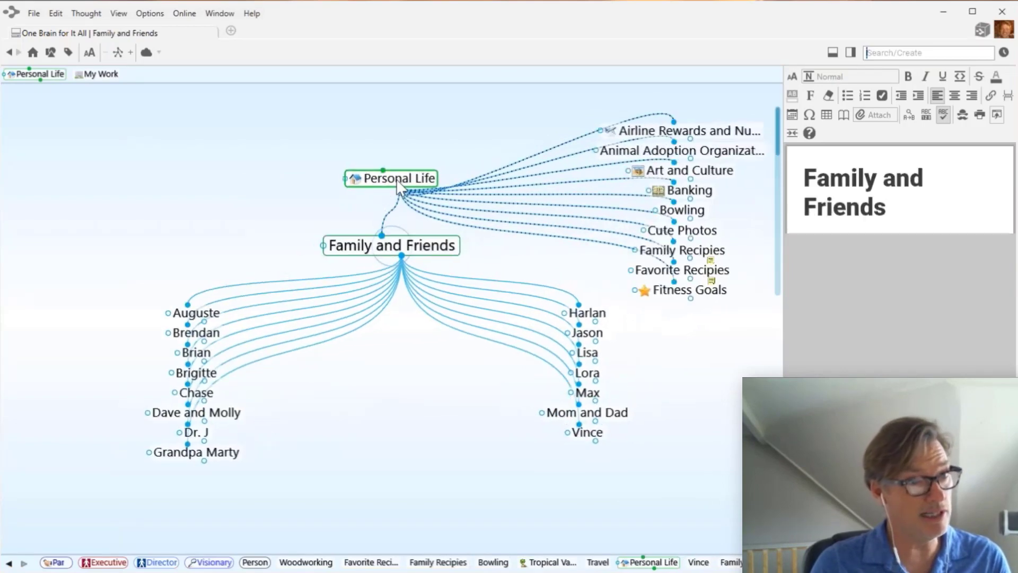
- Add Family and Friends as Tom's new parent, found by searching 'fam'
{"action": "left_click", "coordinate": [396, 179]}
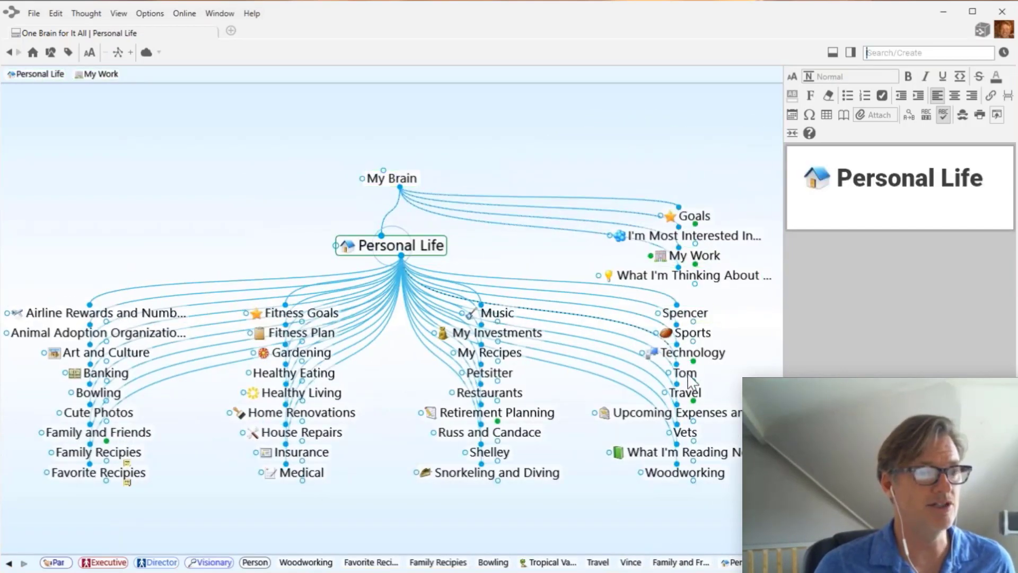
{"action": "left_click", "coordinate": [685, 374]}
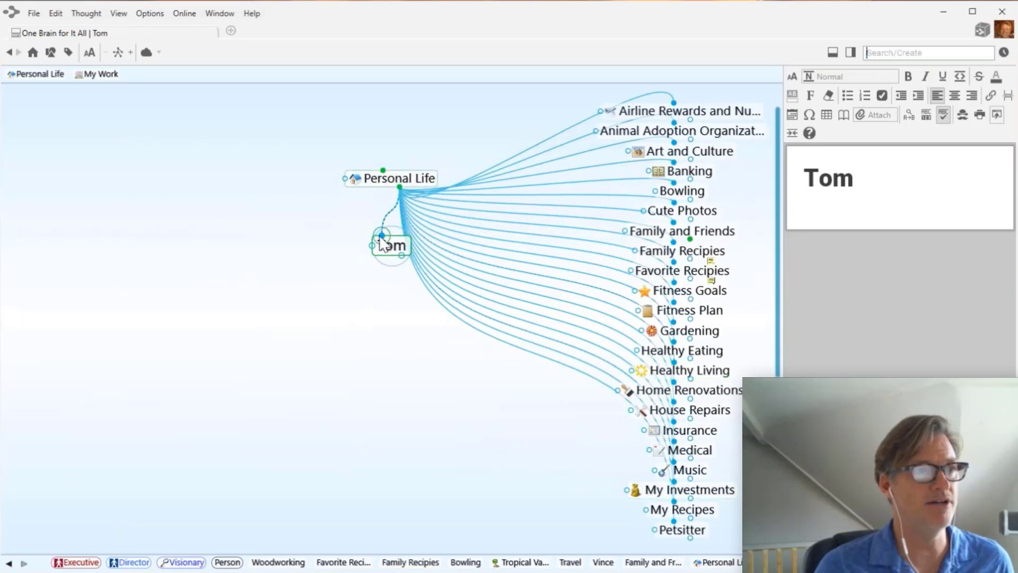
{"action": "left_click_drag", "start_coordinate": [381, 238], "coordinate": [195, 180]}
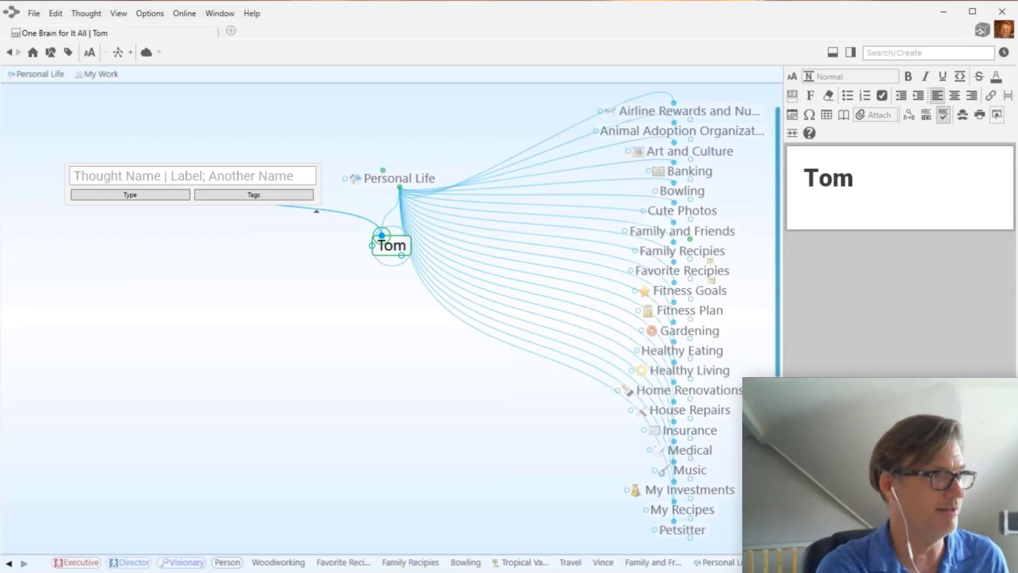
{"action": "type", "text": "fam"}
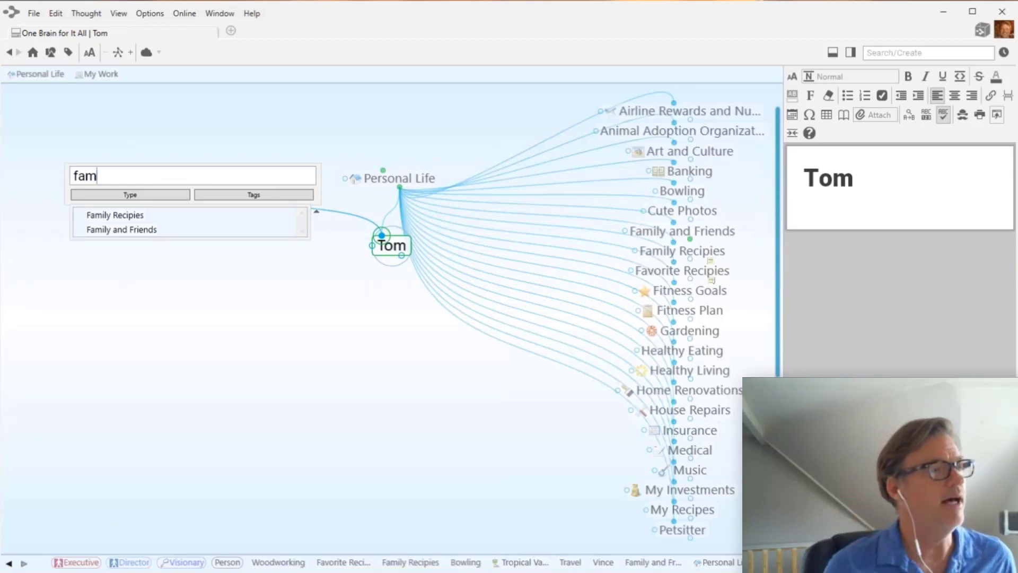
{"action": "left_click", "coordinate": [110, 234]}
{"action": "key", "text": "Return"}
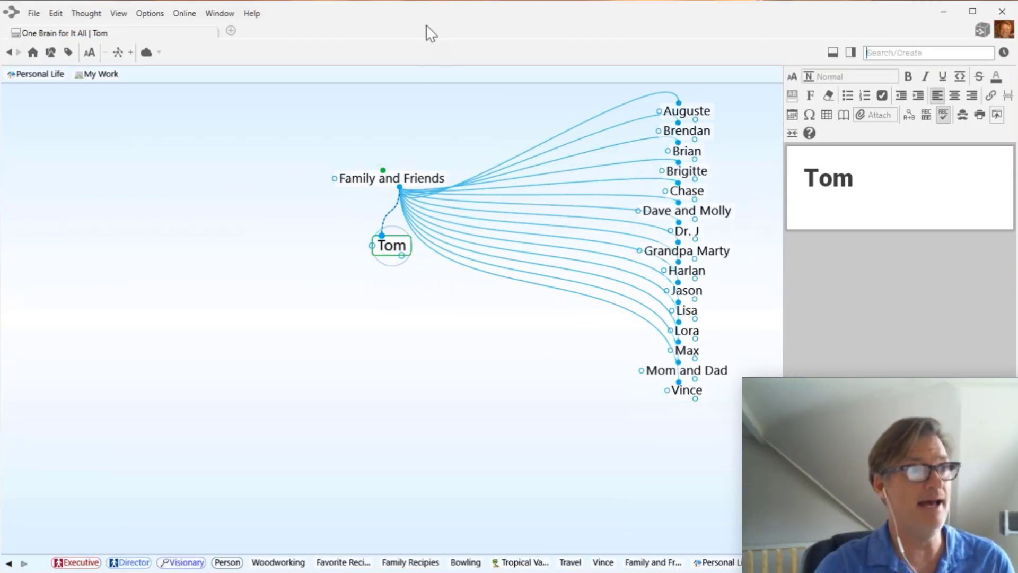
{"action": "left_click", "coordinate": [401, 179]}
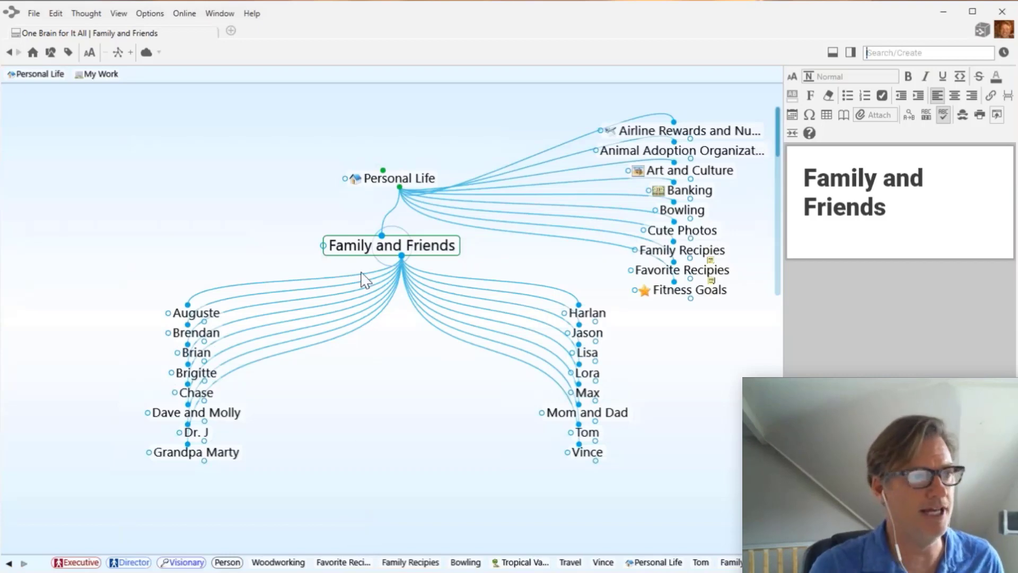
{"action": "left_click", "coordinate": [406, 185]}
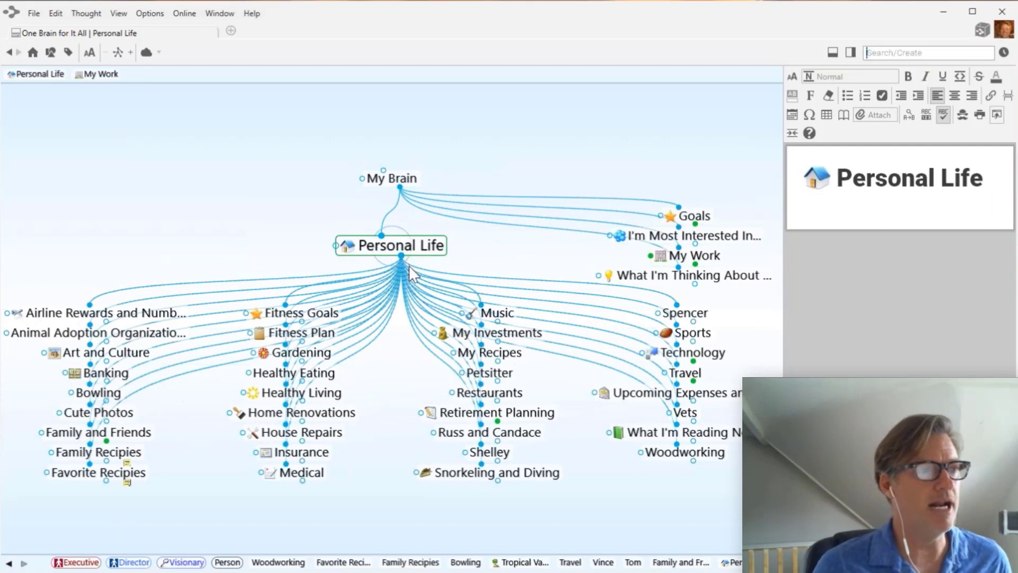
- Create a 'Hobbies' child thought under Personal Life, then refocus on Personal Life
{"action": "left_click_drag", "start_coordinate": [401, 256], "coordinate": [379, 381]}
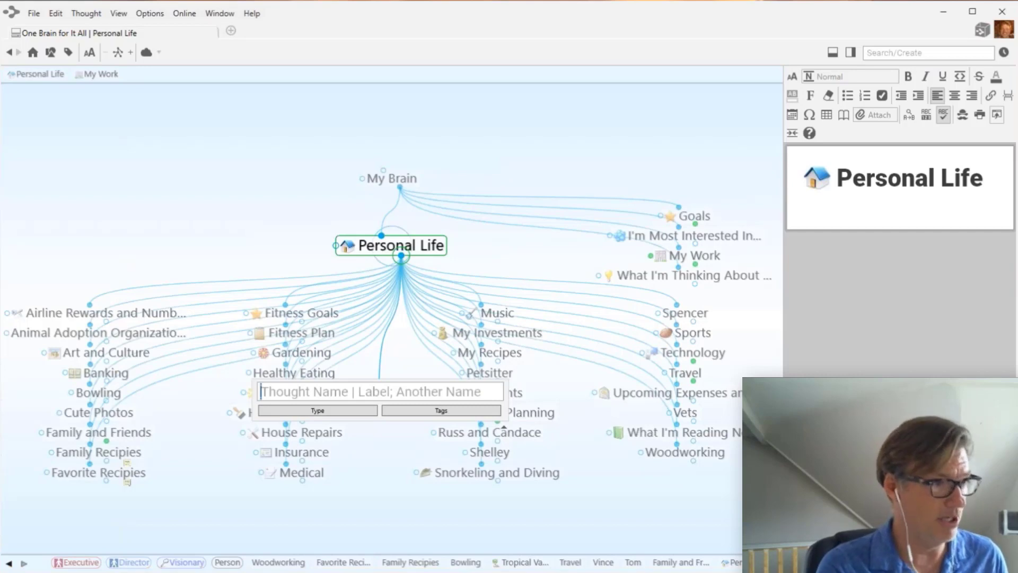
{"action": "type", "text": "Hobbies"}
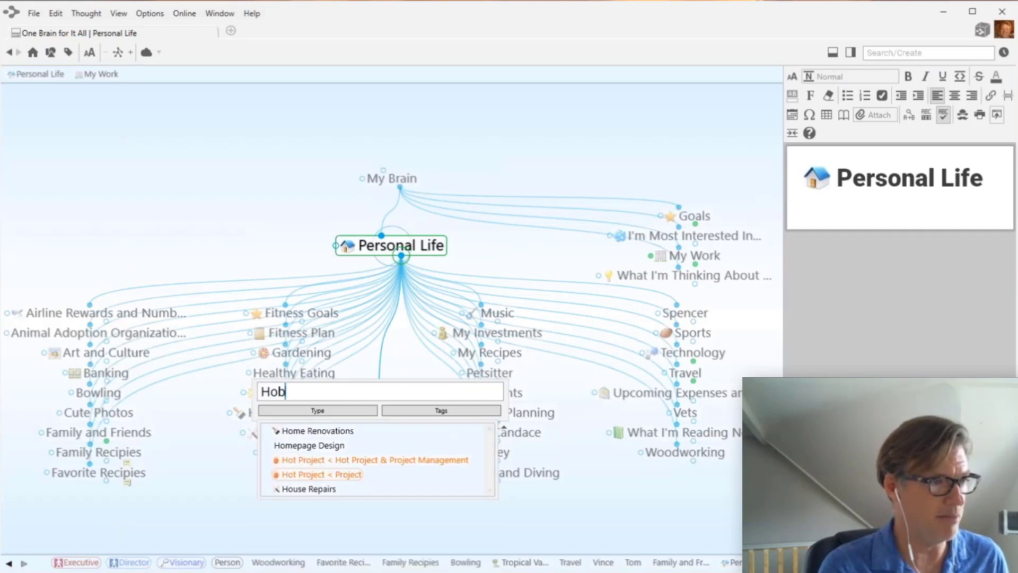
{"action": "key", "text": "Return"}
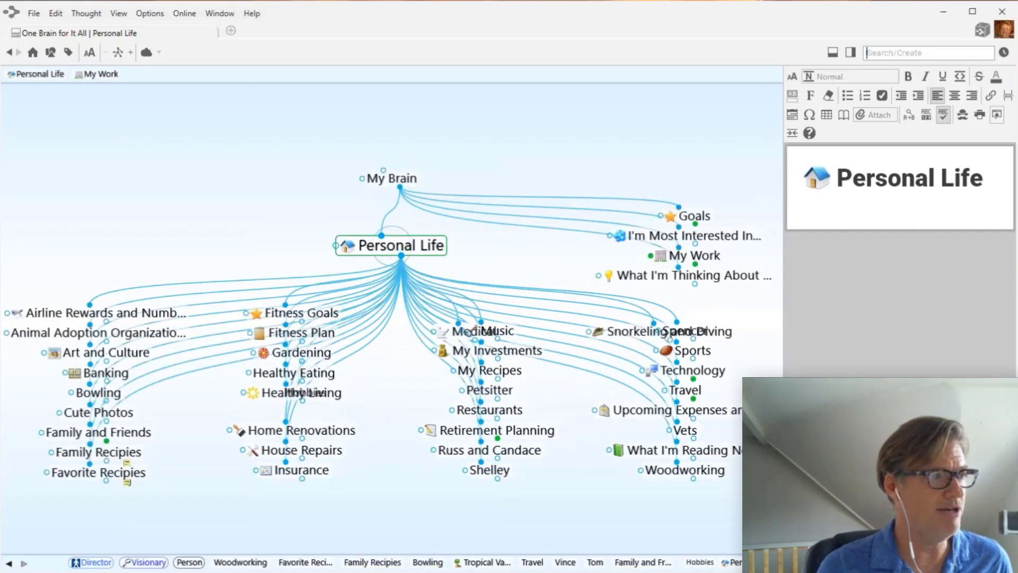
{"action": "left_click", "coordinate": [299, 415]}
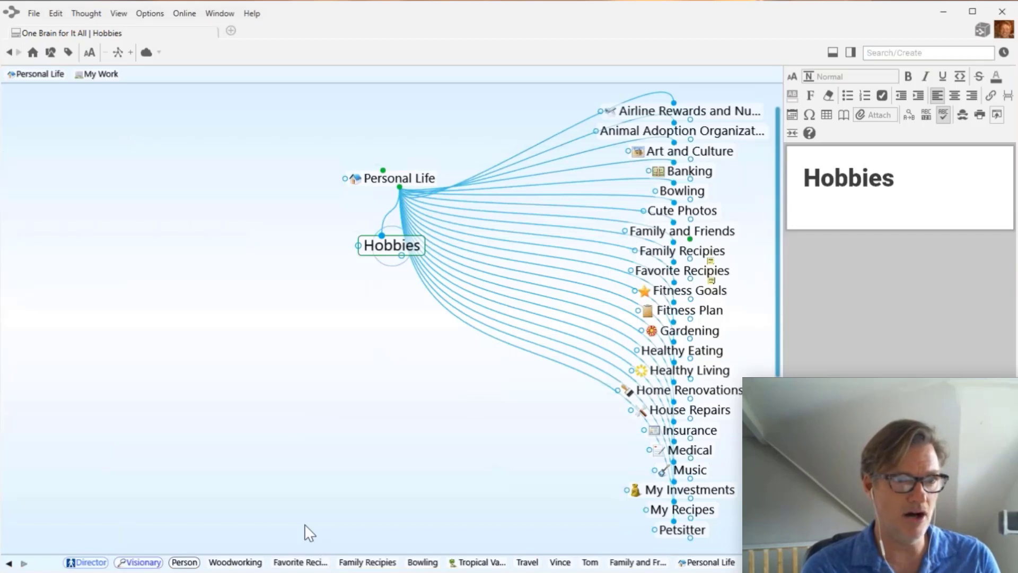
{"action": "left_click", "coordinate": [431, 178]}
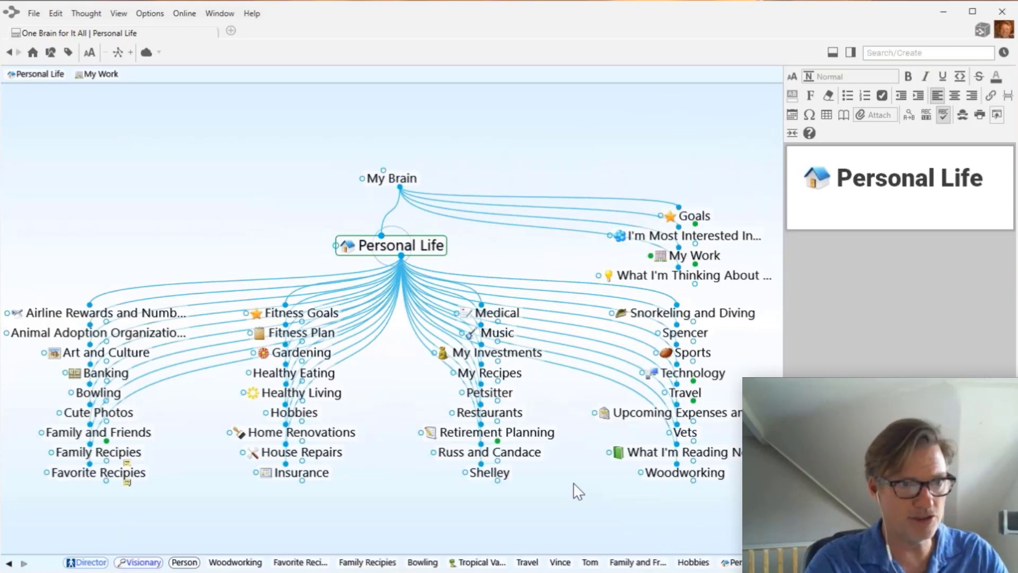
{"action": "left_click_drag", "start_coordinate": [776, 344], "coordinate": [839, 343]}
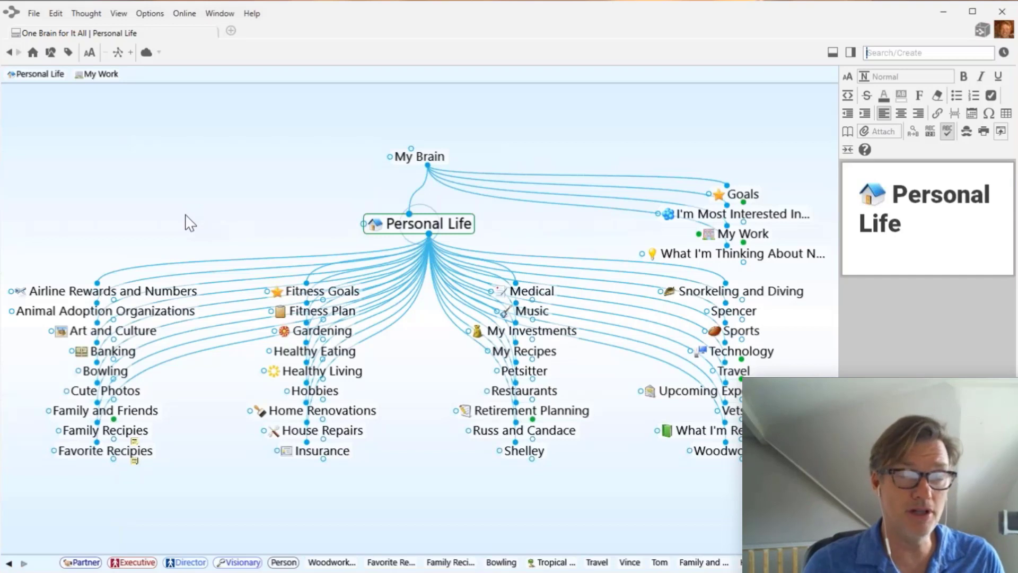
{"action": "left_click", "coordinate": [137, 334], "text": "ctrl"}
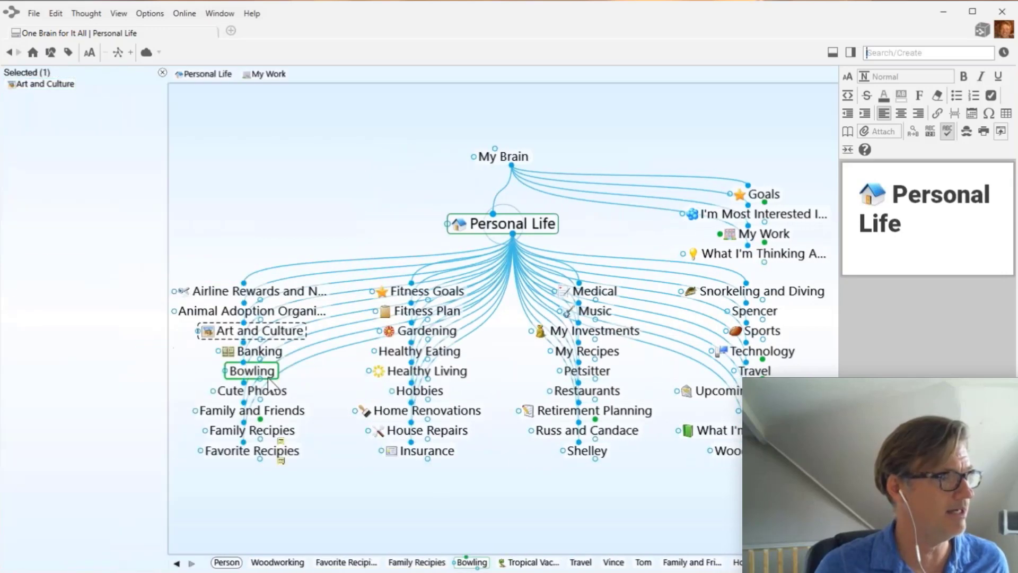
{"action": "left_click", "coordinate": [251, 373], "text": "ctrl"}
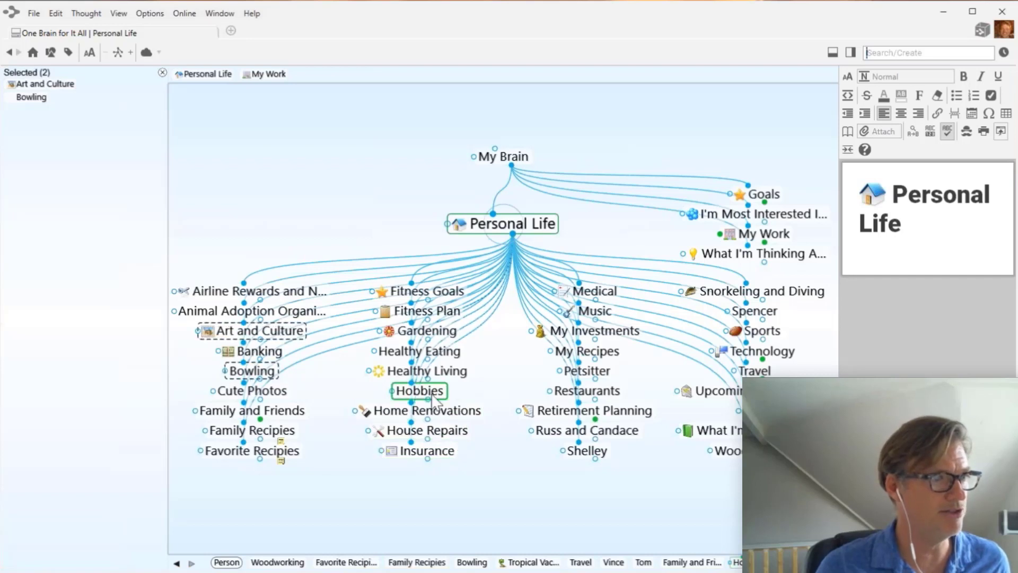
{"action": "left_click", "coordinate": [434, 332], "text": "ctrl"}
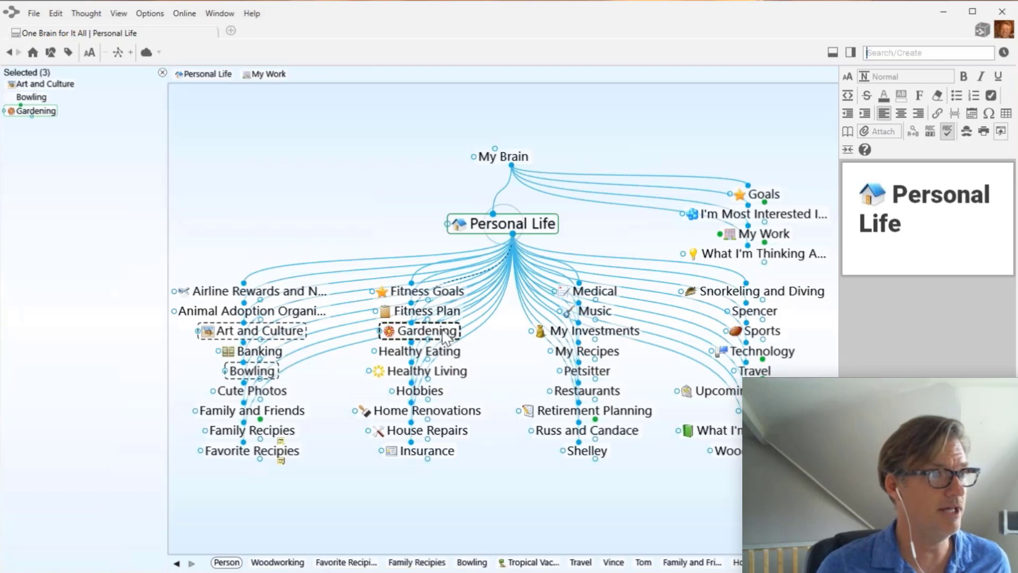
{"action": "left_click", "coordinate": [597, 313], "text": "ctrl"}
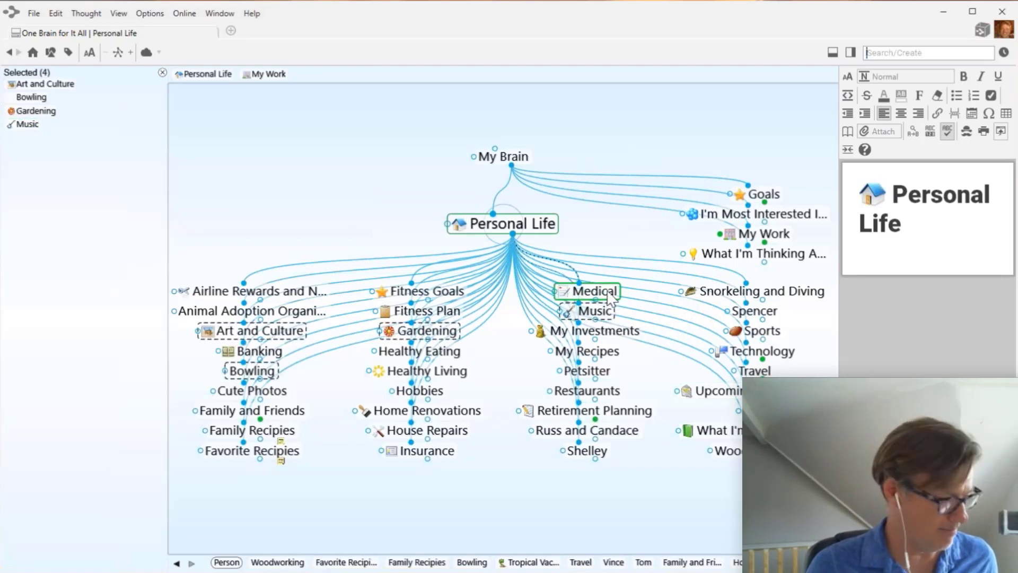
{"action": "left_click", "coordinate": [611, 300], "text": "ctrl"}
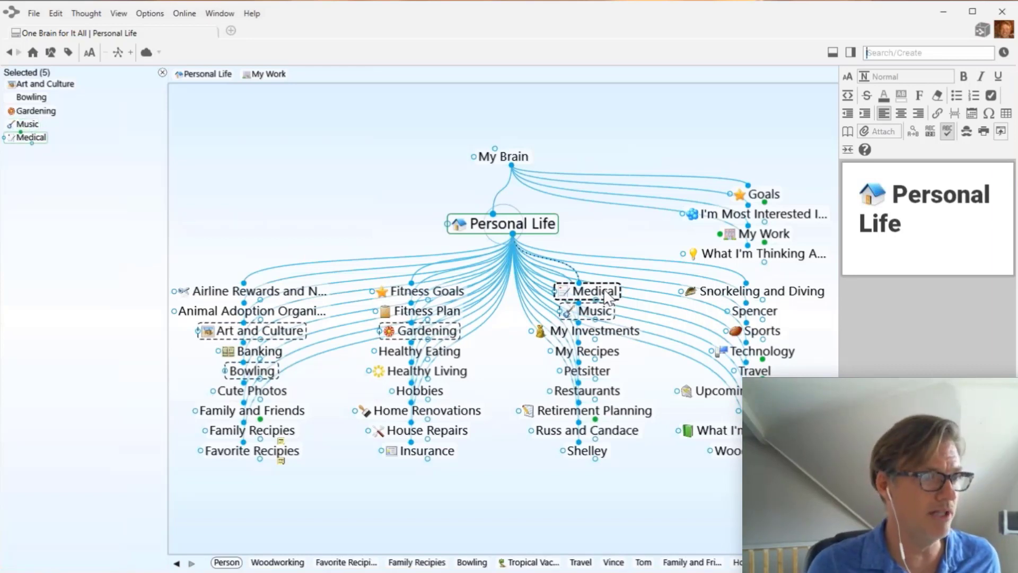
{"action": "left_click", "coordinate": [606, 291], "text": "ctrl"}
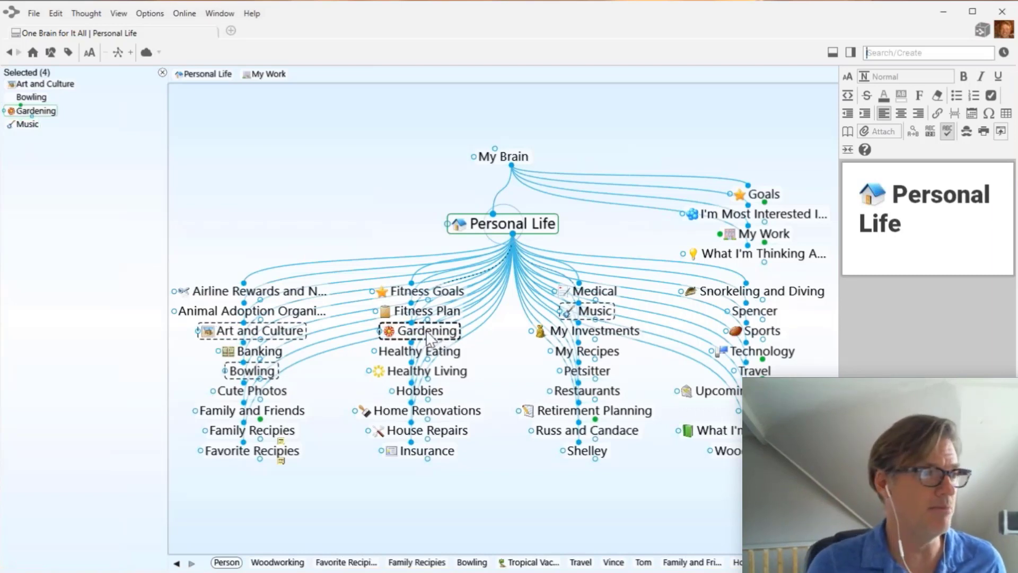
{"action": "left_click", "coordinate": [28, 124]}
{"action": "left_click", "coordinate": [40, 111]}
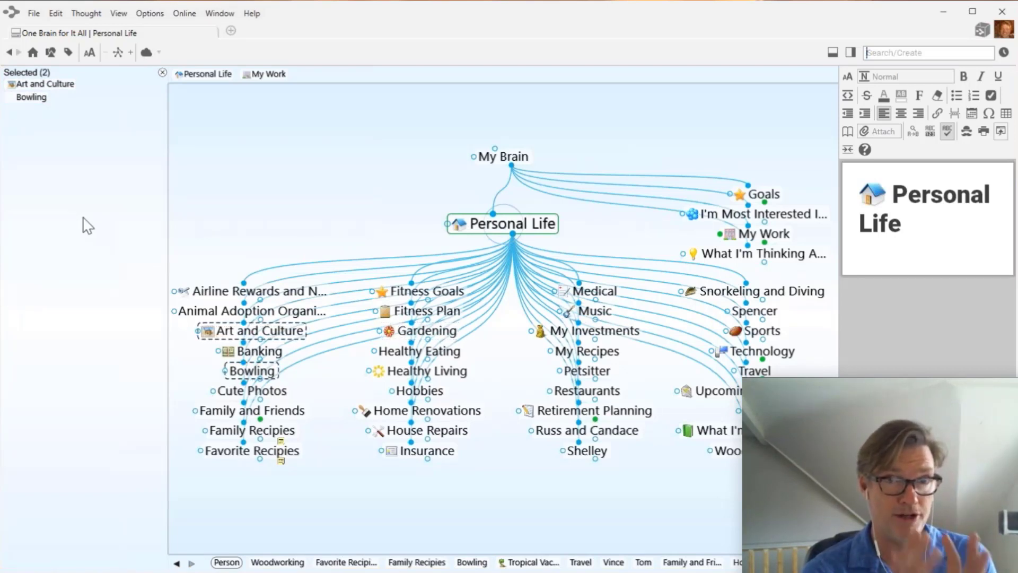
{"action": "left_click", "coordinate": [162, 73]}
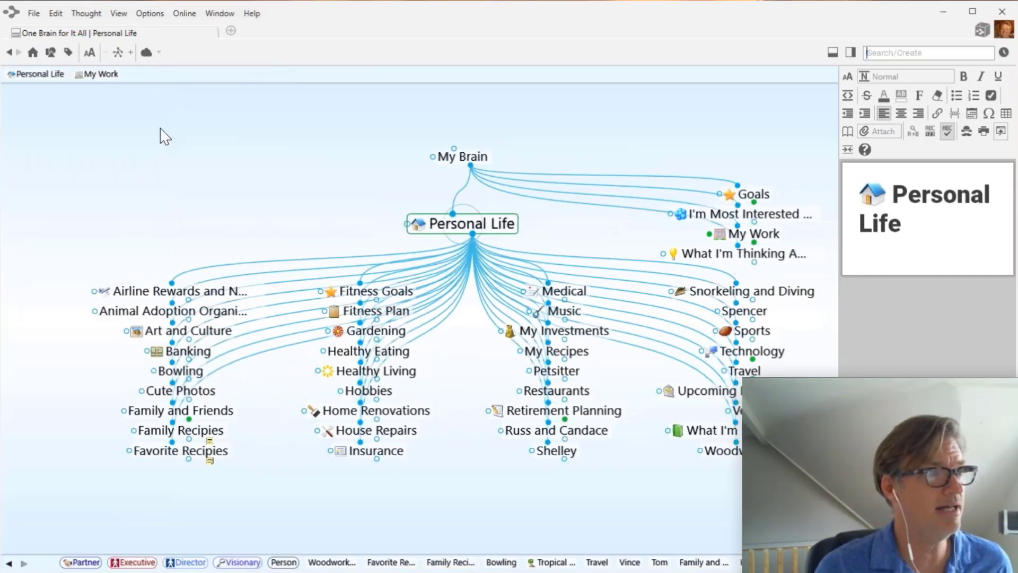
- Try selecting groups of Personal Life's children, then clear the selection
{"action": "left_click", "coordinate": [429, 235]}
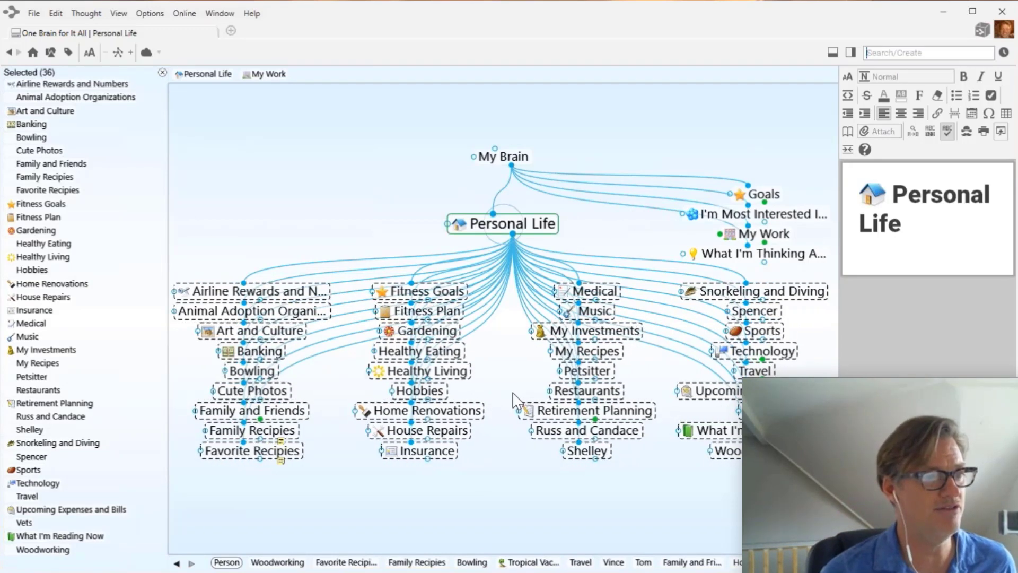
{"action": "left_click", "coordinate": [162, 72]}
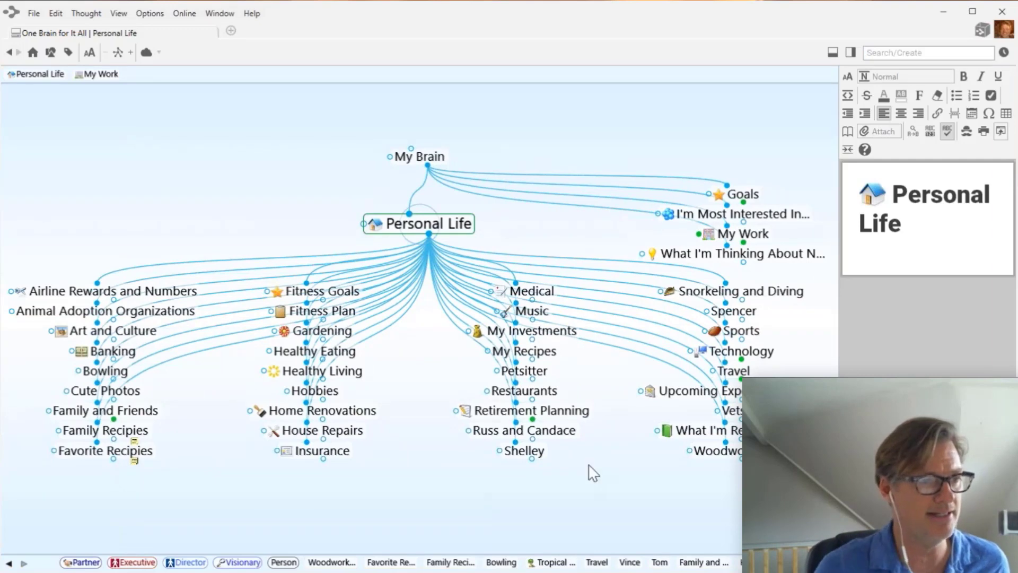
{"action": "left_click_drag", "start_coordinate": [586, 501], "coordinate": [451, 275]}
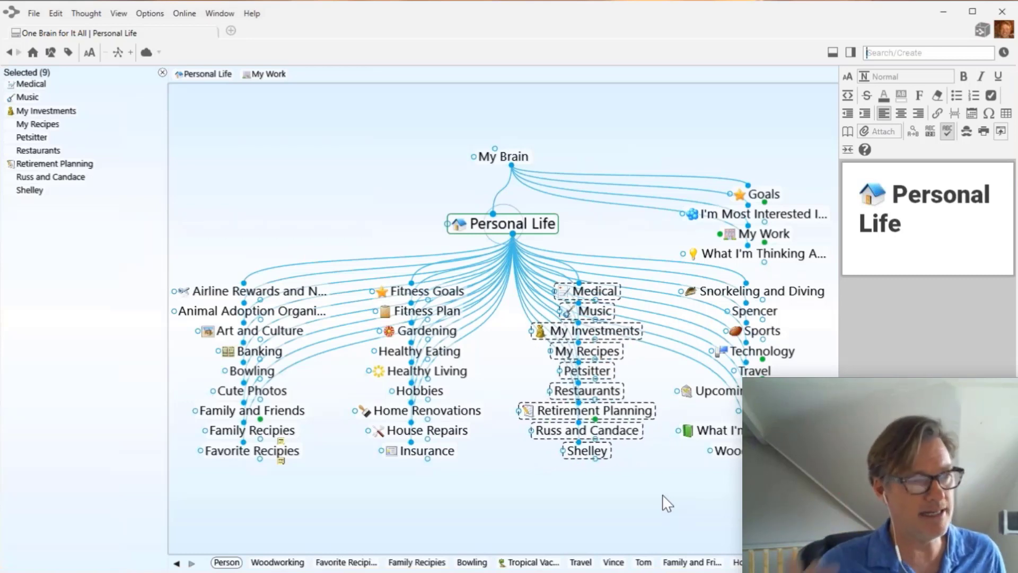
{"action": "left_click", "coordinate": [162, 73]}
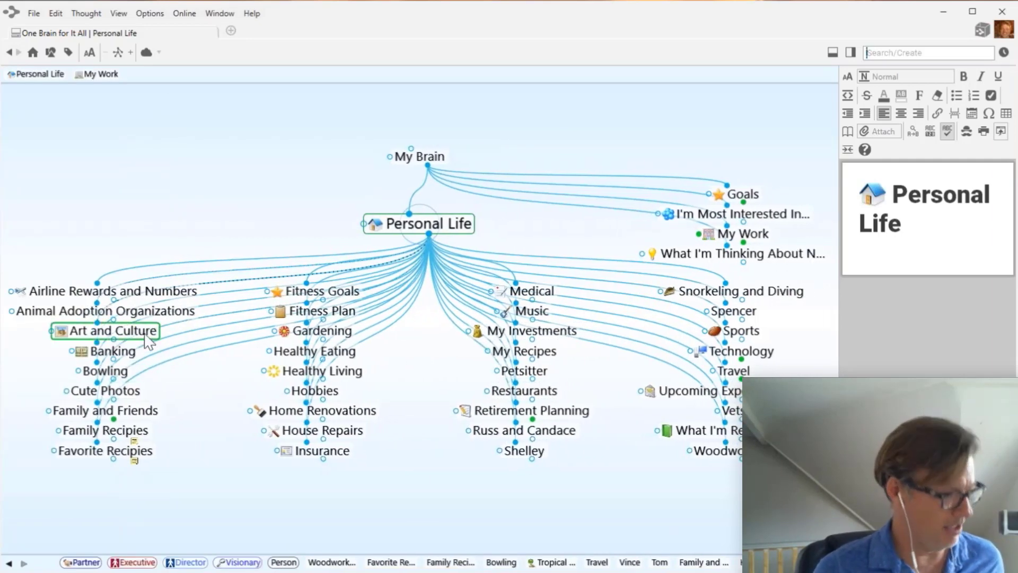
- Multi-select Art and Culture, Gardening, Bowling, Music, Woodworking, Technology, Sports, and Snorkeling and Diving
{"action": "left_click", "coordinate": [144, 338], "text": "ctrl"}
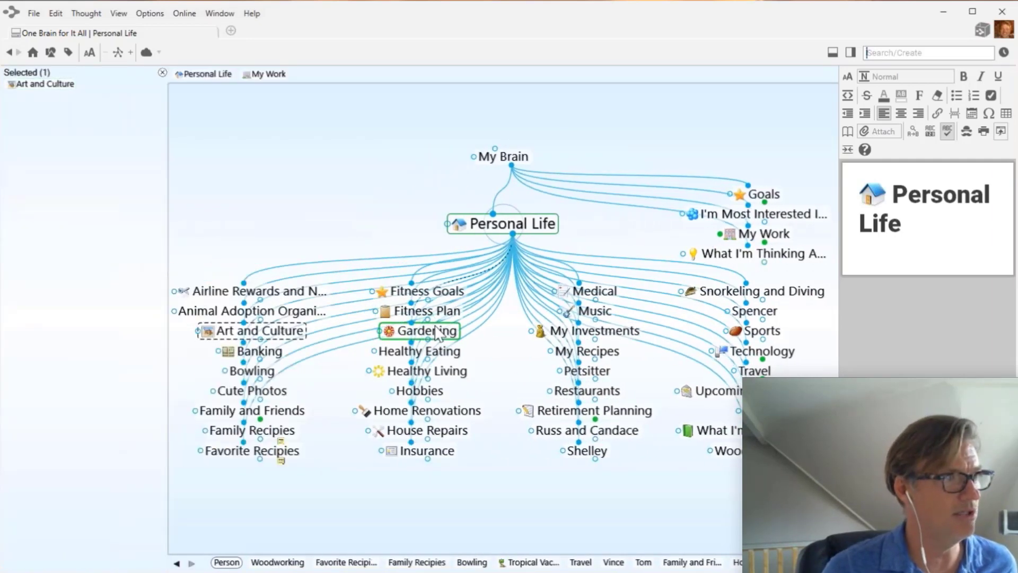
{"action": "left_click", "coordinate": [436, 333], "text": "ctrl"}
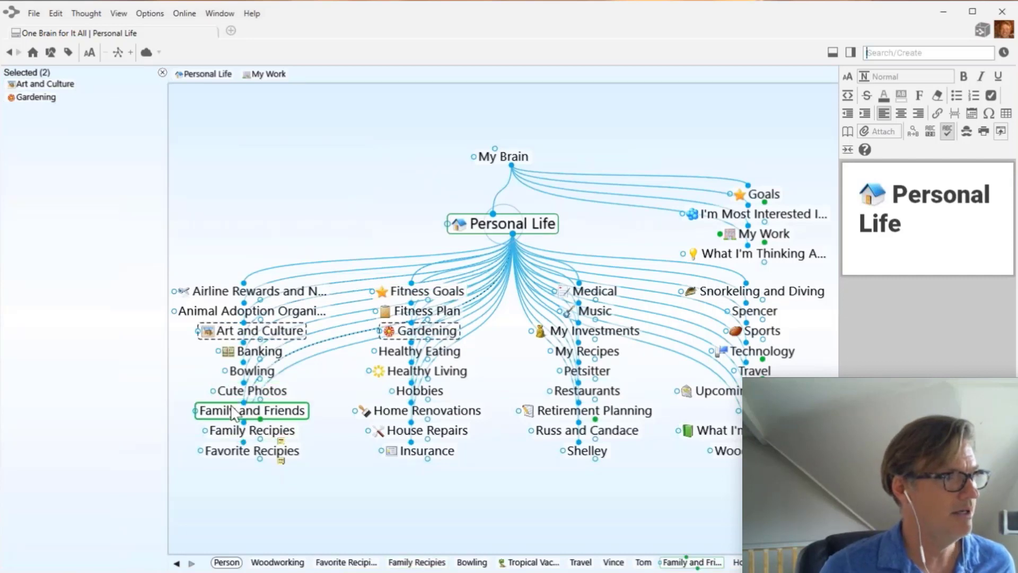
{"action": "left_click", "coordinate": [250, 371], "text": "ctrl"}
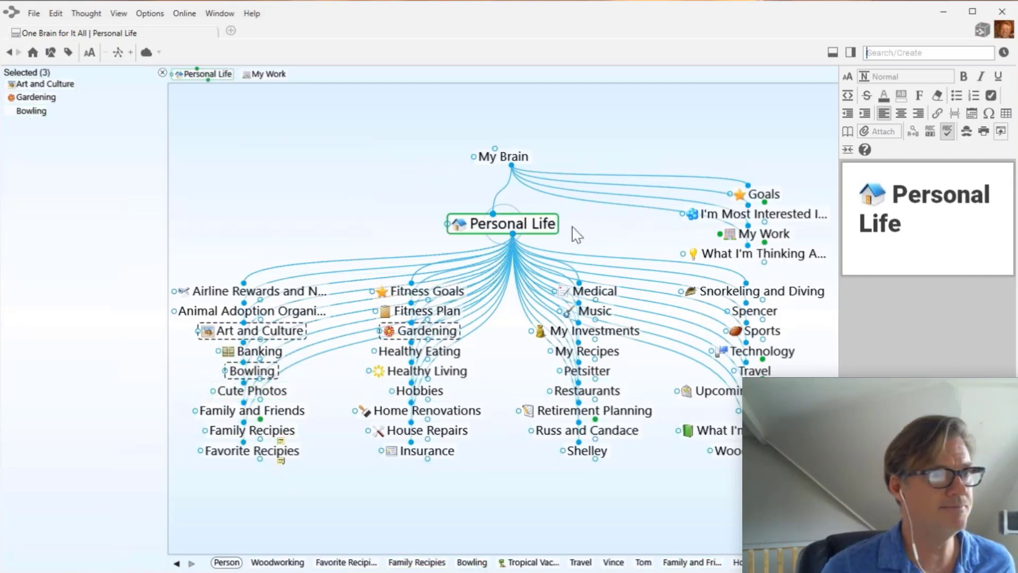
{"action": "left_click", "coordinate": [603, 318], "text": "ctrl"}
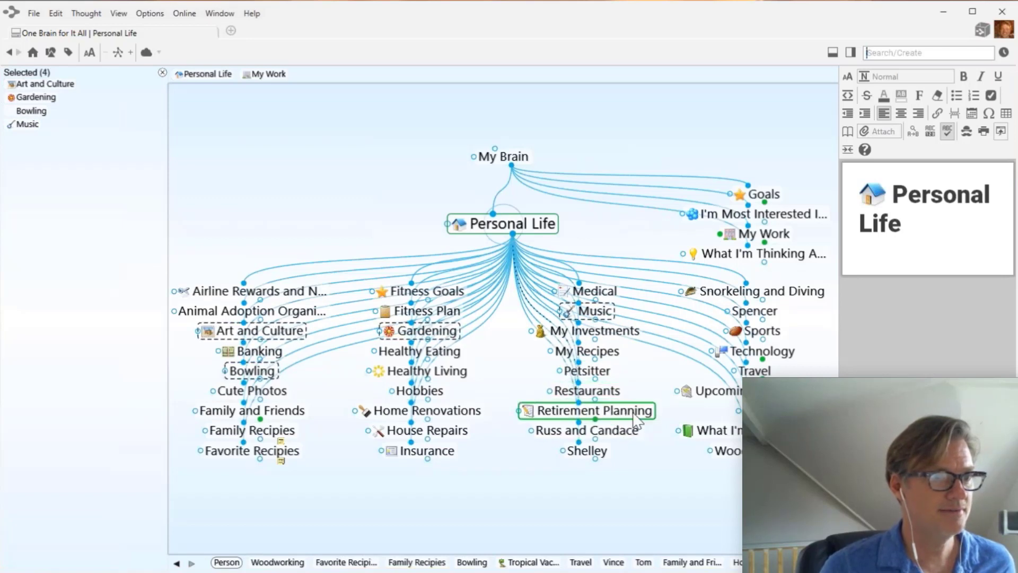
{"action": "left_click", "coordinate": [728, 451], "text": "ctrl"}
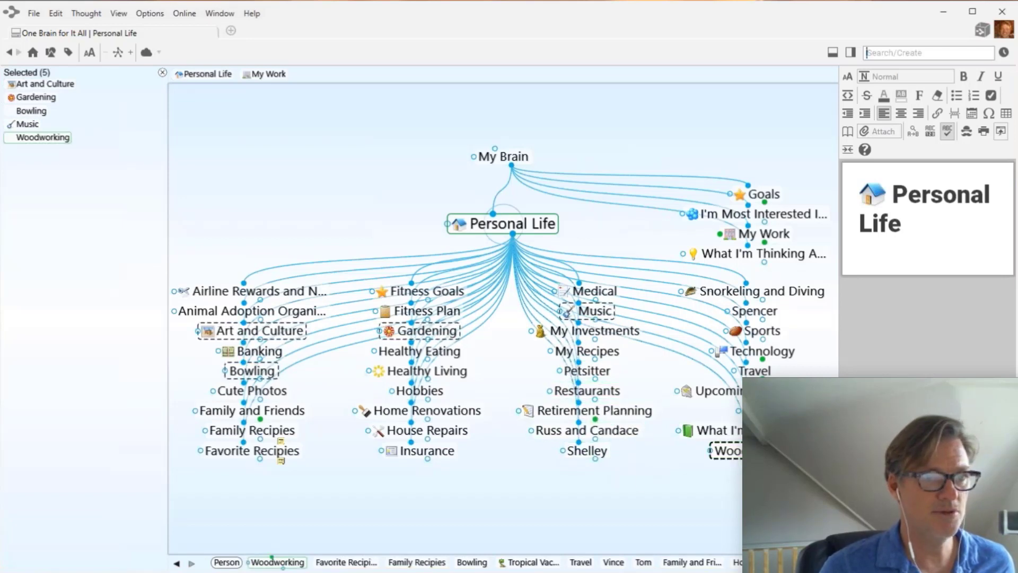
{"action": "left_click", "coordinate": [772, 355], "text": "ctrl"}
{"action": "left_click", "coordinate": [764, 331], "text": "ctrl"}
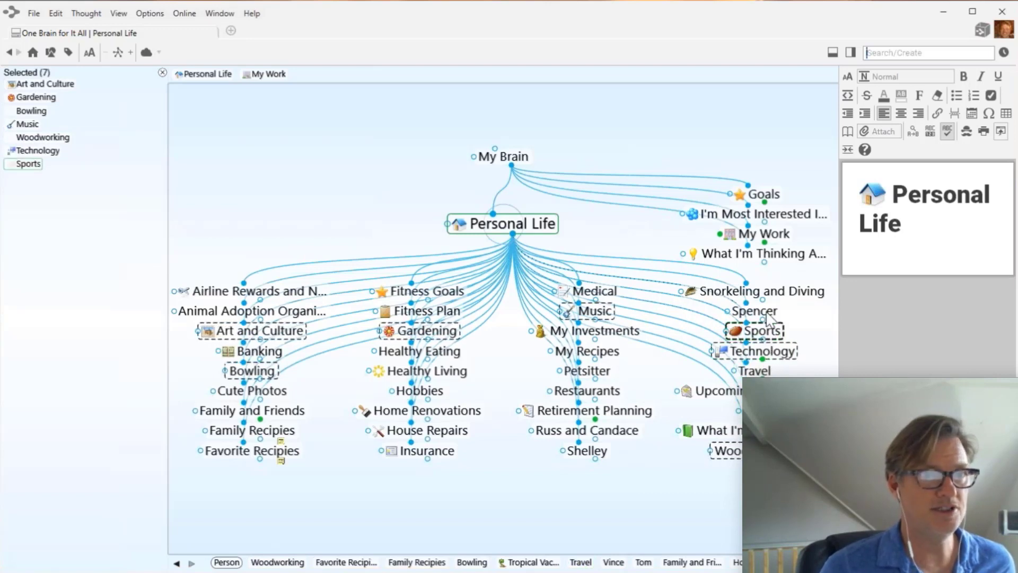
{"action": "left_click", "coordinate": [769, 293], "text": "ctrl"}
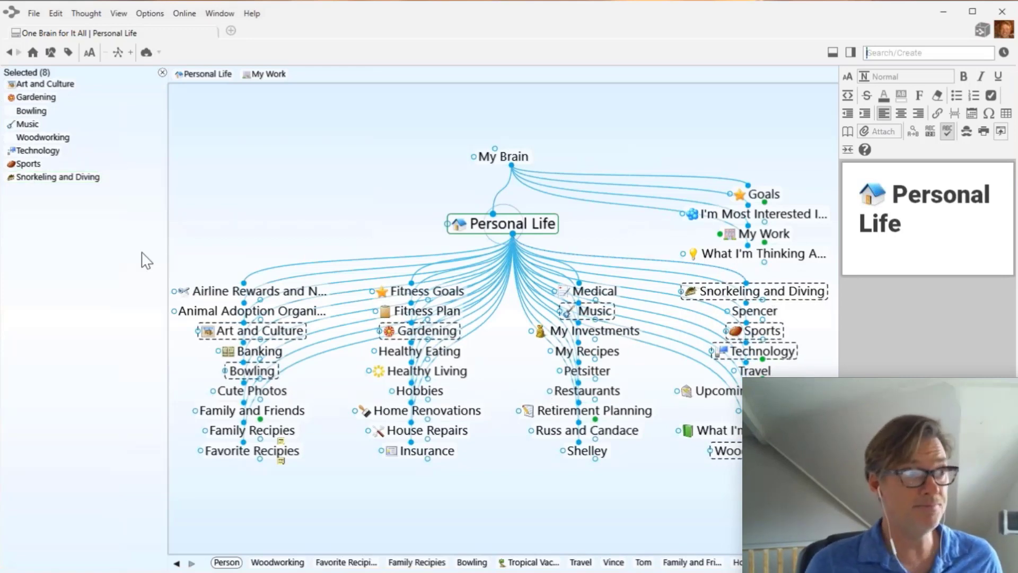
- With Hobbies active, link the eight selected thoughts as its children
{"action": "right_click", "coordinate": [121, 265]}
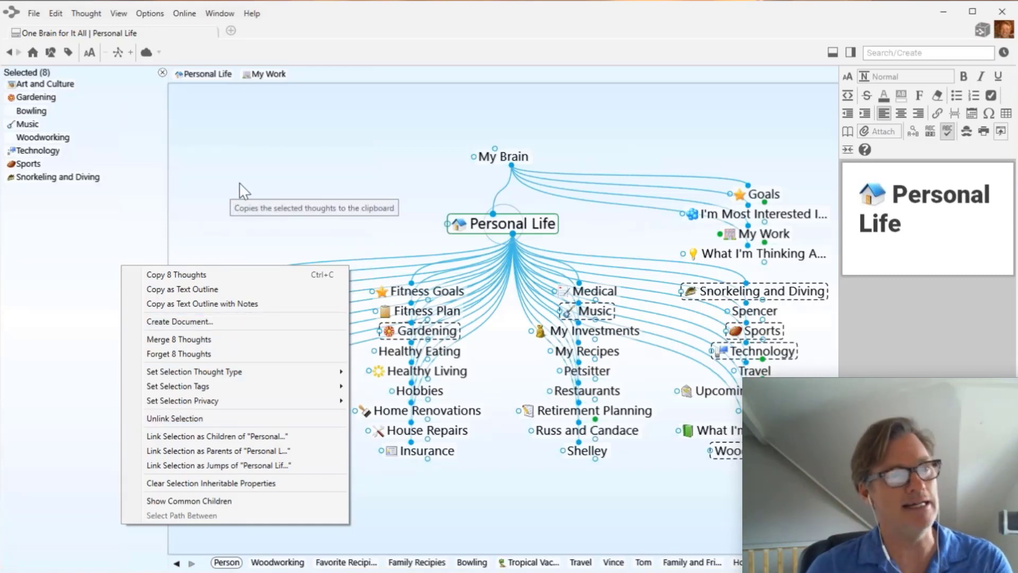
{"action": "key", "text": "Escape"}
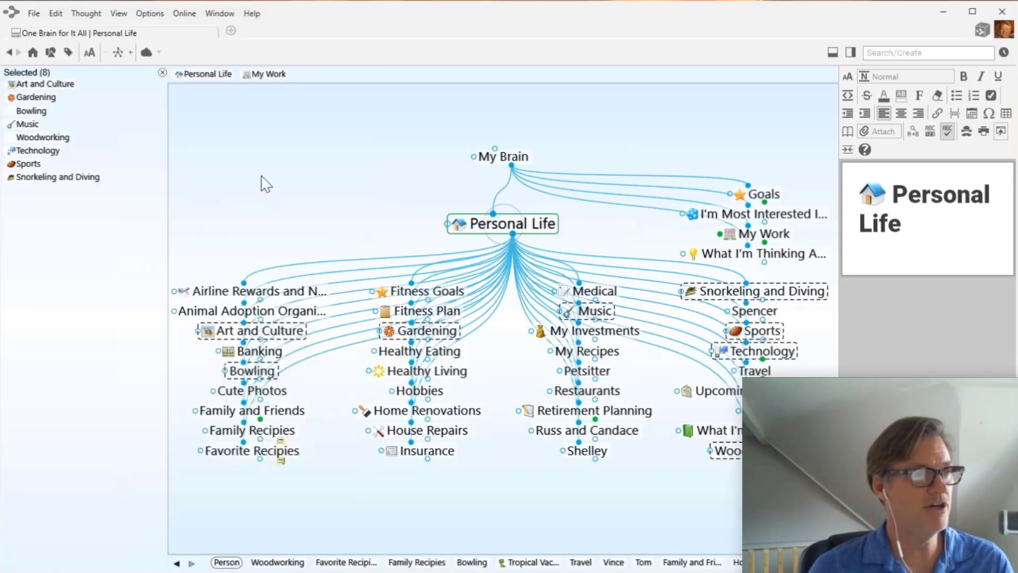
{"action": "left_click", "coordinate": [424, 391]}
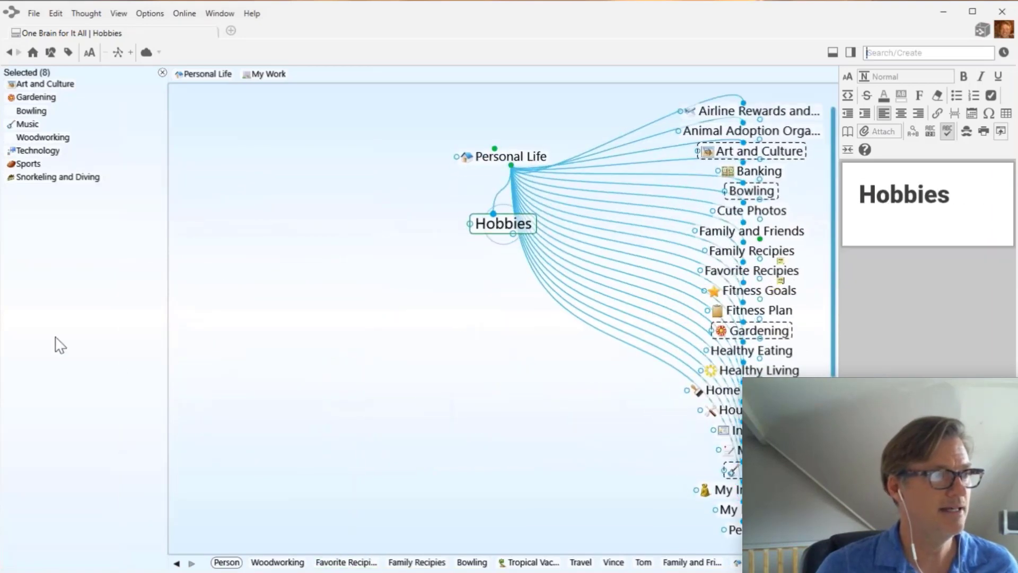
{"action": "right_click", "coordinate": [50, 318]}
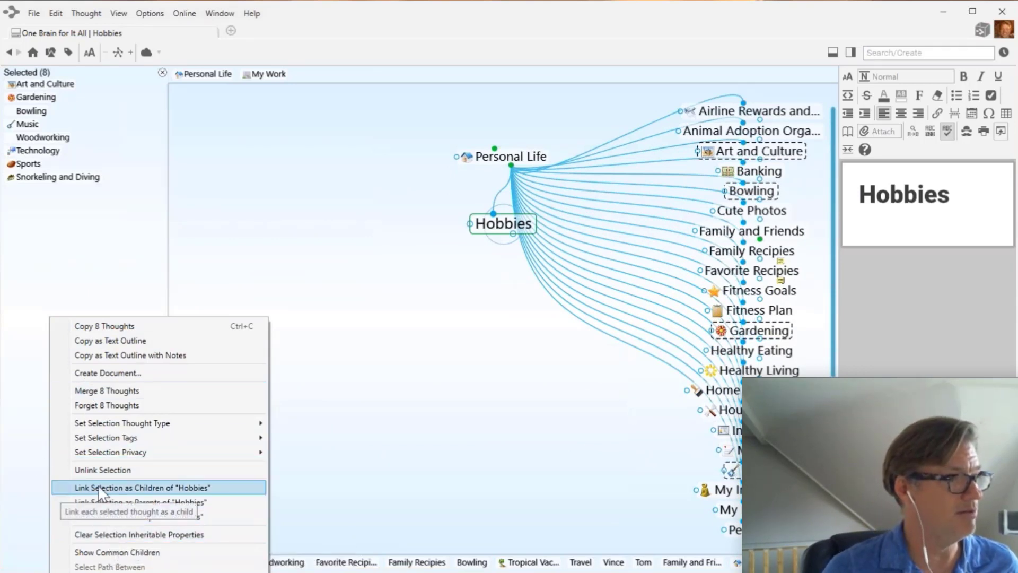
{"action": "left_click", "coordinate": [197, 487]}
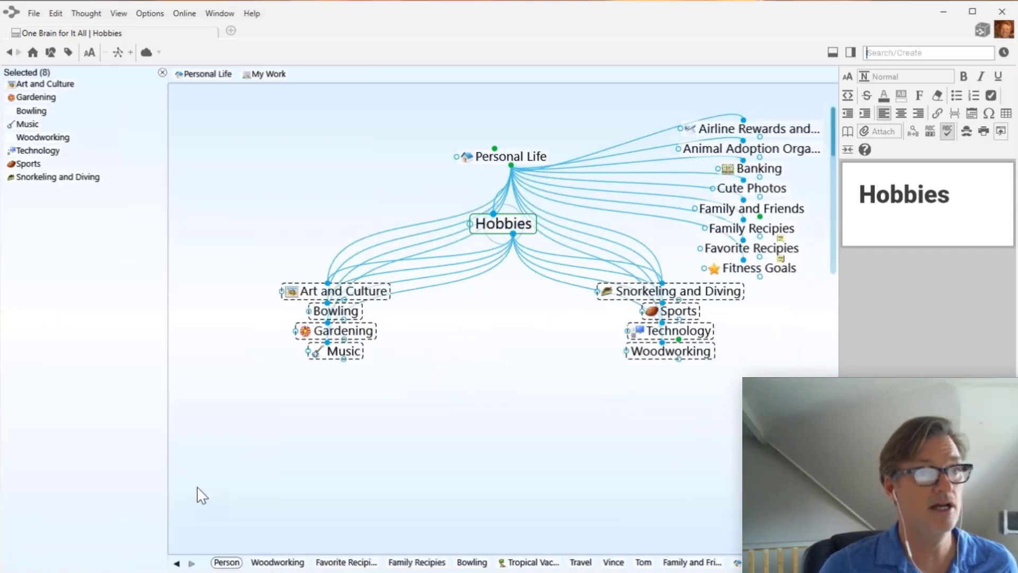
- Unlink the eight selected thoughts from Personal Life
{"action": "left_click", "coordinate": [510, 164]}
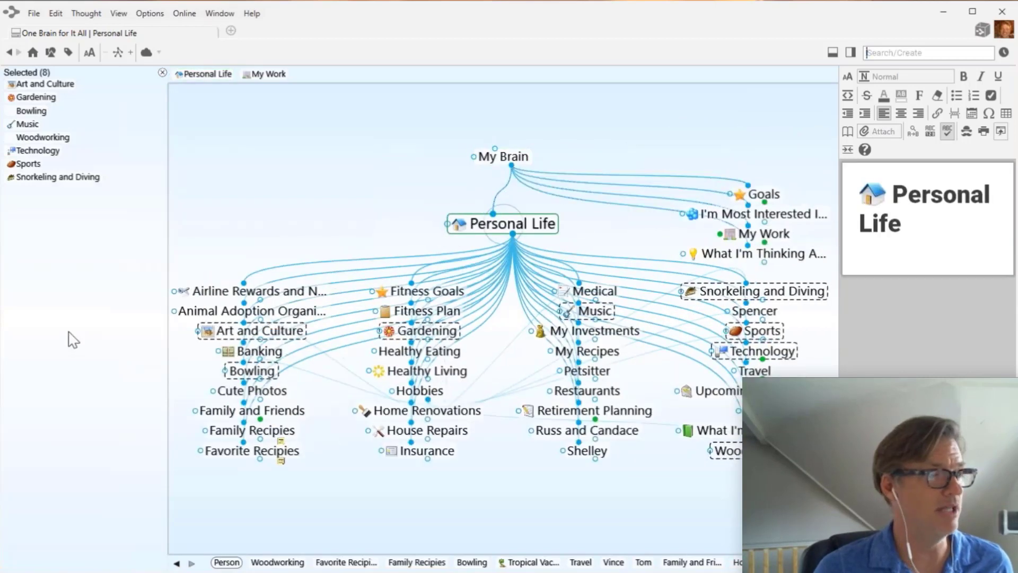
{"action": "right_click", "coordinate": [70, 335]}
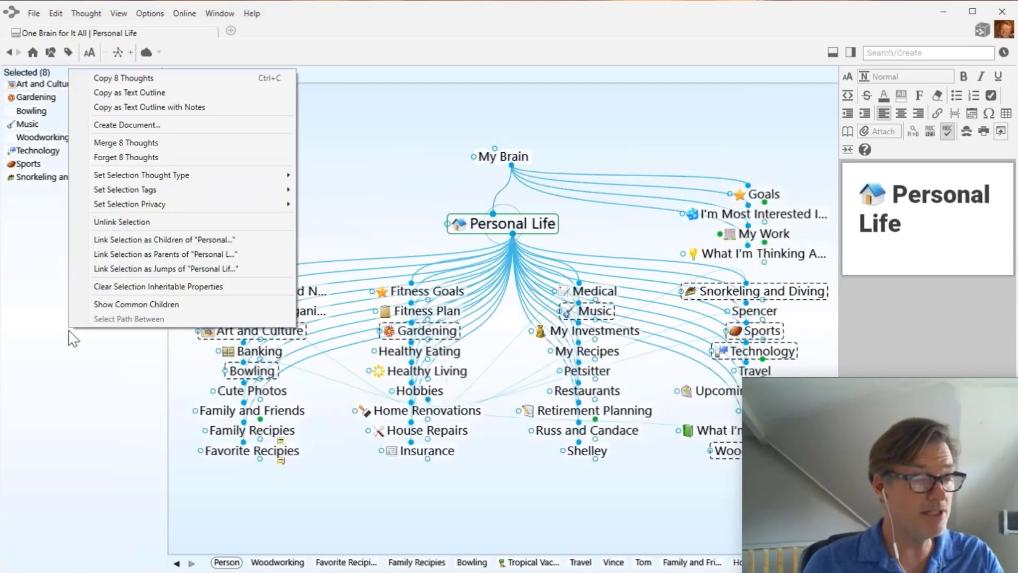
{"action": "left_click", "coordinate": [112, 223]}
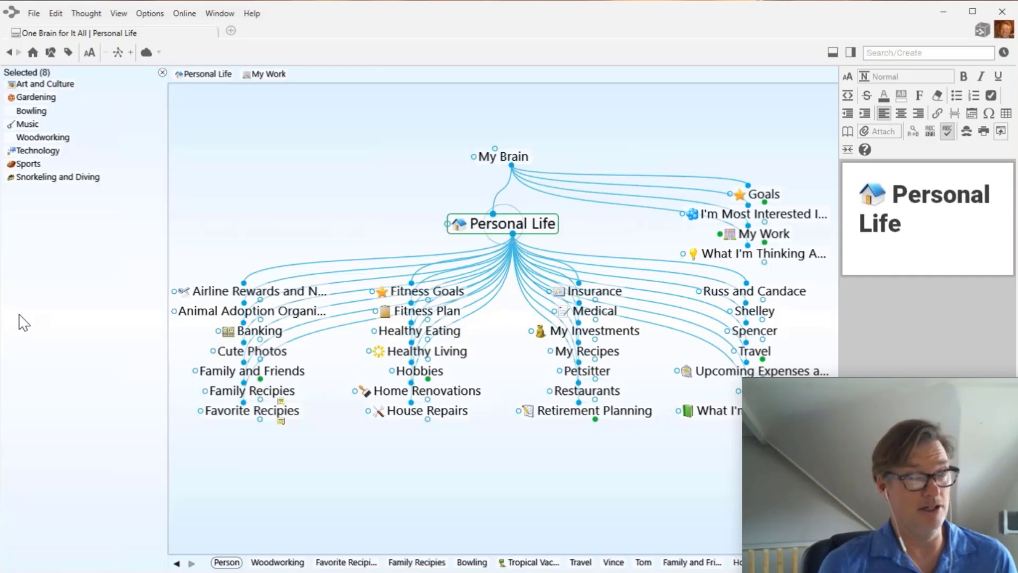
- Close the selection list and add a 'Health and Fitness' child thought to Personal Life
{"action": "left_click", "coordinate": [162, 72]}
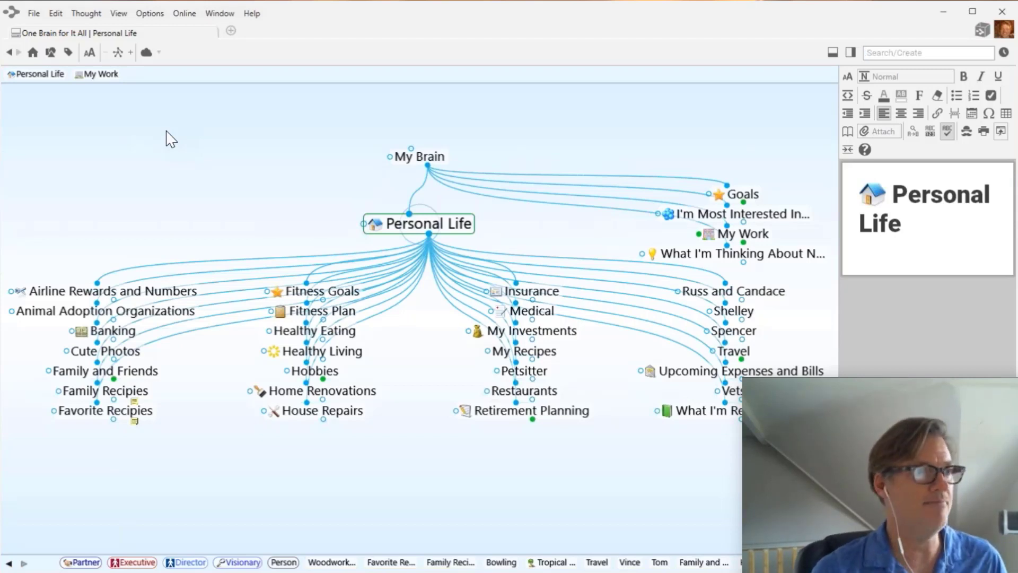
{"action": "left_click_drag", "start_coordinate": [429, 234], "coordinate": [397, 480]}
{"action": "type", "text": "H"}
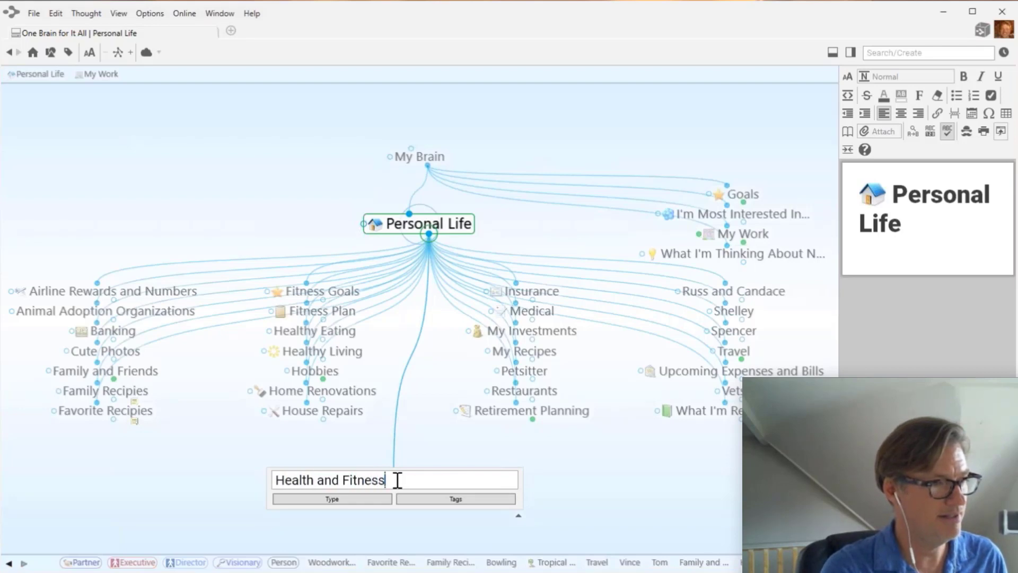
{"action": "type", "text": "ealth and Fitness"}
{"action": "key", "text": "Return"}
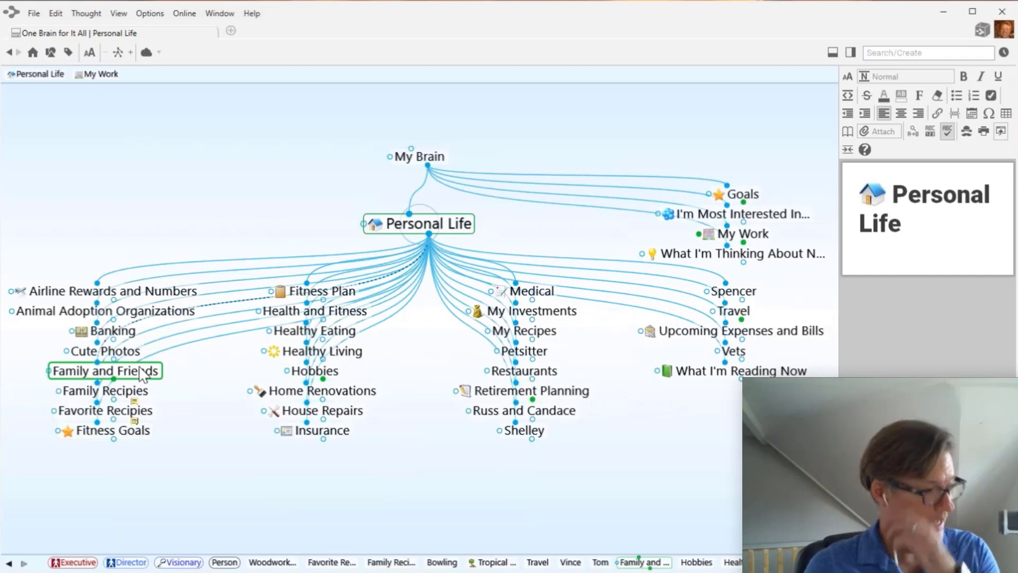
- Multi-select twelve thoughts, from Fitness Plan and recipes to Medical, Insurance and Healthy Eating
{"action": "left_click", "coordinate": [336, 297], "text": "ctrl"}
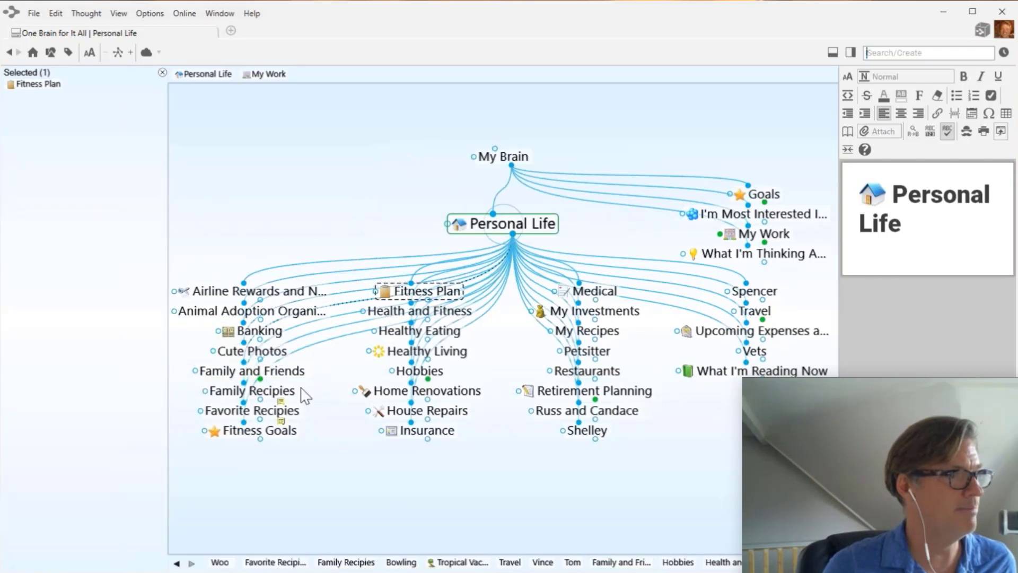
{"action": "left_click", "coordinate": [291, 439], "text": "ctrl"}
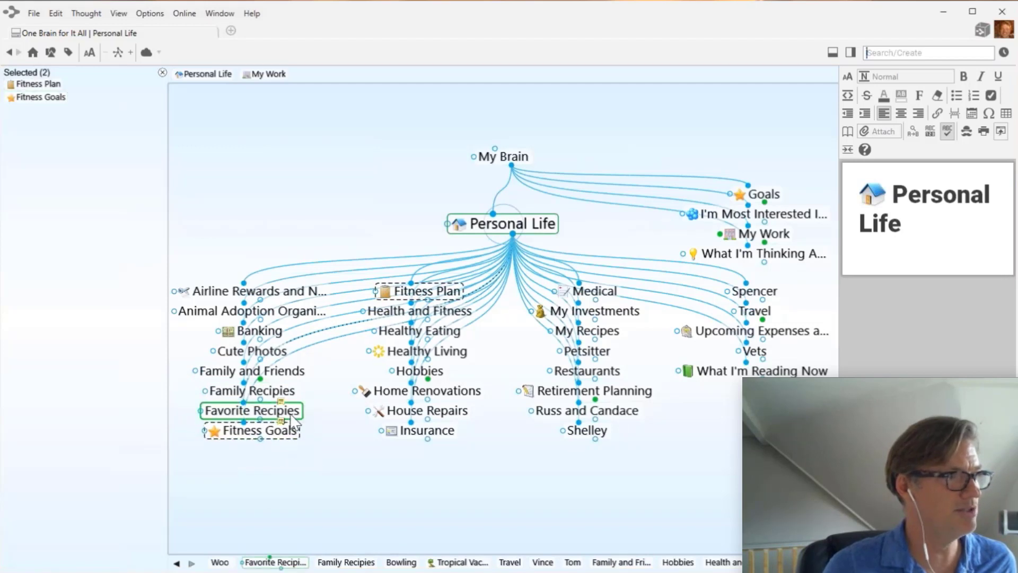
{"action": "left_click", "coordinate": [289, 414], "text": "ctrl"}
{"action": "left_click", "coordinate": [285, 396], "text": "ctrl"}
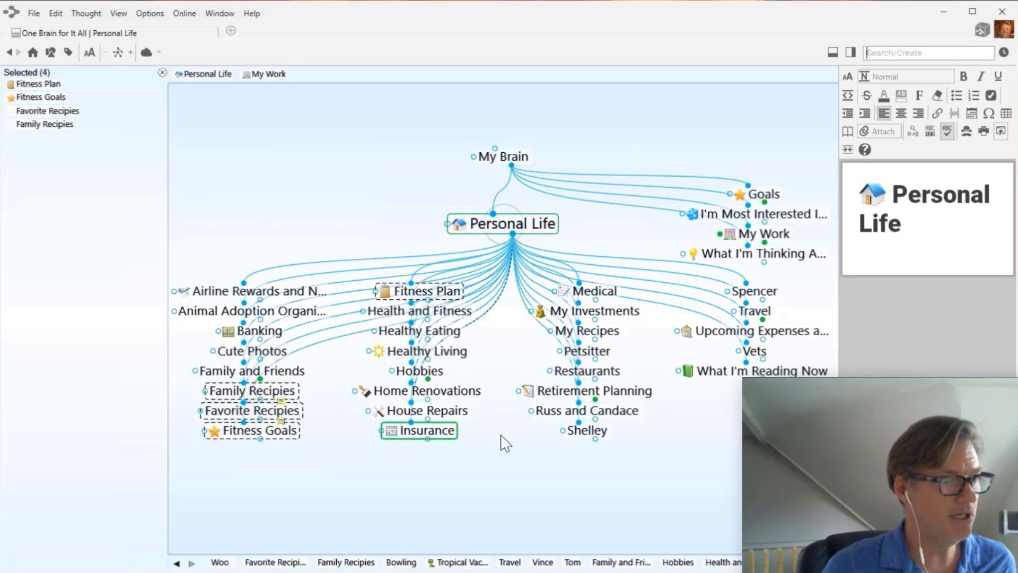
{"action": "left_click", "coordinate": [624, 393], "text": "ctrl"}
{"action": "left_click", "coordinate": [612, 328], "text": "ctrl"}
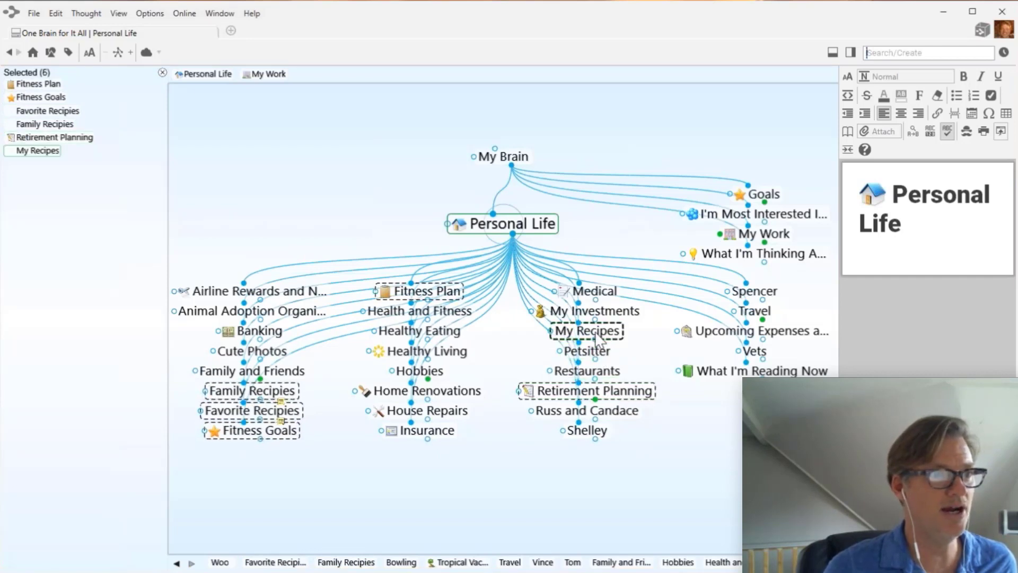
{"action": "left_click", "coordinate": [596, 311], "text": "ctrl"}
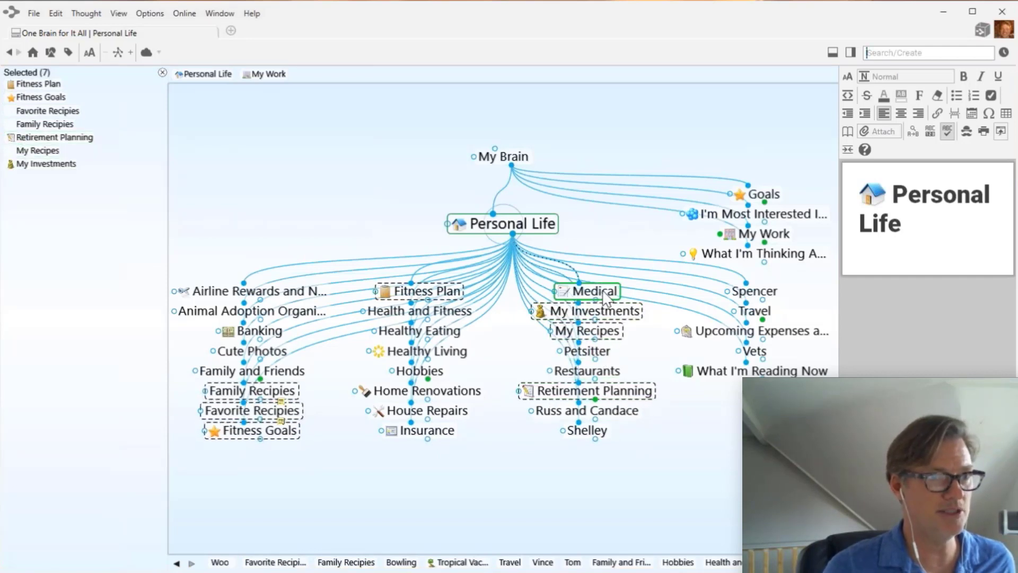
{"action": "left_click", "coordinate": [594, 291], "text": "ctrl"}
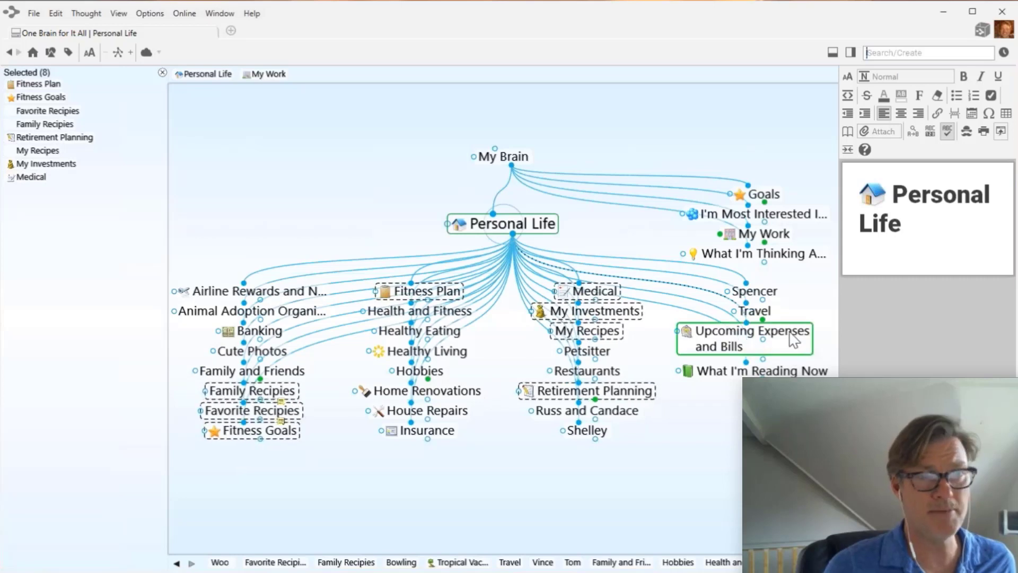
{"action": "left_click", "coordinate": [793, 340], "text": "ctrl"}
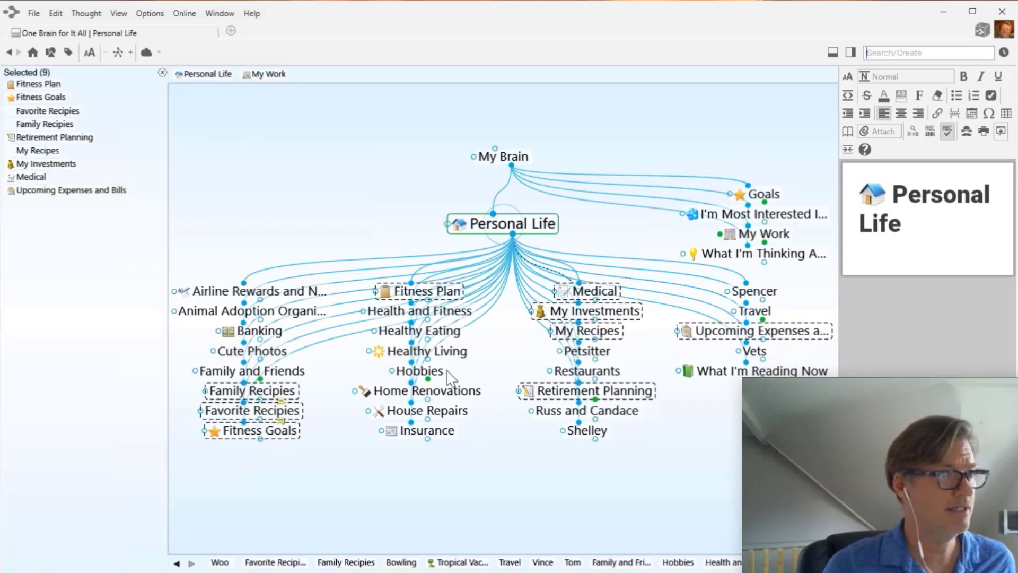
{"action": "left_click", "coordinate": [443, 433], "text": "ctrl"}
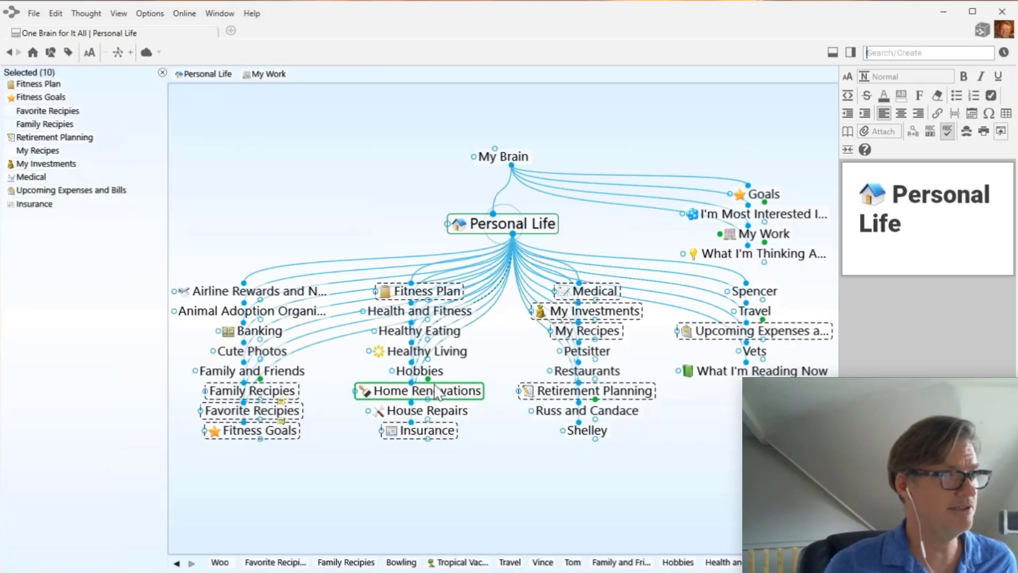
{"action": "left_click", "coordinate": [459, 361], "text": "ctrl"}
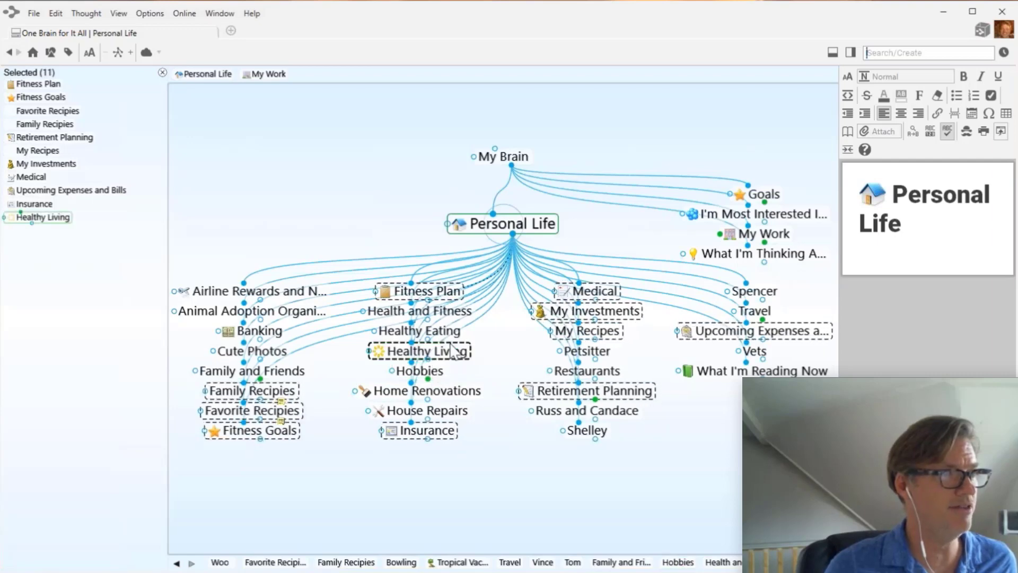
{"action": "left_click", "coordinate": [448, 333], "text": "ctrl"}
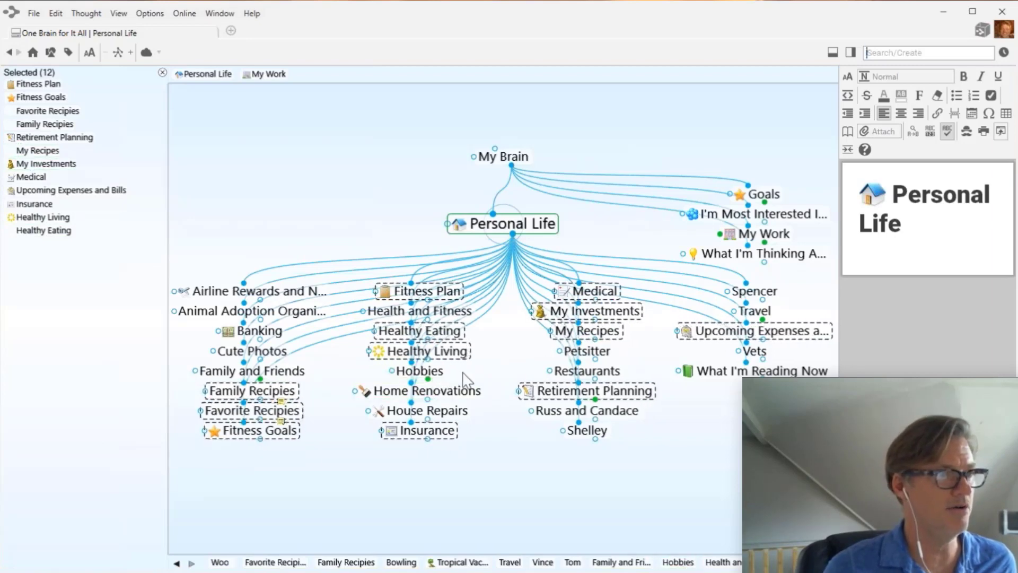
- Link the twelve selected thoughts as children of Health and Fitness
{"action": "left_click", "coordinate": [460, 314]}
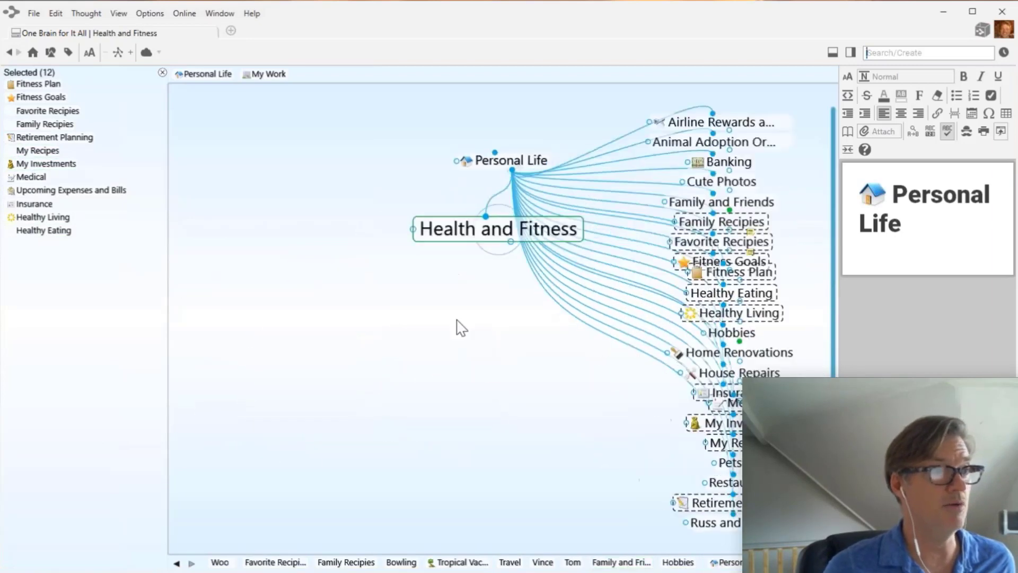
{"action": "right_click", "coordinate": [49, 366]}
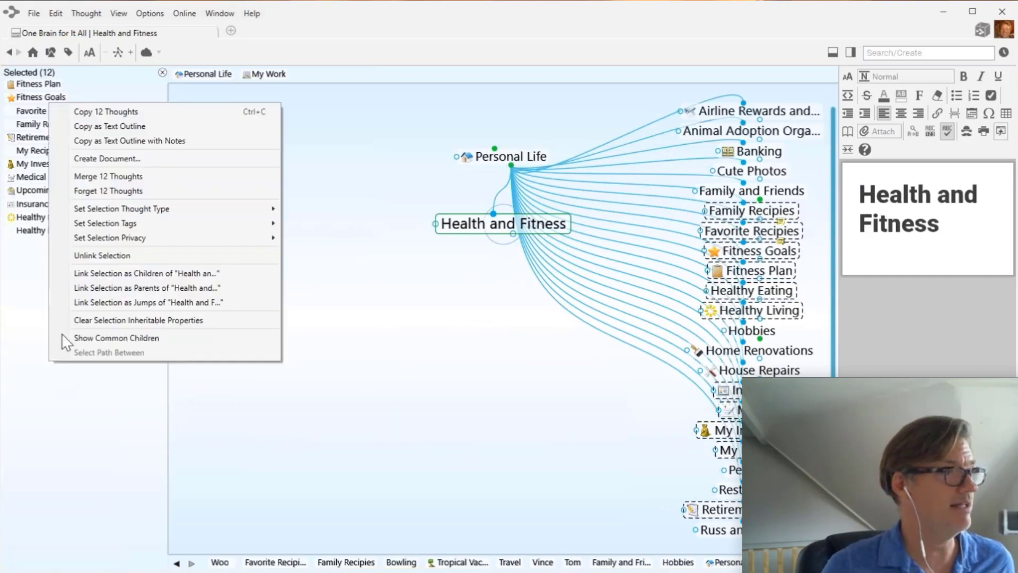
{"action": "left_click", "coordinate": [158, 275]}
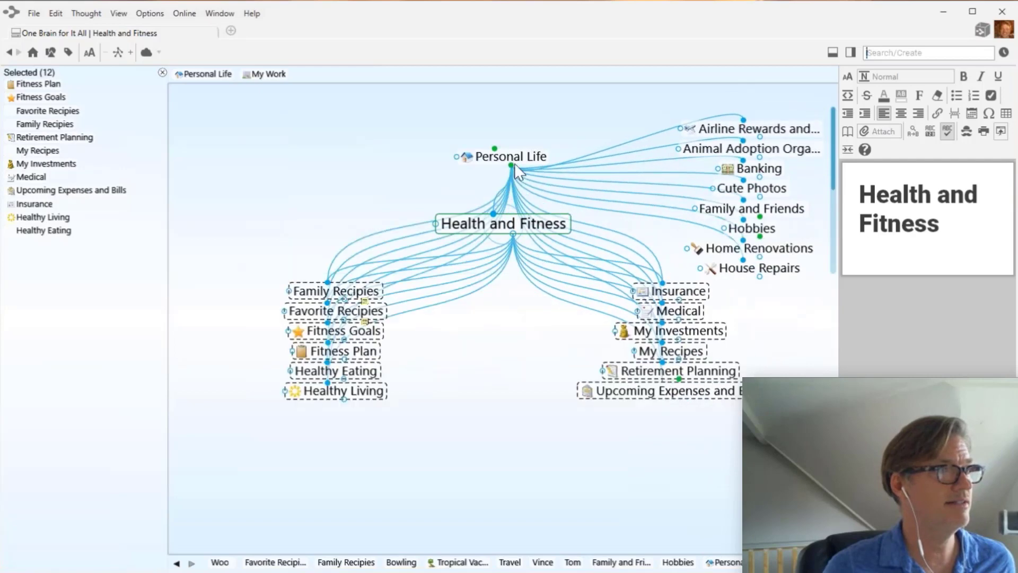
- Unlink the twelve selected thoughts from Personal Life
{"action": "left_click", "coordinate": [525, 163]}
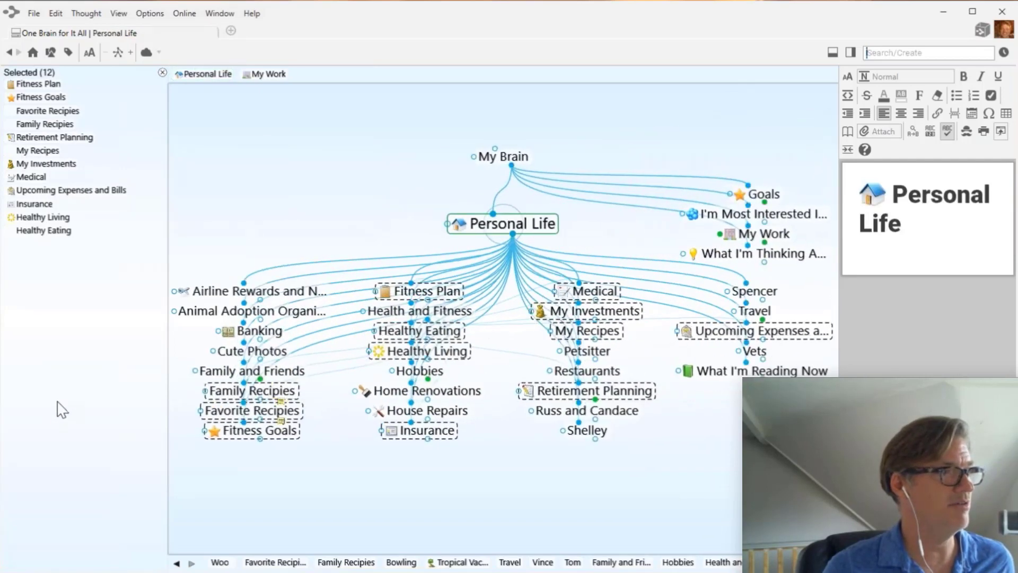
{"action": "right_click", "coordinate": [57, 403]}
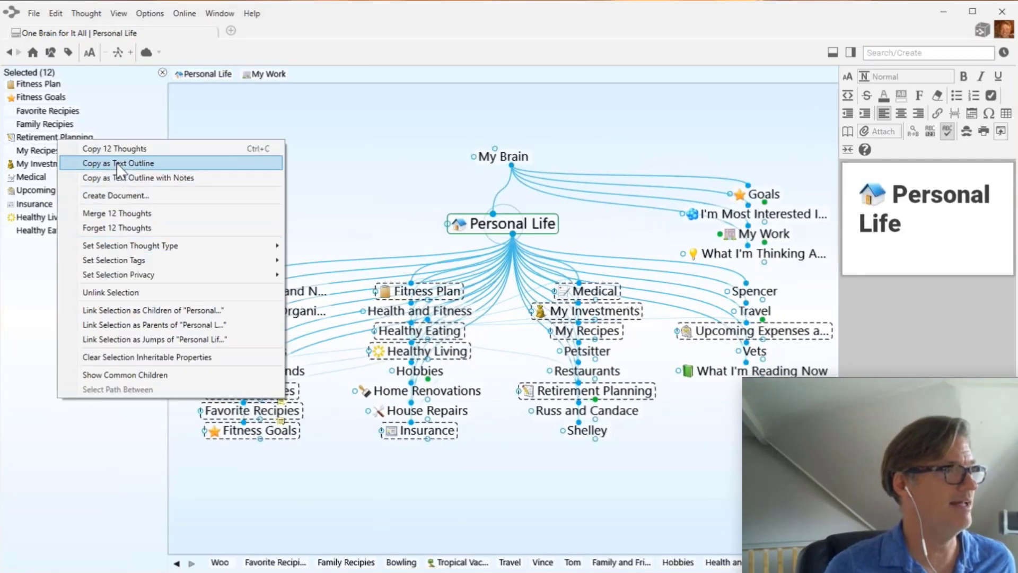
{"action": "left_click", "coordinate": [112, 308]}
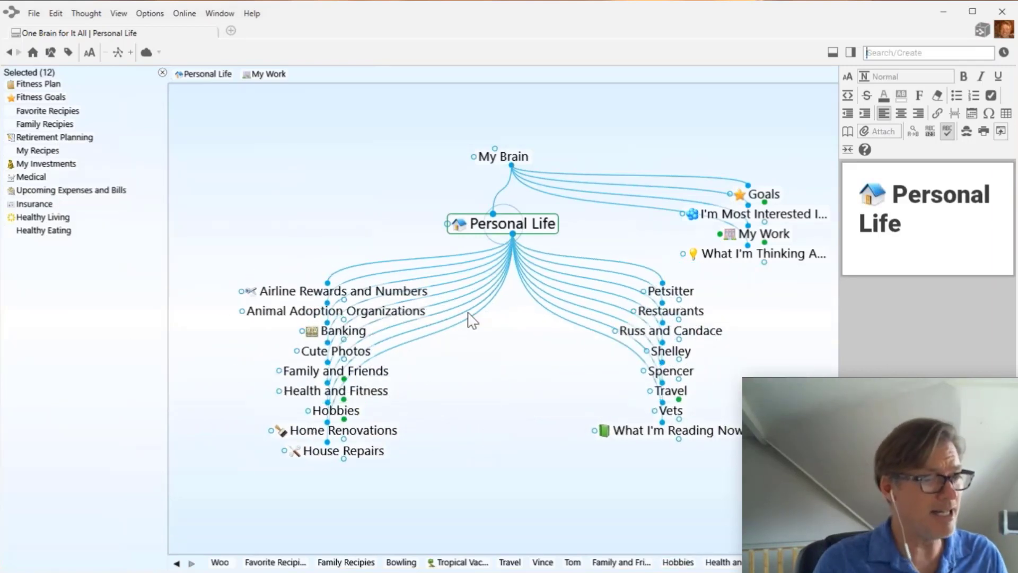
- Create Pets and House as new children of Personal Life, then focus on House
{"action": "left_click", "coordinate": [163, 73]}
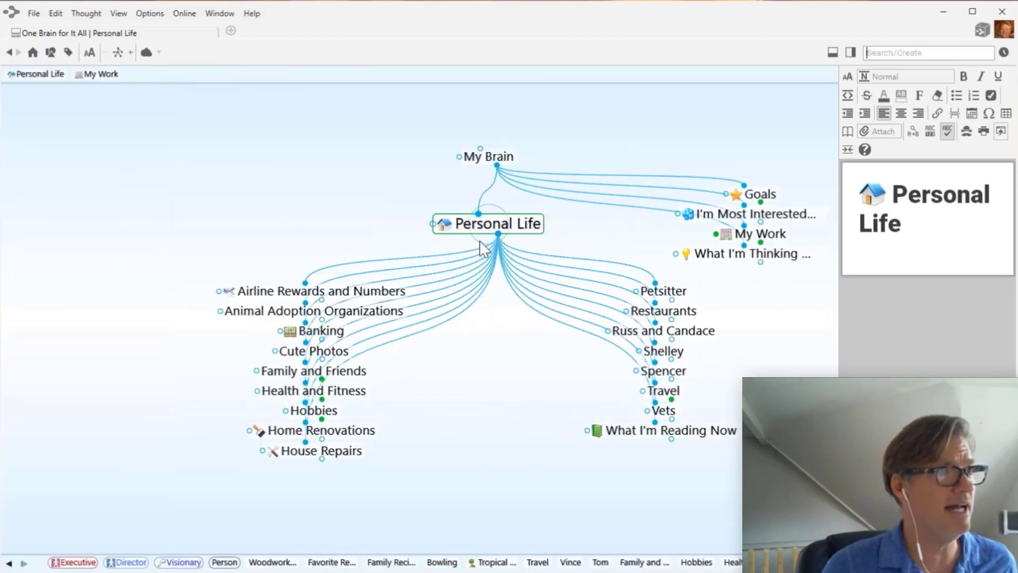
{"action": "left_click_drag", "start_coordinate": [429, 234], "coordinate": [414, 386]}
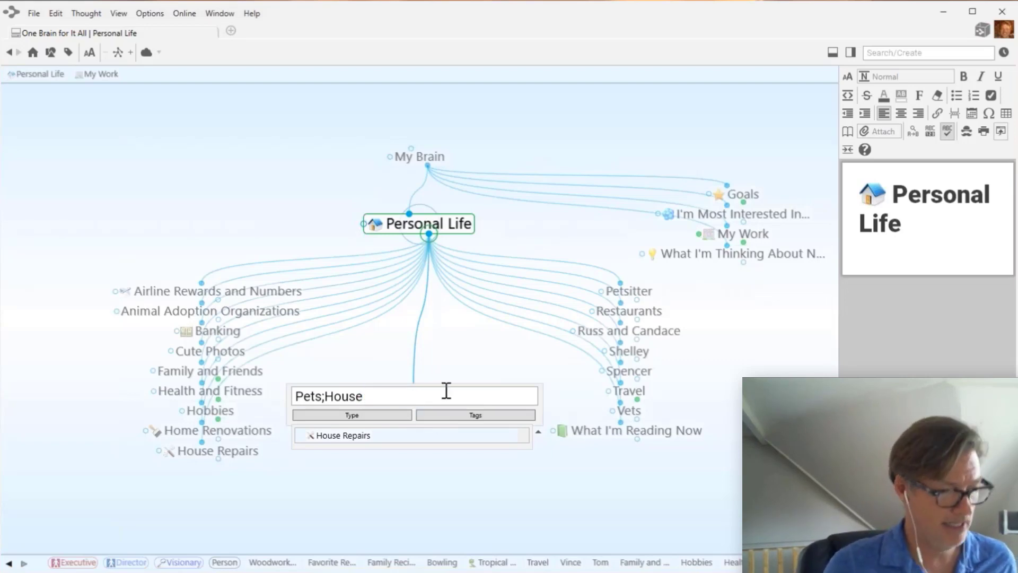
{"action": "key", "text": "Return"}
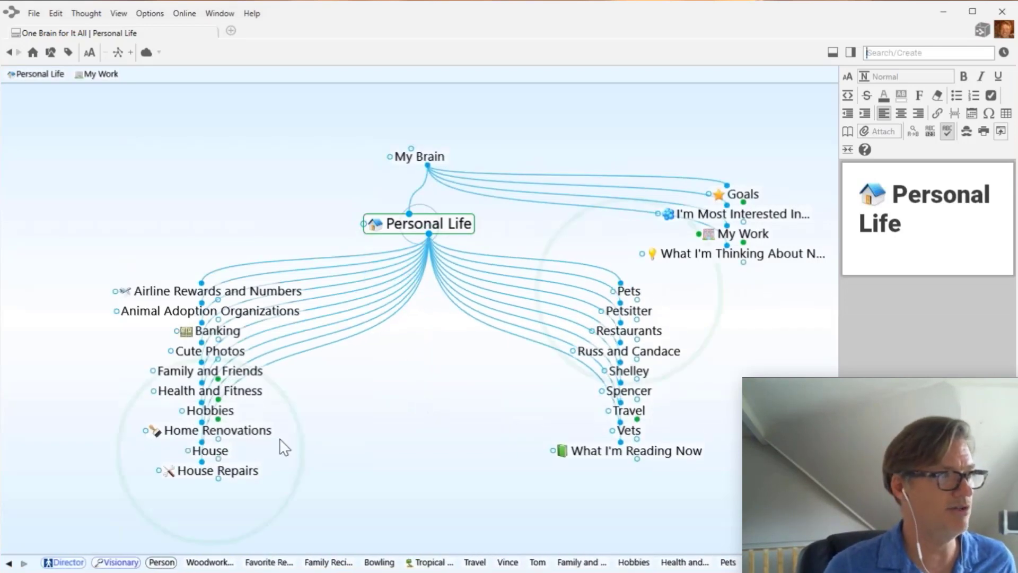
{"action": "left_click", "coordinate": [218, 452]}
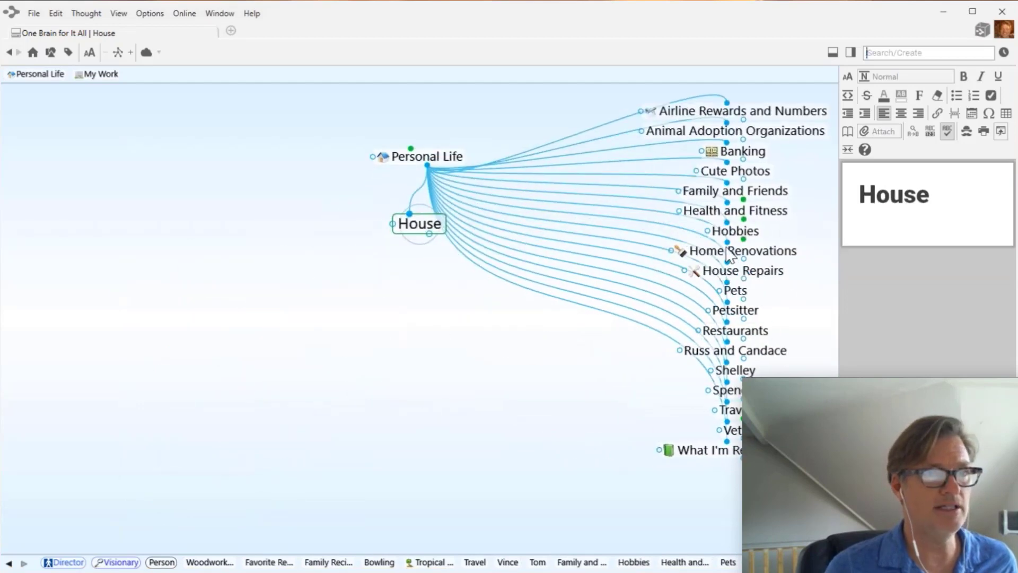
- Refile House Repairs, Home Renovations and Banking under House, then re-centre on Personal Life
{"action": "left_click_drag", "start_coordinate": [758, 278], "coordinate": [348, 413]}
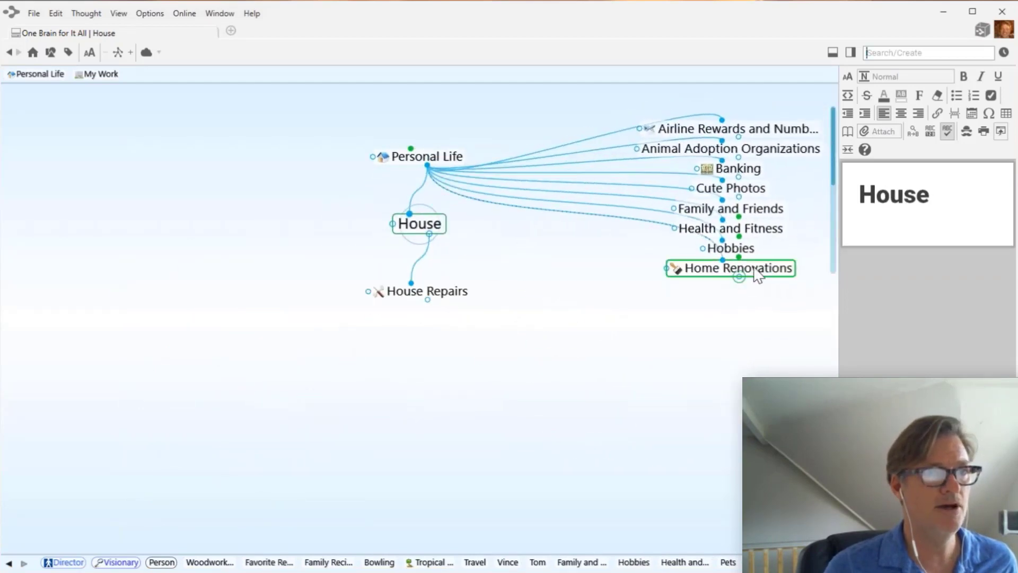
{"action": "left_click_drag", "start_coordinate": [743, 269], "coordinate": [393, 425]}
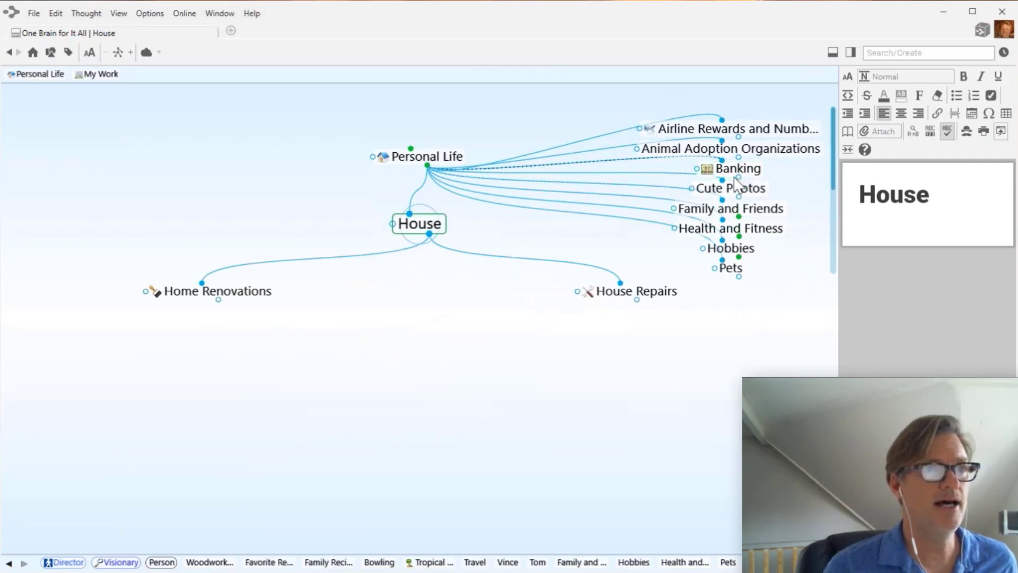
{"action": "left_click_drag", "start_coordinate": [742, 181], "coordinate": [415, 403]}
{"action": "scroll", "coordinate": [743, 243], "scroll_direction": "down", "scroll_amount": 7}
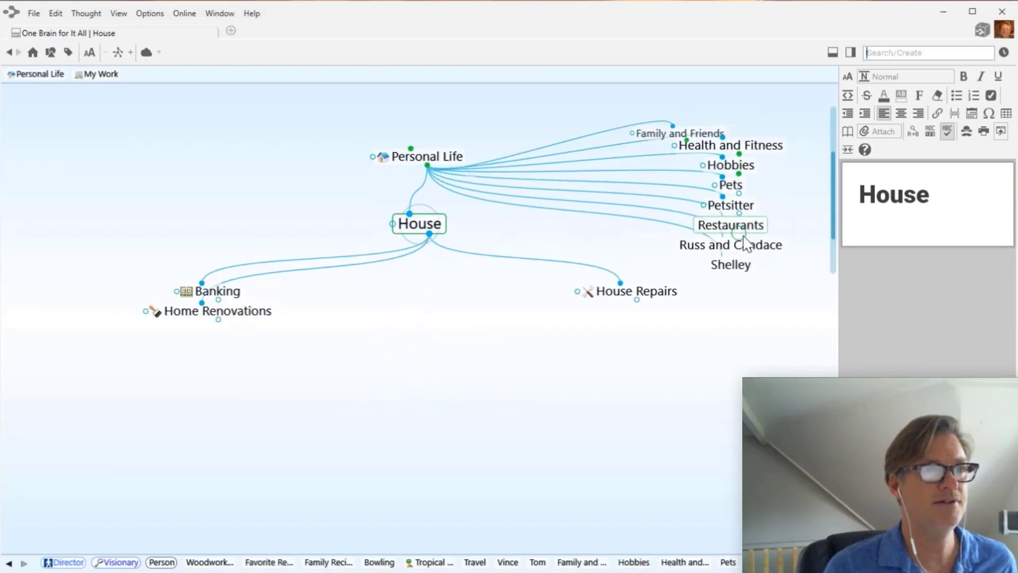
{"action": "scroll", "coordinate": [748, 244], "scroll_direction": "down", "scroll_amount": 1}
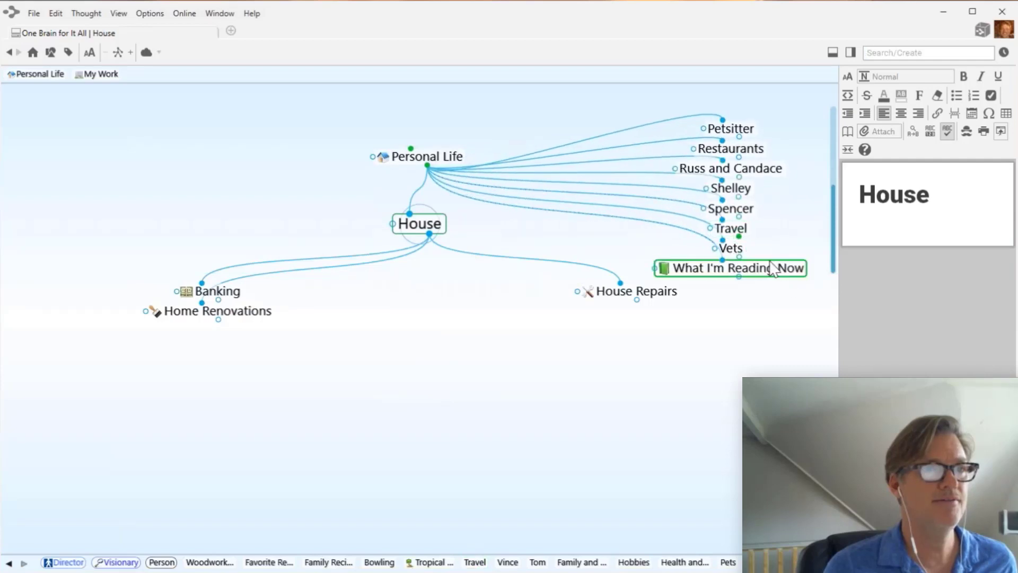
{"action": "left_click", "coordinate": [424, 165]}
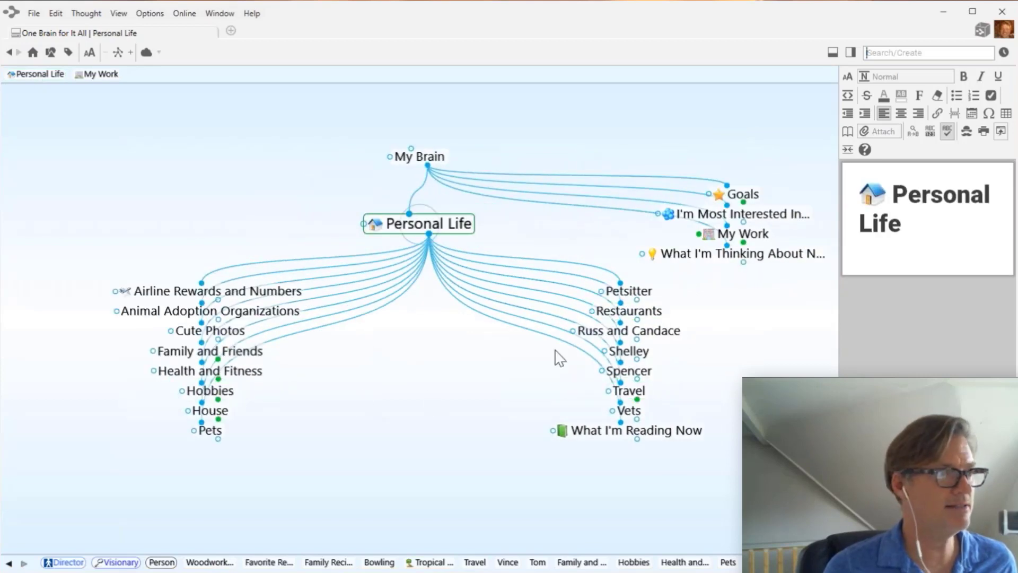
- Focus on Pets and file Petsitter, Cute Photos, Animal Adoption Organizations and Vets under it
{"action": "left_click", "coordinate": [212, 431]}
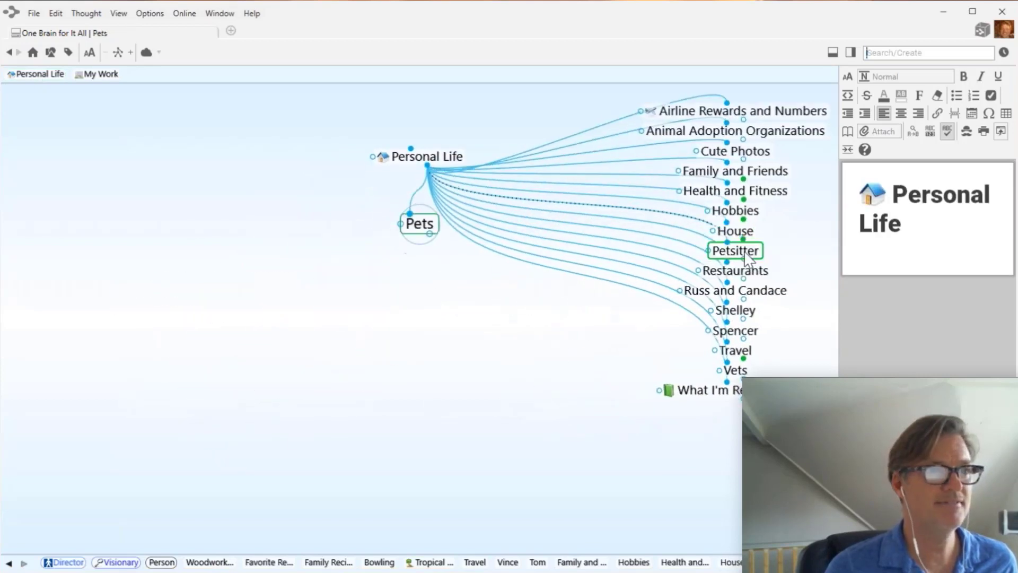
{"action": "left_click_drag", "start_coordinate": [744, 254], "coordinate": [373, 403]}
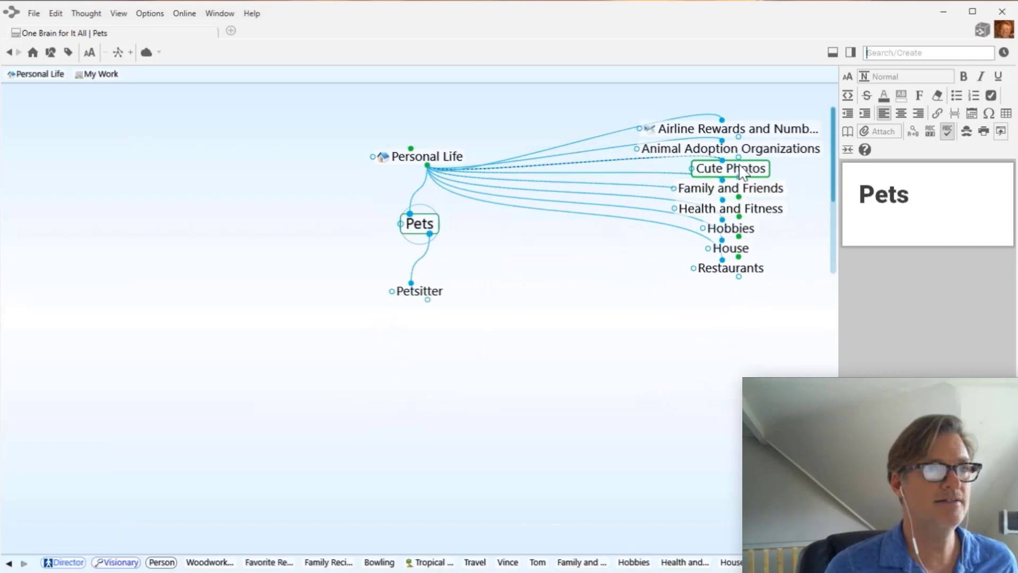
{"action": "left_click_drag", "start_coordinate": [730, 166], "coordinate": [487, 373]}
{"action": "left_click_drag", "start_coordinate": [726, 149], "coordinate": [416, 348]}
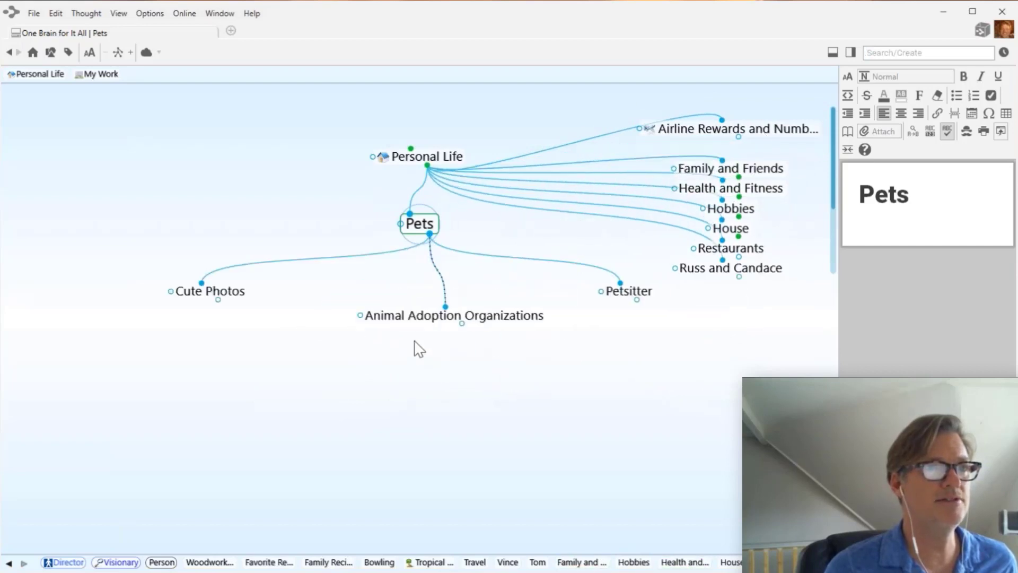
{"action": "scroll", "coordinate": [774, 258], "scroll_direction": "down", "scroll_amount": 5}
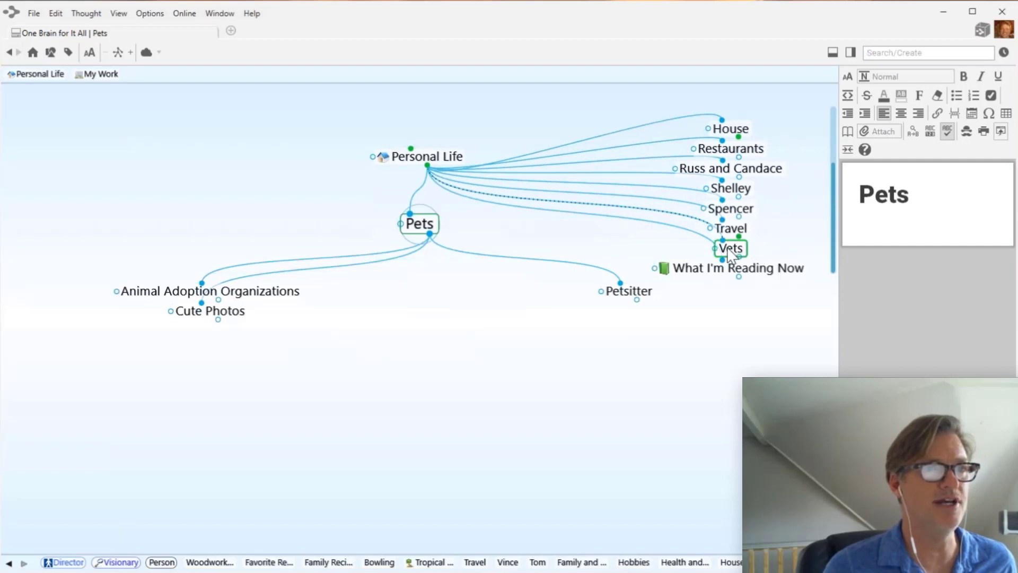
{"action": "left_click_drag", "start_coordinate": [731, 248], "coordinate": [444, 425]}
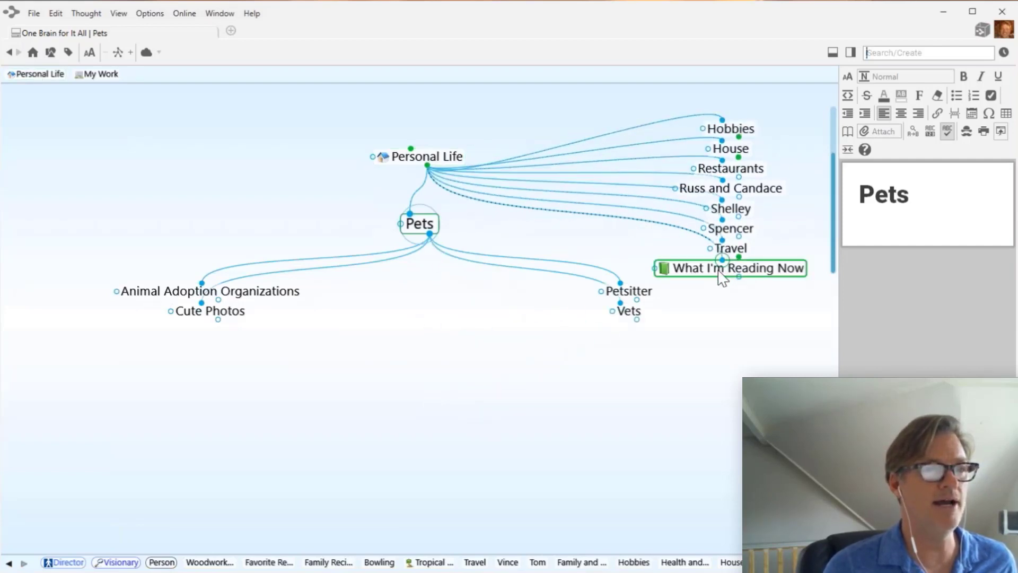
- Focus on Hobbies, file What I'm Reading Now under it, then re-centre on Personal Life
{"action": "left_click", "coordinate": [731, 128]}
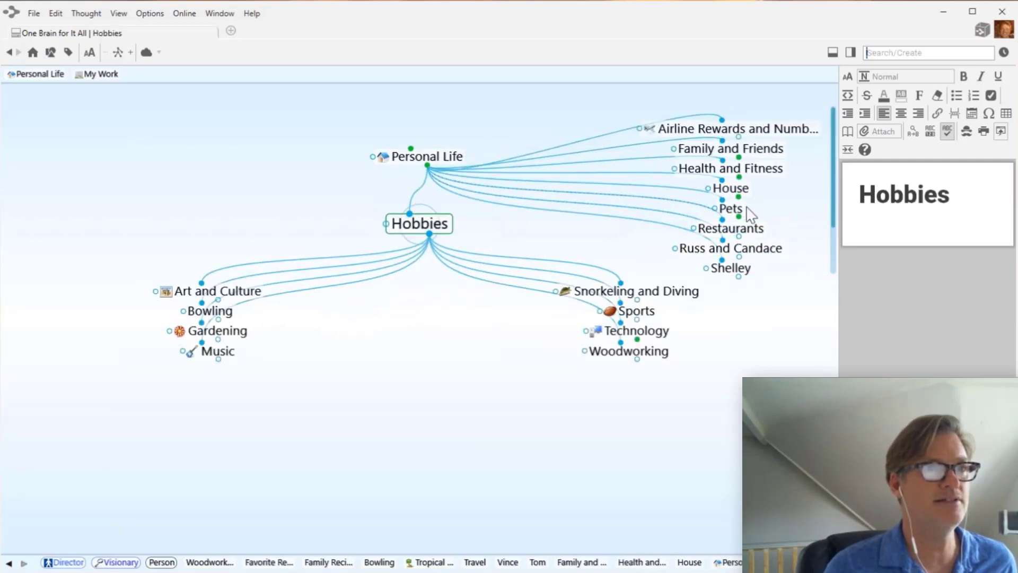
{"action": "scroll", "coordinate": [752, 228], "scroll_direction": "down", "scroll_amount": 3}
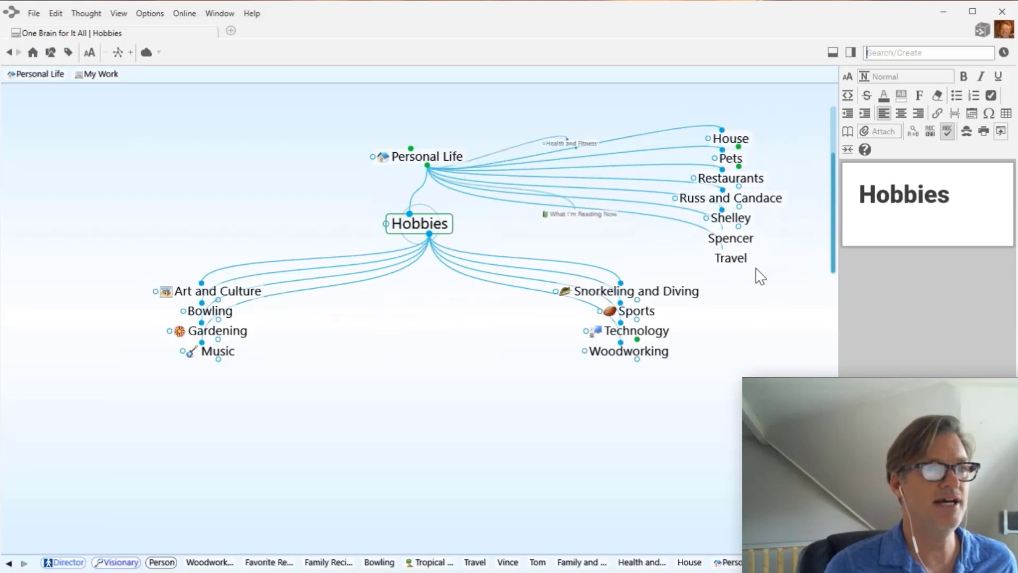
{"action": "left_click_drag", "start_coordinate": [728, 267], "coordinate": [378, 407]}
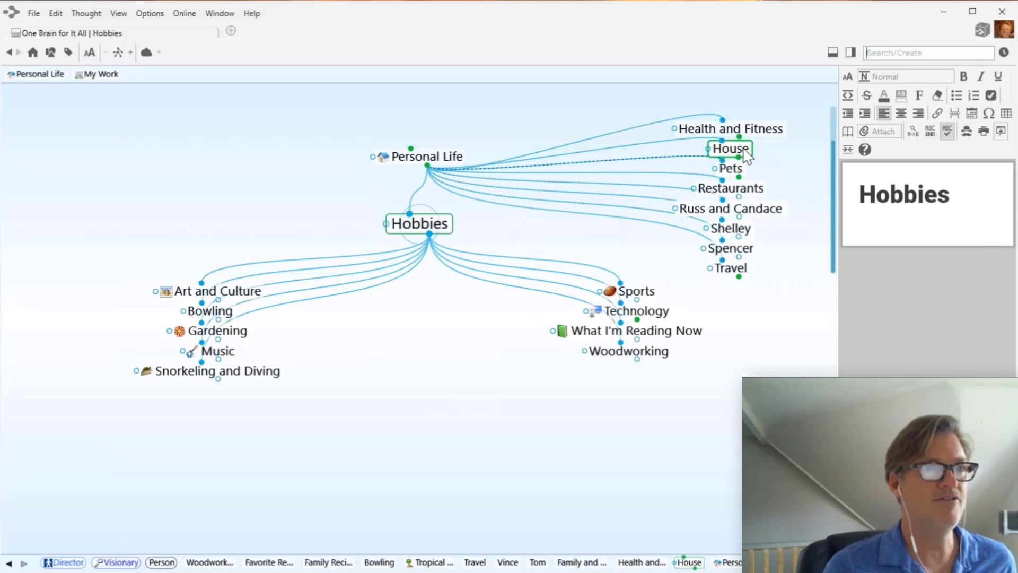
{"action": "left_click", "coordinate": [429, 158]}
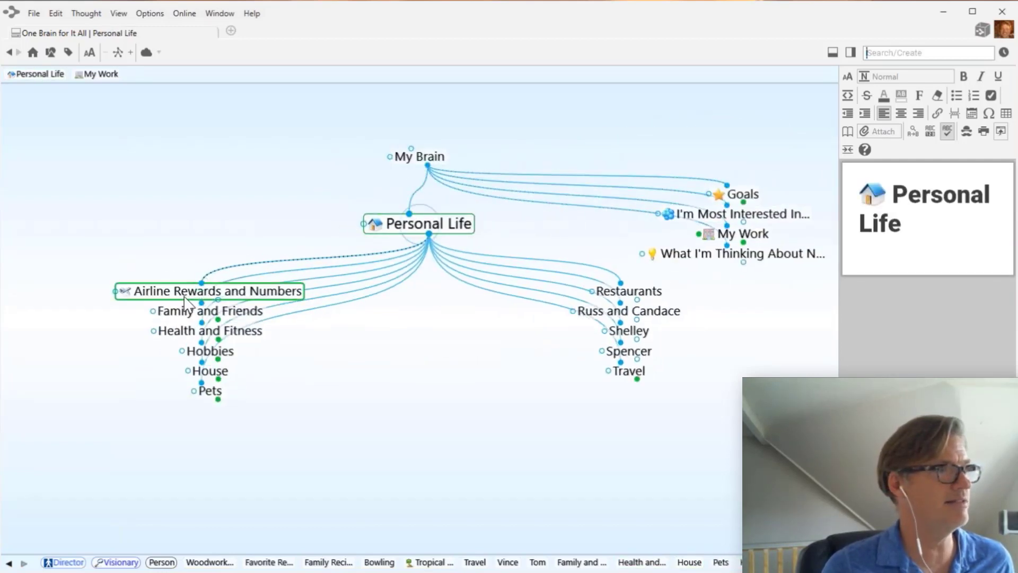
- Relink Airline Rewards and Numbers, Russ and Candace (to Family and Friends), and Restaurants to new parents
{"action": "left_click_drag", "start_coordinate": [202, 284], "coordinate": [635, 383]}
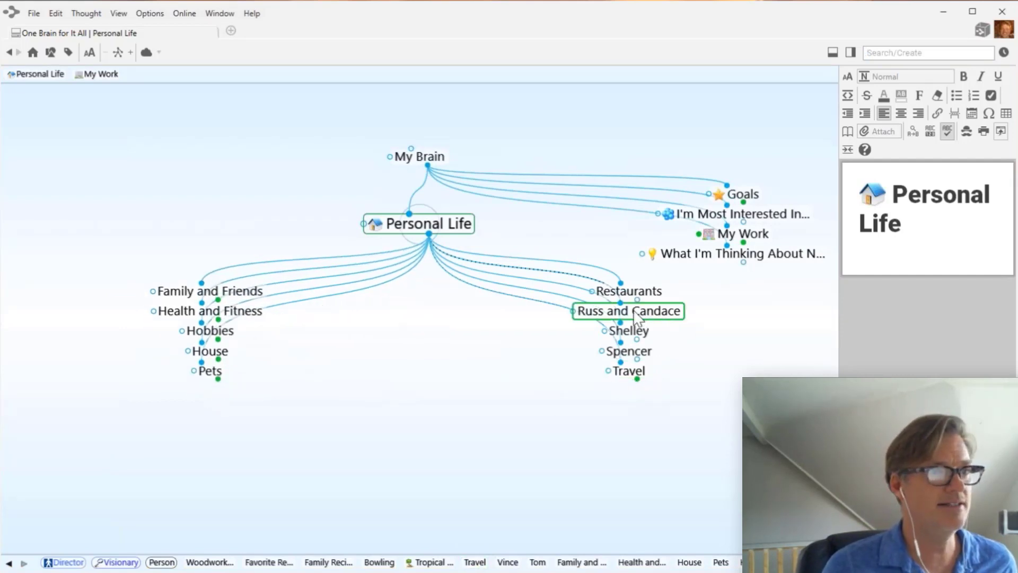
{"action": "left_click_drag", "start_coordinate": [623, 305], "coordinate": [216, 292]}
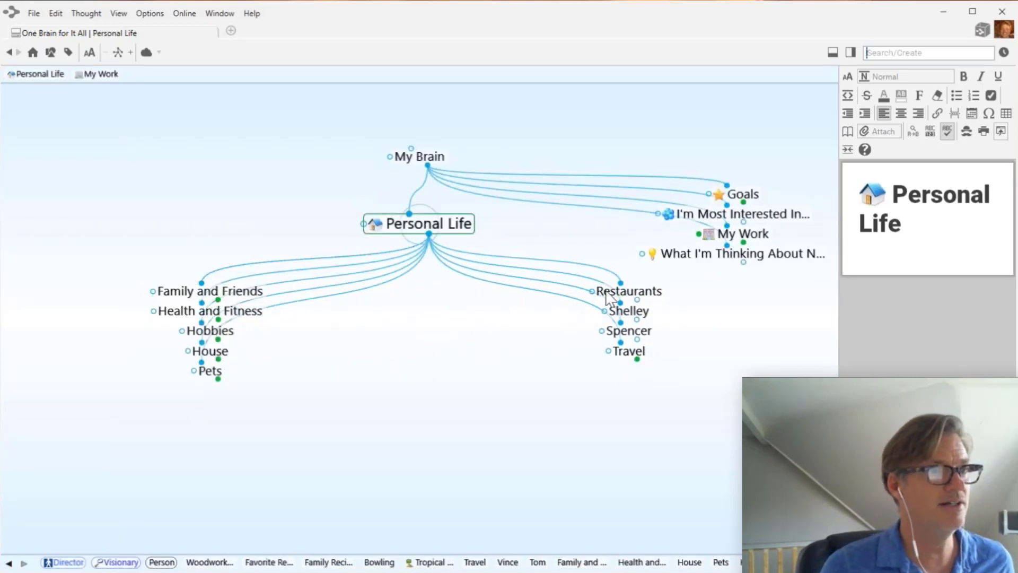
{"action": "mouse_move", "coordinate": [620, 282]}
{"action": "left_mouse_down"}
{"action": "mouse_move", "coordinate": [427, 341]}
{"action": "mouse_move", "coordinate": [398, 371]}
{"action": "mouse_move", "coordinate": [289, 339]}
{"action": "mouse_move", "coordinate": [256, 318]}
{"action": "left_mouse_up"}
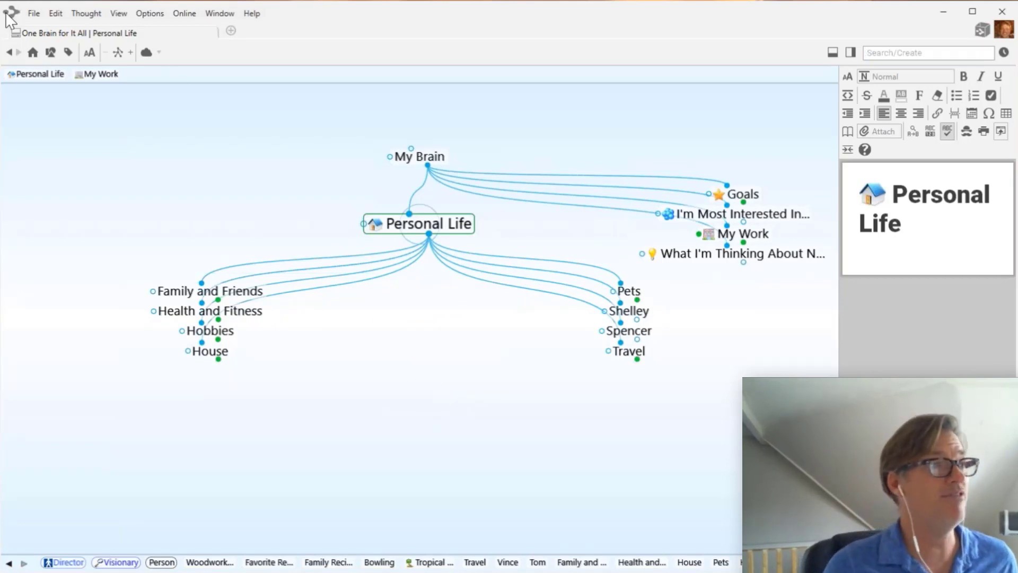
- Narrow TheBrain's window beside the Plex.png image and make Travel the central thought
{"action": "left_click_drag", "start_coordinate": [3, 4], "coordinate": [334, 52]}
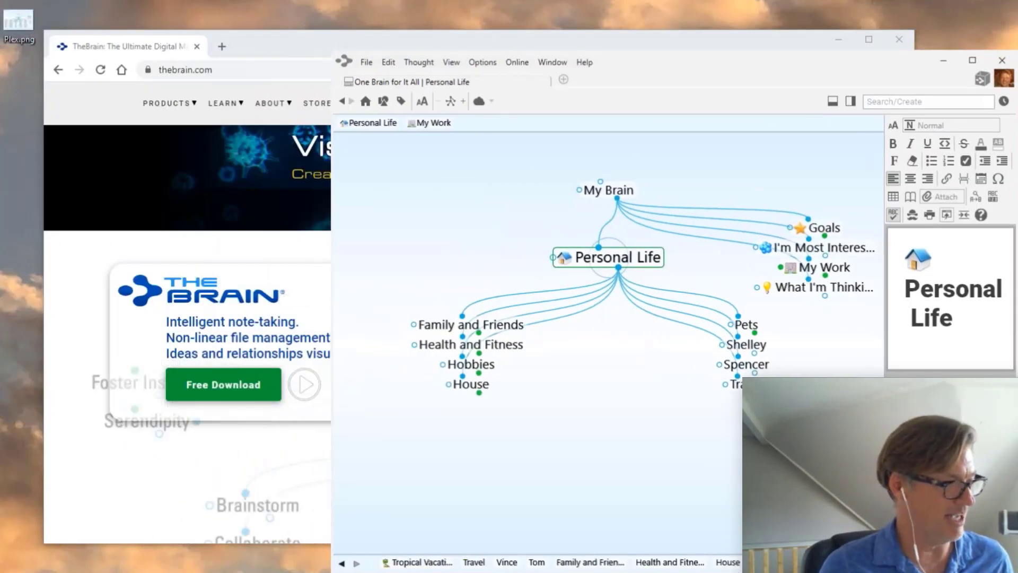
{"action": "left_click_drag", "start_coordinate": [339, 572], "coordinate": [170, 26]}
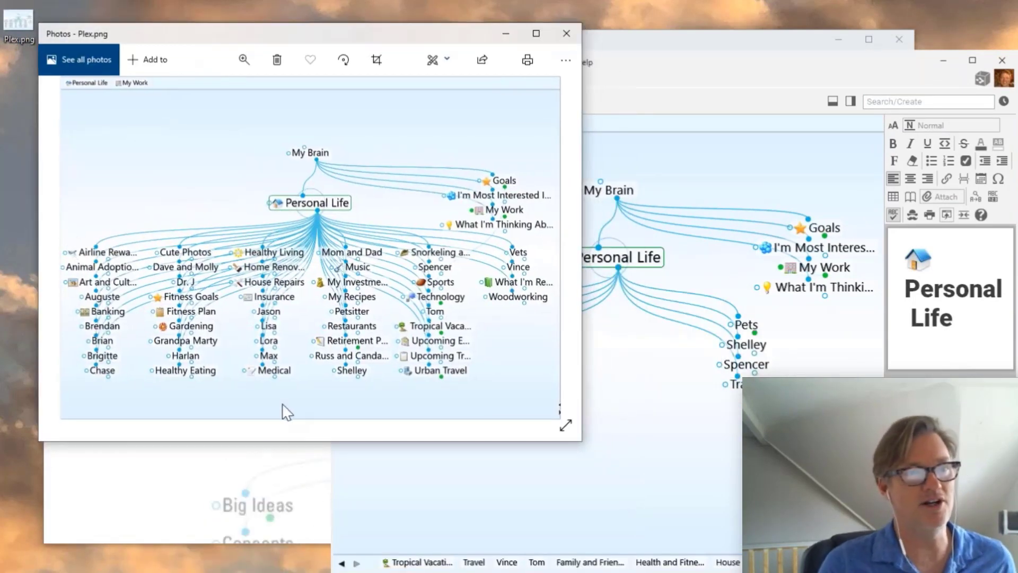
{"action": "left_click", "coordinate": [542, 536]}
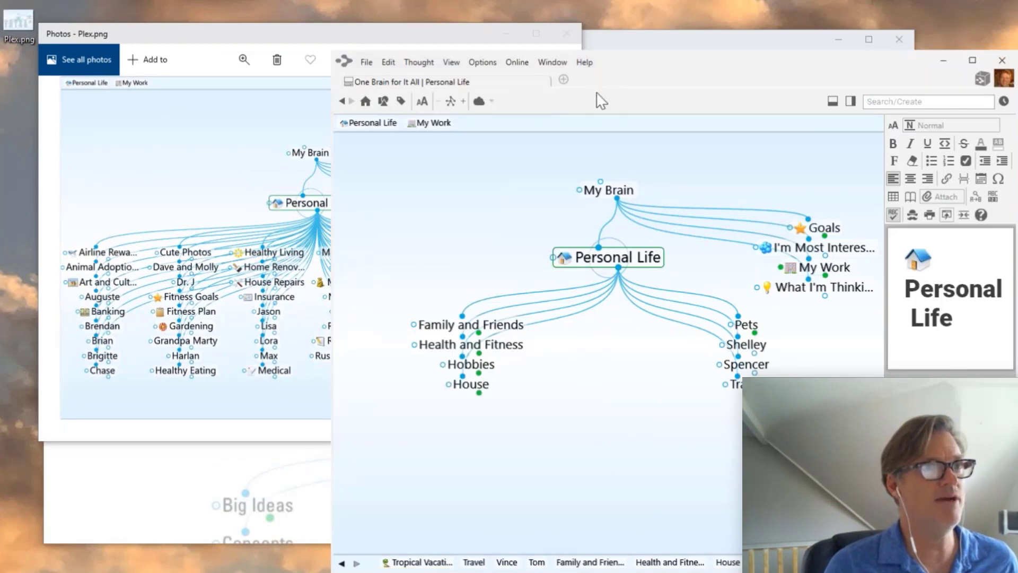
{"action": "left_click_drag", "start_coordinate": [631, 75], "coordinate": [663, 48]}
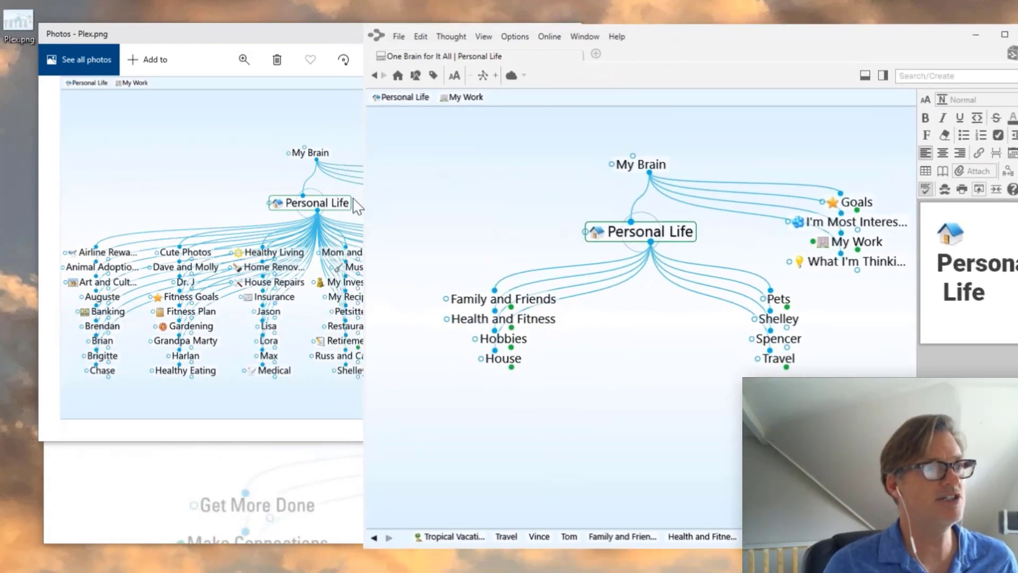
{"action": "left_click_drag", "start_coordinate": [365, 190], "coordinate": [475, 188]}
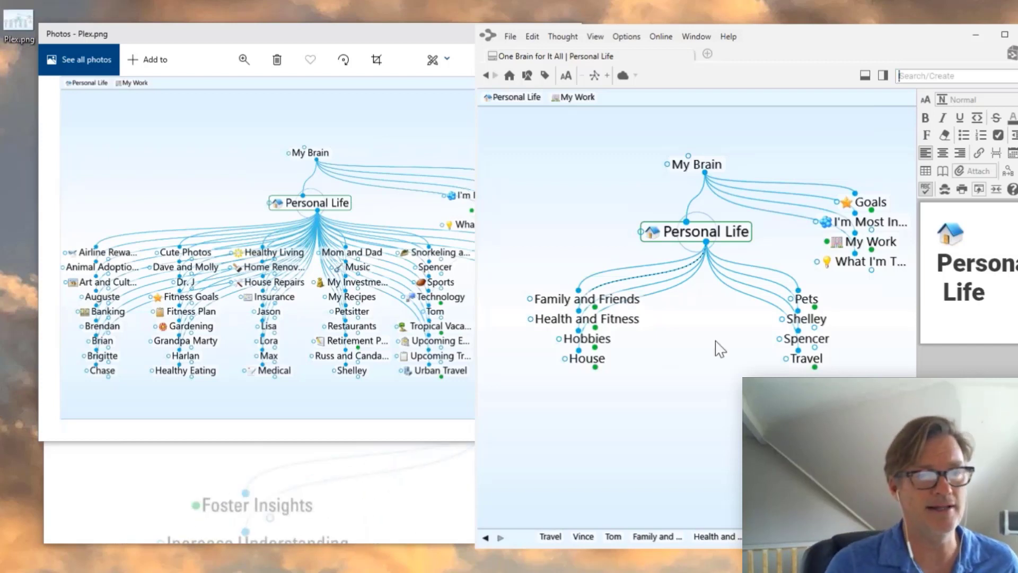
{"action": "left_click", "coordinate": [805, 358]}
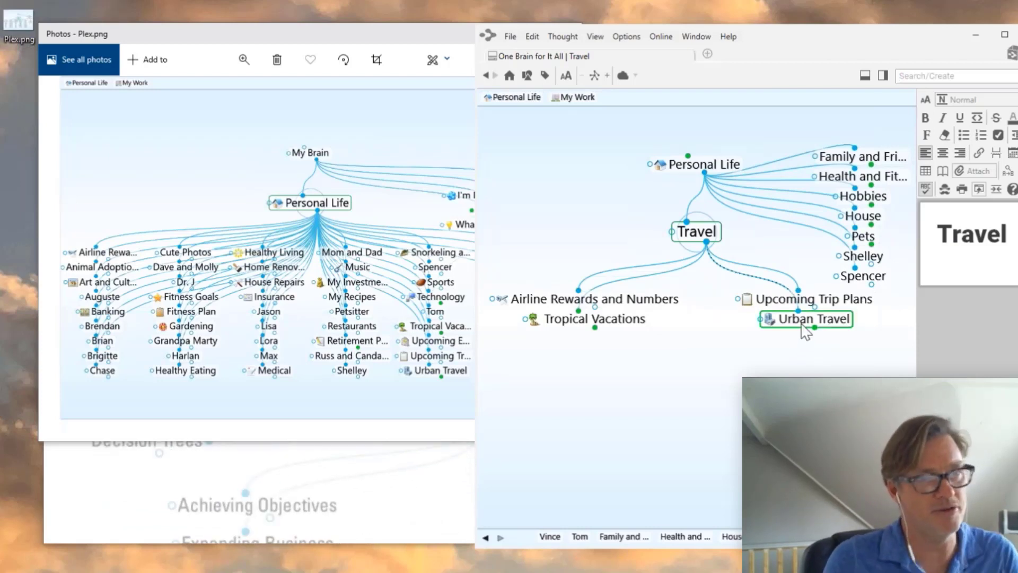
- Visit Tropical Vacations and Travel, then re-centre the plex on Personal Life
{"action": "left_click", "coordinate": [608, 321]}
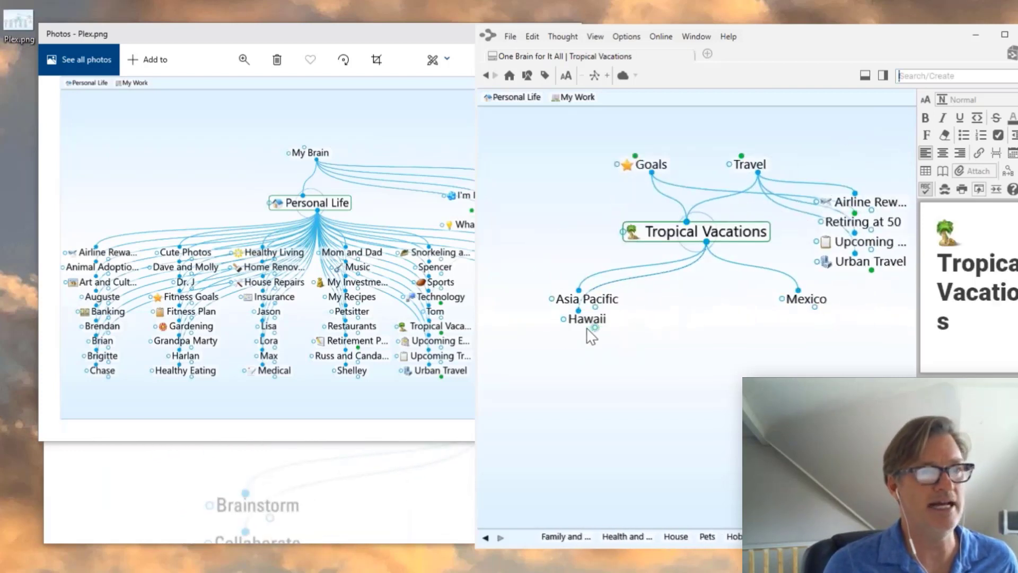
{"action": "left_click", "coordinate": [750, 164]}
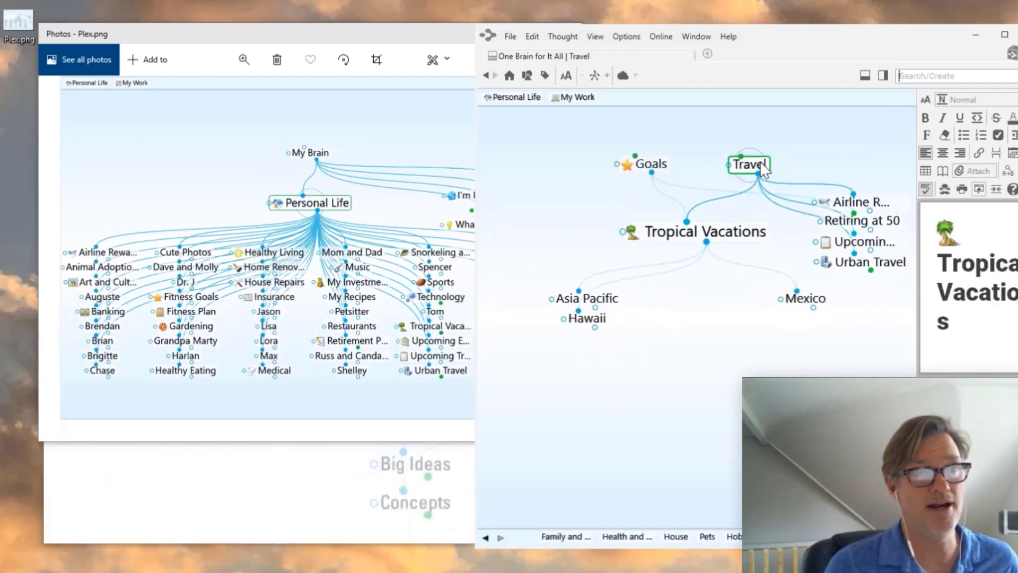
{"action": "left_click", "coordinate": [725, 165]}
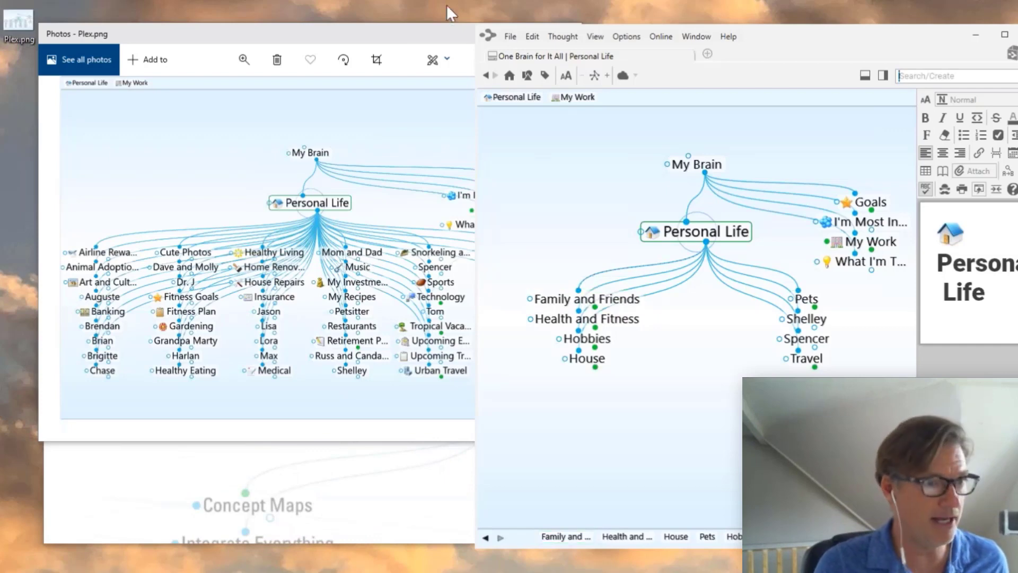
- Enlarge the map window and set Family and Friends' icon to the round person from stock People icons
{"action": "left_click_drag", "start_coordinate": [478, 26], "coordinate": [3, 14]}
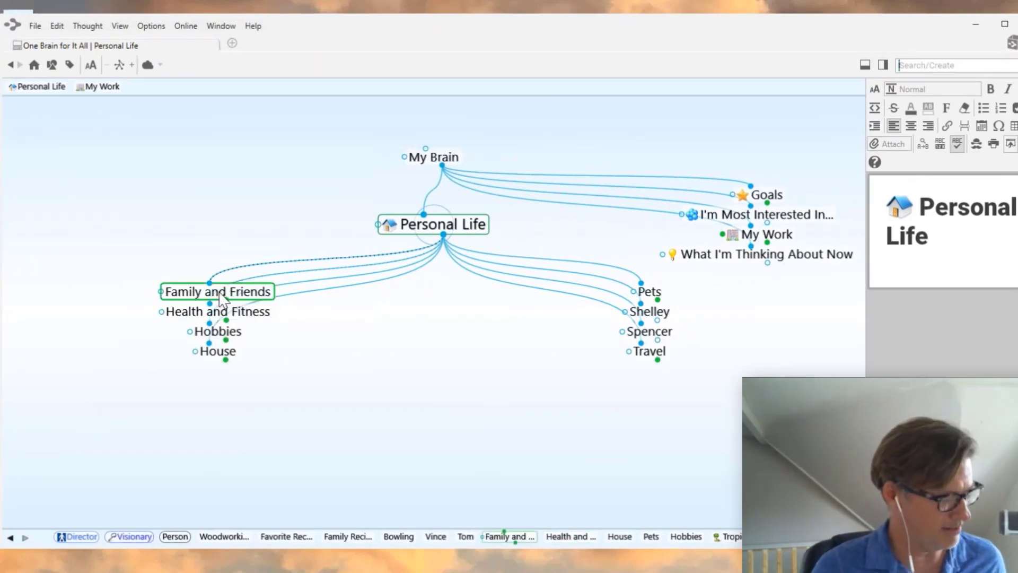
{"action": "key", "text": "F2"}
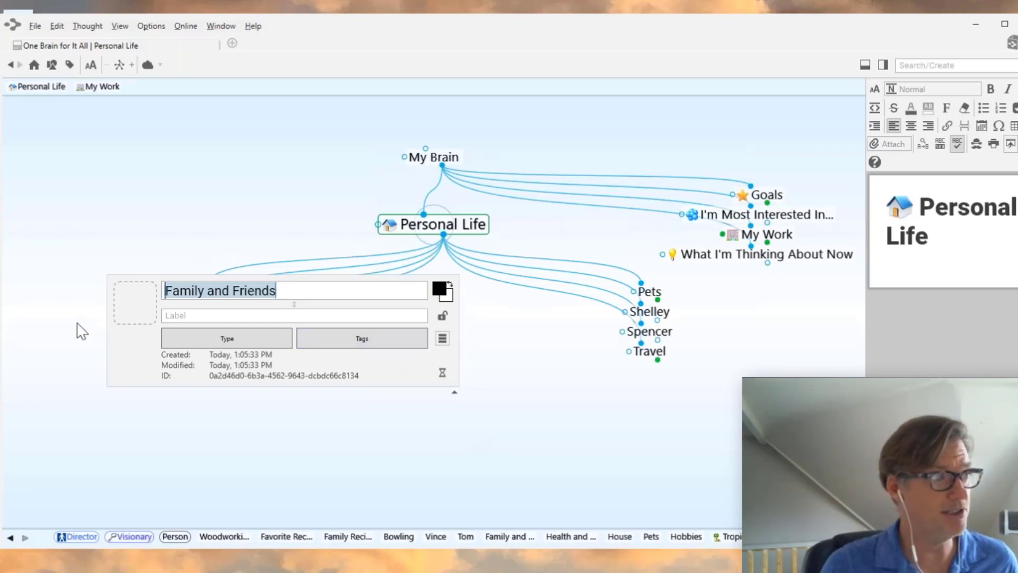
{"action": "left_click", "coordinate": [146, 313]}
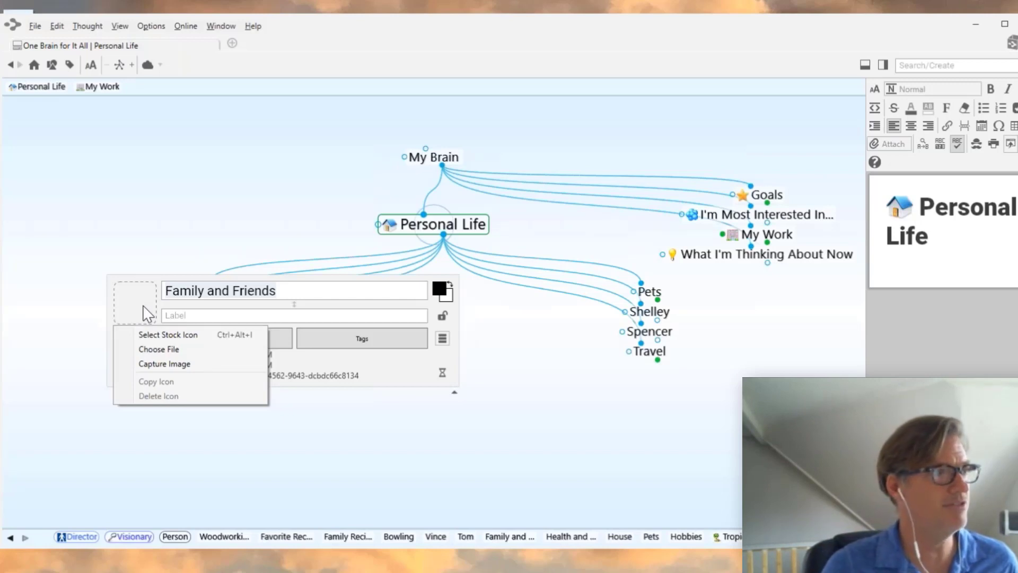
{"action": "left_click", "coordinate": [151, 338]}
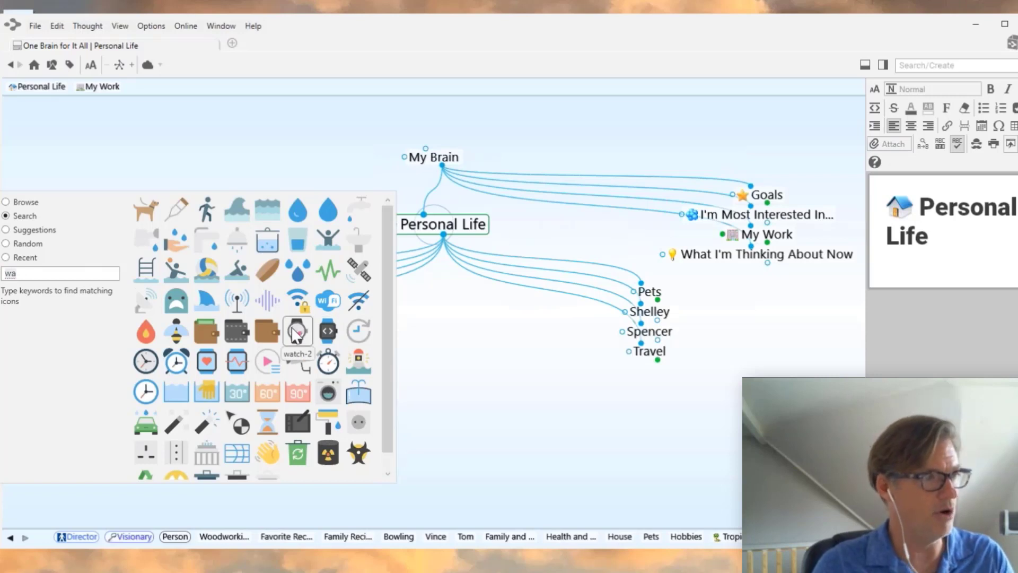
{"action": "left_click", "coordinate": [21, 201]}
{"action": "left_click_drag", "start_coordinate": [110, 352], "coordinate": [112, 414]}
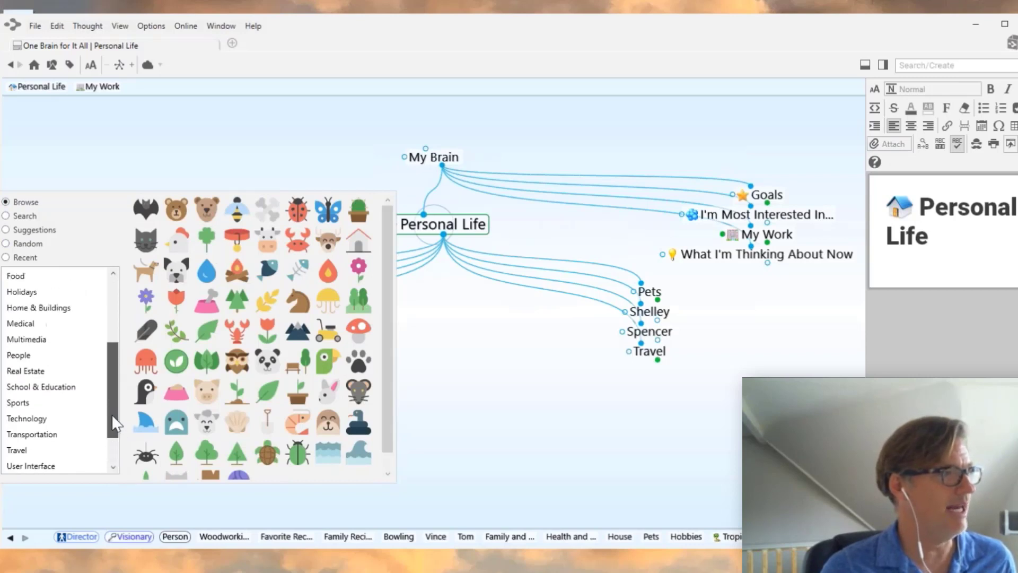
{"action": "left_click", "coordinate": [31, 359]}
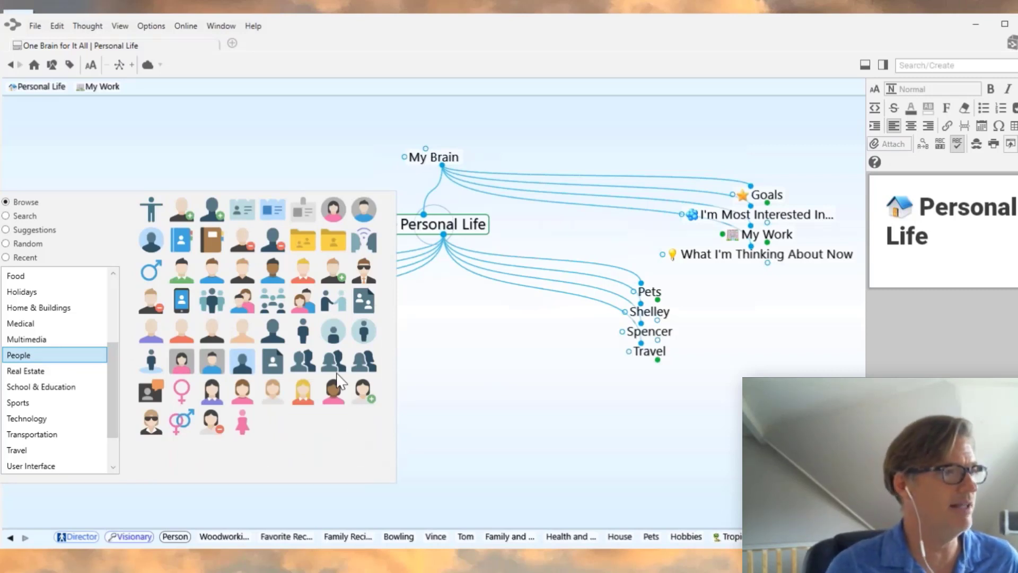
{"action": "left_click", "coordinate": [367, 326]}
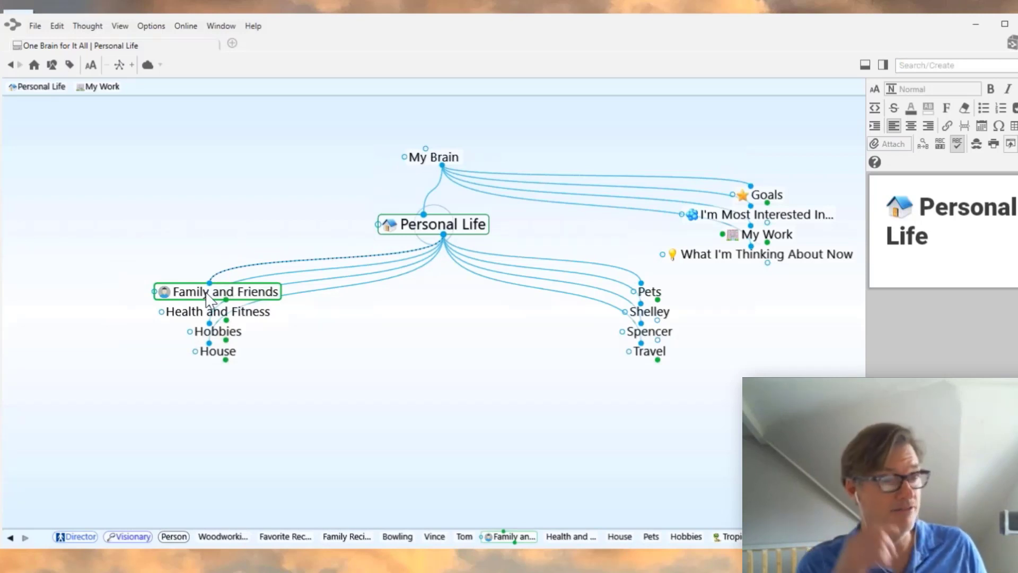
{"action": "mouse_move", "coordinate": [168, 297]}
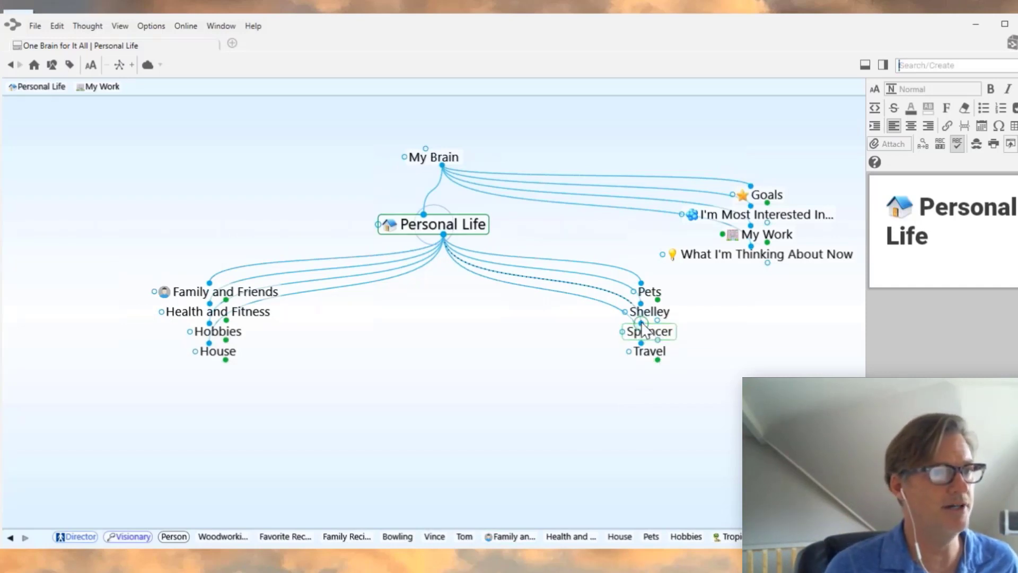
- File Spencer and Shelley under Family and Friends, and give Travel the stock plane icon found via 'plan'
{"action": "left_click_drag", "start_coordinate": [641, 323], "coordinate": [261, 293]}
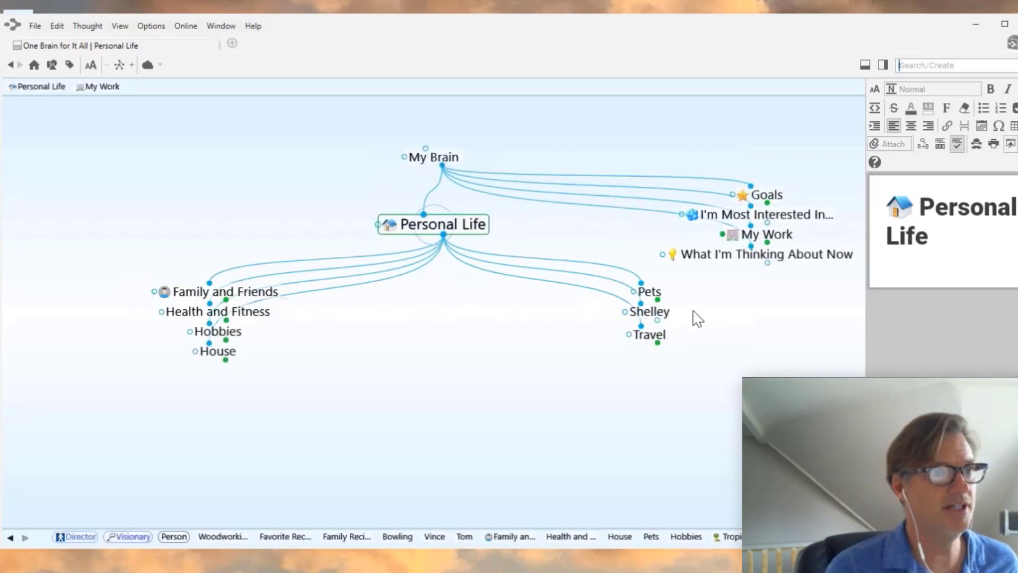
{"action": "left_click_drag", "start_coordinate": [643, 305], "coordinate": [251, 294]}
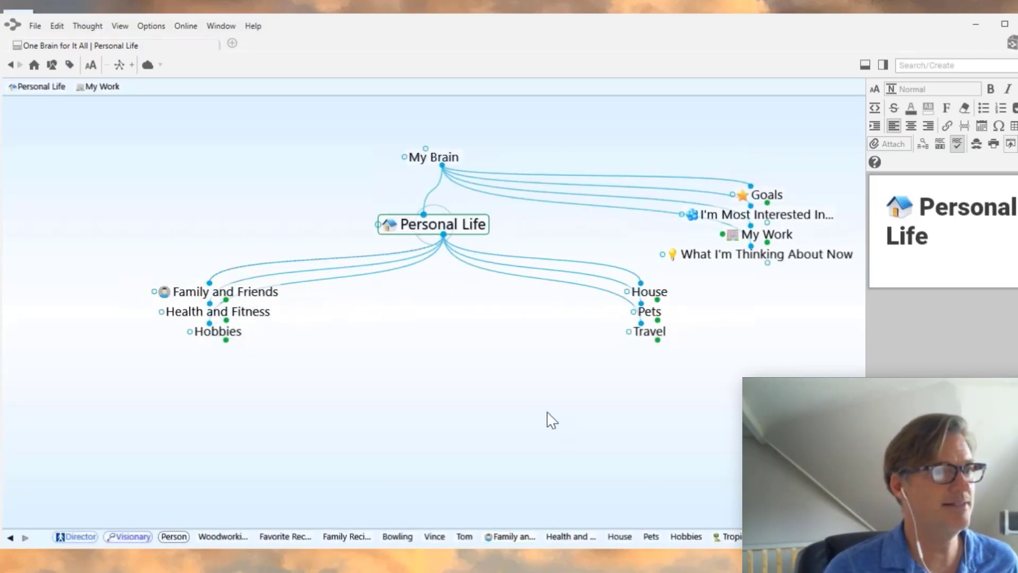
{"action": "right_click", "coordinate": [660, 340]}
{"action": "left_click", "coordinate": [611, 346]}
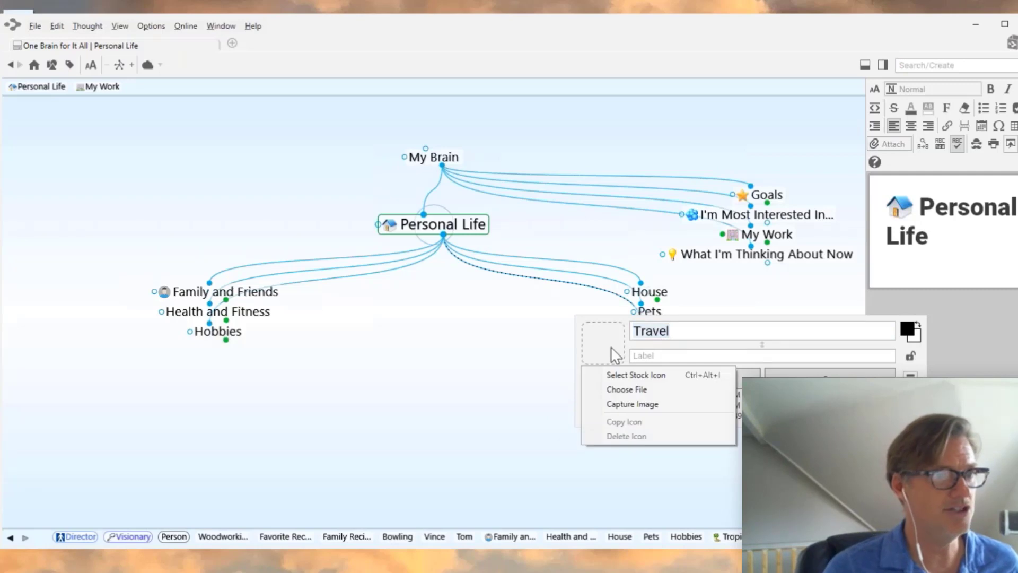
{"action": "left_click", "coordinate": [620, 375]}
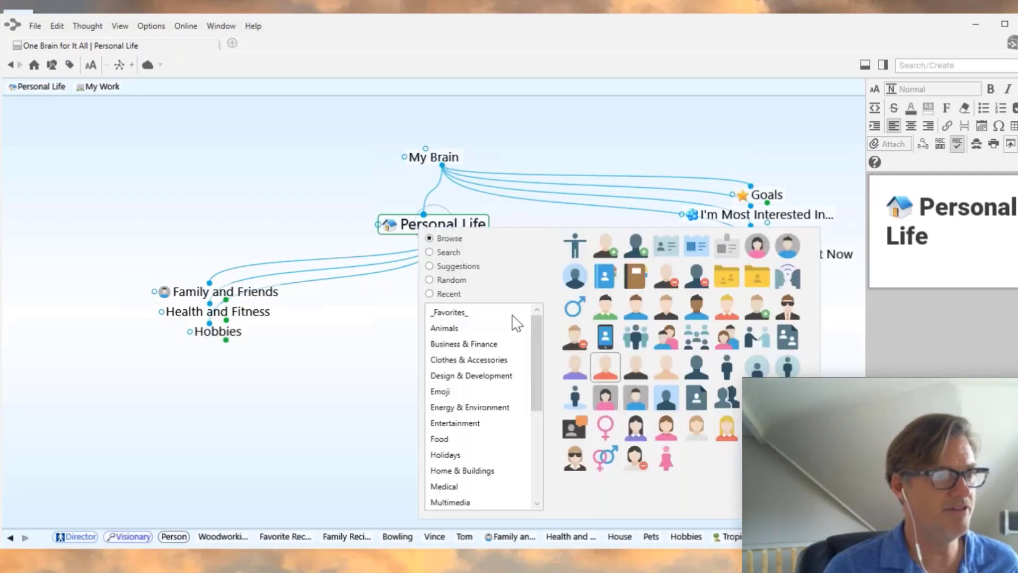
{"action": "left_click", "coordinate": [446, 254]}
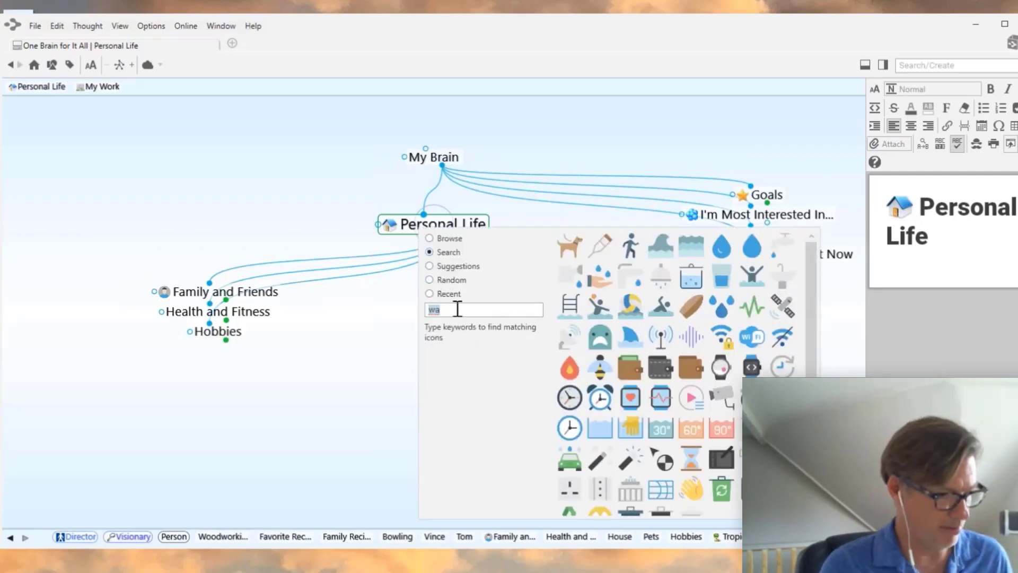
{"action": "type", "text": "plan"}
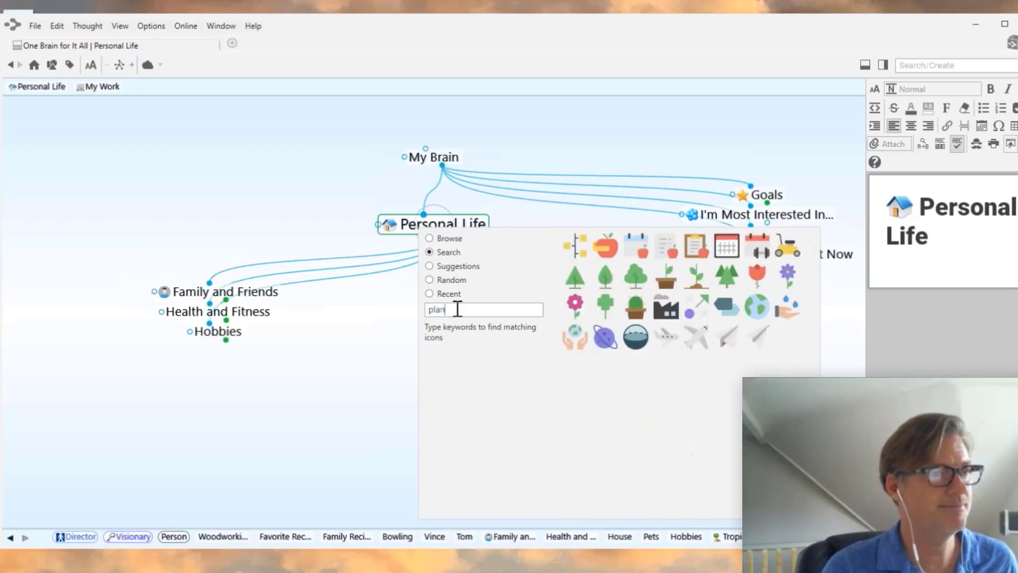
{"action": "left_click", "coordinate": [696, 340]}
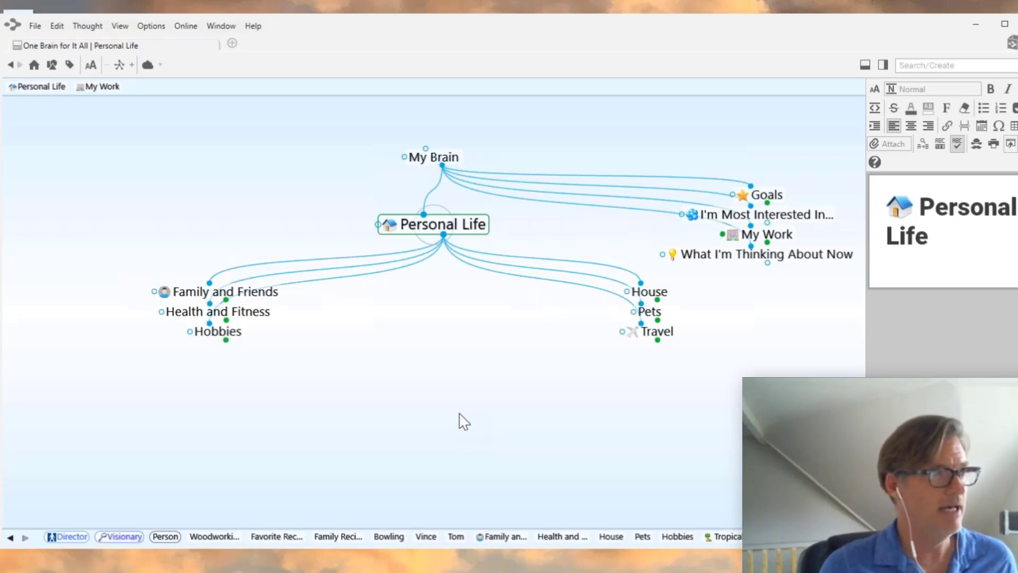
- Centre on Family and Friends to show its nineteen people, then open and dismiss the thought type list
{"action": "left_click", "coordinate": [237, 292]}
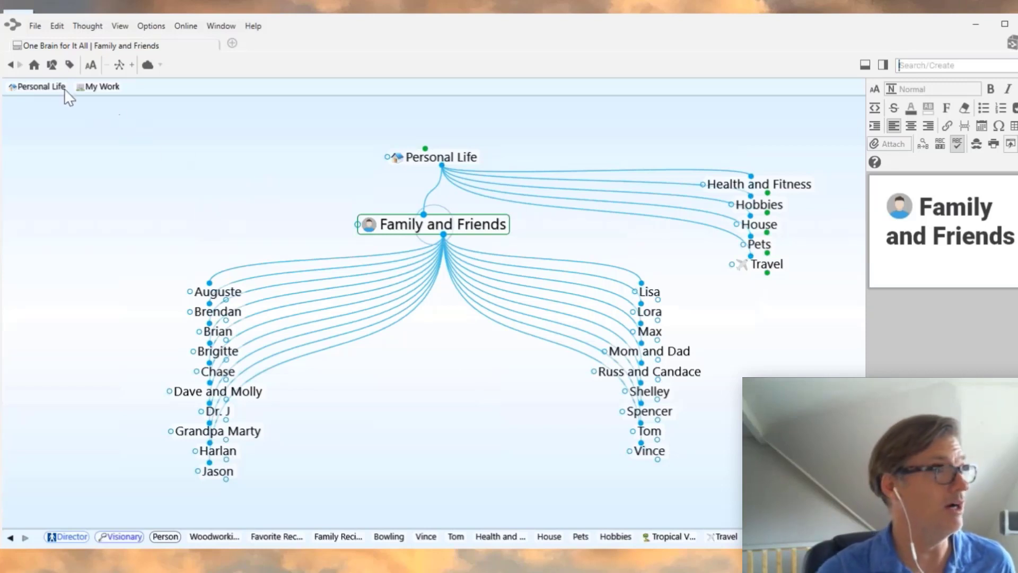
{"action": "left_click", "coordinate": [52, 64]}
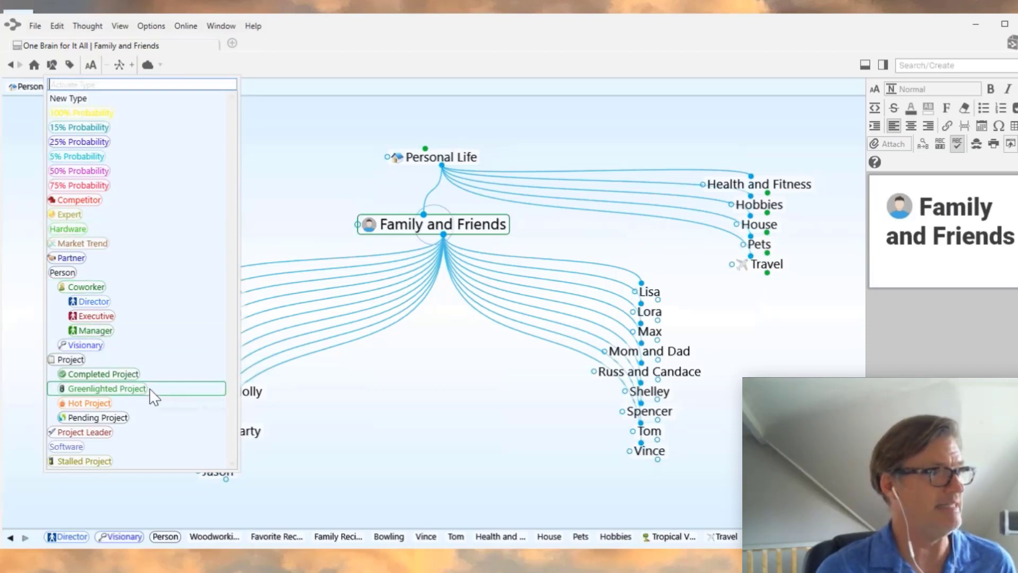
{"action": "left_click", "coordinate": [463, 441]}
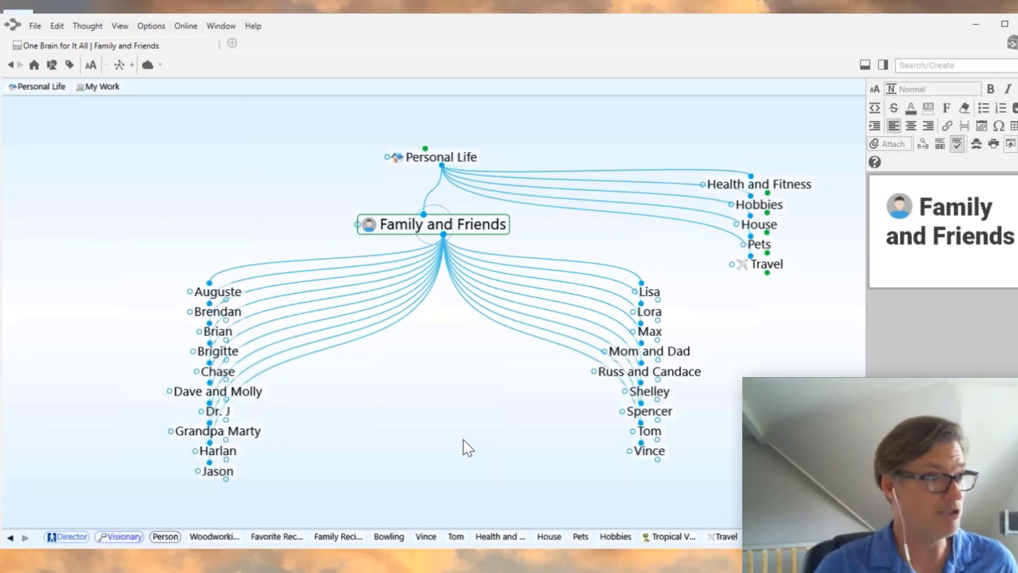
- Assign the Coworker type to Harlan, then to Shelley
{"action": "right_click", "coordinate": [218, 457]}
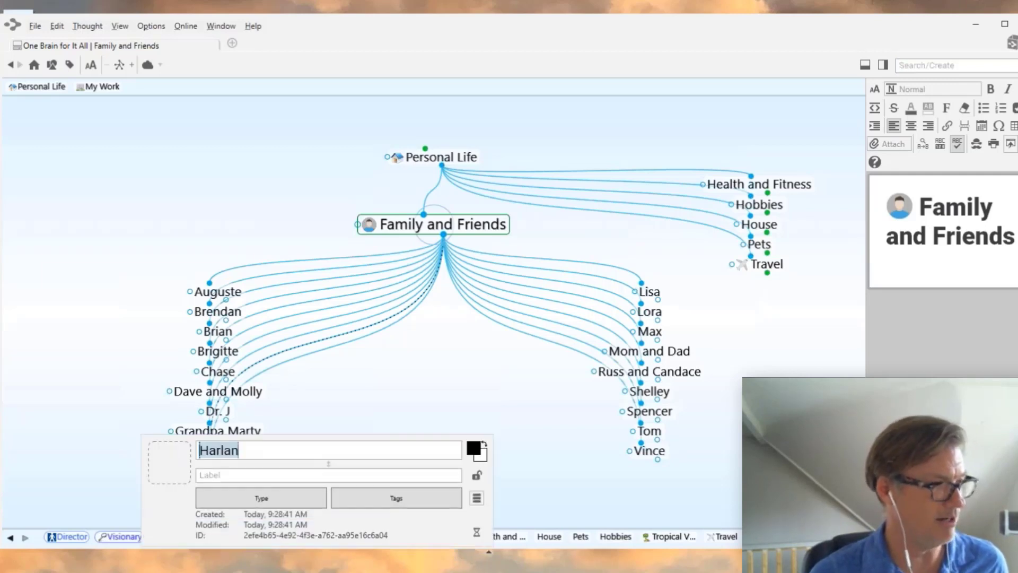
{"action": "left_click", "coordinate": [405, 498]}
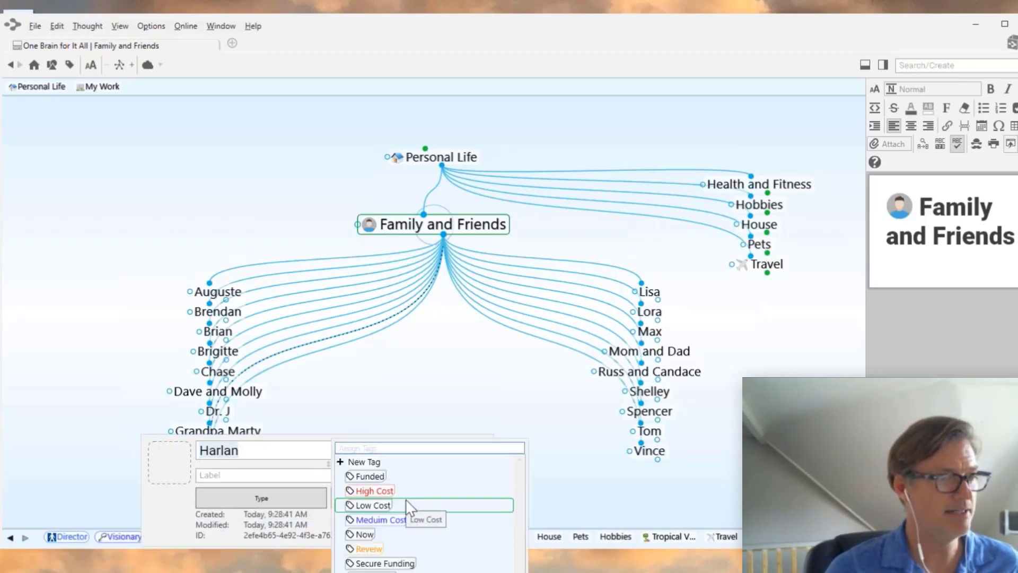
{"action": "left_click", "coordinate": [168, 503]}
{"action": "left_click", "coordinate": [275, 496]}
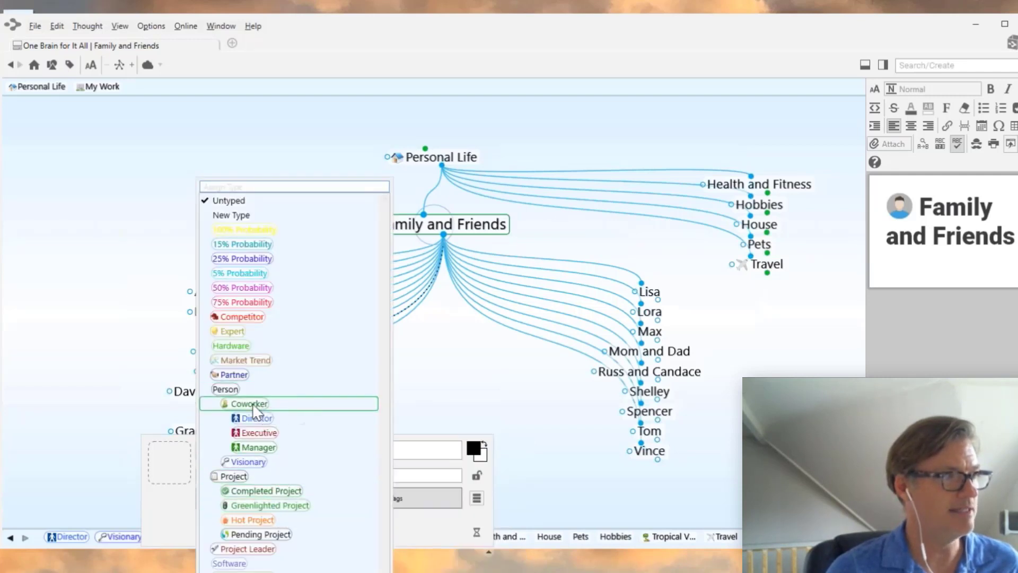
{"action": "left_click", "coordinate": [253, 404]}
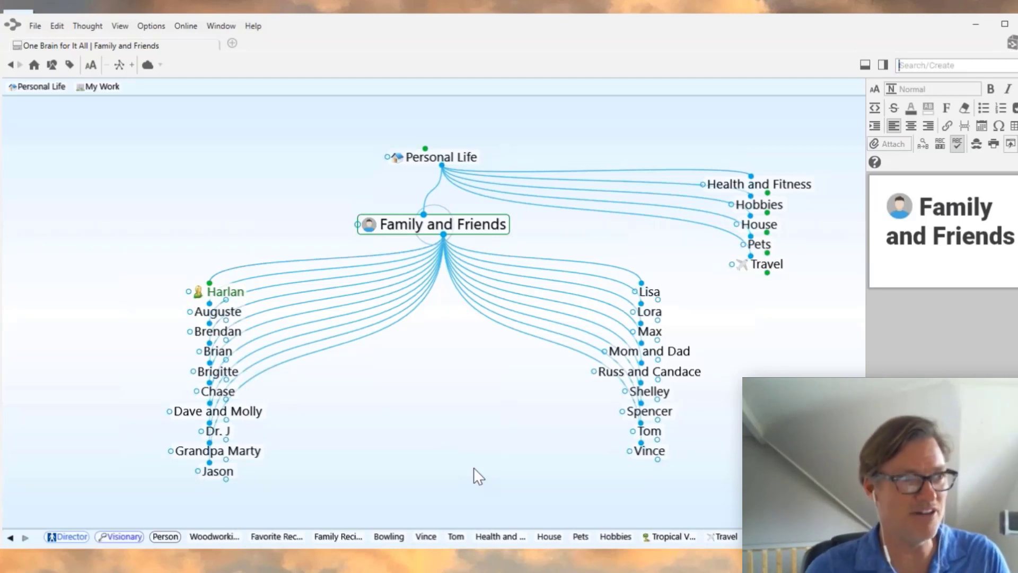
{"action": "right_click", "coordinate": [646, 394]}
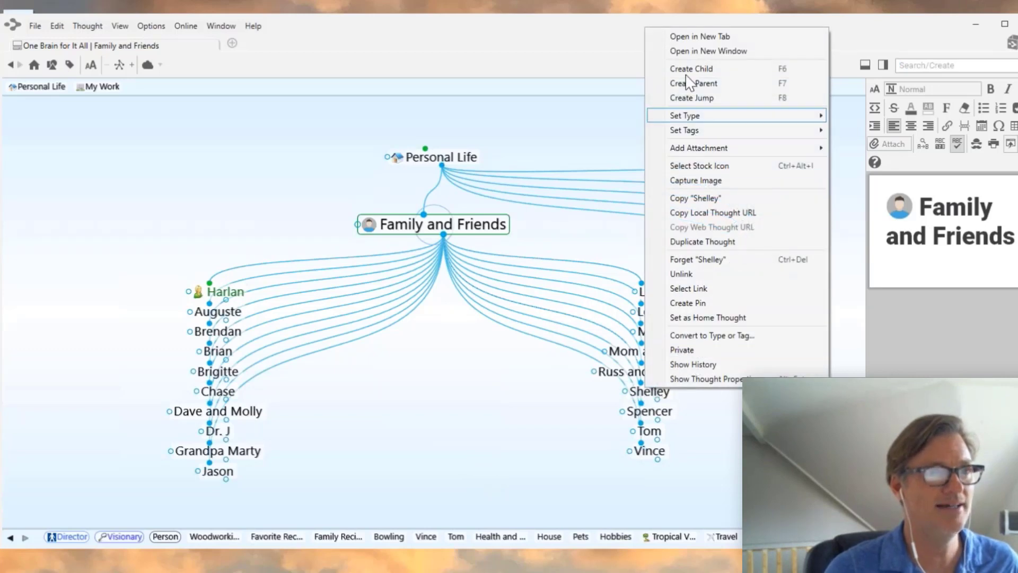
{"action": "mouse_move", "coordinate": [696, 121]}
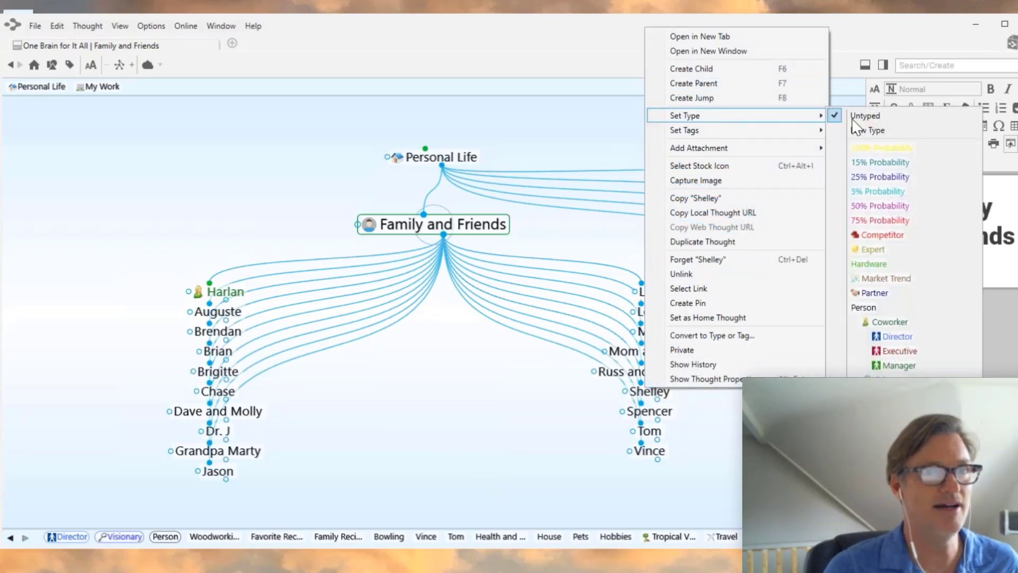
{"action": "left_click", "coordinate": [891, 325]}
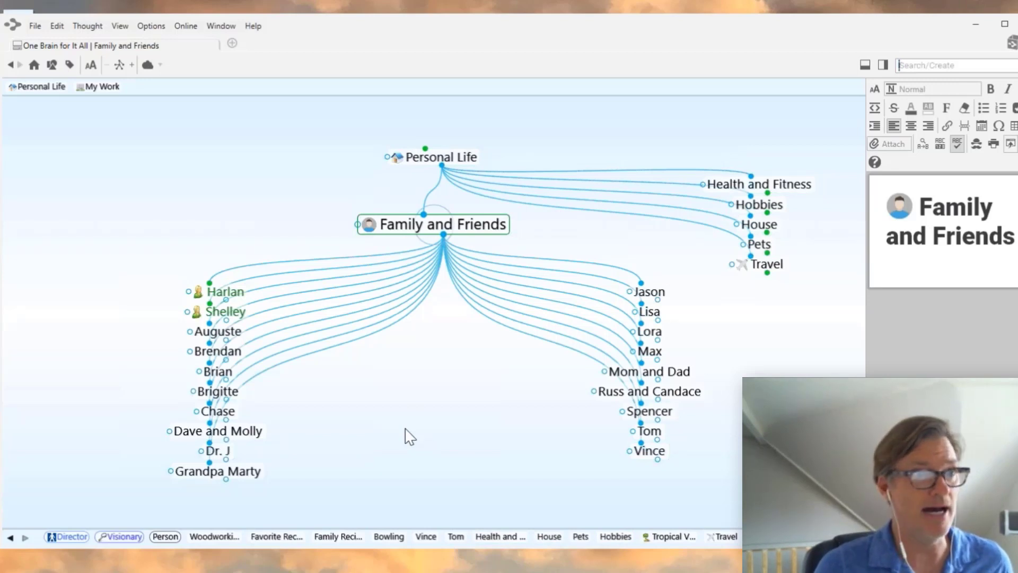
- Multi-select Auguste, Brian, Dave and Molly, Grandpa Marty, Mom and Dad, Lora, Lisa, Max and Spencer
{"action": "right_click", "coordinate": [228, 340]}
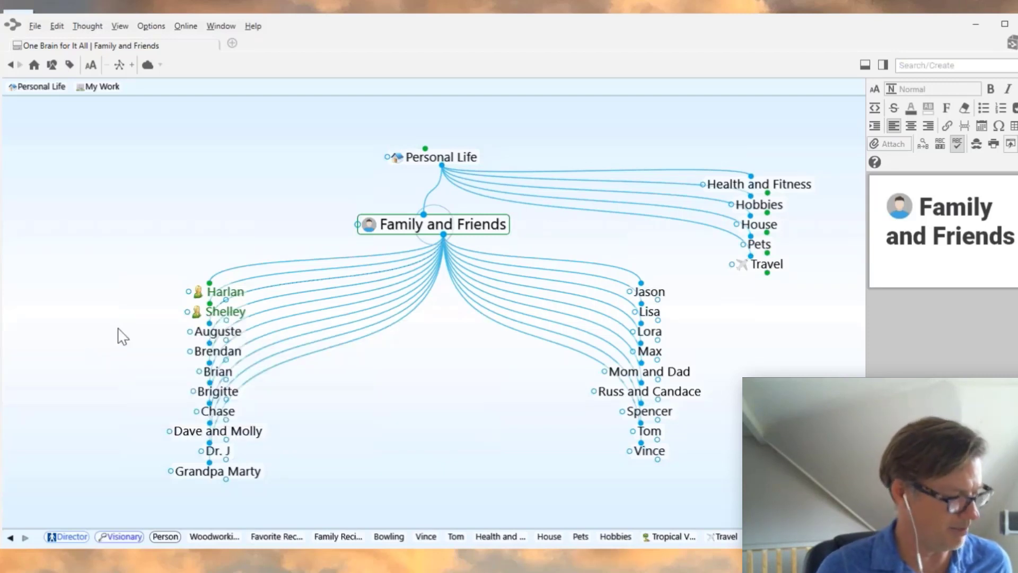
{"action": "left_click", "coordinate": [217, 336], "text": "ctrl"}
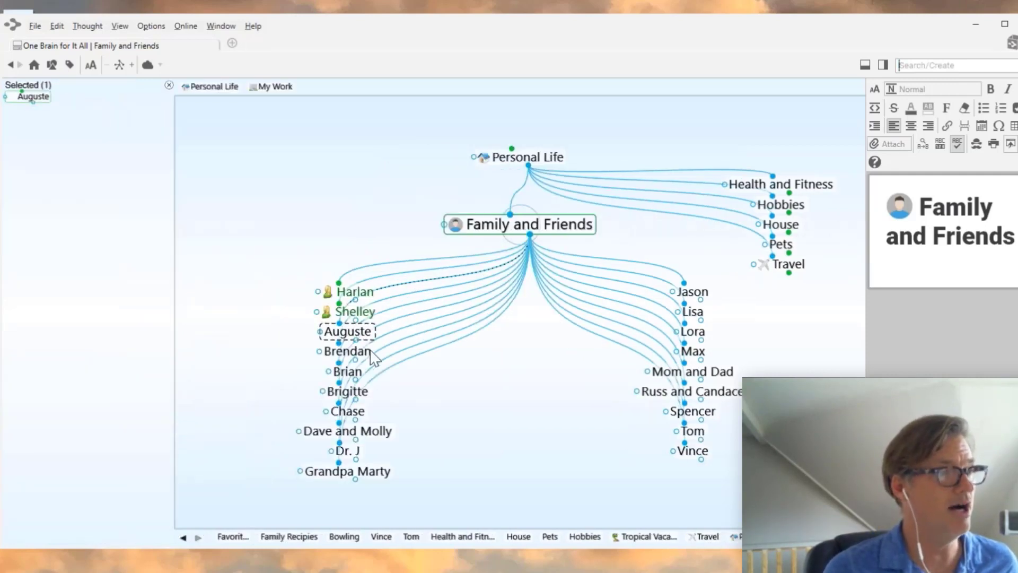
{"action": "left_click", "coordinate": [349, 372], "text": "ctrl"}
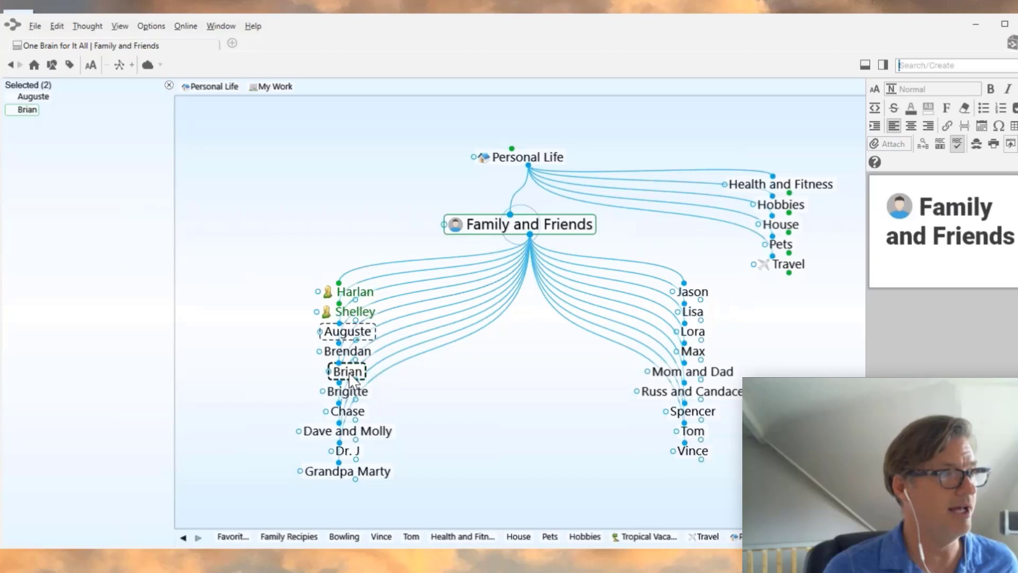
{"action": "left_click", "coordinate": [377, 433], "text": "ctrl"}
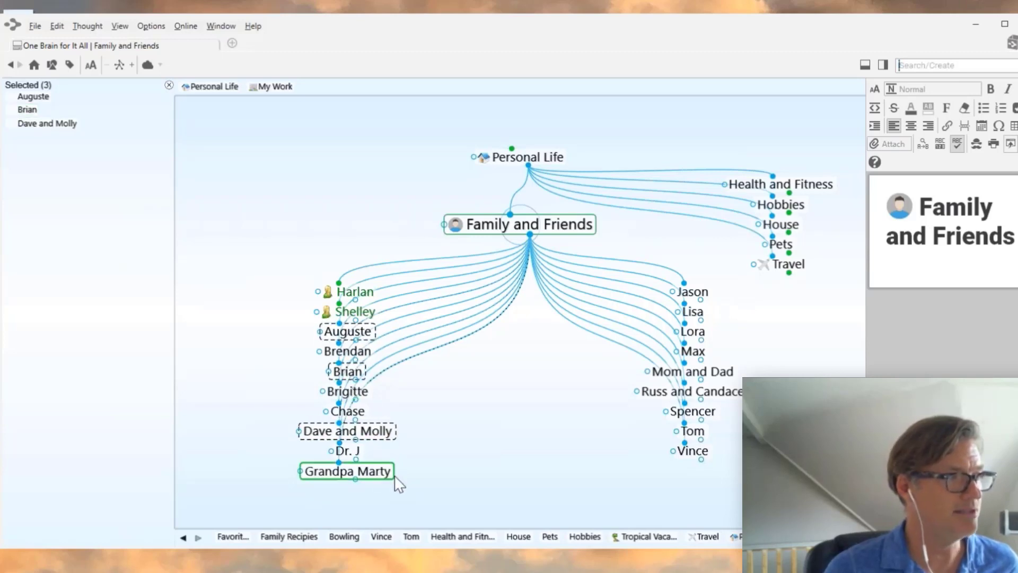
{"action": "left_click", "coordinate": [365, 473], "text": "ctrl"}
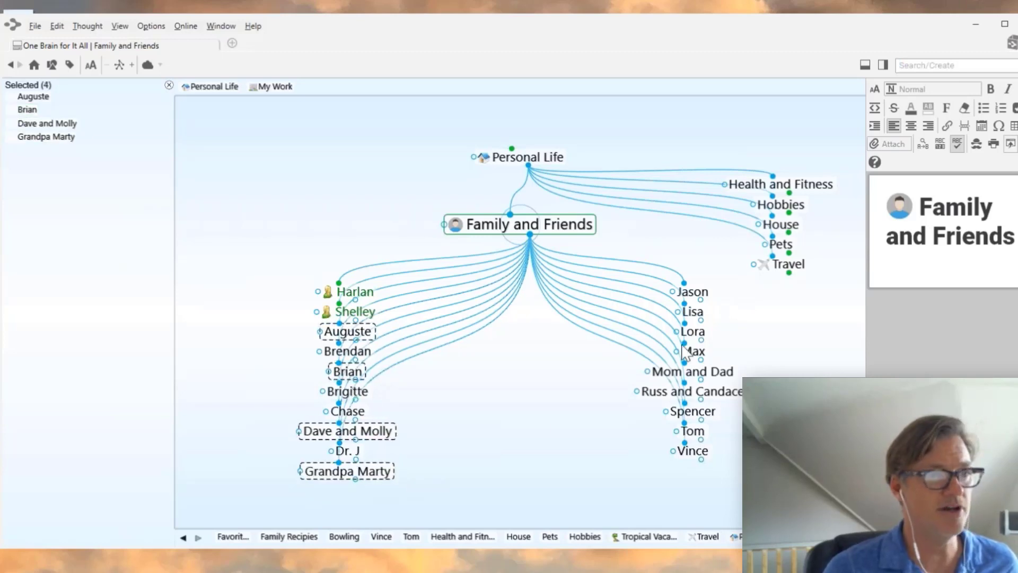
{"action": "left_click", "coordinate": [722, 377], "text": "ctrl"}
{"action": "left_click", "coordinate": [692, 332], "text": "ctrl"}
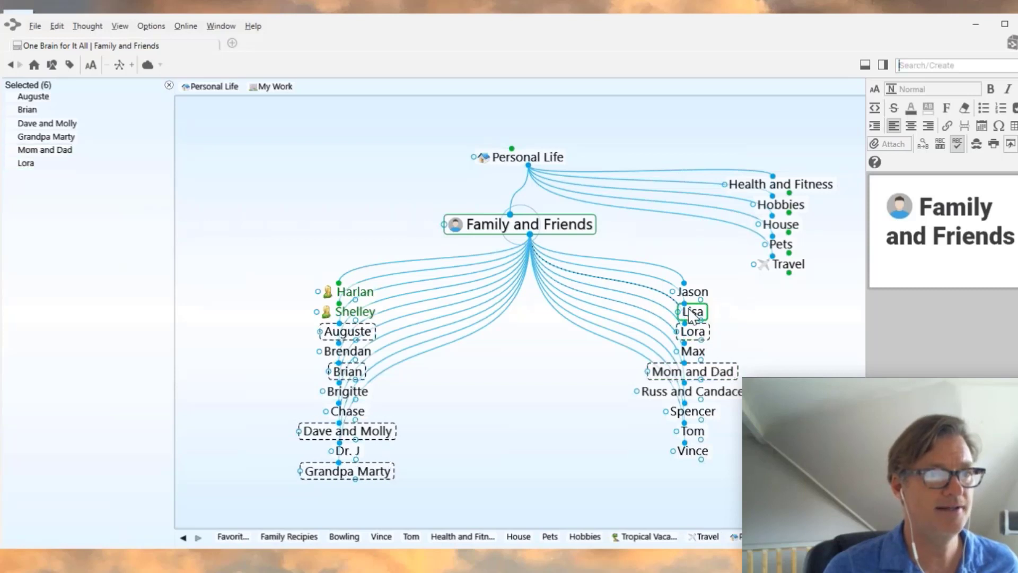
{"action": "left_click", "coordinate": [692, 313], "text": "ctrl"}
{"action": "left_click", "coordinate": [694, 351], "text": "ctrl"}
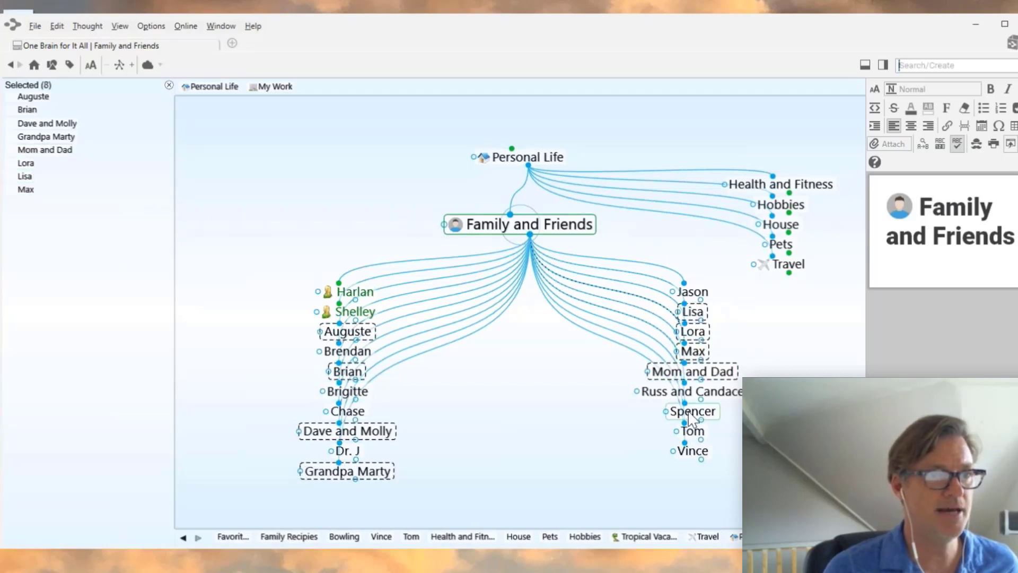
{"action": "left_click", "coordinate": [691, 413], "text": "ctrl"}
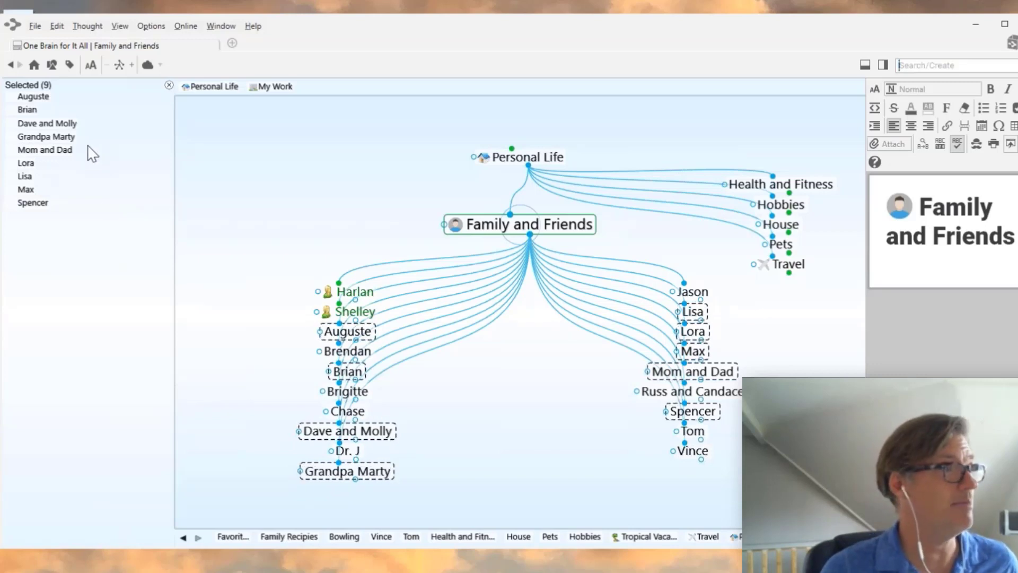
- Create a new thought type named 'Family' and apply it to the nine selected thoughts
{"action": "right_click", "coordinate": [90, 193]}
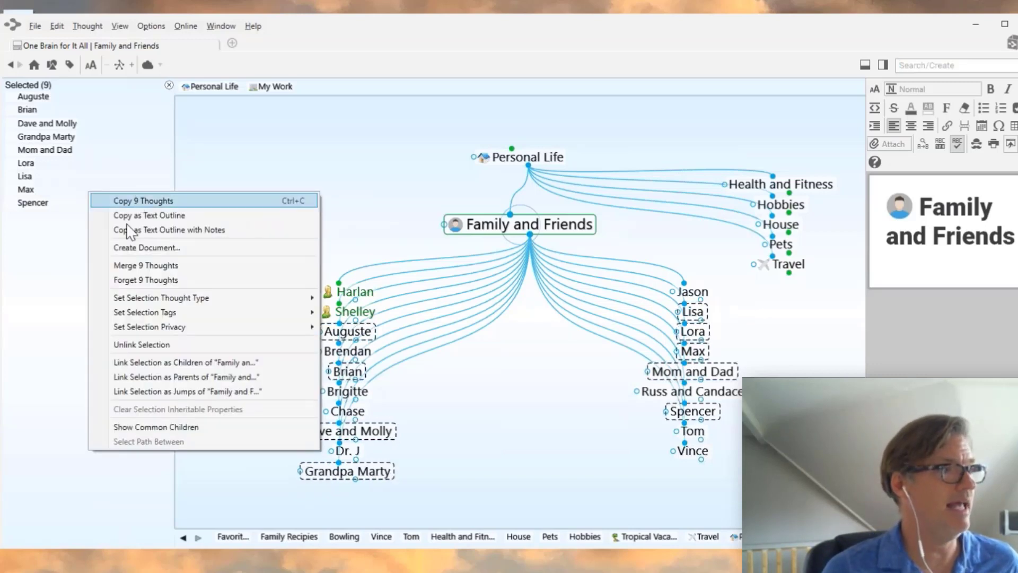
{"action": "mouse_move", "coordinate": [131, 301]}
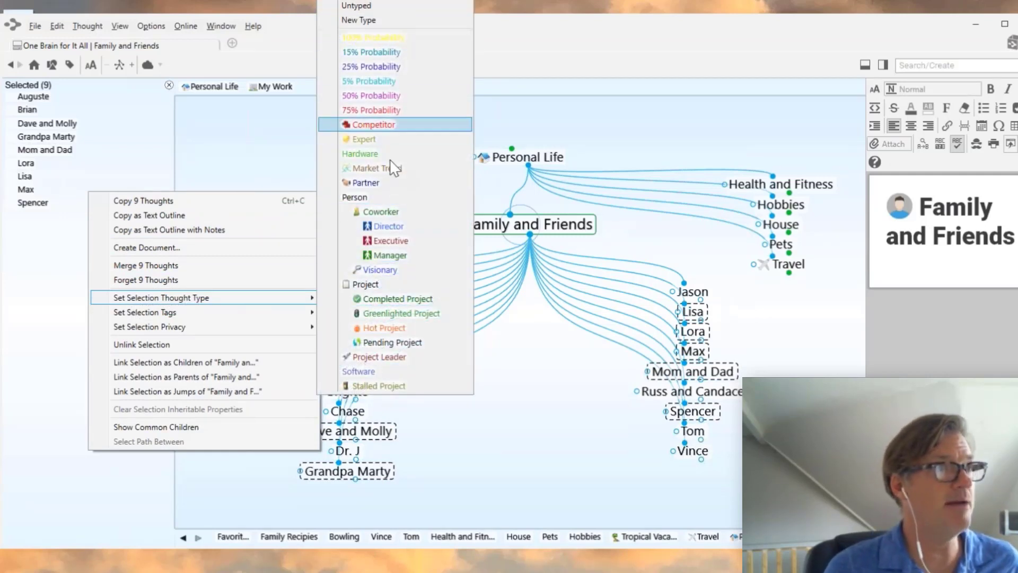
{"action": "left_click", "coordinate": [372, 22]}
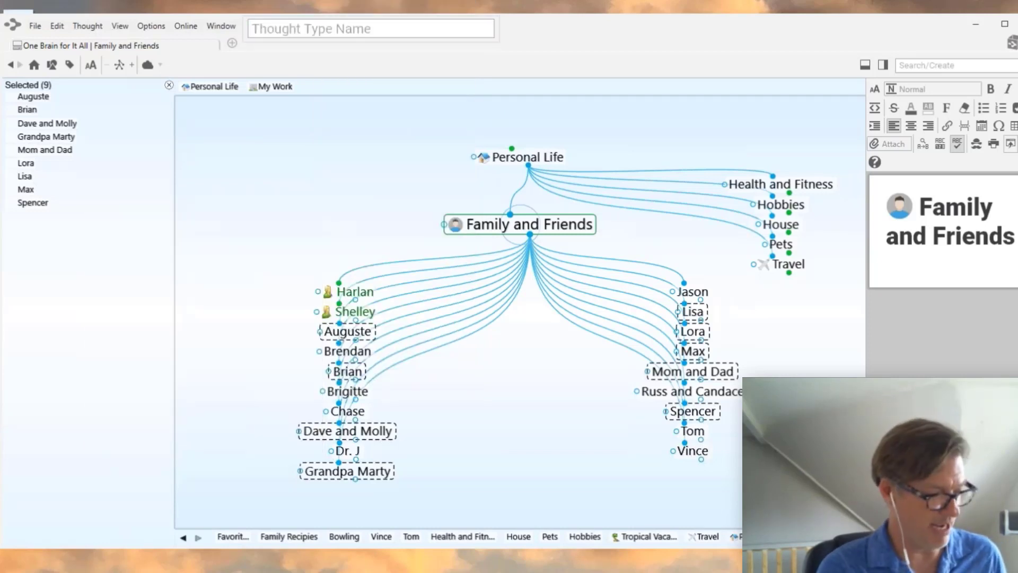
{"action": "type", "text": "Family"}
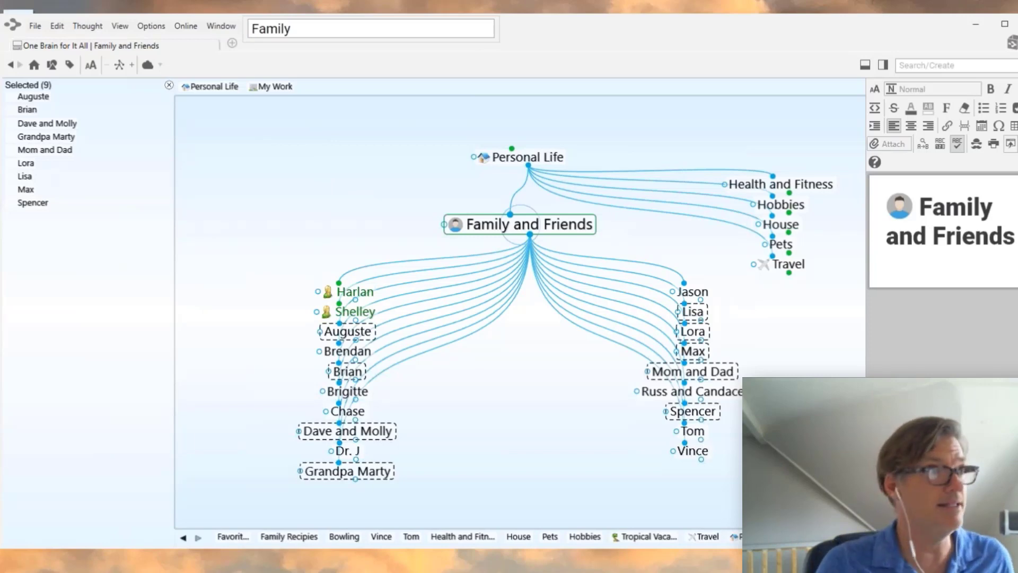
{"action": "key", "text": "Return"}
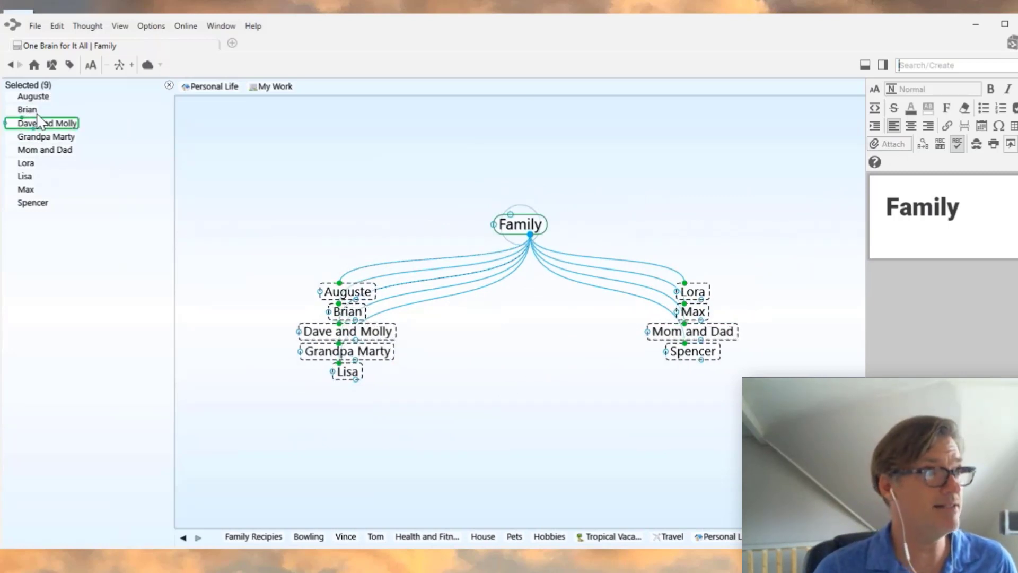
- Close the Selected panel and navigate via Dave and Molly to the Family type thought
{"action": "left_click", "coordinate": [169, 85]}
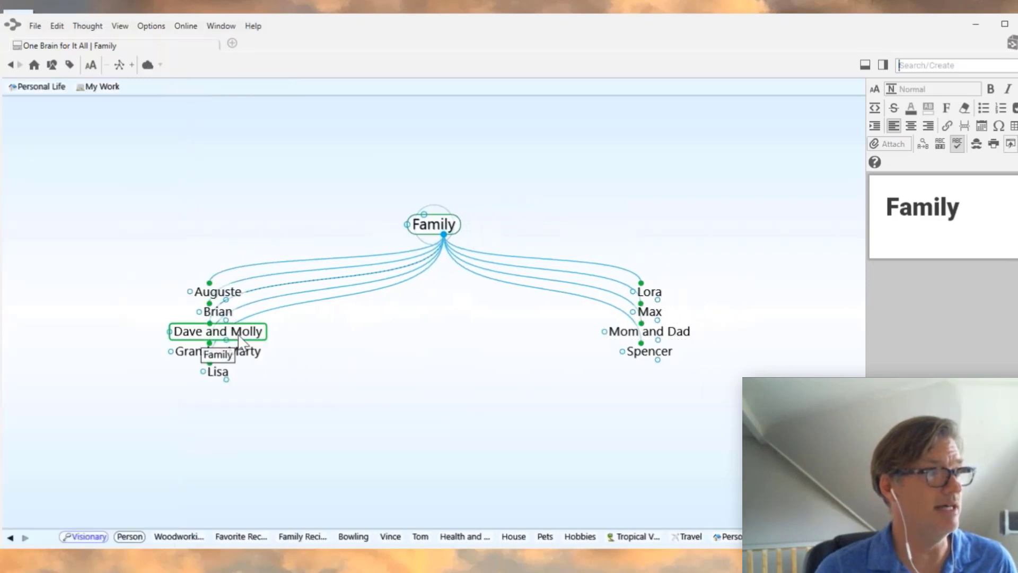
{"action": "left_click", "coordinate": [253, 331]}
{"action": "left_click", "coordinate": [536, 157]}
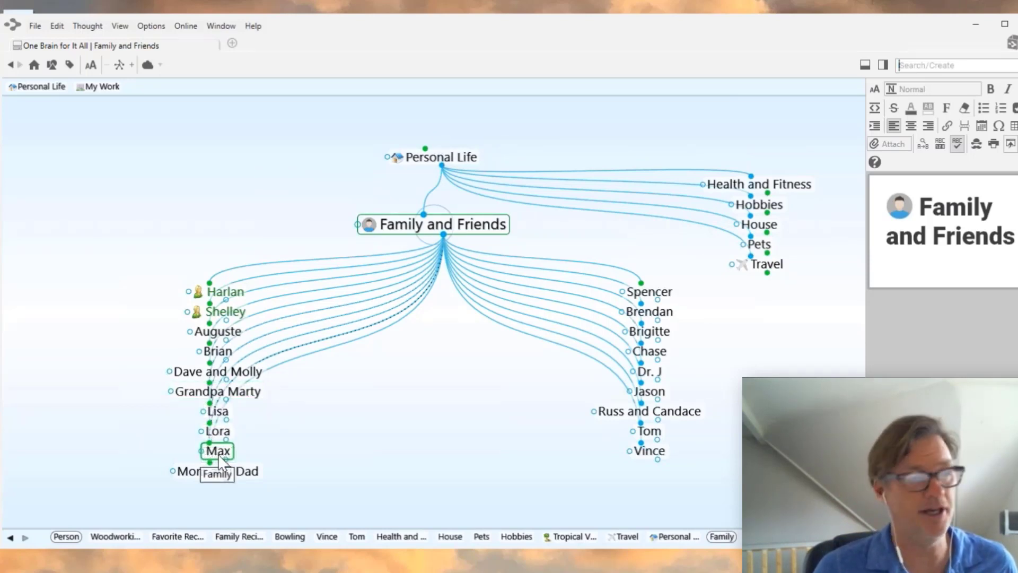
{"action": "left_click", "coordinate": [223, 372]}
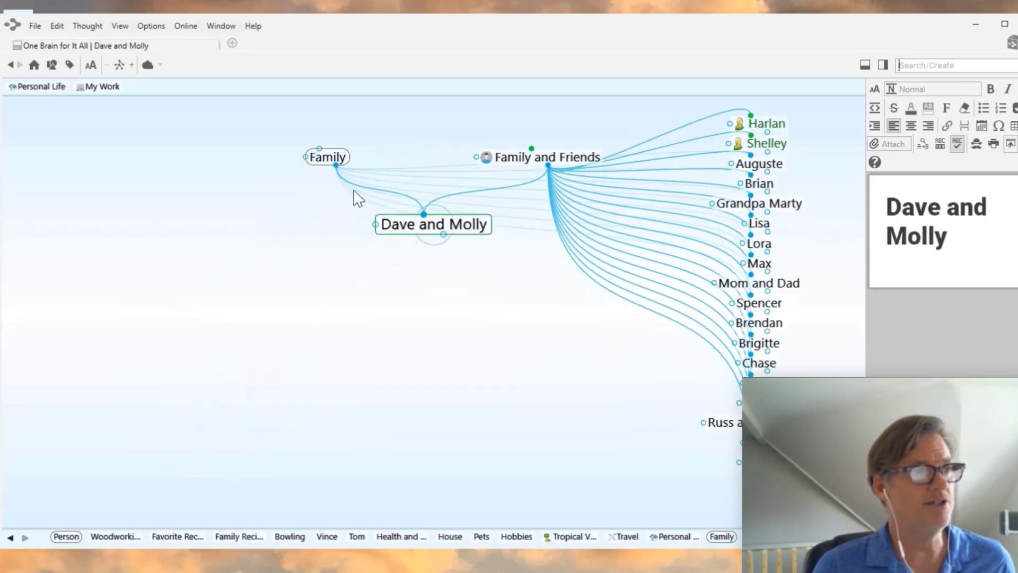
{"action": "left_click", "coordinate": [328, 158]}
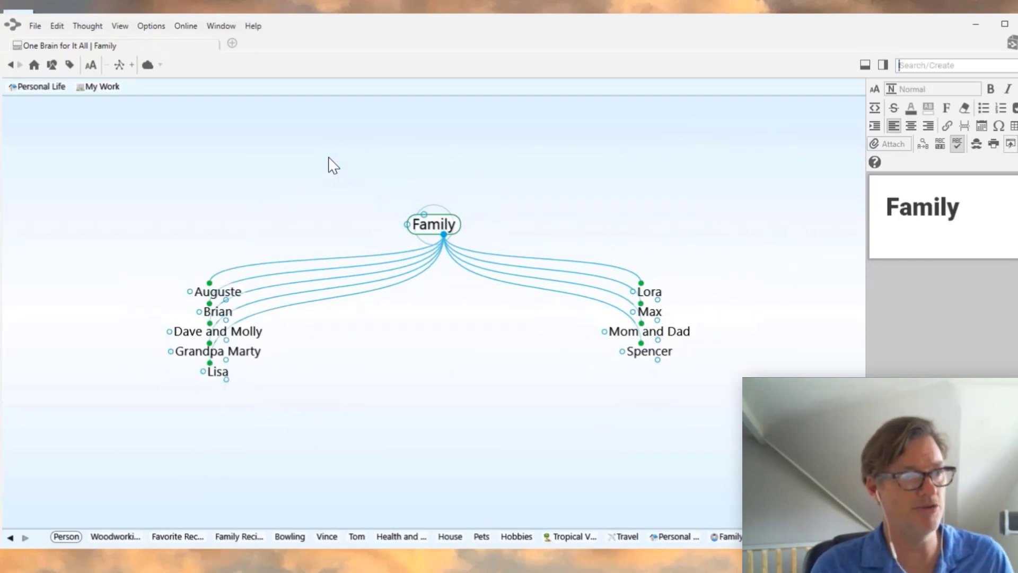
- Give the Family type the plain heart stock icon found by searching 'heart'
{"action": "right_click", "coordinate": [442, 224]}
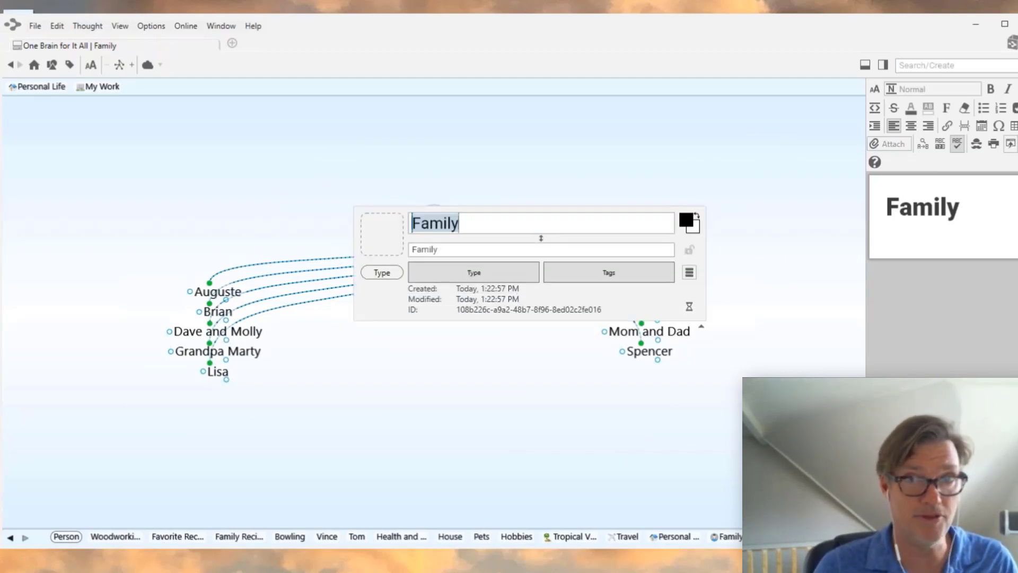
{"action": "left_click", "coordinate": [382, 248]}
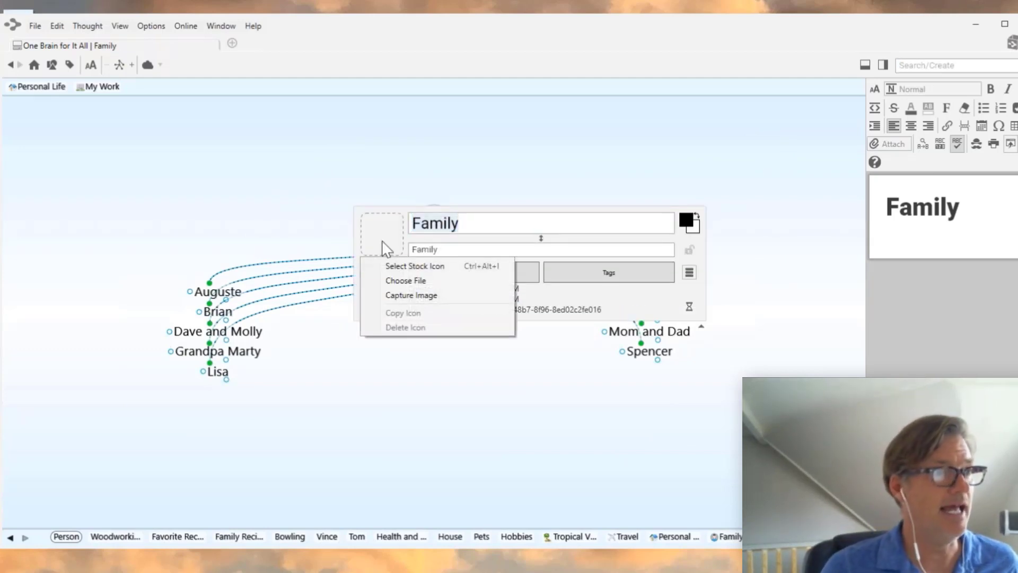
{"action": "left_click", "coordinate": [393, 266]}
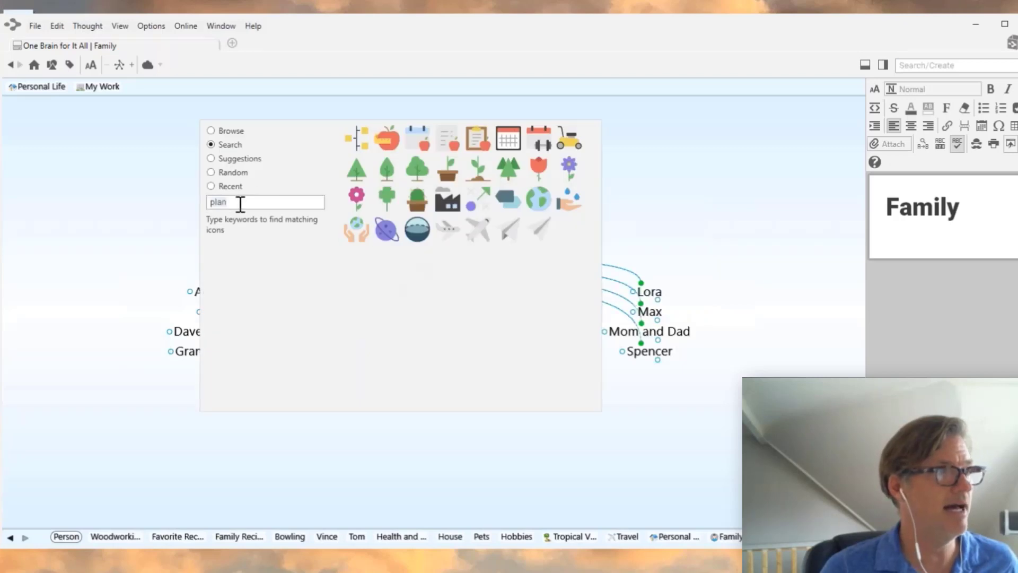
{"action": "double_click", "coordinate": [240, 204]}
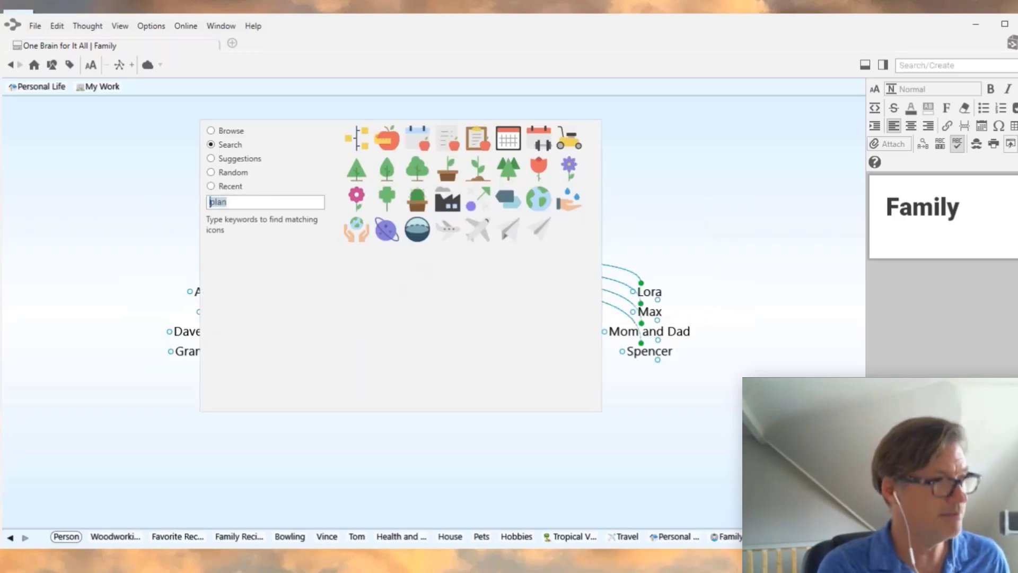
{"action": "type", "text": "heart"}
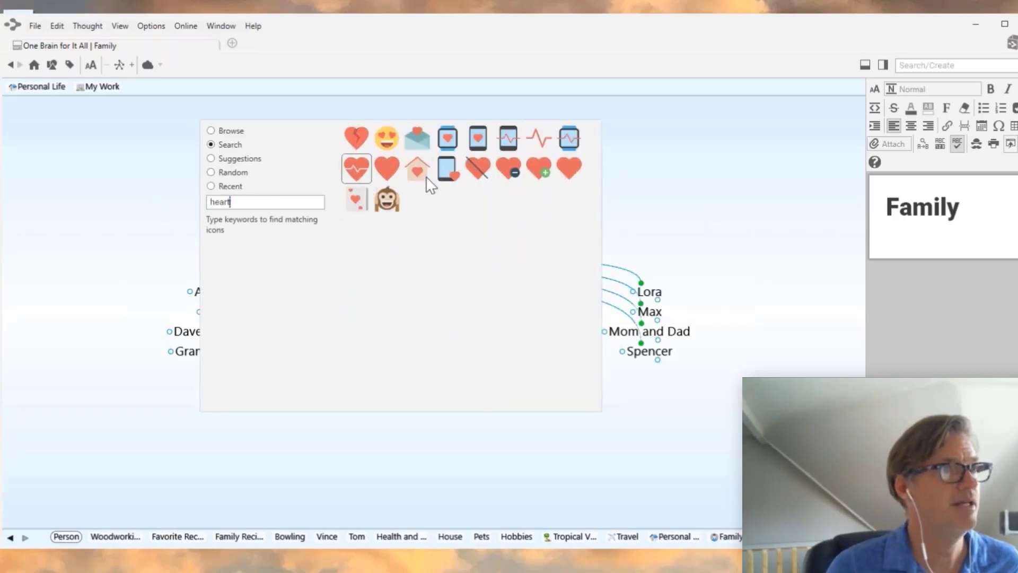
{"action": "left_click", "coordinate": [391, 167]}
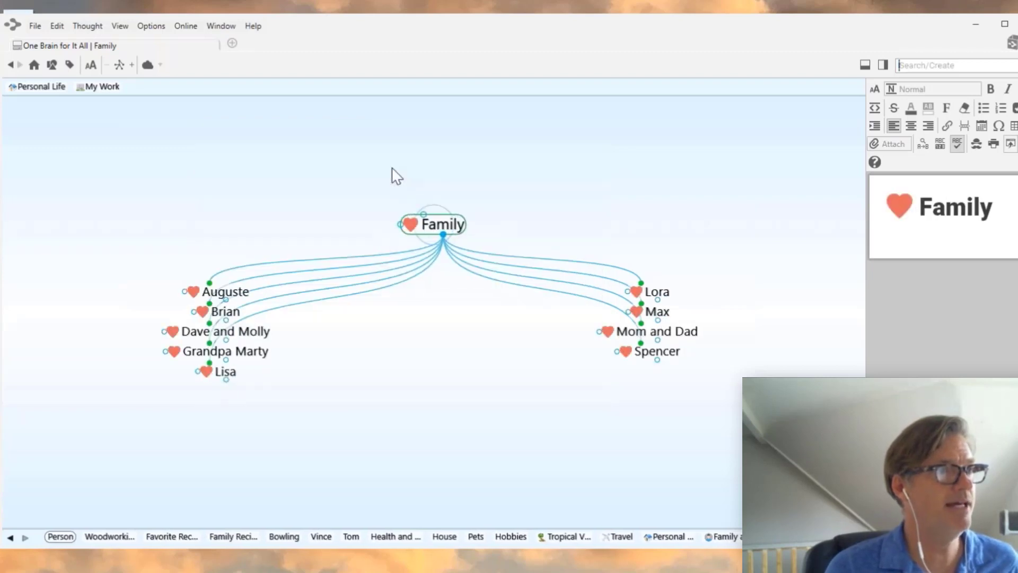
- Set Family's text to dark red and background to light pink, then return to Family and Friends
{"action": "left_click", "coordinate": [447, 226]}
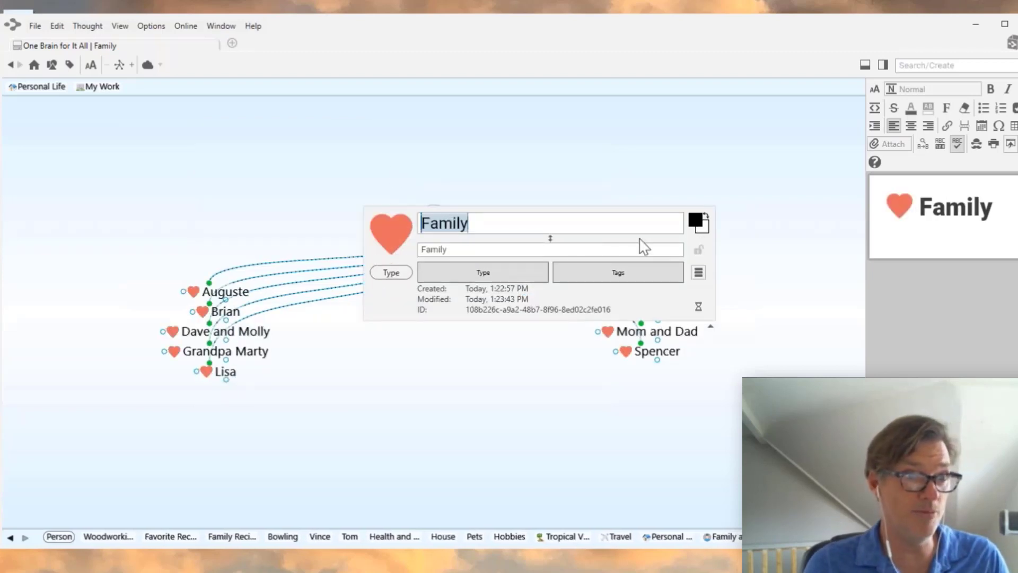
{"action": "left_click", "coordinate": [701, 224]}
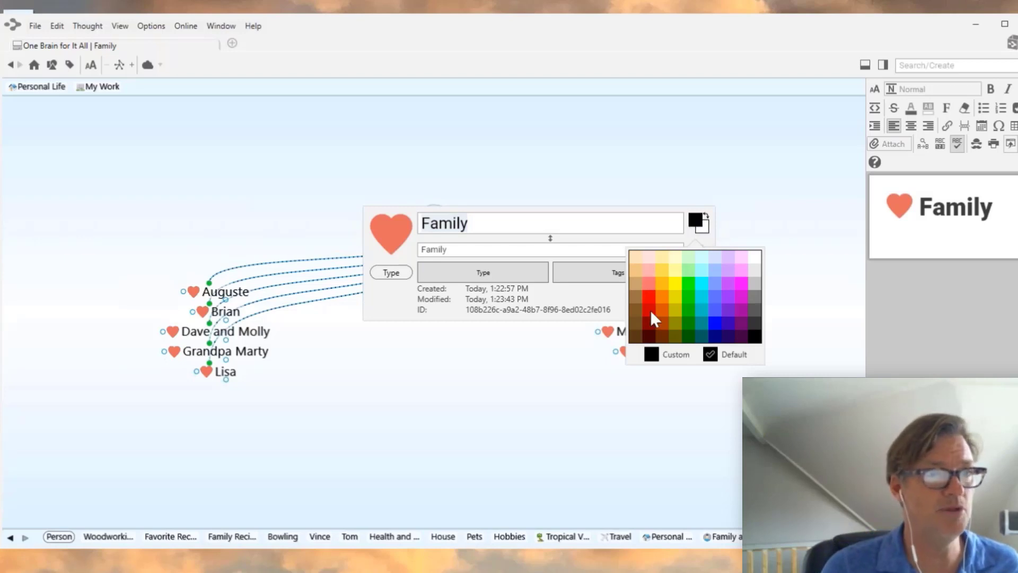
{"action": "left_click", "coordinate": [649, 336]}
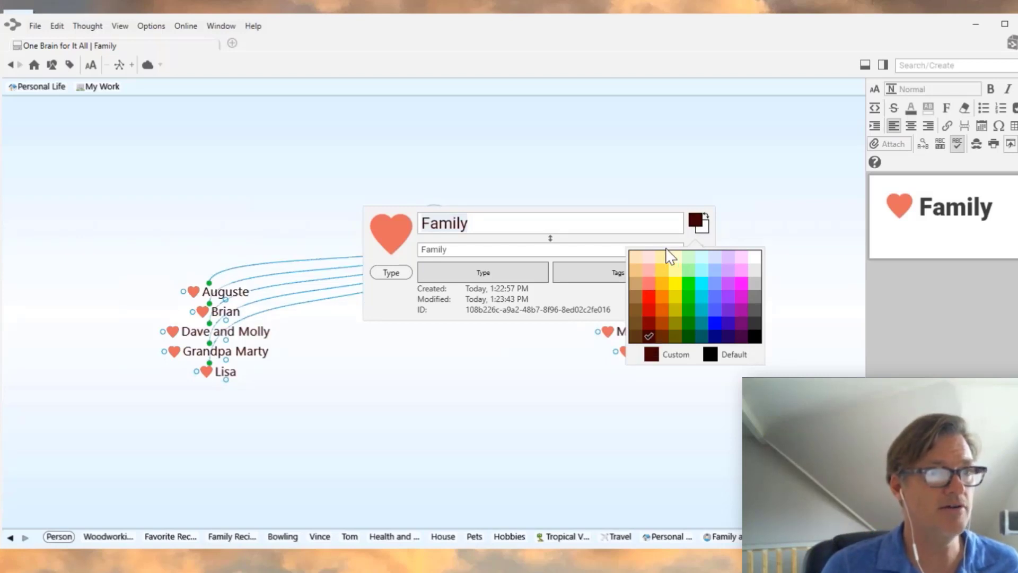
{"action": "left_click", "coordinate": [702, 230]}
{"action": "left_click", "coordinate": [703, 231]}
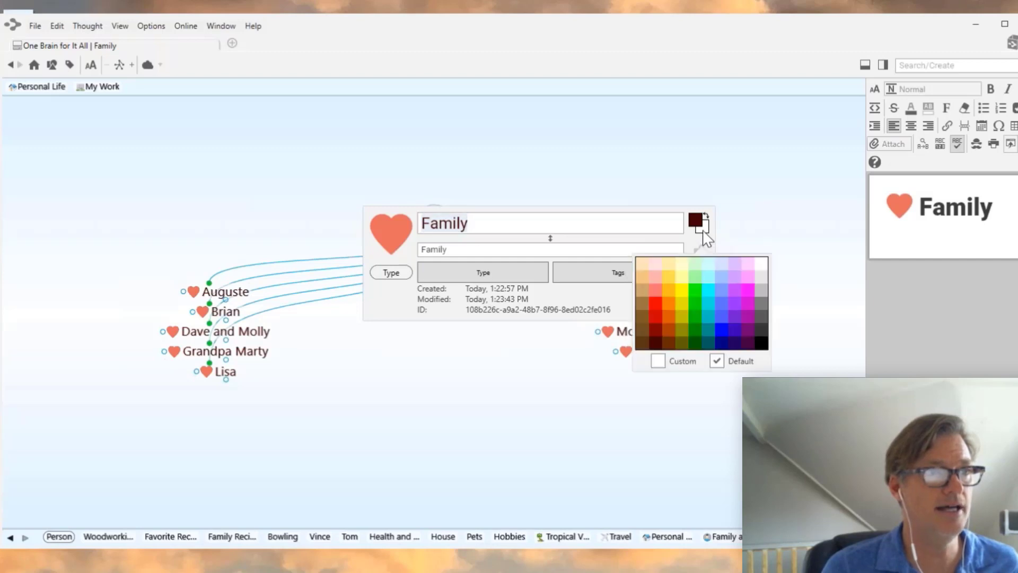
{"action": "left_click", "coordinate": [652, 263]}
{"action": "left_click", "coordinate": [573, 147]}
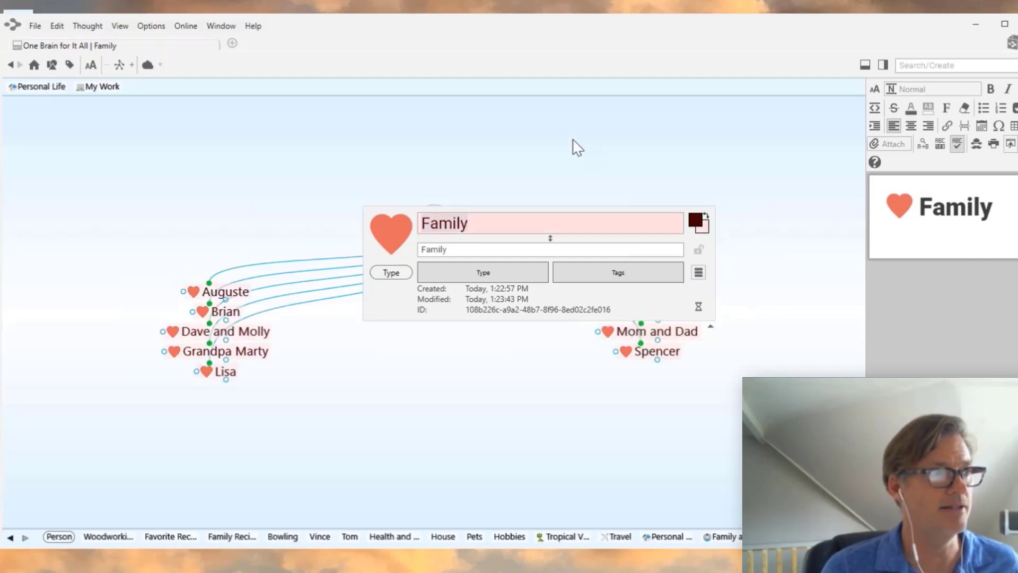
{"action": "left_click", "coordinate": [573, 148]}
{"action": "left_click", "coordinate": [219, 333]}
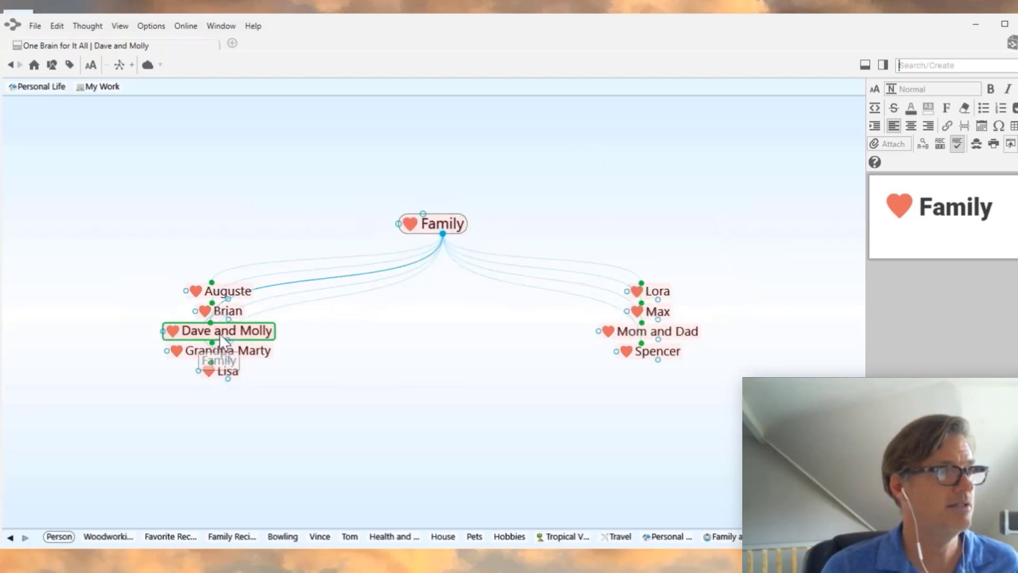
{"action": "left_click", "coordinate": [513, 161]}
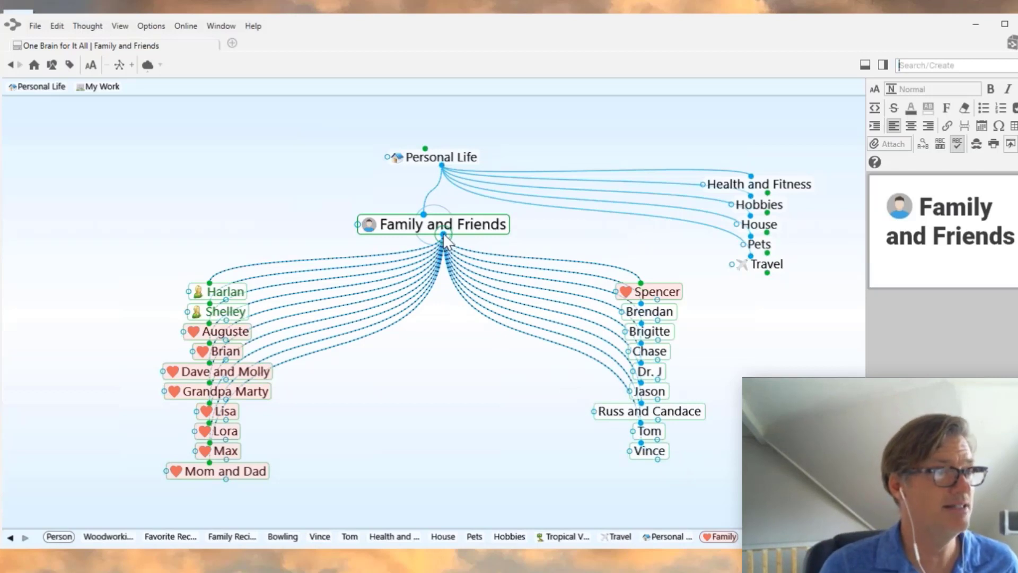
- Create a 'Friend' child thought under Family and Friends and make it the active thought
{"action": "left_click_drag", "start_coordinate": [445, 240], "coordinate": [422, 412]}
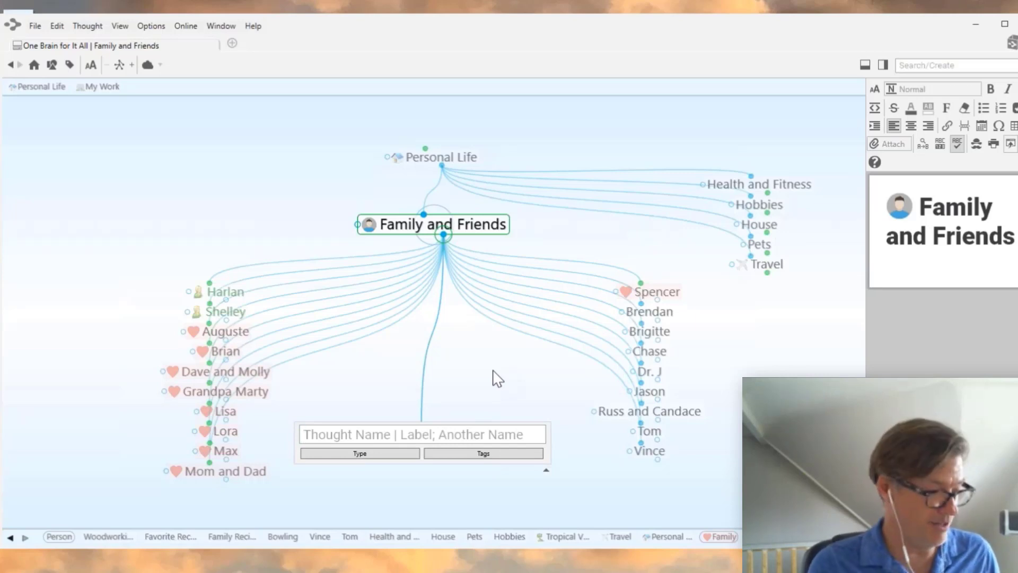
{"action": "type", "text": "Friend"}
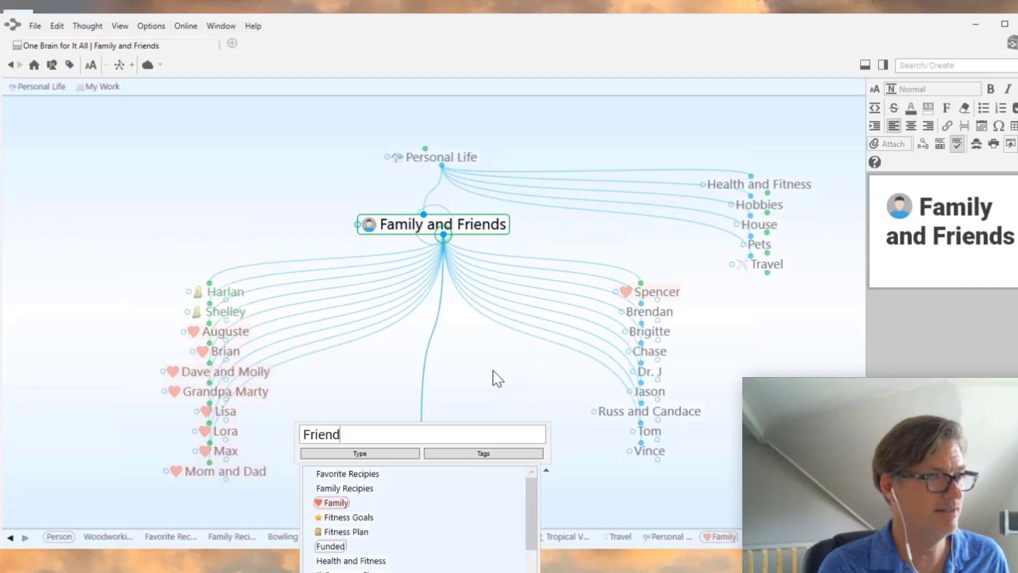
{"action": "key", "text": "Return"}
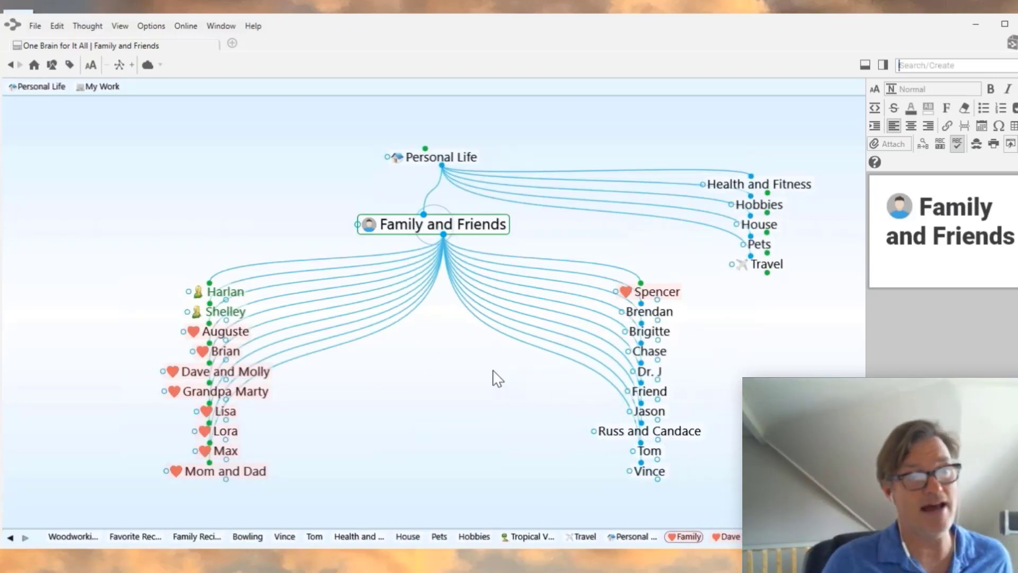
{"action": "left_click", "coordinate": [662, 393]}
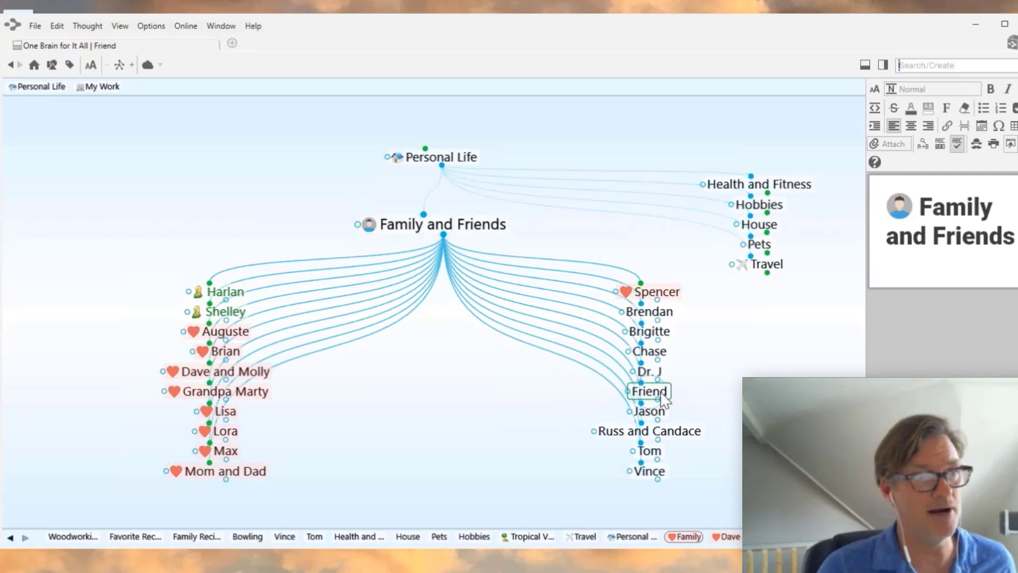
- Convert Friend into a thought type and unlink it from Family and Friends
{"action": "right_click", "coordinate": [434, 237]}
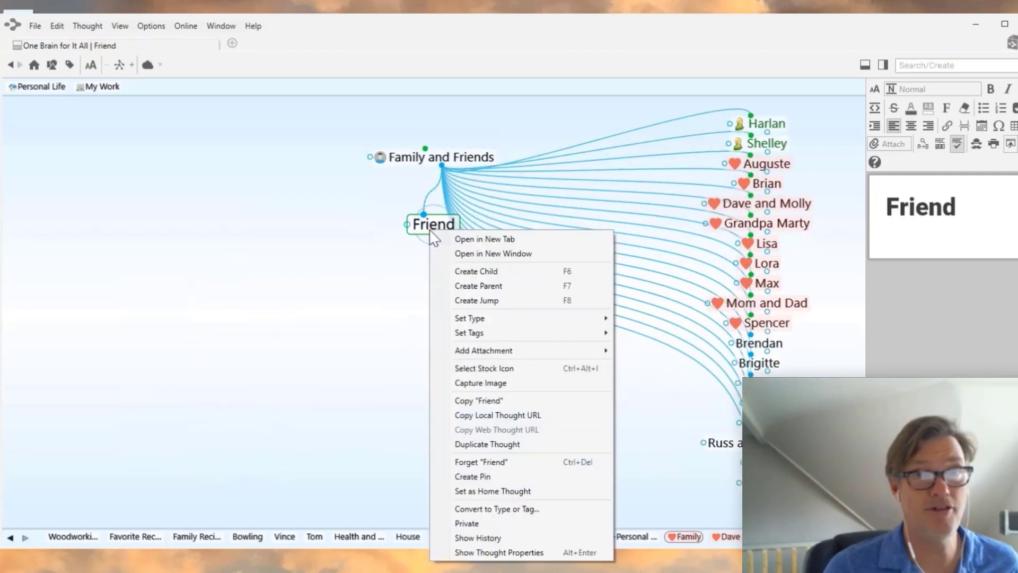
{"action": "left_click", "coordinate": [513, 511]}
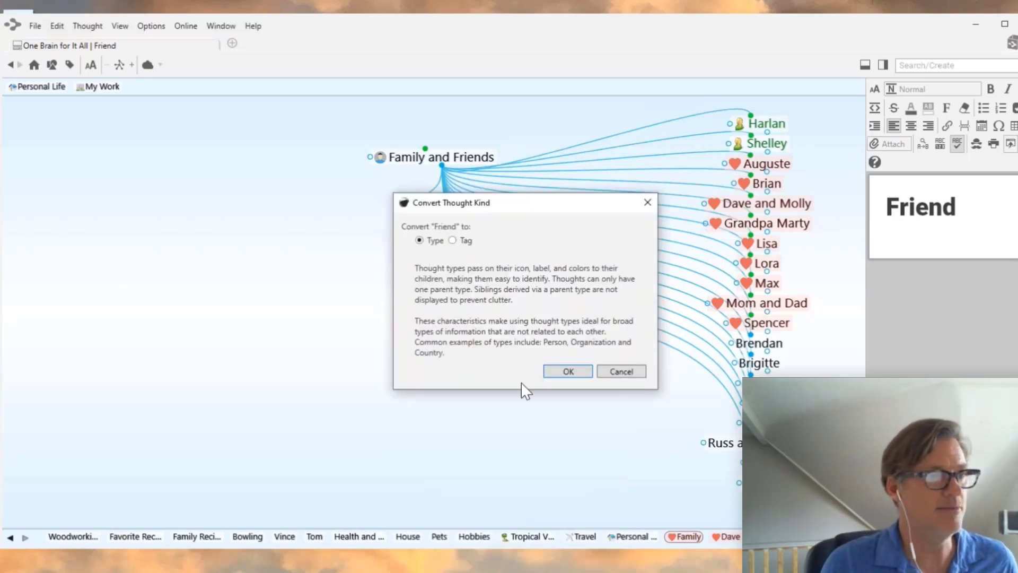
{"action": "left_click", "coordinate": [564, 370]}
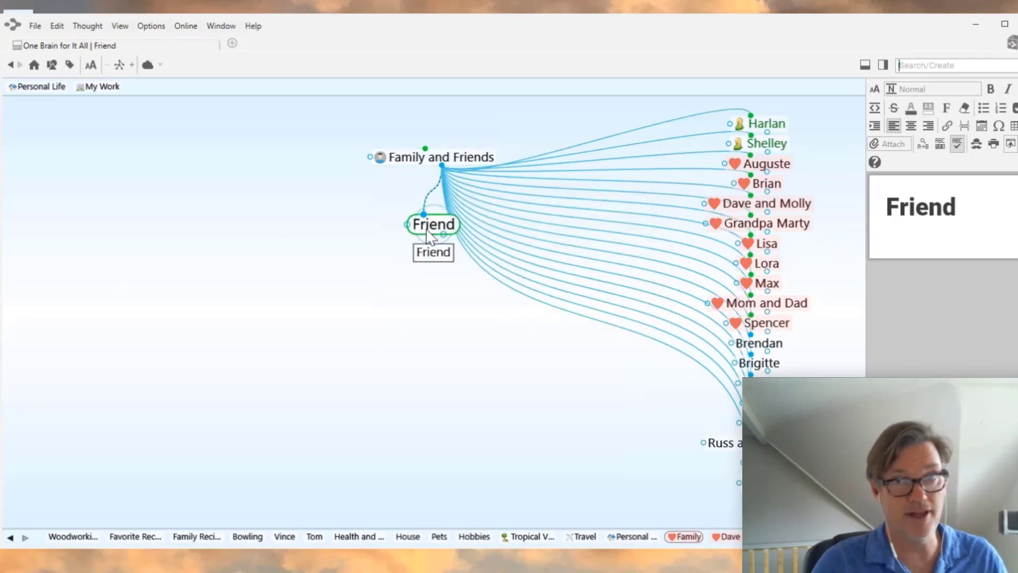
{"action": "right_click", "coordinate": [433, 202]}
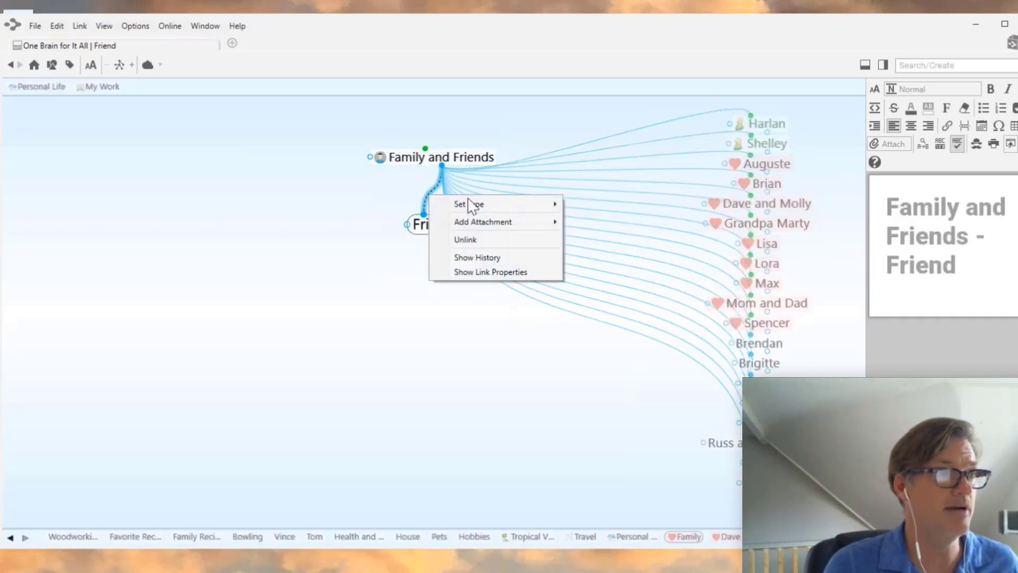
{"action": "left_click", "coordinate": [479, 240]}
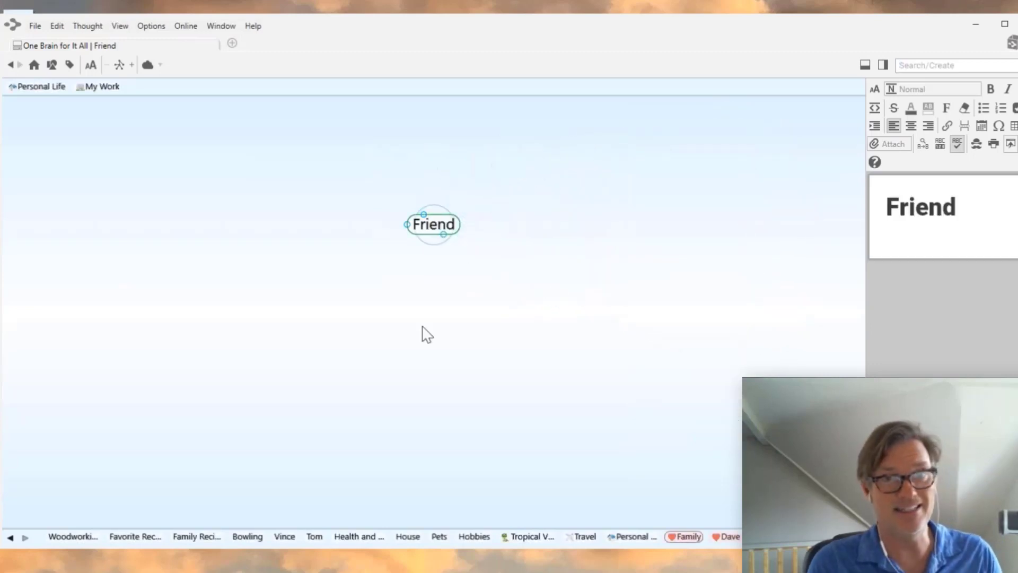
- Give the Friend type the woman person stock icon found by searching 'person'
{"action": "right_click", "coordinate": [432, 228]}
{"action": "left_click", "coordinate": [395, 240]}
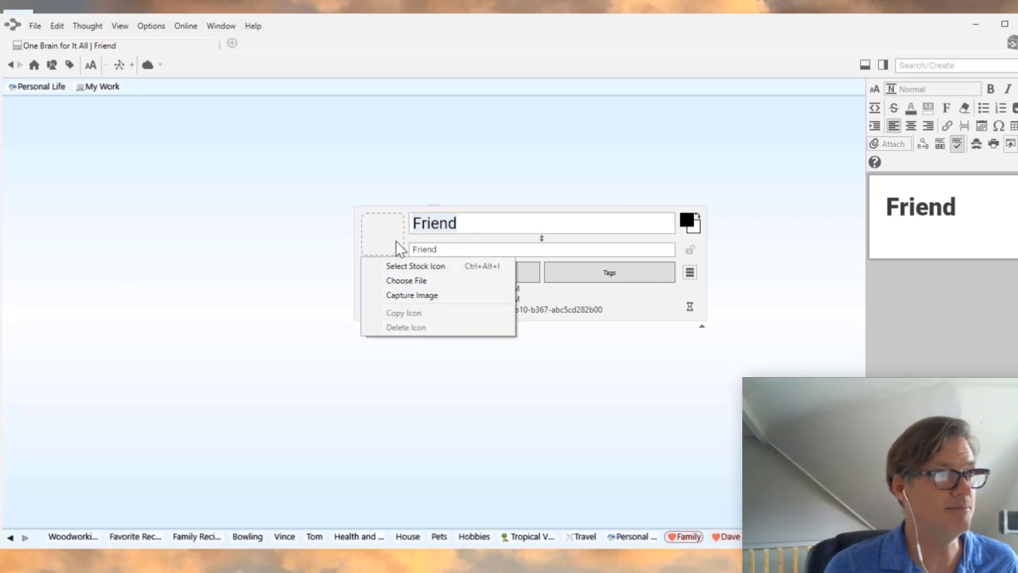
{"action": "left_click", "coordinate": [413, 265]}
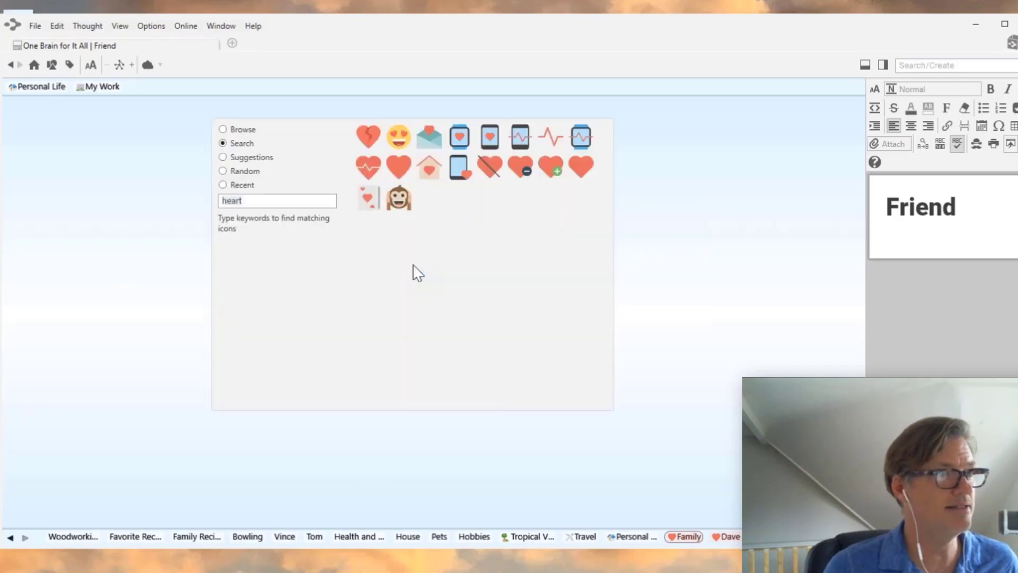
{"action": "left_click_drag", "start_coordinate": [277, 205], "coordinate": [198, 200]}
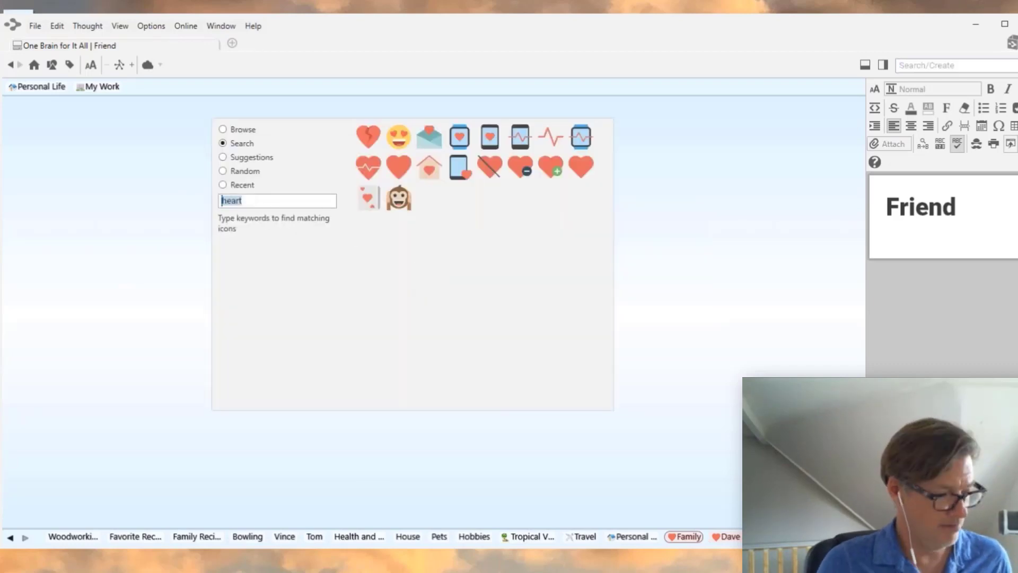
{"action": "type", "text": "person"}
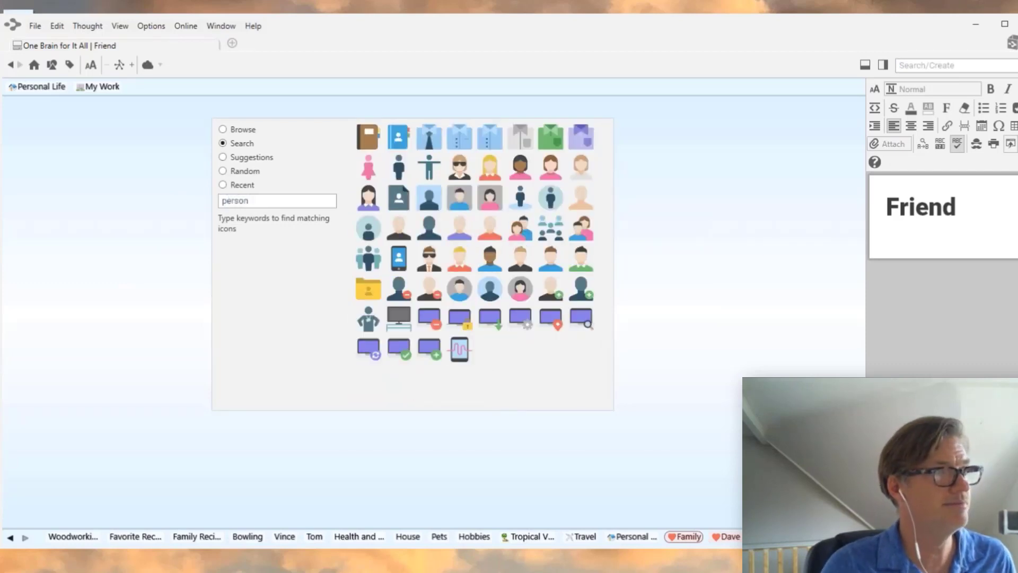
{"action": "left_click", "coordinate": [581, 168]}
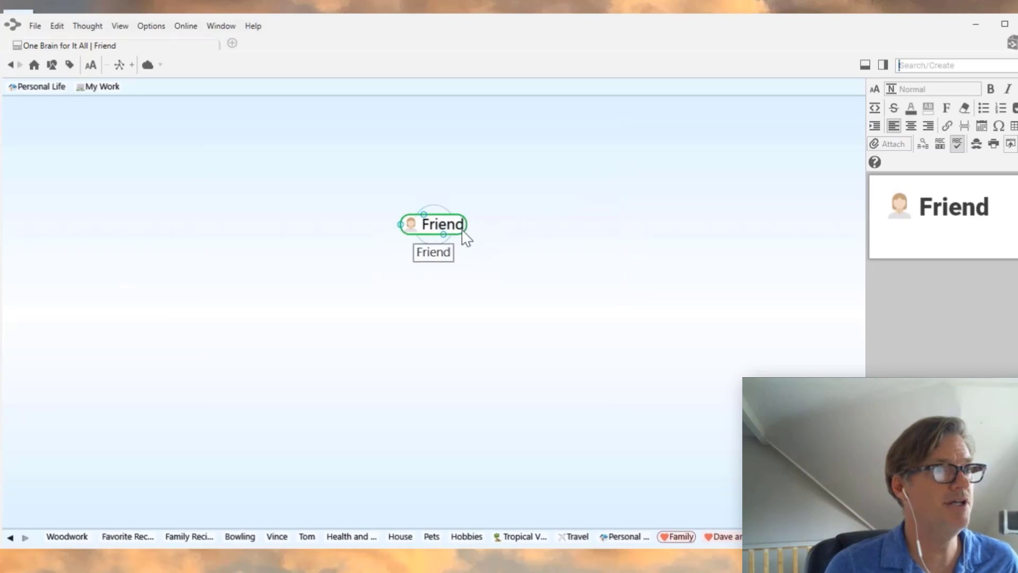
- Colour the Friend type pale yellow and return to Family and Friends
{"action": "left_click", "coordinate": [465, 234]}
{"action": "left_click", "coordinate": [704, 233]}
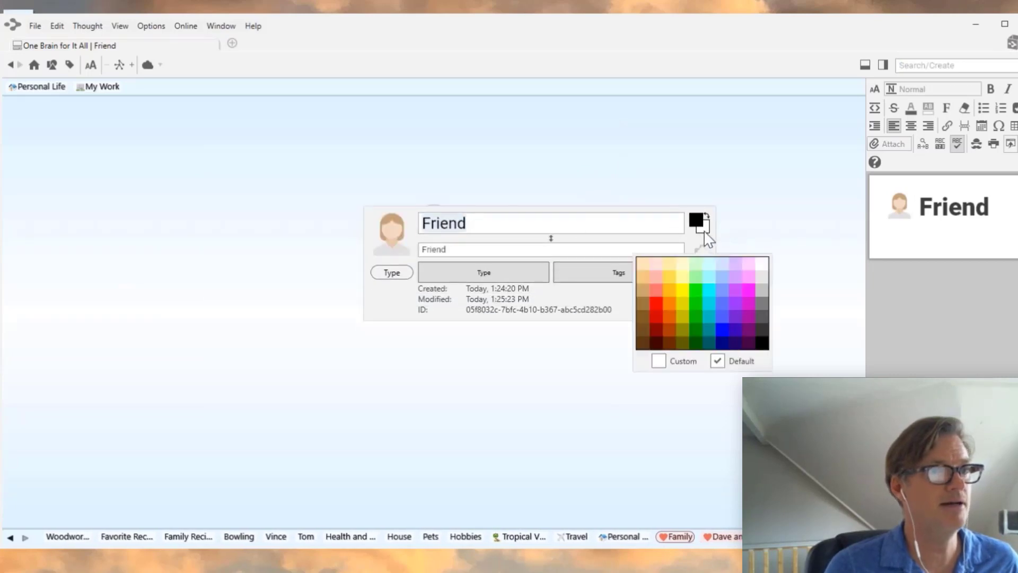
{"action": "left_click", "coordinate": [683, 279]}
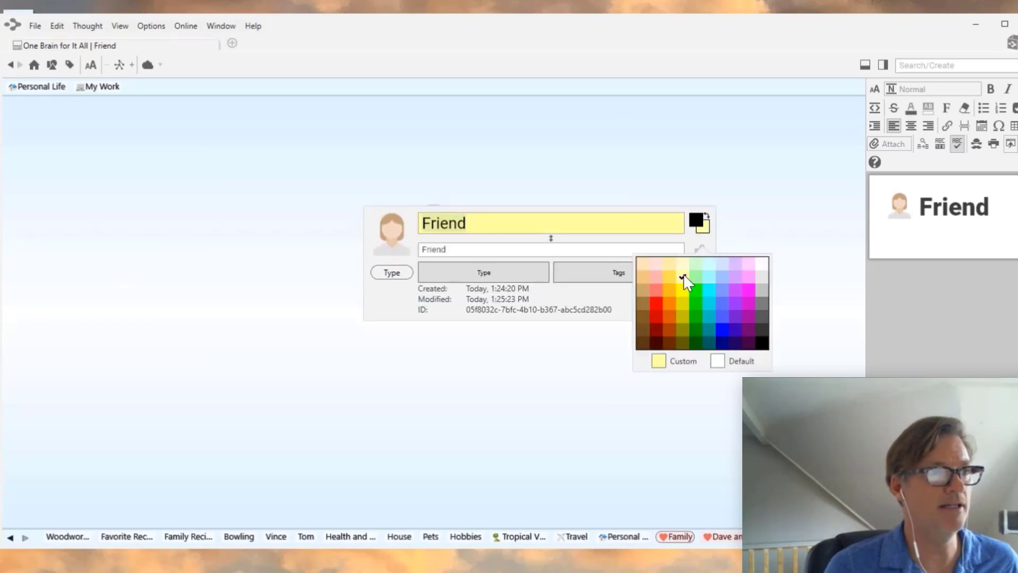
{"action": "left_click", "coordinate": [618, 151]}
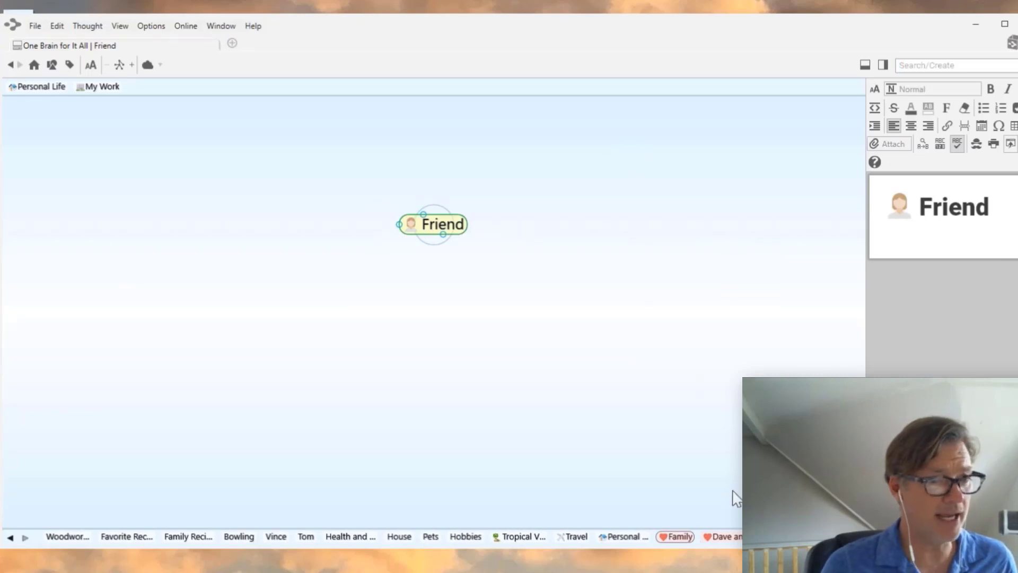
{"action": "left_click", "coordinate": [790, 537]}
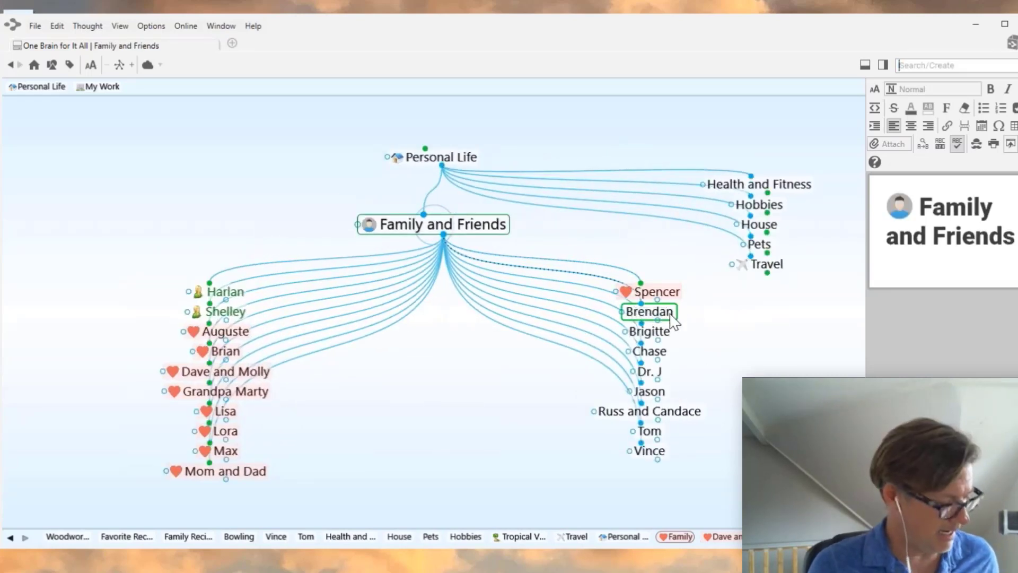
- Multi-select Brendan, Dr. J, Jason, Russ and Candace, Tom and Vince
{"action": "left_click", "coordinate": [671, 319], "text": "ctrl"}
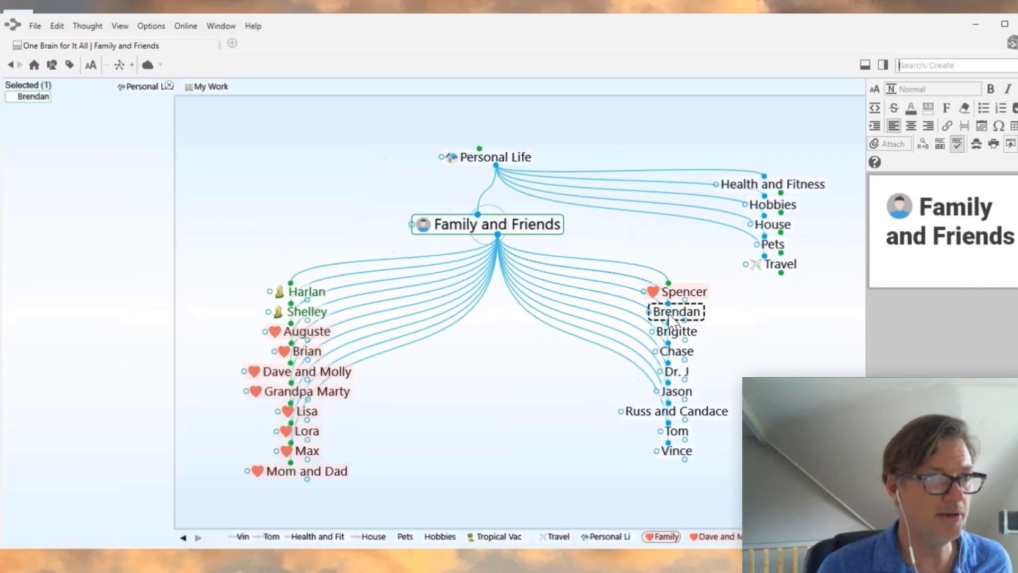
{"action": "left_click", "coordinate": [695, 371], "text": "ctrl"}
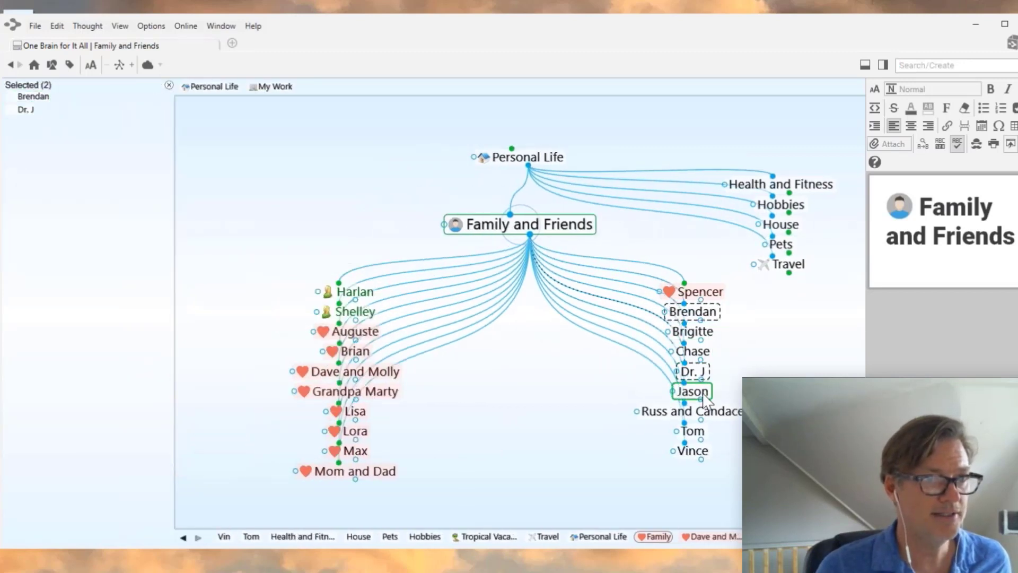
{"action": "left_click", "coordinate": [701, 394], "text": "ctrl"}
{"action": "left_click", "coordinate": [700, 412], "text": "ctrl"}
{"action": "left_click", "coordinate": [695, 431], "text": "ctrl"}
{"action": "left_click", "coordinate": [696, 452], "text": "ctrl"}
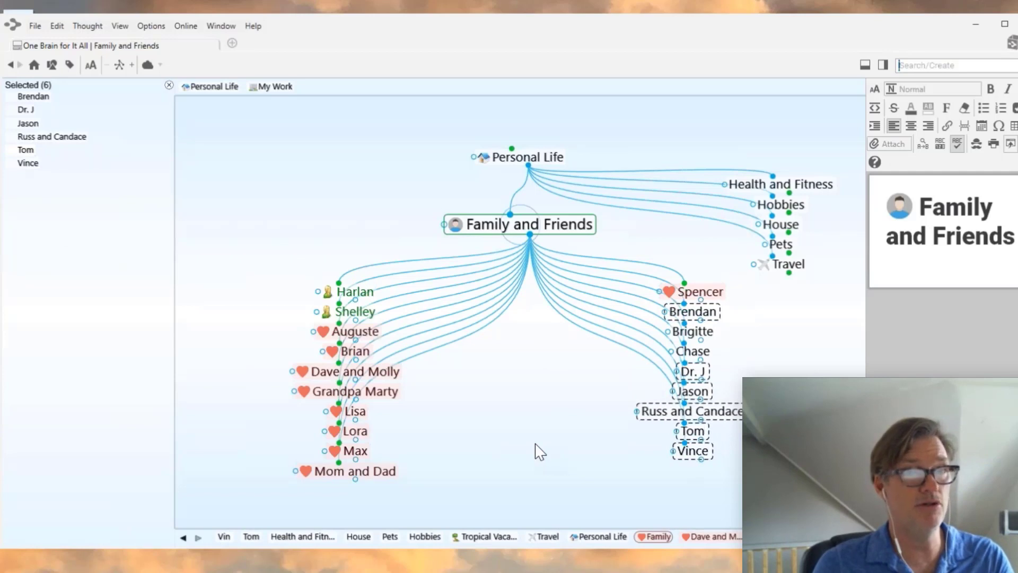
- Set the six selected thoughts to the Friend type and clear the selection
{"action": "right_click", "coordinate": [72, 236]}
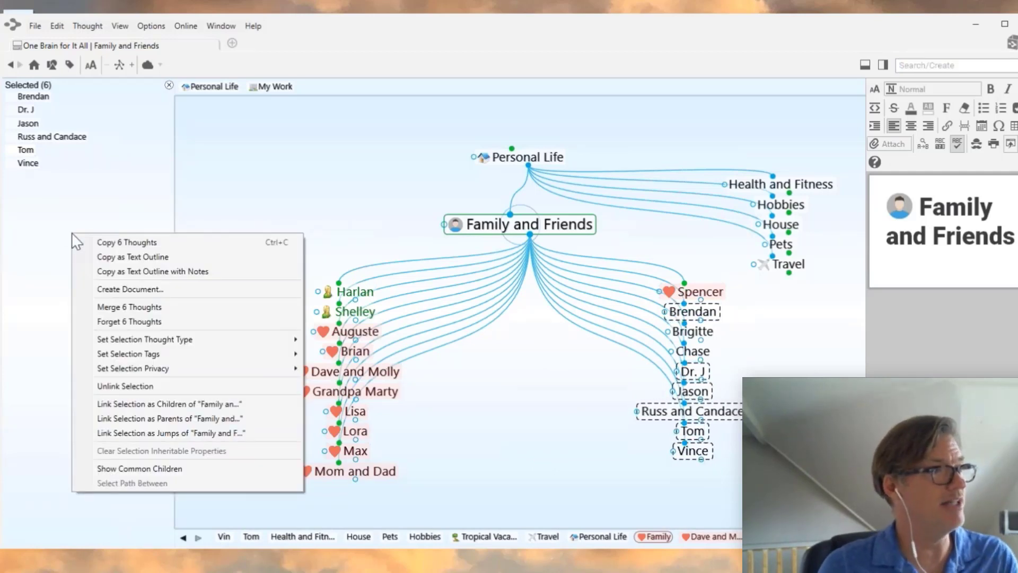
{"action": "mouse_move", "coordinate": [260, 342]}
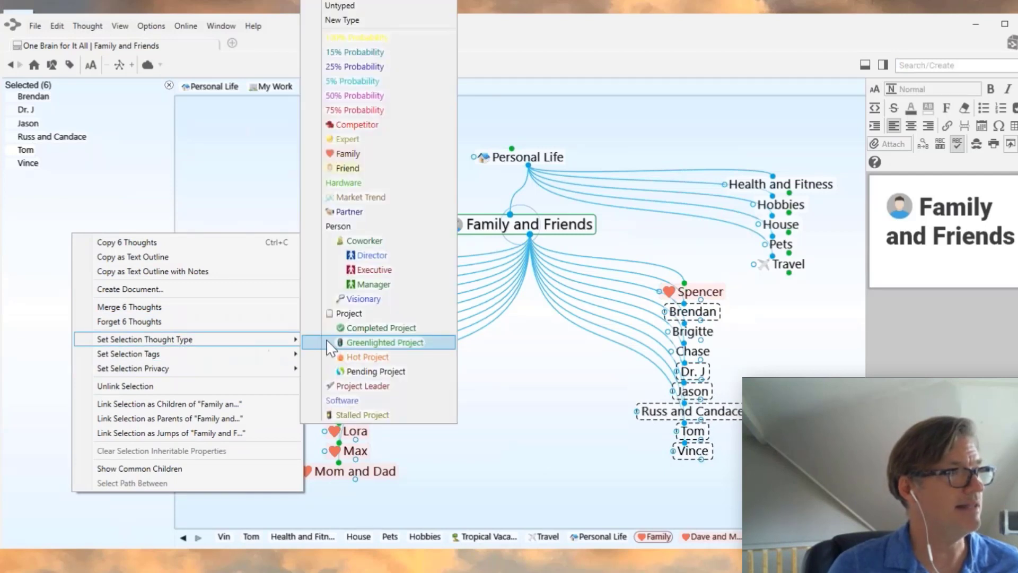
{"action": "left_click", "coordinate": [354, 167]}
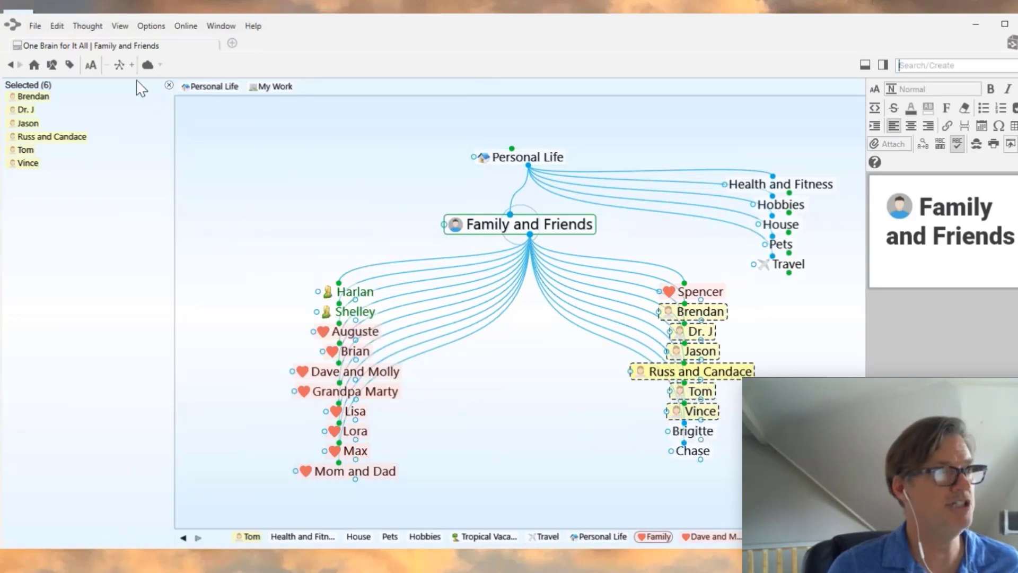
{"action": "left_click", "coordinate": [169, 85]}
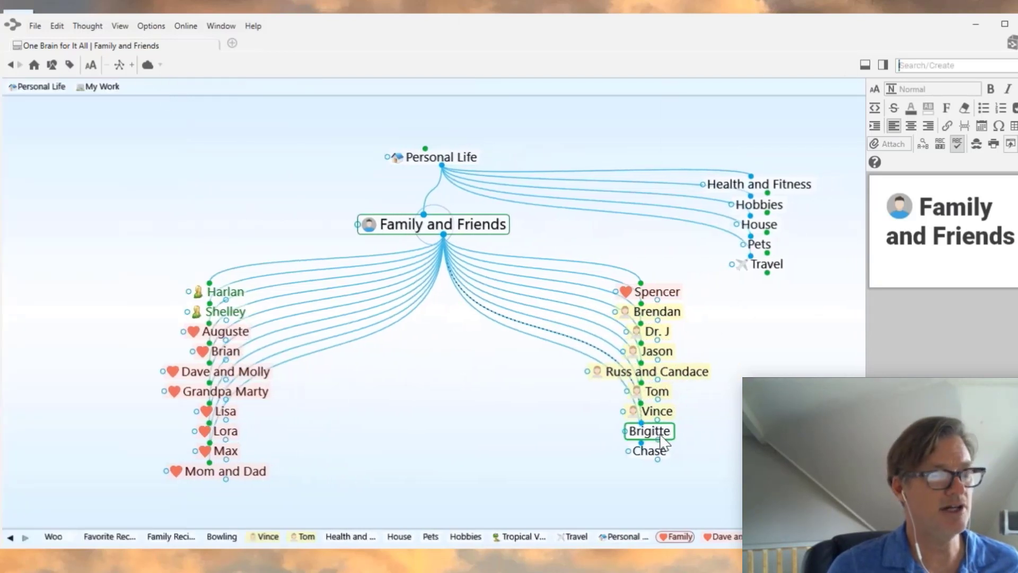
- Assign the person type to Brigitte, then to Chase, through each thought's Set Type menu
{"action": "right_click", "coordinate": [661, 439]}
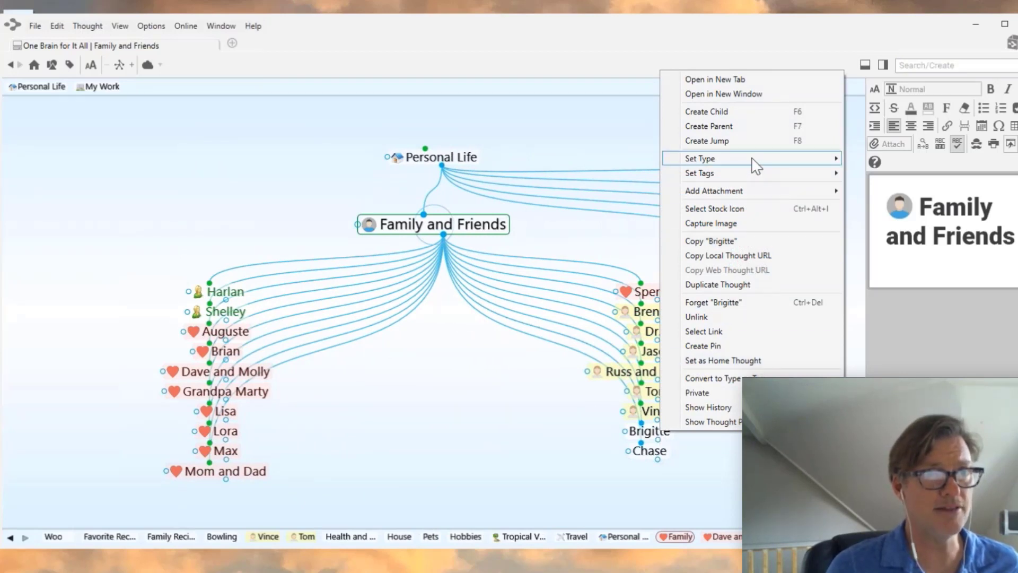
{"action": "mouse_move", "coordinate": [756, 161]}
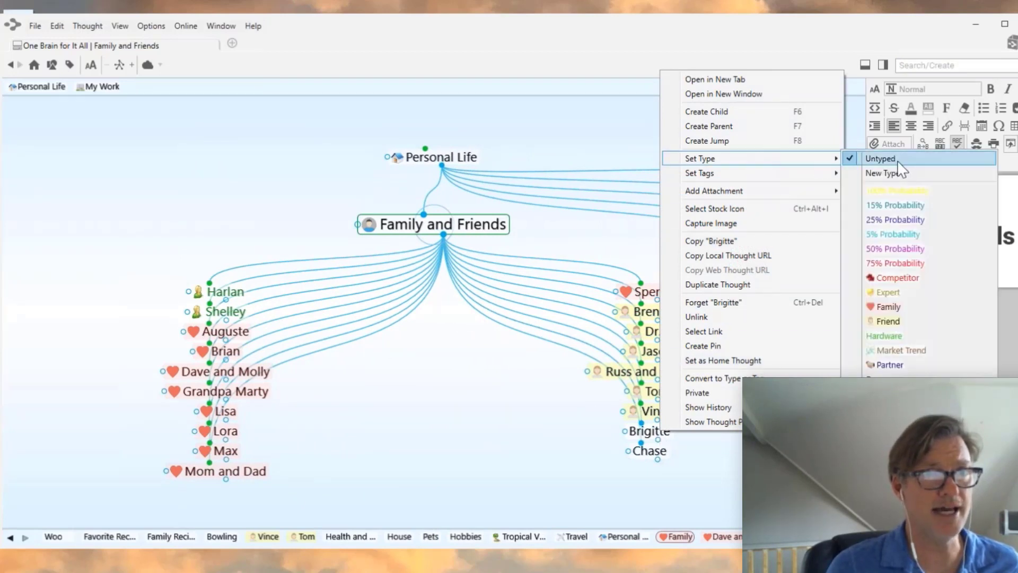
{"action": "left_click", "coordinate": [902, 320]}
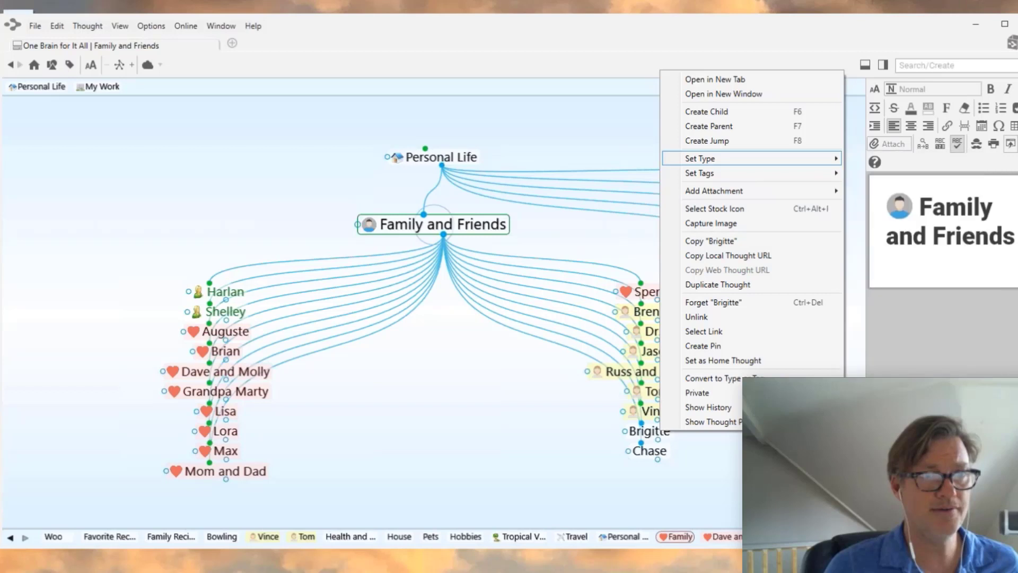
{"action": "right_click", "coordinate": [652, 449]}
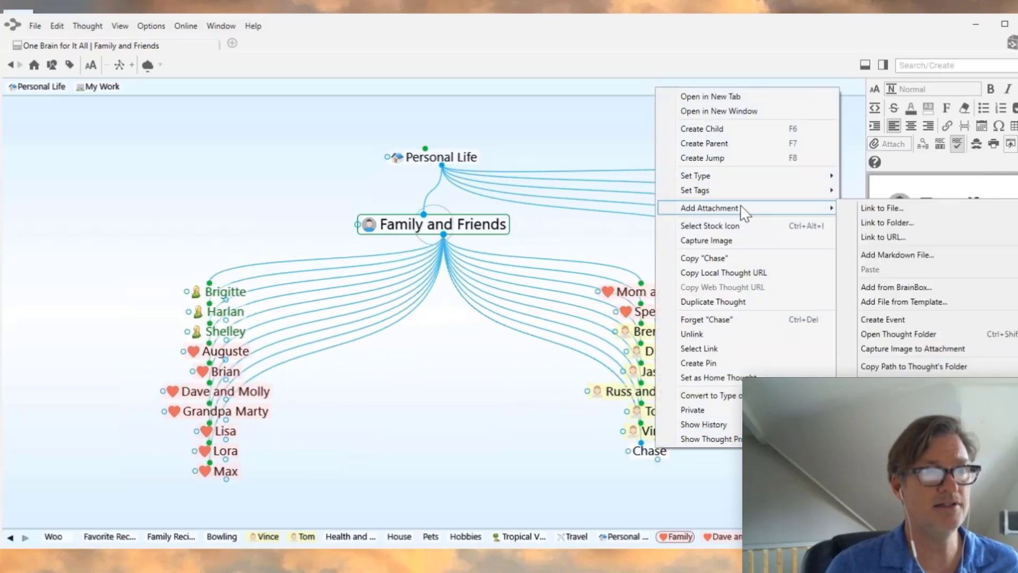
{"action": "mouse_move", "coordinate": [739, 178]}
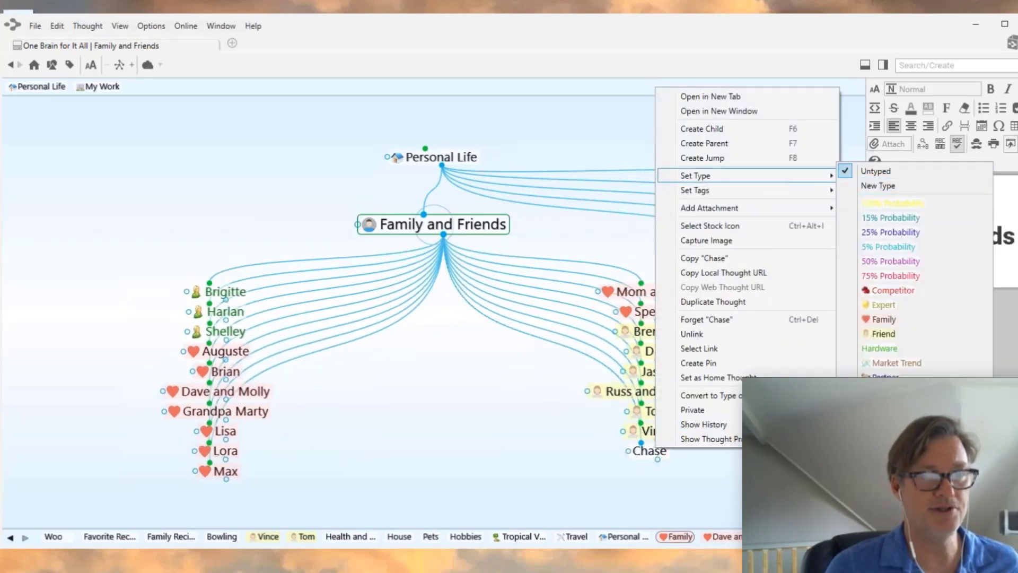
{"action": "left_click", "coordinate": [885, 422]}
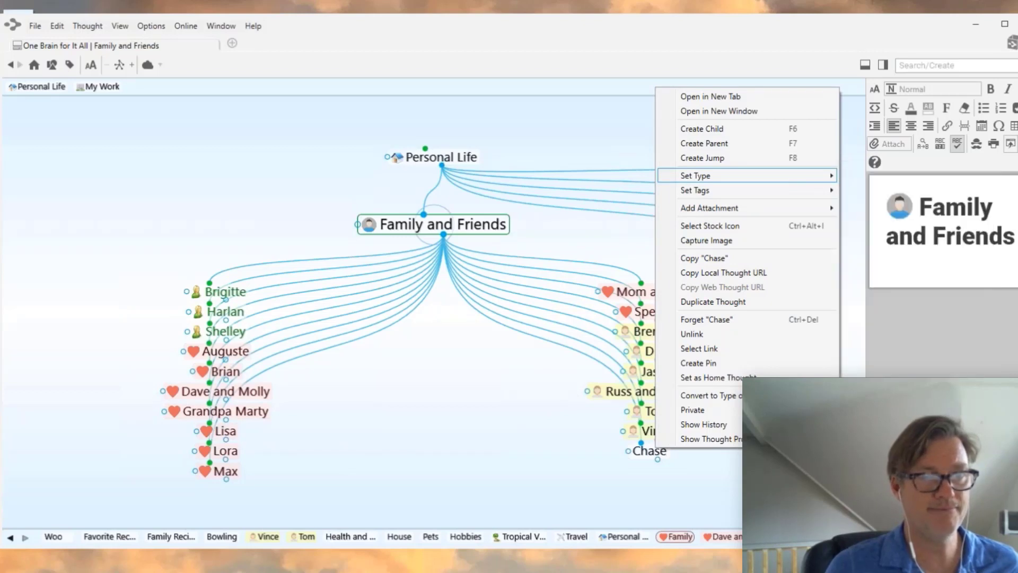
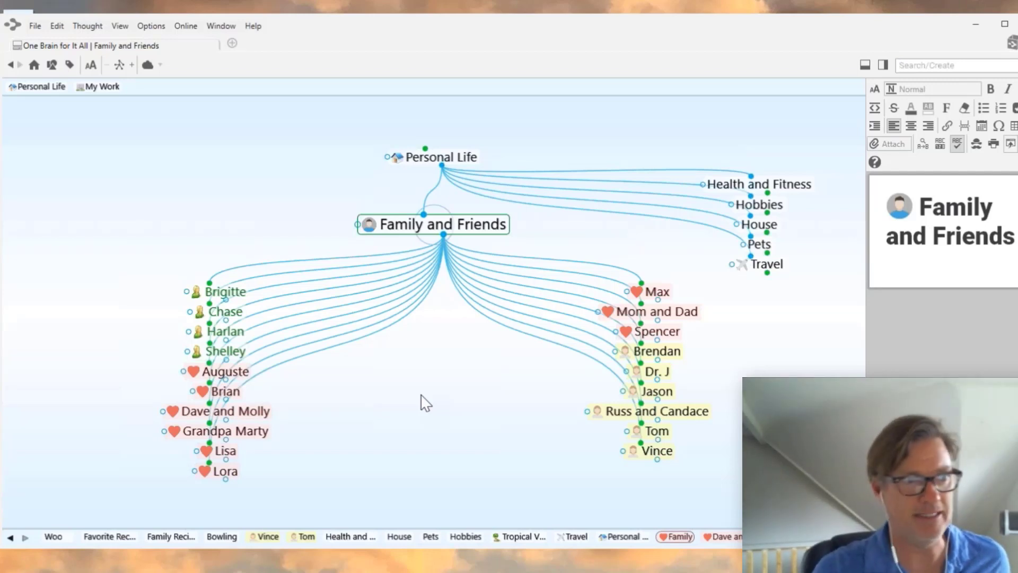
- Sort the child thoughts alphabetically by name
{"action": "right_click", "coordinate": [412, 367]}
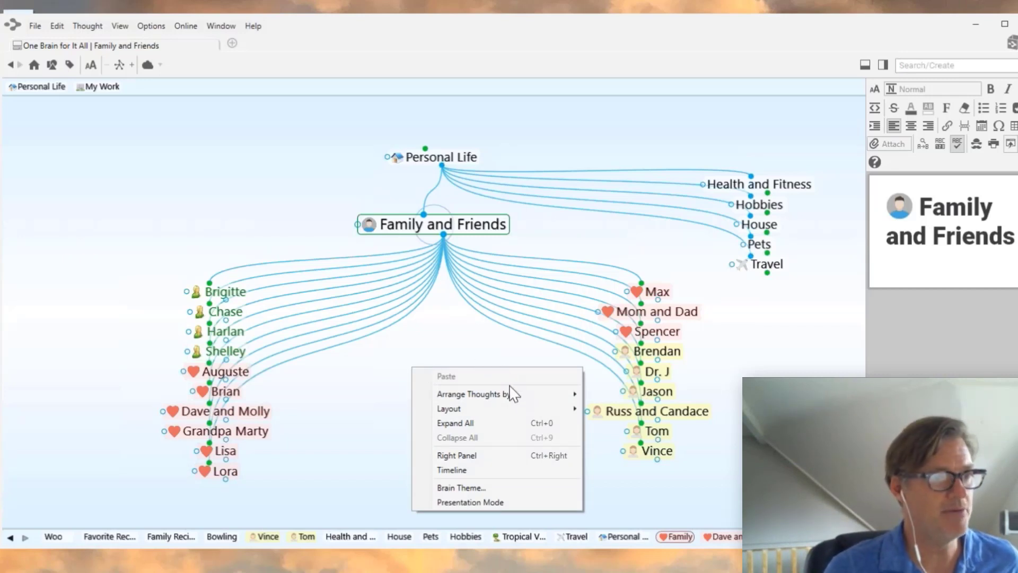
{"action": "mouse_move", "coordinate": [506, 397]}
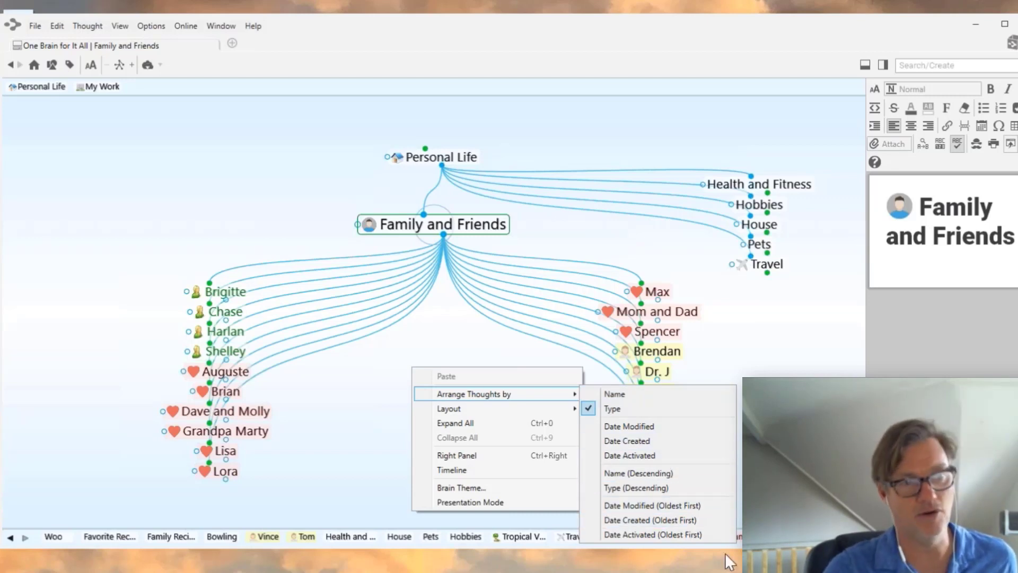
{"action": "left_click", "coordinate": [617, 396]}
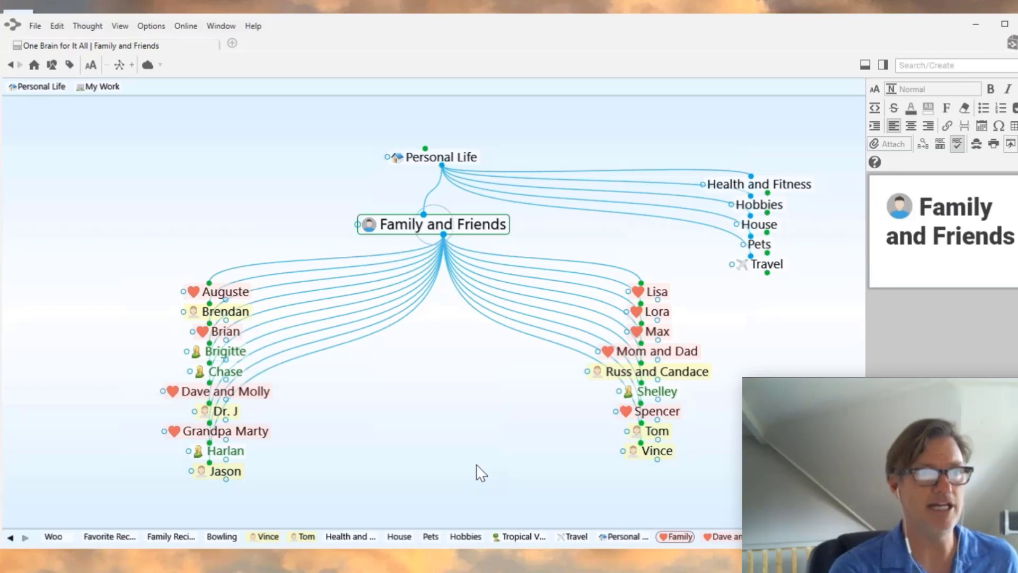
- Regroup the child thoughts by their type
{"action": "right_click", "coordinate": [471, 409]}
{"action": "mouse_move", "coordinate": [530, 436]}
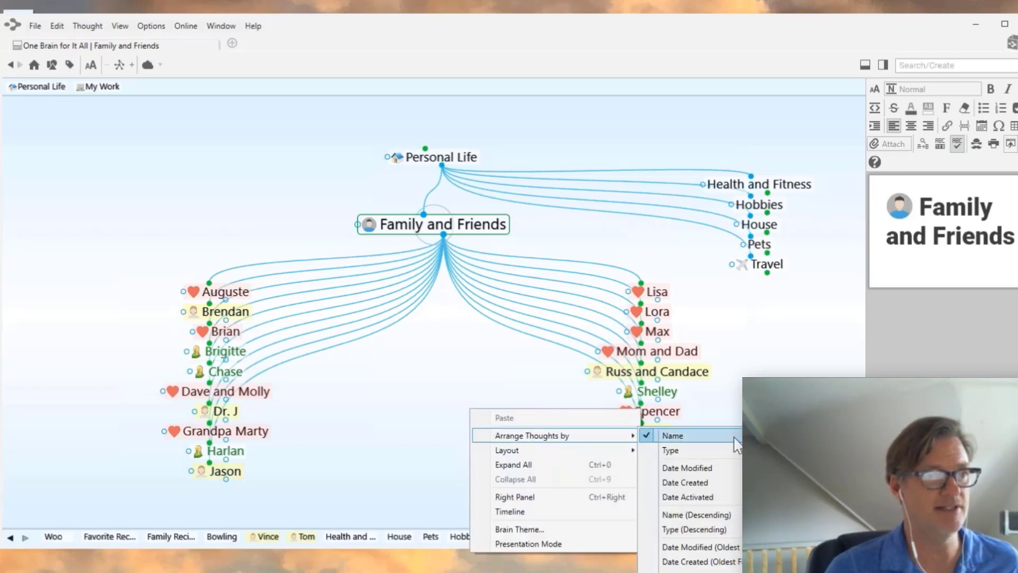
{"action": "left_click", "coordinate": [700, 452]}
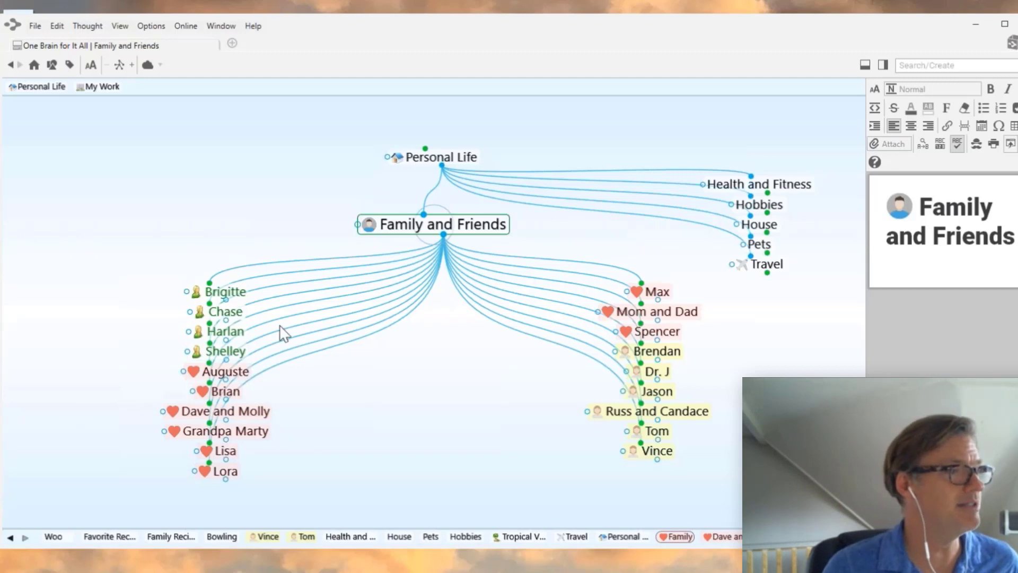
- With Harlan active, stop the Coworker type showing as a parent, and verify it's hidden
{"action": "left_click", "coordinate": [234, 333]}
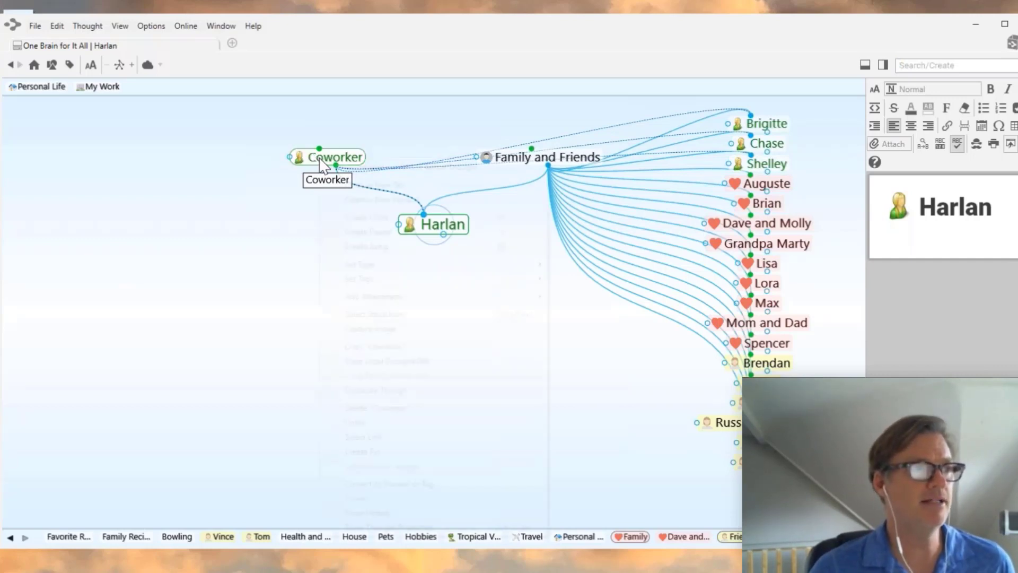
{"action": "right_click", "coordinate": [320, 158]}
{"action": "left_click", "coordinate": [332, 169]}
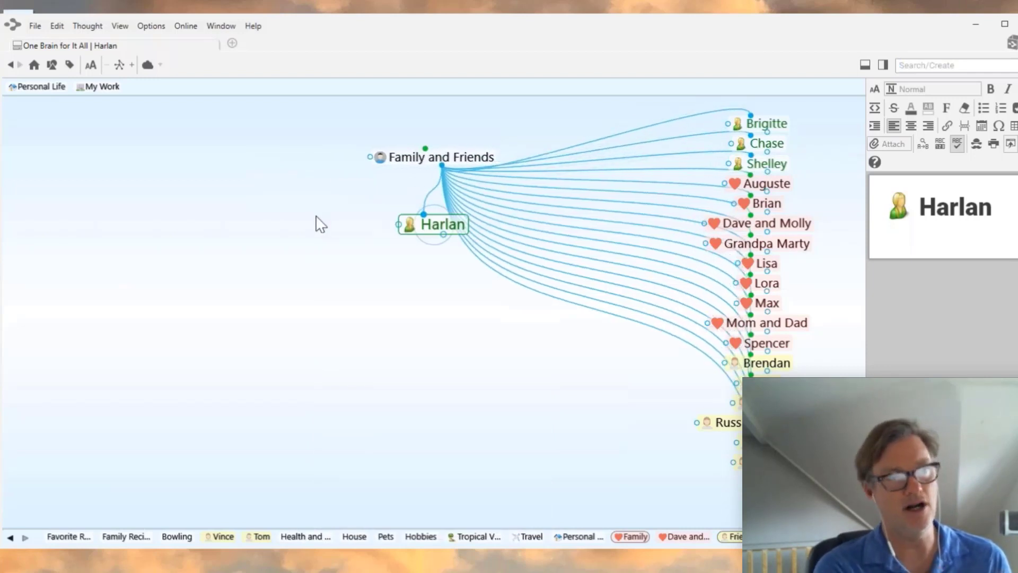
{"action": "left_click", "coordinate": [440, 158]}
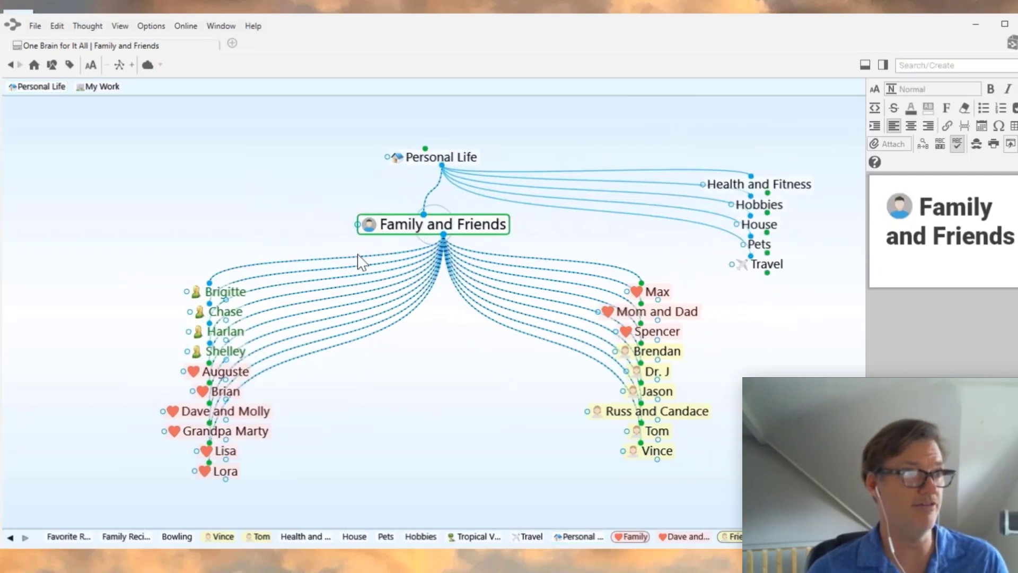
{"action": "left_click", "coordinate": [228, 335]}
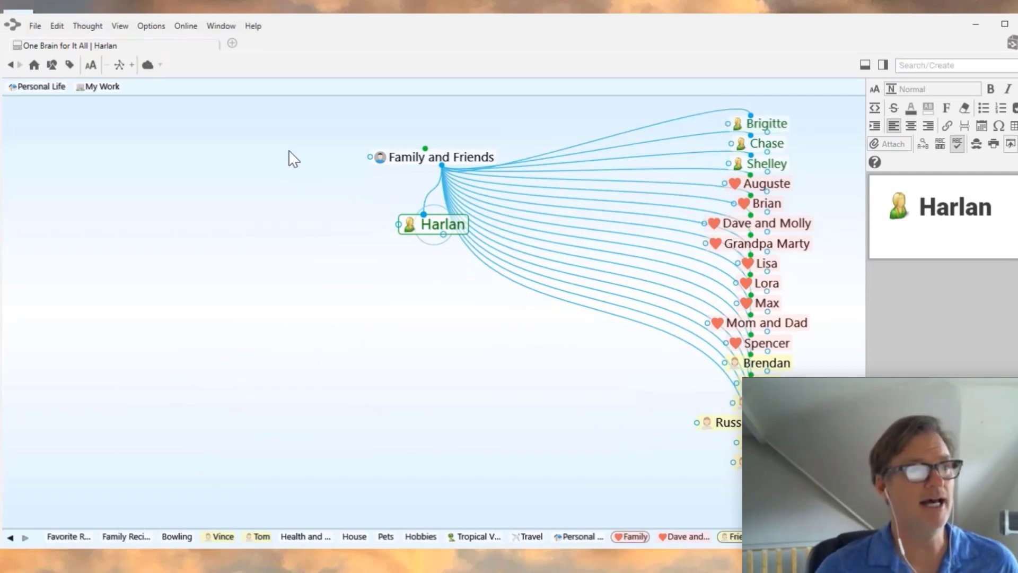
- With Grandpa Marty active, stop the Family type showing as a parent, then focus Lora
{"action": "left_click", "coordinate": [783, 248]}
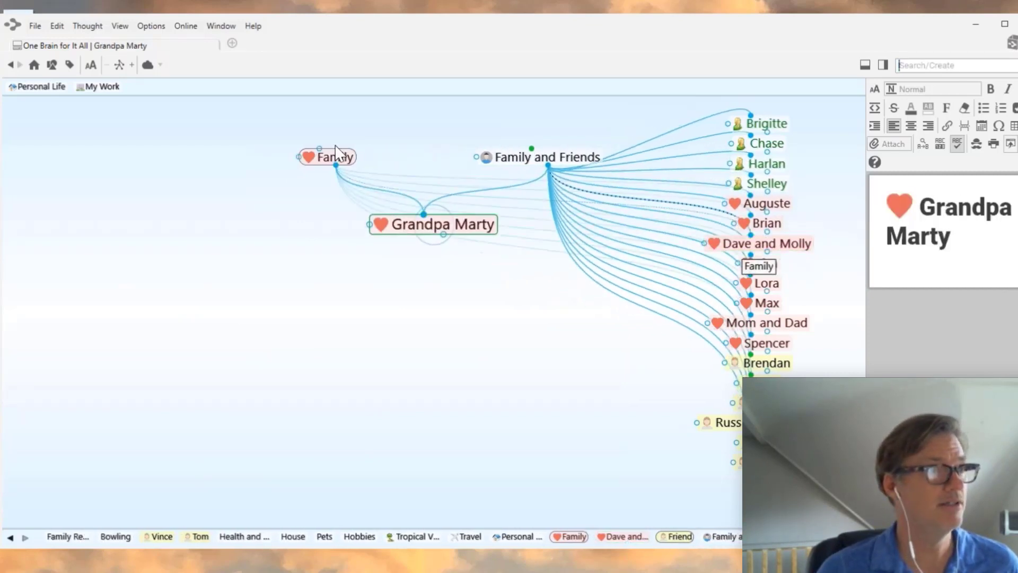
{"action": "right_click", "coordinate": [330, 159]}
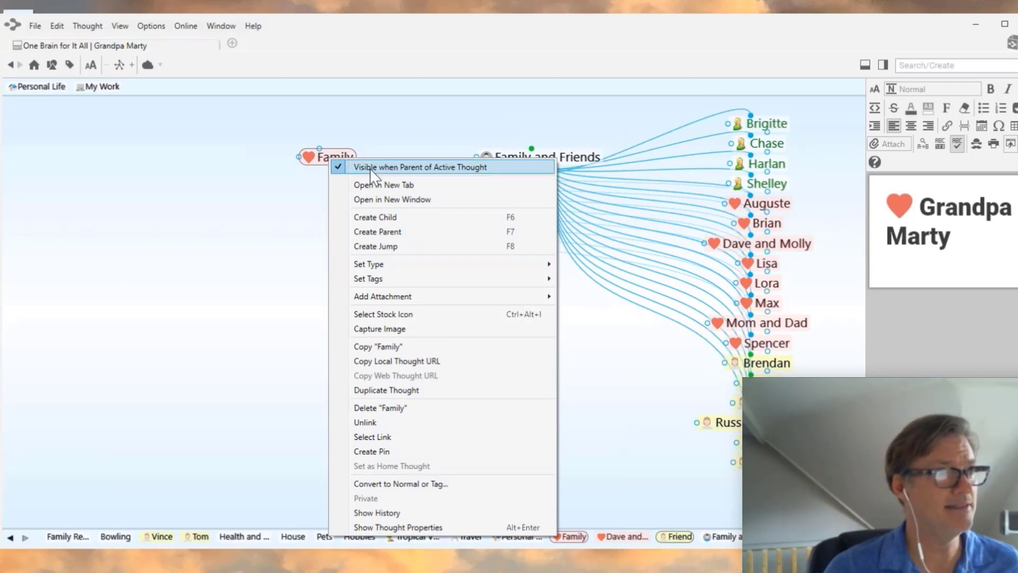
{"action": "left_click", "coordinate": [338, 169]}
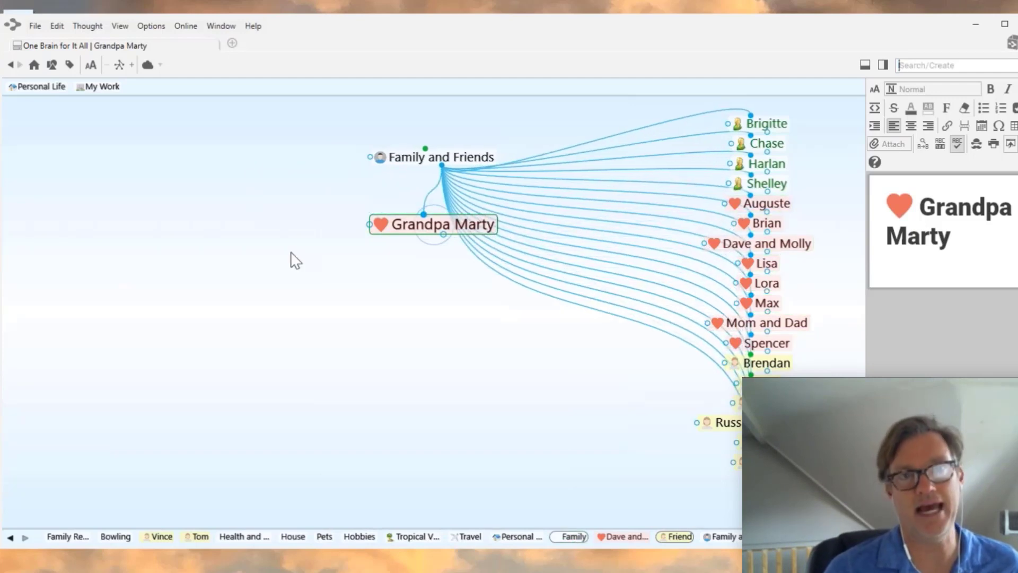
{"action": "left_click", "coordinate": [776, 288]}
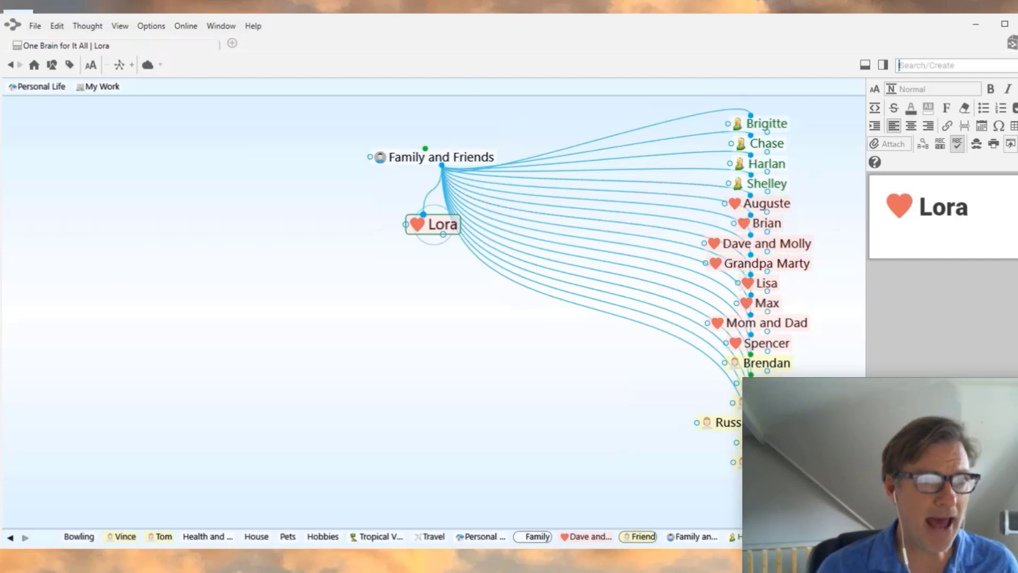
- Give Harlan the man-in-sunglasses stock icon through its properties
{"action": "left_click", "coordinate": [769, 167]}
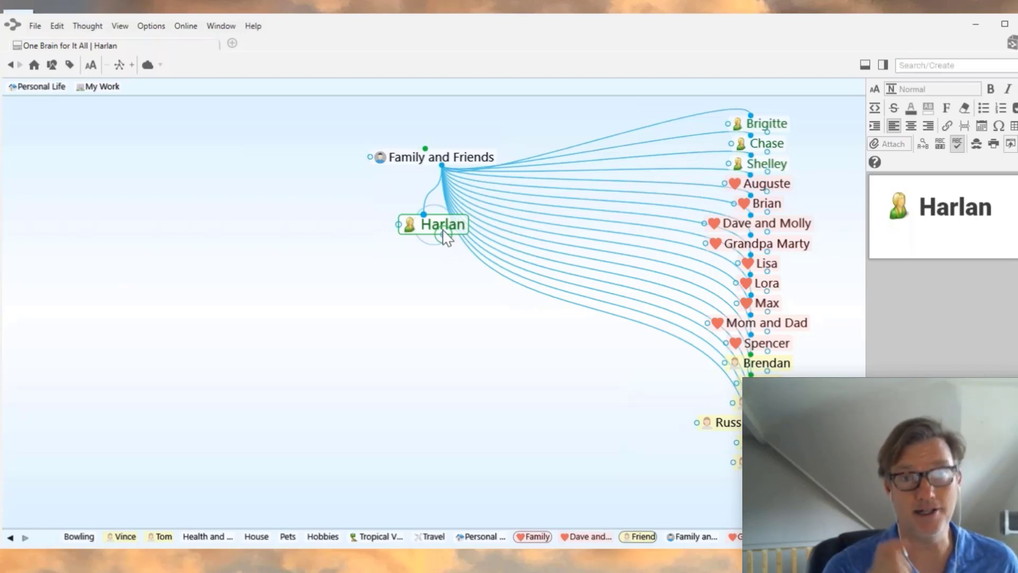
{"action": "mouse_move", "coordinate": [465, 216]}
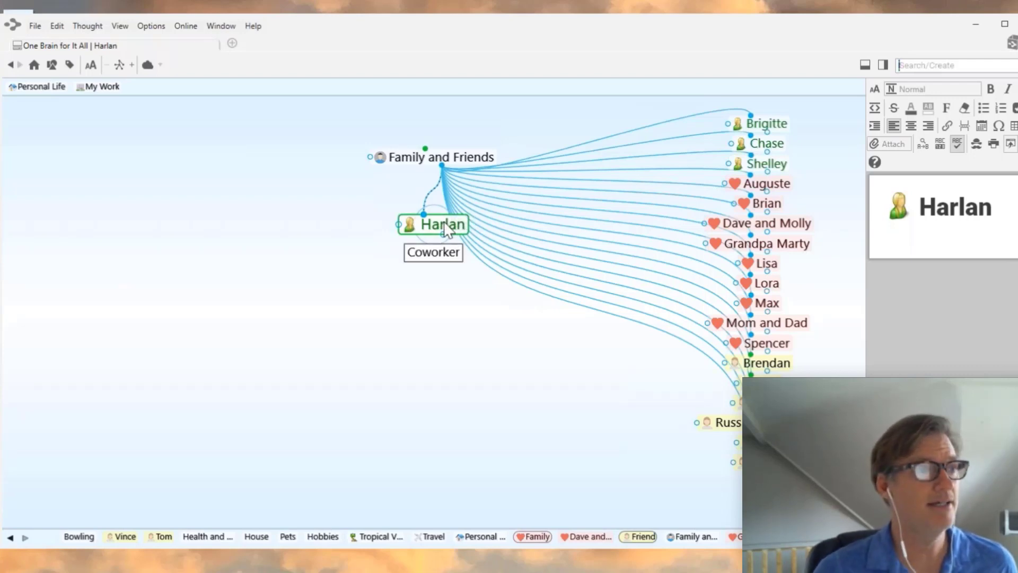
{"action": "left_click", "coordinate": [444, 227]}
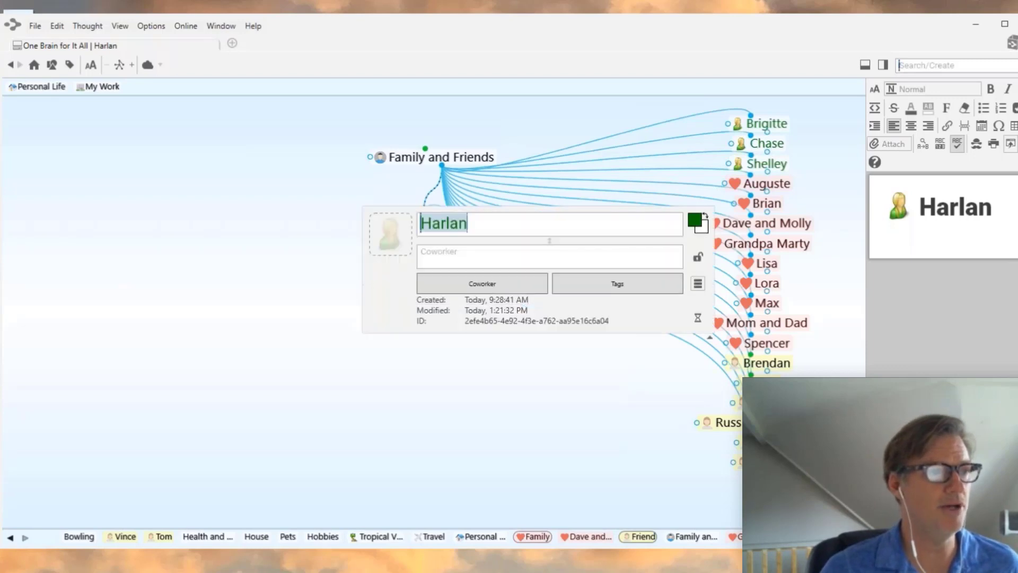
{"action": "left_click", "coordinate": [392, 248]}
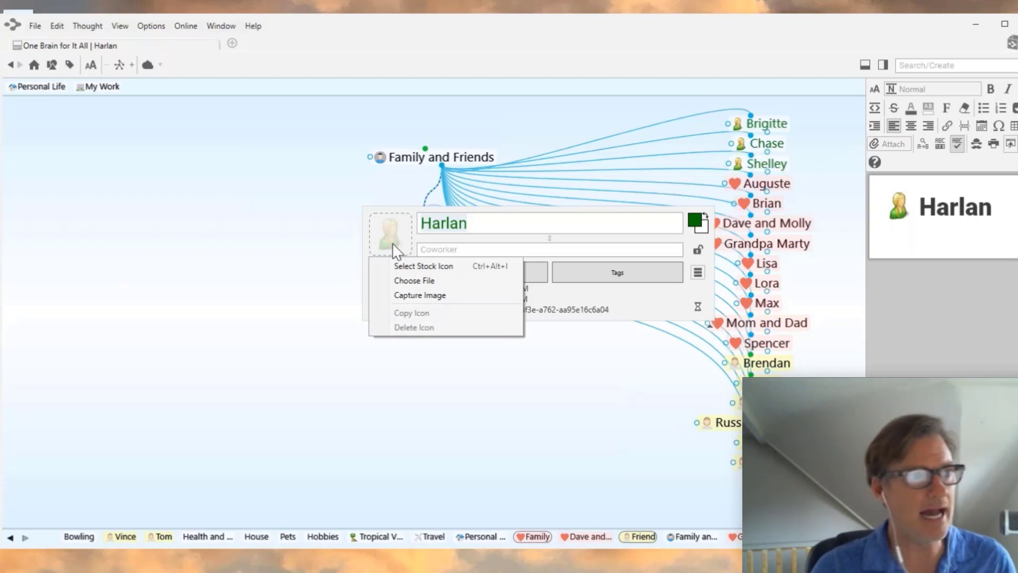
{"action": "left_click", "coordinate": [403, 268]}
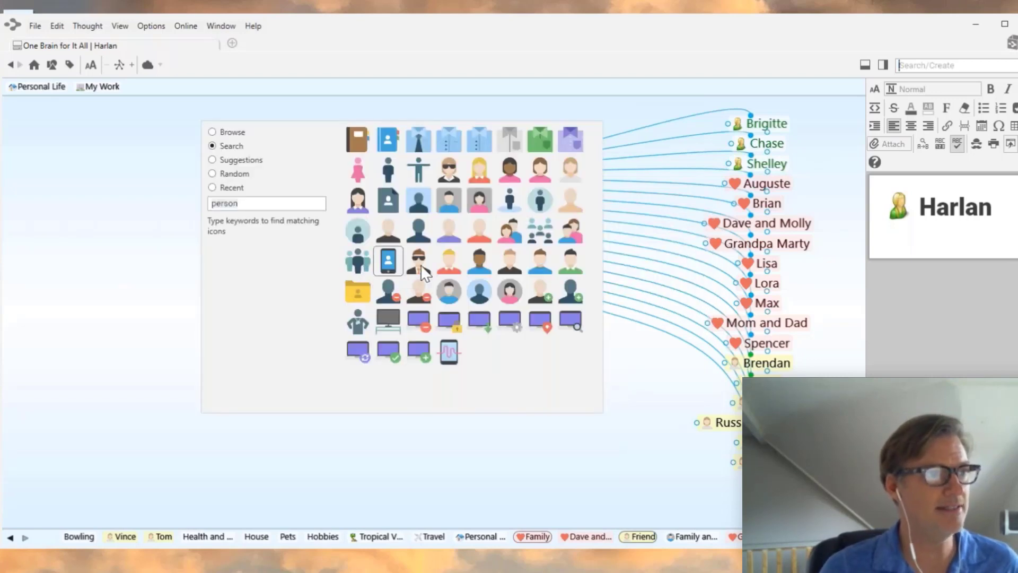
{"action": "left_click", "coordinate": [421, 268]}
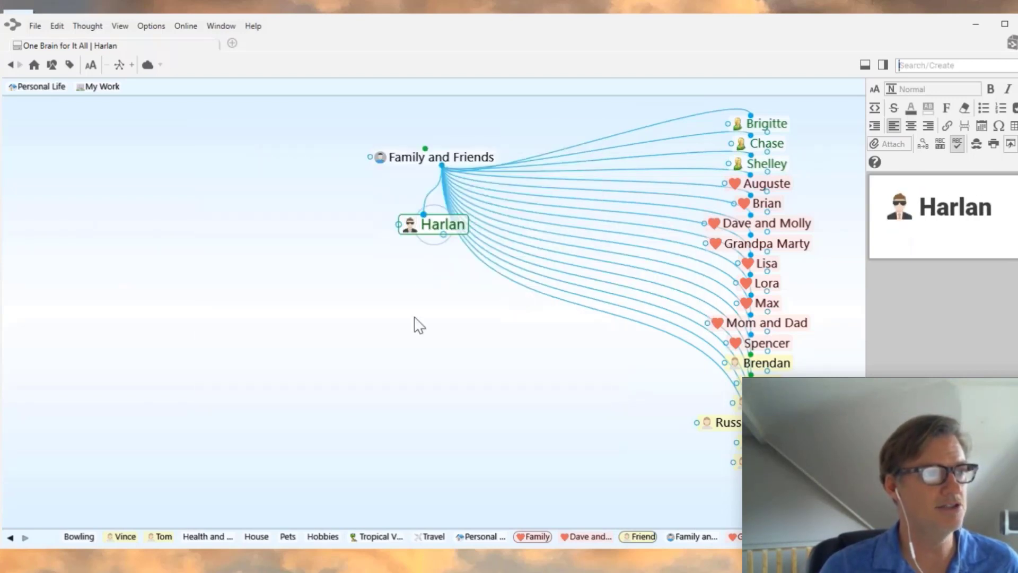
- Recentre on Family and Friends, then on Harlan again to view the new icon
{"action": "left_click", "coordinate": [459, 159]}
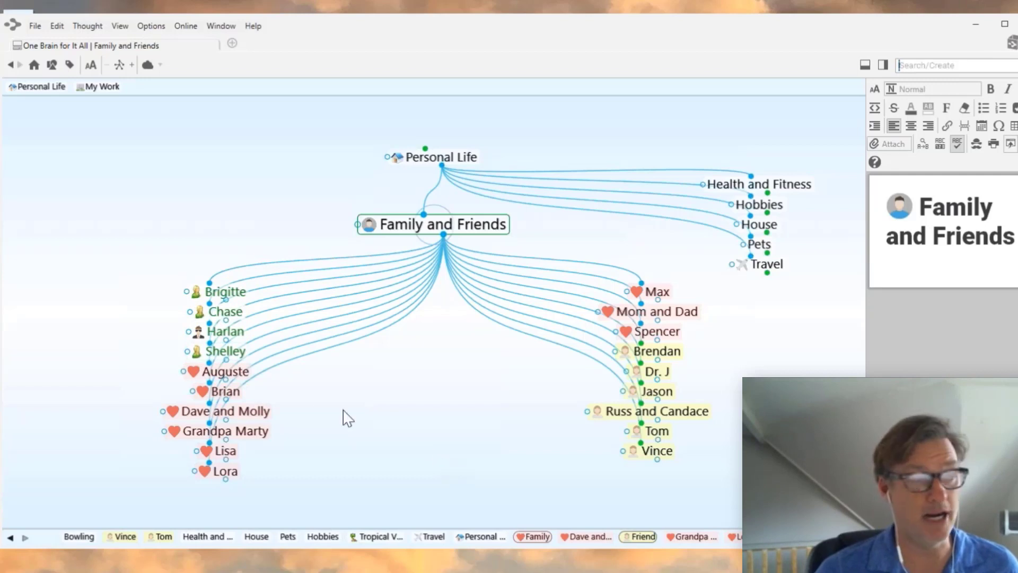
{"action": "mouse_move", "coordinate": [197, 332]}
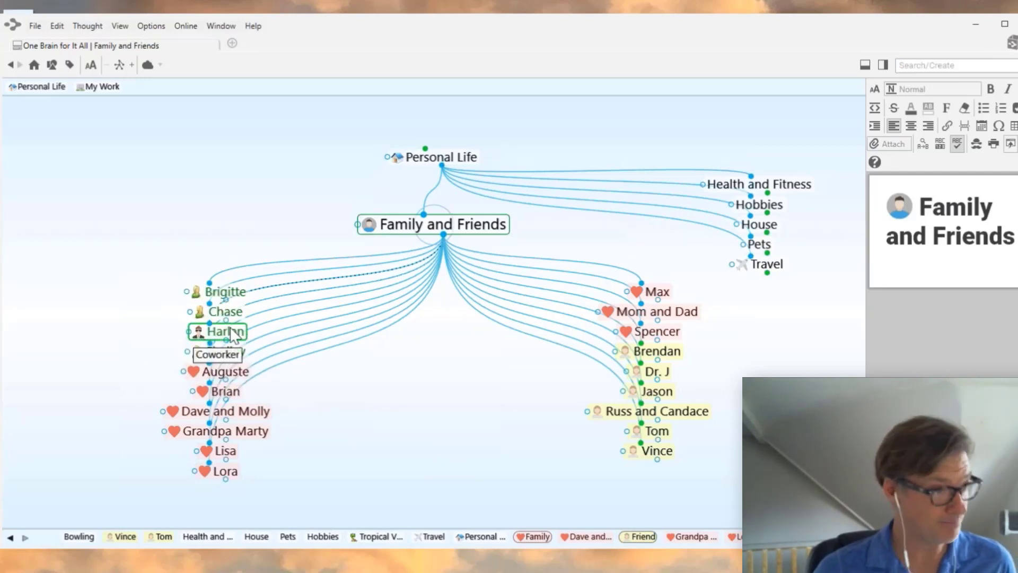
{"action": "left_click", "coordinate": [247, 338]}
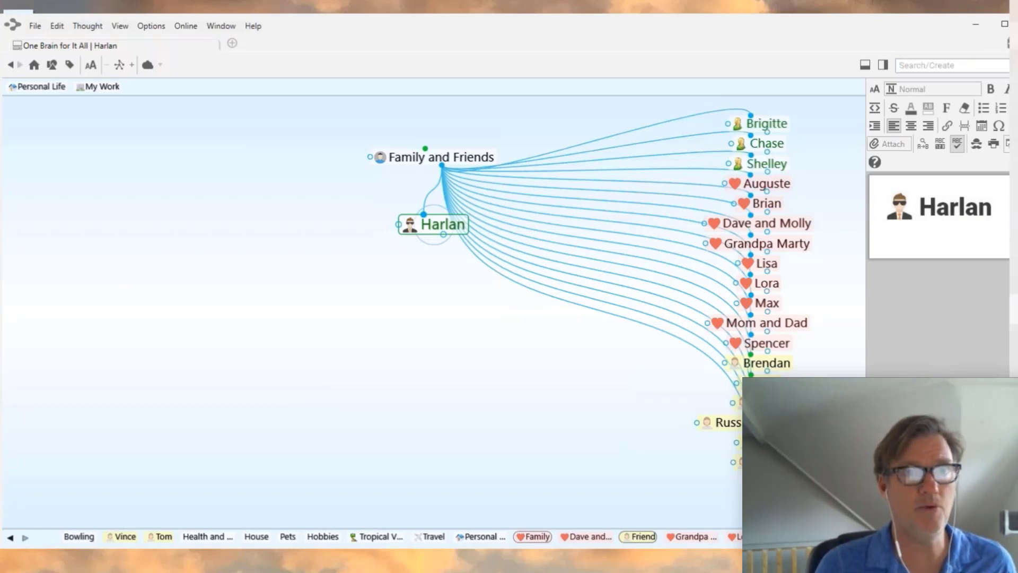
{"action": "left_click", "coordinate": [1014, 123]}
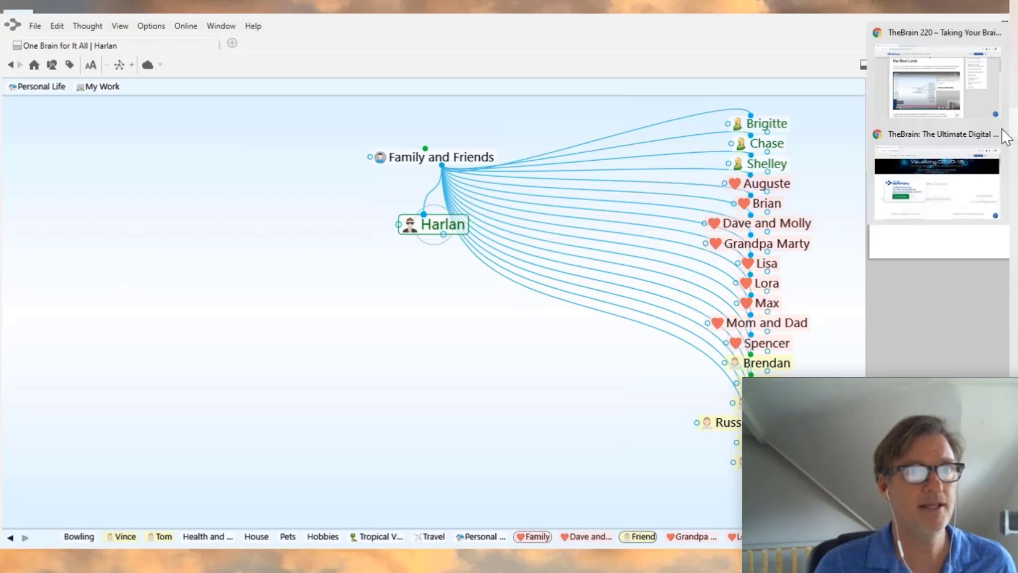
- Search Bing images for Harlan's full name and open his portrait photo
{"action": "left_click", "coordinate": [937, 191]}
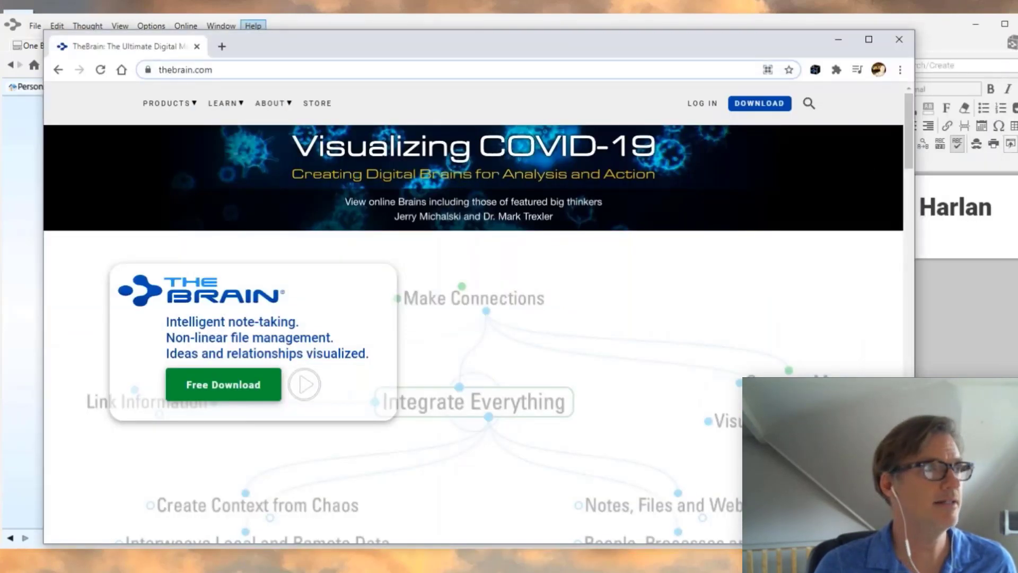
{"action": "left_click", "coordinate": [222, 46]}
{"action": "left_click", "coordinate": [315, 215]}
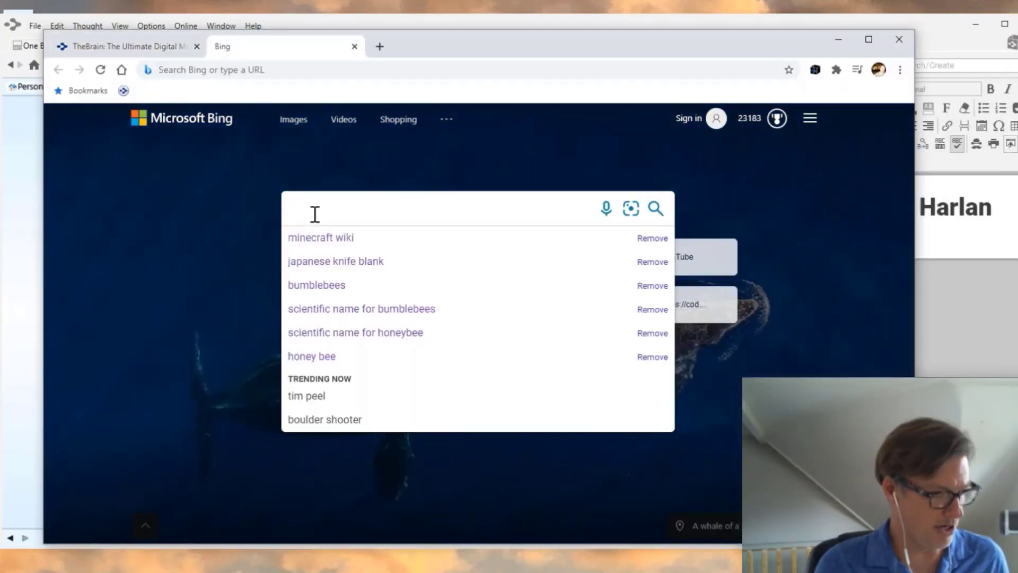
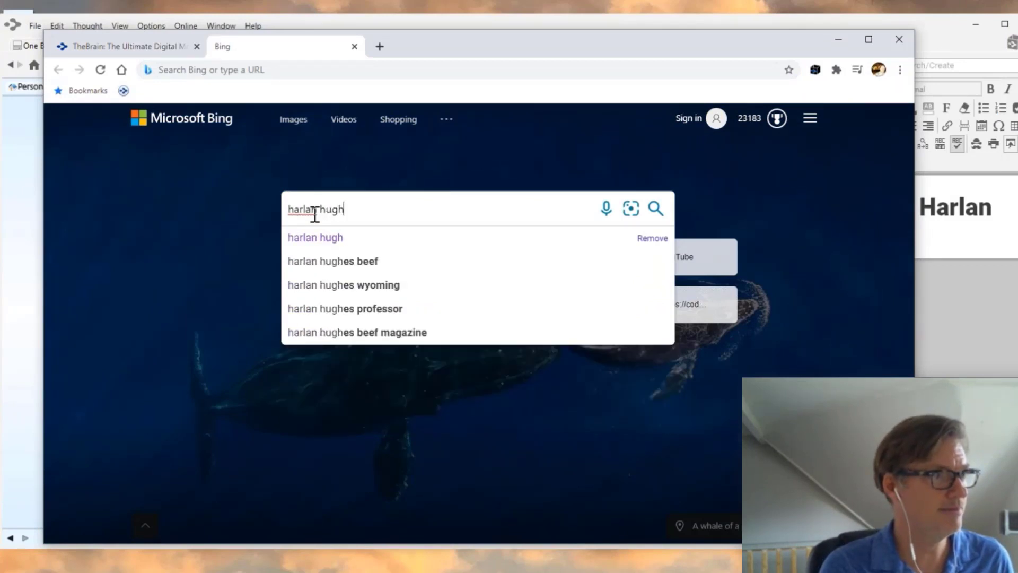
{"action": "key", "text": "Return"}
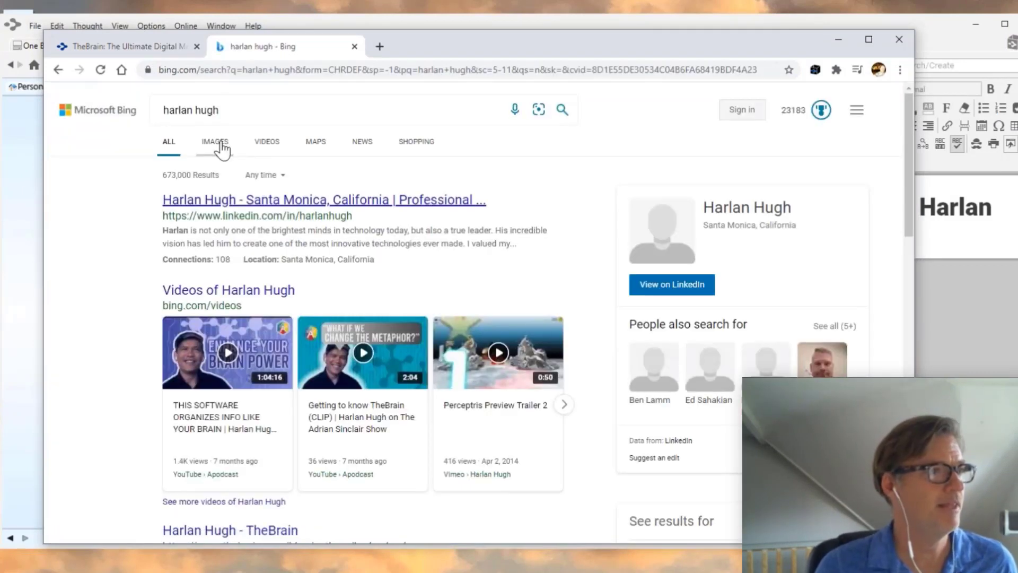
{"action": "left_click", "coordinate": [215, 142]}
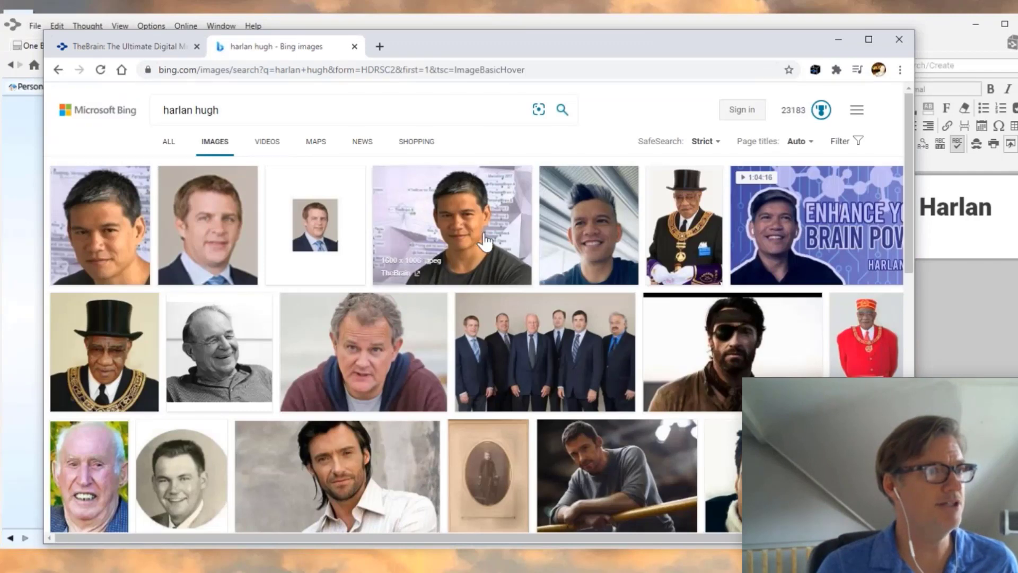
{"action": "left_click", "coordinate": [450, 223]}
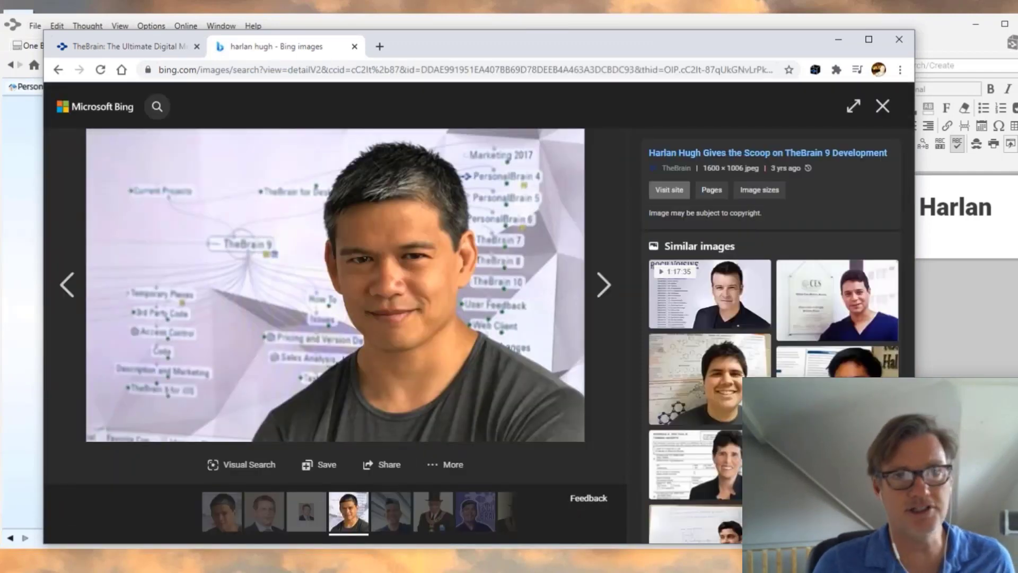
- Copy the portrait photo to the clipboard and minimize the browser
{"action": "right_click", "coordinate": [526, 327]}
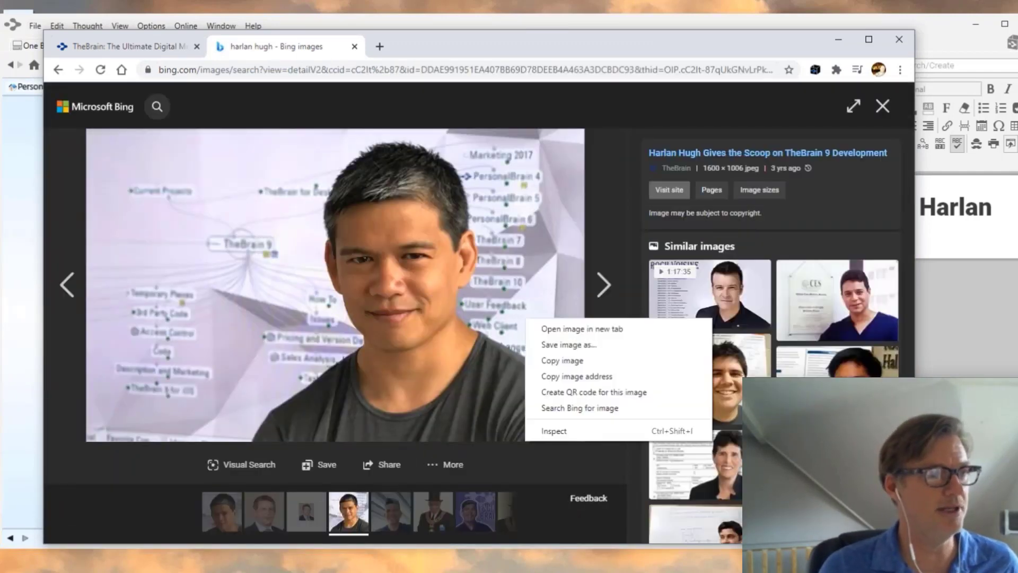
{"action": "left_click", "coordinate": [566, 359]}
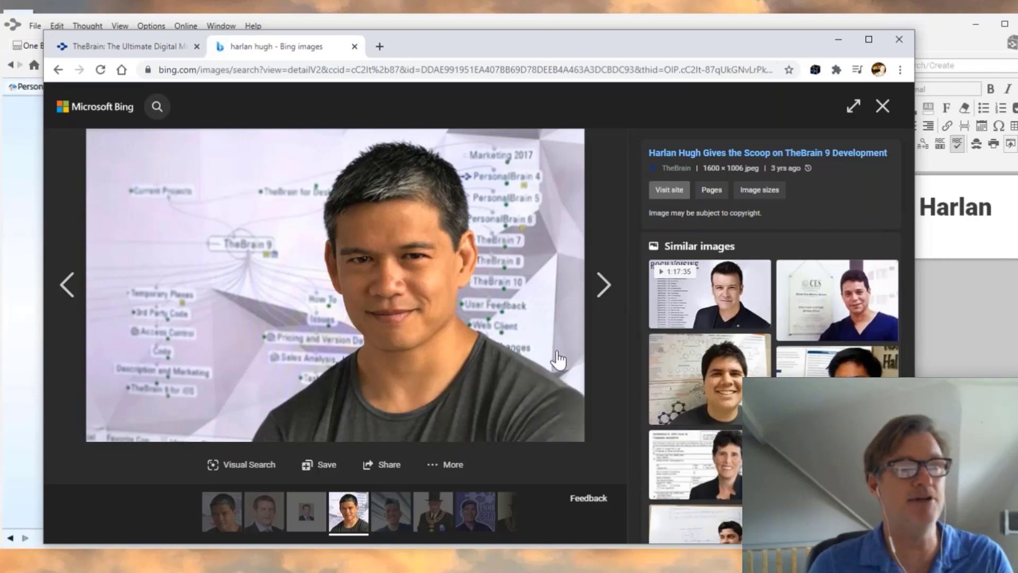
{"action": "left_click", "coordinate": [839, 37]}
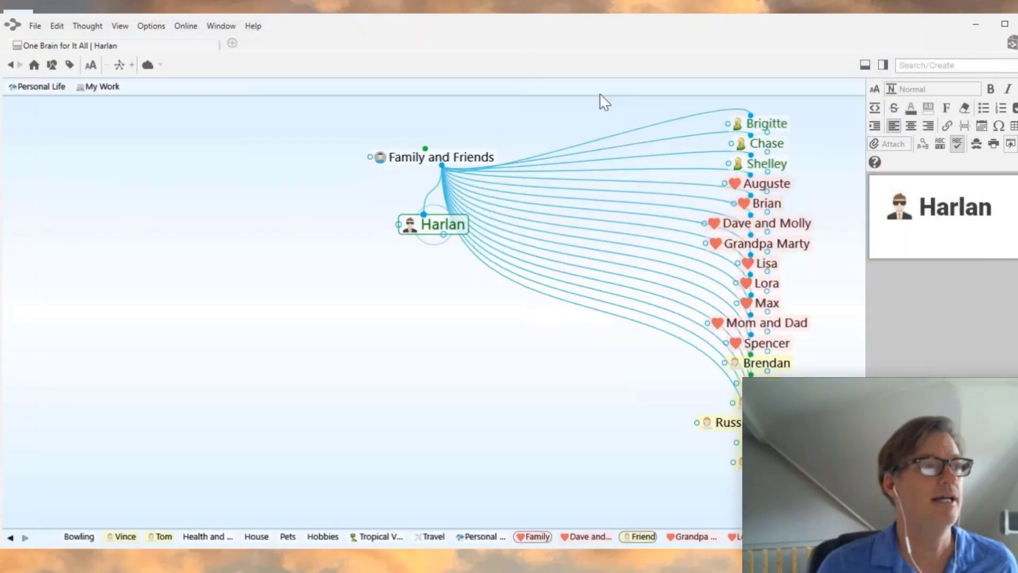
- Paste the copied portrait as Harlan's thought icon, then recentre on Family and Friends
{"action": "right_click", "coordinate": [432, 223]}
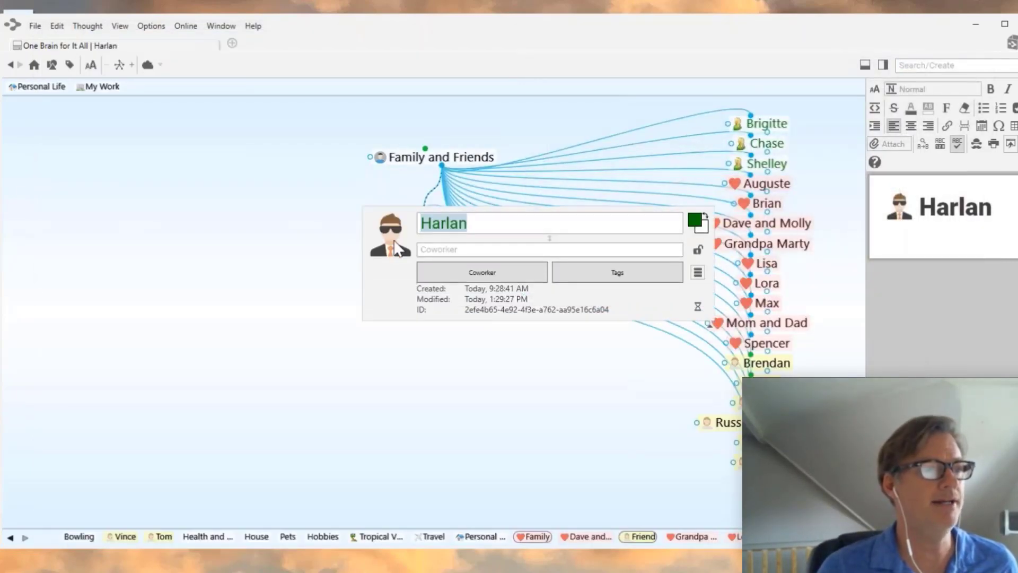
{"action": "right_click", "coordinate": [398, 249]}
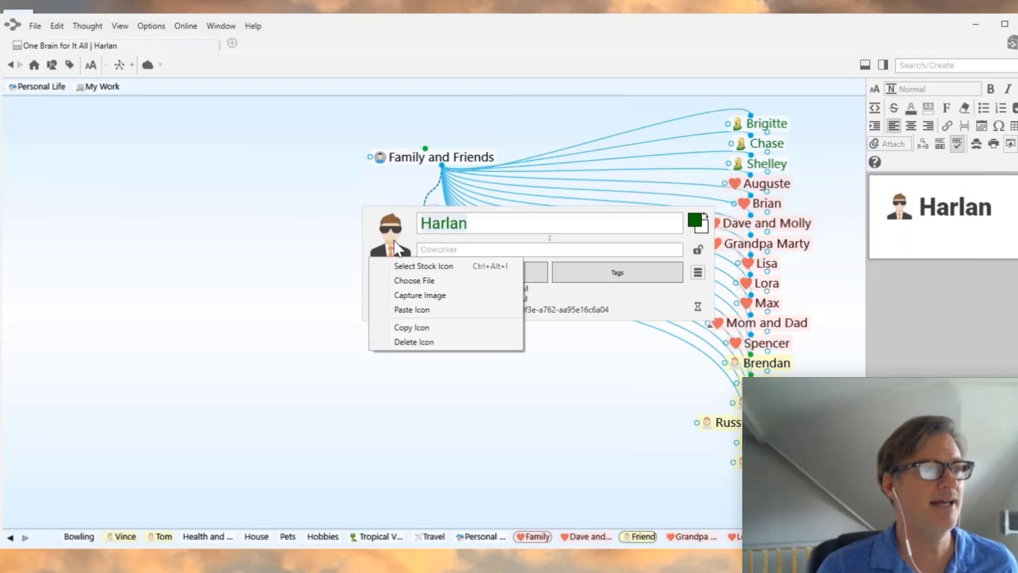
{"action": "left_click", "coordinate": [412, 310]}
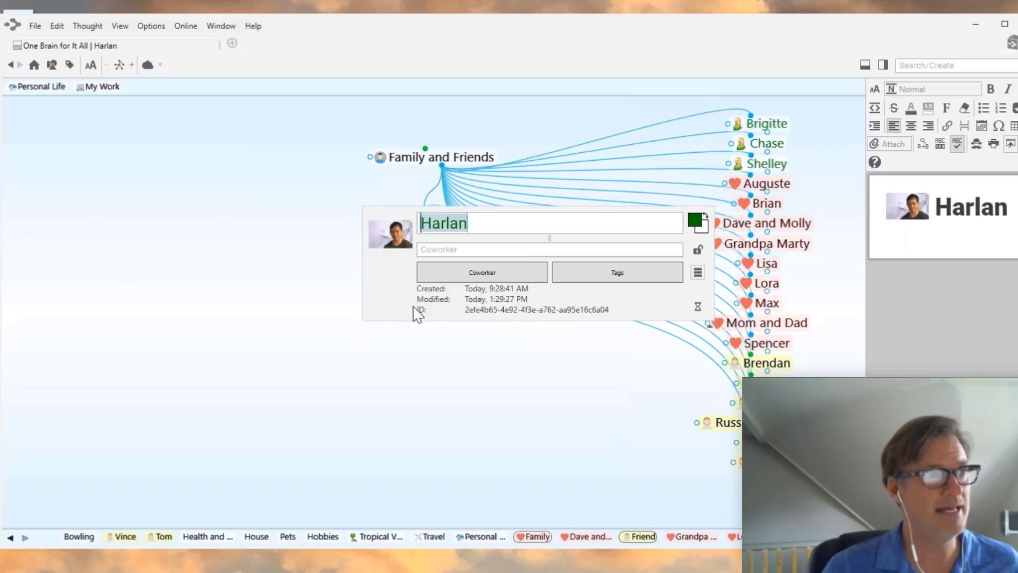
{"action": "left_click", "coordinate": [391, 361]}
{"action": "mouse_move", "coordinate": [409, 224]}
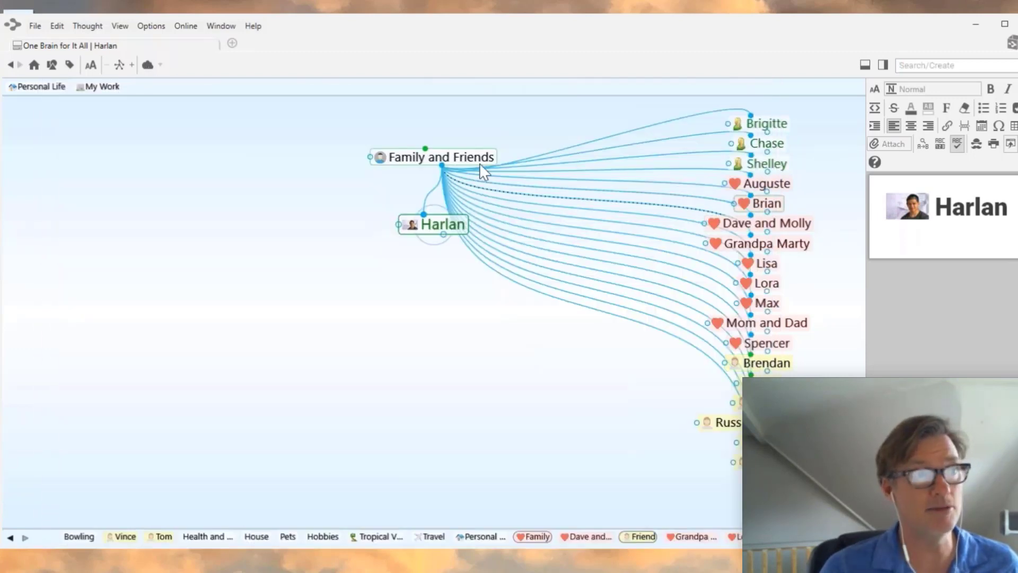
{"action": "left_click", "coordinate": [476, 157]}
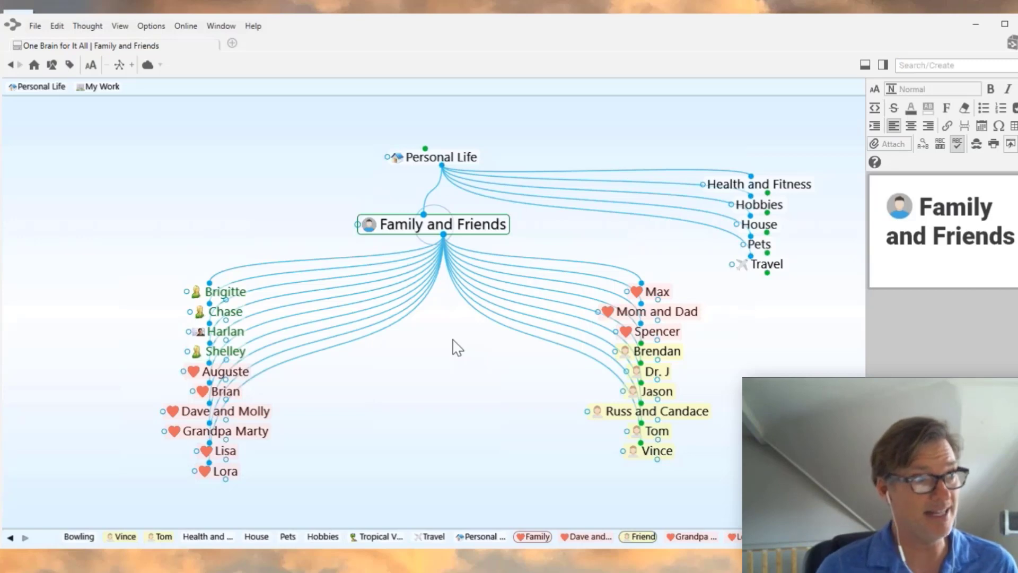
{"action": "mouse_move", "coordinate": [201, 335]}
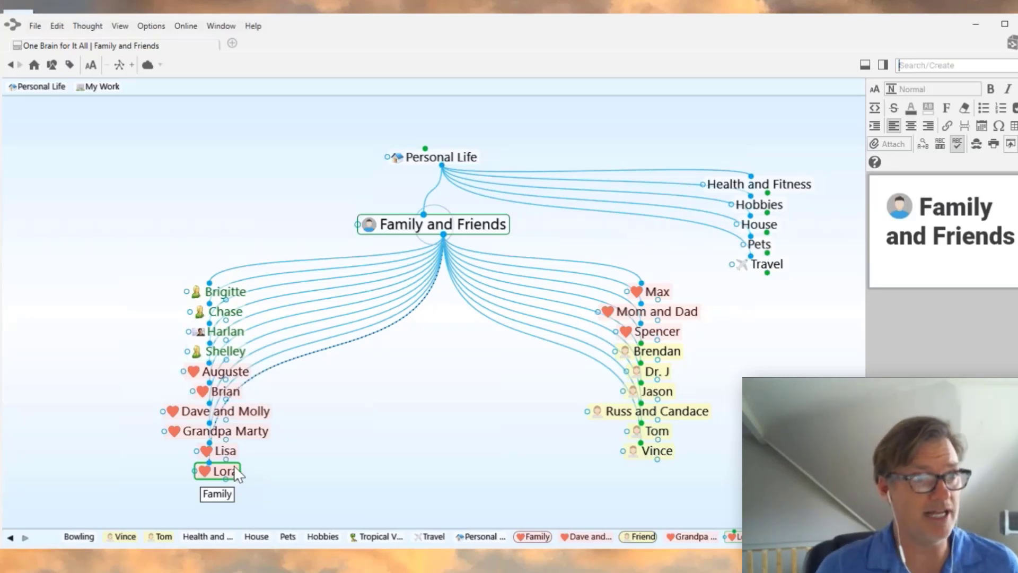
{"action": "right_click", "coordinate": [667, 364]}
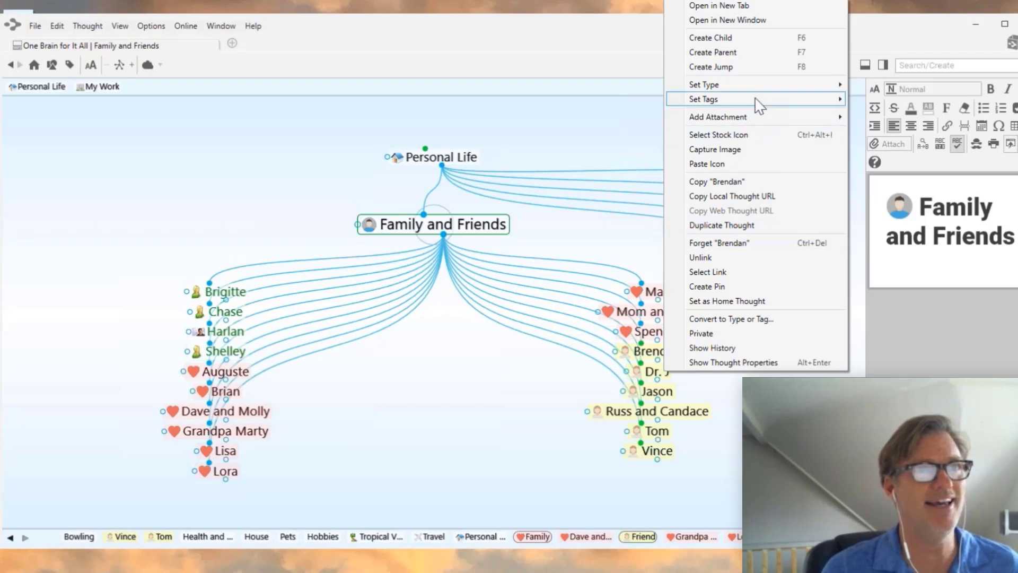
{"action": "mouse_move", "coordinate": [764, 87]}
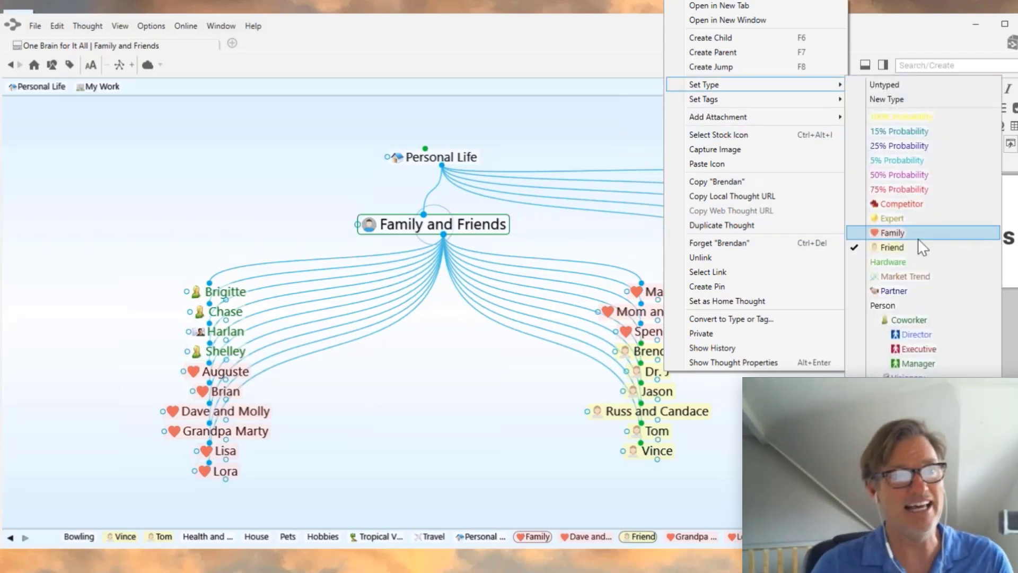
{"action": "left_click", "coordinate": [453, 421]}
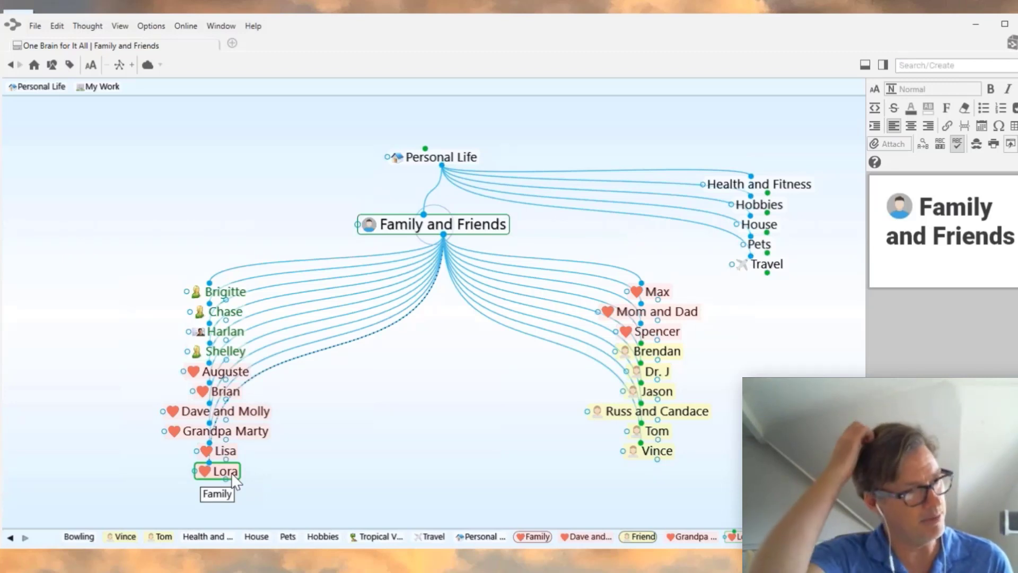
- Create a new tag named Urgent
{"action": "left_click", "coordinate": [69, 65]}
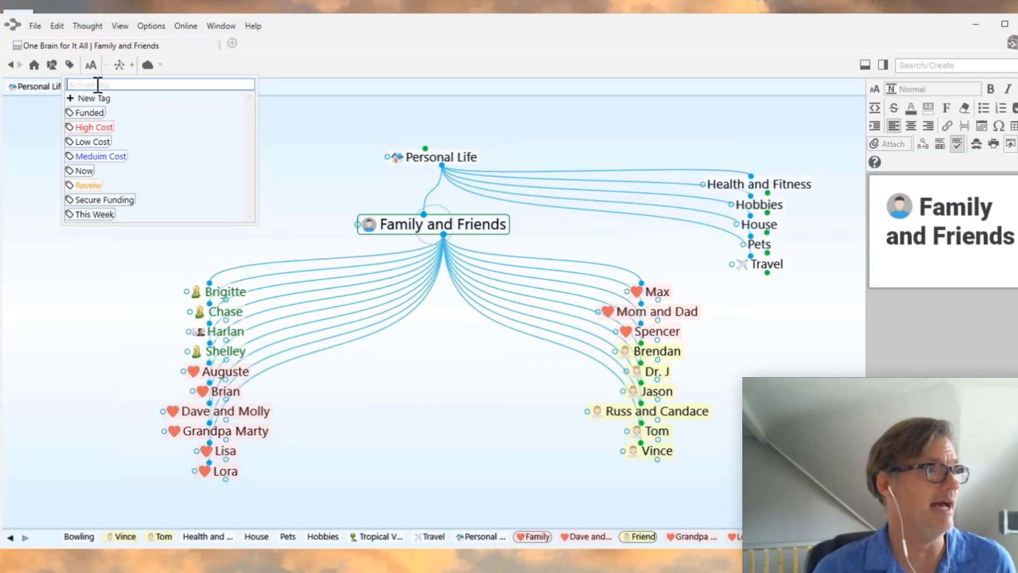
{"action": "type", "text": "Urgent"}
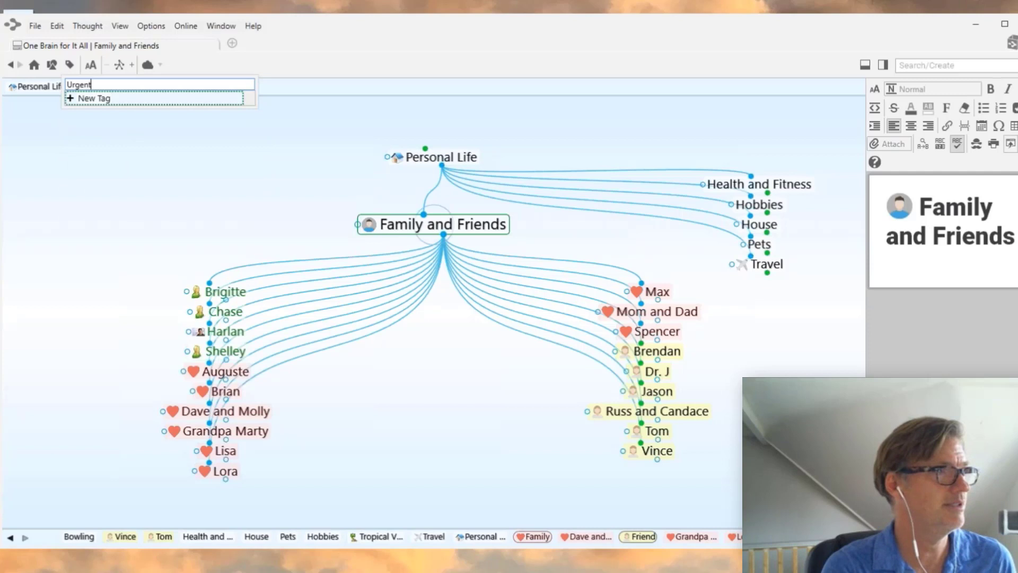
{"action": "key", "text": "Return"}
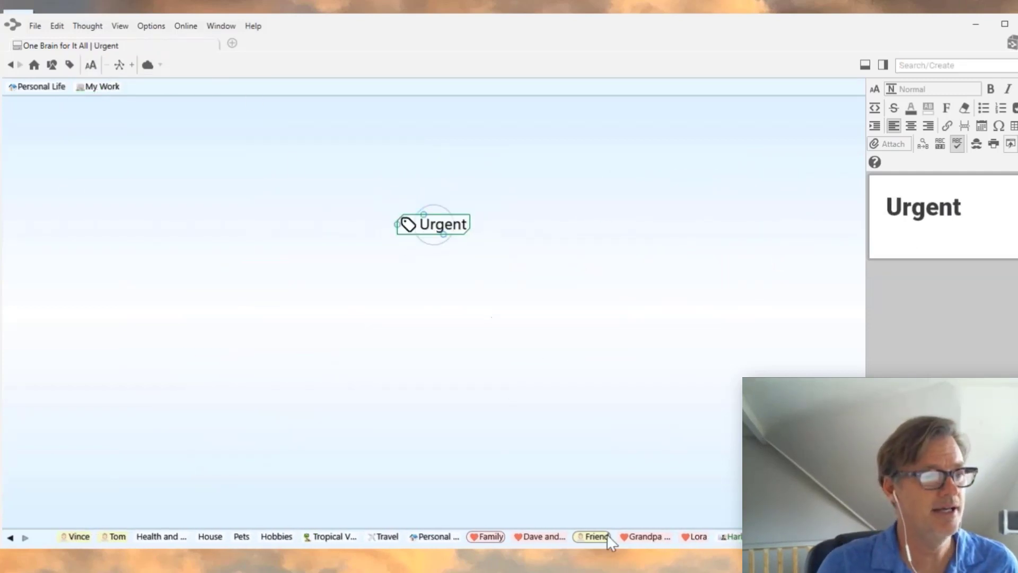
- Recentre on Lora and apply the Urgent tag to her
{"action": "left_click", "coordinate": [696, 537]}
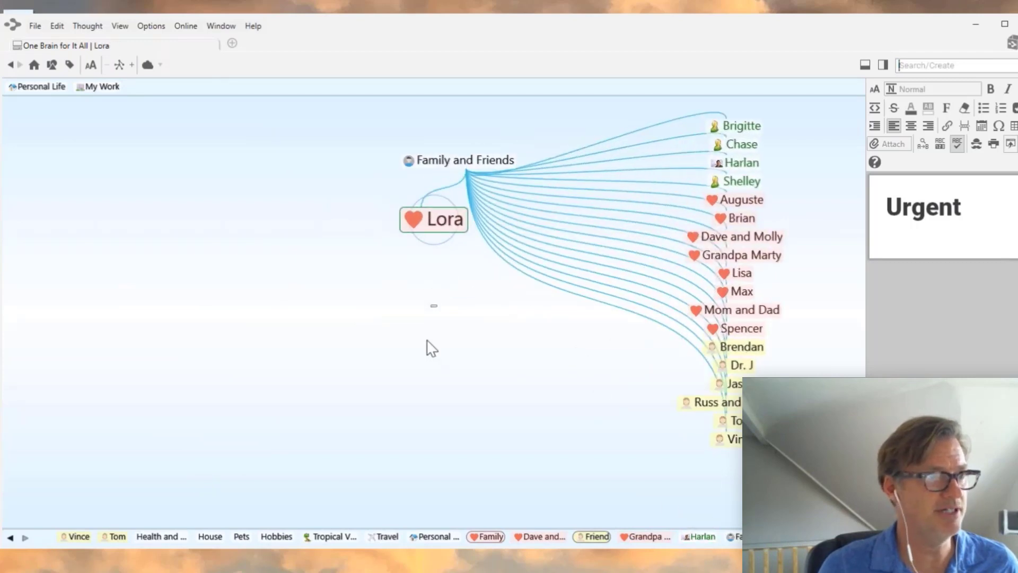
{"action": "right_click", "coordinate": [437, 222]}
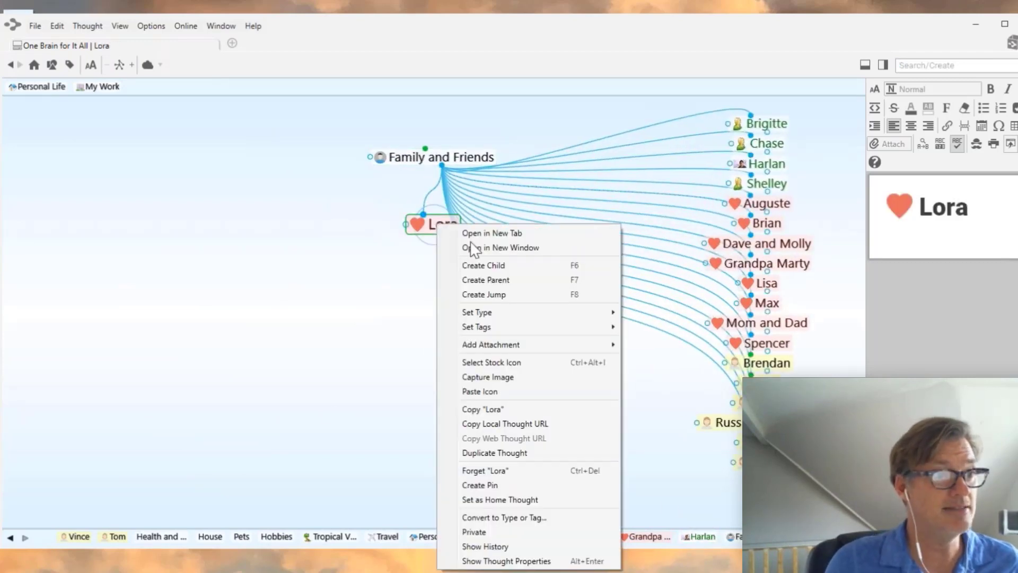
{"action": "mouse_move", "coordinate": [531, 329]}
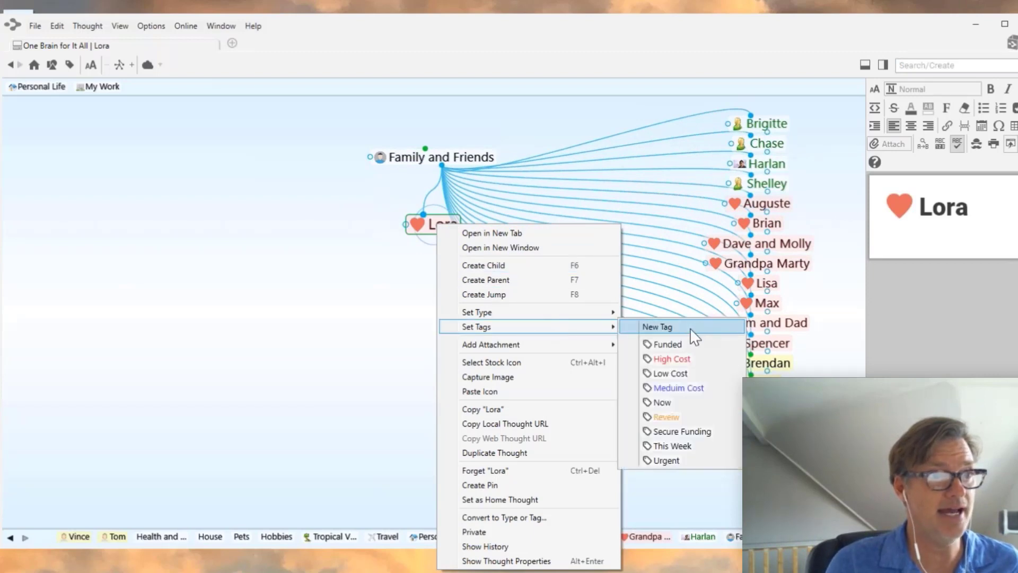
{"action": "left_click", "coordinate": [673, 469]}
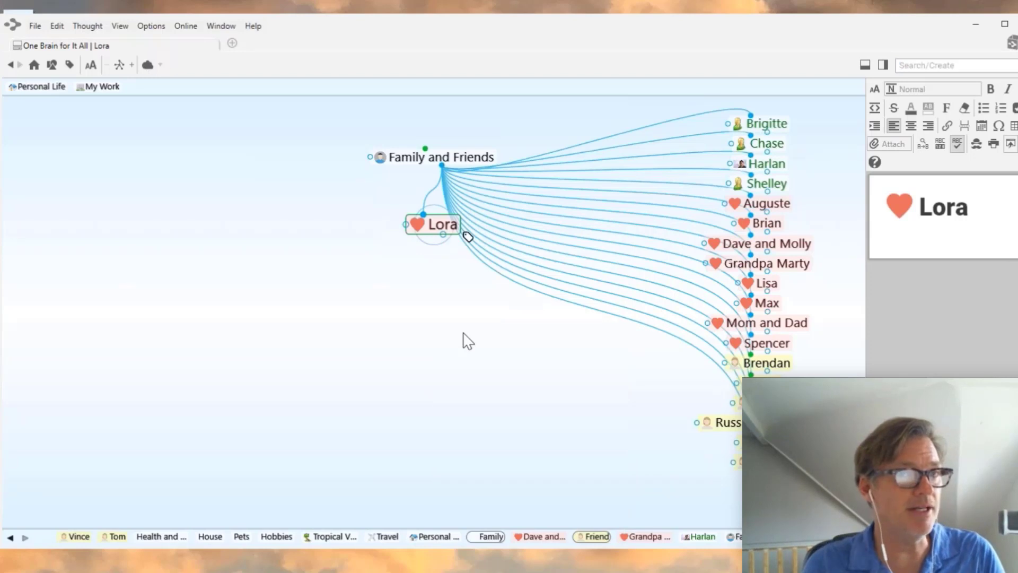
- Add the note 'Need to get a gift by Friday....' to Lora, then recentre on Family and Friends
{"action": "mouse_move", "coordinate": [455, 222]}
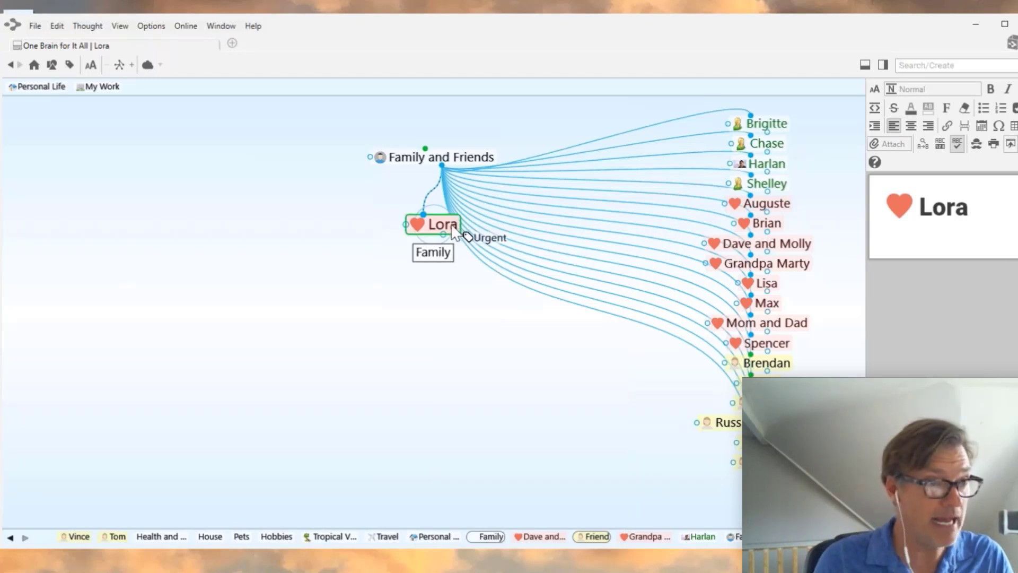
{"action": "left_click", "coordinate": [921, 244]}
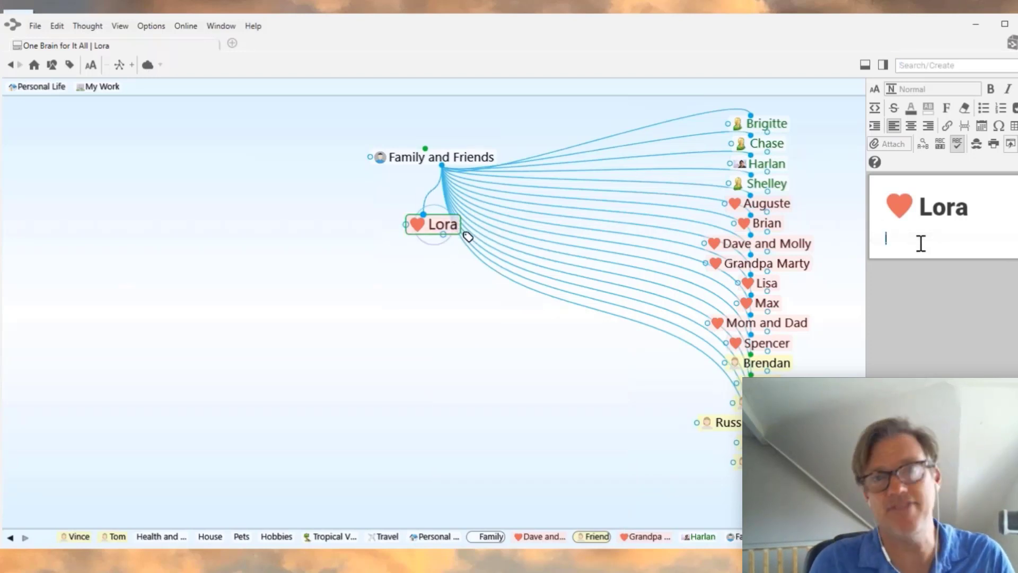
{"action": "type", "text": "Neet"}
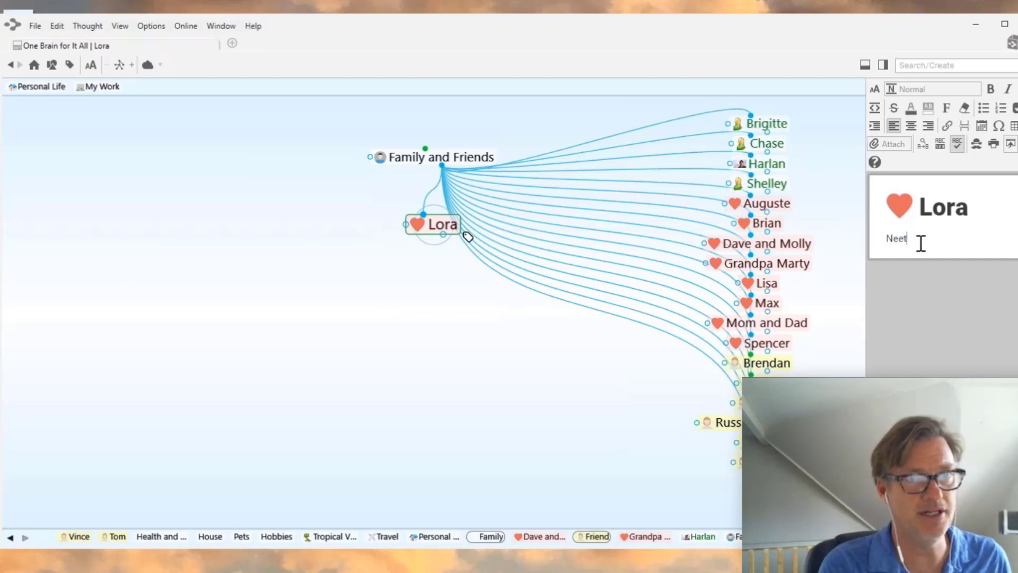
{"action": "key", "text": "BackSpace"}
{"action": "type", "text": "d to get "}
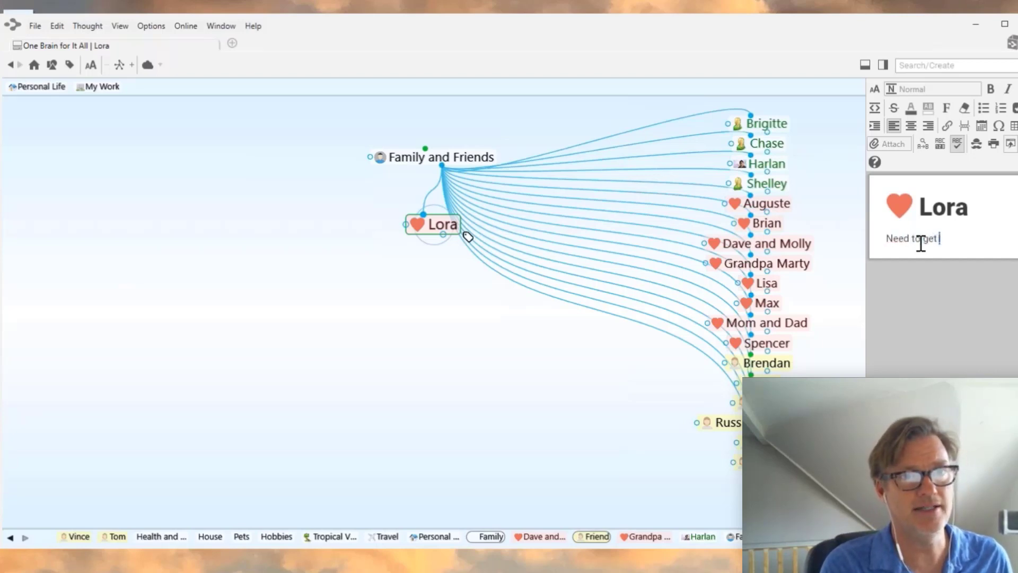
{"action": "type", "text": "a g"}
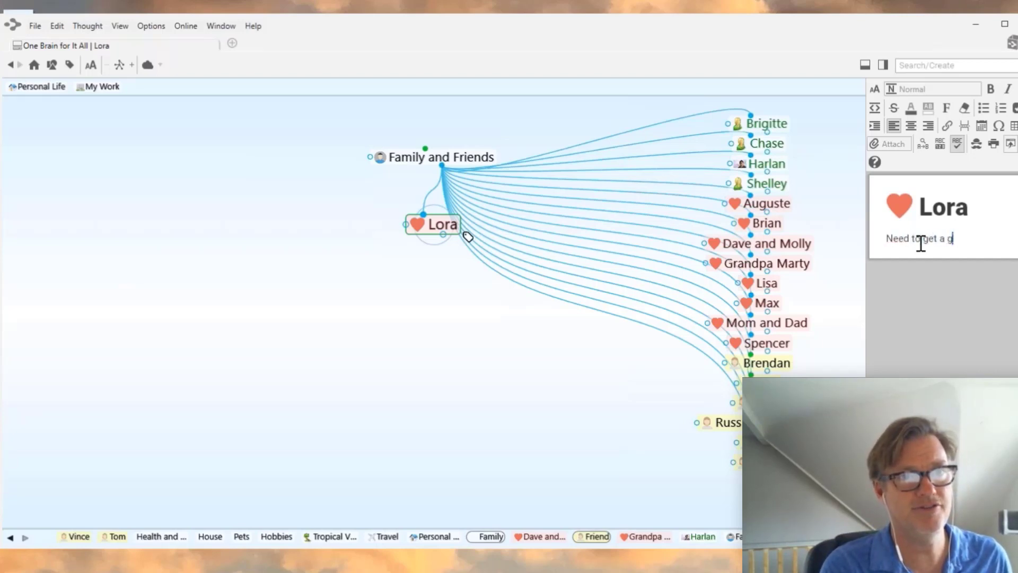
{"action": "type", "text": "ift by"}
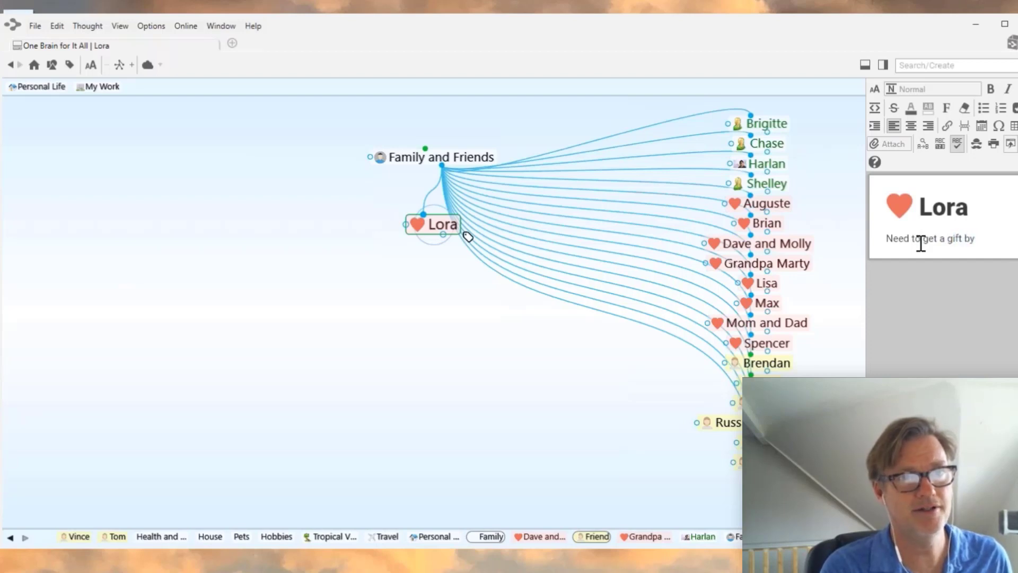
{"action": "type", "text": " Friday...."}
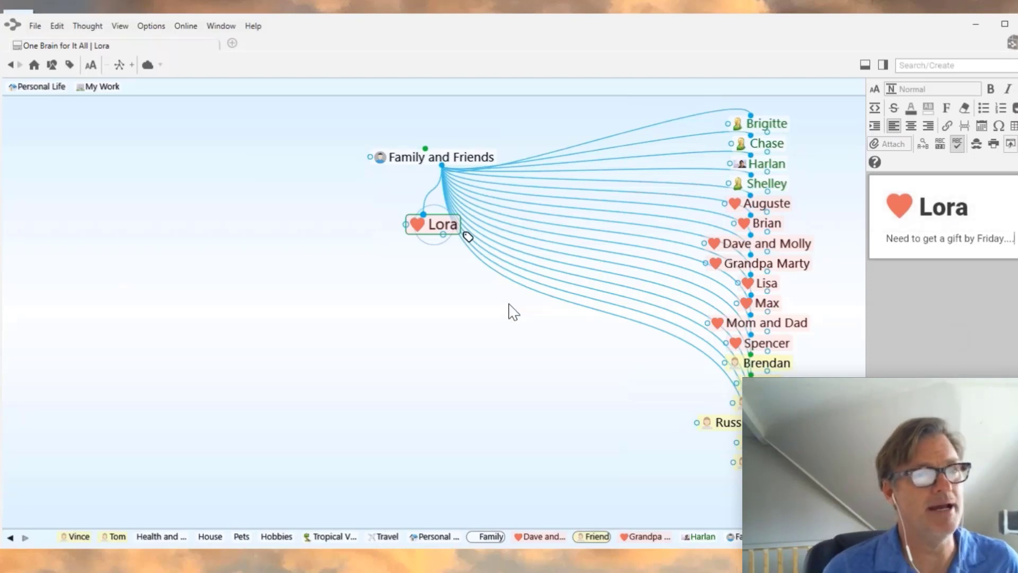
{"action": "left_click", "coordinate": [451, 161]}
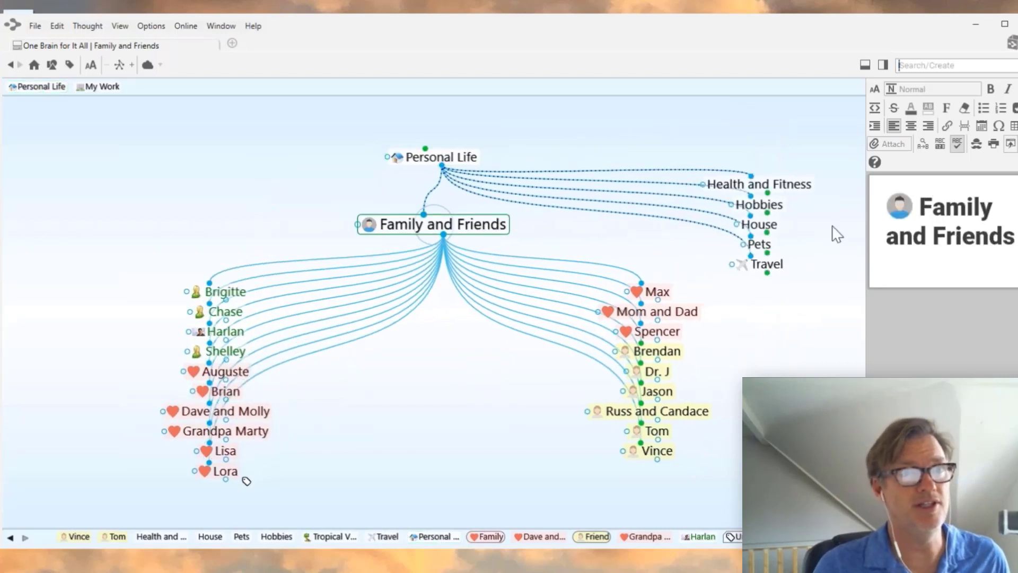
- Go to Vets under Pets, tag it Urgent and High Cost, then return to Pets
{"action": "left_click", "coordinate": [753, 242]}
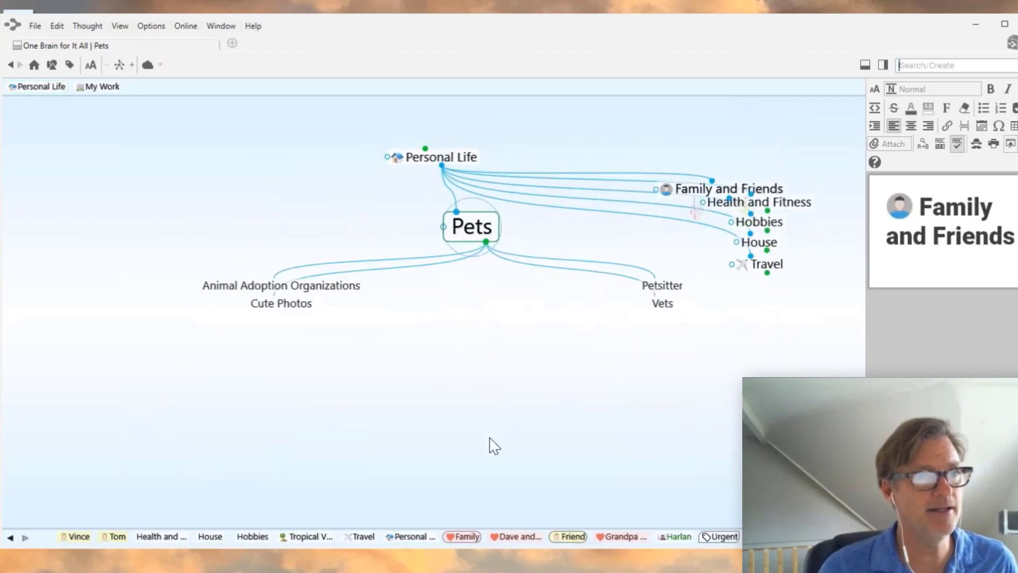
{"action": "left_click", "coordinate": [648, 312]}
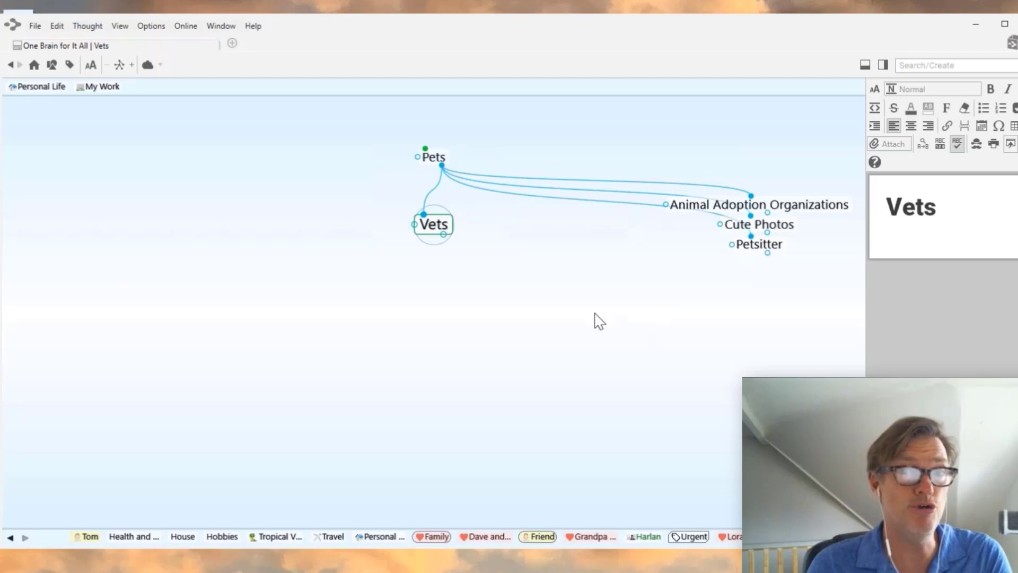
{"action": "right_click", "coordinate": [434, 233]}
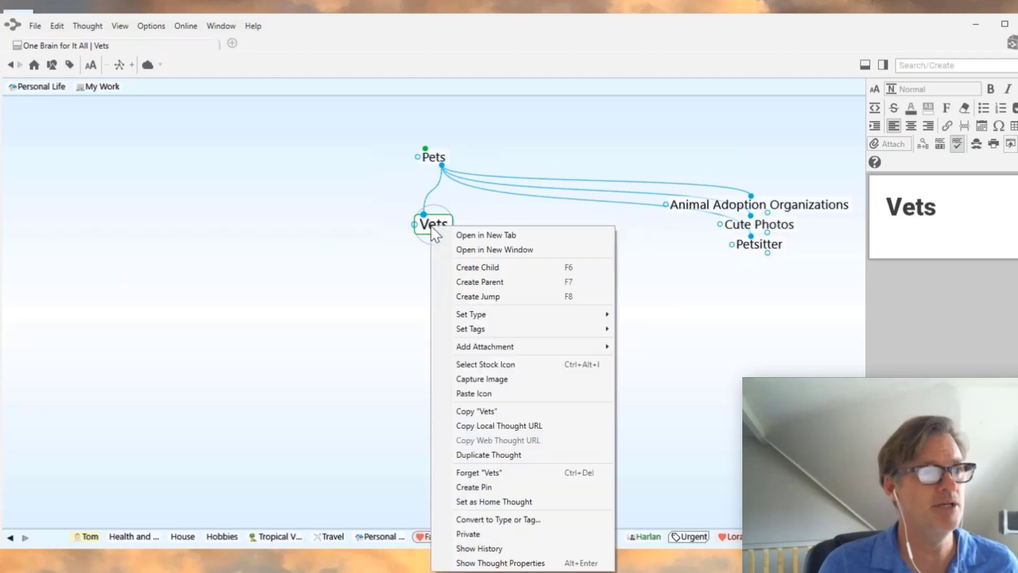
{"action": "mouse_move", "coordinate": [498, 334]}
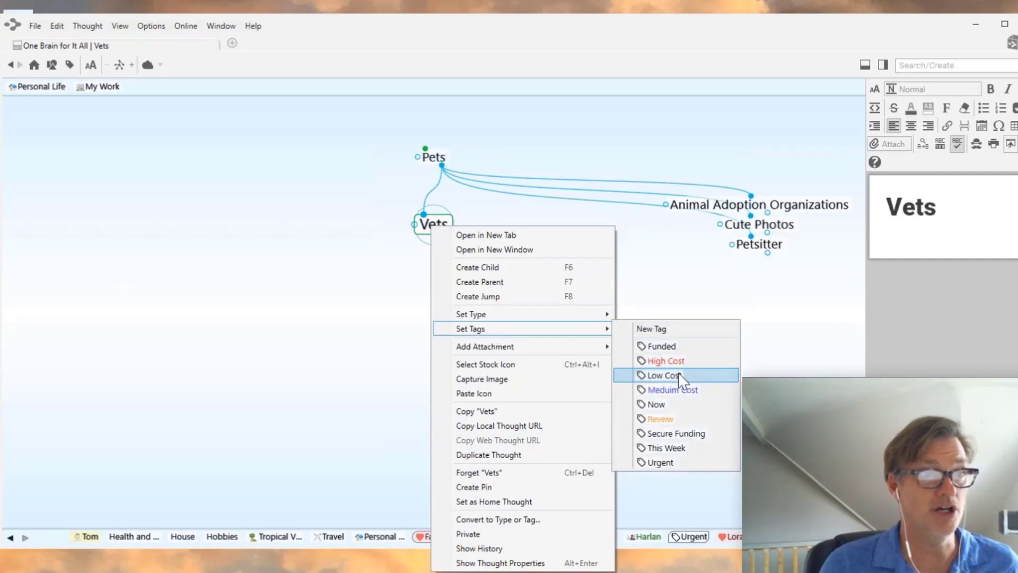
{"action": "left_click", "coordinate": [668, 463]}
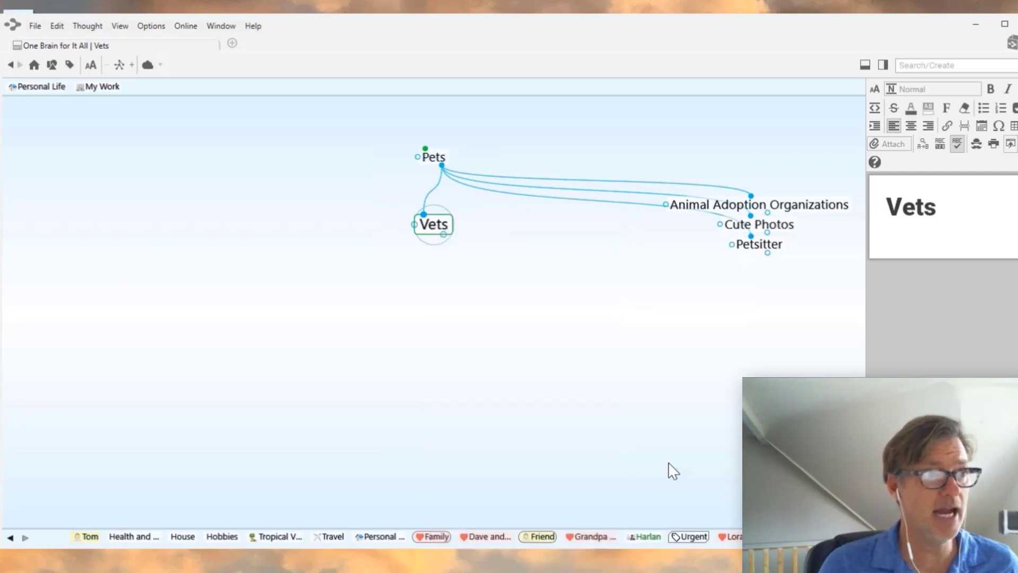
{"action": "right_click", "coordinate": [445, 229]}
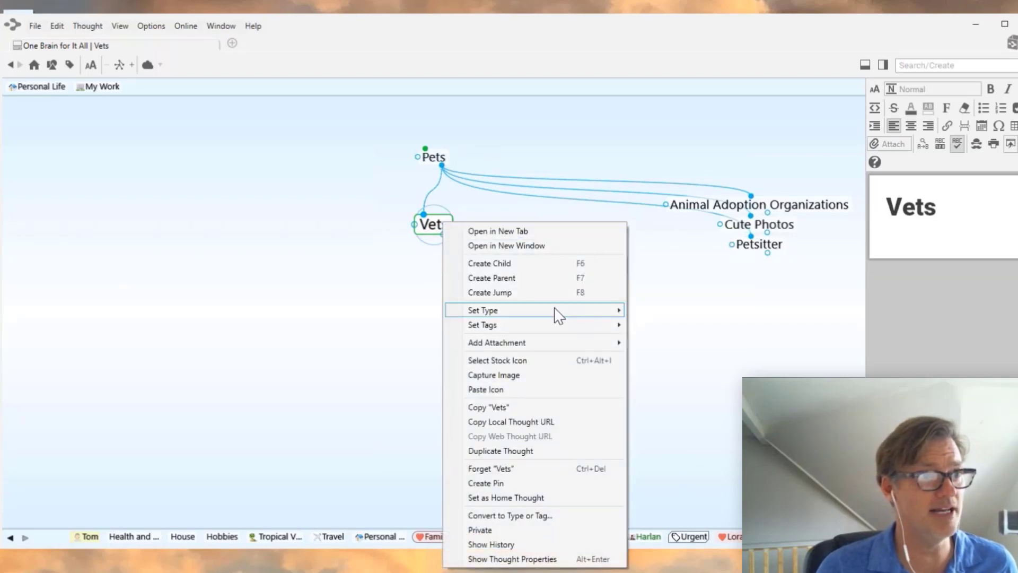
{"action": "mouse_move", "coordinate": [557, 314]}
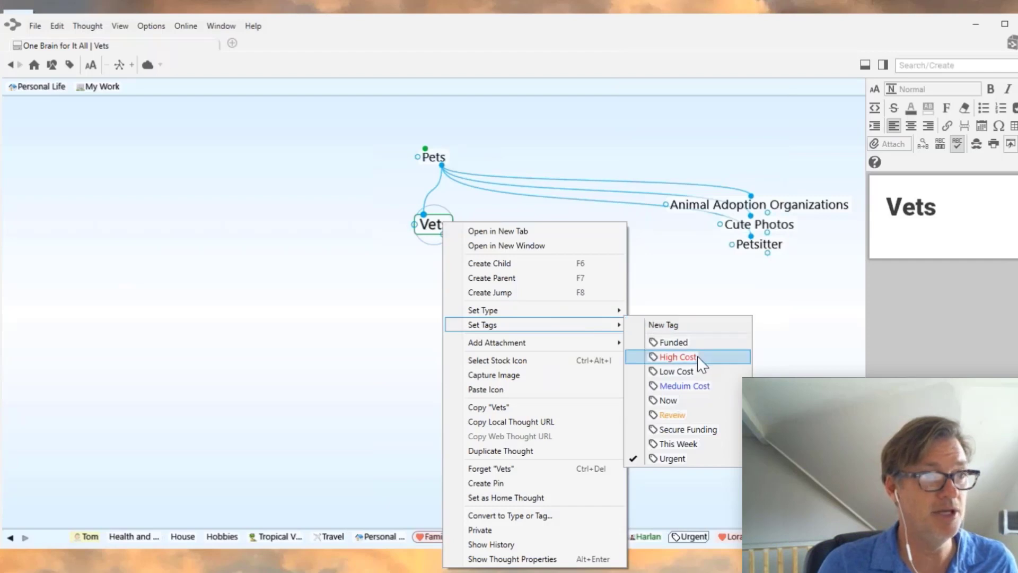
{"action": "left_click", "coordinate": [697, 360]}
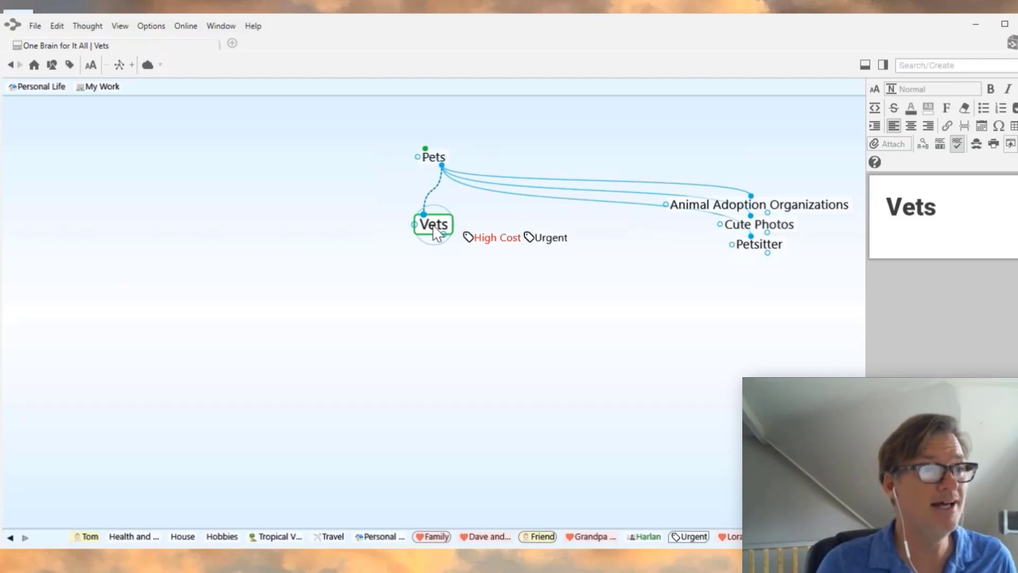
{"action": "left_click", "coordinate": [440, 157]}
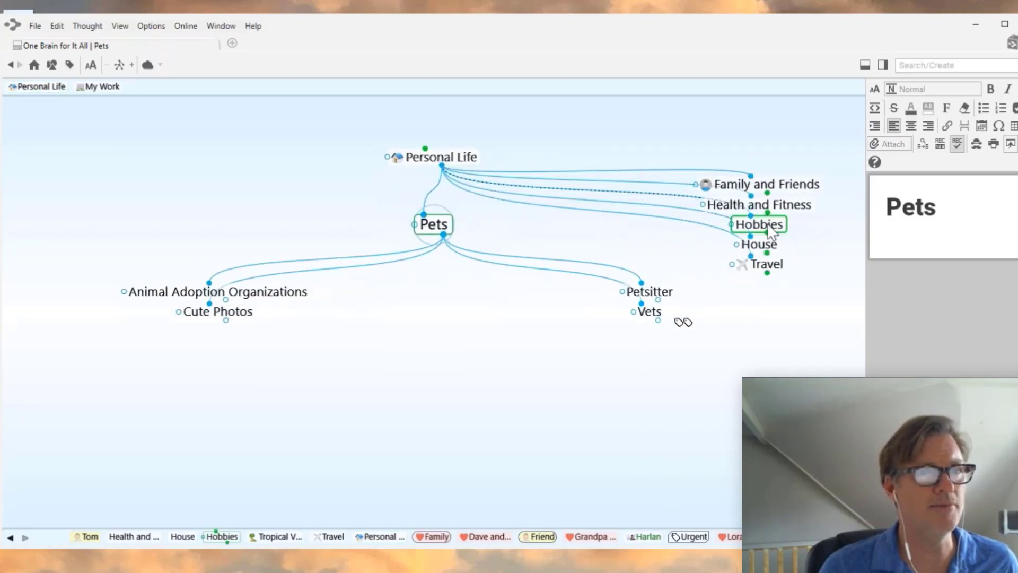
- Navigate Hobbies > Technology > Computers and open the Computers properties
{"action": "left_click", "coordinate": [769, 225]}
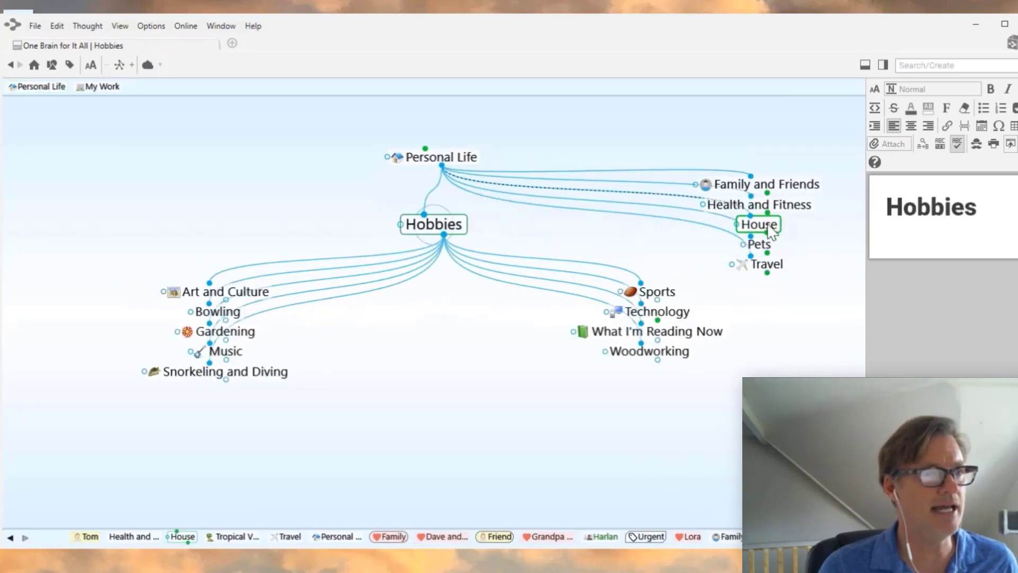
{"action": "left_click", "coordinate": [675, 314]}
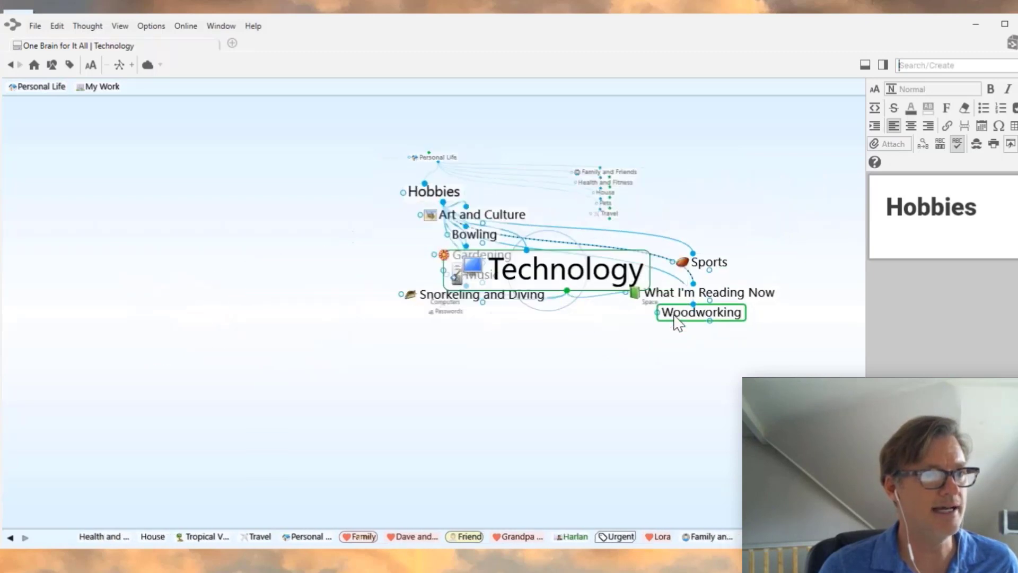
{"action": "left_click", "coordinate": [234, 291]}
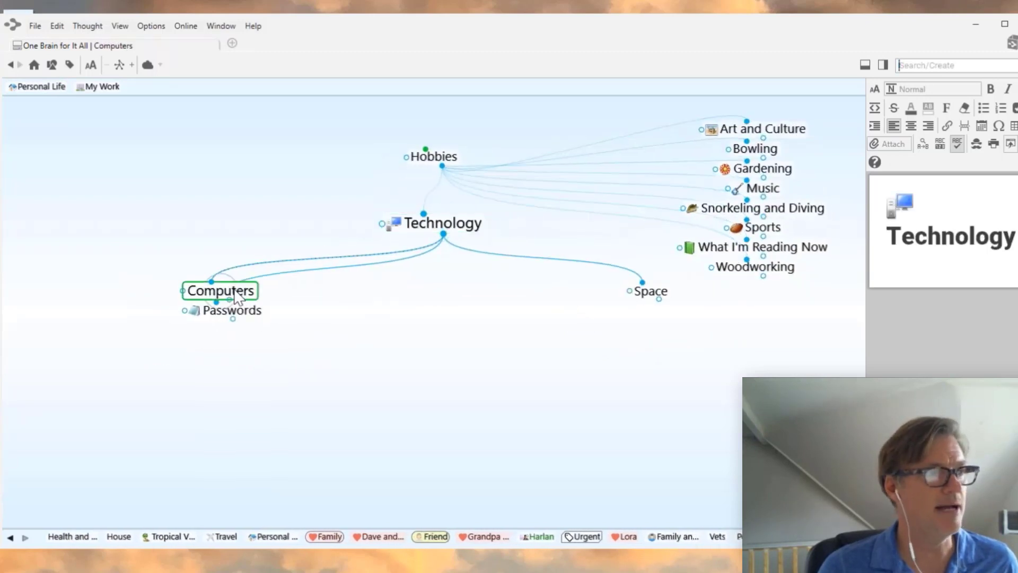
{"action": "right_click", "coordinate": [460, 235]}
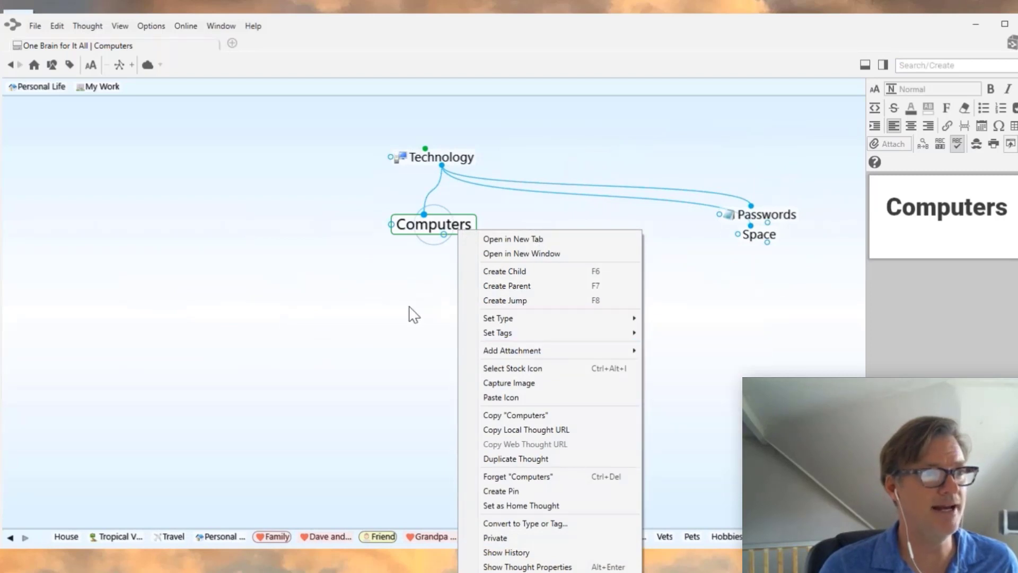
{"action": "left_click", "coordinate": [414, 315]}
{"action": "left_click", "coordinate": [432, 233]}
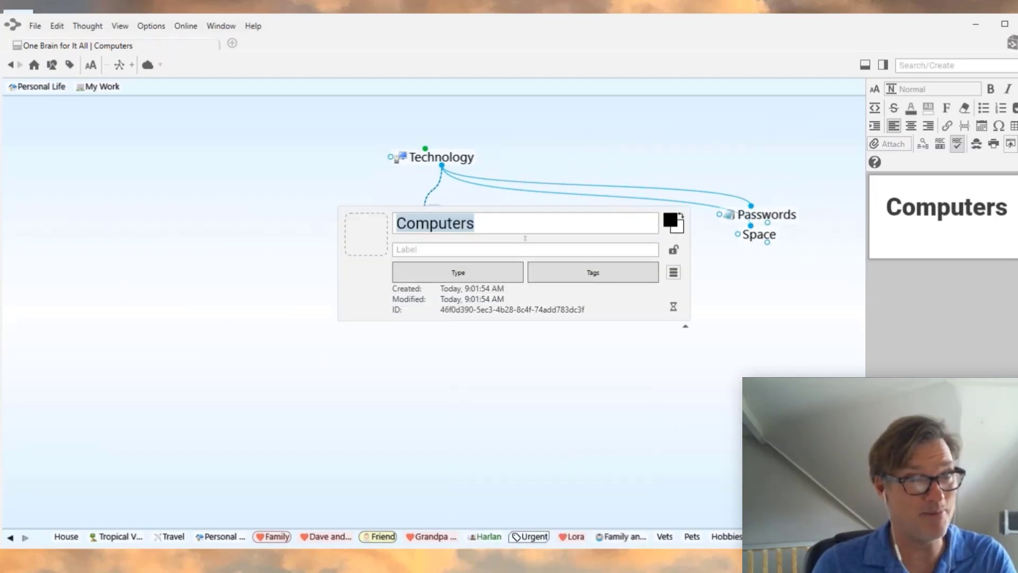
- Tag Computers as Low Cost and Urgent, then go back up to Hobbies
{"action": "left_click", "coordinate": [614, 277]}
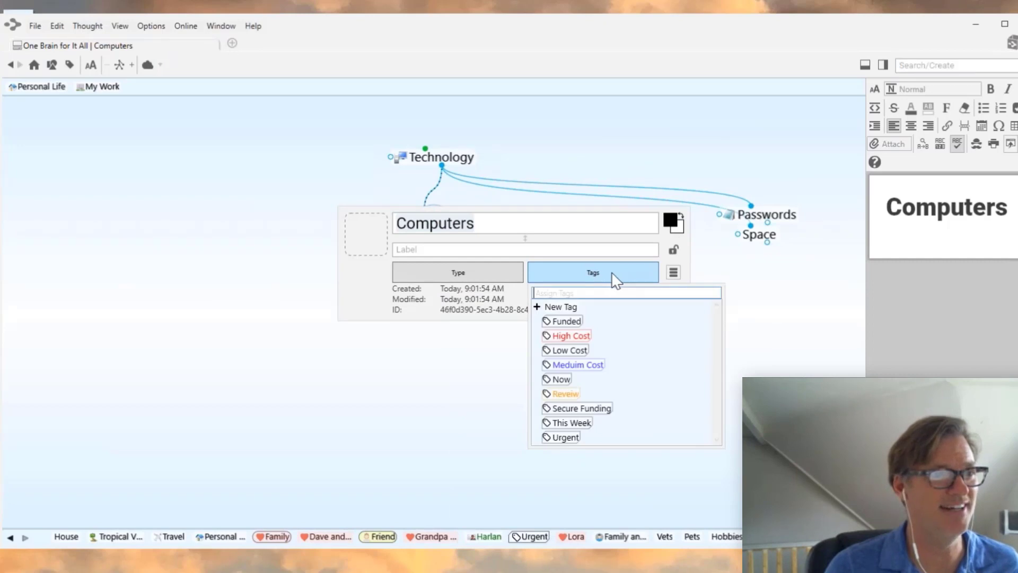
{"action": "left_click_drag", "start_coordinate": [573, 352], "coordinate": [544, 355]}
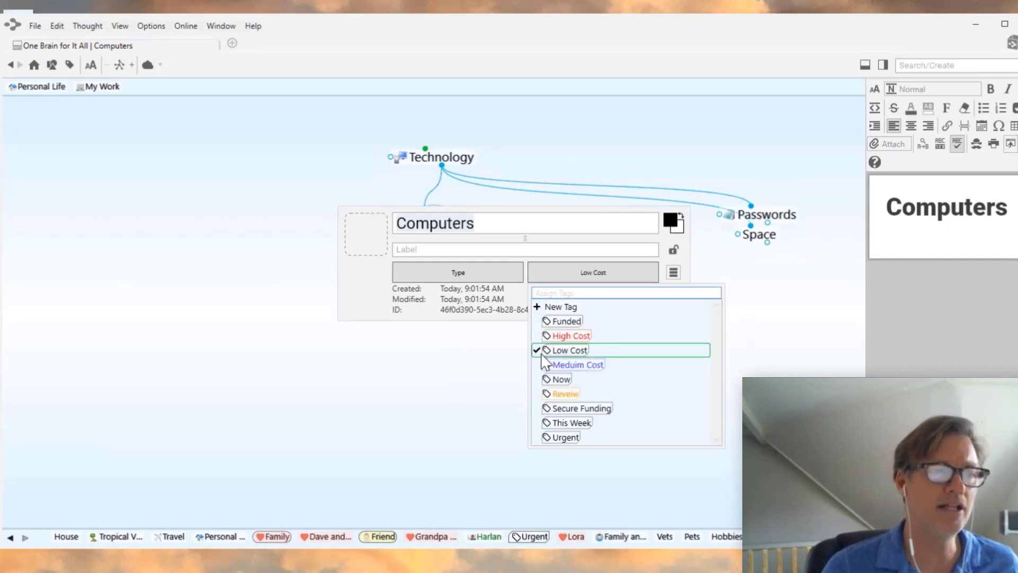
{"action": "left_click", "coordinate": [546, 438]}
{"action": "left_click", "coordinate": [478, 459]}
{"action": "left_click", "coordinate": [480, 460]}
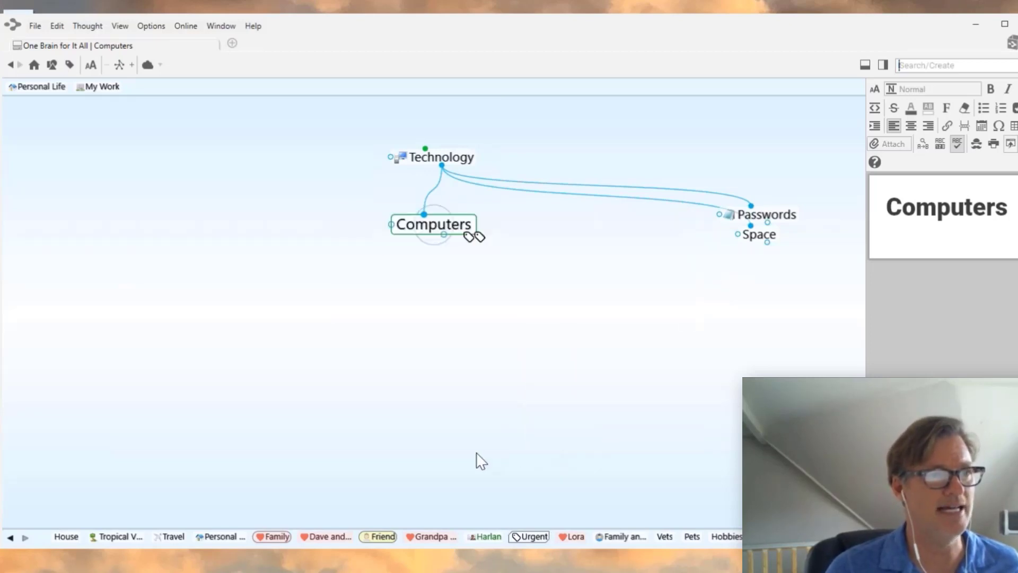
{"action": "left_click", "coordinate": [431, 167]}
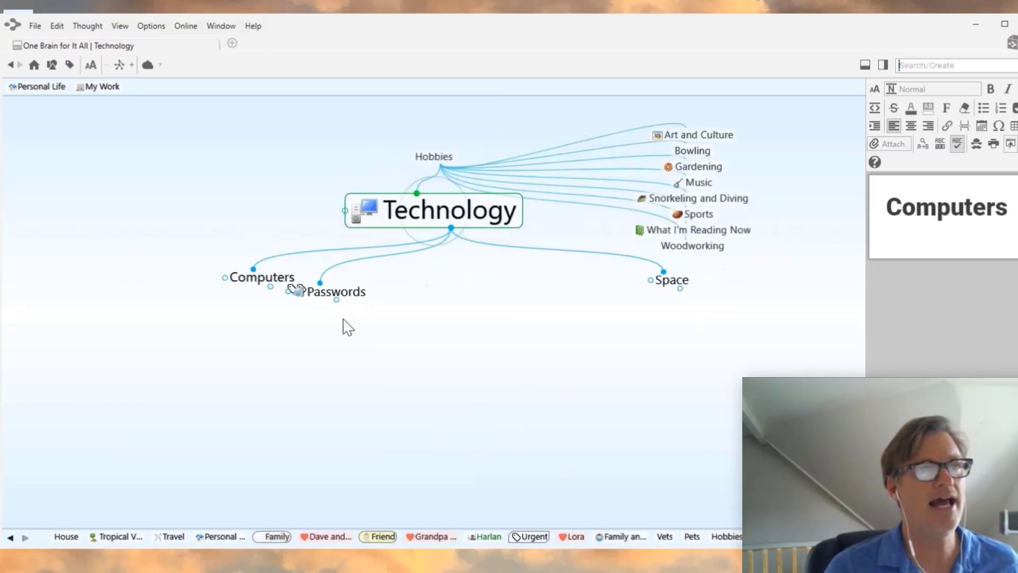
{"action": "left_click", "coordinate": [434, 157]}
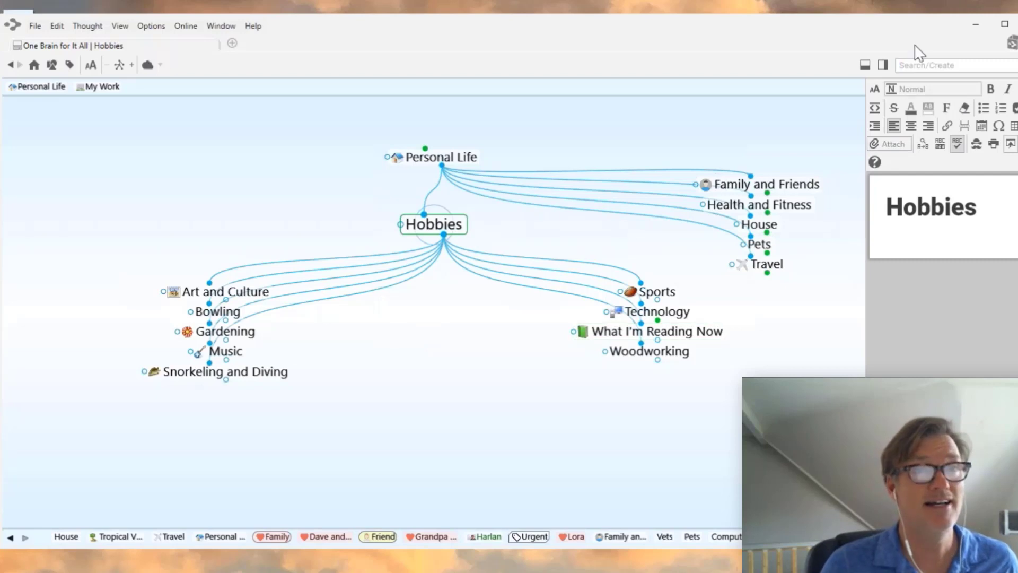
- Search 'ur' and jump to the Urgent tag listing Lora, Computers and Vets
{"action": "left_click", "coordinate": [921, 65]}
{"action": "type", "text": "ur"}
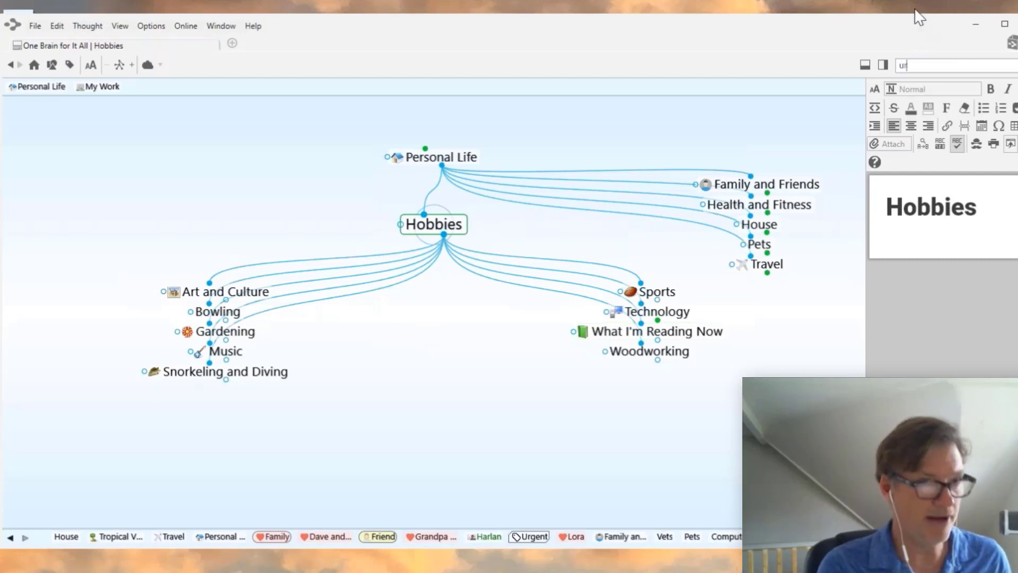
{"action": "left_click", "coordinate": [738, 131]}
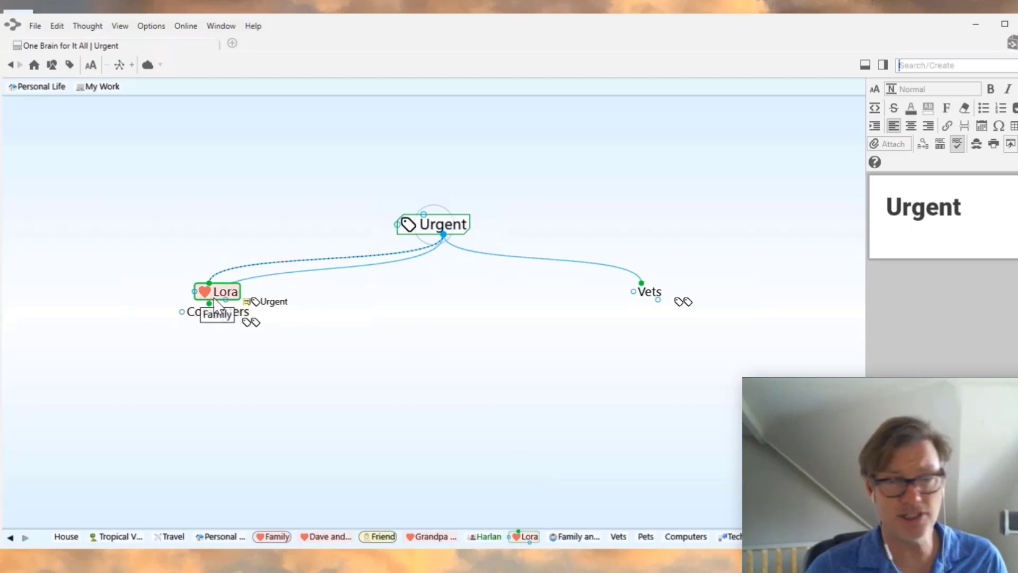
{"action": "right_click", "coordinate": [404, 234]}
- Set the stock 'target' icon on the Urgent tag, then open Computers to see it
{"action": "left_click", "coordinate": [390, 235]}
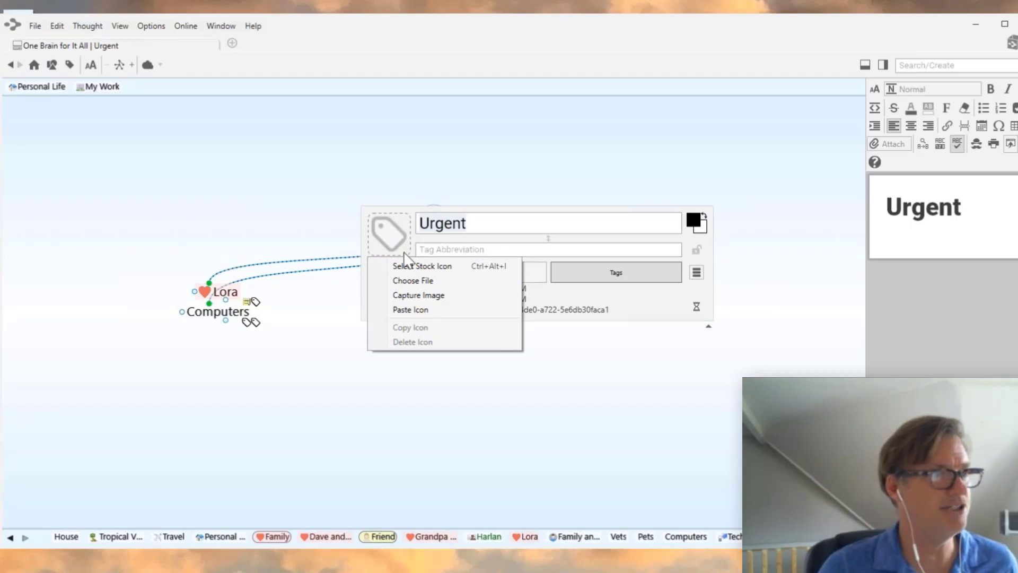
{"action": "left_click", "coordinate": [416, 271]}
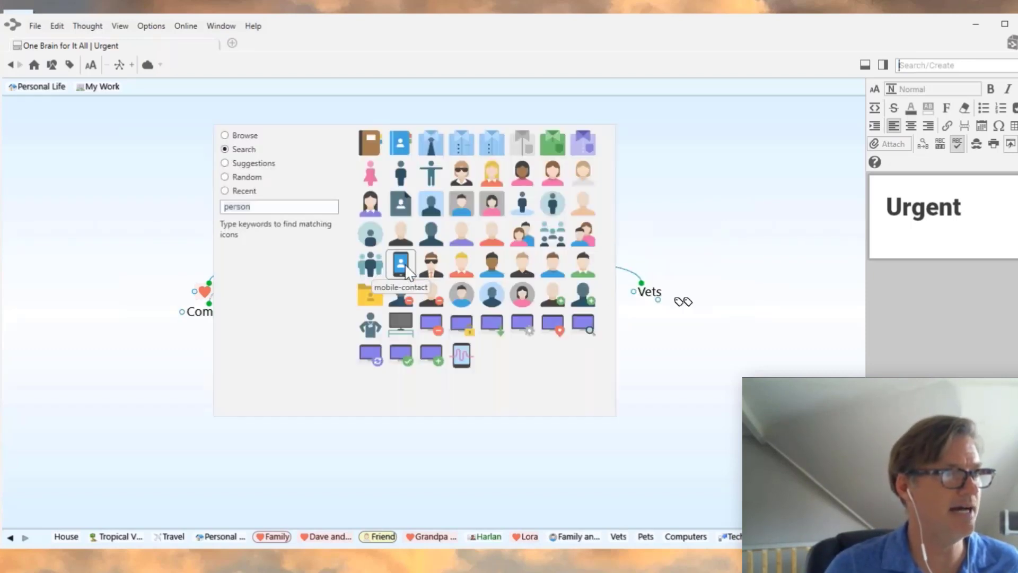
{"action": "left_click_drag", "start_coordinate": [266, 207], "coordinate": [187, 207]}
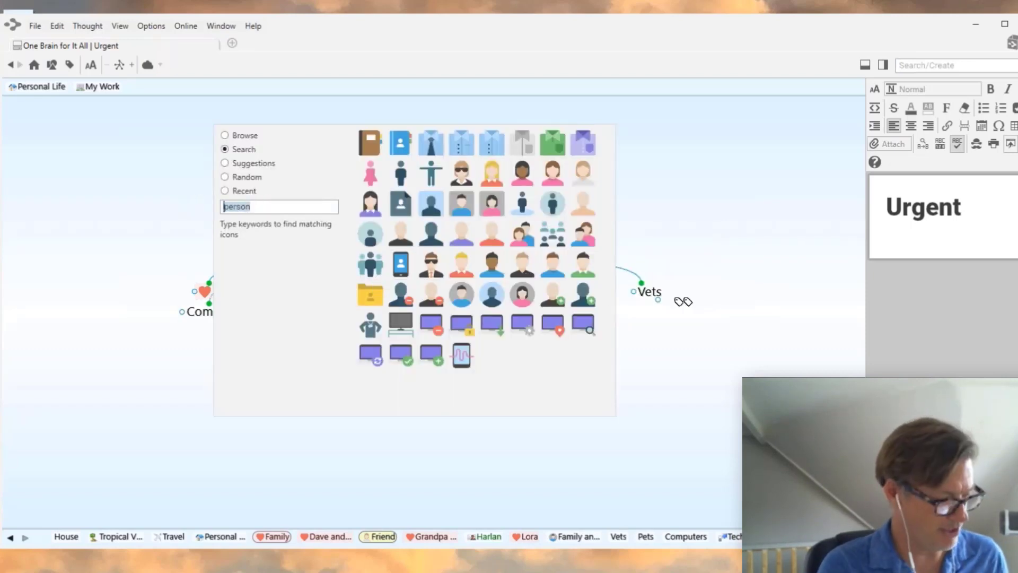
{"action": "type", "text": "target"}
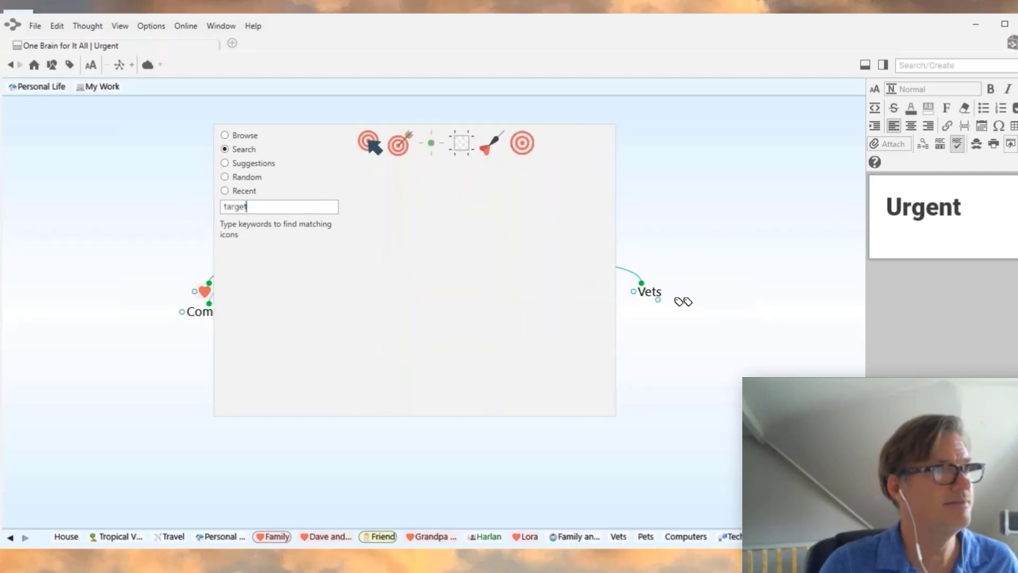
{"action": "left_click", "coordinate": [523, 143]}
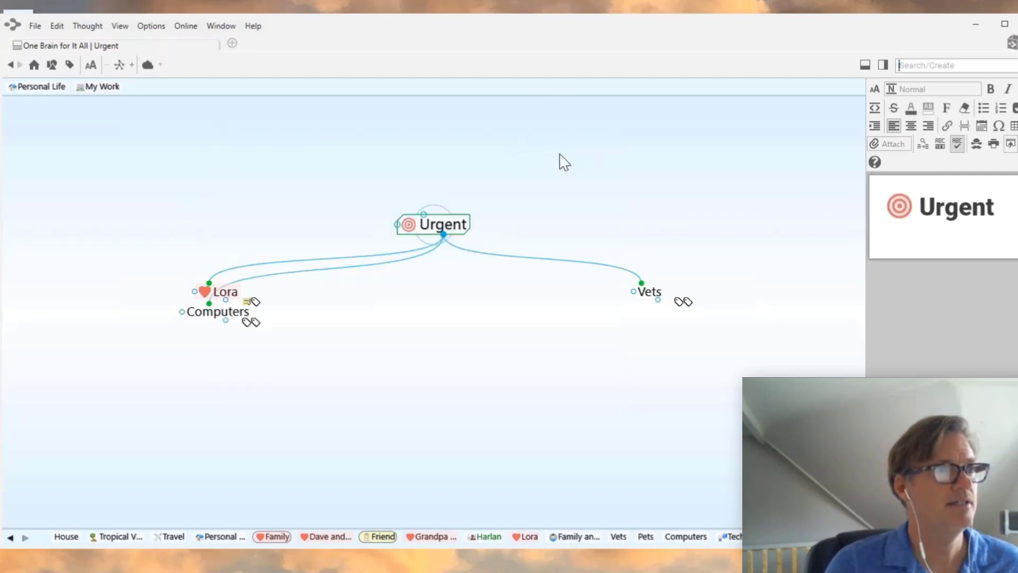
{"action": "left_click", "coordinate": [199, 317]}
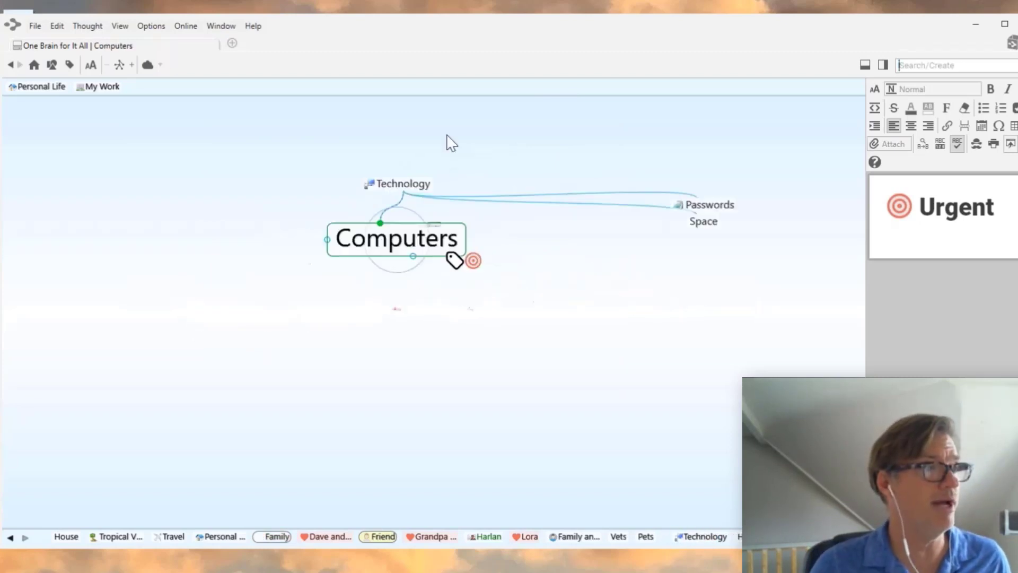
- Center the map on Technology, with Hobbies above and Computers, Passwords and Space below
{"action": "left_click", "coordinate": [447, 159]}
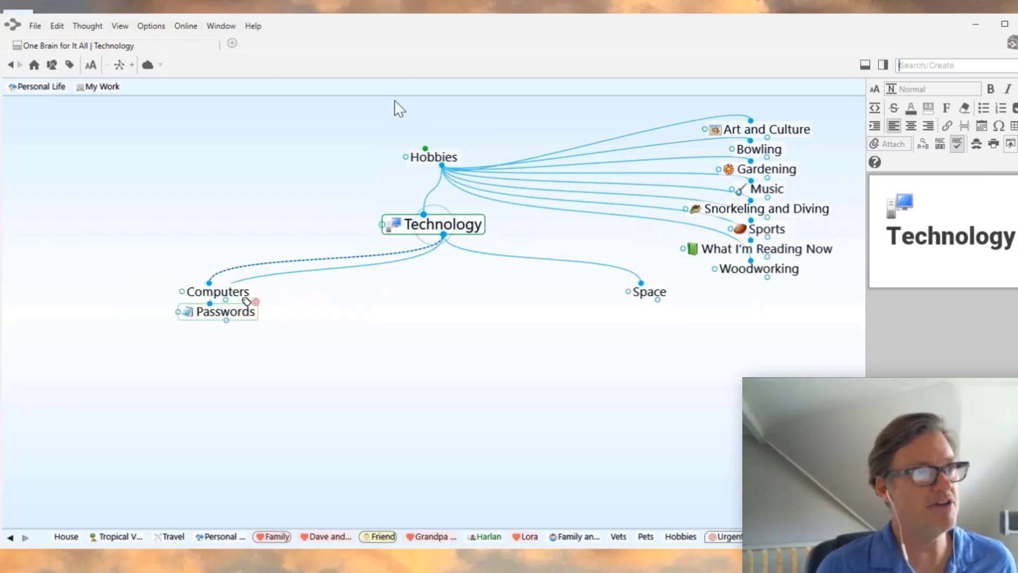
- Go up through Personal Life and back to Hobbies so its nine hobby children show
{"action": "left_click", "coordinate": [440, 160]}
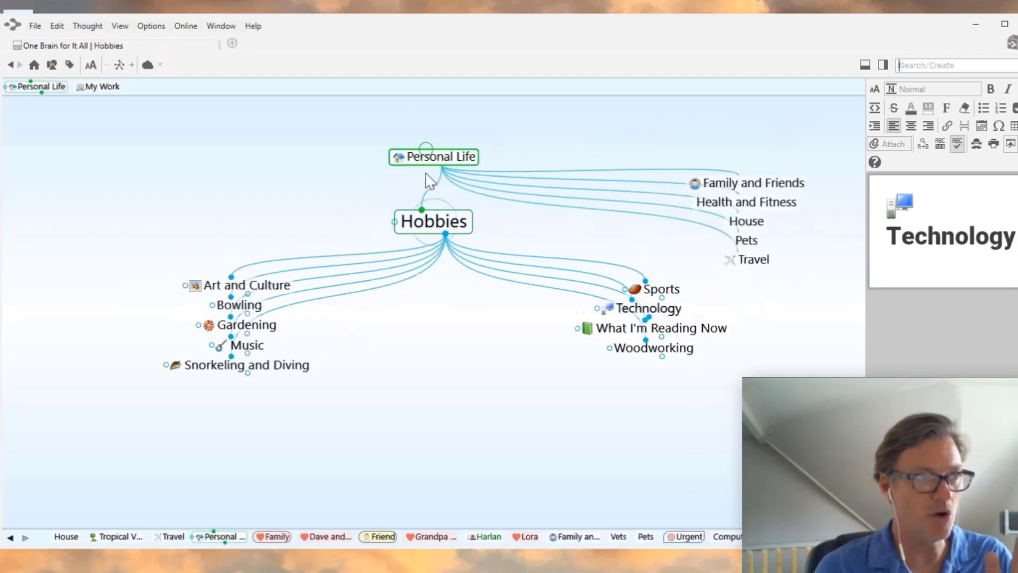
{"action": "left_click", "coordinate": [431, 161]}
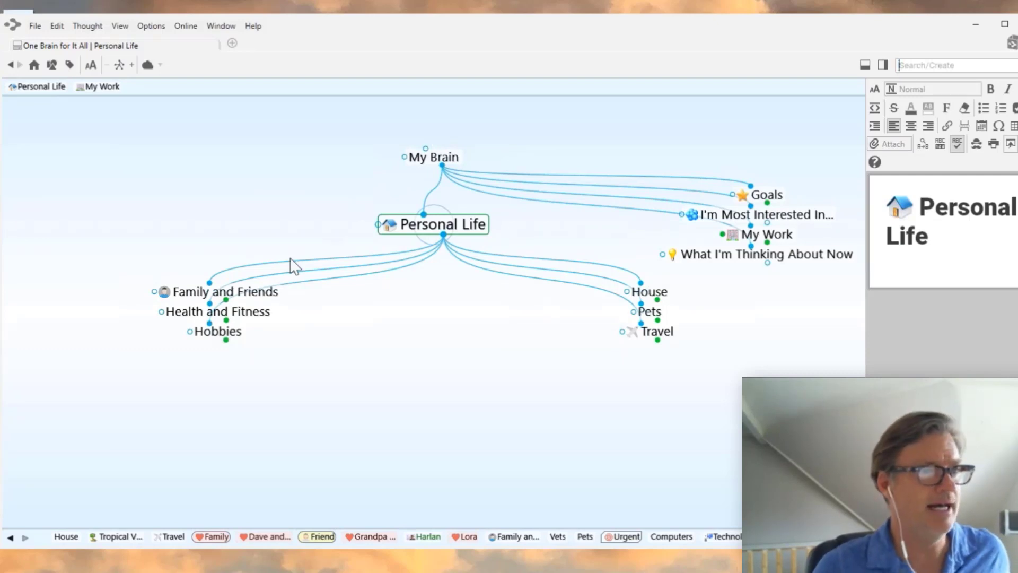
{"action": "left_click", "coordinate": [218, 332]}
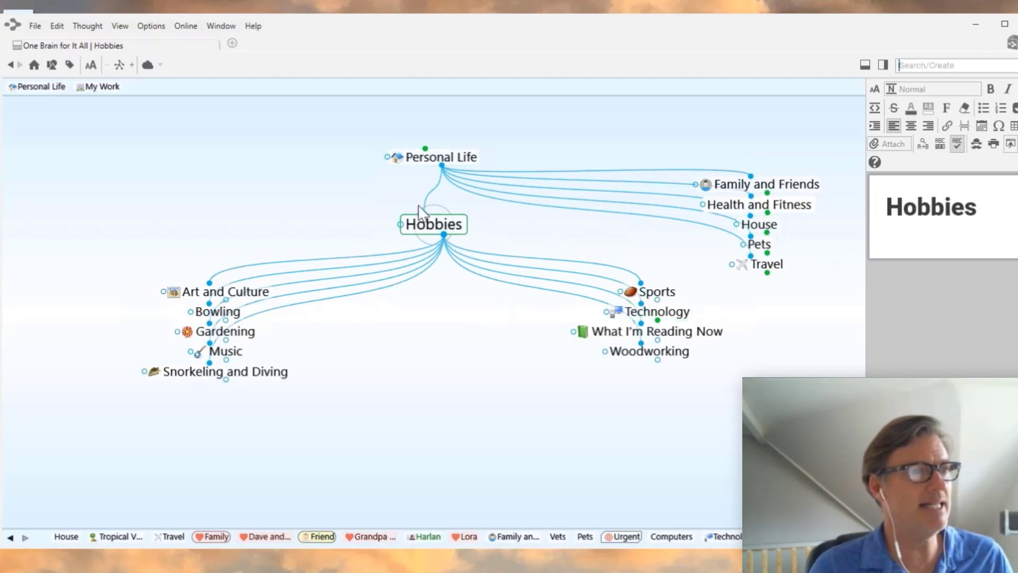
- Navigate from Hobbies through Technology to reach the Computers thought
{"action": "left_click", "coordinate": [450, 232], "text": "ctrl"}
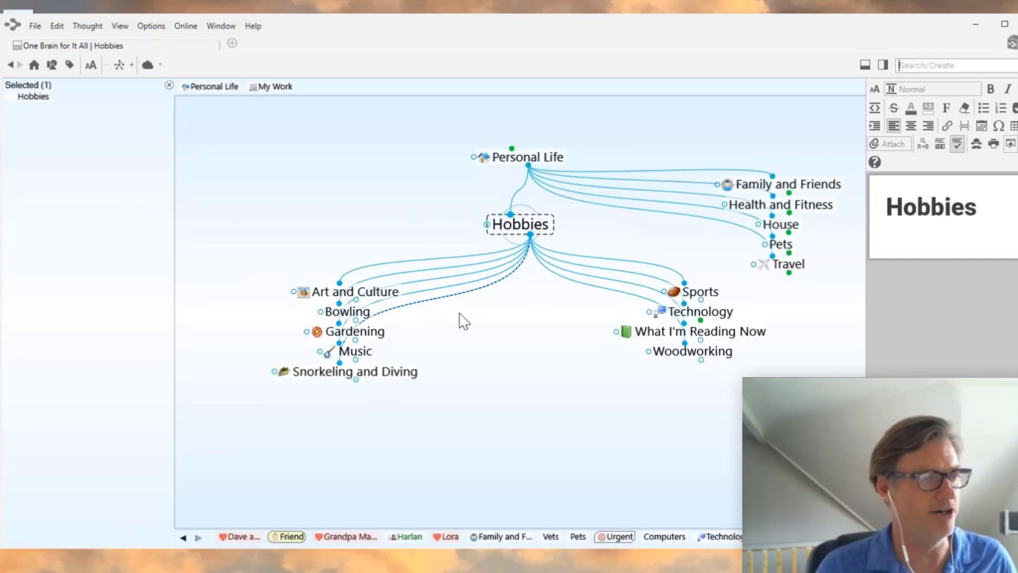
{"action": "left_click", "coordinate": [725, 317]}
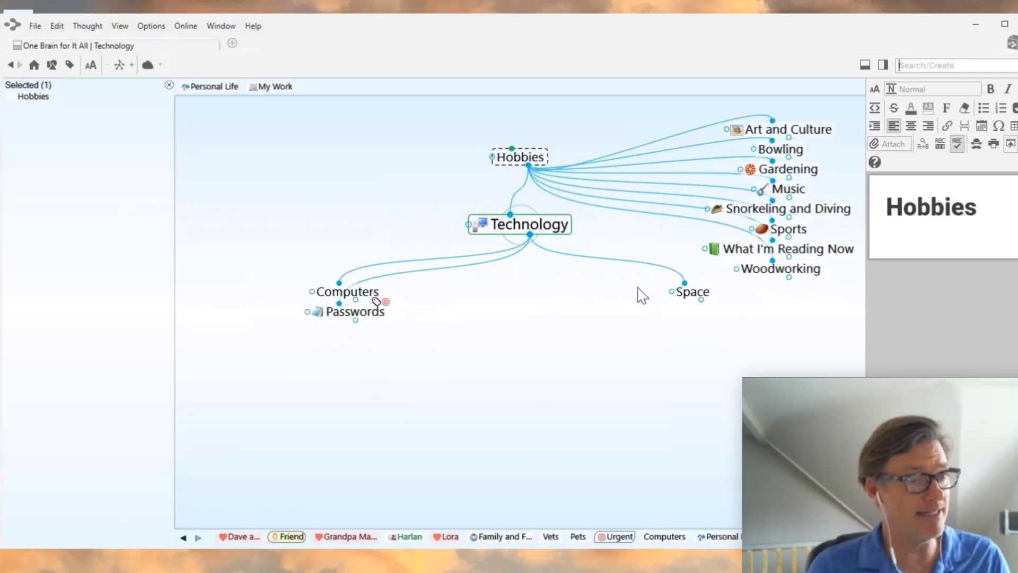
{"action": "left_click", "coordinate": [528, 160]}
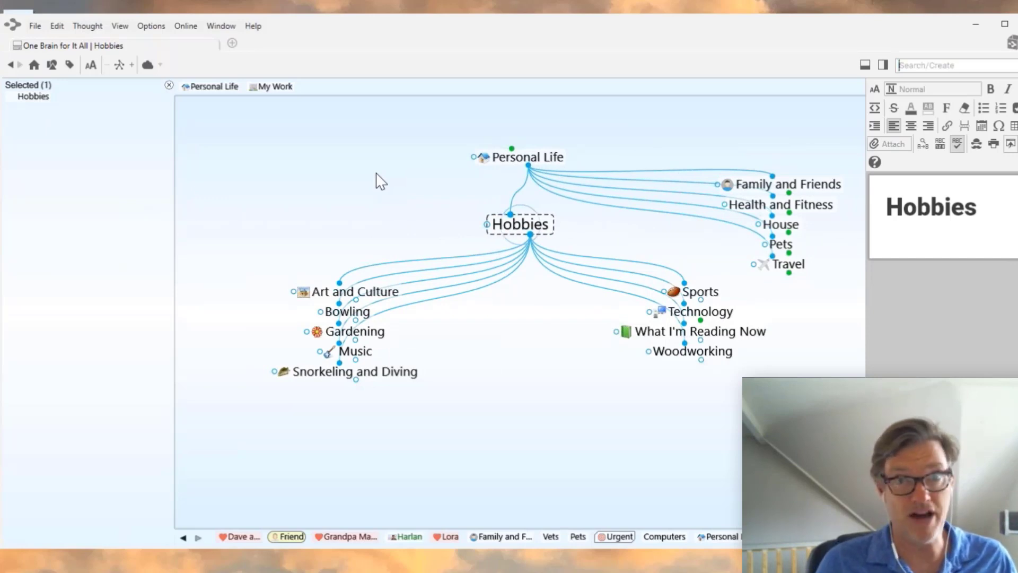
{"action": "left_click", "coordinate": [699, 311]}
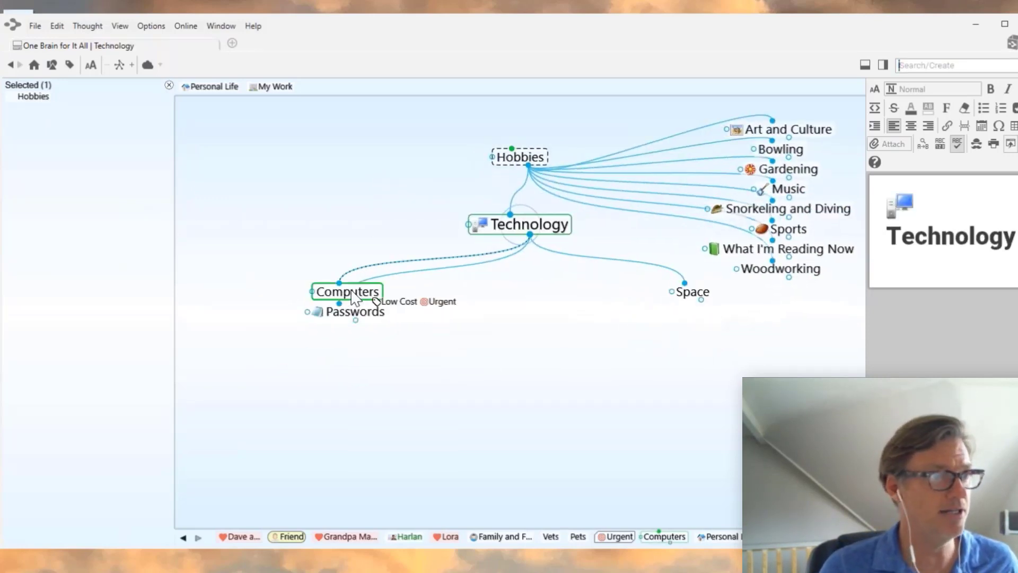
{"action": "left_click", "coordinate": [353, 291]}
- Add a Local Shops child thought under Computers and focus on it
{"action": "left_click", "coordinate": [531, 235]}
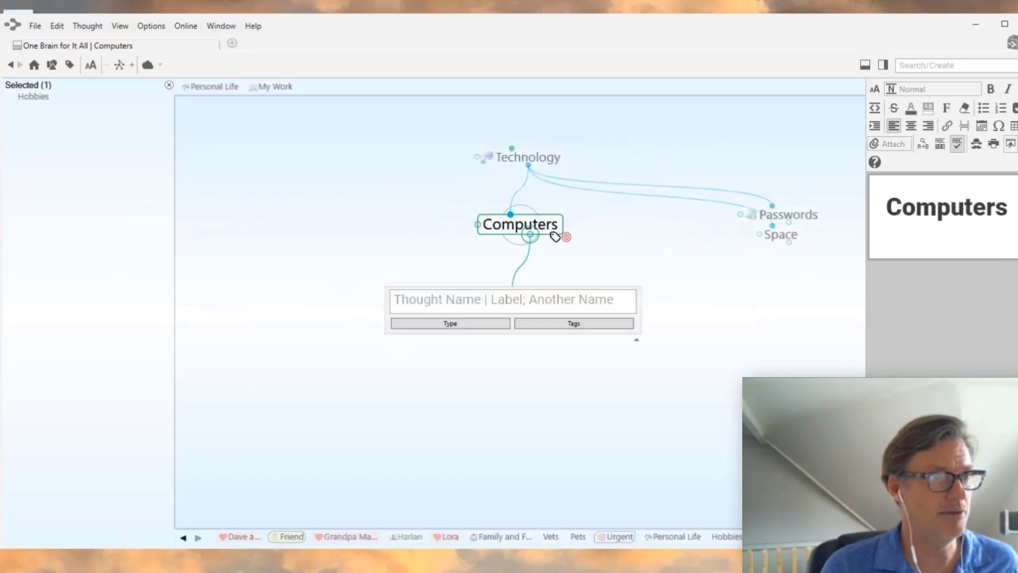
{"action": "type", "text": "Local Shop"}
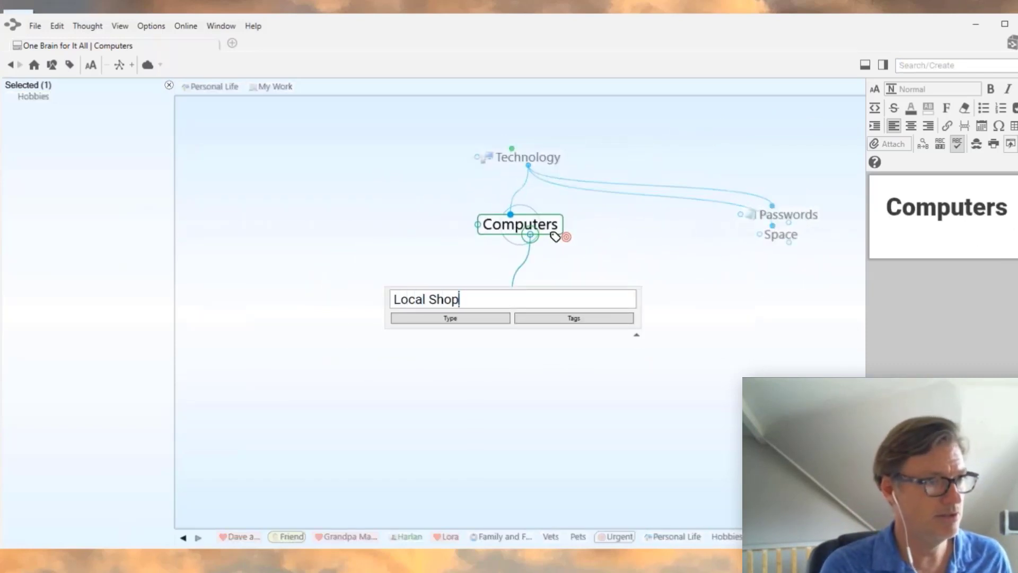
{"action": "key", "text": "Return"}
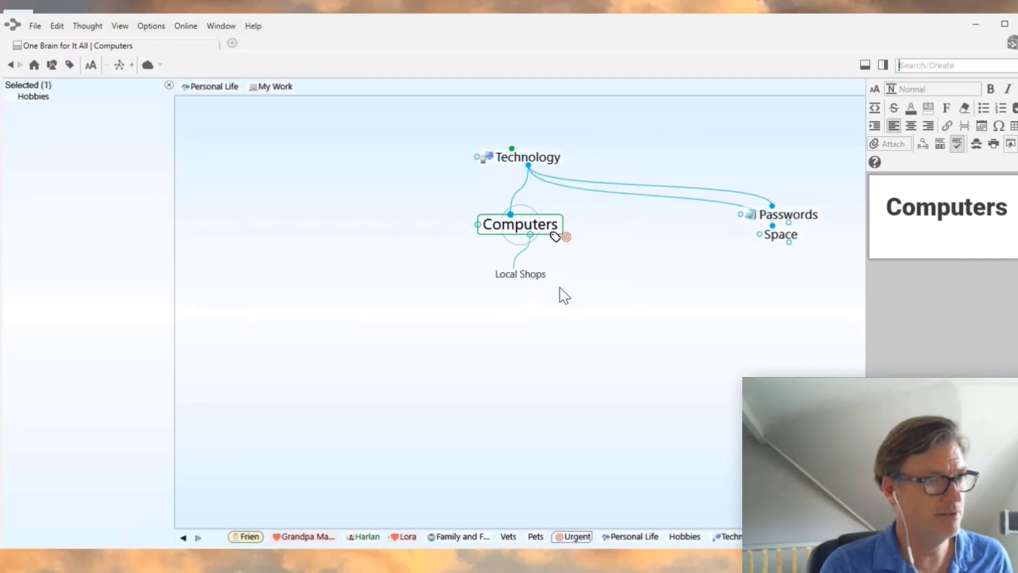
{"action": "left_click", "coordinate": [547, 292]}
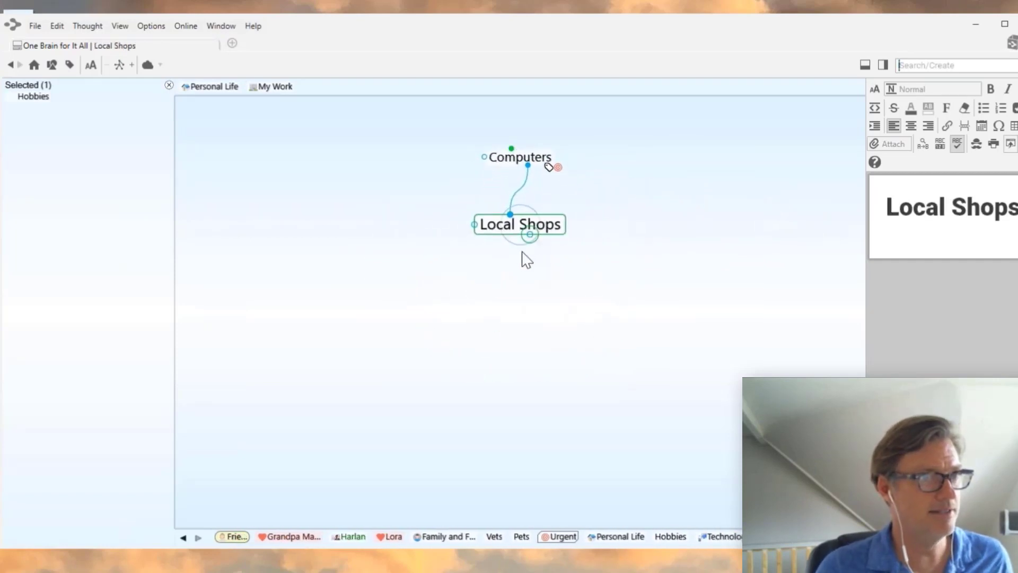
- Add Laptop and Desktop as children of Local Shops
{"action": "left_click", "coordinate": [530, 234]}
{"action": "type", "text": "Laptop"}
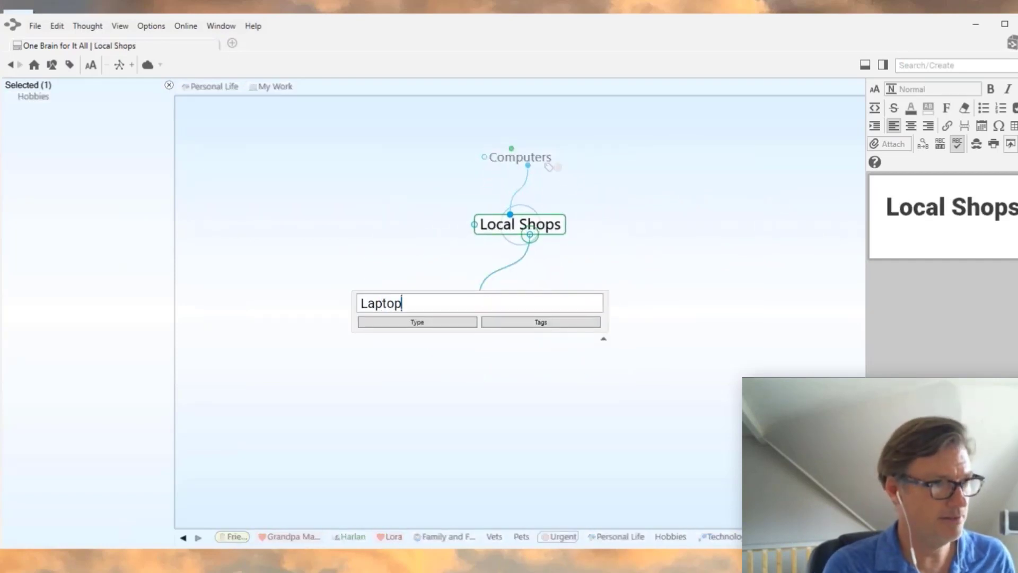
{"action": "type", "text": ";Desktop"}
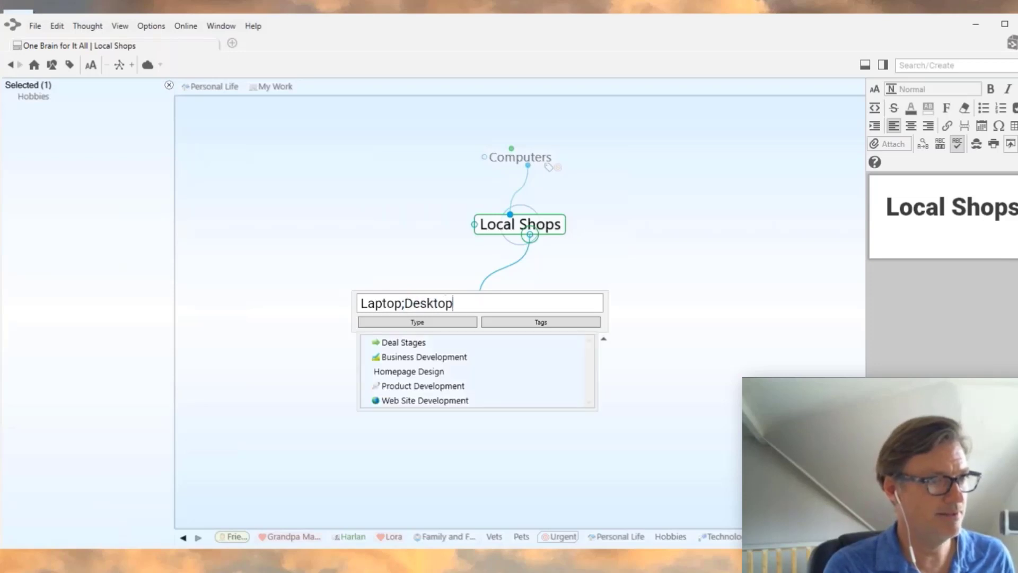
{"action": "key", "text": "Return"}
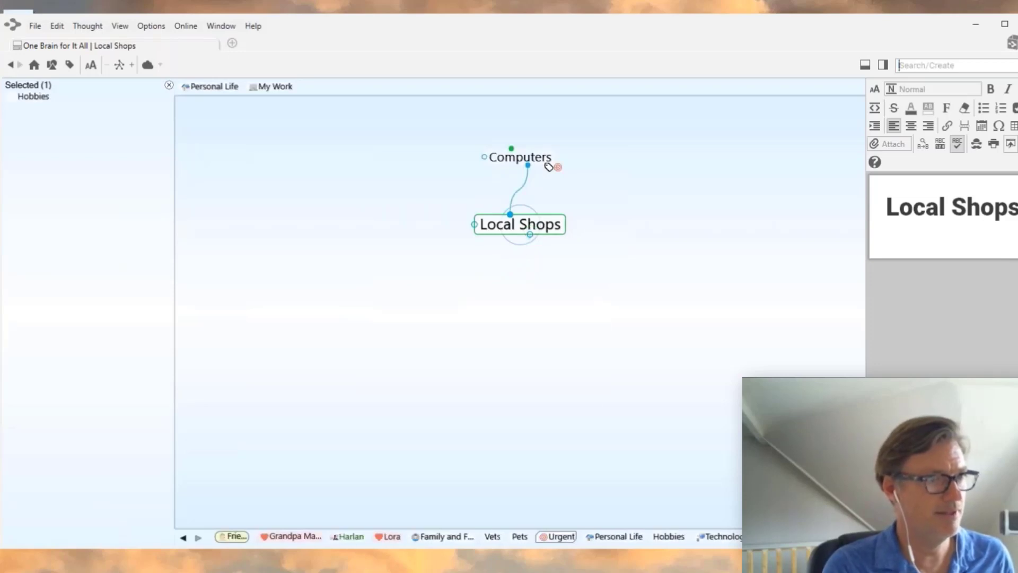
- Add ROG Asus beneath Laptop, then climb back up to Technology
{"action": "left_click", "coordinate": [712, 297]}
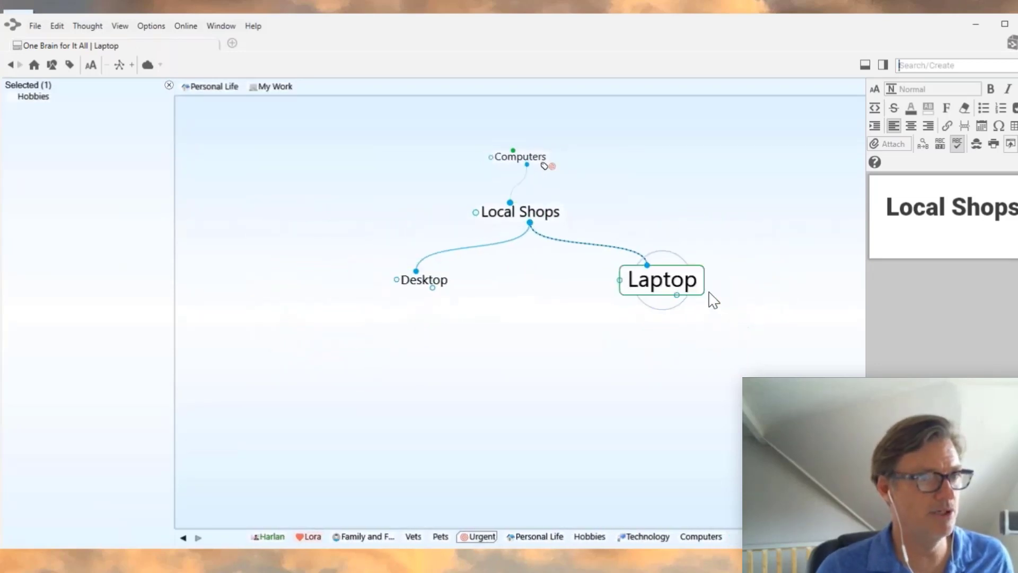
{"action": "left_click", "coordinate": [530, 235]}
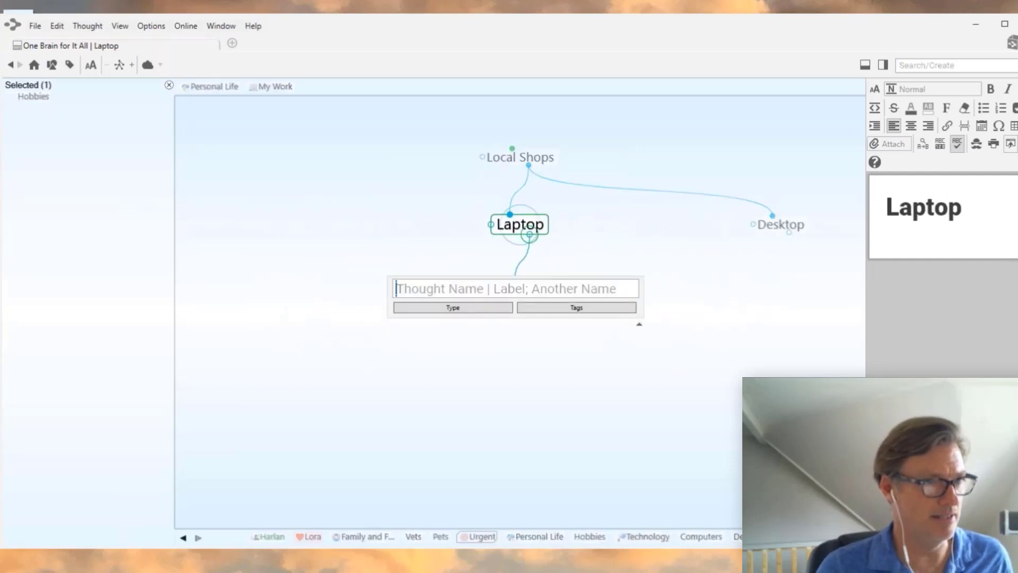
{"action": "type", "text": "Au"}
{"action": "key", "text": "BackSpace"}
{"action": "key", "text": "BackSpace"}
{"action": "type", "text": "R"}
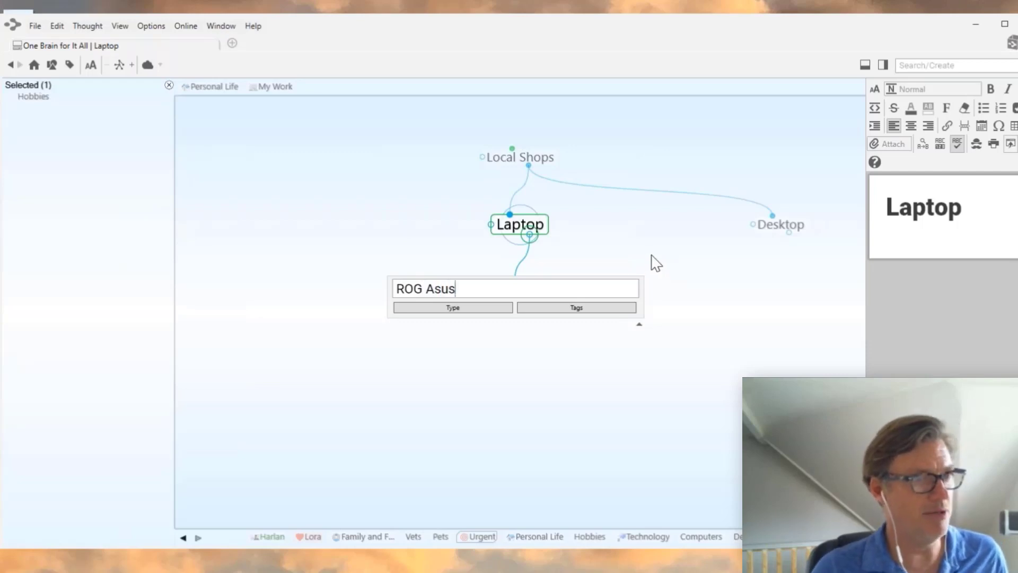
{"action": "type", "text": "OG Asus"}
{"action": "key", "text": "Return"}
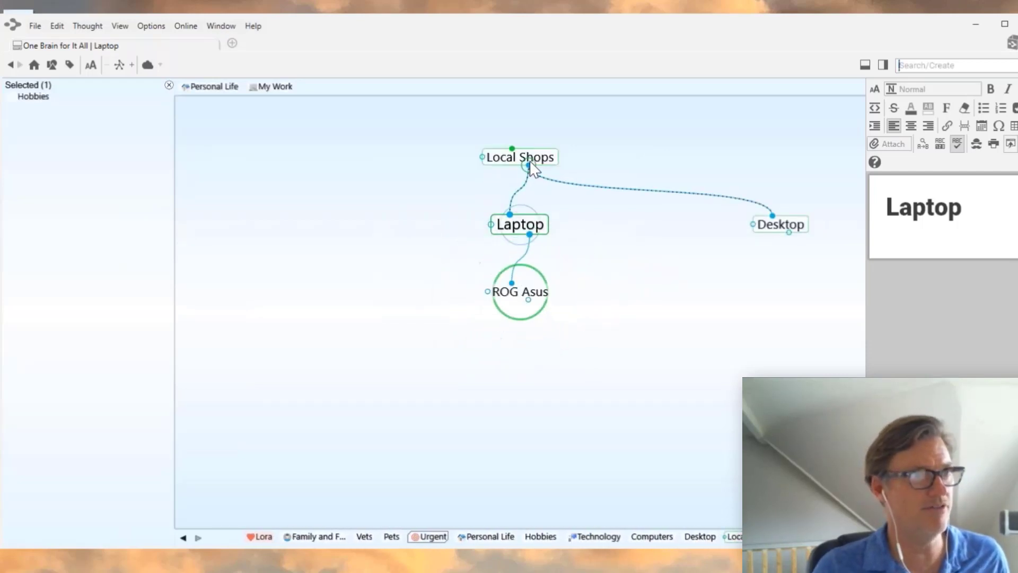
{"action": "left_click", "coordinate": [530, 167]}
{"action": "left_click", "coordinate": [532, 168]}
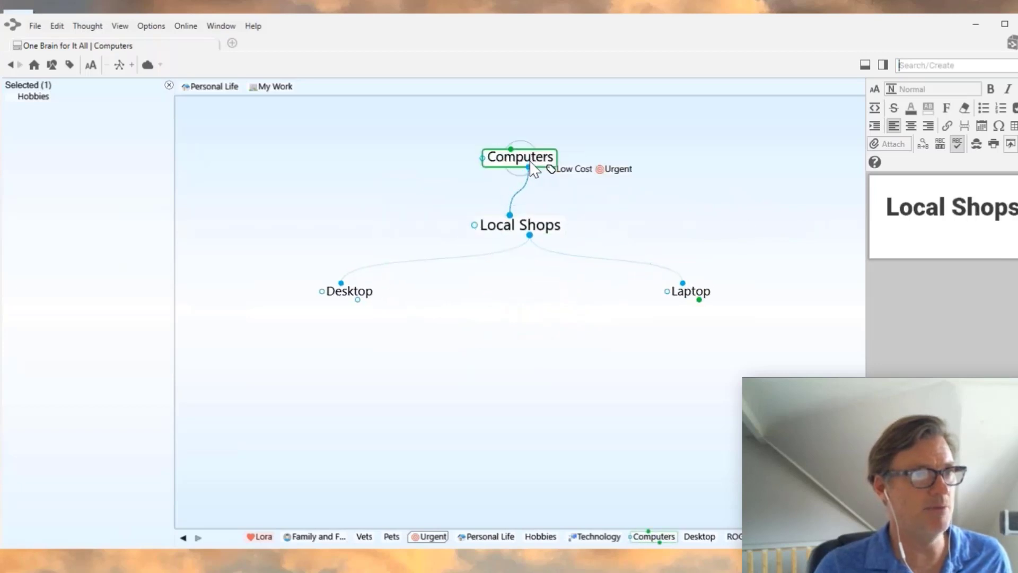
{"action": "left_click", "coordinate": [531, 167]}
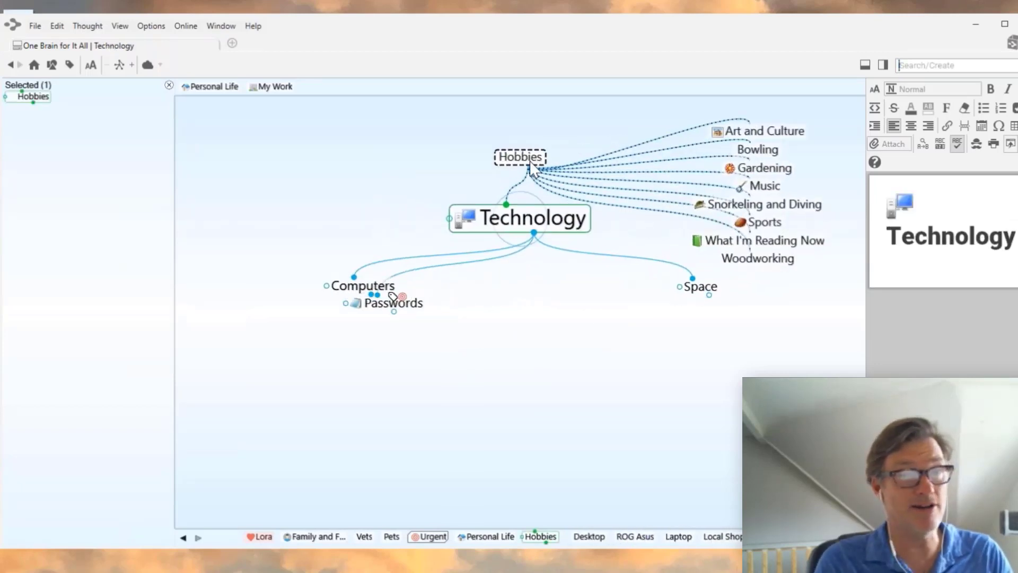
- Re-center on Hobbies, toggle Art and Culture in and out of the selection, and browse the Thought menu
{"action": "left_click", "coordinate": [530, 162]}
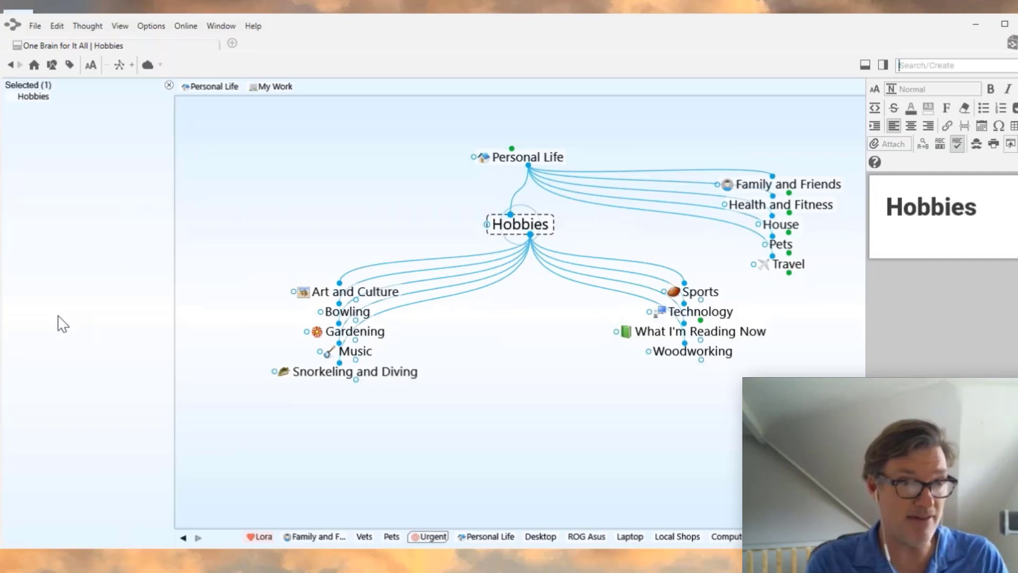
{"action": "left_click", "coordinate": [380, 293], "text": "ctrl"}
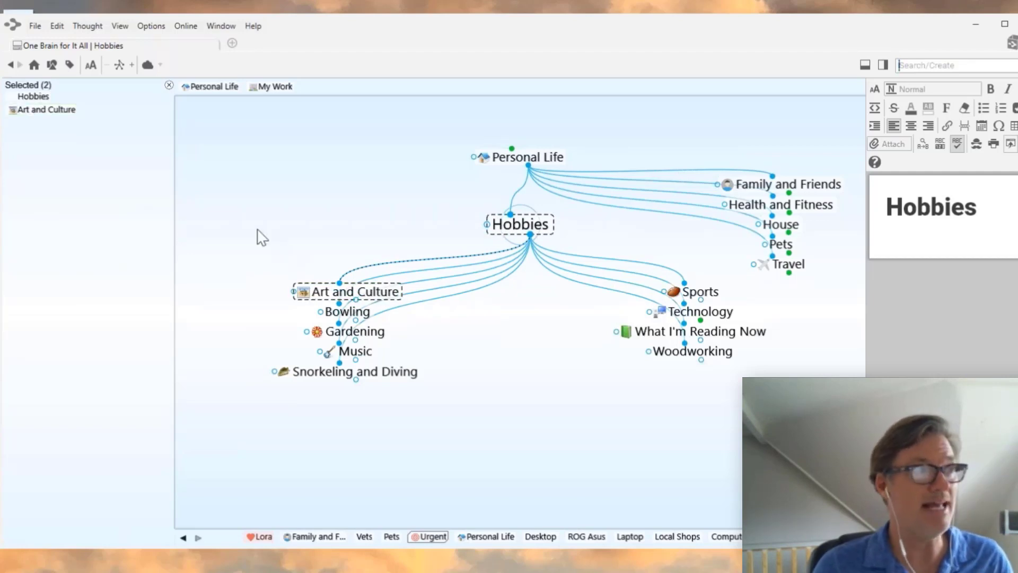
{"action": "left_click", "coordinate": [74, 112], "text": "ctrl"}
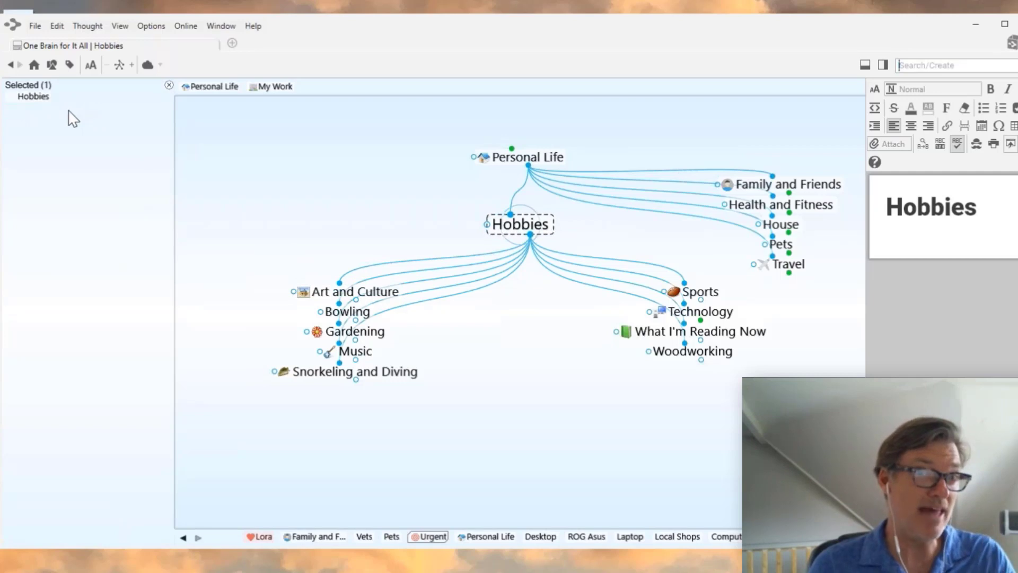
{"action": "left_click", "coordinate": [87, 26]}
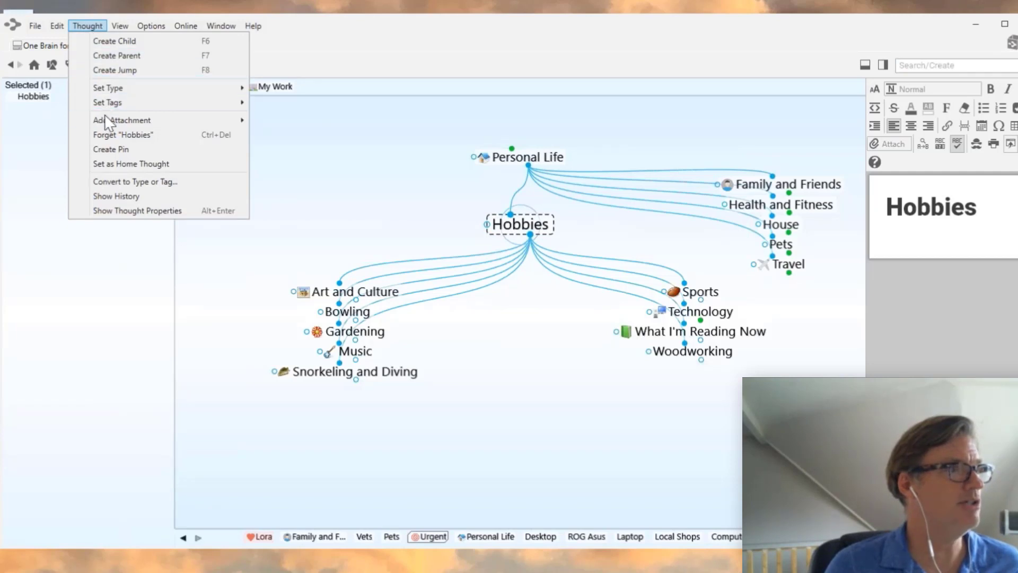
- Select Hobbies' related thoughts up to 7 levels away, with children and tags, 17 thoughts total
{"action": "mouse_move", "coordinate": [57, 25]}
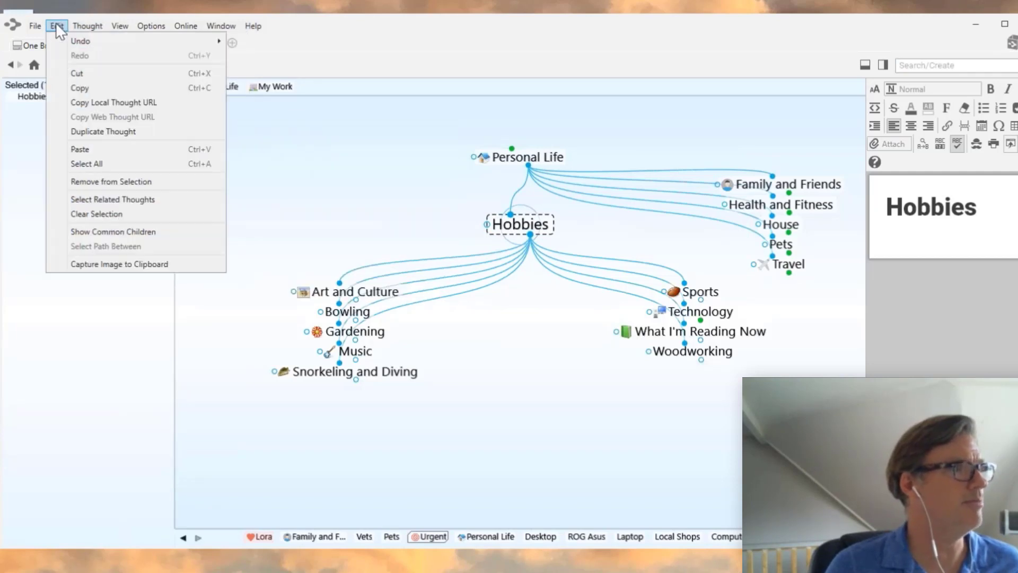
{"action": "left_click", "coordinate": [113, 198]}
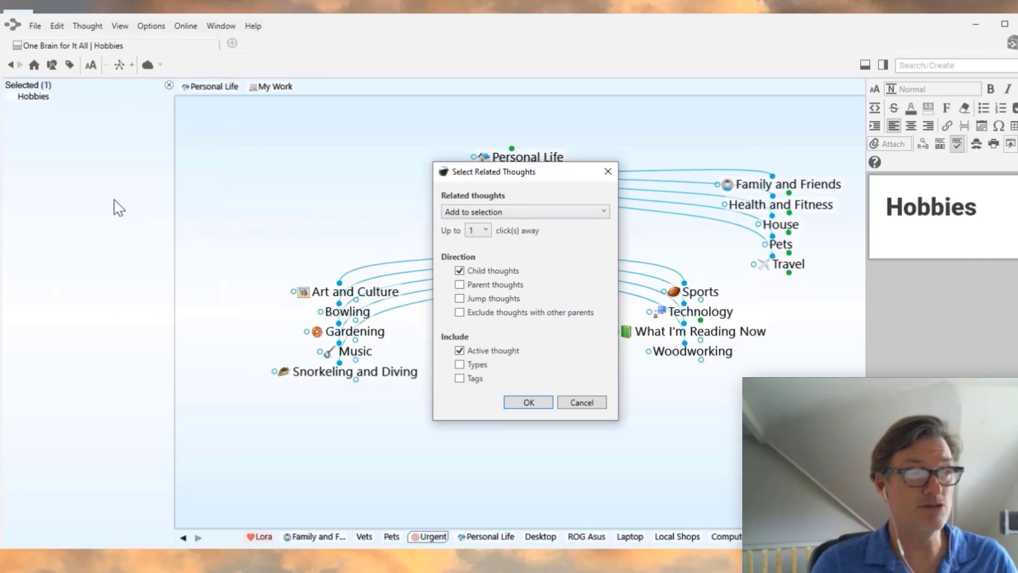
{"action": "left_click", "coordinate": [486, 232]}
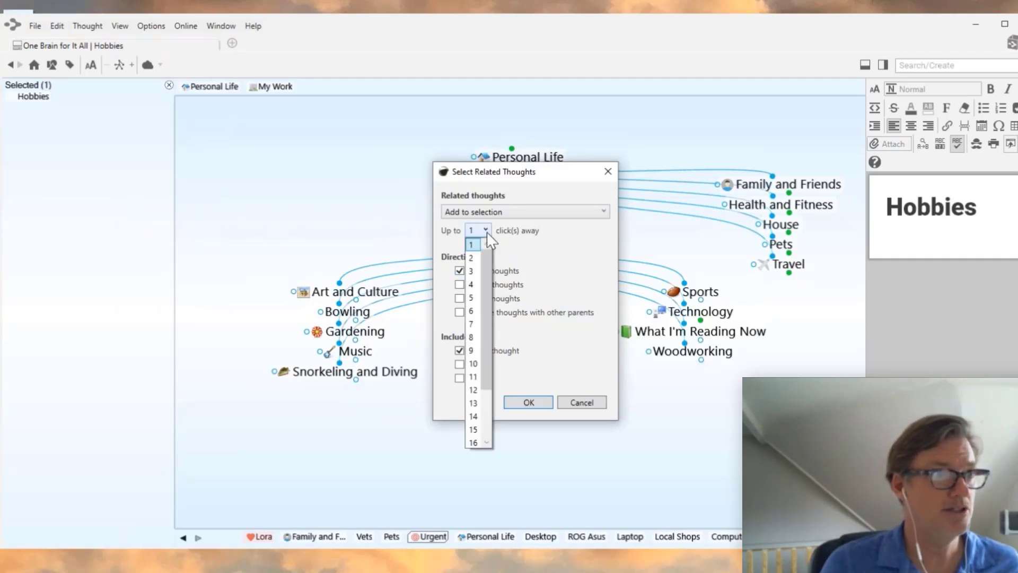
{"action": "left_click", "coordinate": [472, 323]}
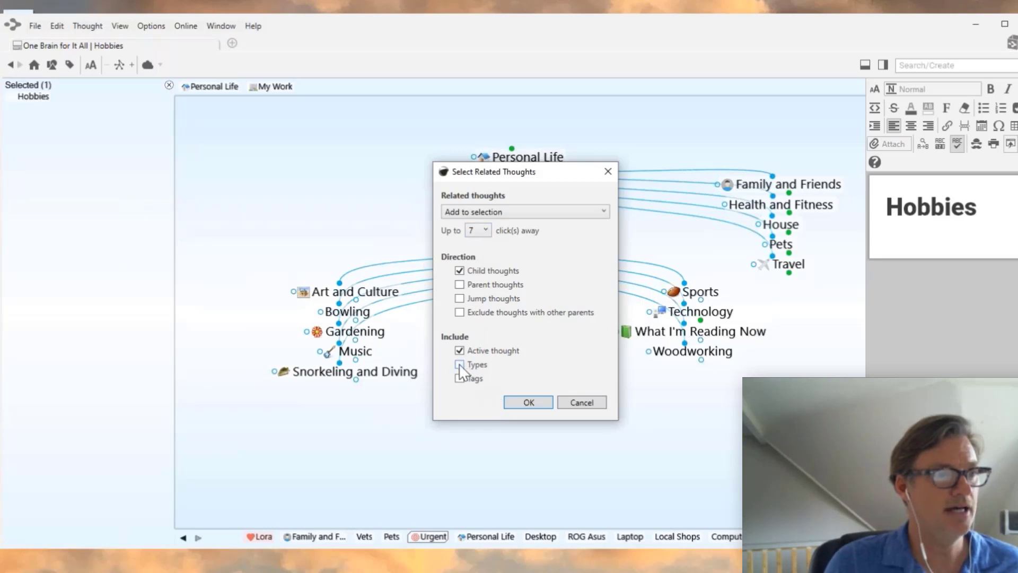
{"action": "left_click", "coordinate": [460, 378]}
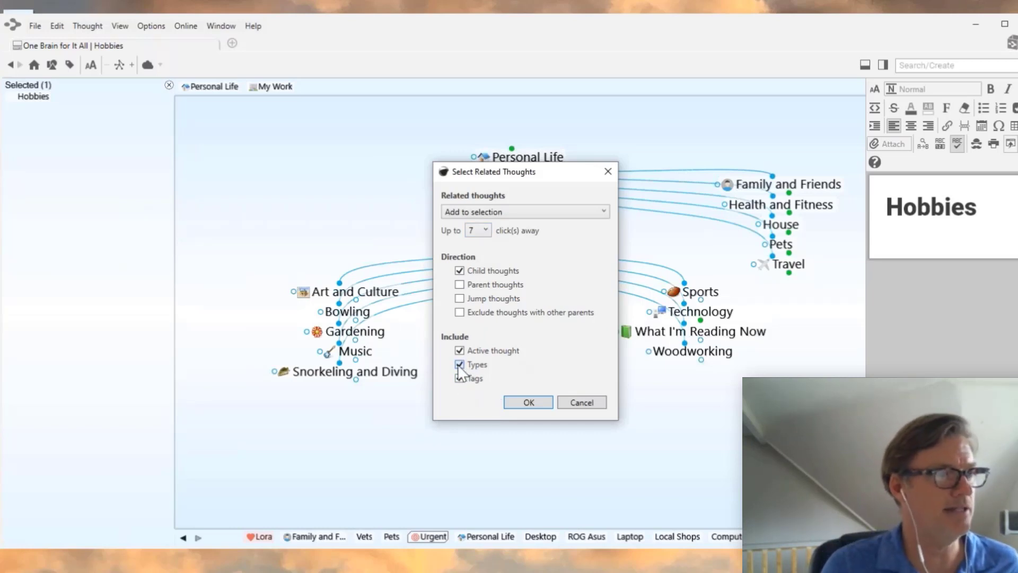
{"action": "left_click", "coordinate": [459, 378]}
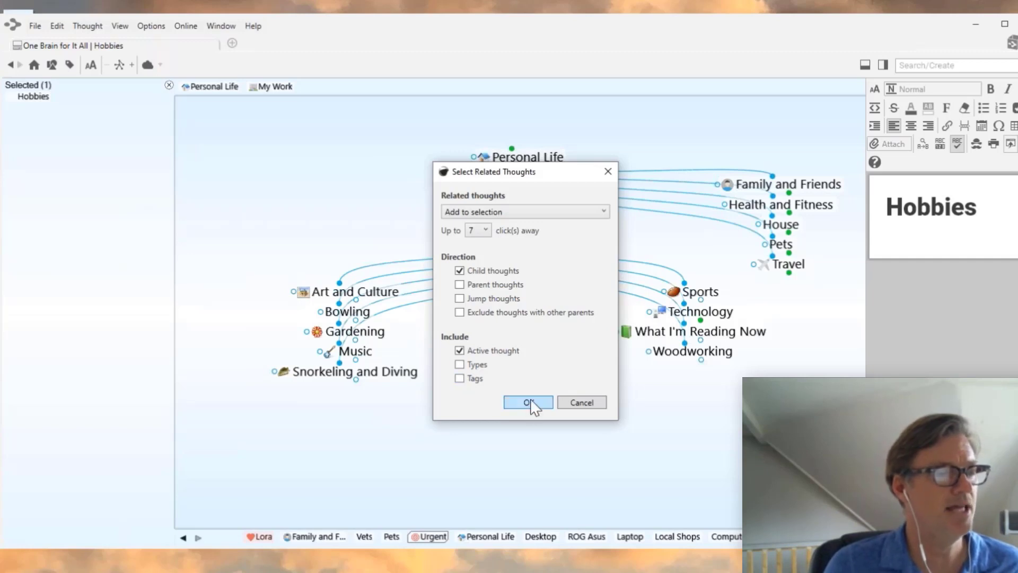
{"action": "left_click", "coordinate": [459, 379]}
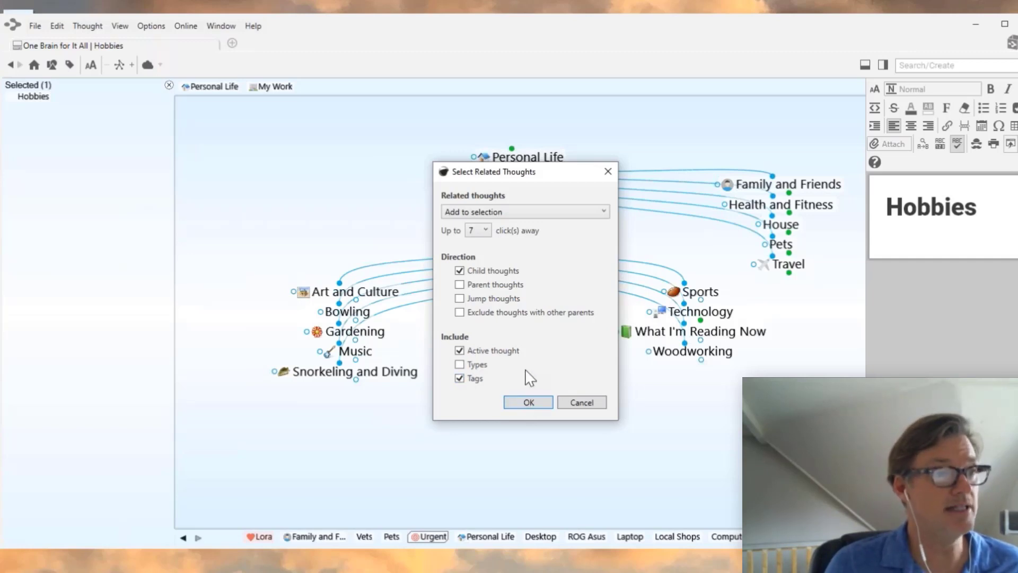
{"action": "left_click", "coordinate": [529, 403]}
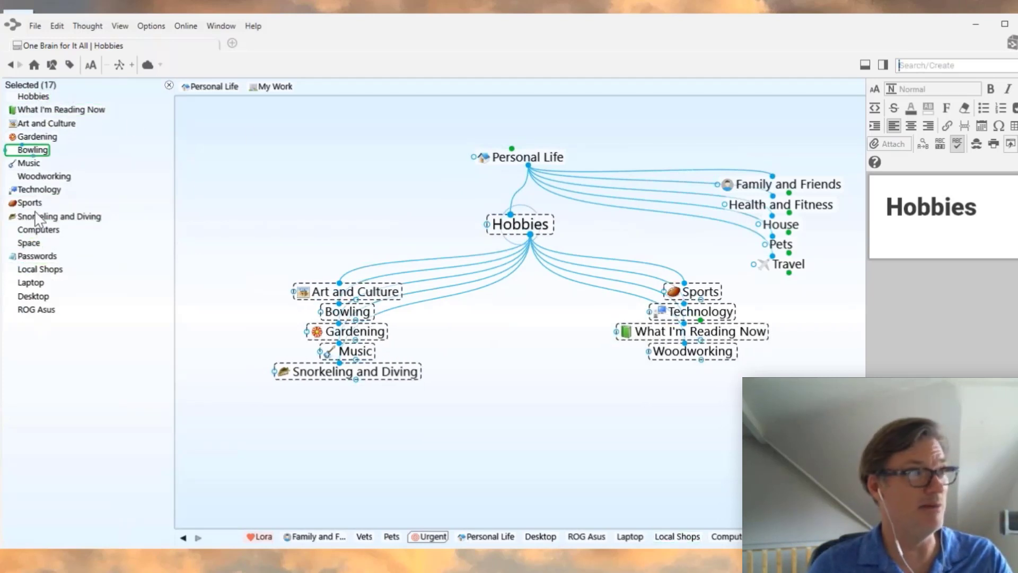
- Copy the 17 selected thoughts to the clipboard as a text outline
{"action": "right_click", "coordinate": [118, 181]}
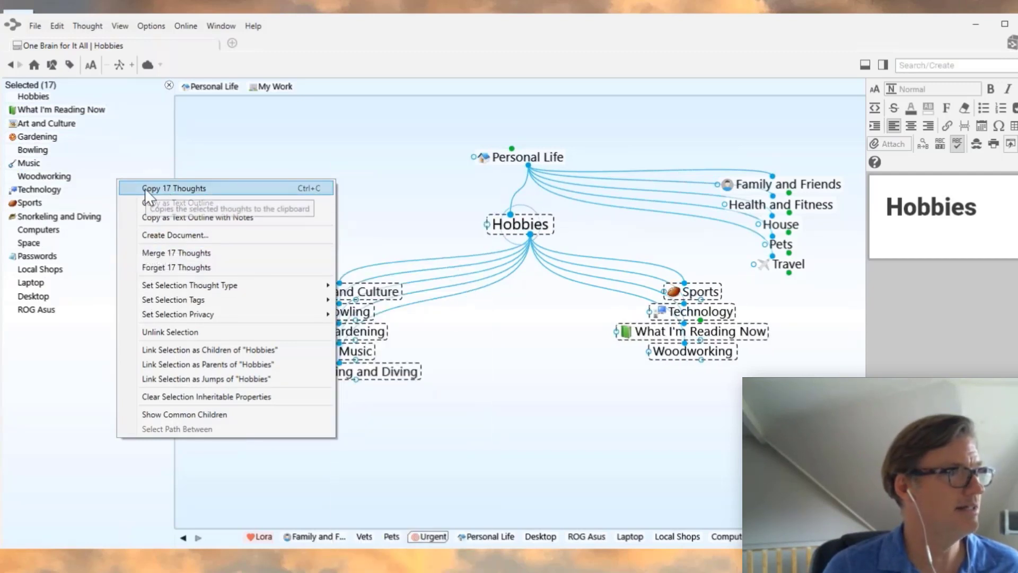
{"action": "left_click", "coordinate": [189, 188]}
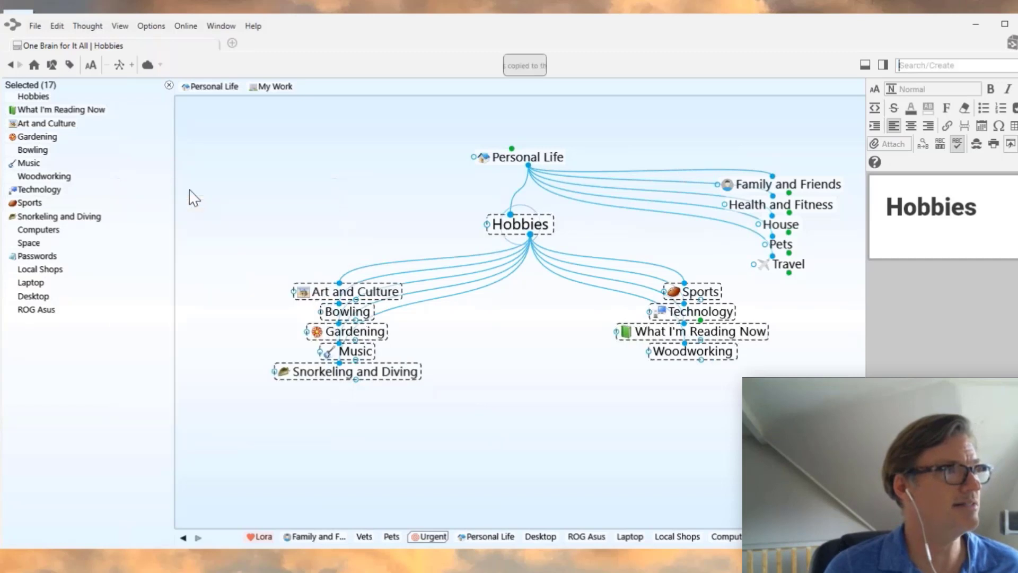
{"action": "left_click", "coordinate": [35, 25]}
{"action": "key", "text": "Escape"}
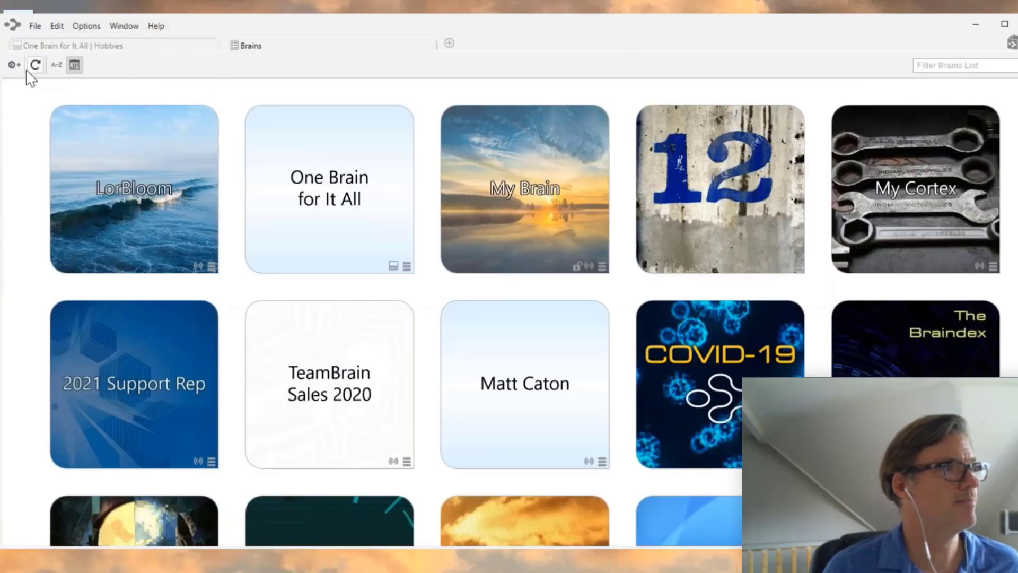
- Create a brain named 'New Brain' using the Light Blue Default theme
{"action": "left_click", "coordinate": [15, 65]}
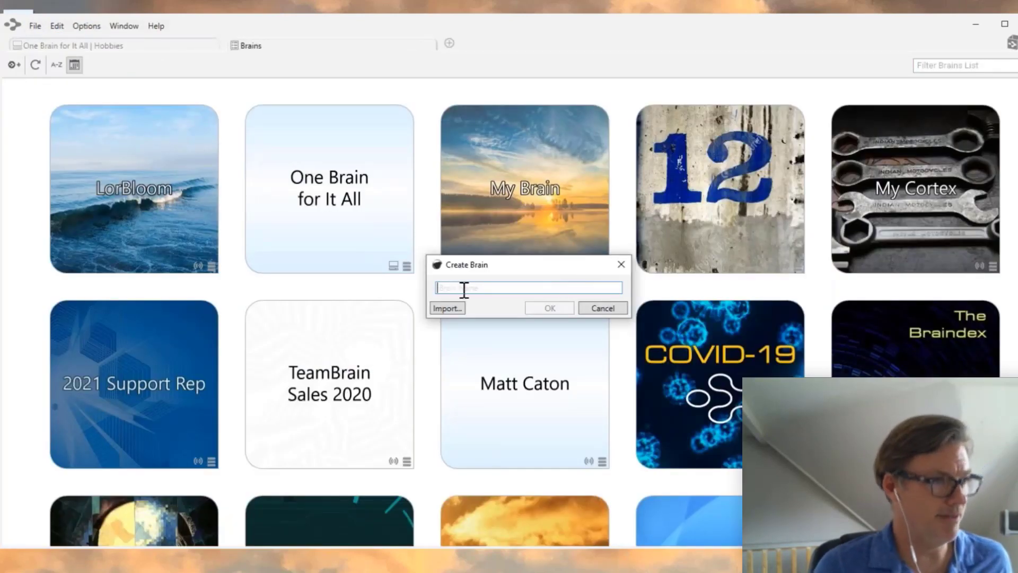
{"action": "type", "text": "New Brain"}
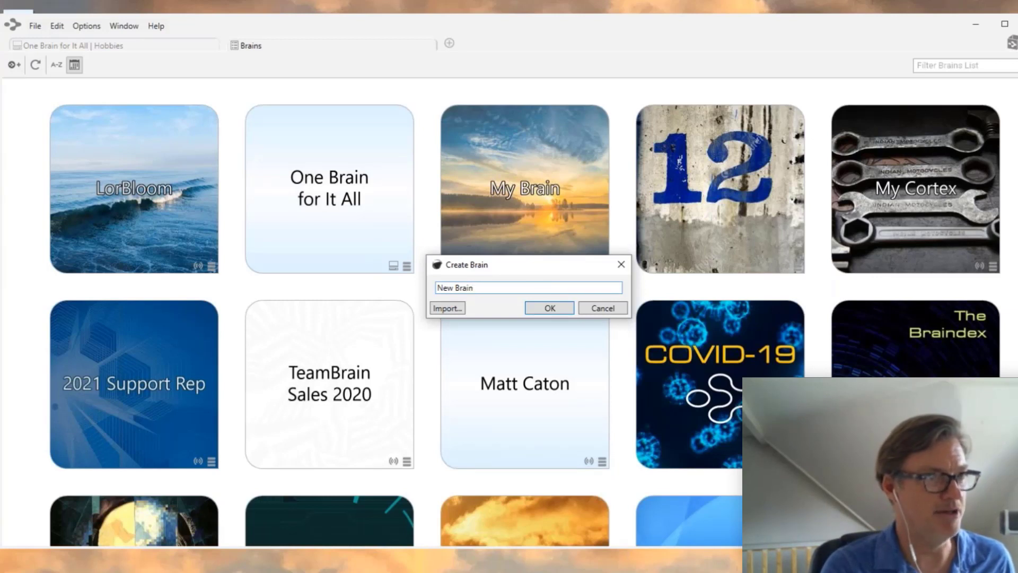
{"action": "left_click", "coordinate": [547, 308]}
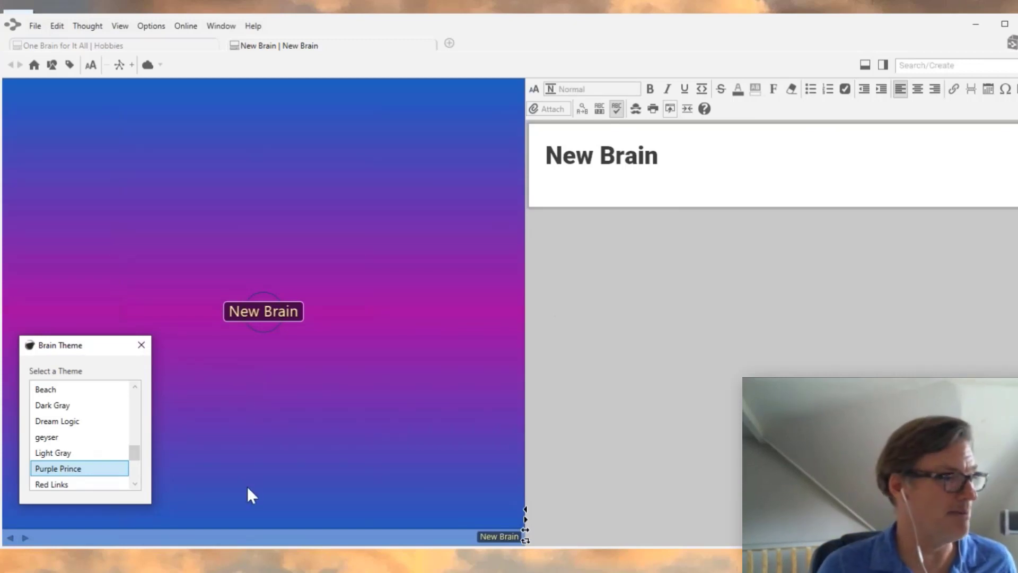
{"action": "left_click_drag", "start_coordinate": [135, 455], "coordinate": [132, 387]}
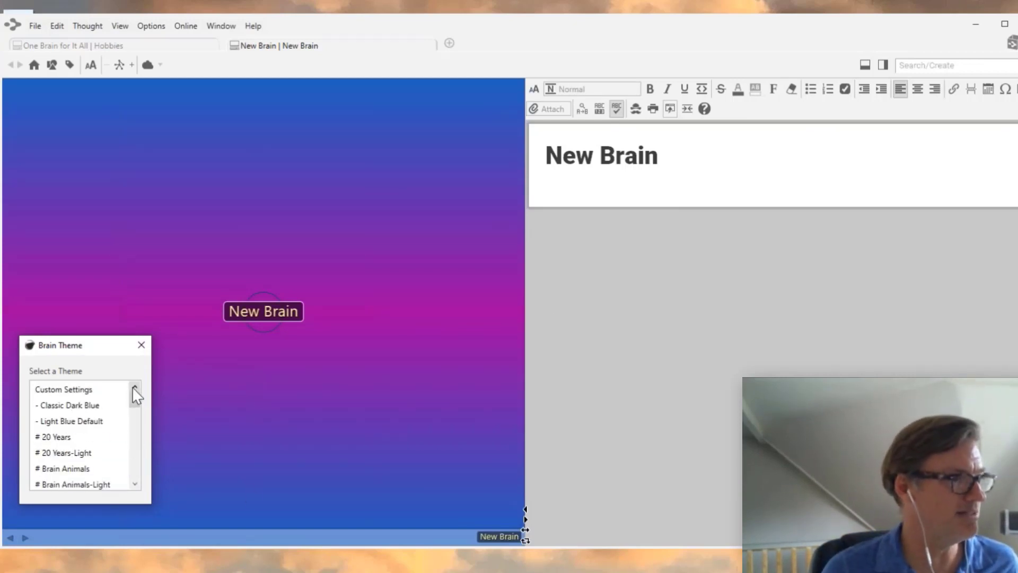
{"action": "left_click", "coordinate": [60, 407]}
{"action": "left_click", "coordinate": [63, 421]}
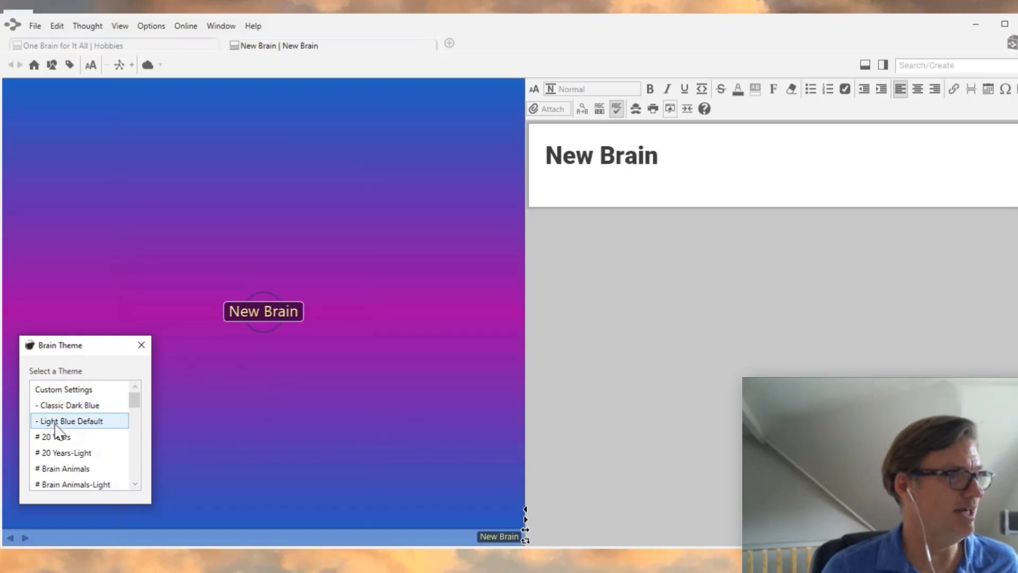
{"action": "left_click", "coordinate": [141, 345]}
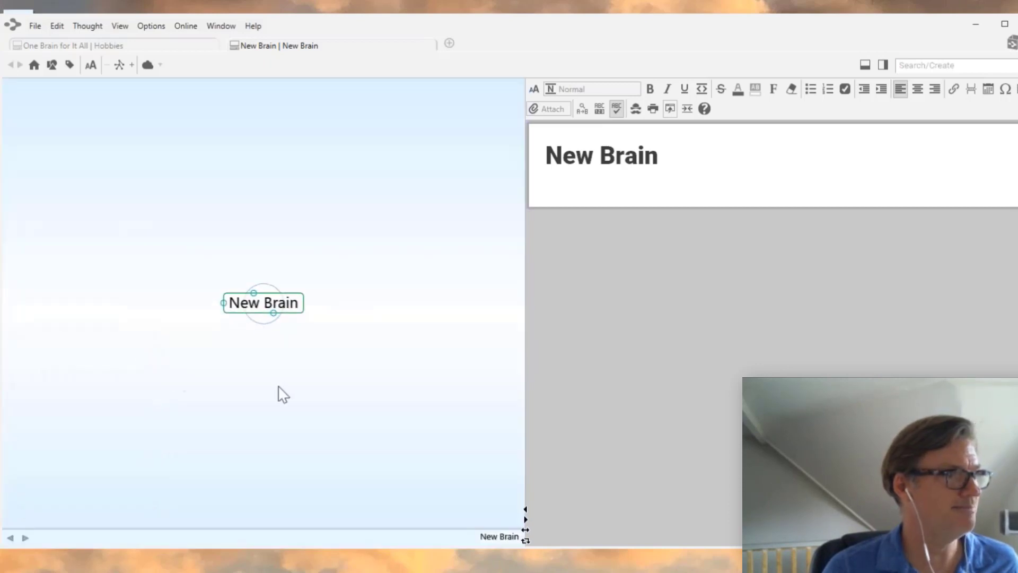
{"action": "right_click", "coordinate": [212, 395]}
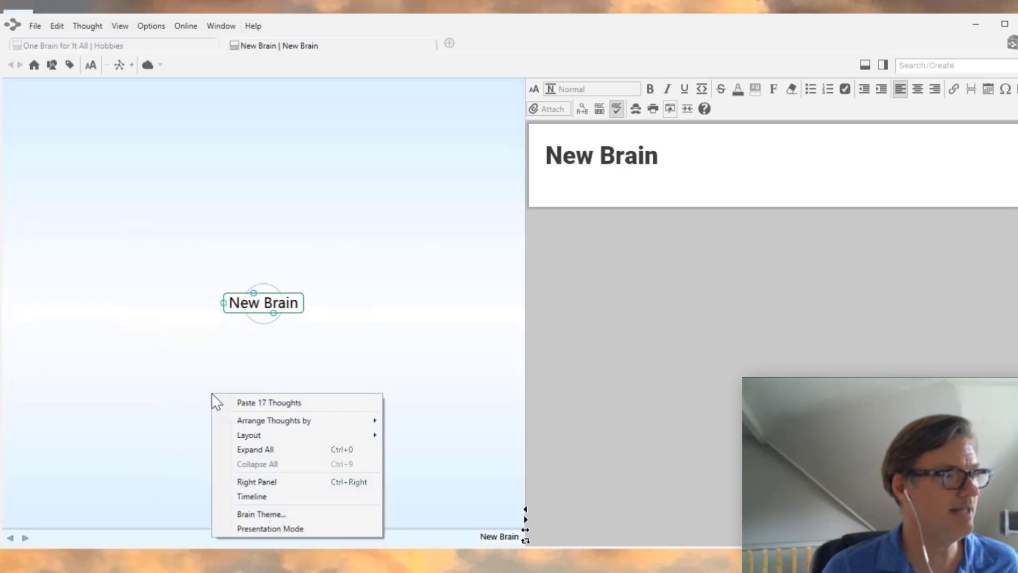
- Paste the 17 copied thoughts, then drill down through Hobbies, Technology, Computers and Local Shops to Laptop
{"action": "left_click", "coordinate": [253, 402]}
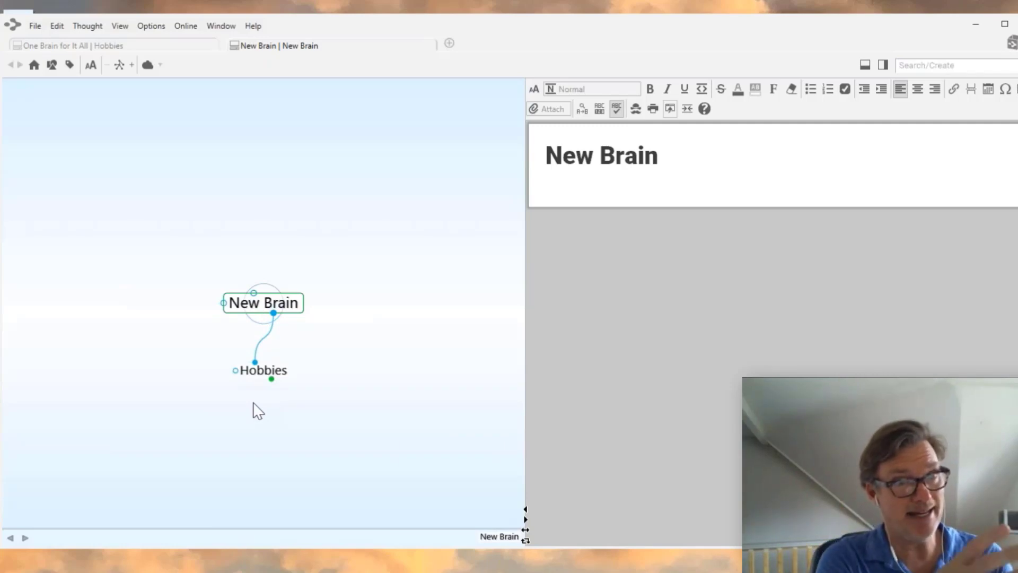
{"action": "left_click", "coordinate": [265, 370]}
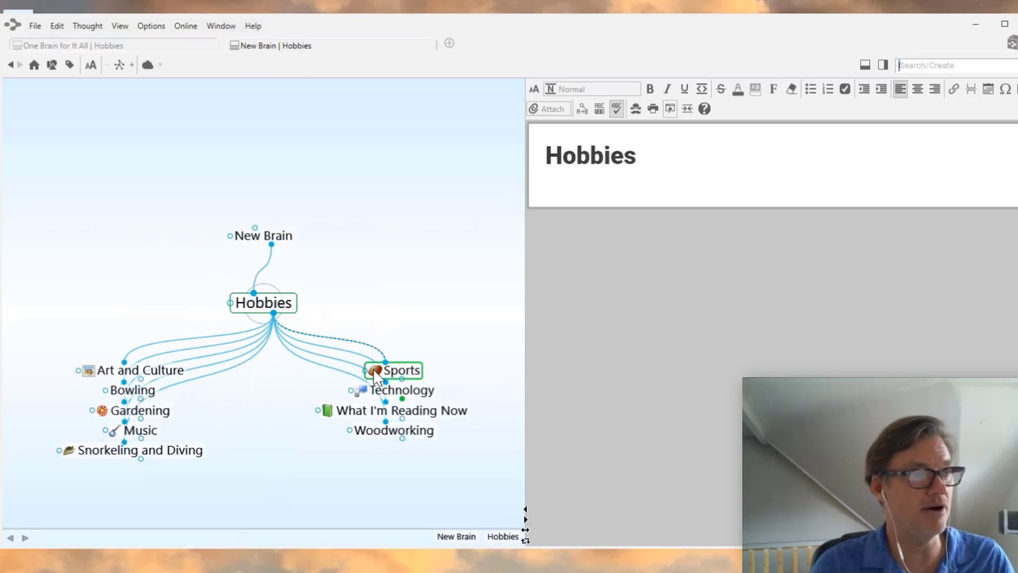
{"action": "left_click", "coordinate": [395, 392]}
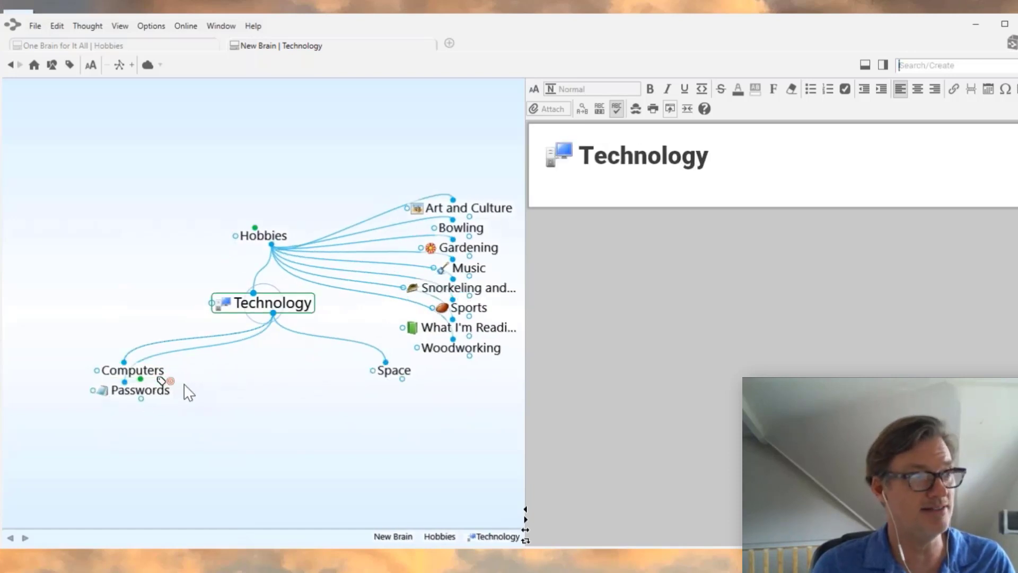
{"action": "left_click", "coordinate": [156, 374]}
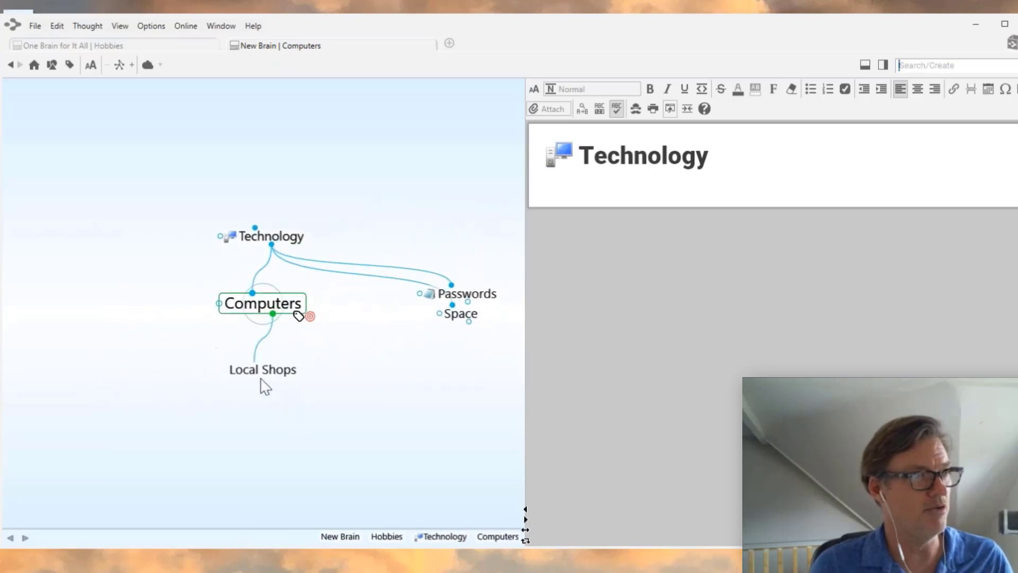
{"action": "left_click", "coordinate": [268, 376]}
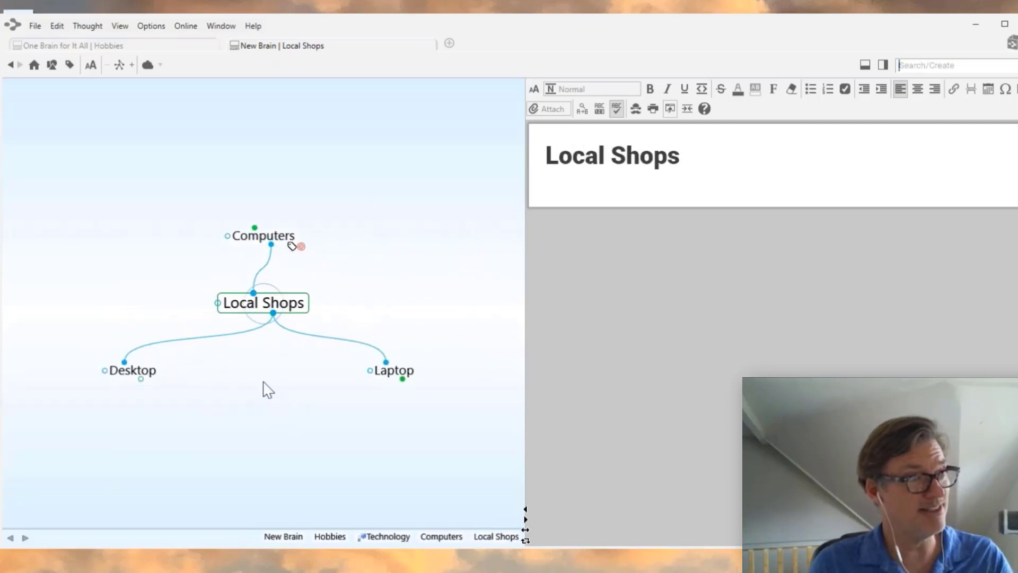
{"action": "left_click", "coordinate": [394, 372]}
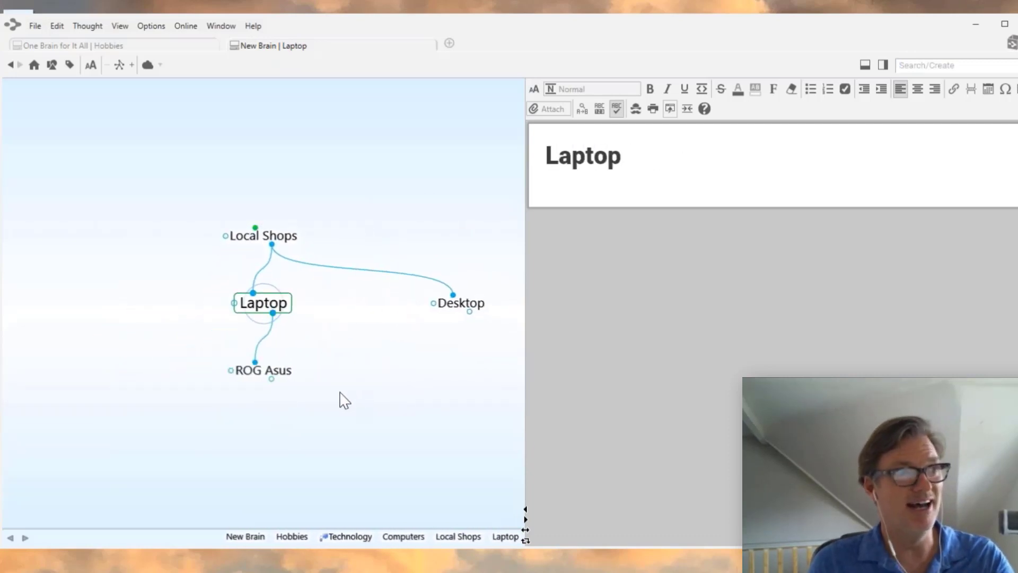
- Navigate back up from Laptop to the New Brain root thought
{"action": "left_click", "coordinate": [269, 238]}
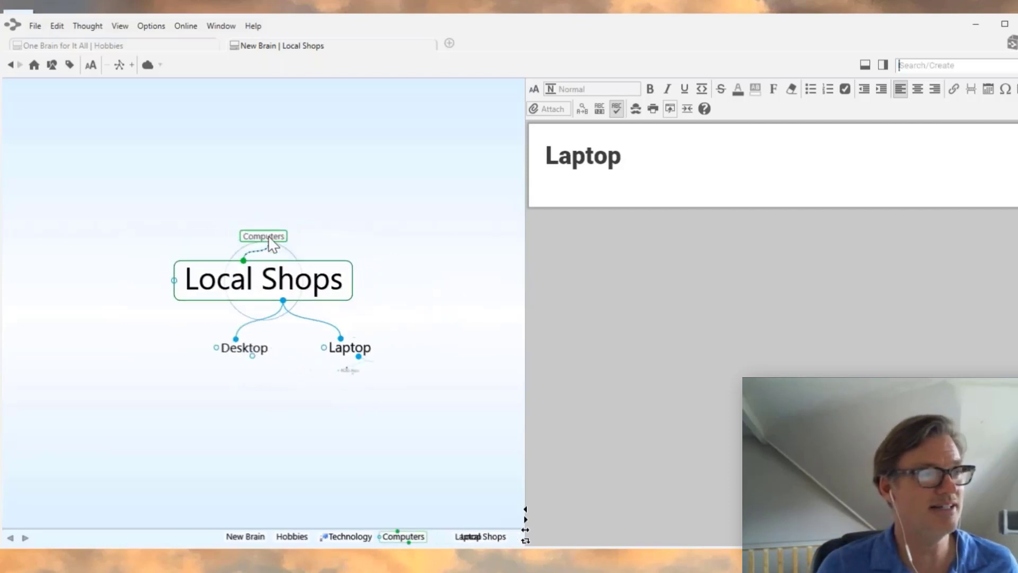
{"action": "left_click", "coordinate": [268, 236]}
{"action": "left_click", "coordinate": [265, 236]}
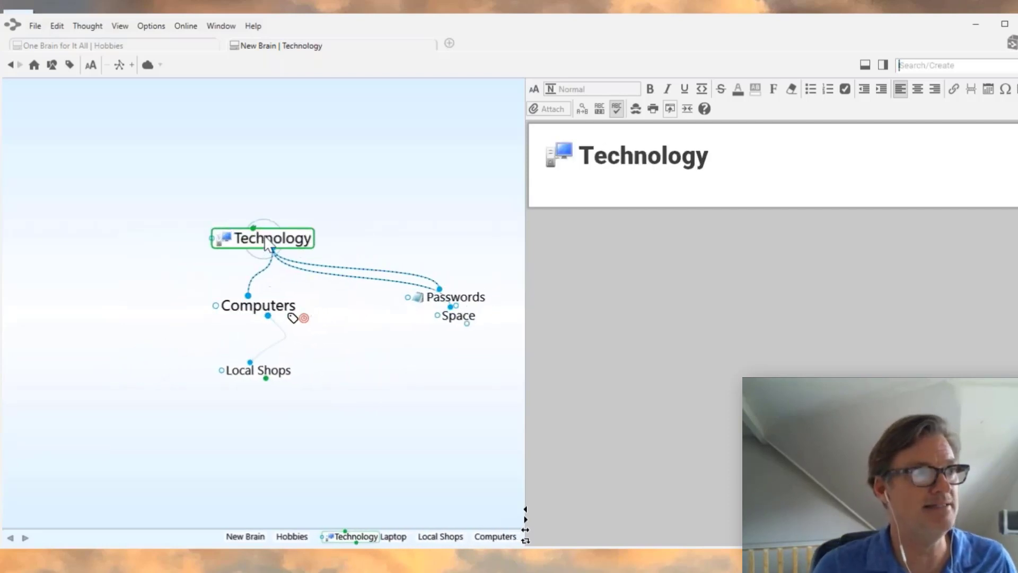
{"action": "left_click", "coordinate": [273, 234]}
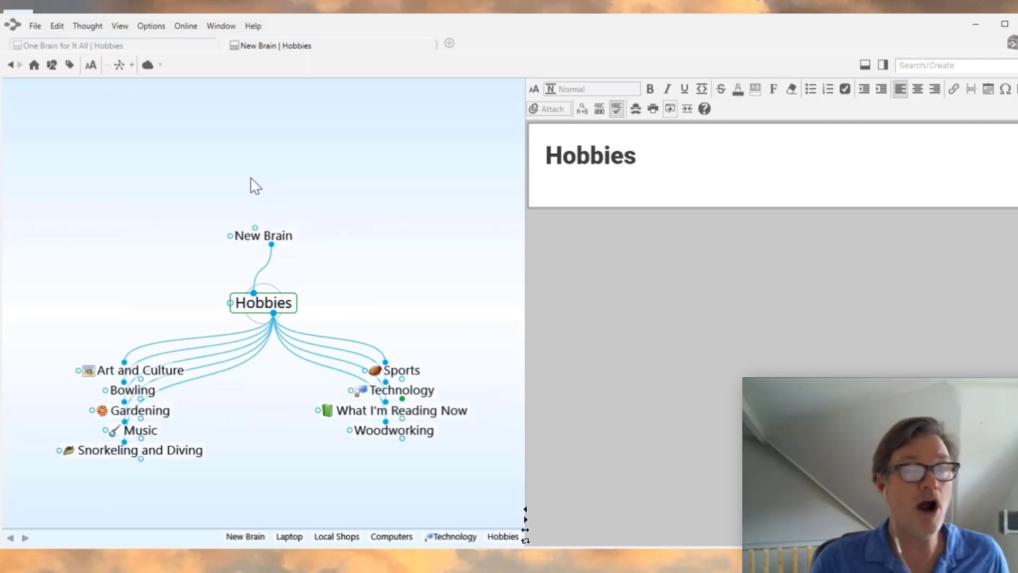
{"action": "left_click", "coordinate": [281, 239]}
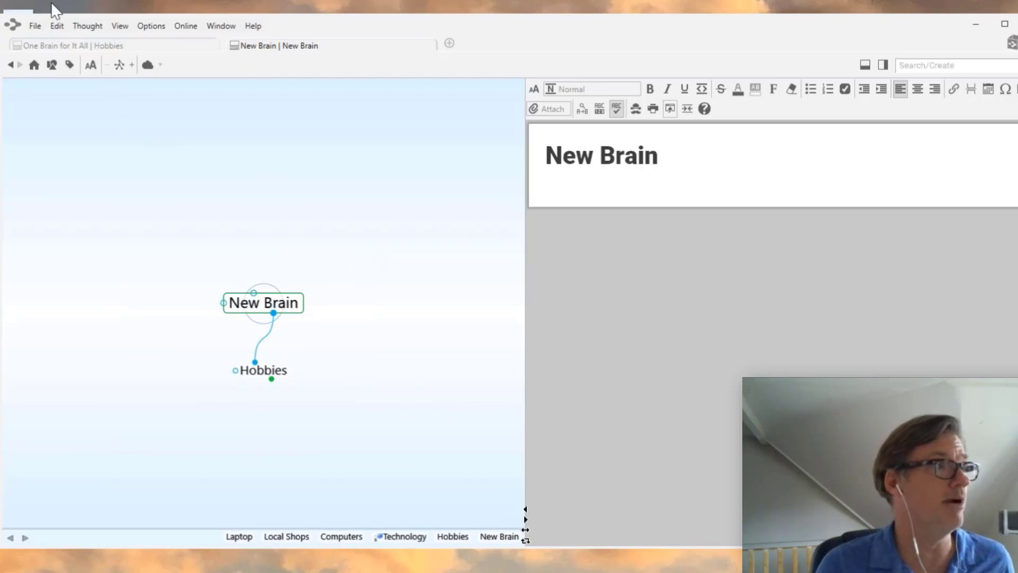
- Back up New Brain to the archive file 'New Brain 2021-03-24.brz' on the Desktop
{"action": "left_click", "coordinate": [34, 26]}
{"action": "mouse_move", "coordinate": [57, 26]}
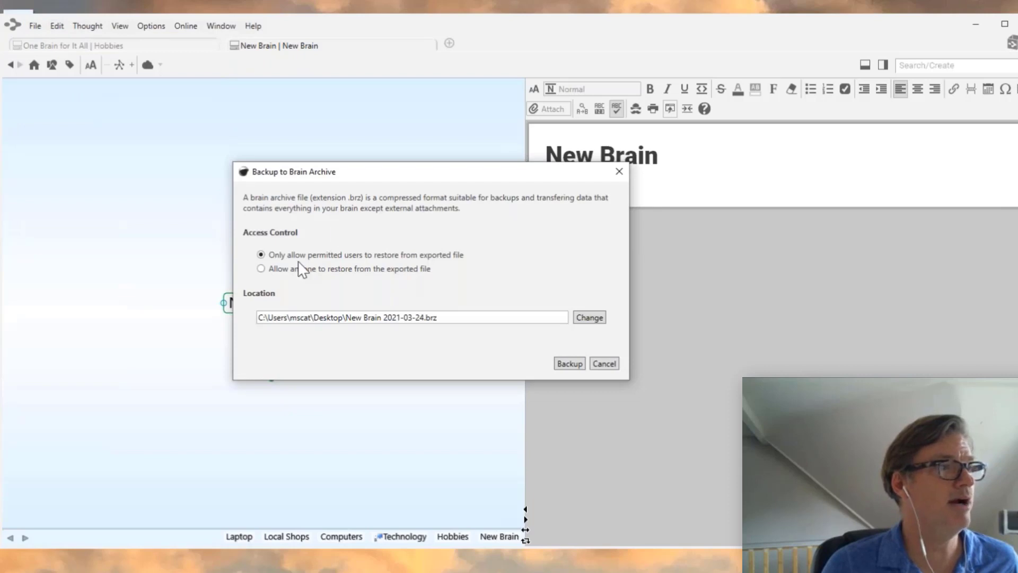
{"action": "left_click", "coordinate": [572, 364]}
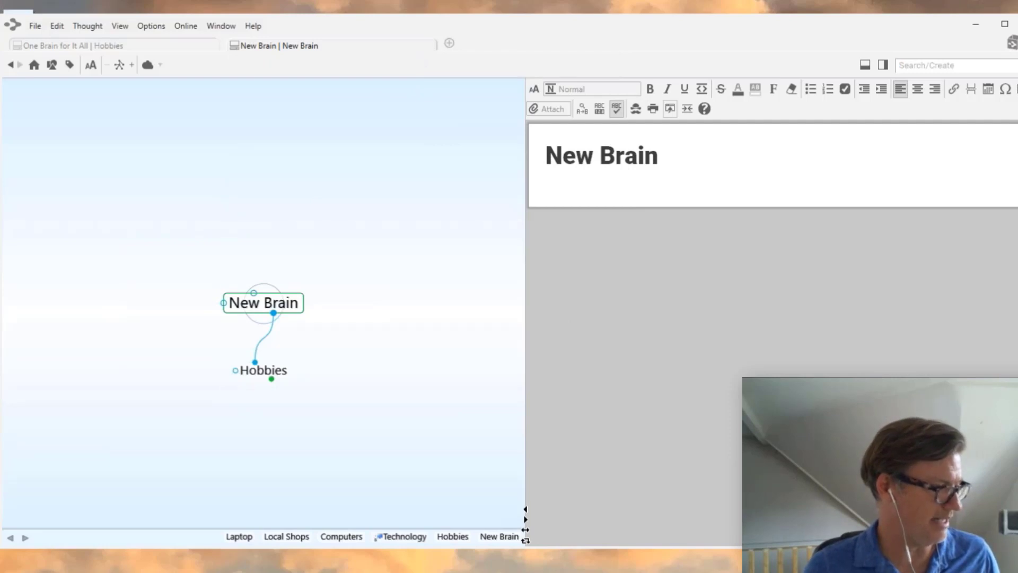
{"action": "left_click_drag", "start_coordinate": [307, 31], "coordinate": [502, 56]}
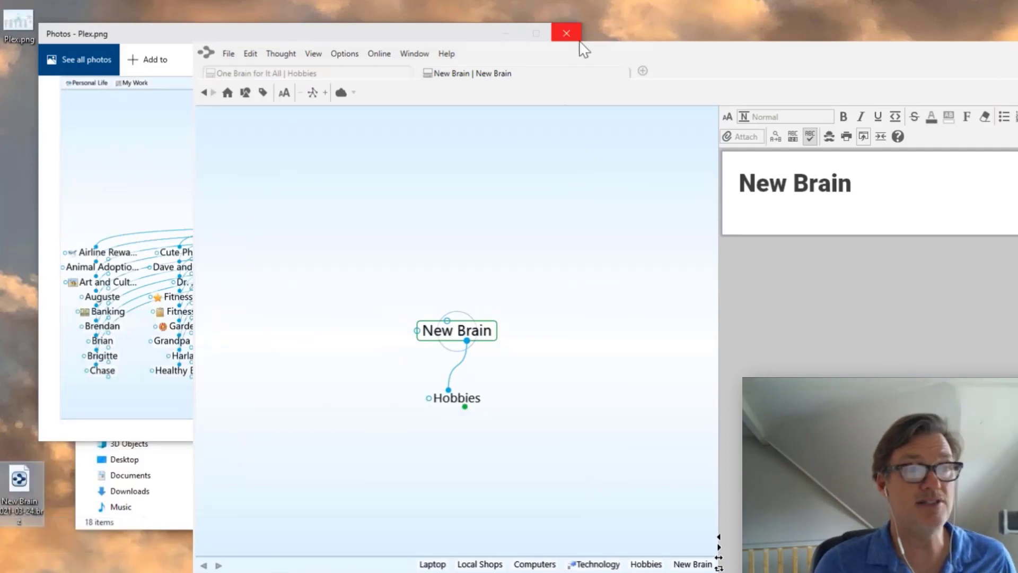
- Shift the window to uncover the desktop backup file, then open a new tab listing every brain
{"action": "left_click_drag", "start_coordinate": [722, 67], "coordinate": [515, 46]}
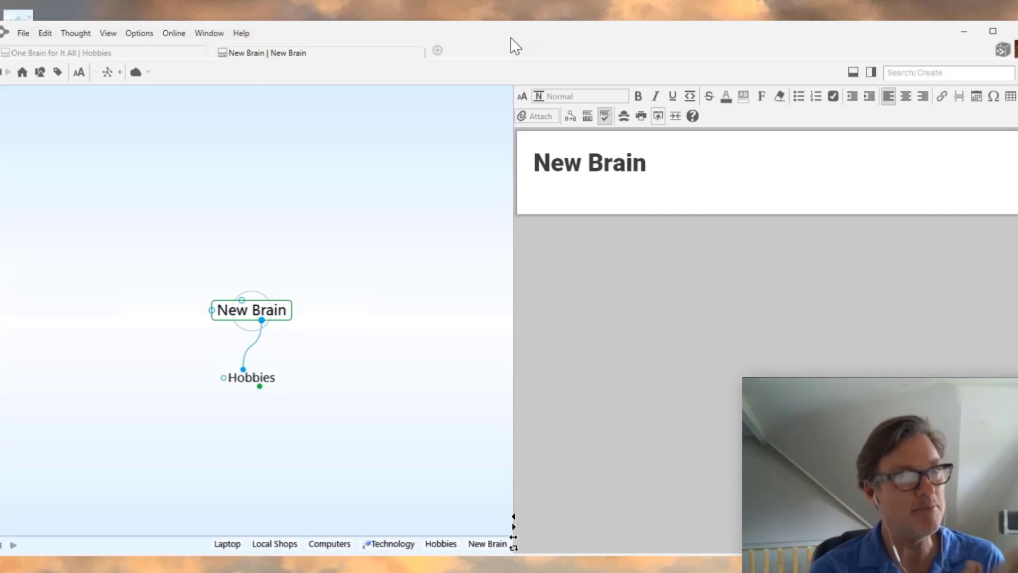
{"action": "left_click_drag", "start_coordinate": [521, 47], "coordinate": [710, 32]}
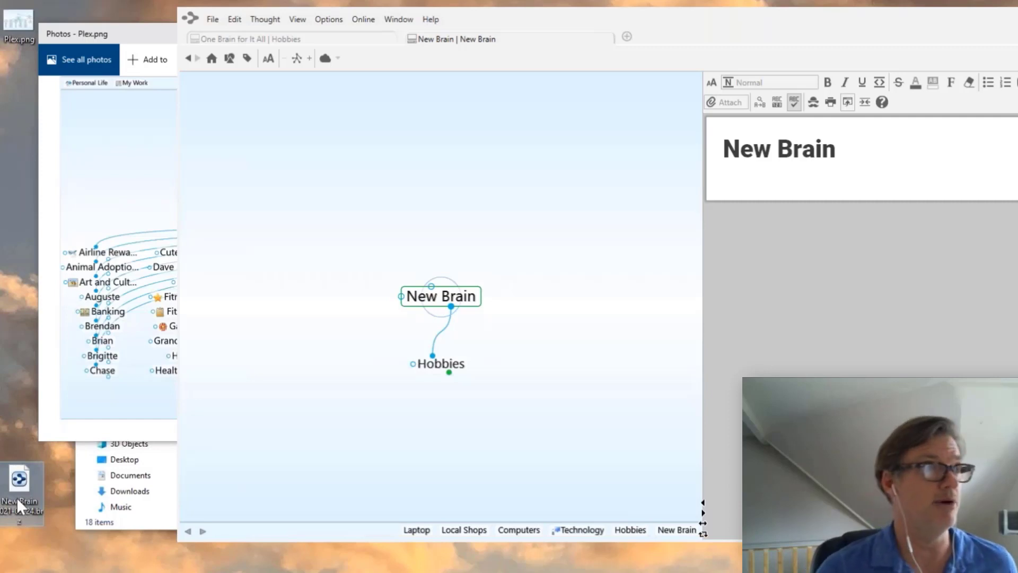
{"action": "left_click", "coordinate": [216, 20]}
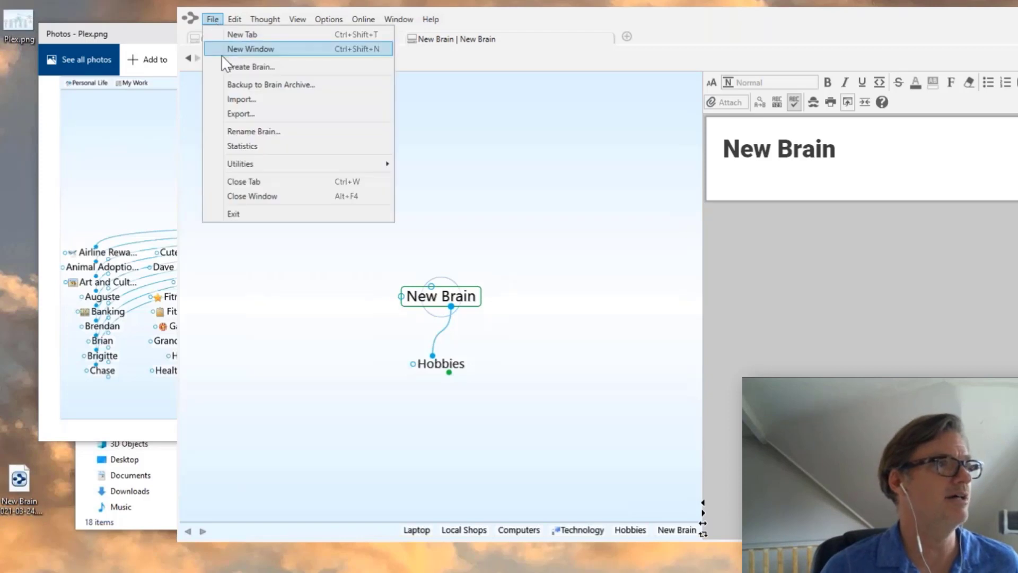
{"action": "left_click", "coordinate": [537, 152]}
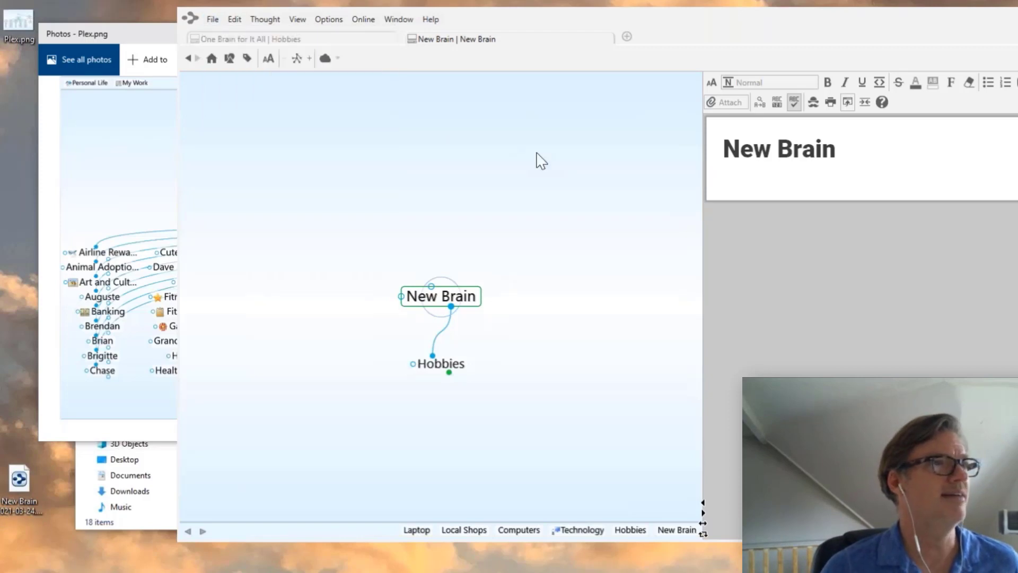
{"action": "left_click", "coordinate": [627, 37]}
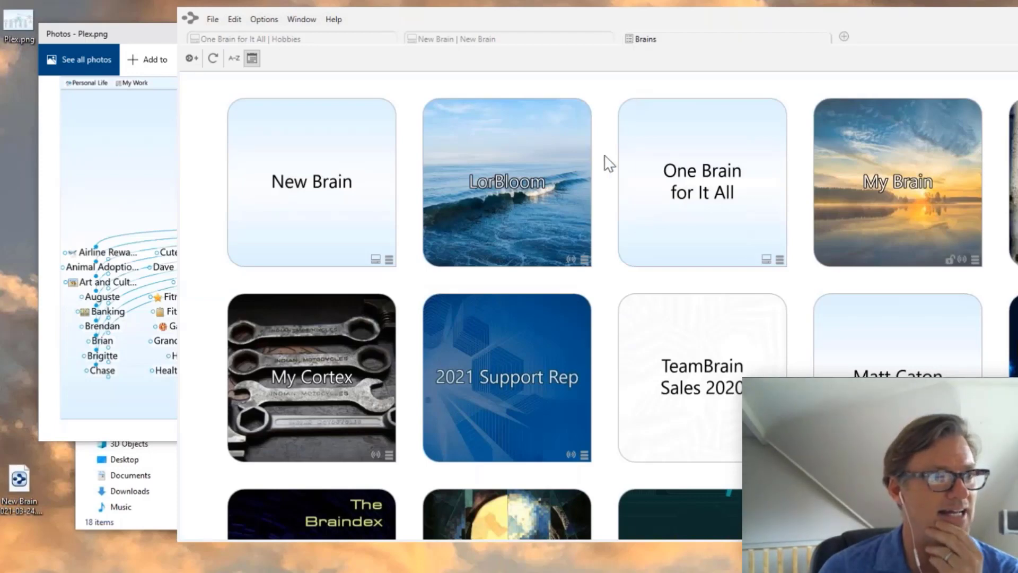
{"action": "scroll", "coordinate": [609, 164], "scroll_direction": "down", "scroll_amount": 1}
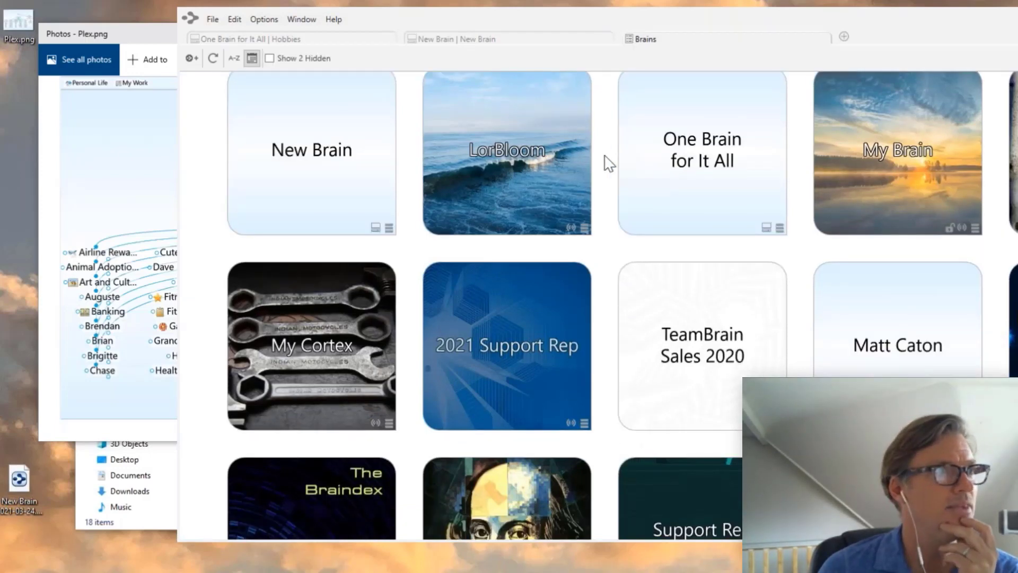
{"action": "scroll", "coordinate": [610, 164], "scroll_direction": "down", "scroll_amount": 2}
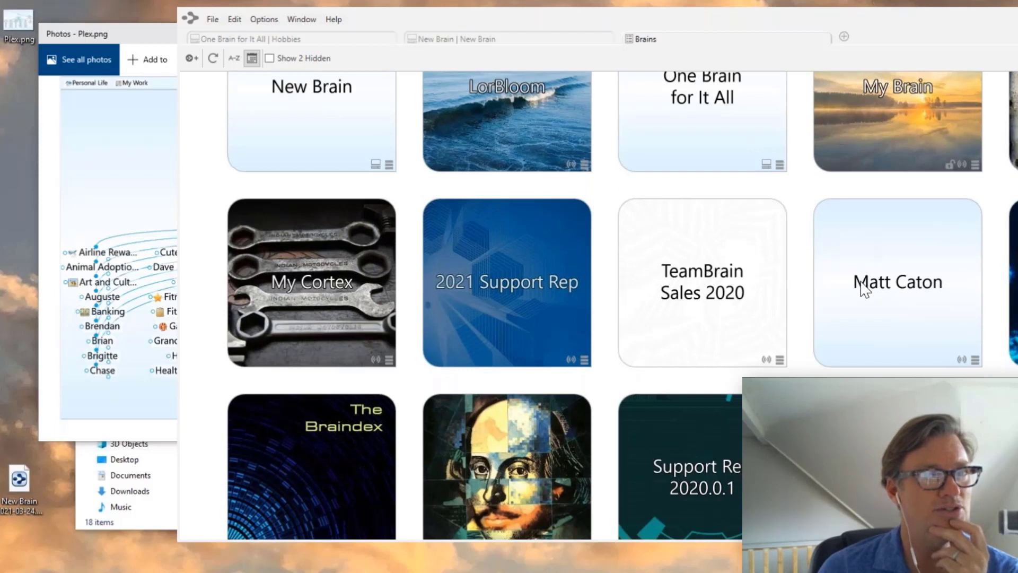
{"action": "left_click", "coordinate": [863, 289]}
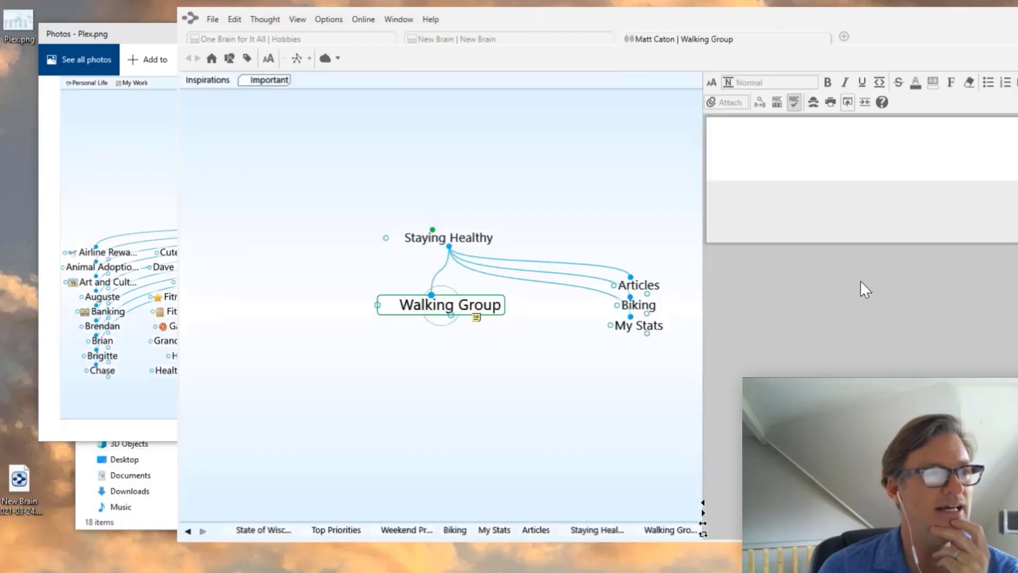
{"action": "left_click", "coordinate": [212, 58]}
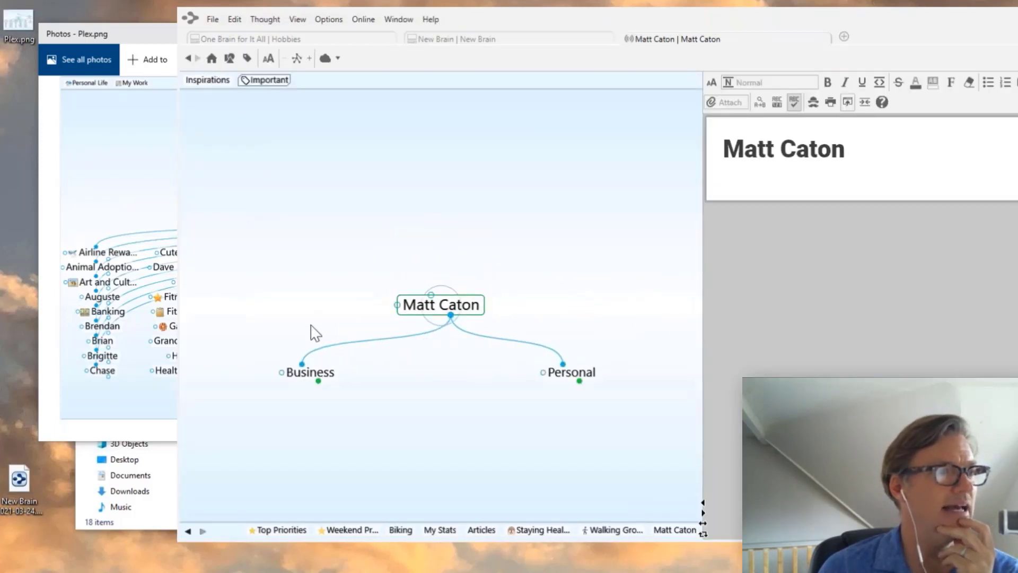
- Move through Business to centre Personal and start a new child thought under it
{"action": "left_click", "coordinate": [328, 377]}
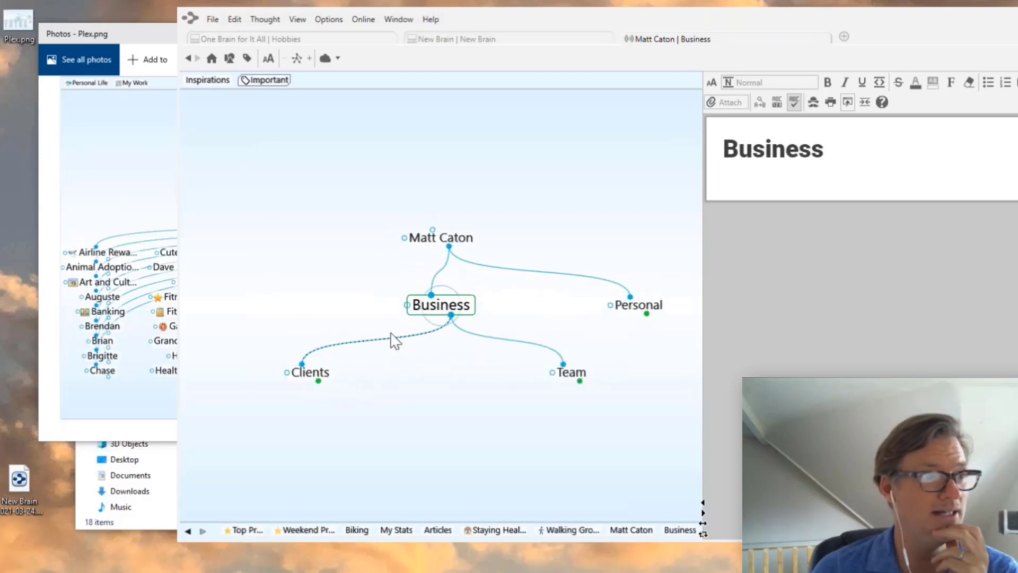
{"action": "left_click", "coordinate": [651, 311]}
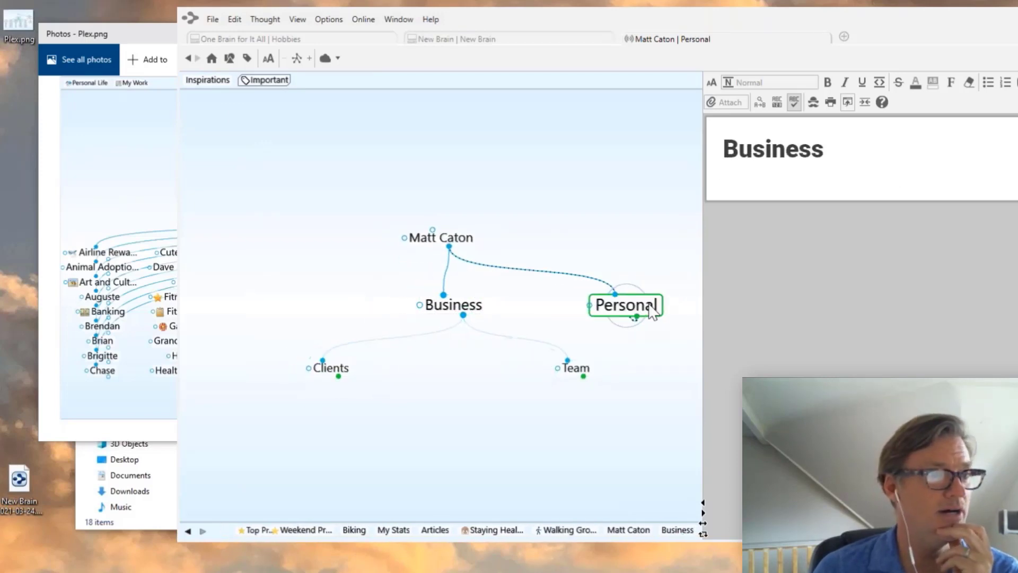
{"action": "left_click", "coordinate": [461, 429]}
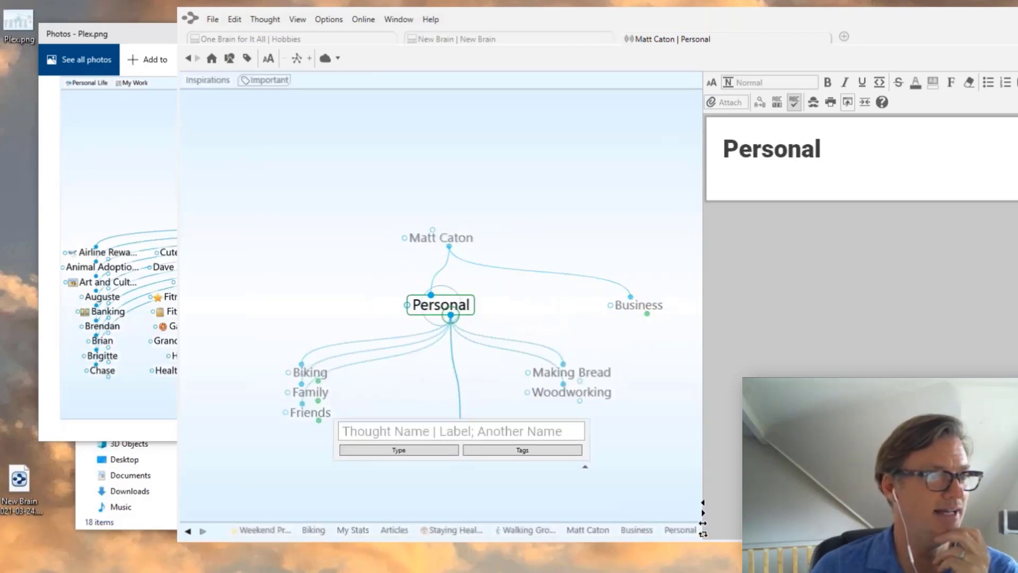
- Name the new child 'Hobby Import', fixing a typo, and make it the central thought
{"action": "type", "text": "Hob"}
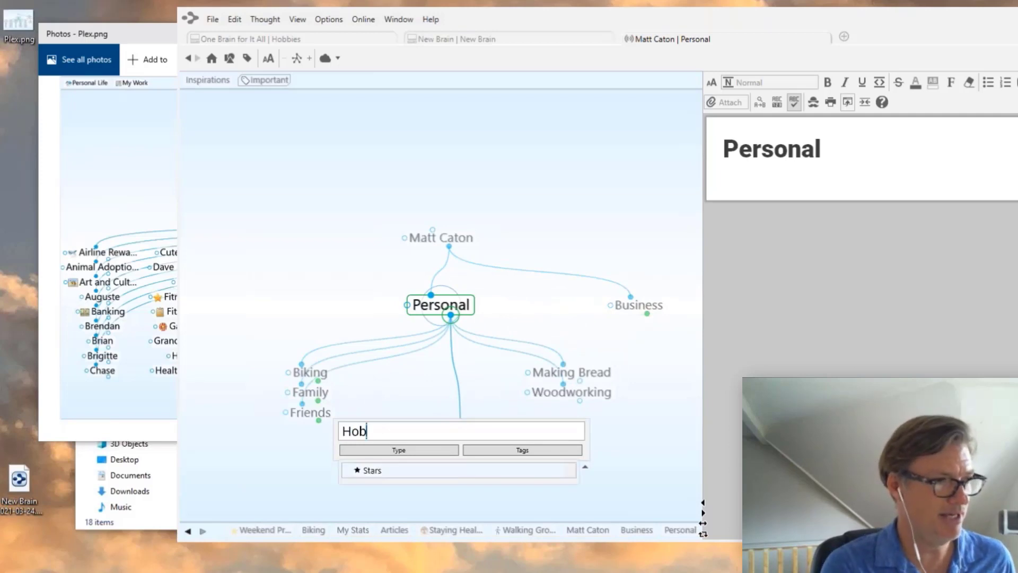
{"action": "type", "text": "by IMpo"}
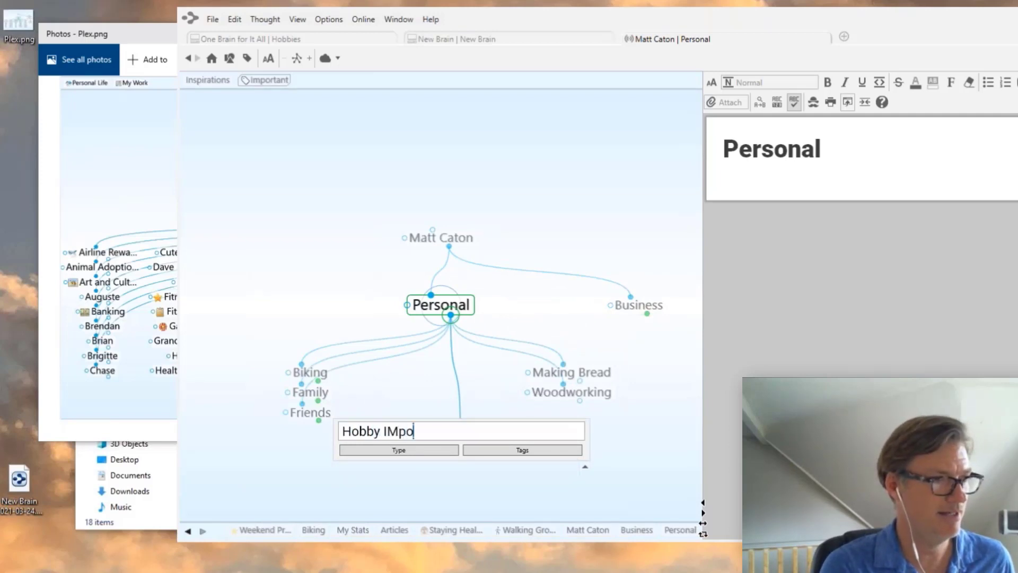
{"action": "key", "text": "BackSpace"}
{"action": "key", "text": "BackSpace"}
{"action": "key", "text": "BackSpace"}
{"action": "type", "text": "mport"}
{"action": "key", "text": "Return"}
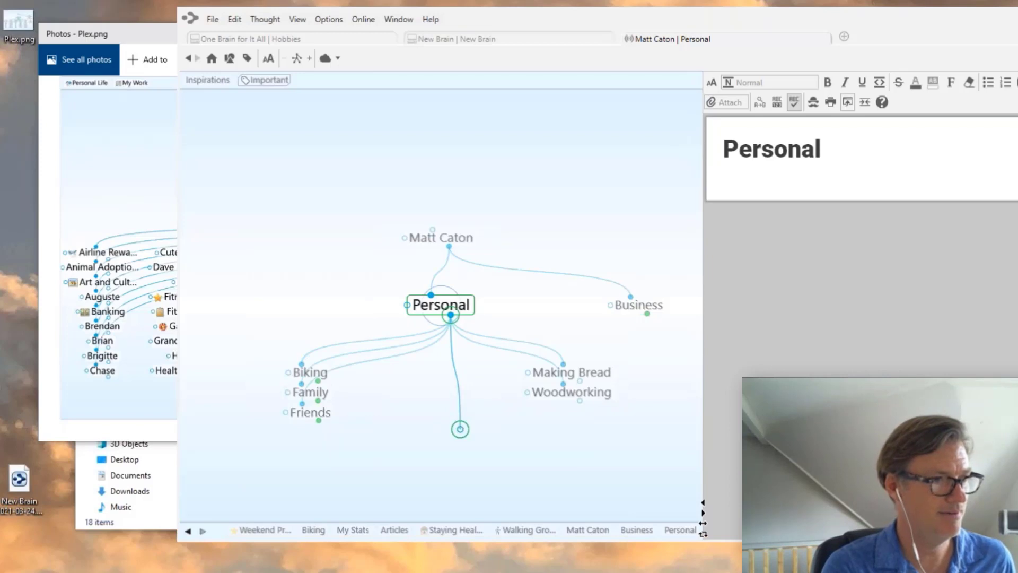
{"action": "left_click", "coordinate": [579, 378]}
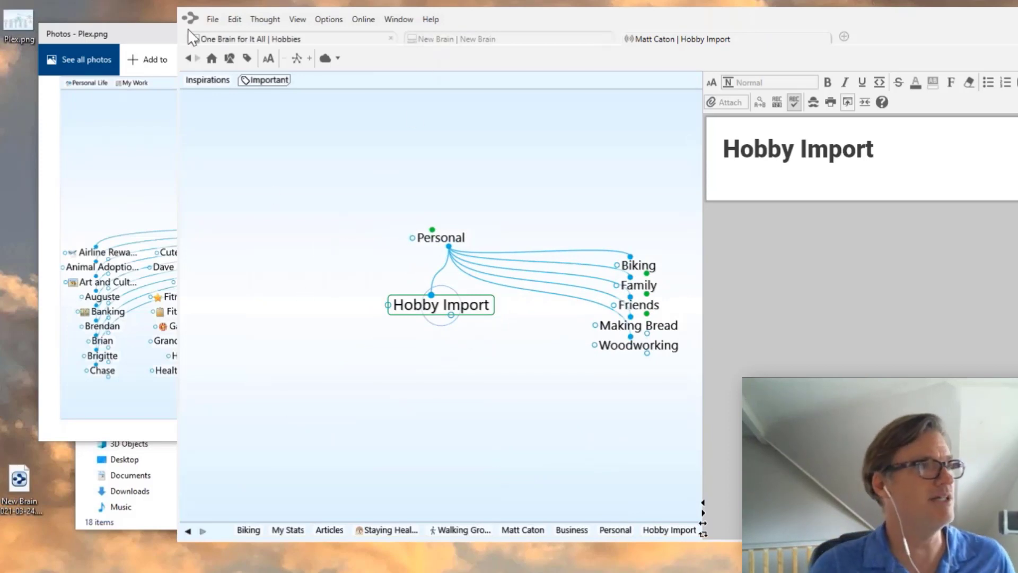
{"action": "left_click", "coordinate": [212, 20]}
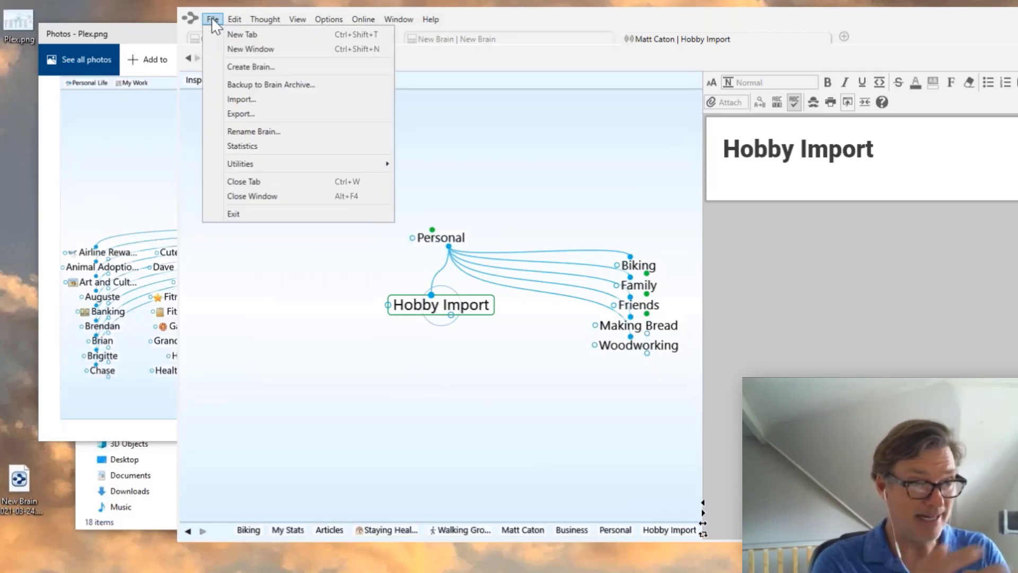
- Choose the Brain Archive import and select New Brain 2021-03-24.brz from the Desktop
{"action": "left_click", "coordinate": [242, 100]}
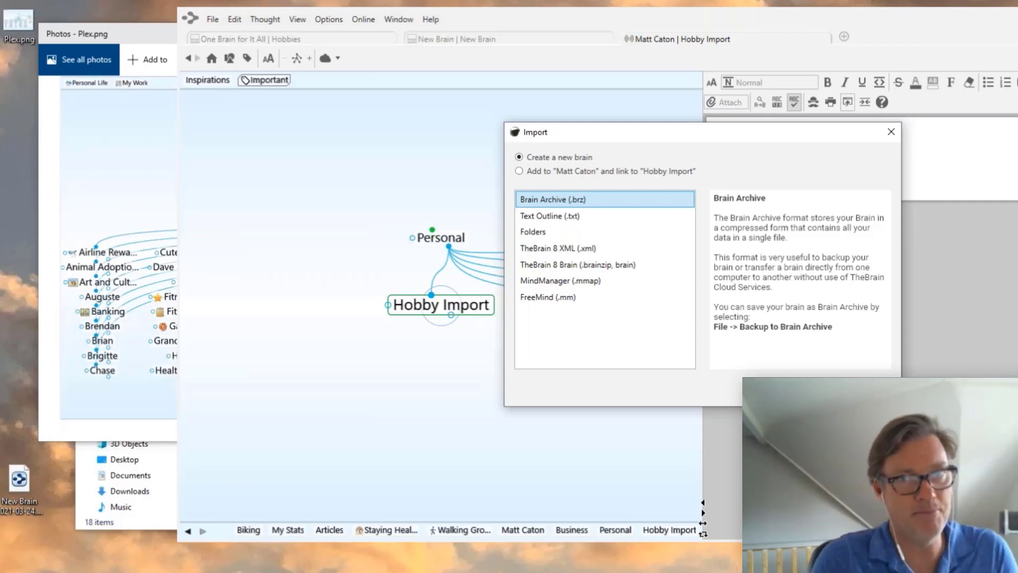
{"action": "left_click", "coordinate": [817, 389]}
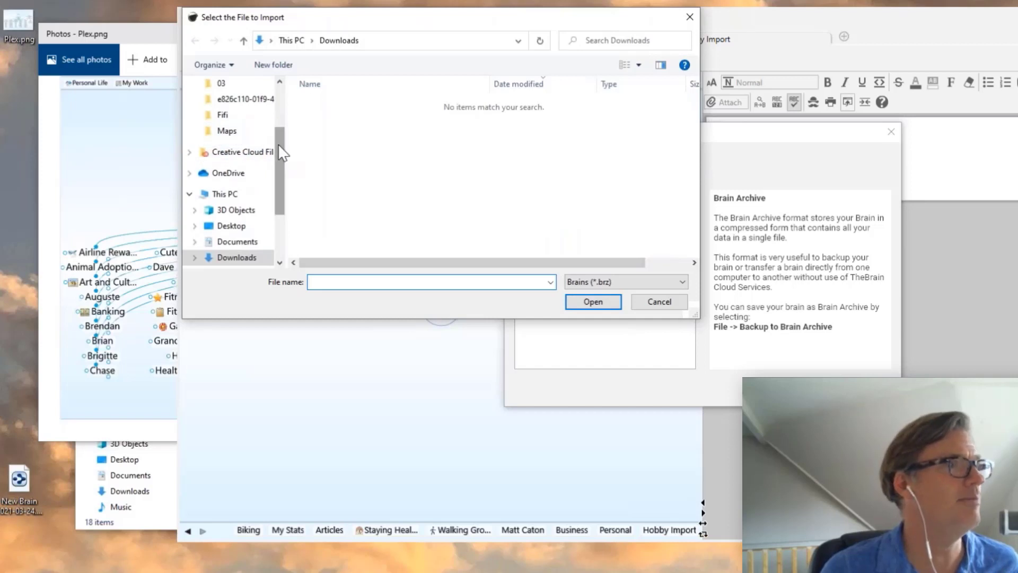
{"action": "scroll", "coordinate": [278, 144], "scroll_direction": "up", "scroll_amount": 2}
{"action": "left_click", "coordinate": [230, 84]}
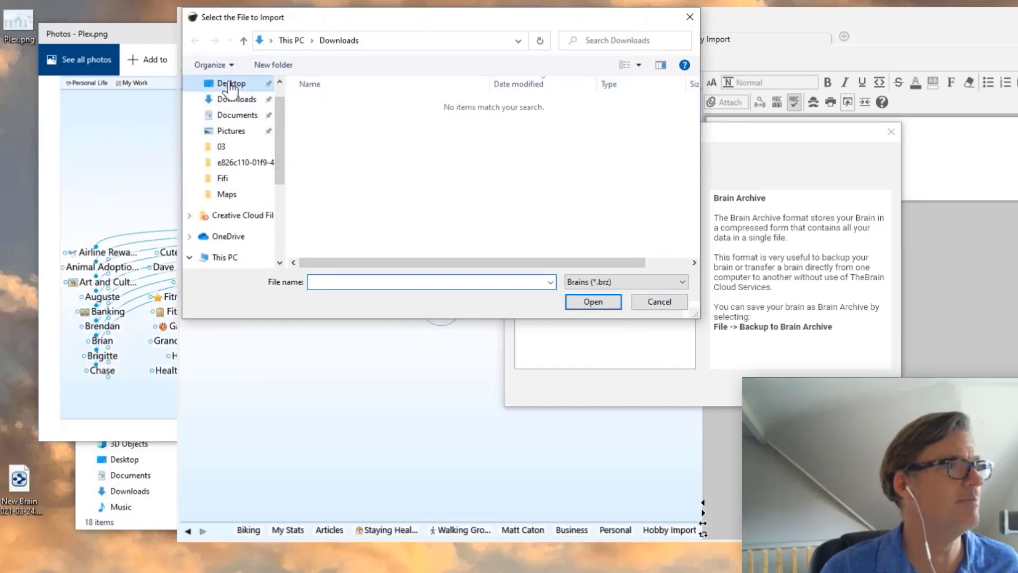
{"action": "left_click", "coordinate": [412, 197]}
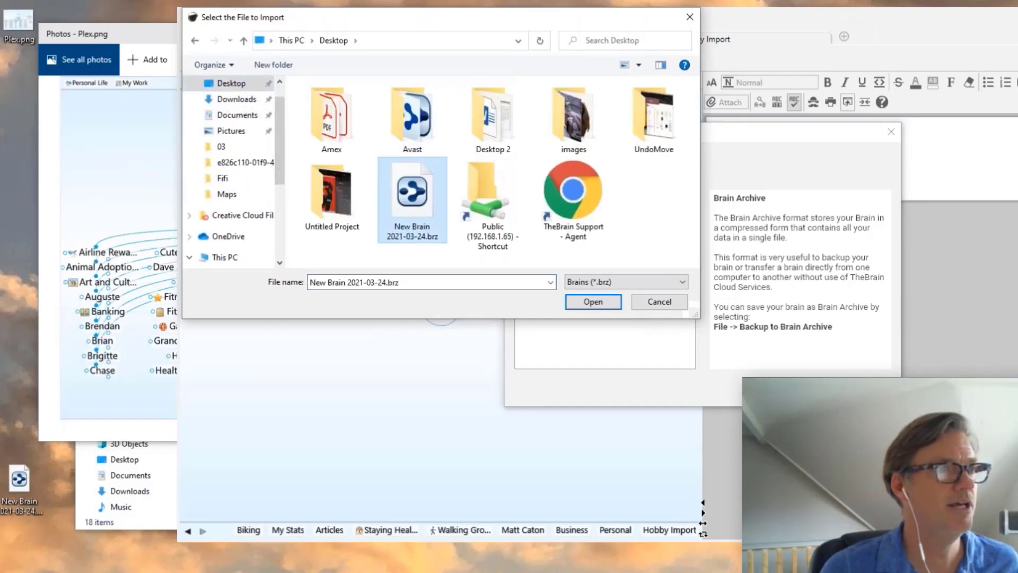
{"action": "left_click", "coordinate": [593, 302]}
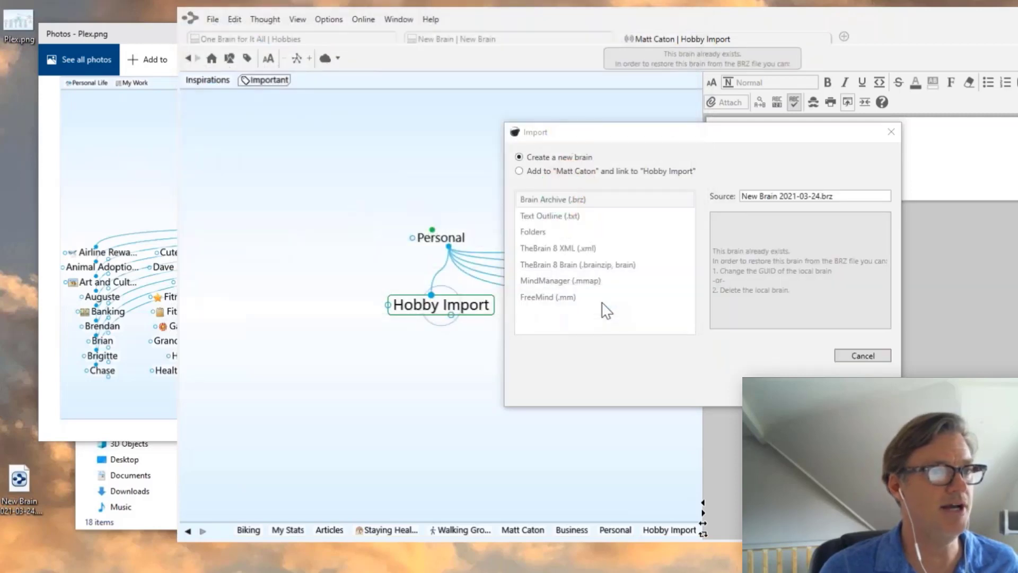
- Add the archive into the current brain under Hobby Import and open the new New Brain thought
{"action": "left_click", "coordinate": [530, 171]}
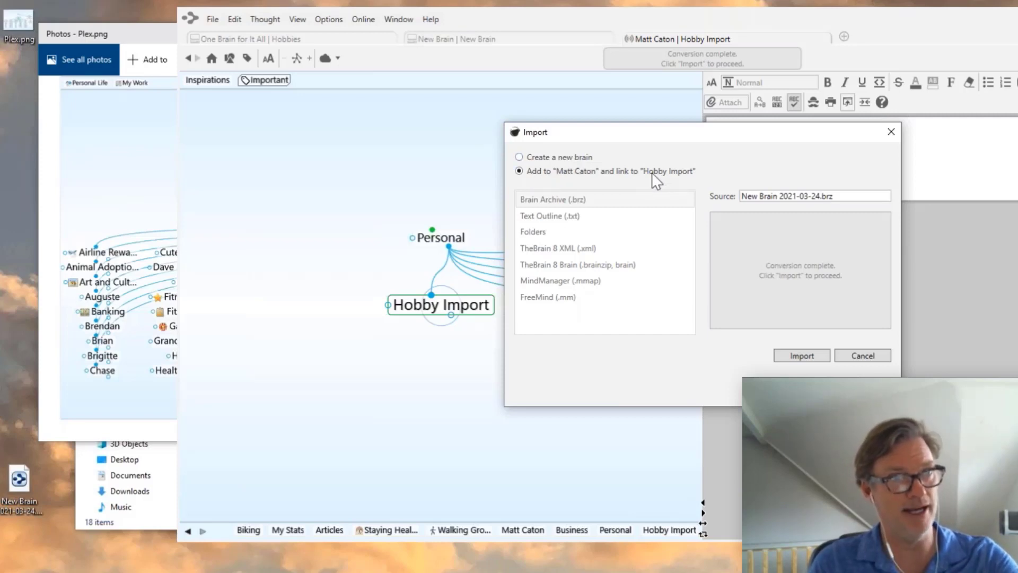
{"action": "left_click", "coordinate": [804, 356]}
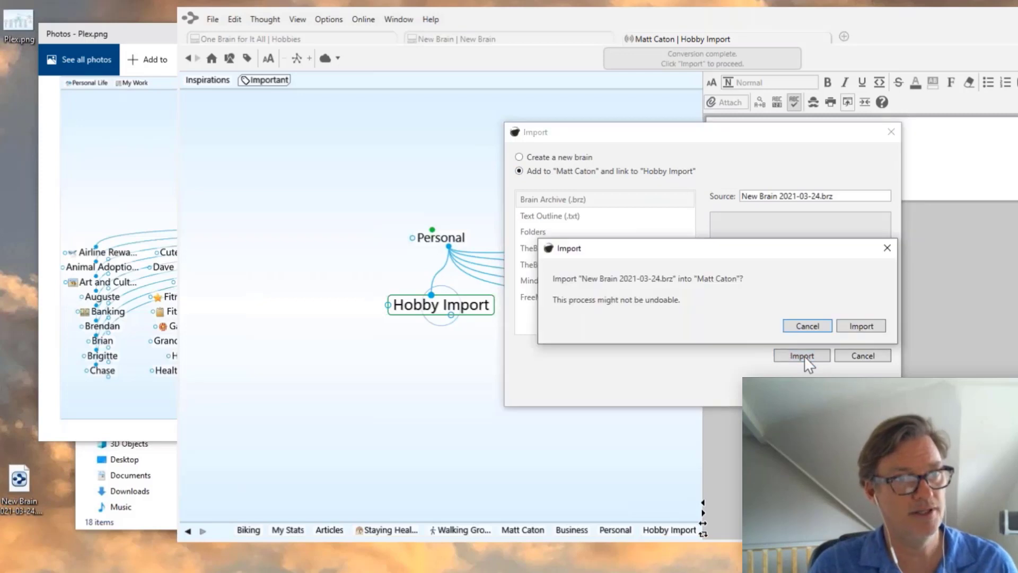
{"action": "left_click", "coordinate": [862, 327]}
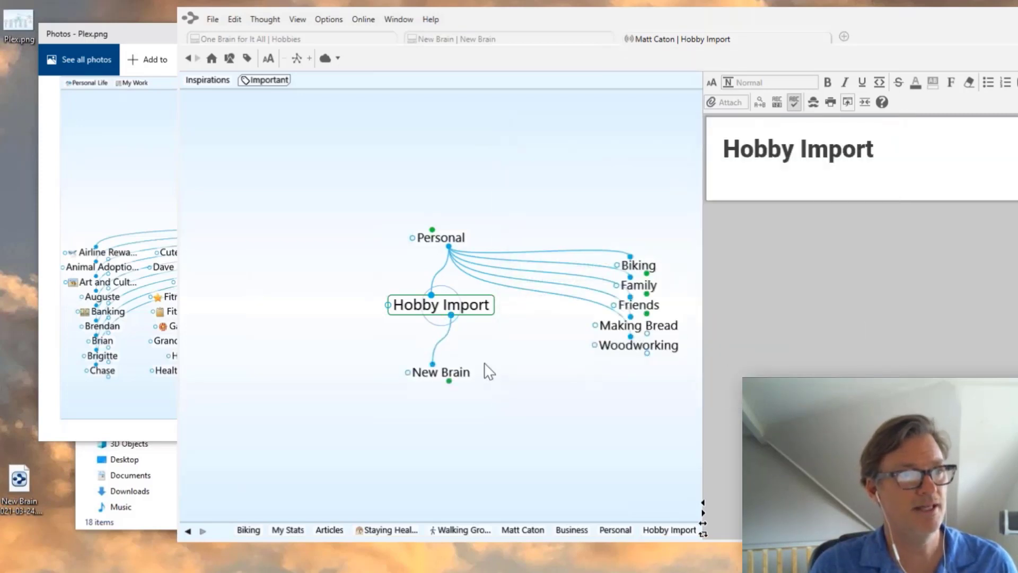
{"action": "left_click", "coordinate": [453, 372]}
- Go to the imported Hobbies thought, then its Woodworking child, and bring Excel's start window over
{"action": "left_click", "coordinate": [458, 373]}
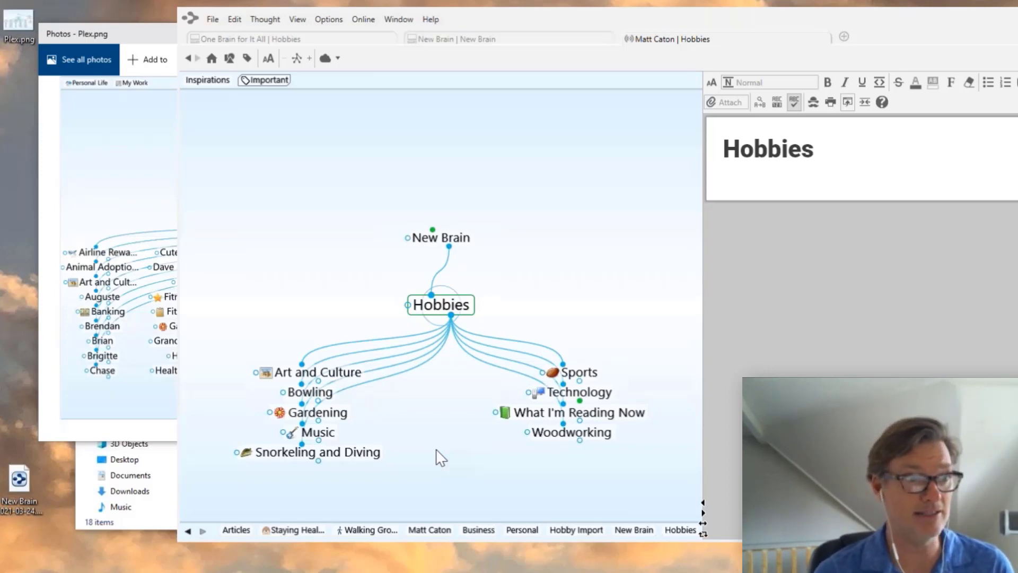
{"action": "left_click", "coordinate": [590, 437]}
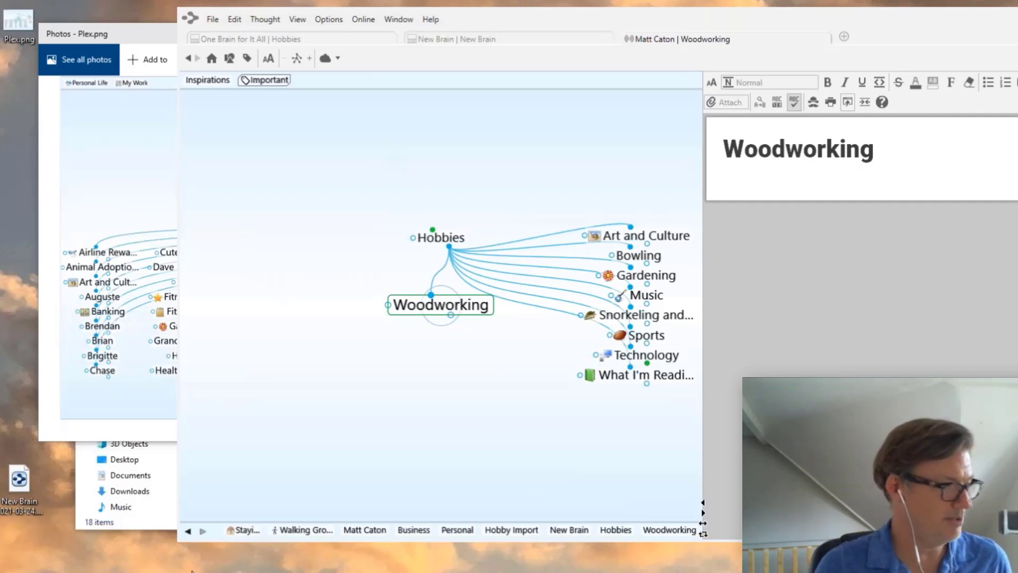
{"action": "left_click_drag", "start_coordinate": [192, 571], "coordinate": [237, 74]}
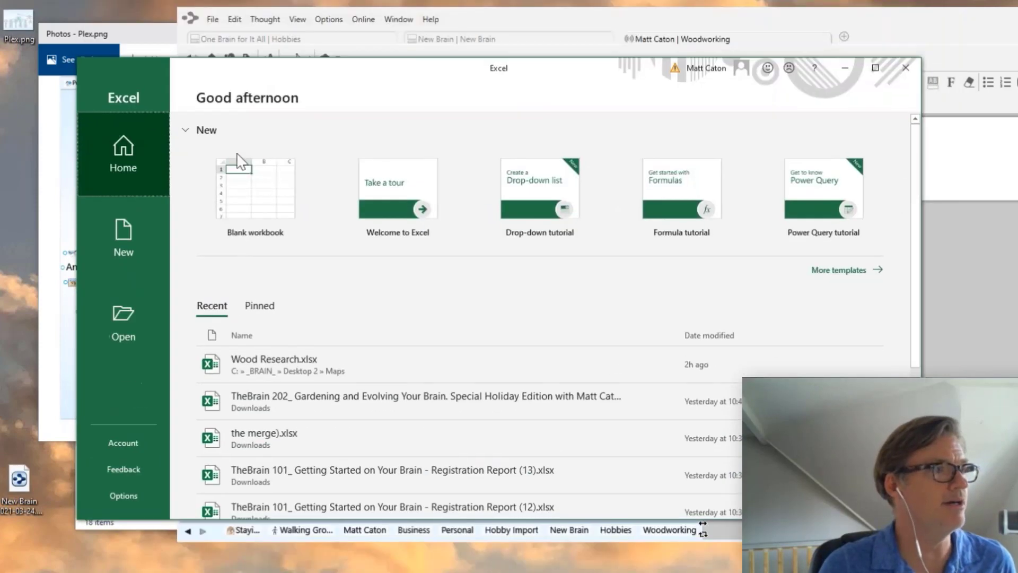
- Open Wood Research.xlsx, close Document Recovery, and scroll through the hard and soft wood outline
{"action": "left_click", "coordinate": [289, 368]}
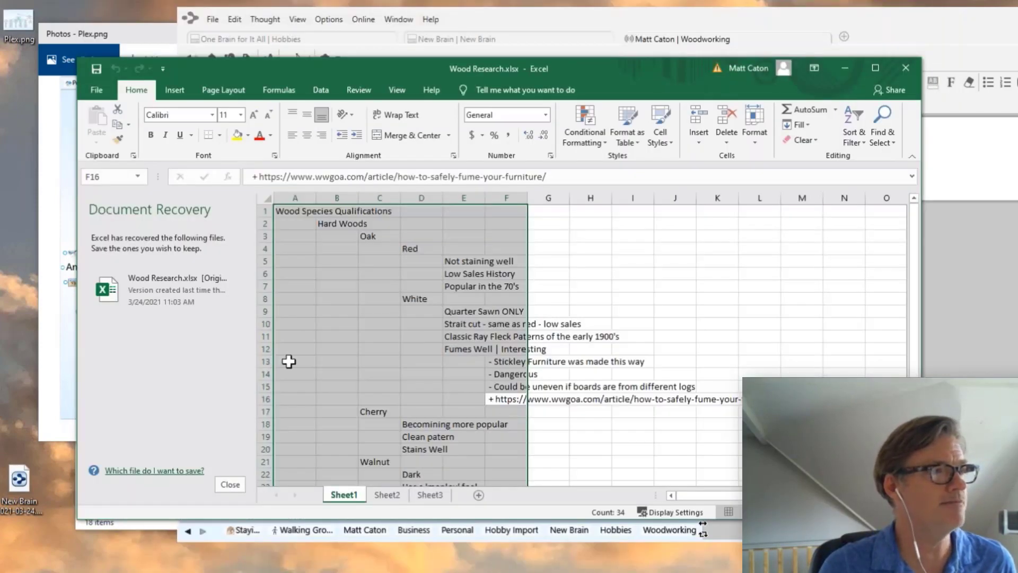
{"action": "left_click", "coordinate": [231, 485]}
{"action": "left_click", "coordinate": [242, 386]}
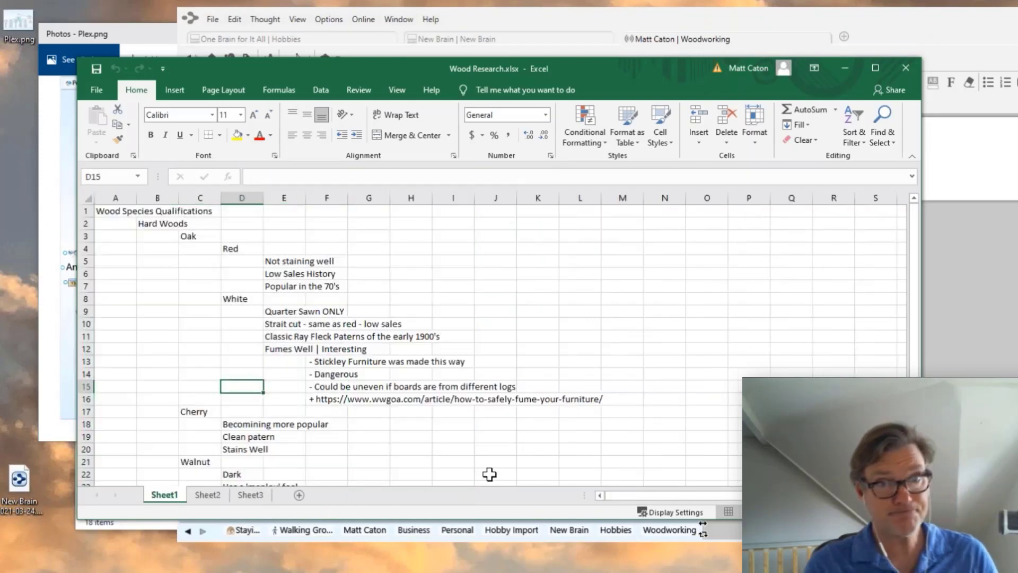
{"action": "scroll", "coordinate": [412, 300], "scroll_direction": "down", "scroll_amount": 7}
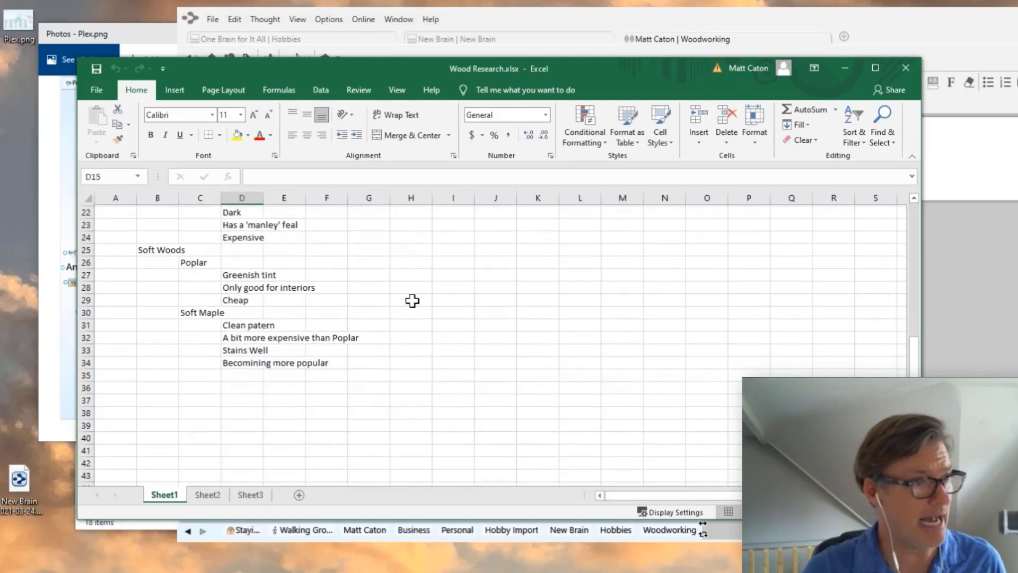
{"action": "scroll", "coordinate": [412, 301], "scroll_direction": "up", "scroll_amount": 7}
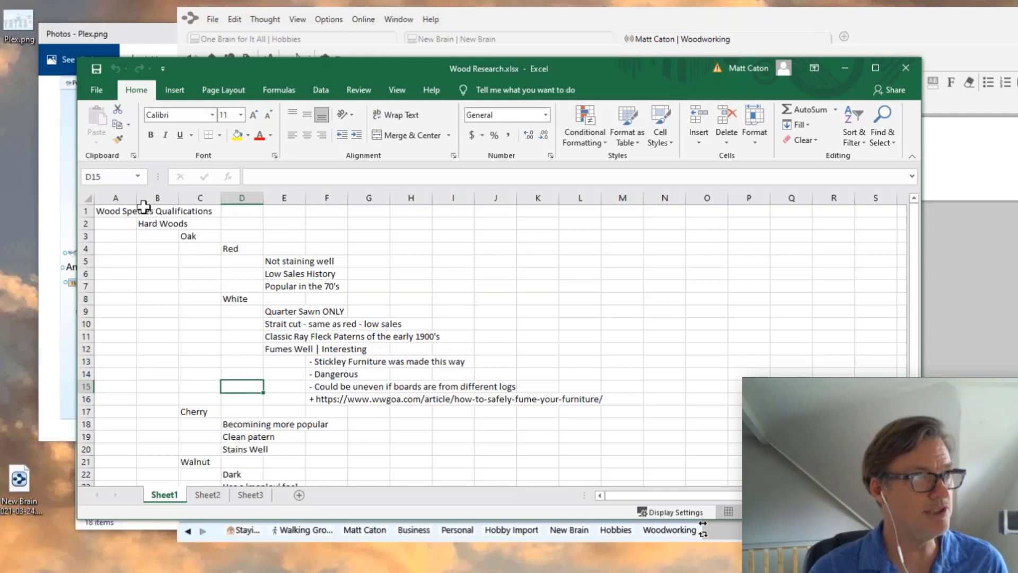
{"action": "scroll", "coordinate": [159, 311], "scroll_direction": "down", "scroll_amount": 2}
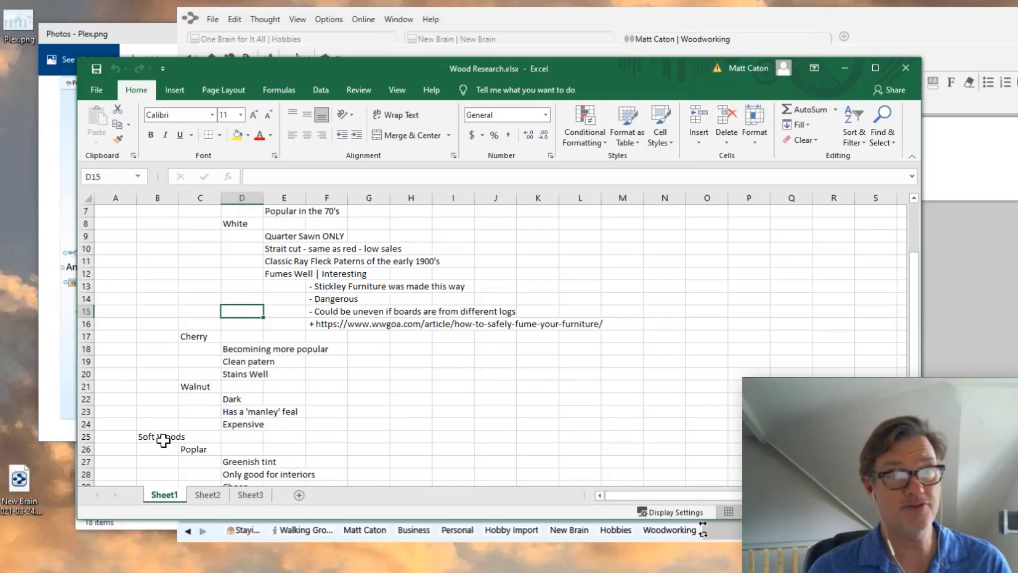
{"action": "scroll", "coordinate": [159, 441], "scroll_direction": "down", "scroll_amount": 2}
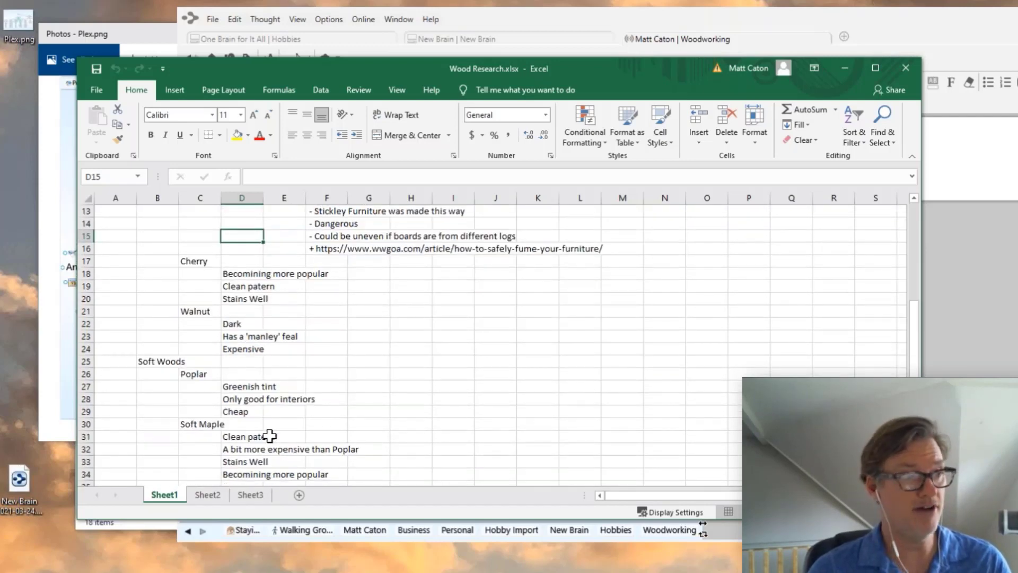
{"action": "scroll", "coordinate": [268, 434], "scroll_direction": "up", "scroll_amount": 4}
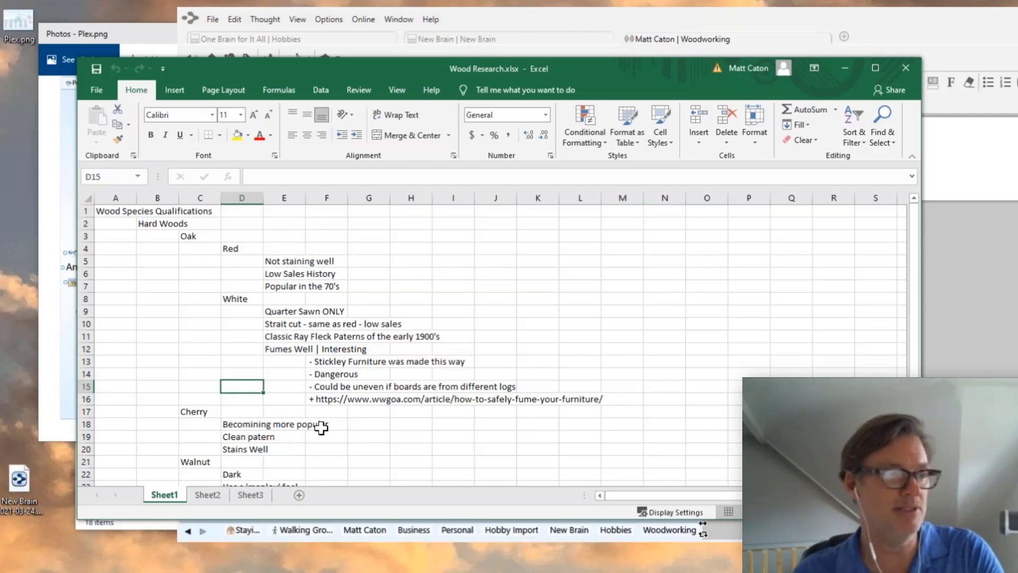
- Select all of the Wood Research sheet, copy it, and minimise Excel back to TheBrain
{"action": "key", "text": "ctrl+a"}
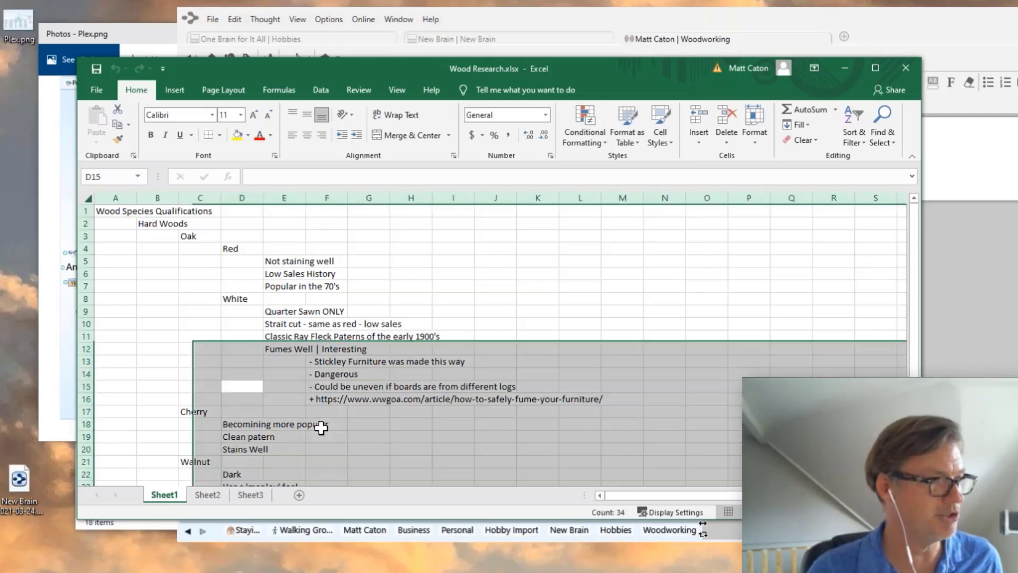
{"action": "scroll", "coordinate": [322, 428], "scroll_direction": "down", "scroll_amount": 7}
{"action": "scroll", "coordinate": [320, 425], "scroll_direction": "up", "scroll_amount": 4}
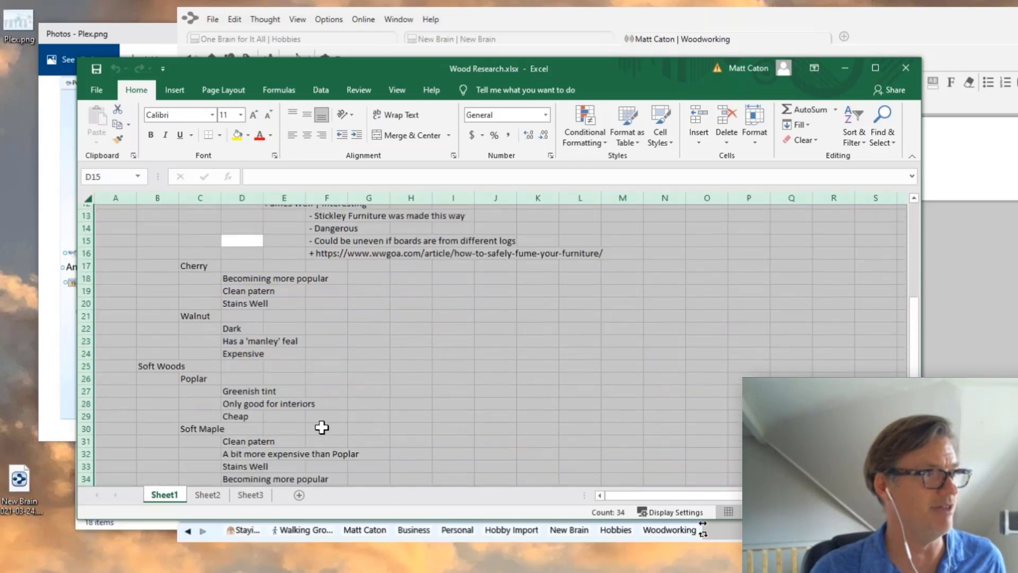
{"action": "right_click", "coordinate": [166, 255]}
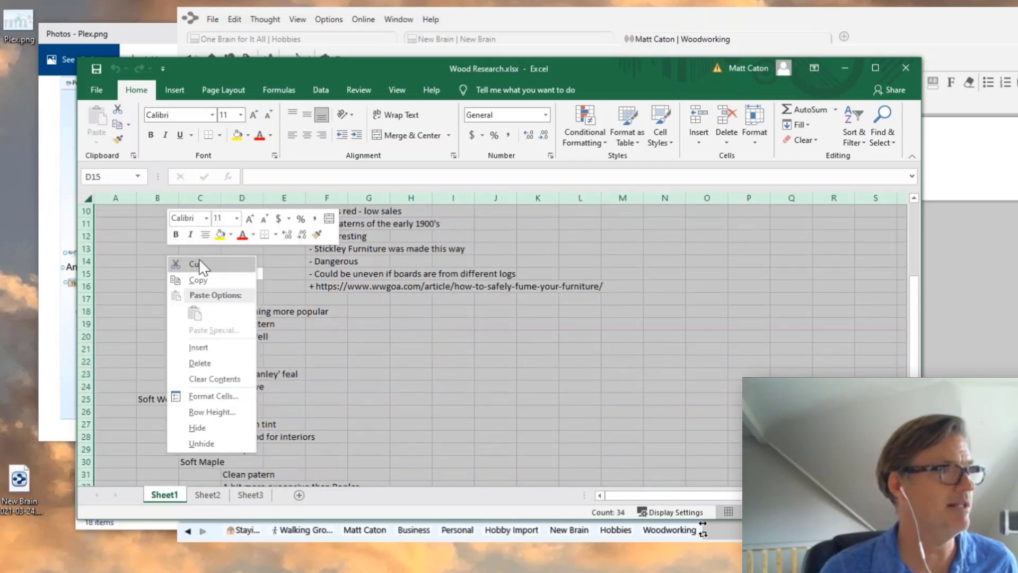
{"action": "left_click", "coordinate": [200, 281]}
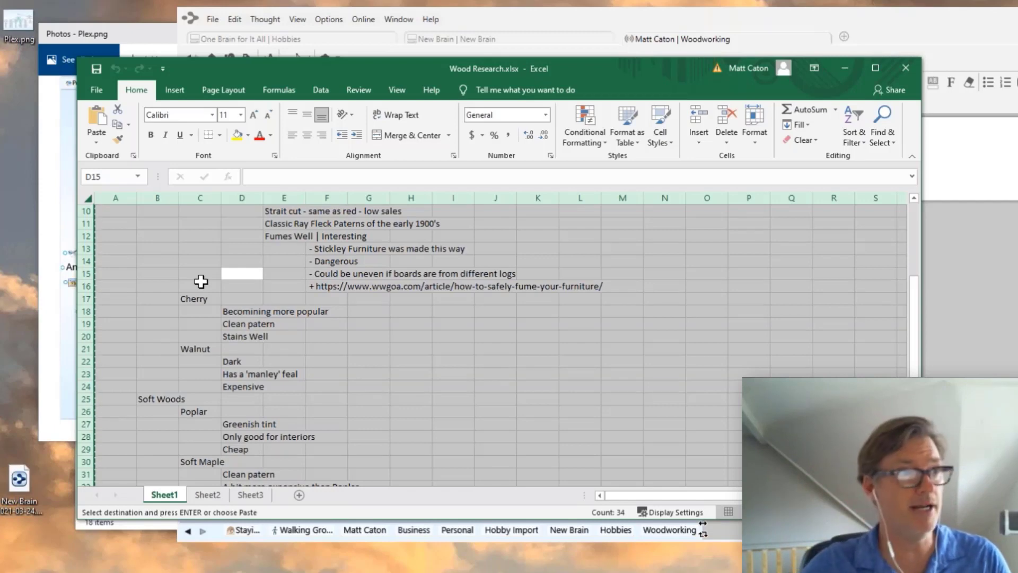
{"action": "left_click", "coordinate": [842, 69]}
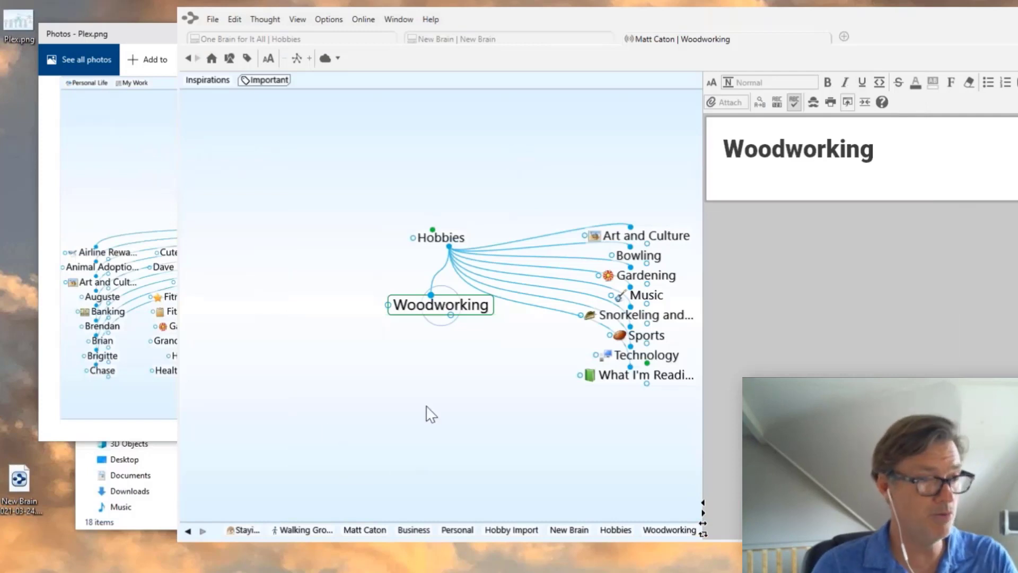
- Paste the copied text outline as thoughts, creating Wood Species Qualifications under Woodworking
{"action": "right_click", "coordinate": [426, 406]}
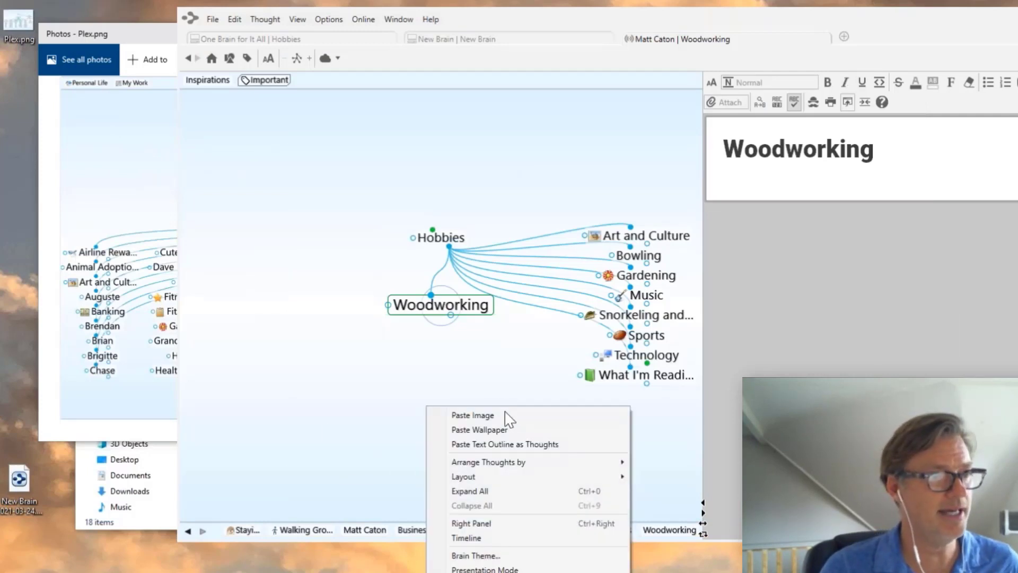
{"action": "left_click", "coordinate": [505, 446]}
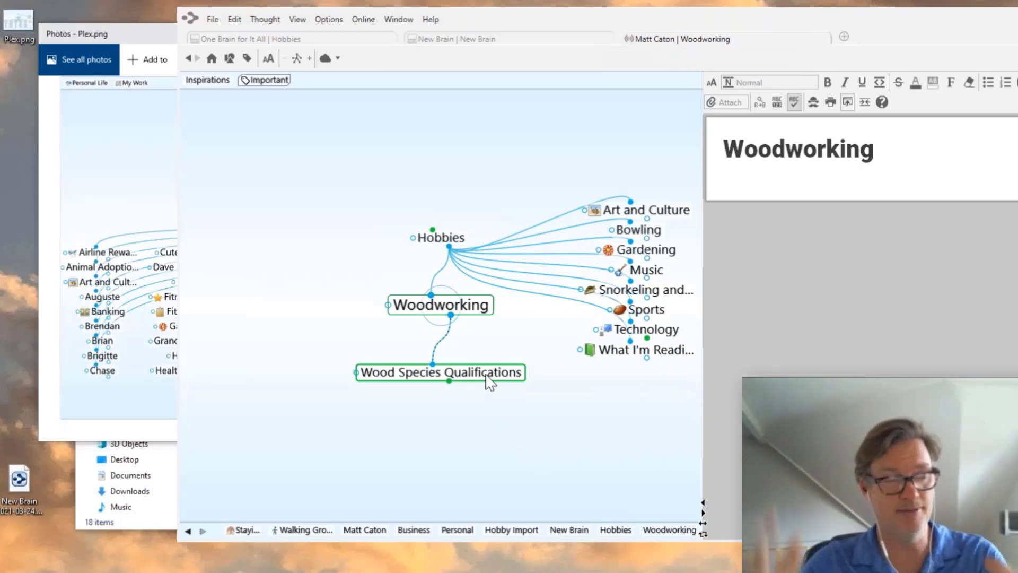
- Drill from Wood Species Qualifications through Hard Woods, Oak and White to Fumes Well's notes
{"action": "left_click", "coordinate": [490, 378]}
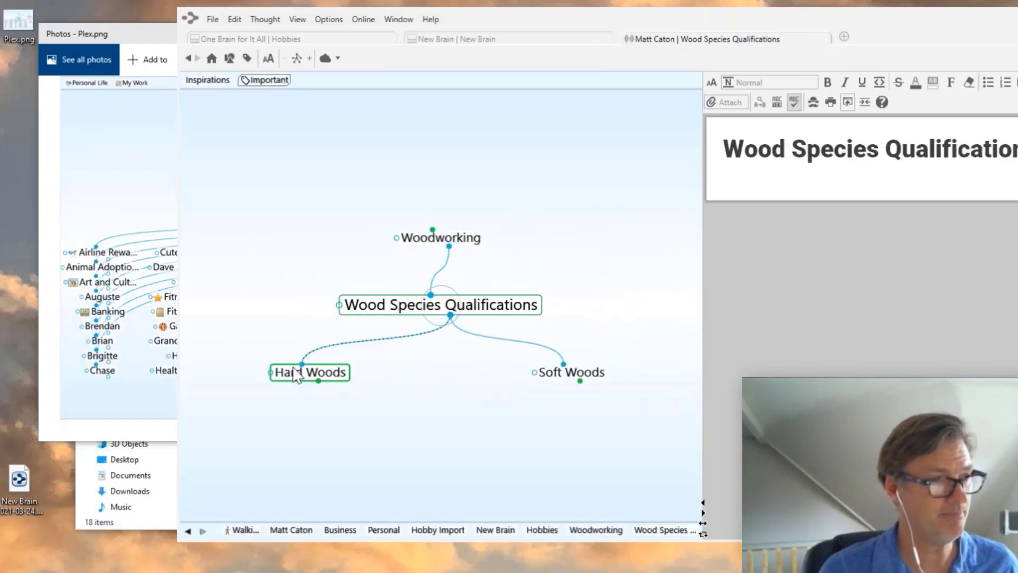
{"action": "left_click", "coordinate": [334, 380]}
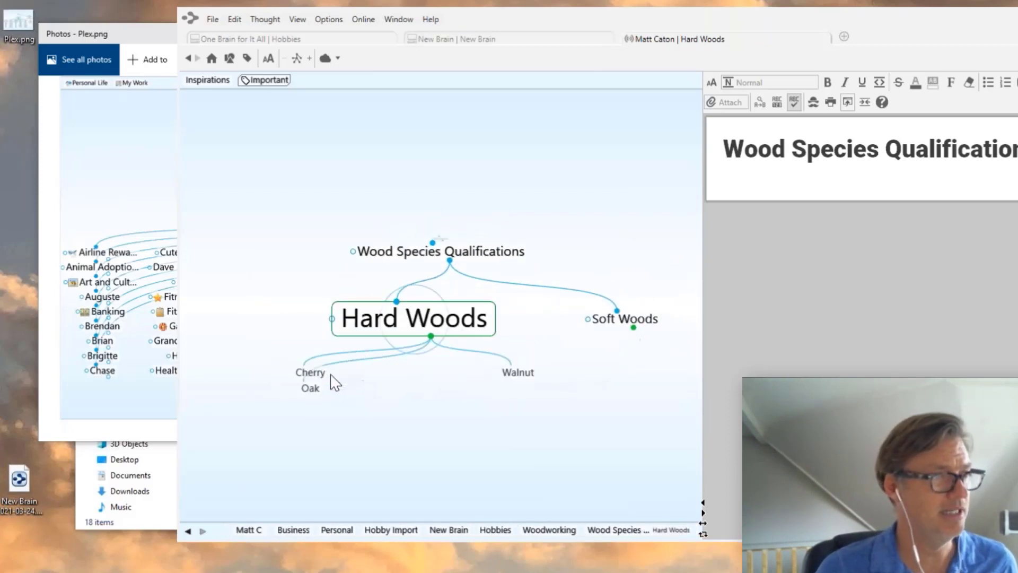
{"action": "left_click", "coordinate": [320, 402]}
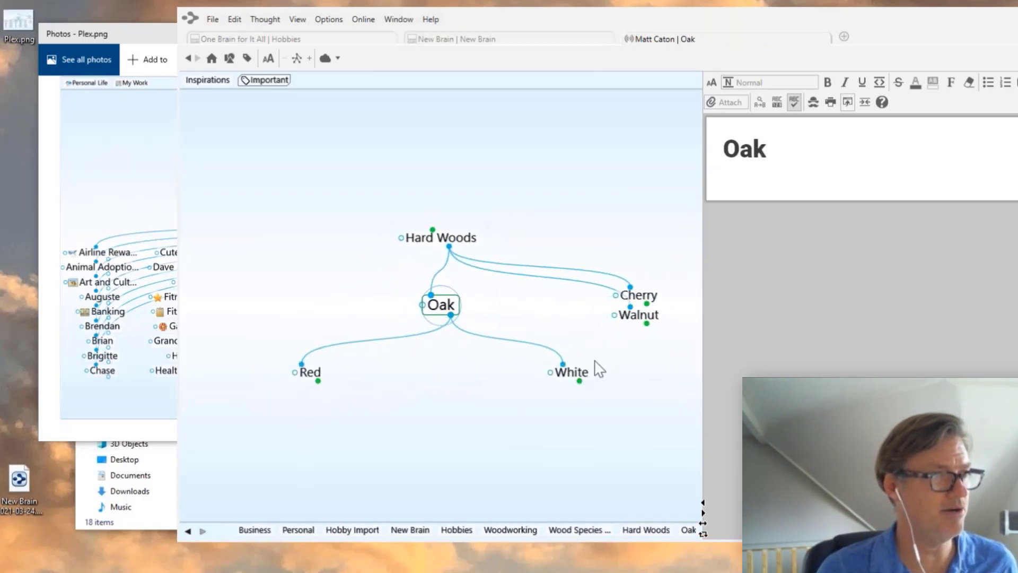
{"action": "left_click", "coordinate": [587, 376]}
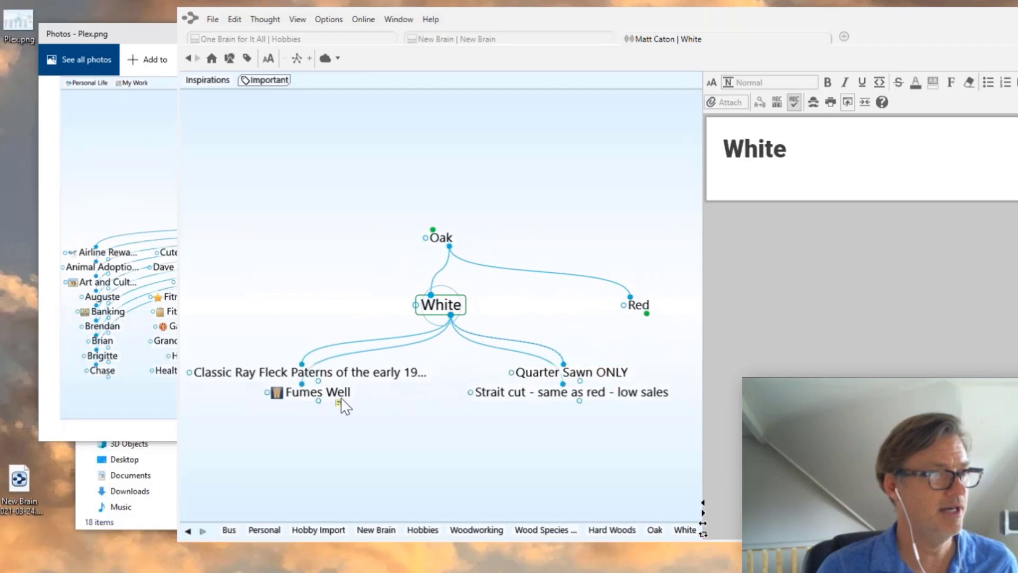
{"action": "left_click", "coordinate": [345, 406]}
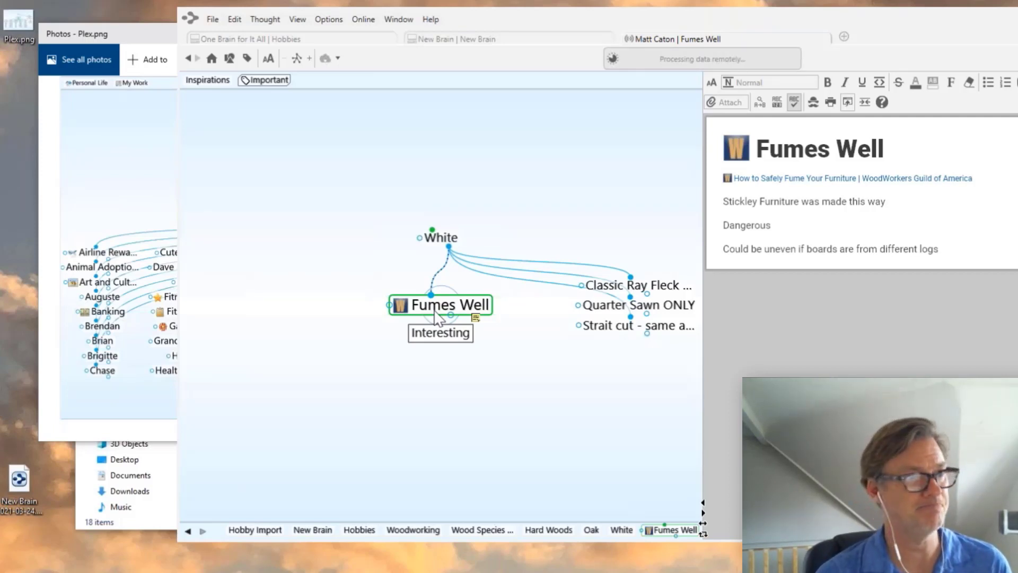
- Step back through White and Oak, visit Inspirations, then return to Hard Woods
{"action": "left_click", "coordinate": [441, 237]}
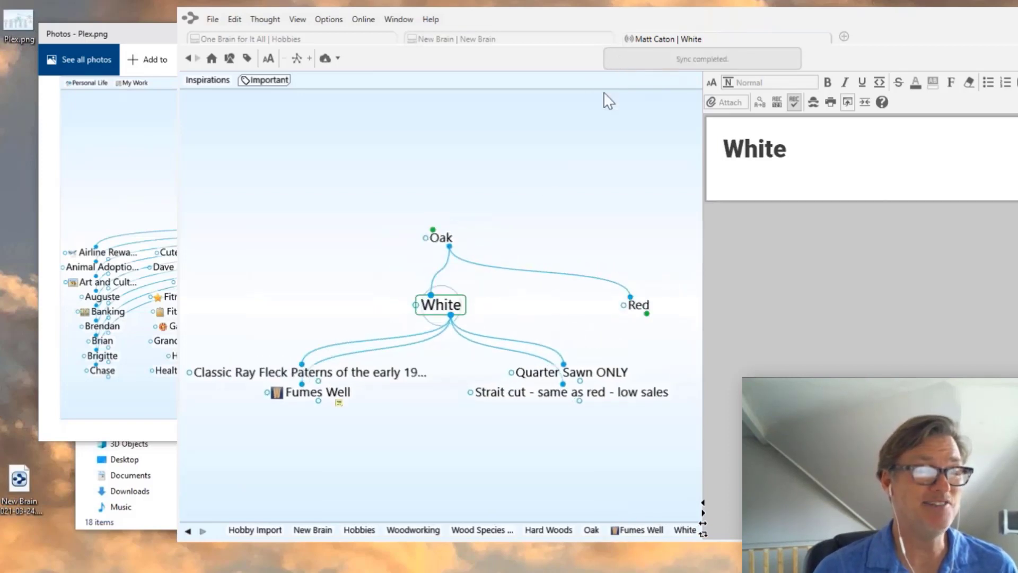
{"action": "left_click", "coordinate": [443, 234]}
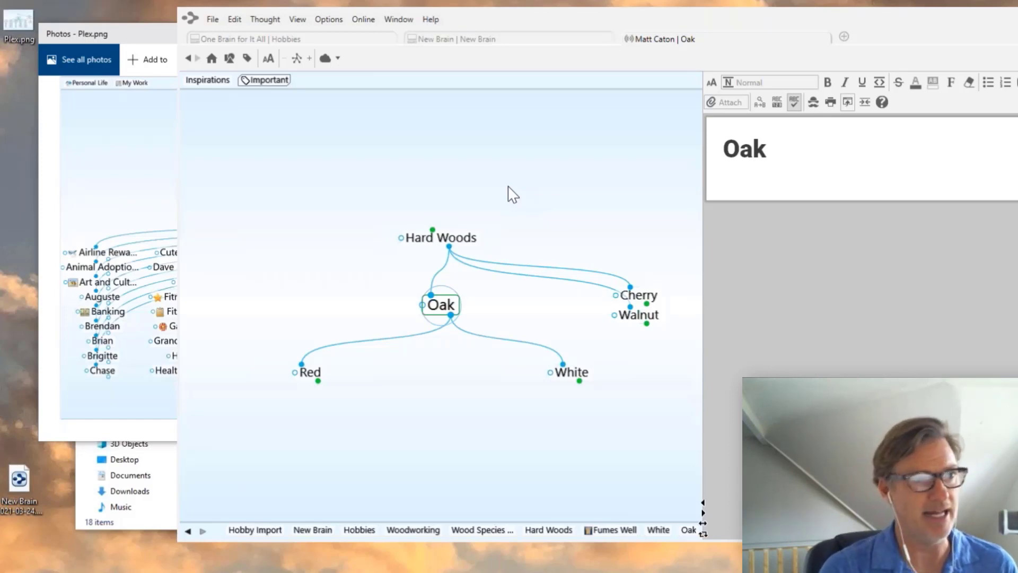
{"action": "left_click", "coordinate": [197, 80]}
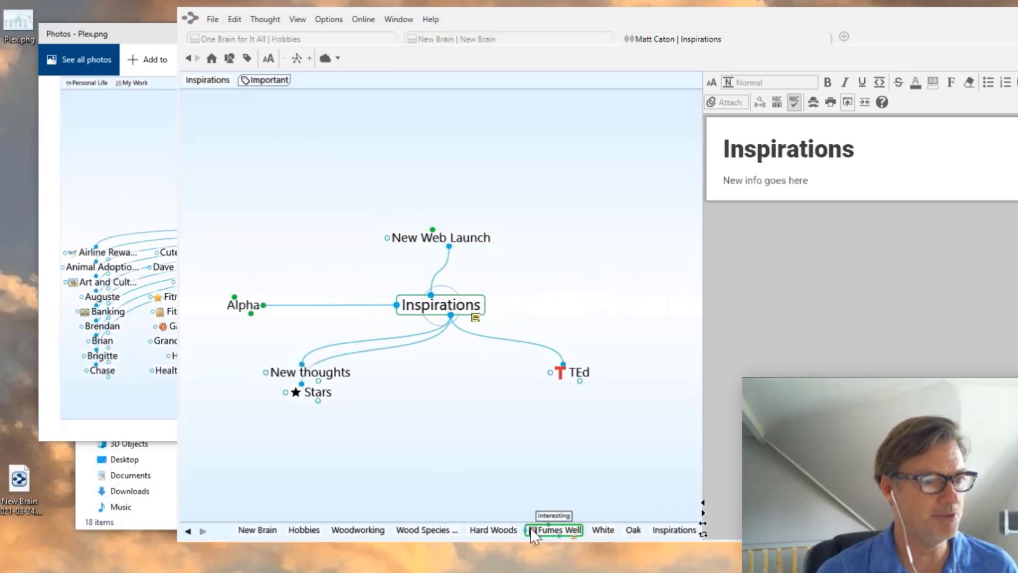
{"action": "left_click", "coordinate": [505, 526]}
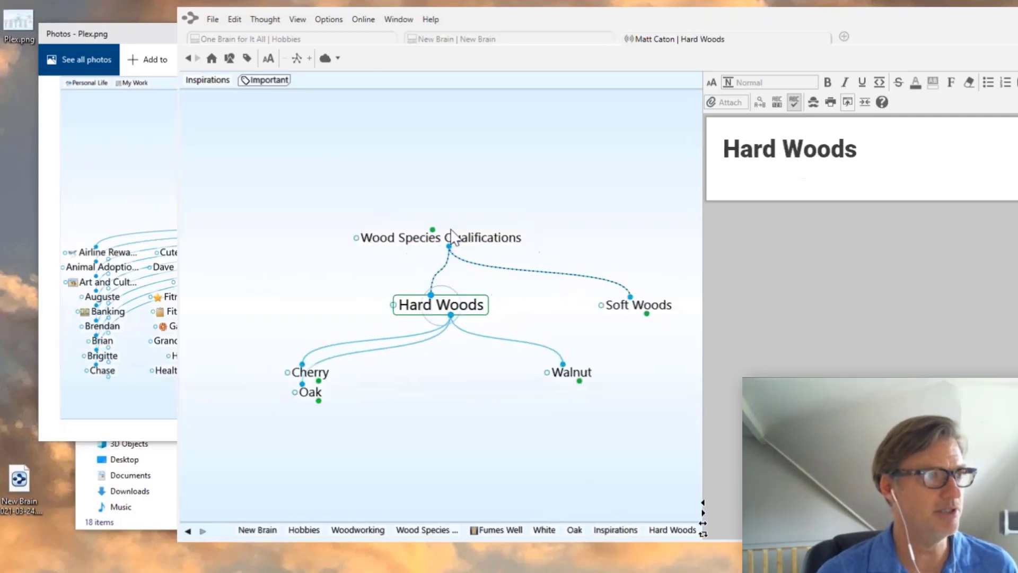
- Climb via Wood Species Qualifications and Woodworking to Hobbies, select it, and widen the window leftward
{"action": "left_click", "coordinate": [452, 237]}
{"action": "left_click", "coordinate": [445, 239]}
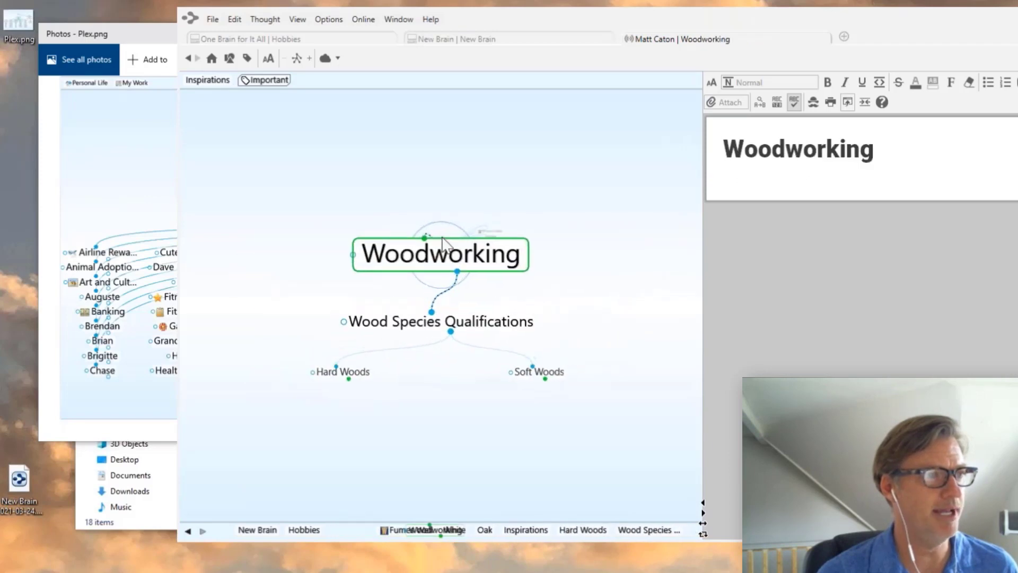
{"action": "left_click", "coordinate": [443, 238]}
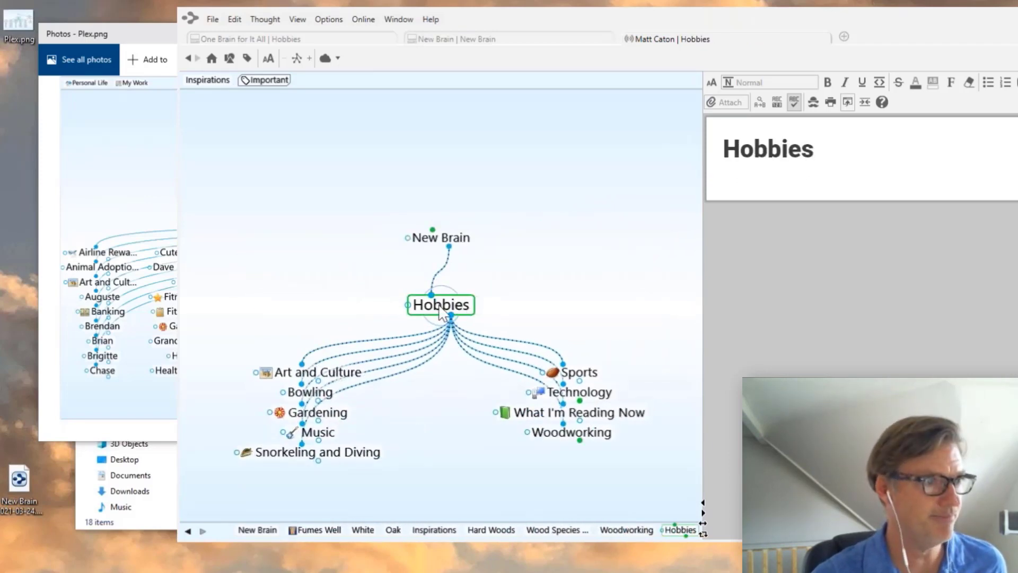
{"action": "left_click", "coordinate": [440, 309], "text": "ctrl"}
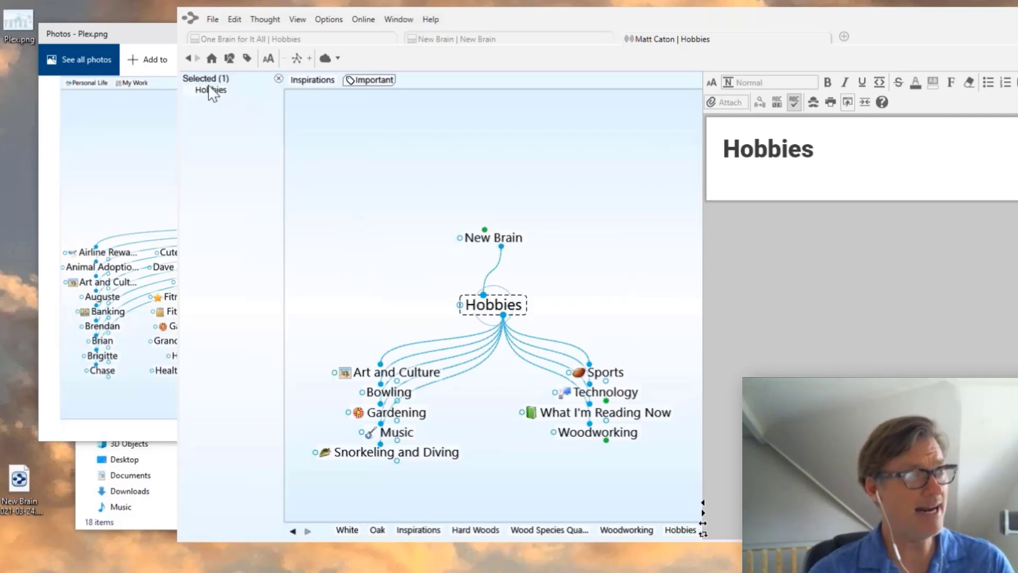
{"action": "left_click_drag", "start_coordinate": [177, 126], "coordinate": [25, 122]}
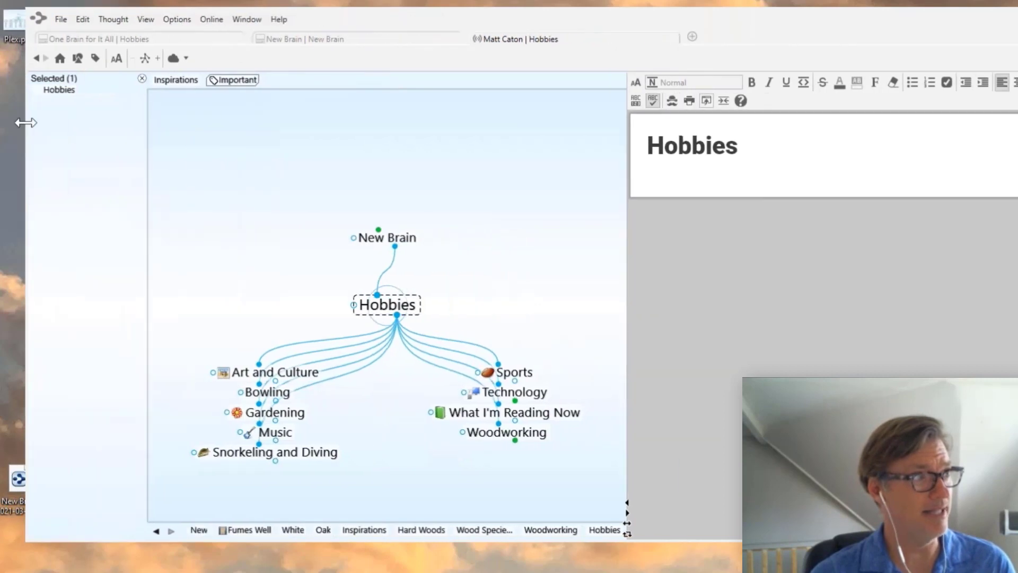
- Use Select Related Thoughts to select Hobbies and its child thoughts up to 16 levels deep, 47 in total
{"action": "left_click", "coordinate": [82, 19]}
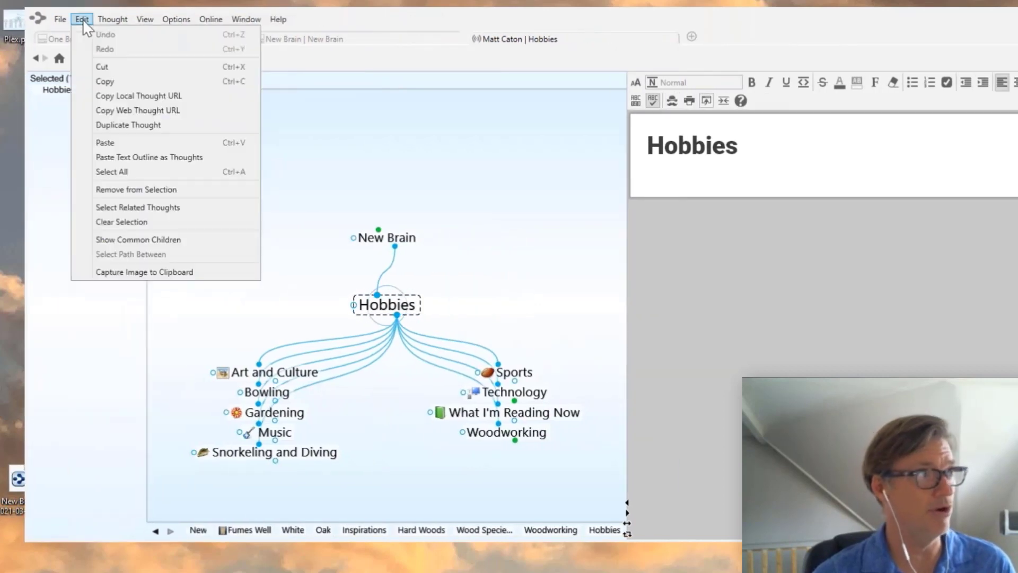
{"action": "left_click", "coordinate": [127, 207]}
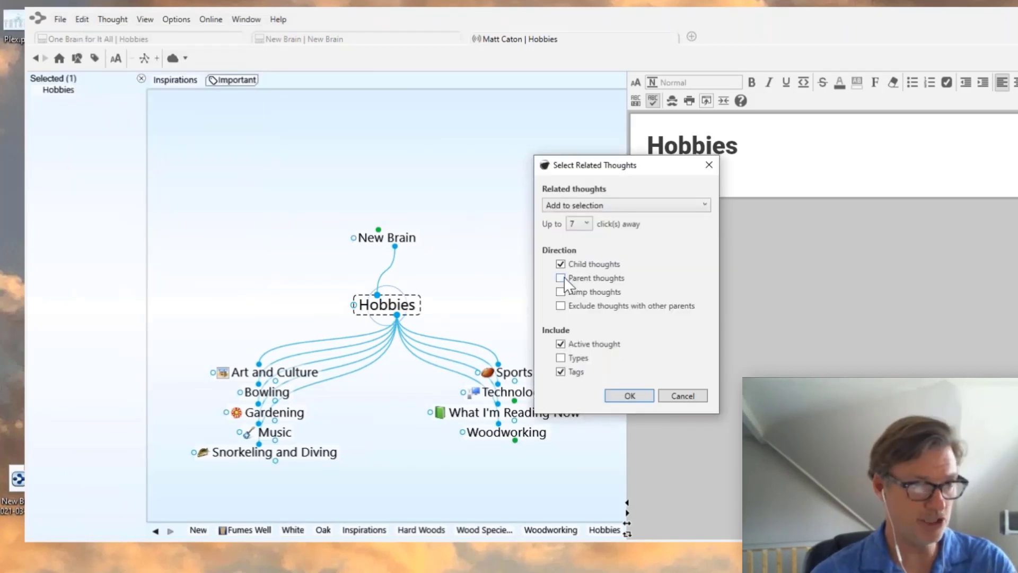
{"action": "left_click", "coordinate": [579, 223]}
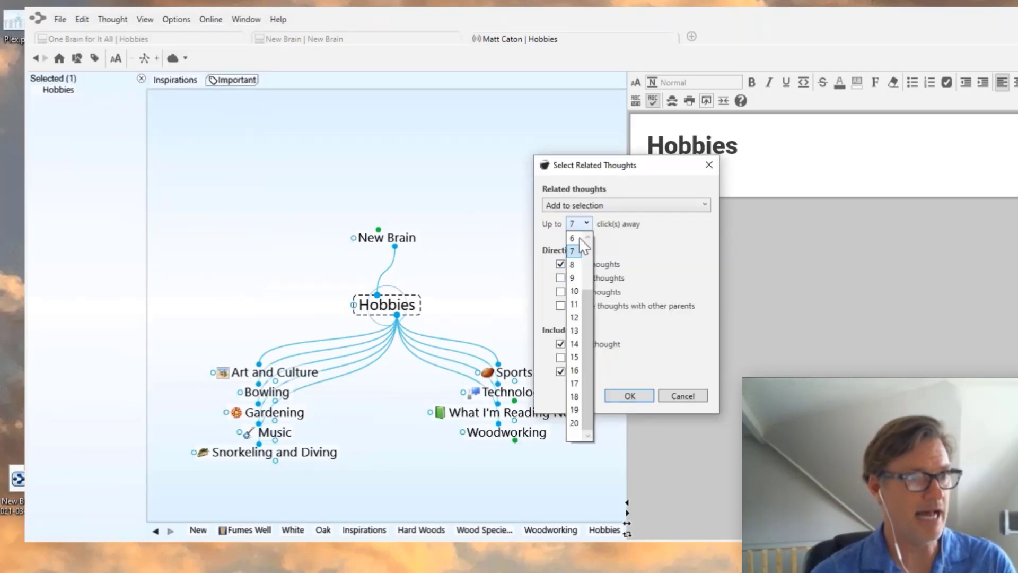
{"action": "left_click", "coordinate": [576, 370]}
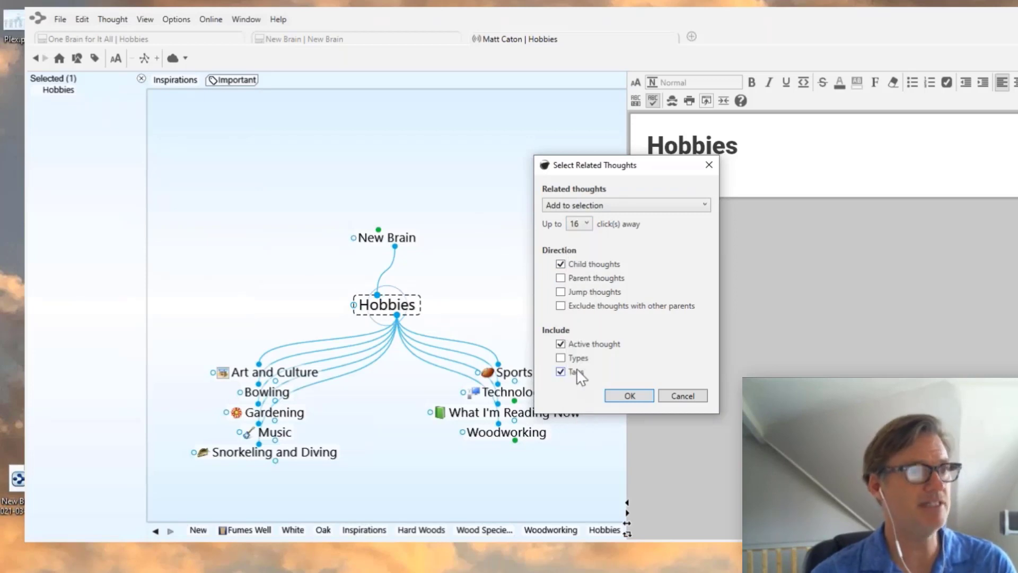
{"action": "left_click", "coordinate": [629, 396]}
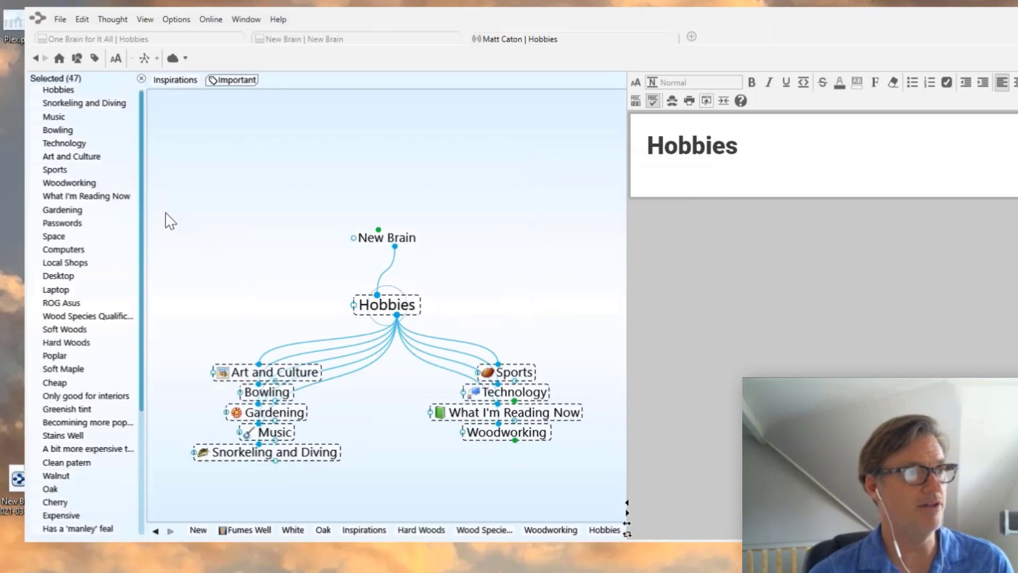
{"action": "scroll", "coordinate": [87, 416], "scroll_direction": "down", "scroll_amount": 5}
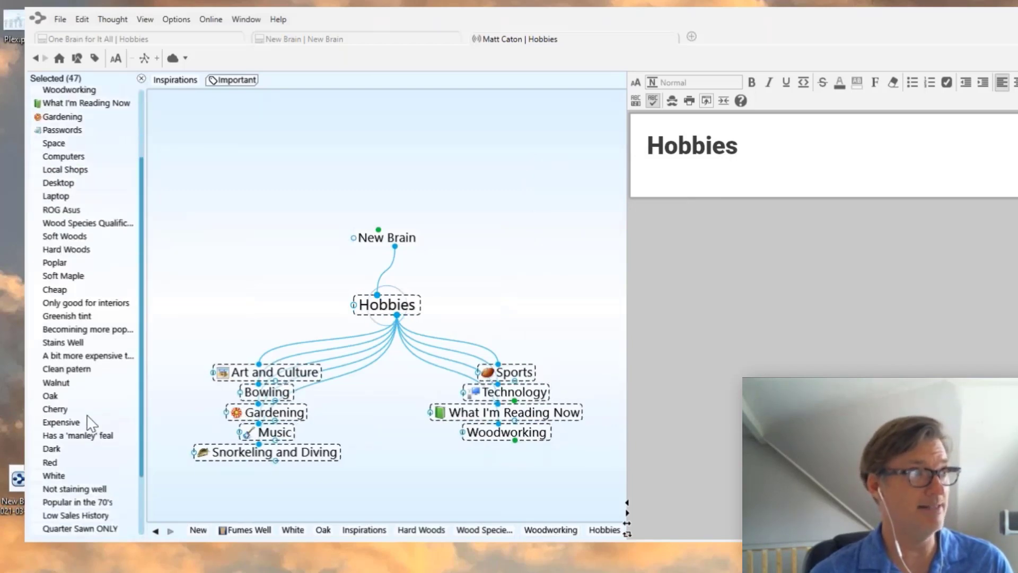
{"action": "scroll", "coordinate": [89, 416], "scroll_direction": "up", "scroll_amount": 3}
{"action": "scroll", "coordinate": [89, 417], "scroll_direction": "up", "scroll_amount": 2}
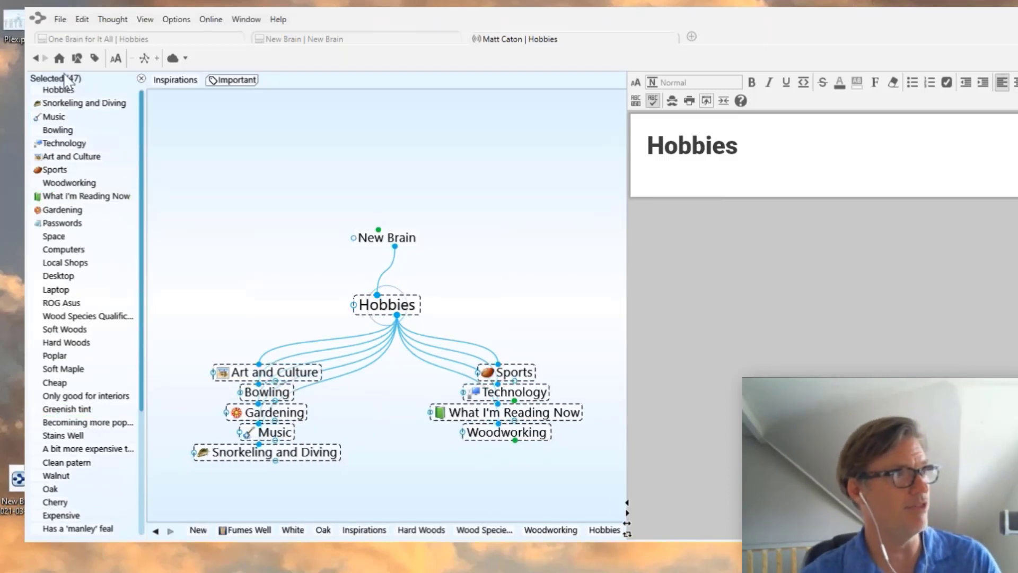
- Copy the 47 selected thoughts as a text outline and switch to the empty Notepad++ document
{"action": "right_click", "coordinate": [104, 243]}
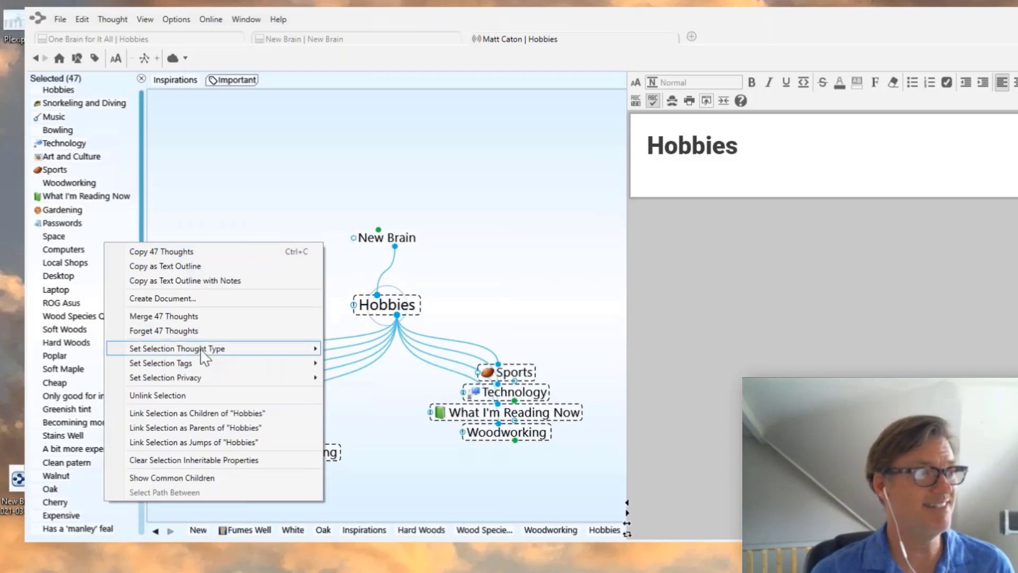
{"action": "mouse_move", "coordinate": [203, 355]}
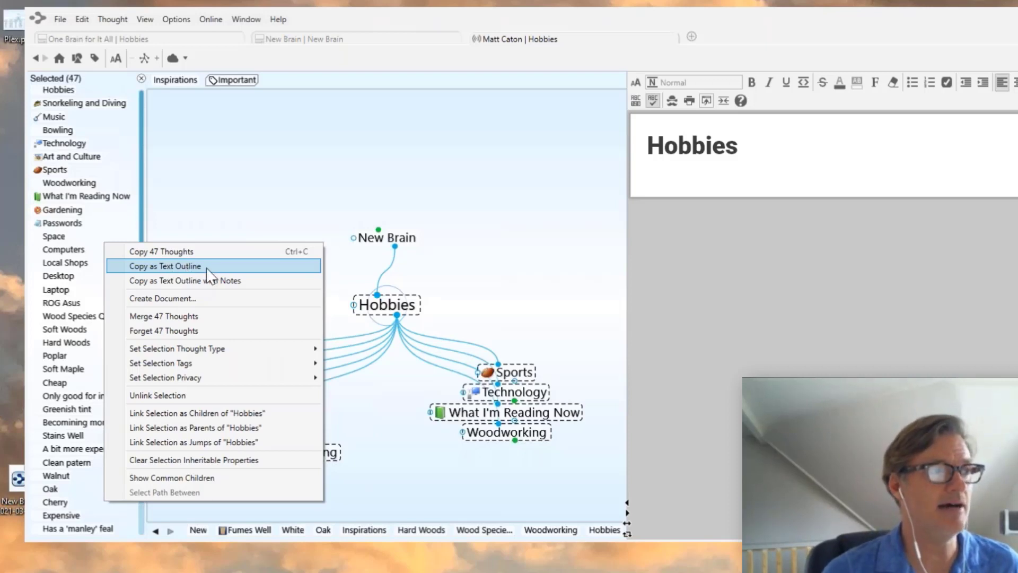
{"action": "left_click", "coordinate": [177, 276]}
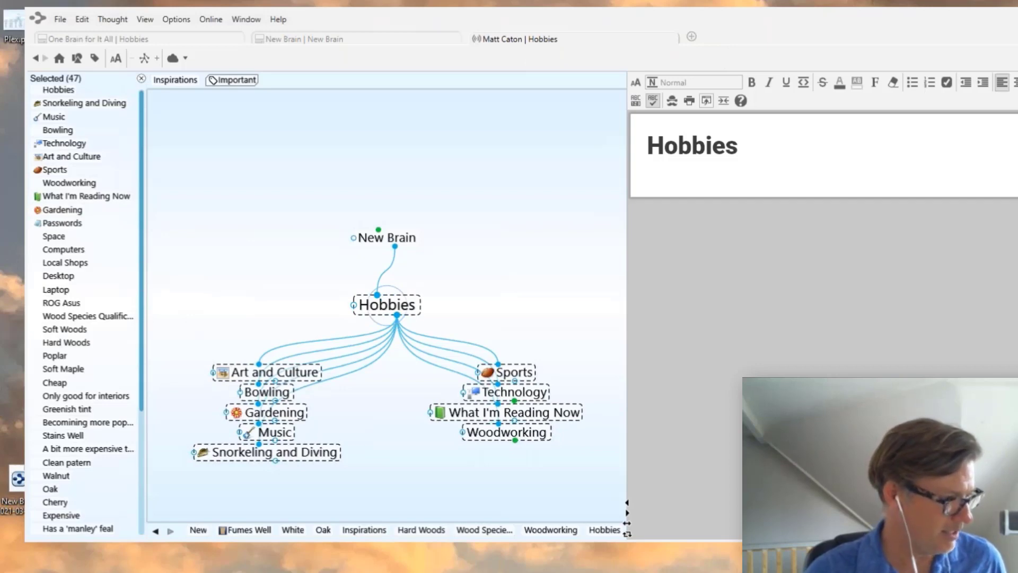
{"action": "left_click", "coordinate": [175, 562]}
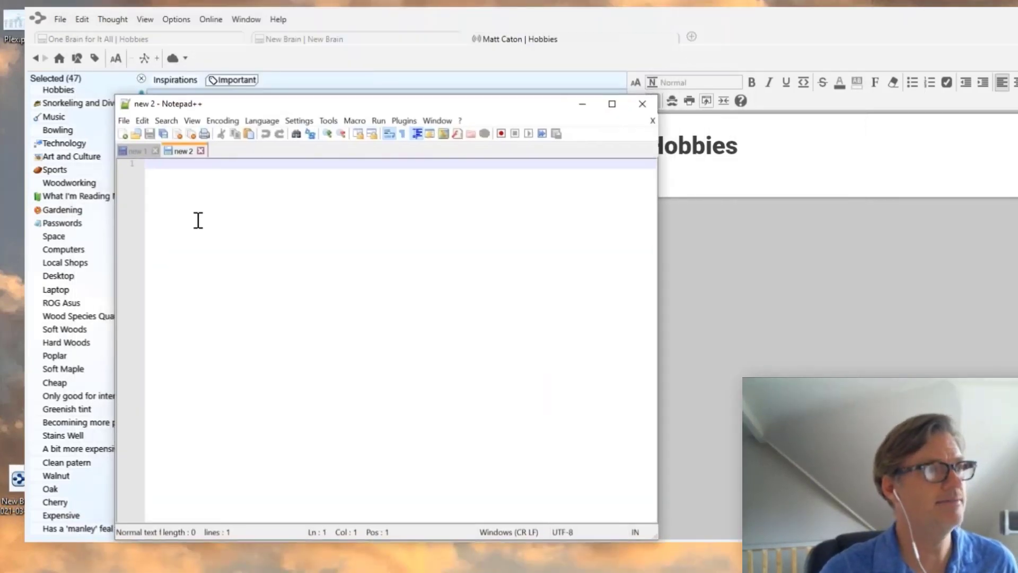
- Paste the Hobbies text outline into the empty Notepad++ document and scroll through it
{"action": "right_click", "coordinate": [198, 220]}
{"action": "left_click", "coordinate": [229, 255]}
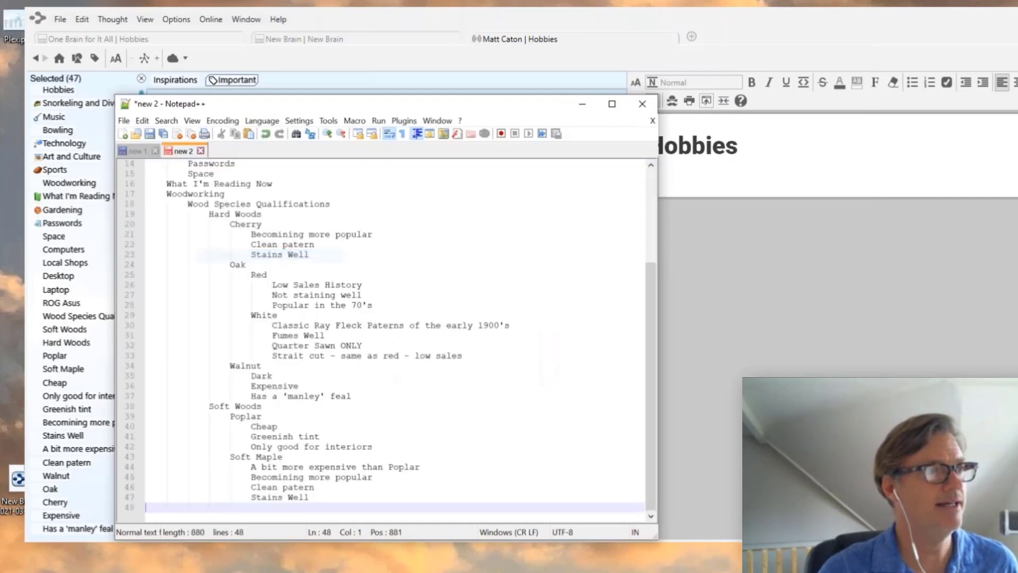
{"action": "scroll", "coordinate": [417, 319], "scroll_direction": "up", "scroll_amount": 5}
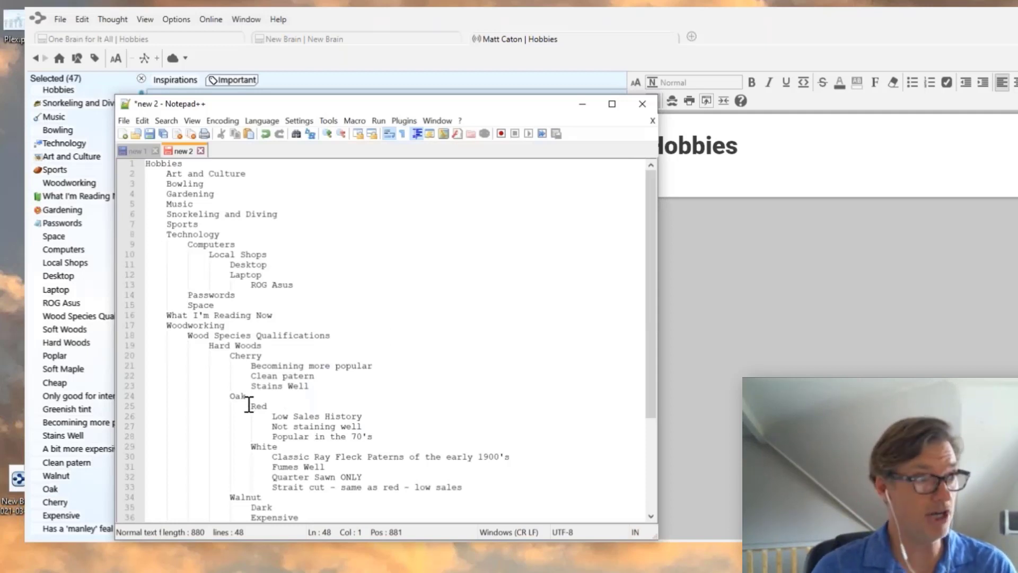
{"action": "scroll", "coordinate": [205, 278], "scroll_direction": "down", "scroll_amount": 4}
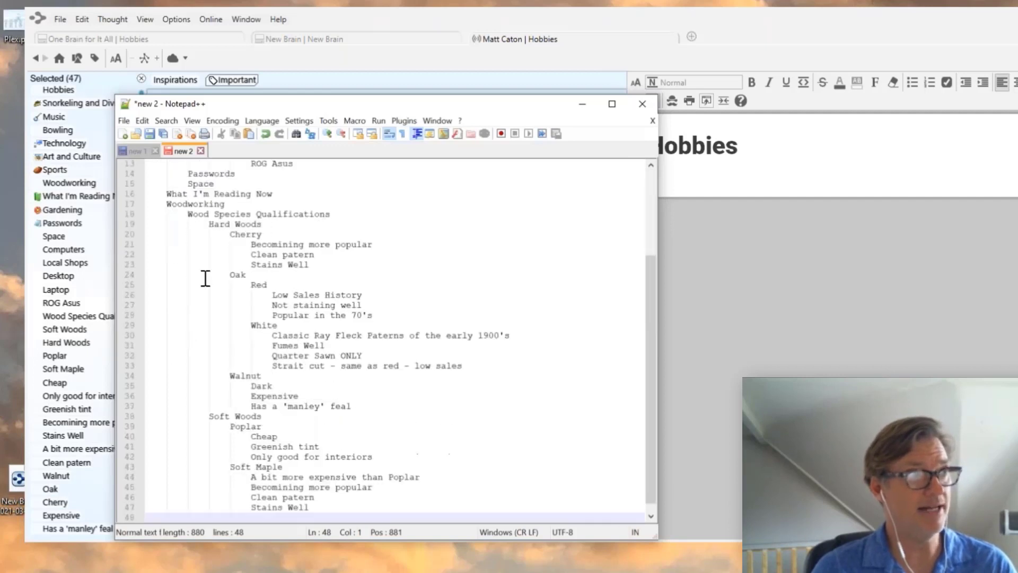
{"action": "scroll", "coordinate": [206, 278], "scroll_direction": "down", "scroll_amount": 1}
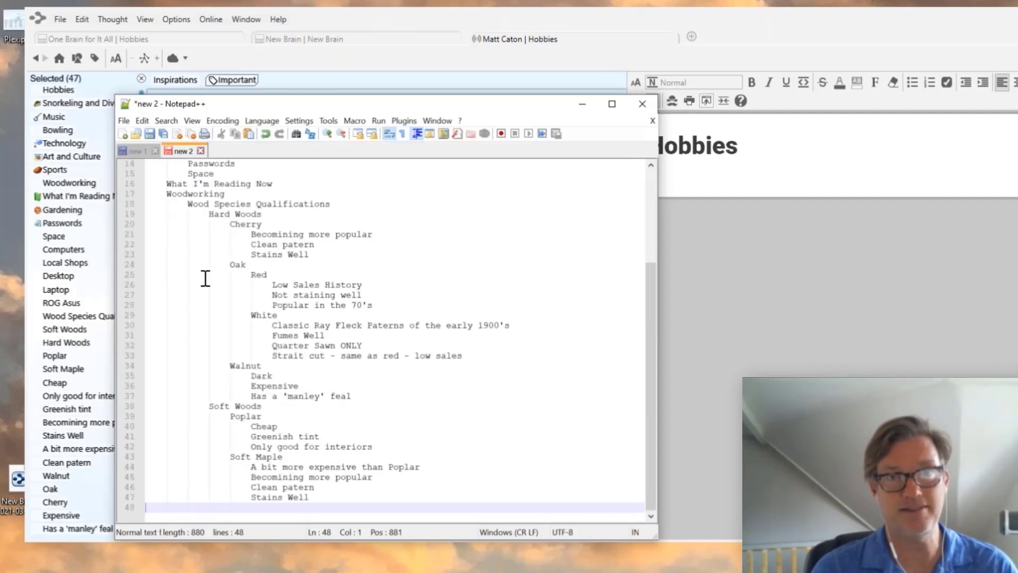
{"action": "scroll", "coordinate": [205, 277], "scroll_direction": "up", "scroll_amount": 4}
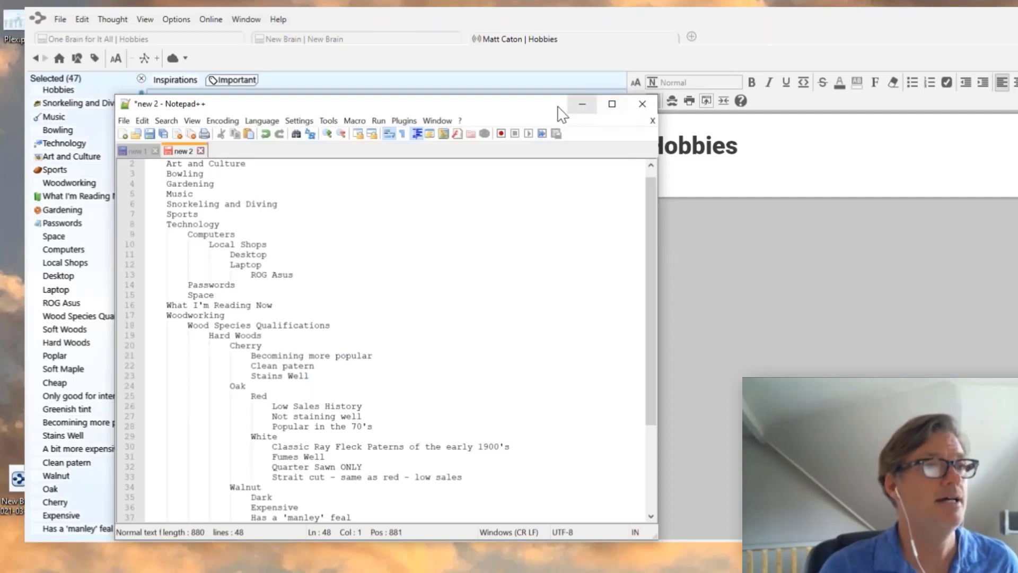
- Move the Notepad++ window off screen so TheBrain's Hobbies map is visible
{"action": "left_click_drag", "start_coordinate": [534, 109], "coordinate": [648, 101]}
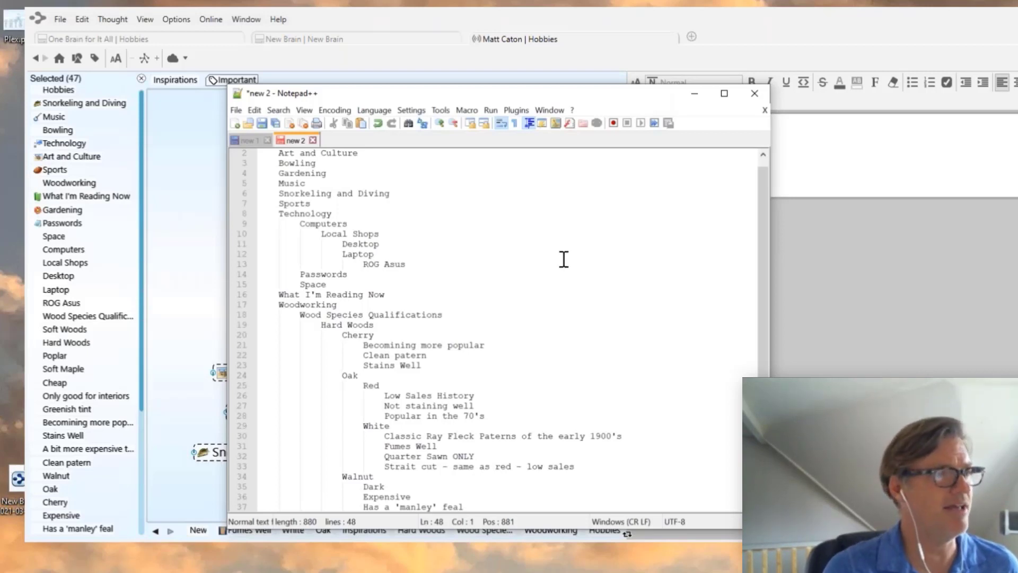
{"action": "scroll", "coordinate": [561, 257], "scroll_direction": "down", "scroll_amount": 4}
{"action": "scroll", "coordinate": [564, 259], "scroll_direction": "up", "scroll_amount": 5}
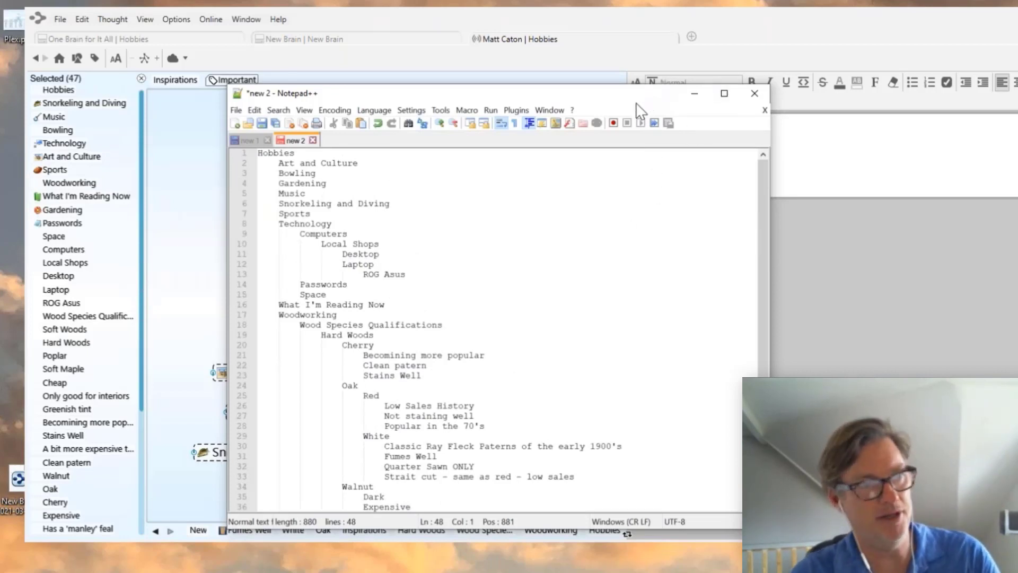
{"action": "left_click_drag", "start_coordinate": [637, 103], "coordinate": [531, 572]}
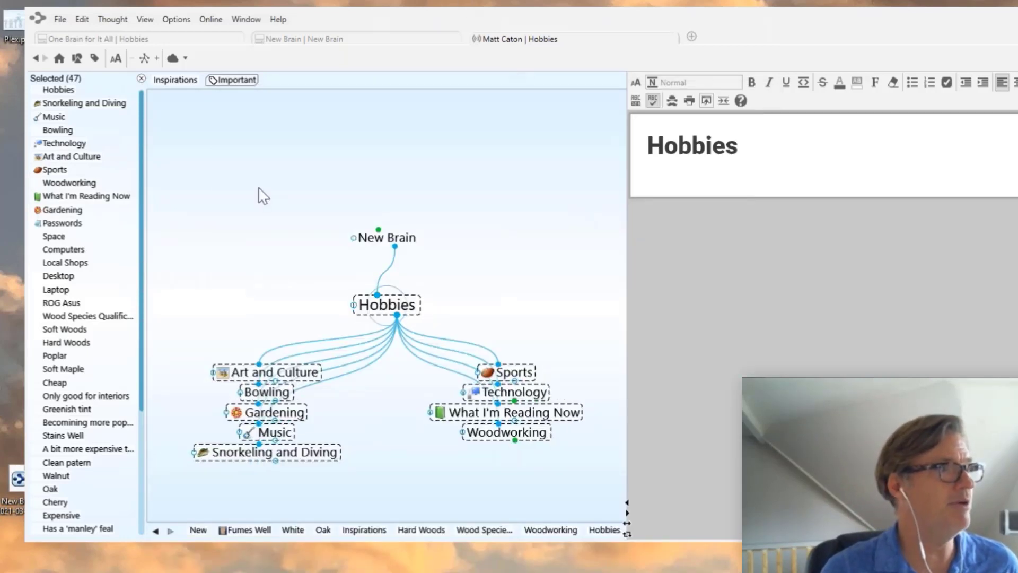
- Switch to the One Brain for It All brain and centre on Favorite Recipies under Health and Fitness
{"action": "left_click", "coordinate": [160, 39]}
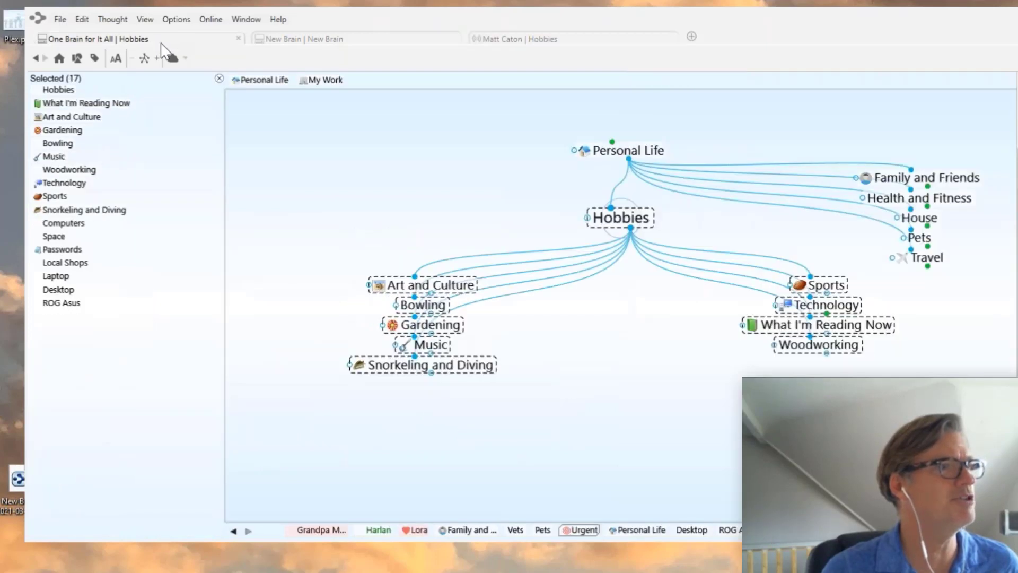
{"action": "left_click", "coordinate": [220, 80]}
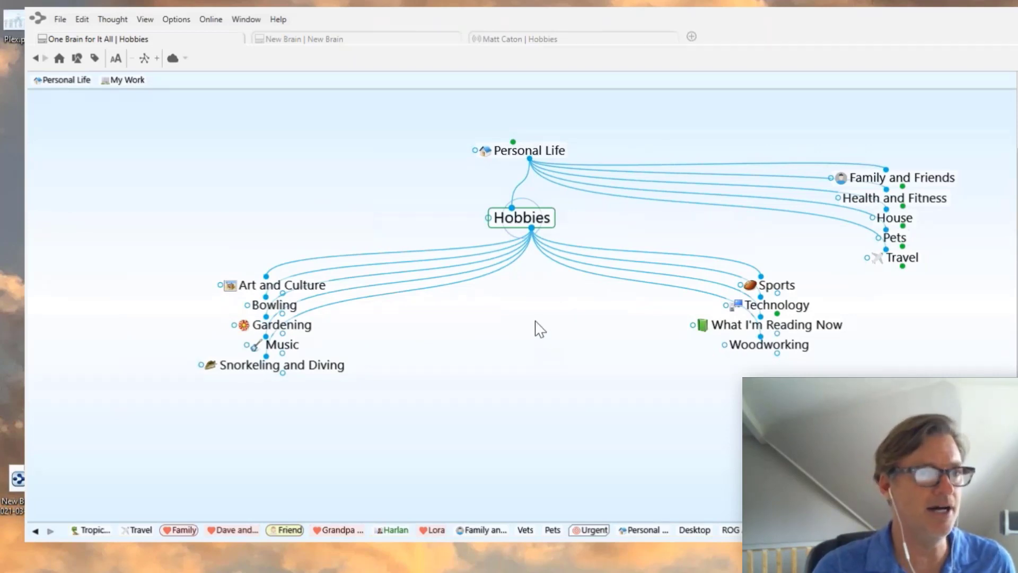
{"action": "left_click", "coordinate": [922, 201]}
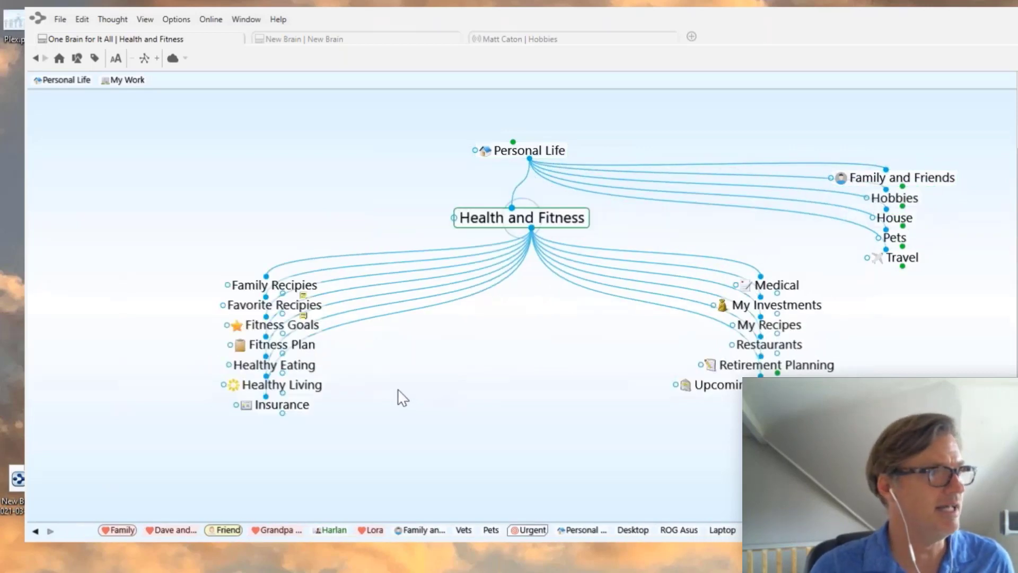
{"action": "left_click", "coordinate": [294, 310]}
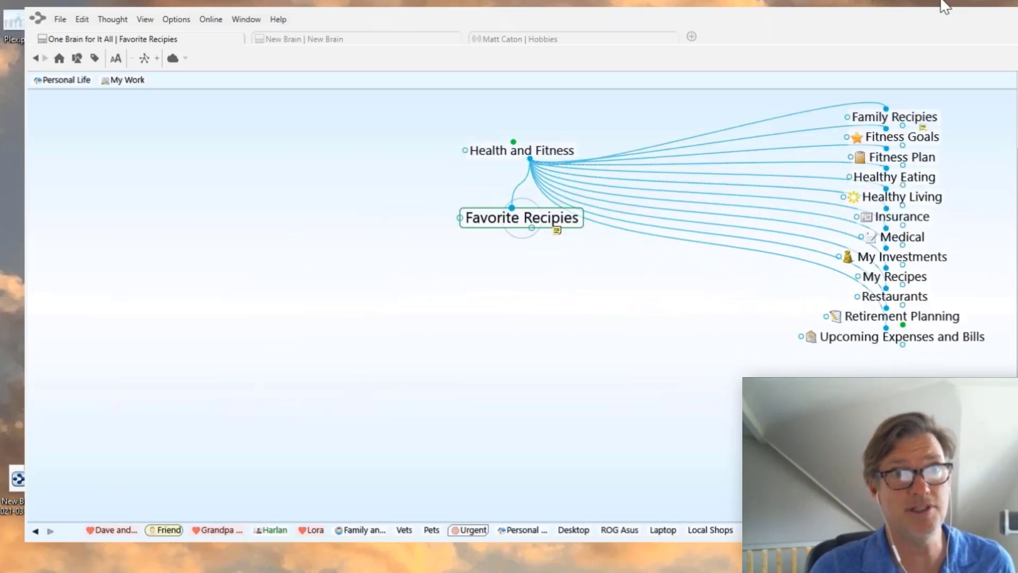
{"action": "left_click_drag", "start_coordinate": [944, 17], "coordinate": [541, 51]}
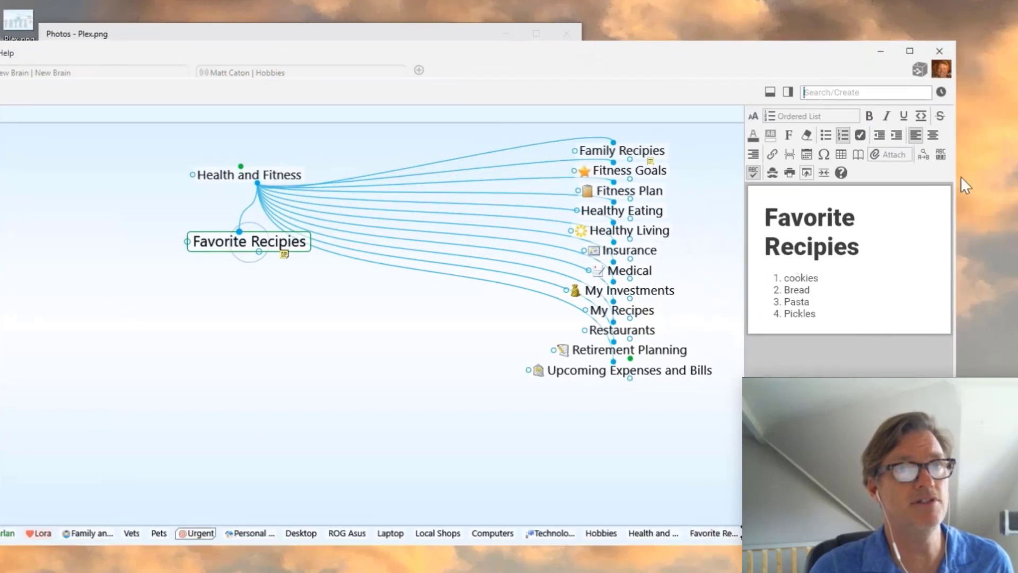
- Narrow the TheBrain window, widen the notes panel, view Family Recipies' notes, then refocus Favorite Recipies
{"action": "left_click_drag", "start_coordinate": [955, 175], "coordinate": [699, 175]}
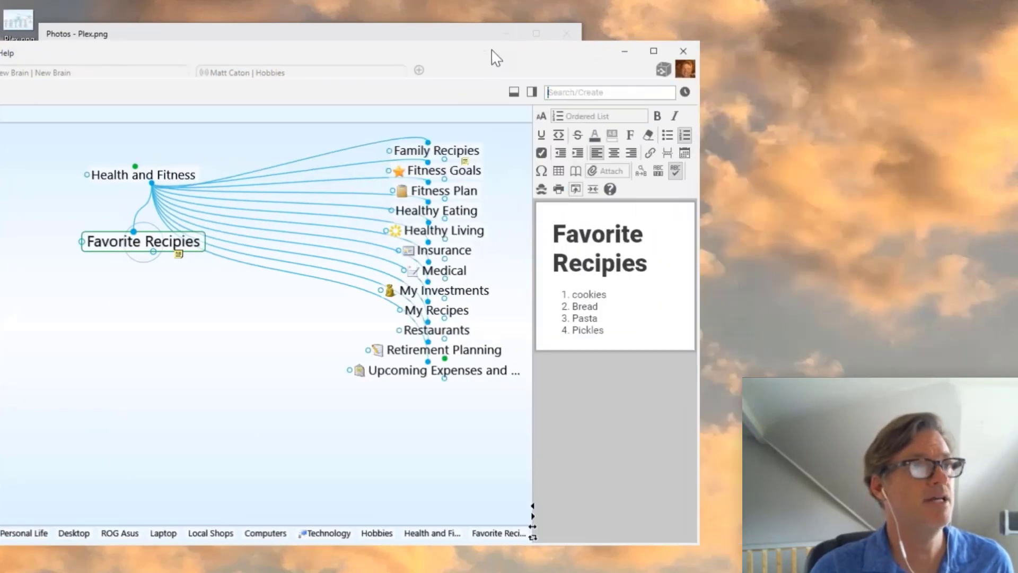
{"action": "left_click_drag", "start_coordinate": [495, 56], "coordinate": [756, 24]}
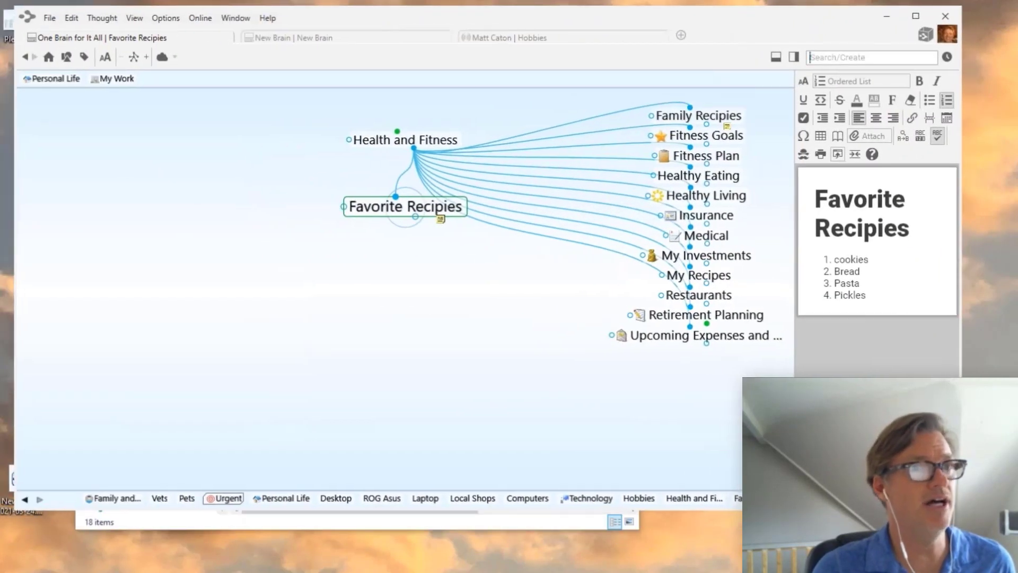
{"action": "left_click_drag", "start_coordinate": [796, 436], "coordinate": [668, 437]}
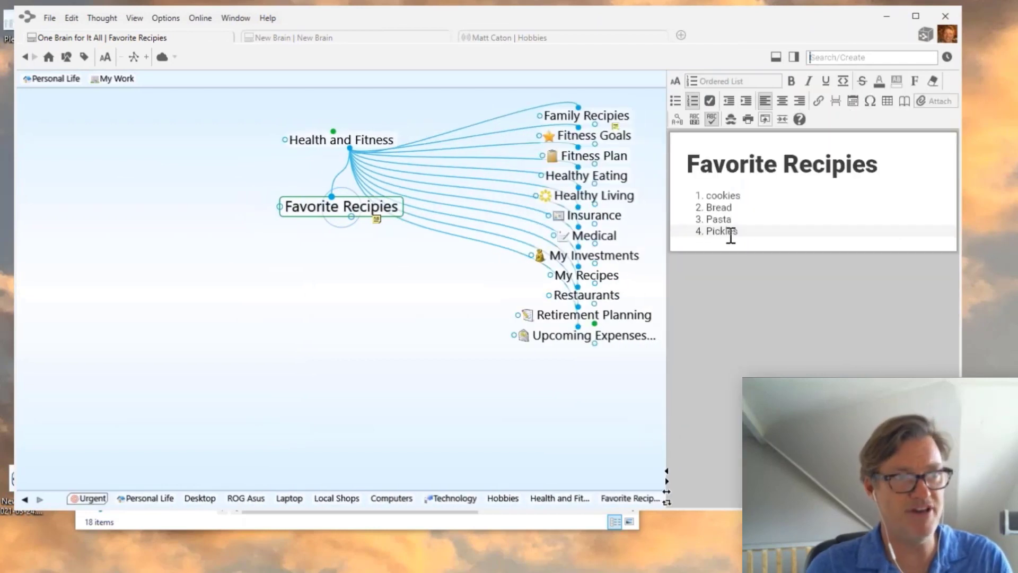
{"action": "left_click", "coordinate": [612, 117]}
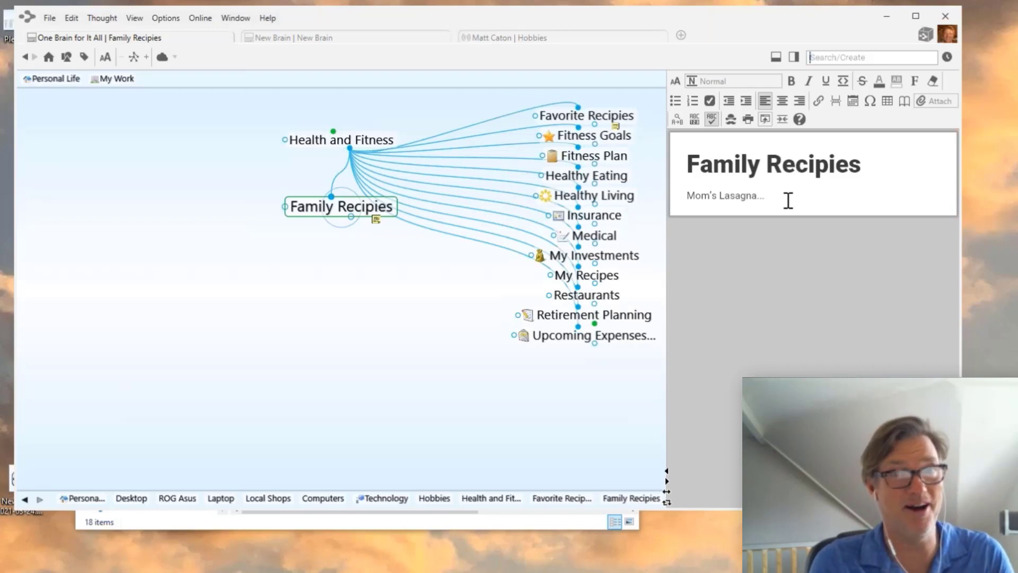
{"action": "left_click", "coordinate": [588, 118]}
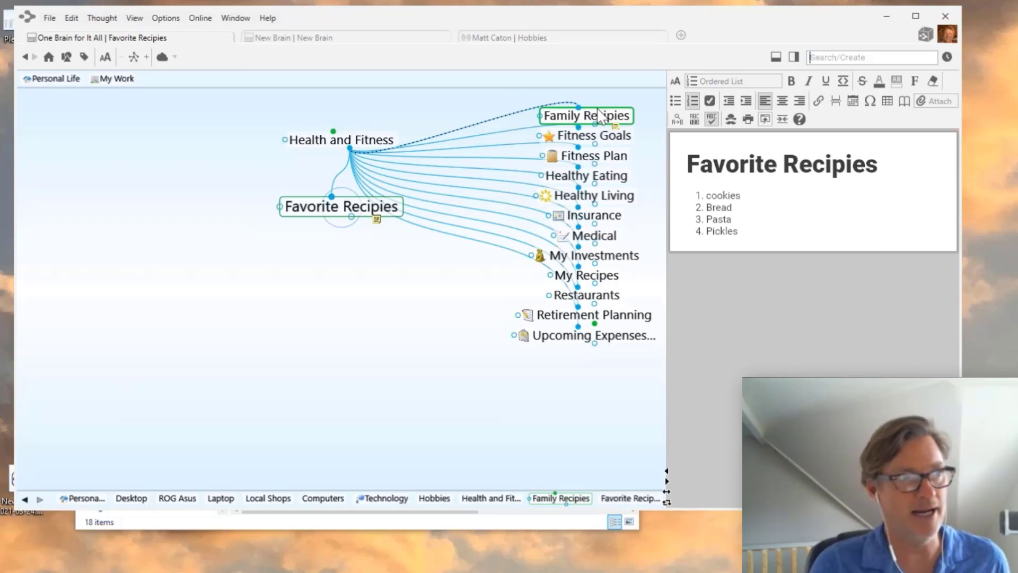
- Select Family Recipies and Favorite Recipies, check them in the Report panel, and bring up their actions menu
{"action": "left_click", "coordinate": [599, 115], "text": "ctrl"}
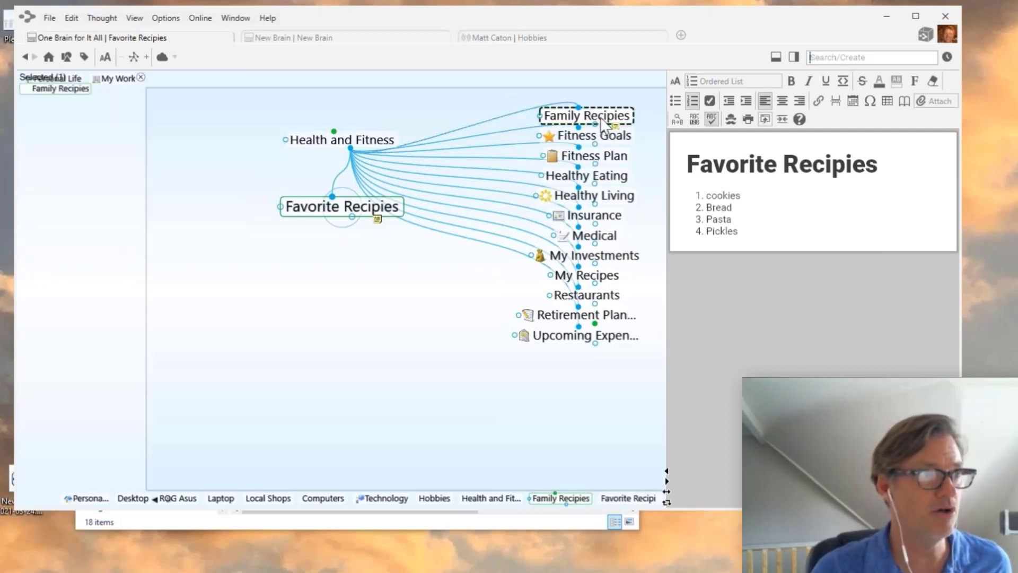
{"action": "left_click", "coordinate": [420, 216], "text": "ctrl"}
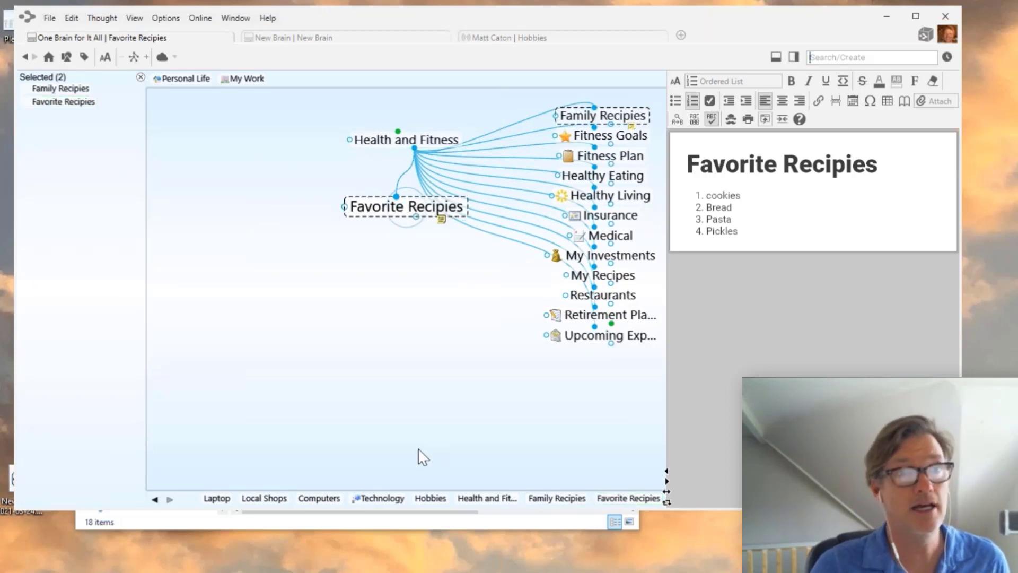
{"action": "left_click", "coordinate": [794, 56]}
{"action": "left_click", "coordinate": [888, 82]}
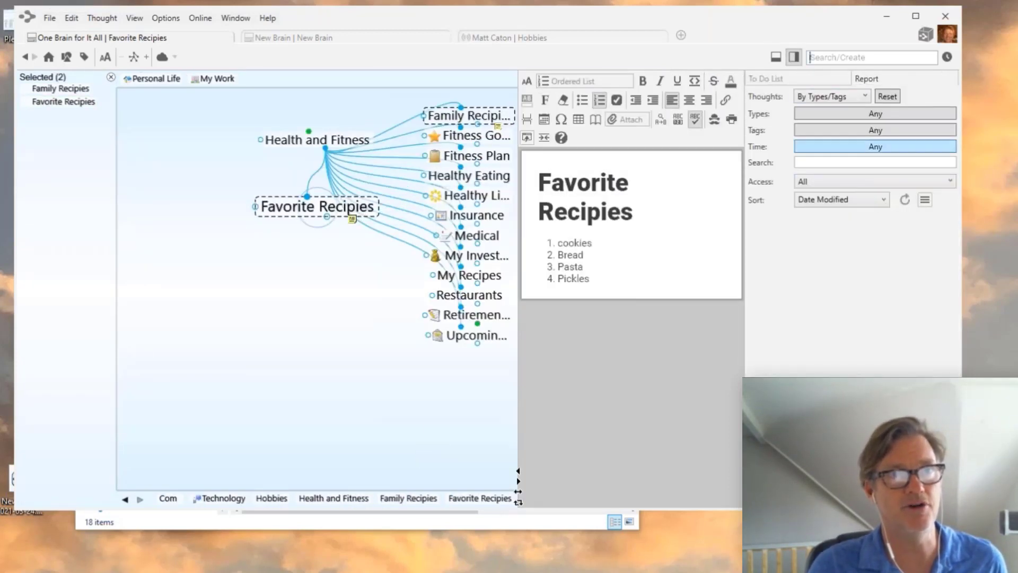
{"action": "left_click", "coordinate": [906, 200]}
{"action": "scroll", "coordinate": [881, 323], "scroll_direction": "down", "scroll_amount": 8}
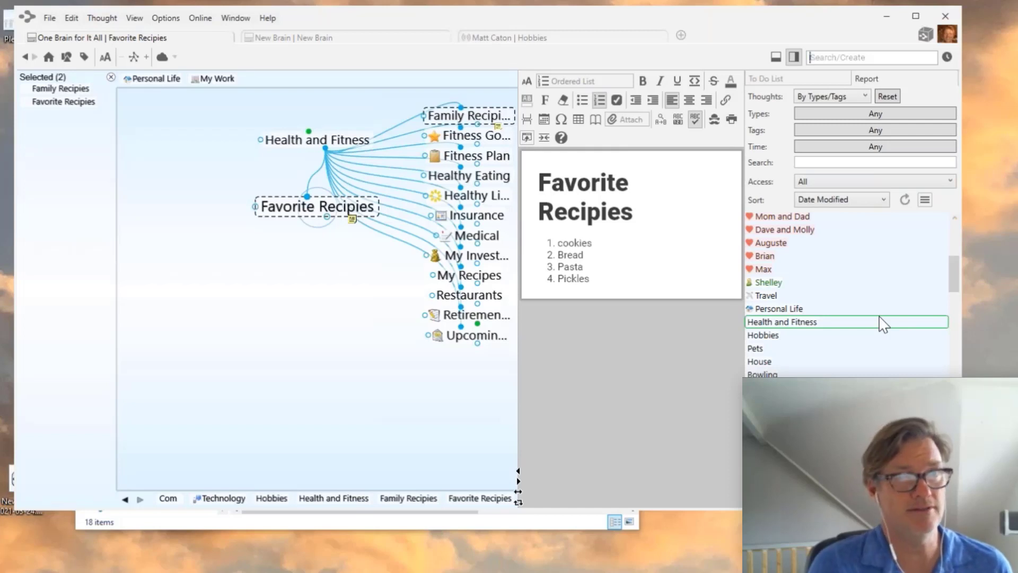
{"action": "left_click", "coordinate": [794, 57]}
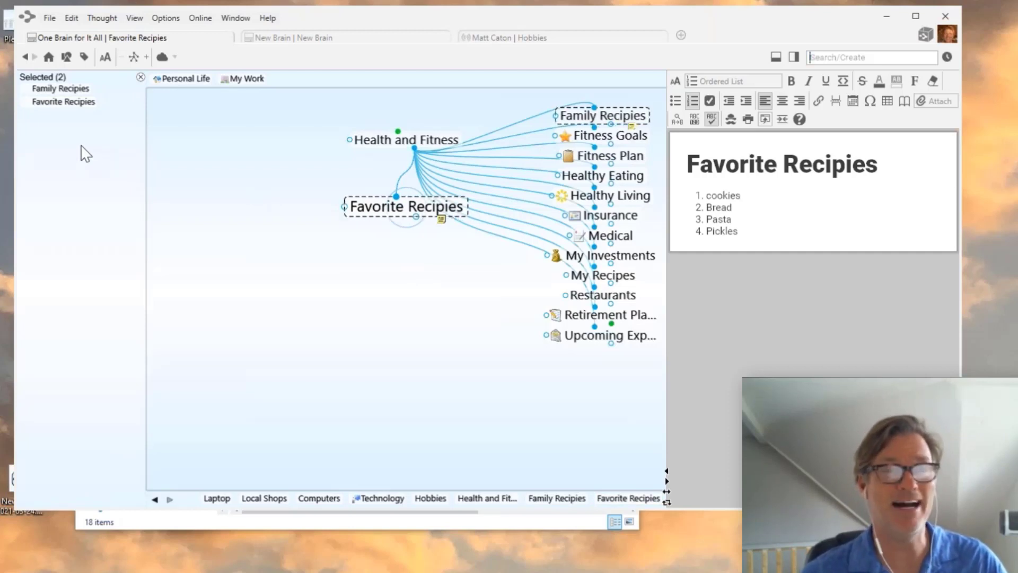
{"action": "right_click", "coordinate": [67, 160]}
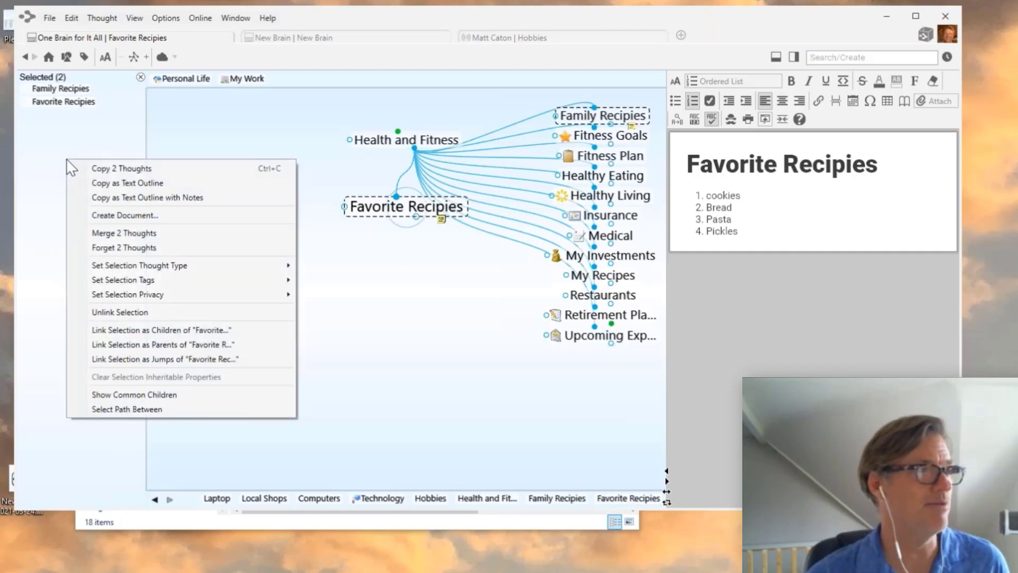
- Merge the two recipe thoughts, rename the result 'Family Favorites', and review its combined notes
{"action": "left_click", "coordinate": [105, 236]}
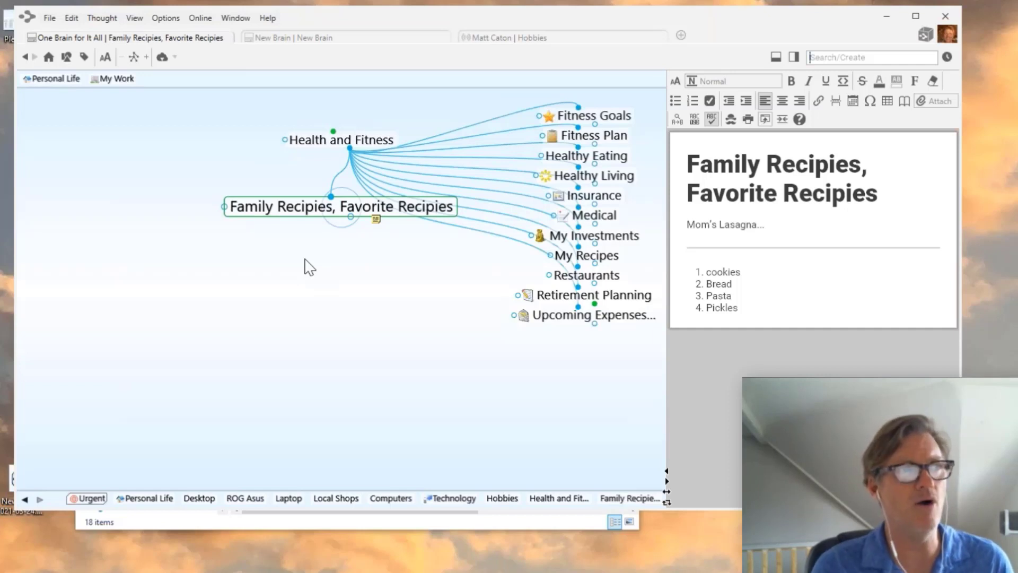
{"action": "left_click", "coordinate": [333, 214]}
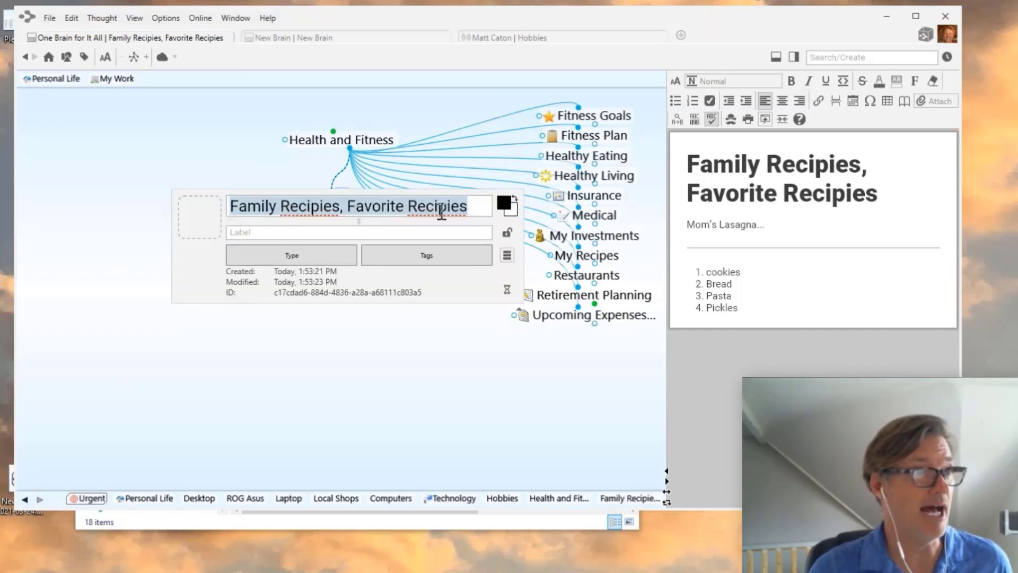
{"action": "type", "text": "Fa"}
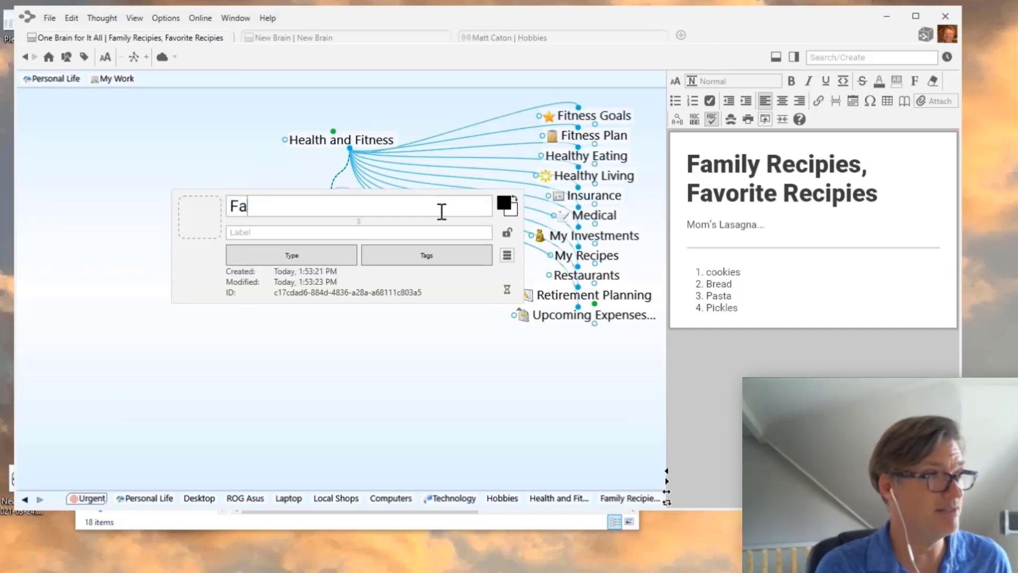
{"action": "type", "text": "mily Fav"}
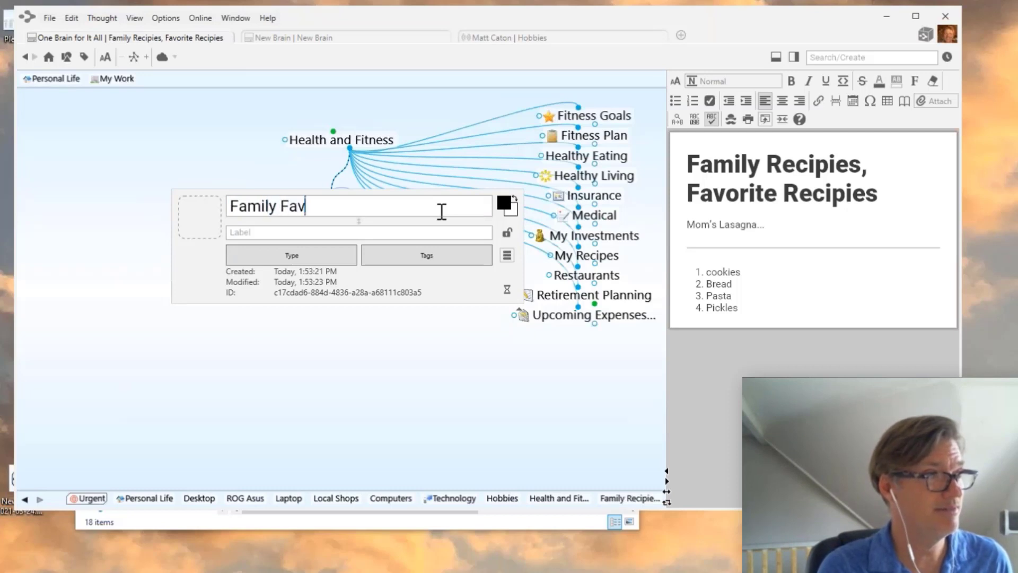
{"action": "type", "text": "orites"}
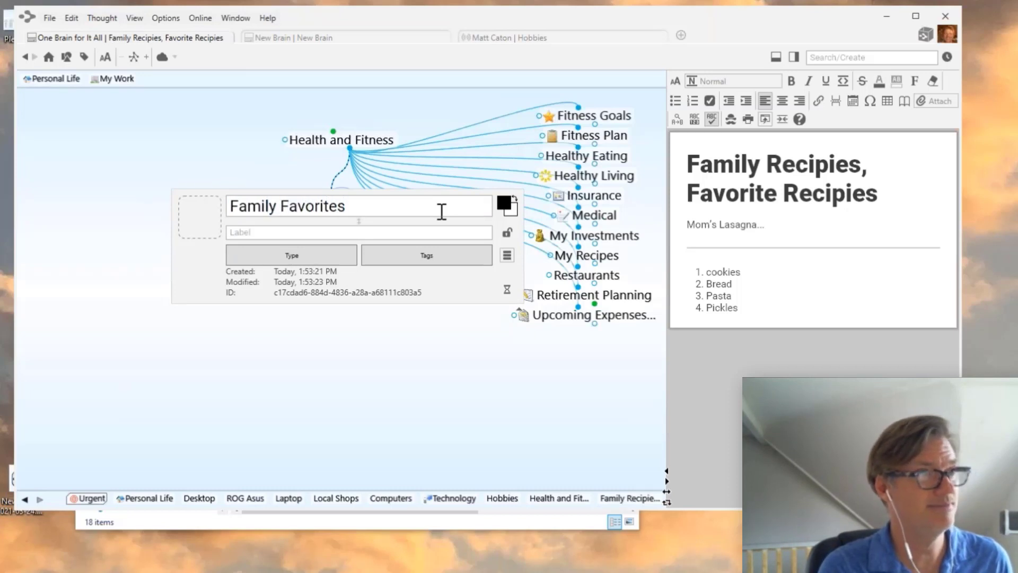
{"action": "left_click", "coordinate": [182, 170]}
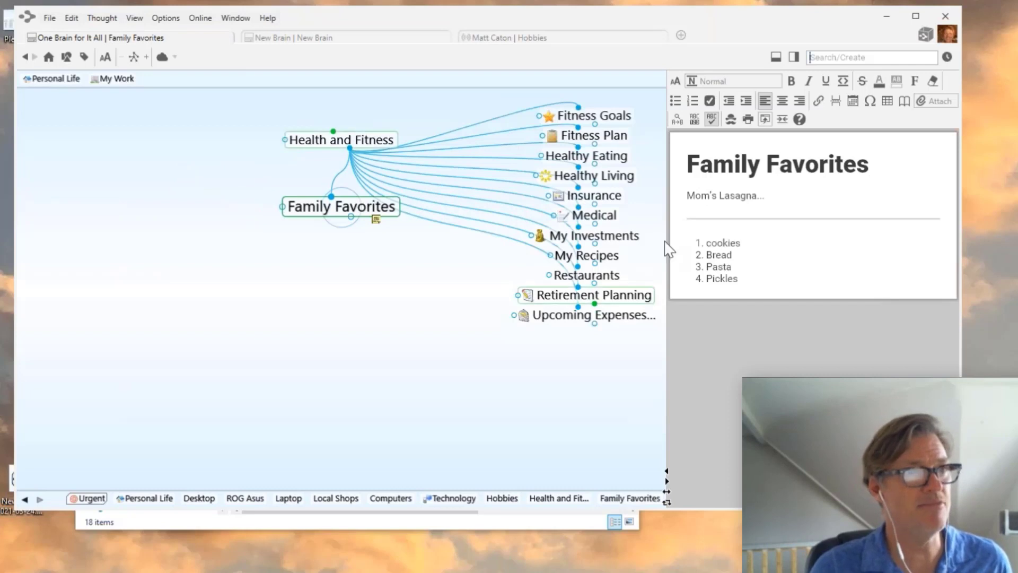
{"action": "left_click", "coordinate": [785, 209]}
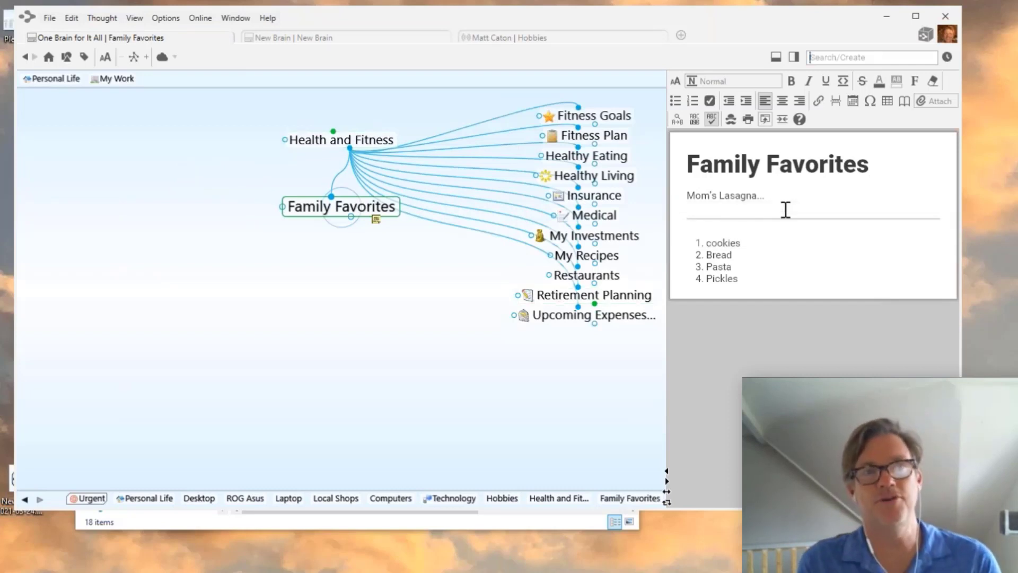
{"action": "left_click", "coordinate": [711, 198]}
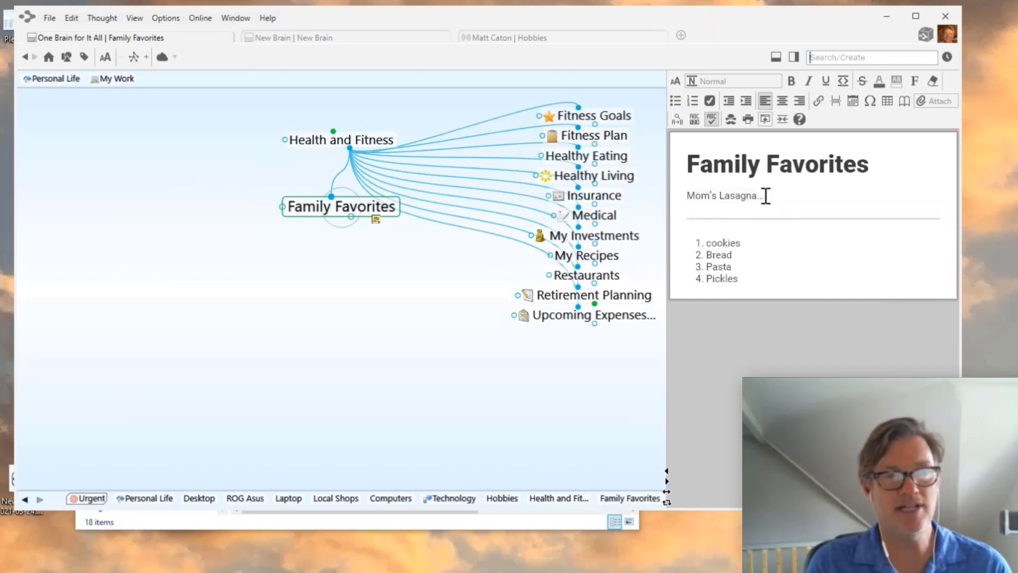
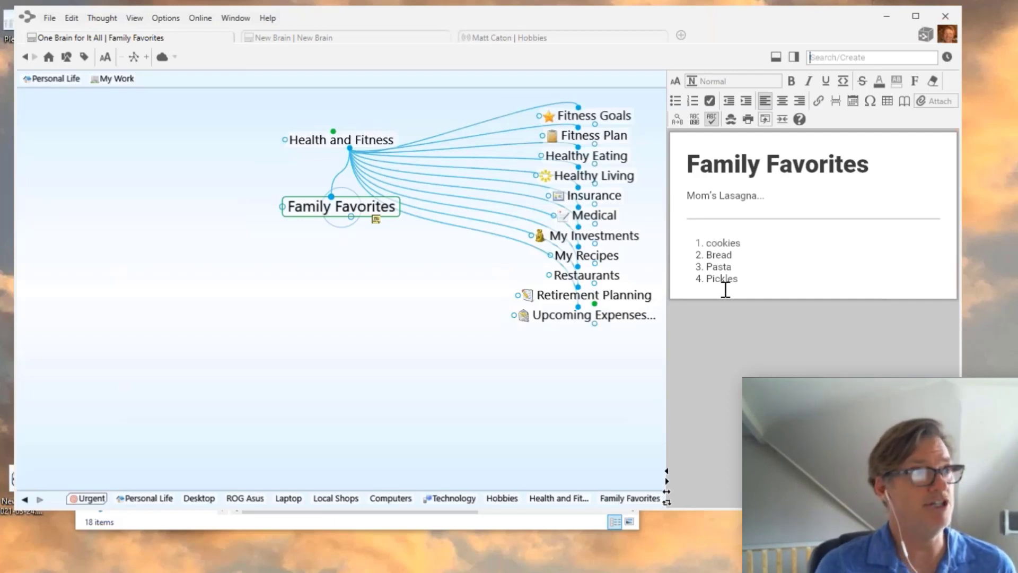
- Navigate via Health and Fitness, Personal Life and Family and Friends to the Chase thought
{"action": "left_click", "coordinate": [367, 141]}
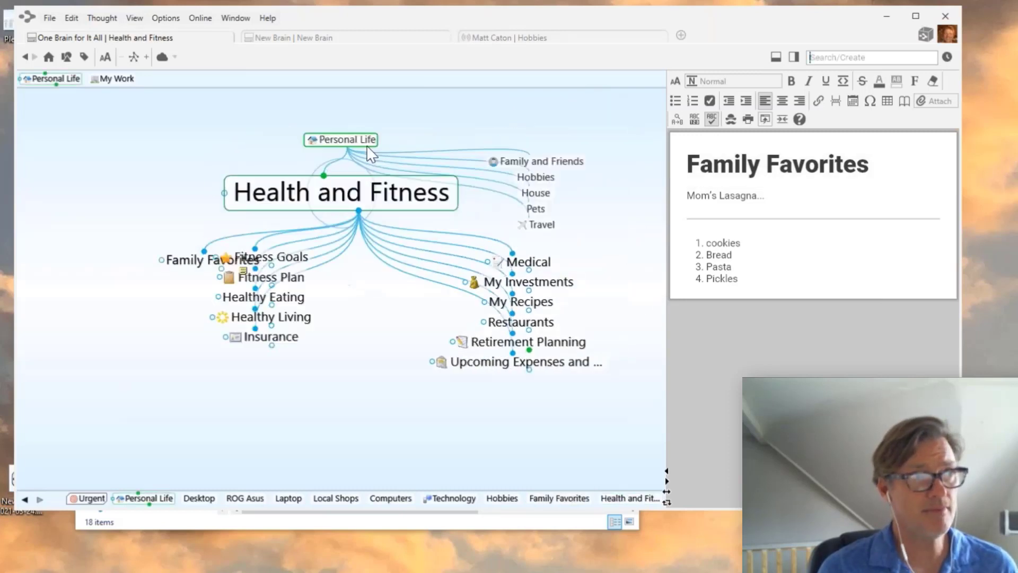
{"action": "left_click", "coordinate": [352, 139]}
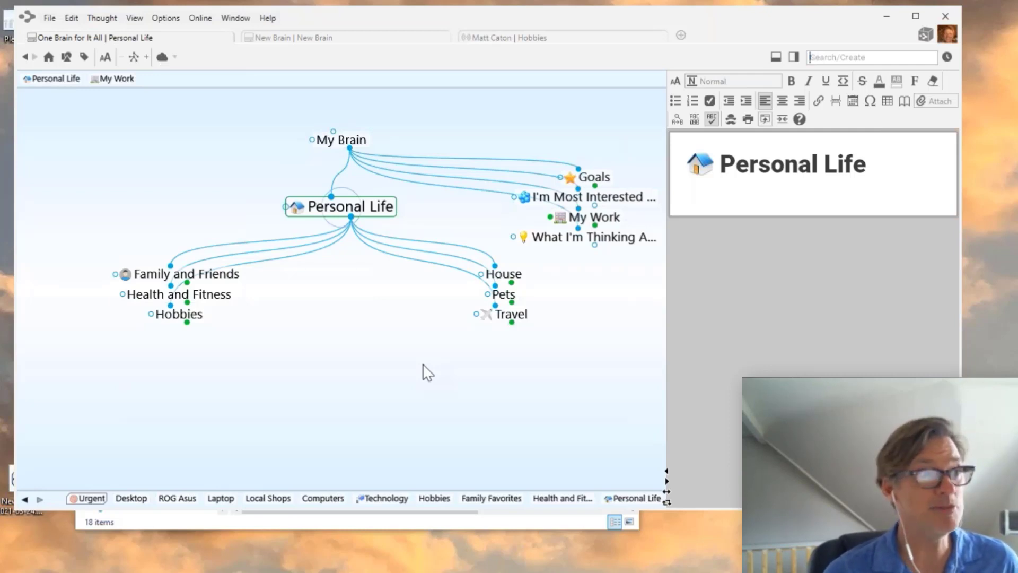
{"action": "left_click_drag", "start_coordinate": [366, 287], "coordinate": [369, 334]}
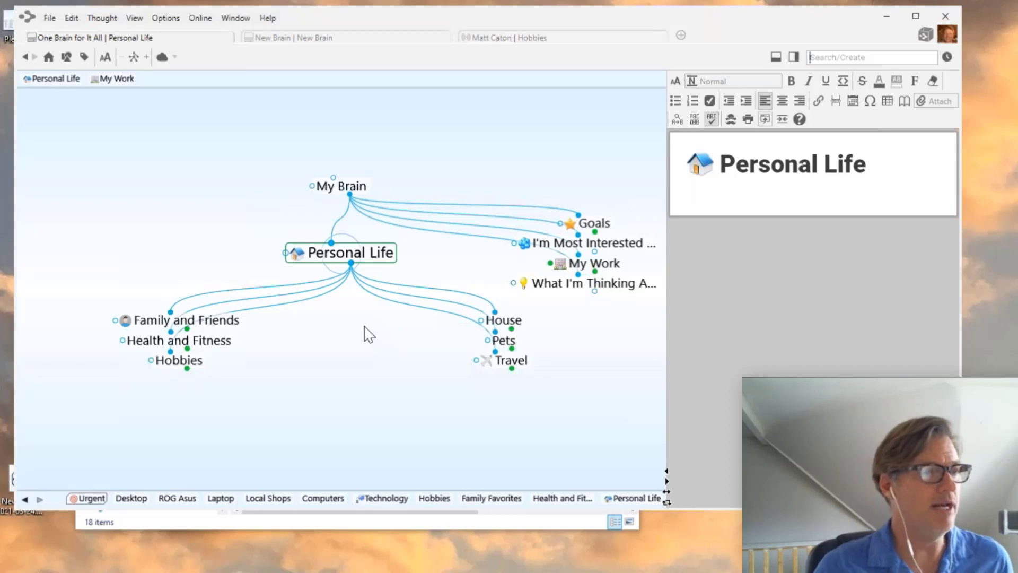
{"action": "left_click", "coordinate": [220, 322]}
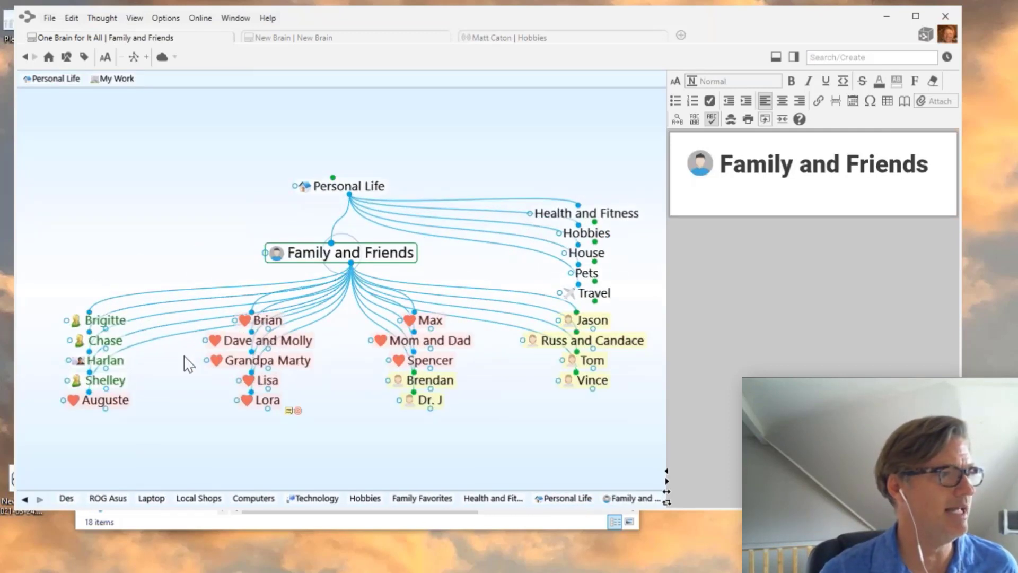
{"action": "left_click", "coordinate": [112, 344]}
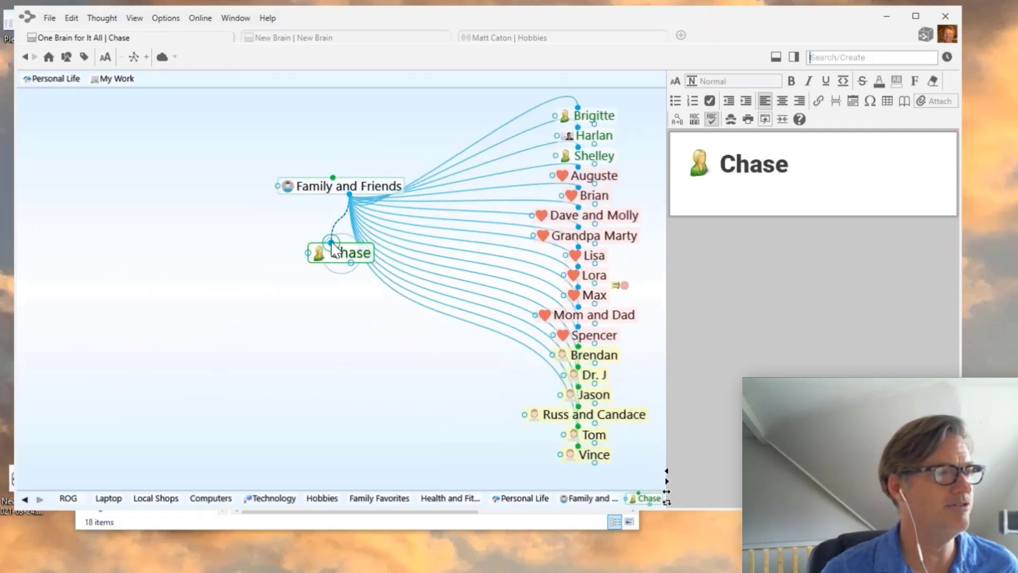
- Create a new parent thought named 'Woodworking' for Chase
{"action": "left_click_drag", "start_coordinate": [331, 243], "coordinate": [186, 212]}
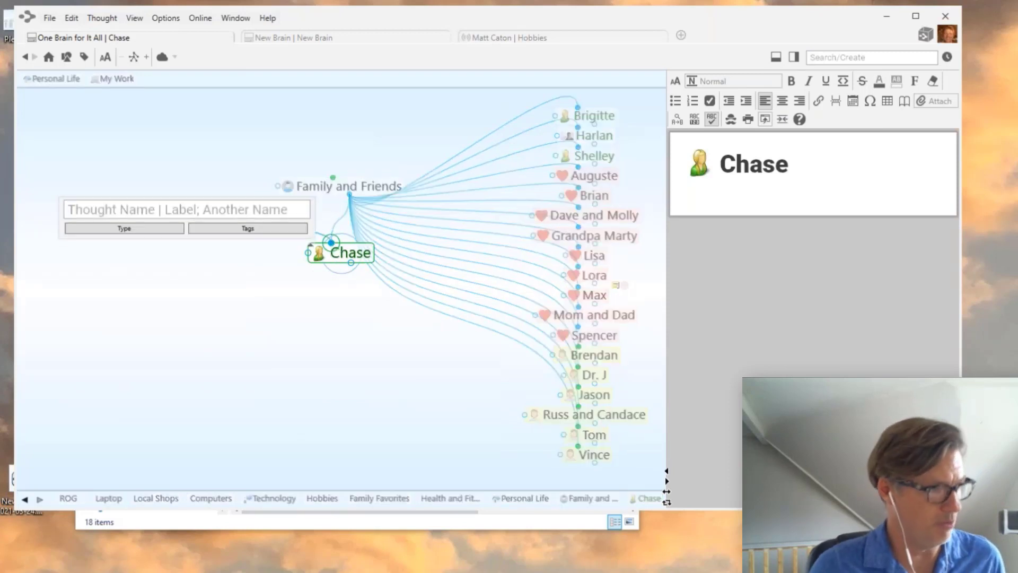
{"action": "type", "text": "Woodwork"}
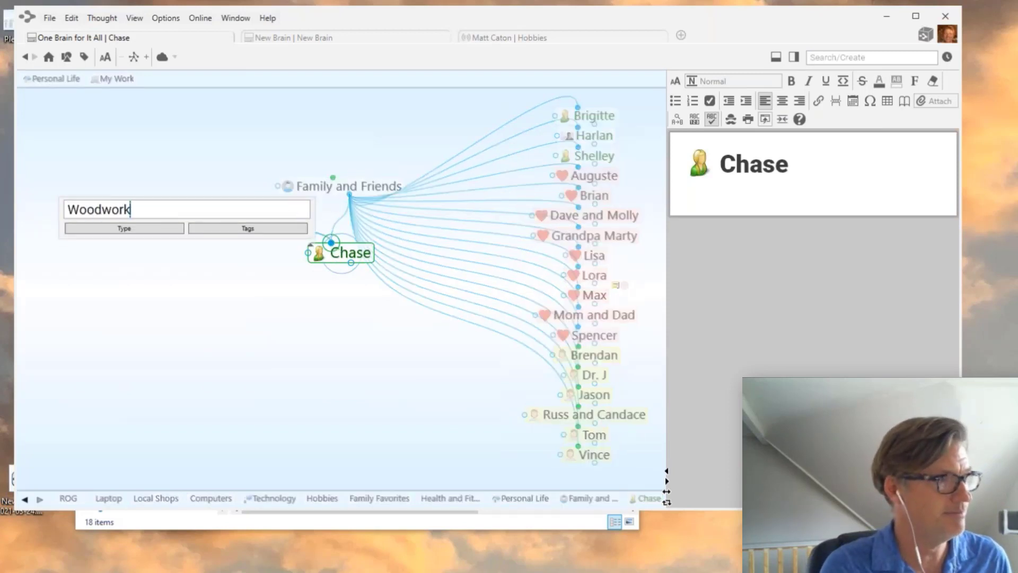
{"action": "key", "text": "BackSpace"}
{"action": "type", "text": "king"}
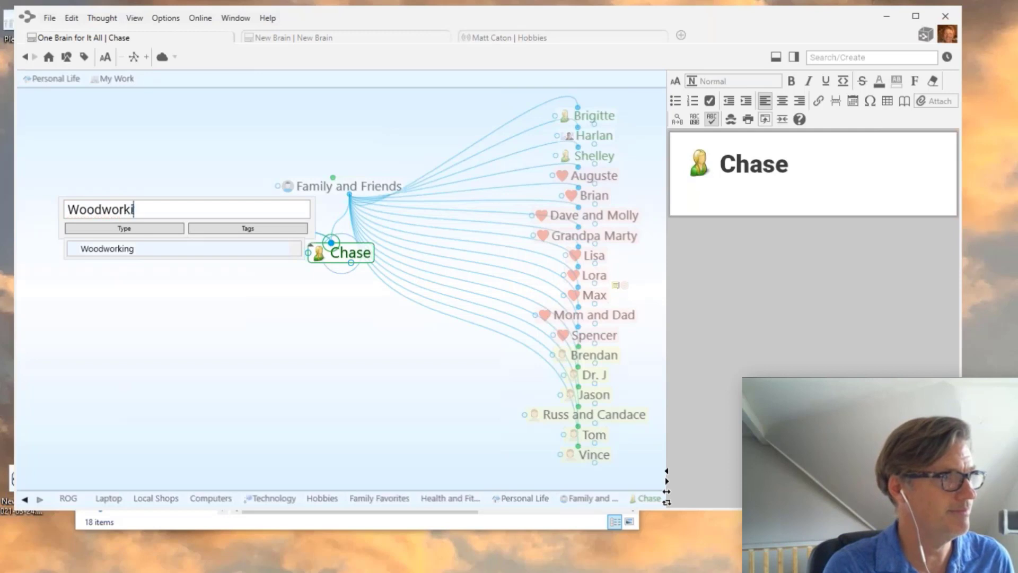
{"action": "key", "text": "Return"}
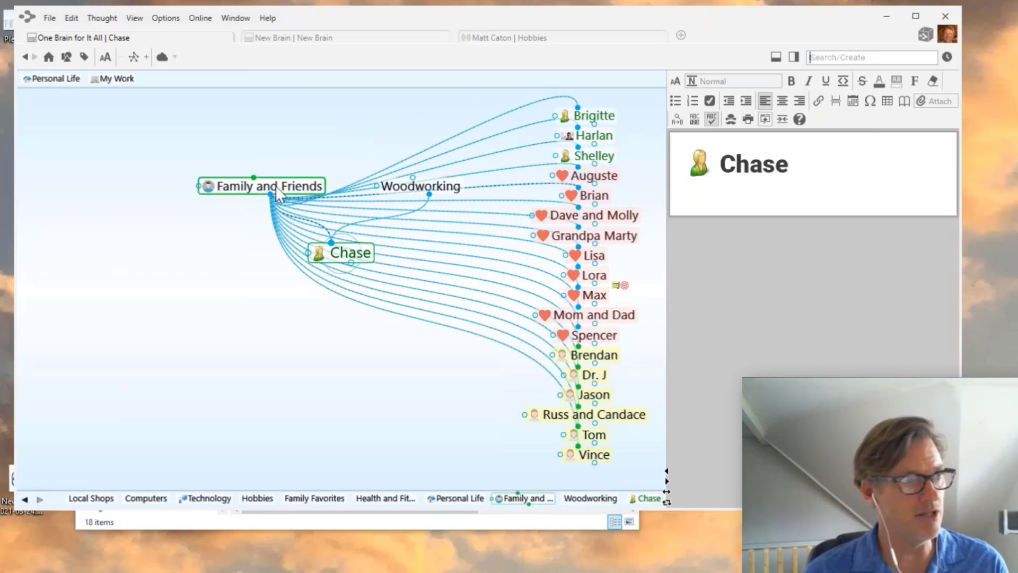
- Add a phone number plus two blank lines to Chase's notes, then go to Woodworking
{"action": "left_click", "coordinate": [695, 202]}
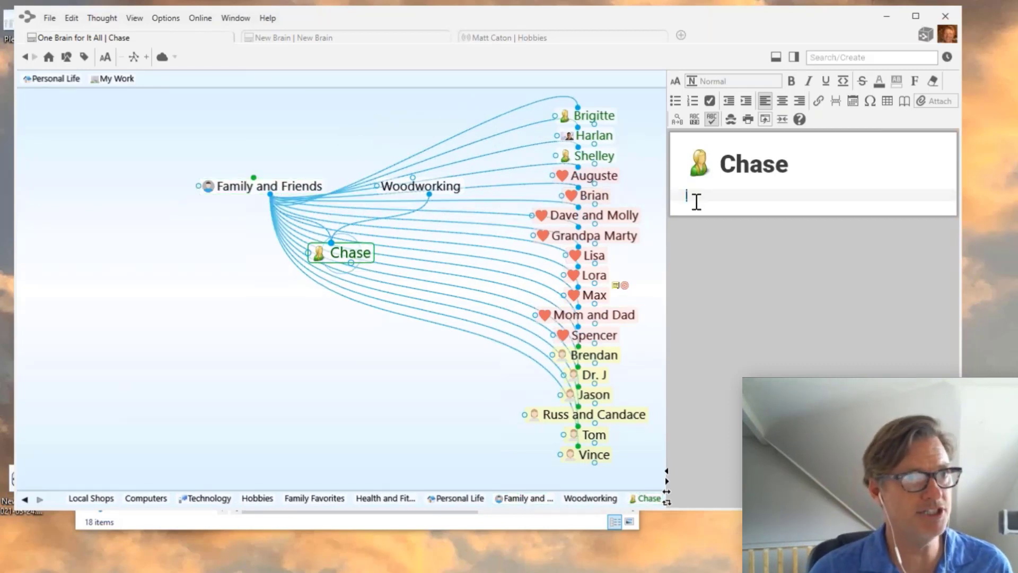
{"action": "type", "text": "555"}
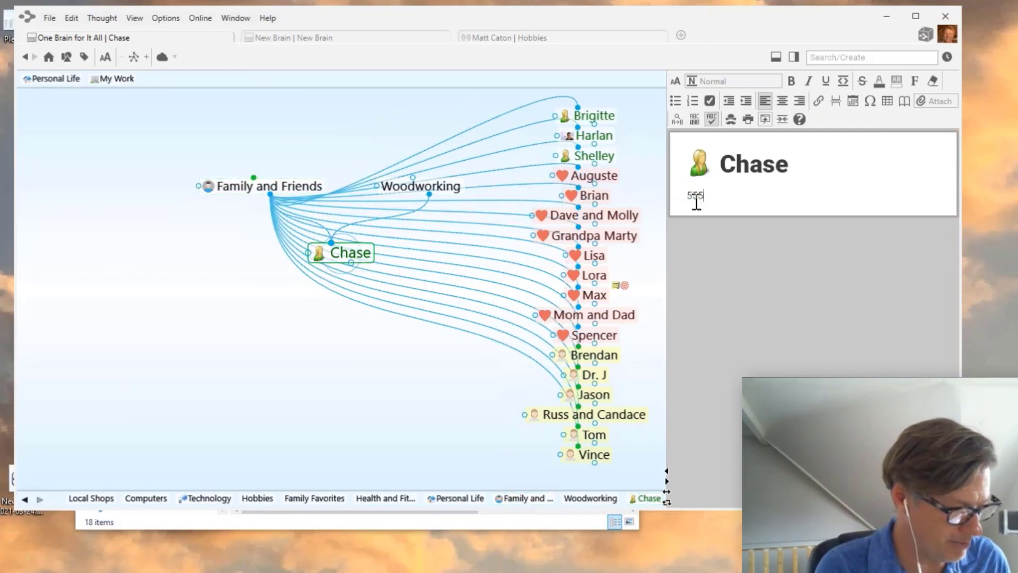
{"action": "type", "text": "-1234"}
{"action": "key", "text": "Return"}
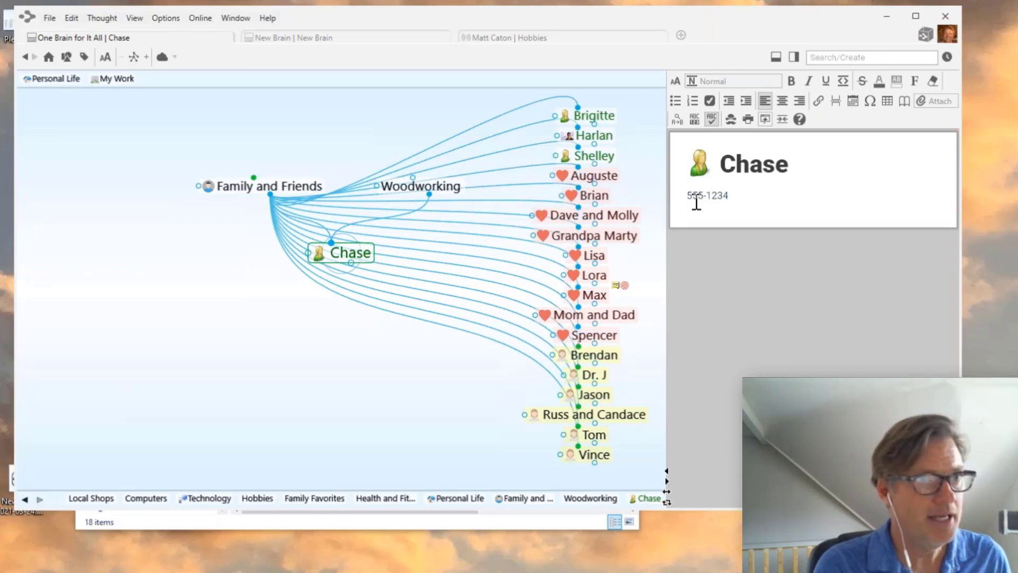
{"action": "key", "text": "Return"}
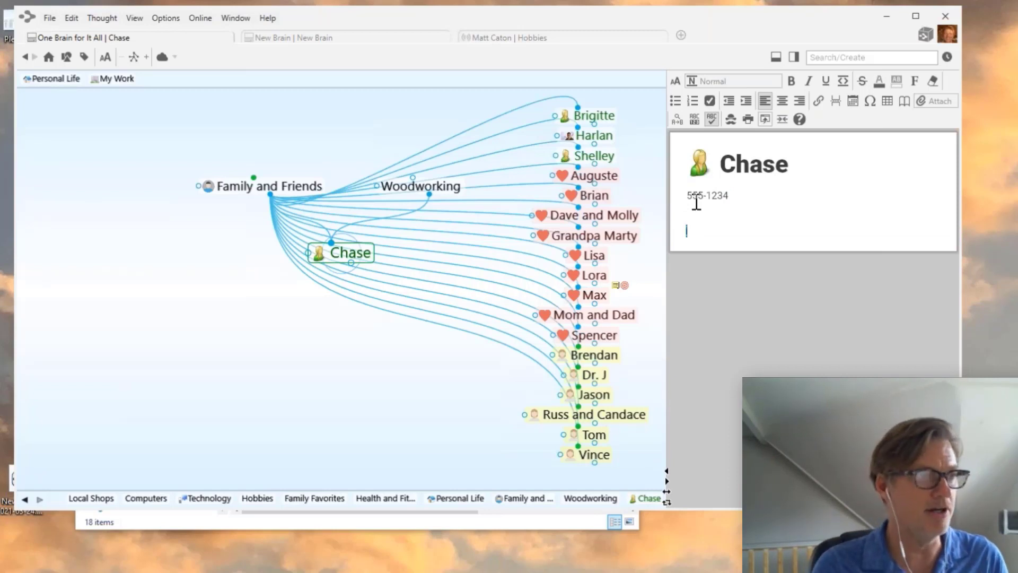
{"action": "mouse_move", "coordinate": [350, 254]}
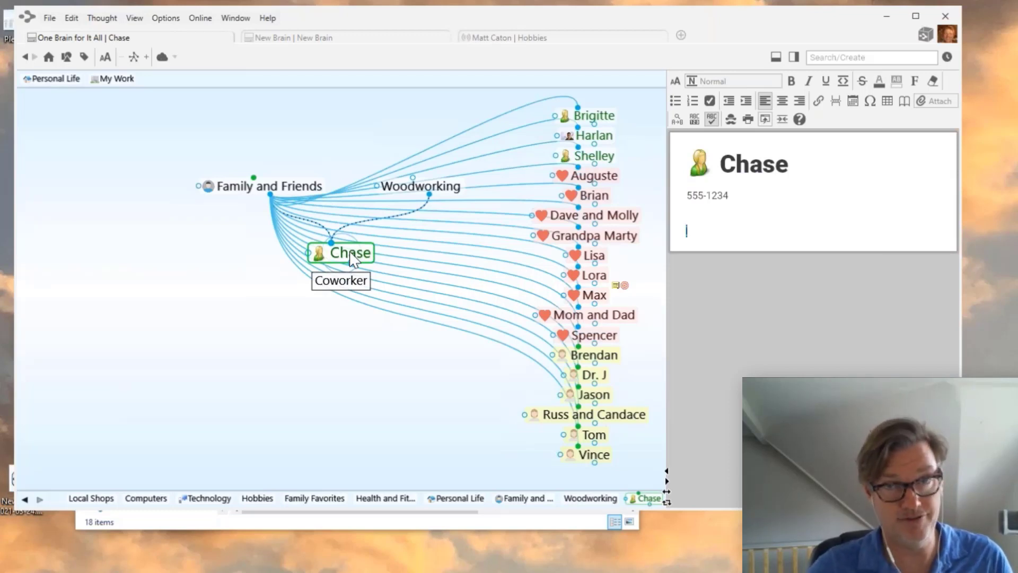
{"action": "left_click", "coordinate": [448, 195]}
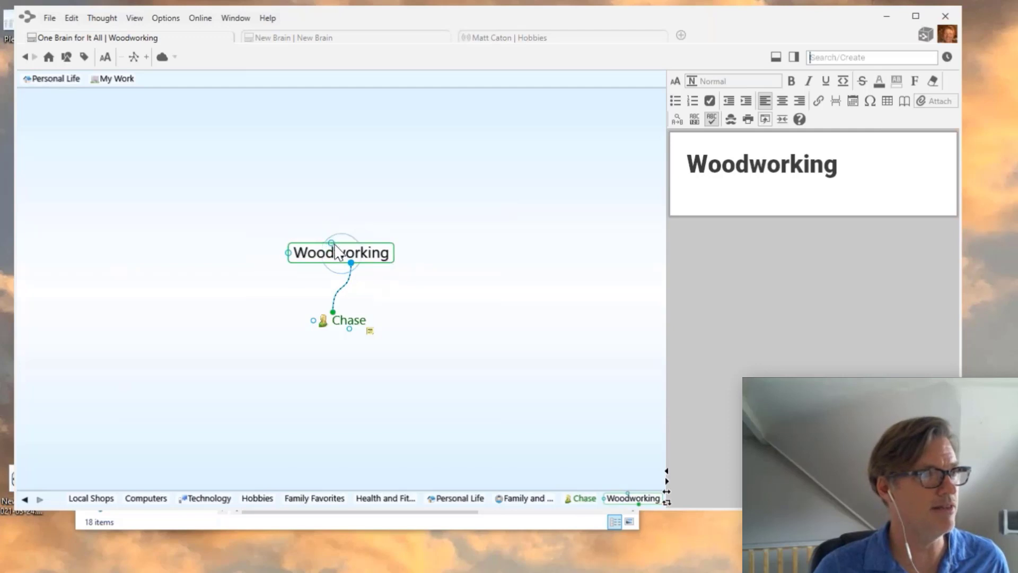
- Add the existing Hobbies thought as Woodworking's parent
{"action": "left_click_drag", "start_coordinate": [331, 243], "coordinate": [295, 191]}
{"action": "type", "text": "Hob"}
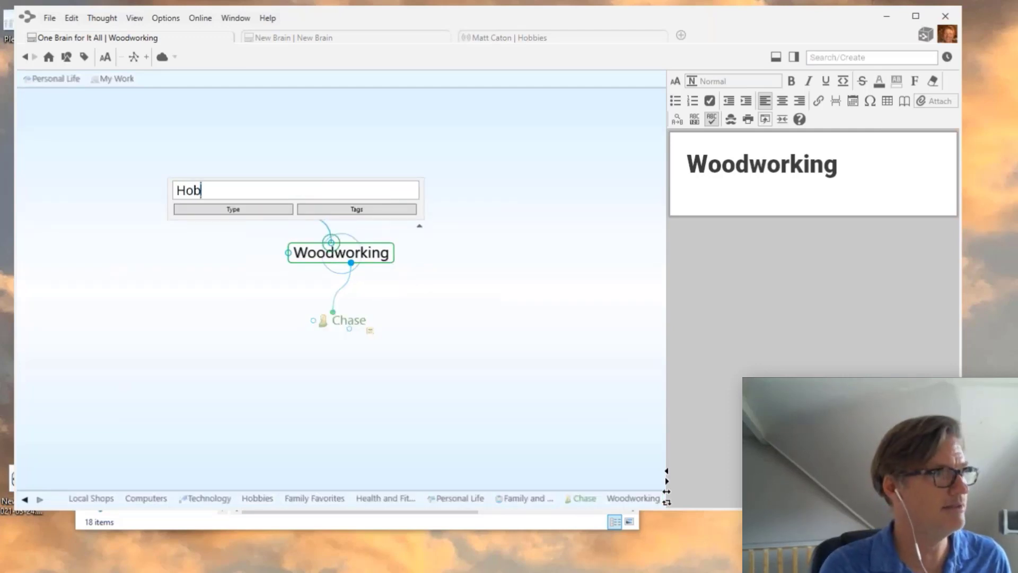
{"action": "left_click", "coordinate": [208, 232]}
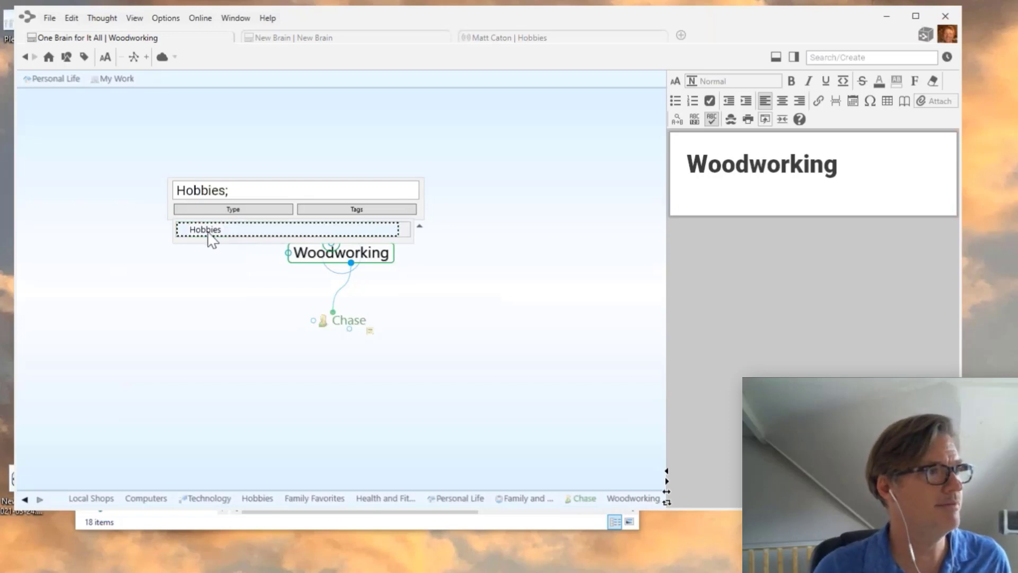
{"action": "key", "text": "Return"}
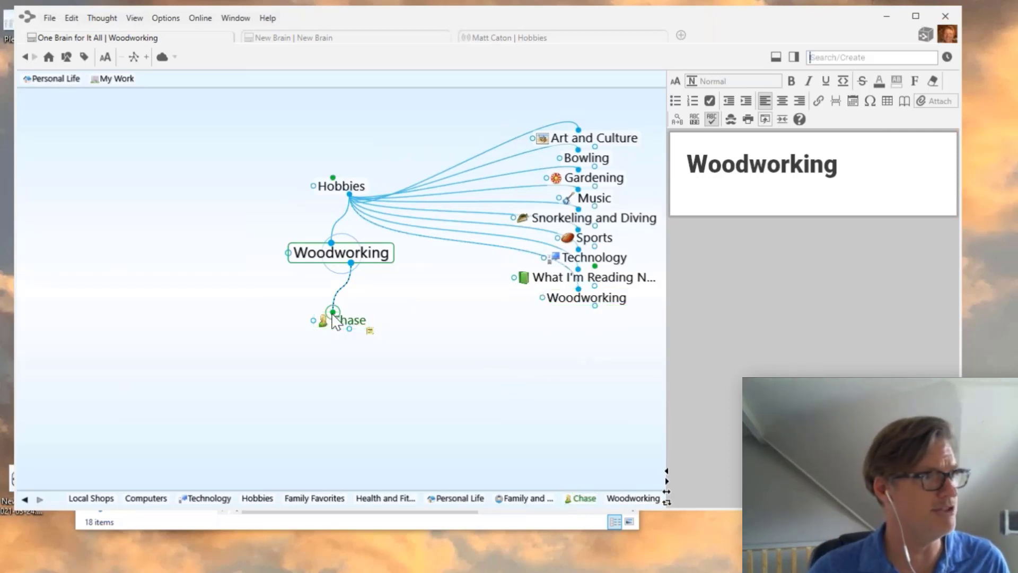
- Link Chase to the existing Woodworking, forget the duplicate, and return to Chase
{"action": "left_click_drag", "start_coordinate": [348, 321], "coordinate": [592, 307]}
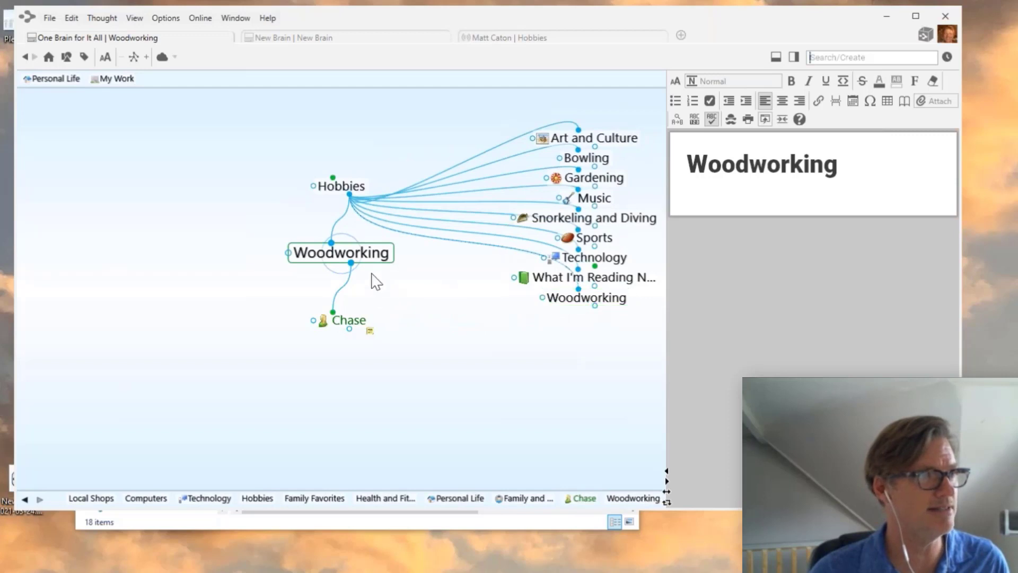
{"action": "right_click", "coordinate": [350, 259]}
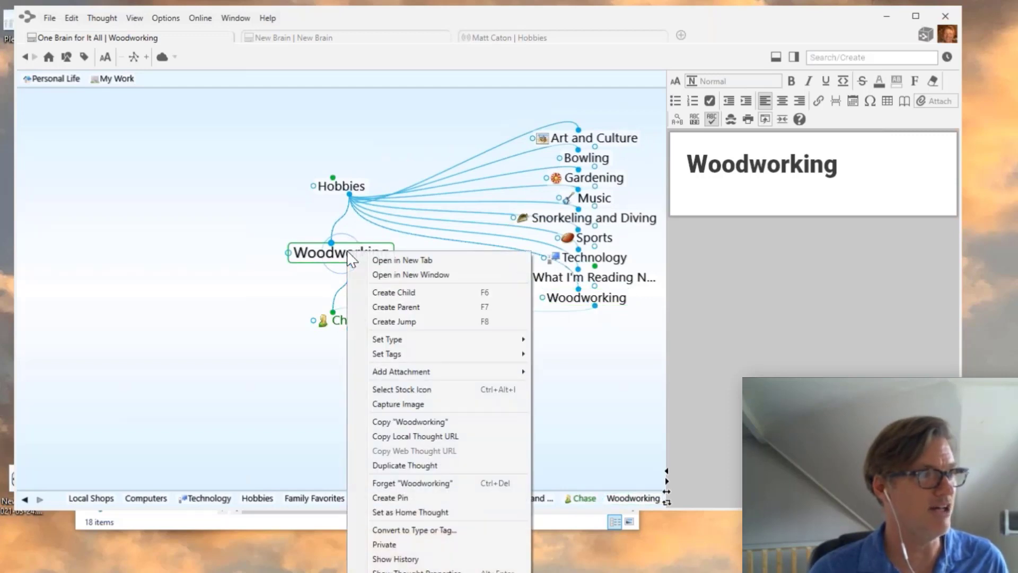
{"action": "left_click", "coordinate": [393, 484]}
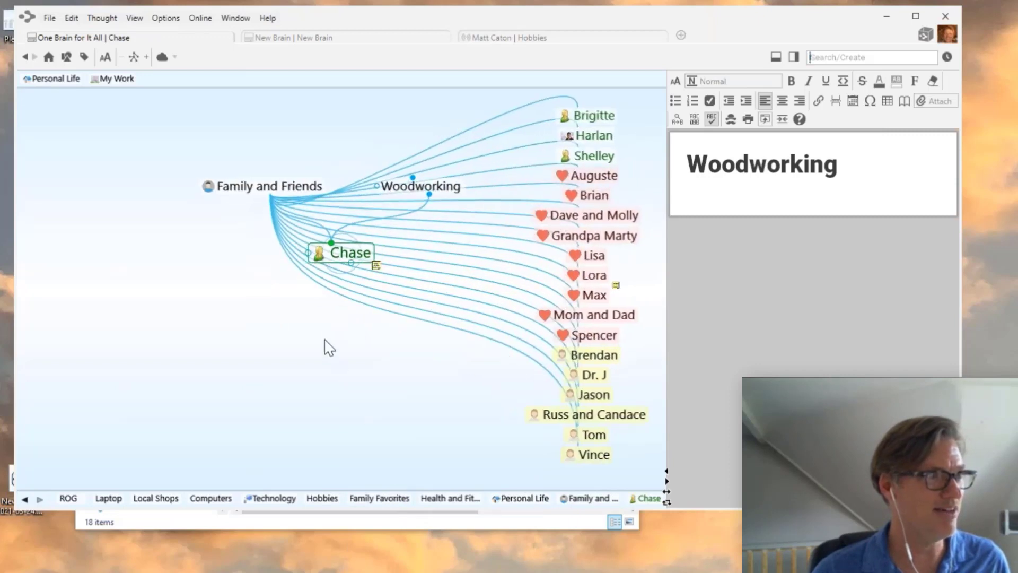
{"action": "left_click", "coordinate": [415, 185]}
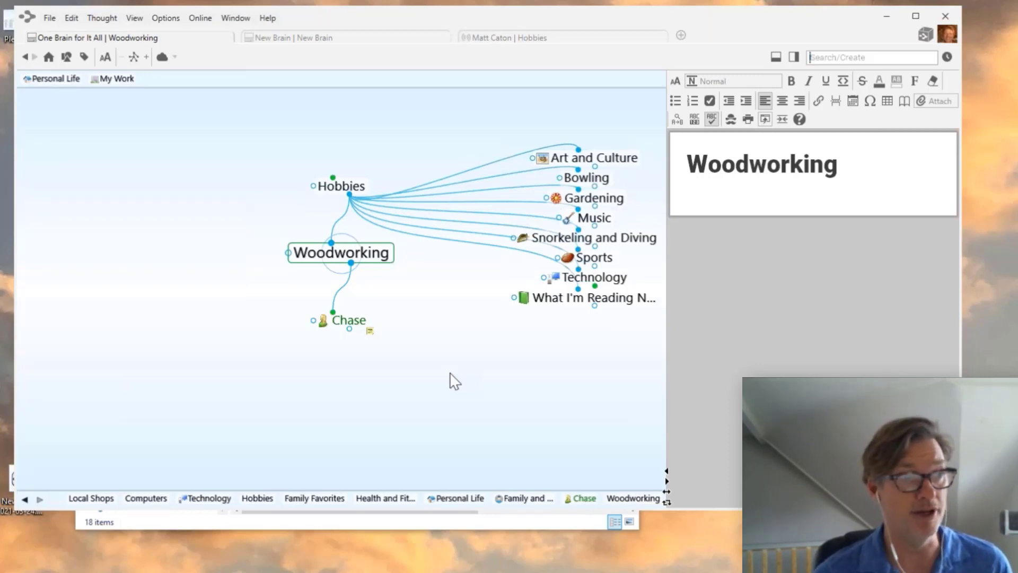
{"action": "left_click", "coordinate": [350, 321]}
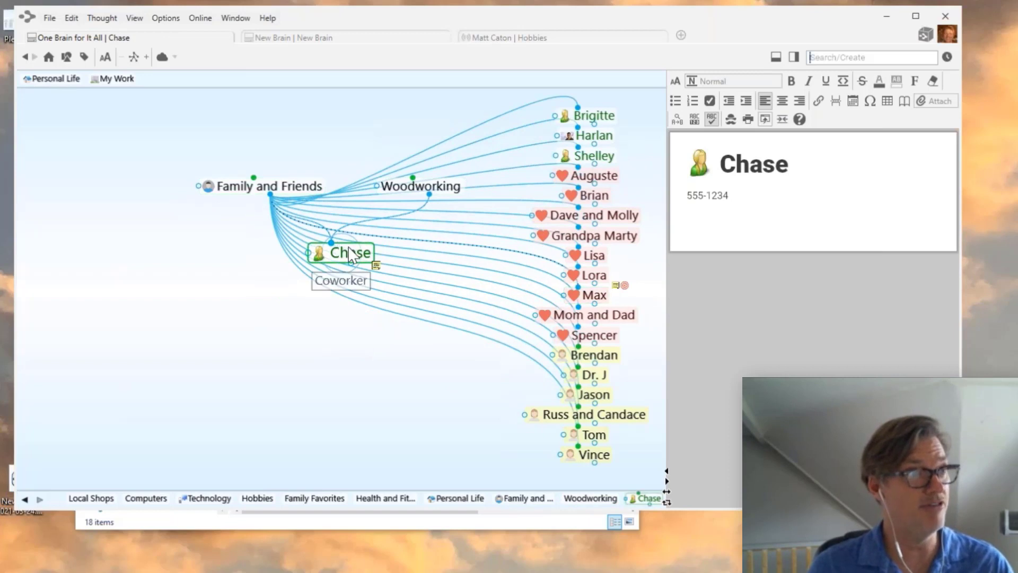
- Try the Chase–Woodworking link's direction options, leave it One-way, then go to Family and Friends
{"action": "left_click", "coordinate": [400, 223]}
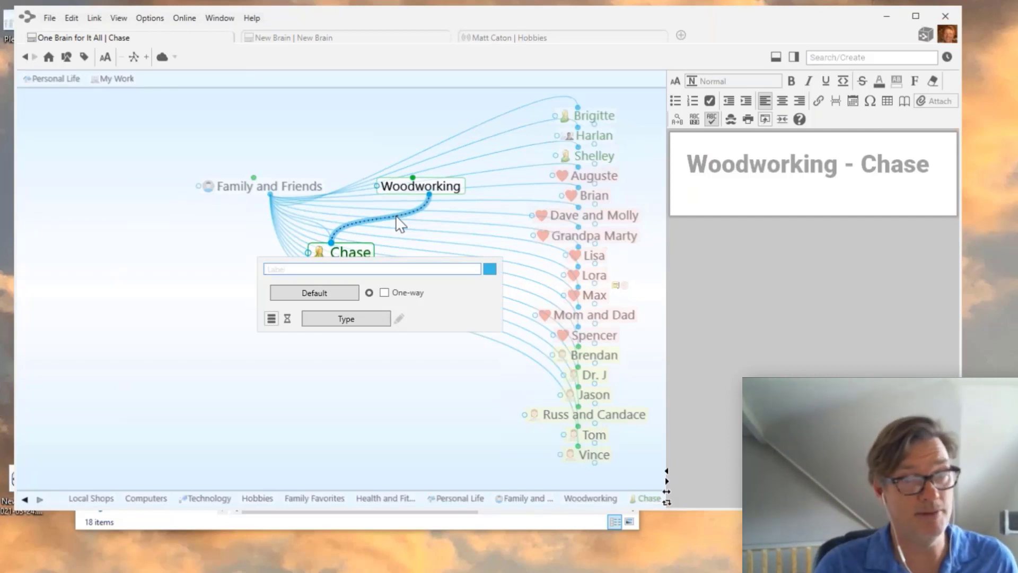
{"action": "left_click", "coordinate": [385, 292]}
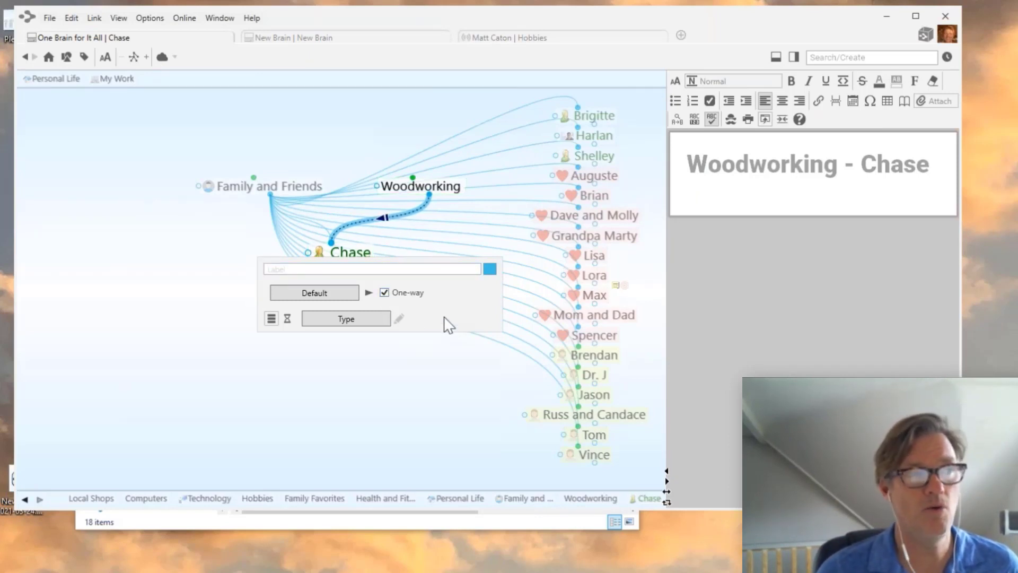
{"action": "left_click", "coordinate": [384, 292]}
{"action": "left_click", "coordinate": [369, 292]}
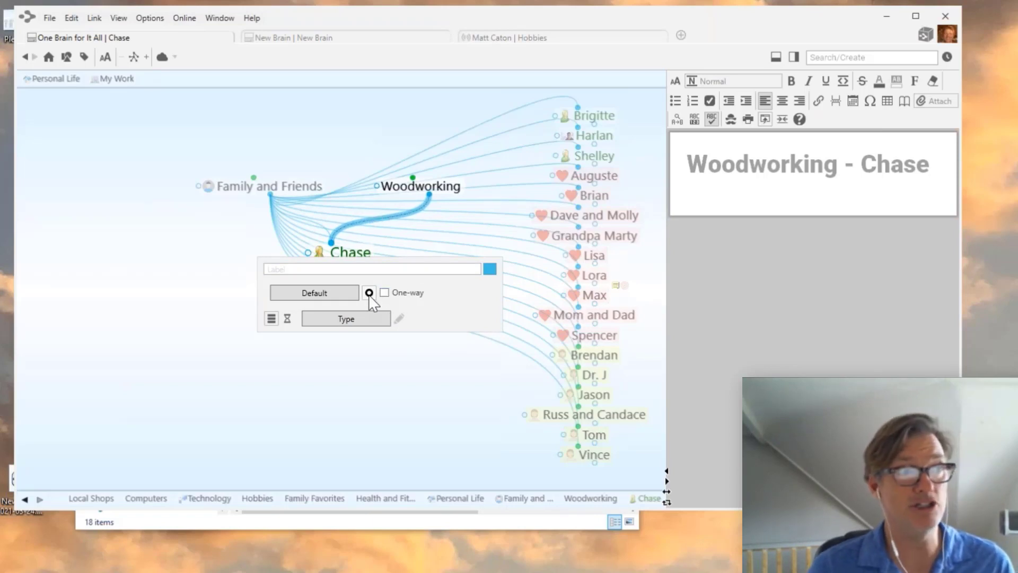
{"action": "left_click", "coordinate": [369, 293]}
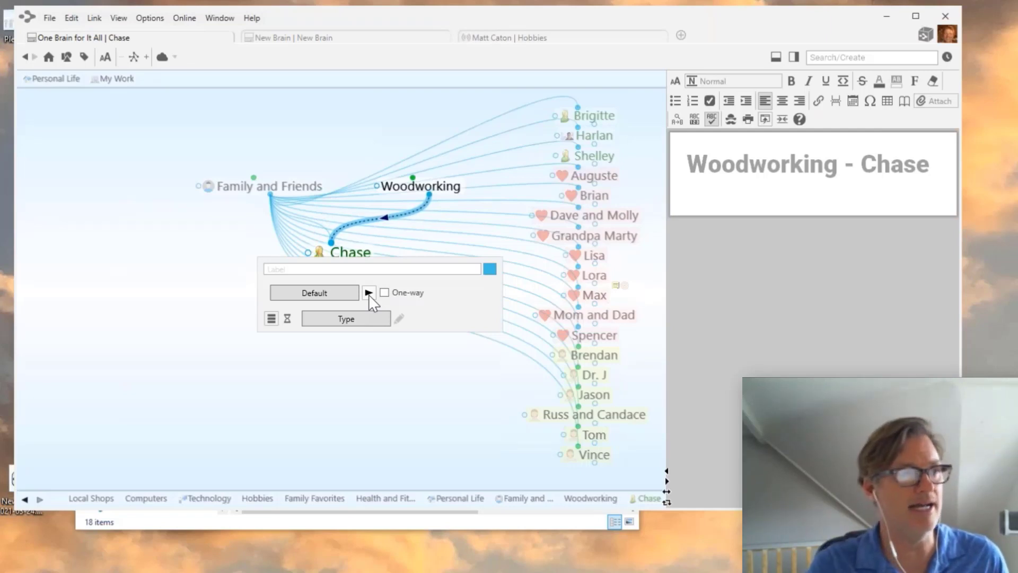
{"action": "left_click", "coordinate": [369, 294]}
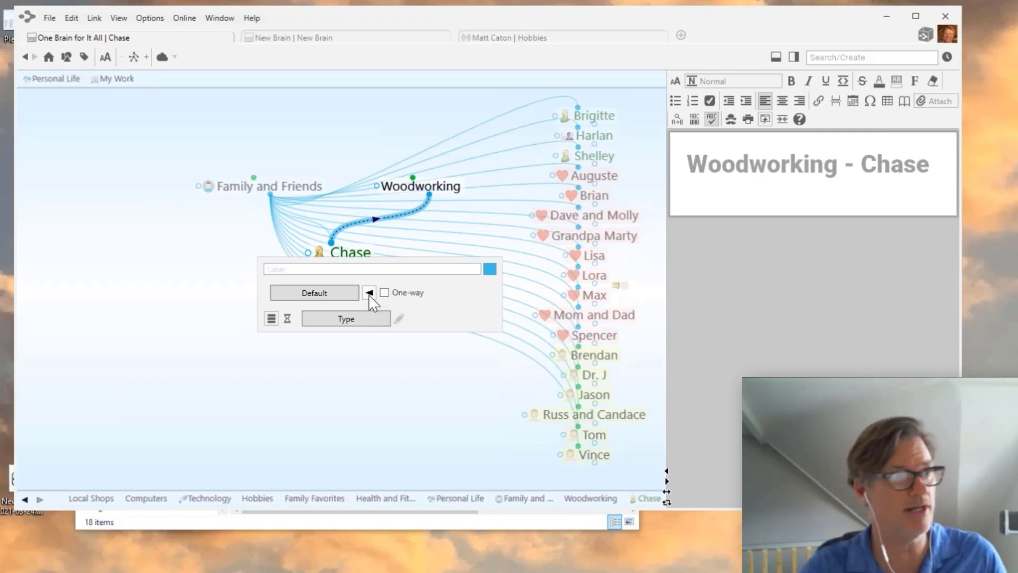
{"action": "left_click", "coordinate": [369, 293]}
{"action": "left_click", "coordinate": [385, 293]}
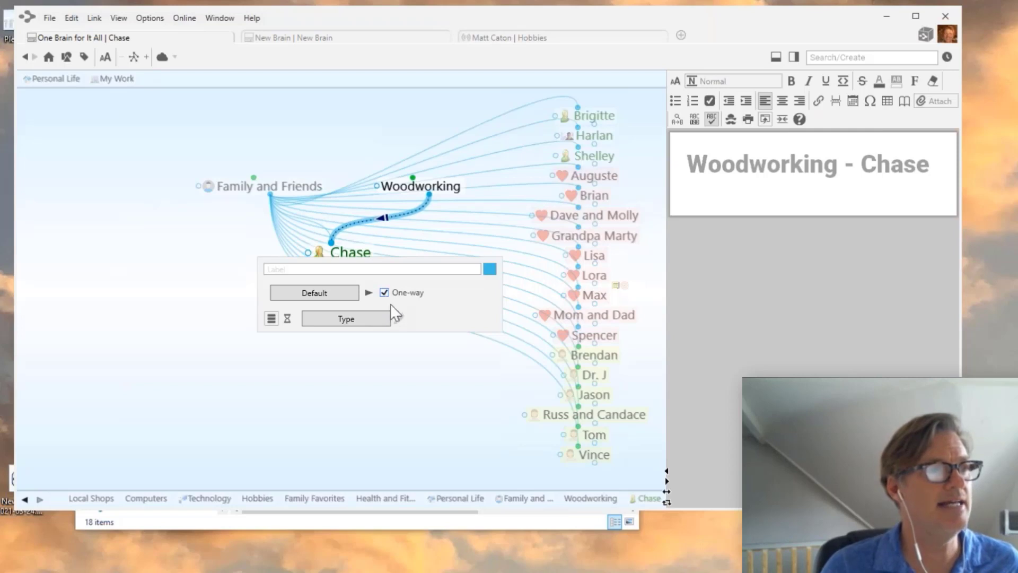
{"action": "left_click", "coordinate": [380, 393]}
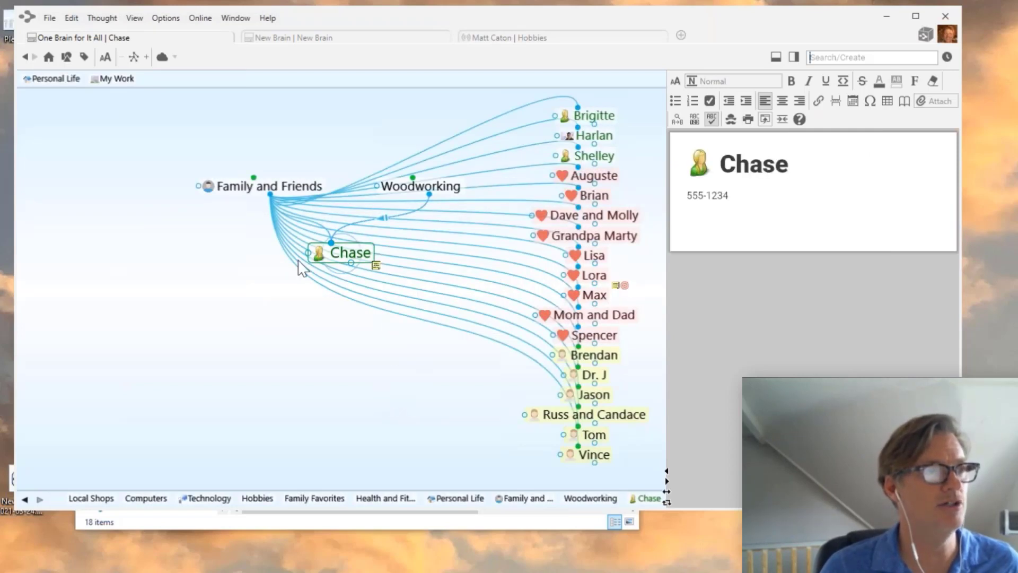
{"action": "left_click", "coordinate": [270, 185]}
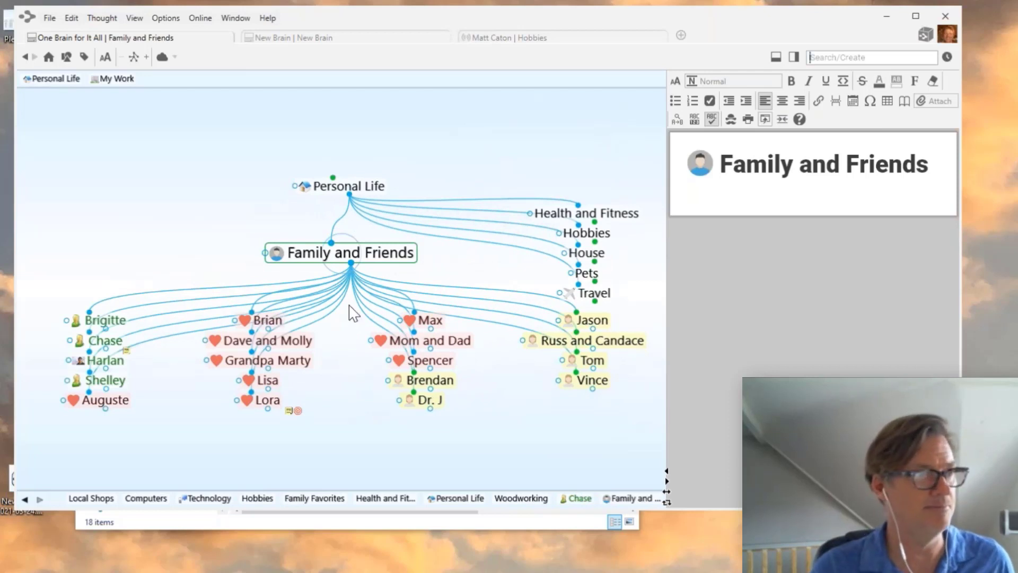
- Browse Chase, Personal Life, Hobbies, Woodworking and Family and Friends, ending back on Chase
{"action": "left_click", "coordinate": [102, 346]}
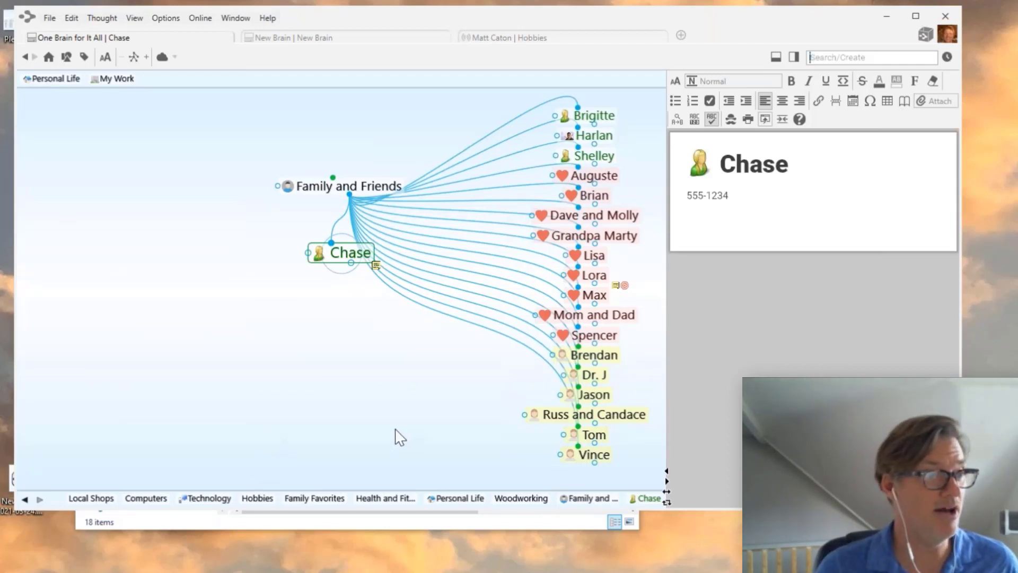
{"action": "left_click", "coordinate": [446, 504]}
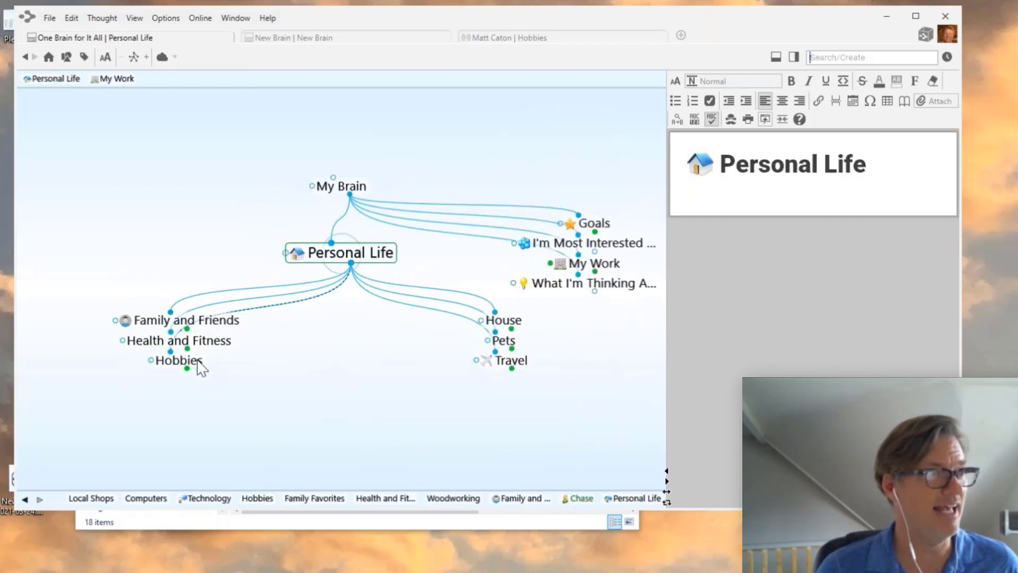
{"action": "left_click", "coordinate": [199, 361]}
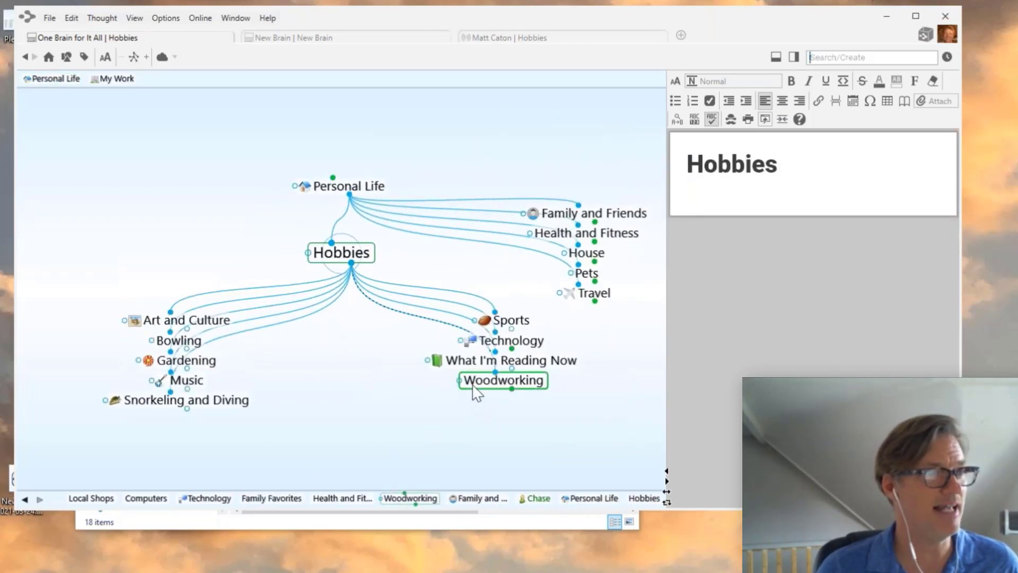
{"action": "left_click", "coordinate": [504, 379]}
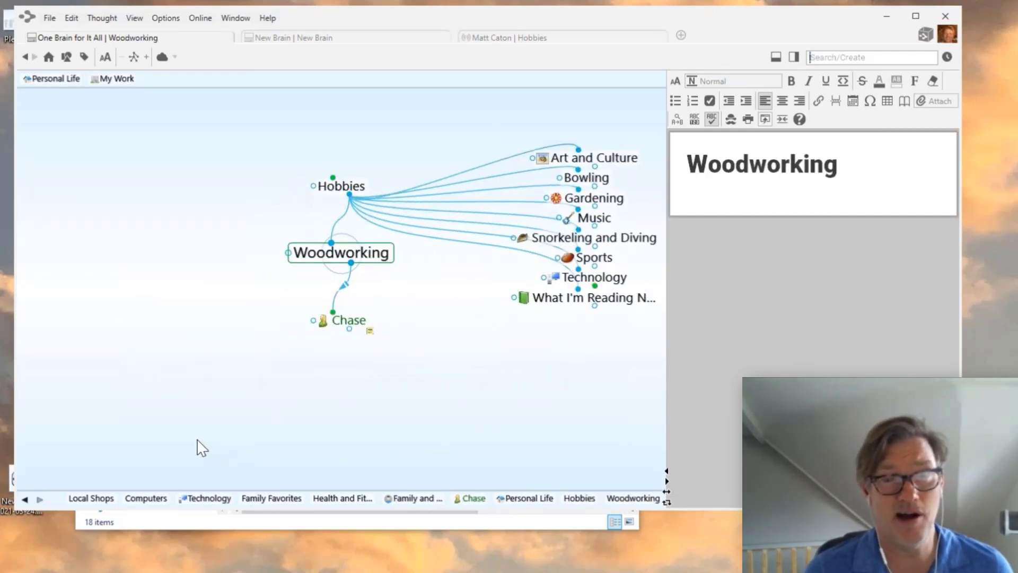
{"action": "left_click", "coordinate": [338, 321]}
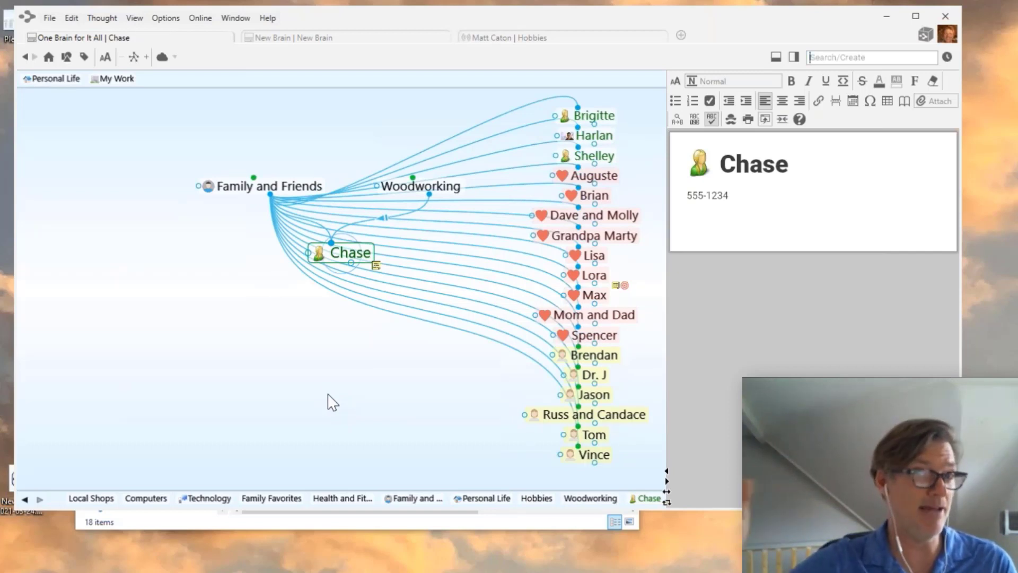
{"action": "left_click", "coordinate": [231, 188]}
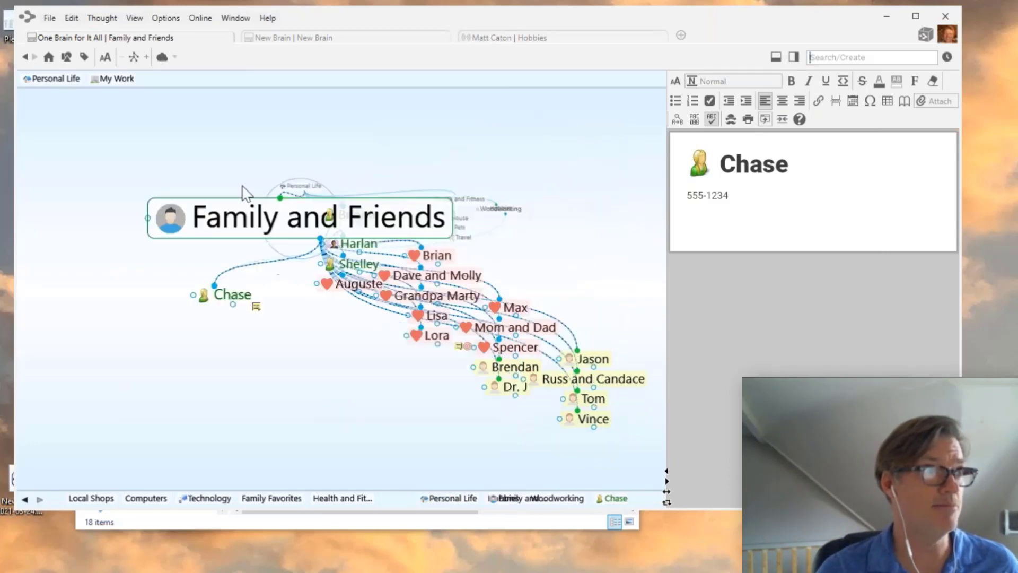
{"action": "left_click", "coordinate": [109, 341]}
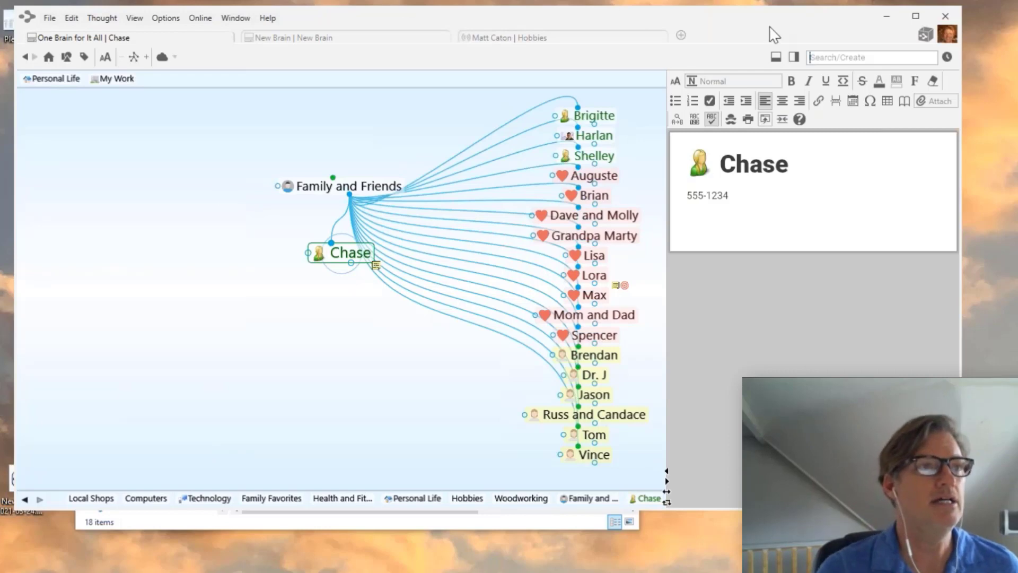
- Minimize TheBrain, close Photos, and open the context menu for projectDetails.docx in Desktop 2
{"action": "left_click_drag", "start_coordinate": [772, 23], "coordinate": [837, 35]}
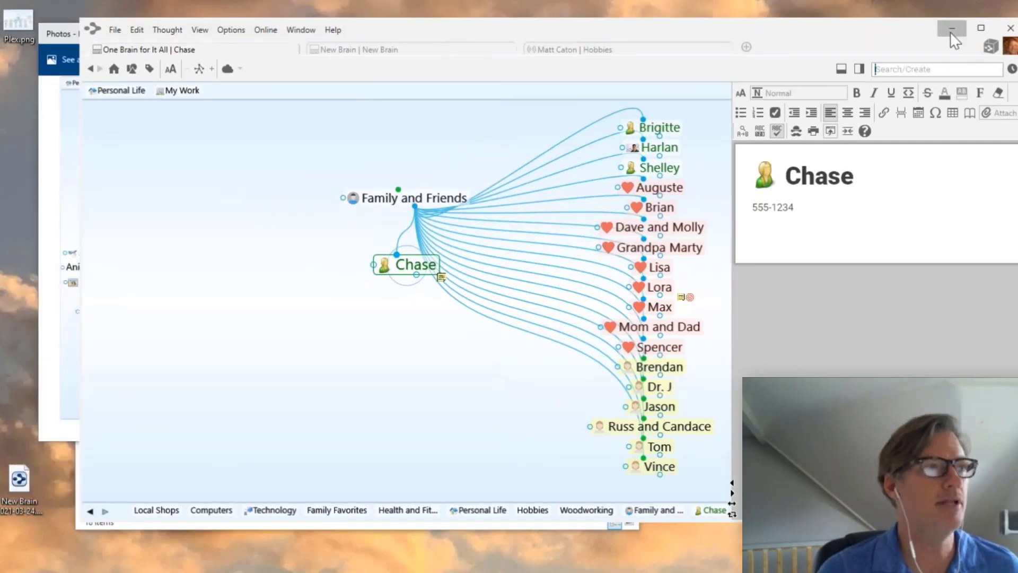
{"action": "left_click", "coordinate": [952, 30]}
{"action": "left_click", "coordinate": [562, 27]}
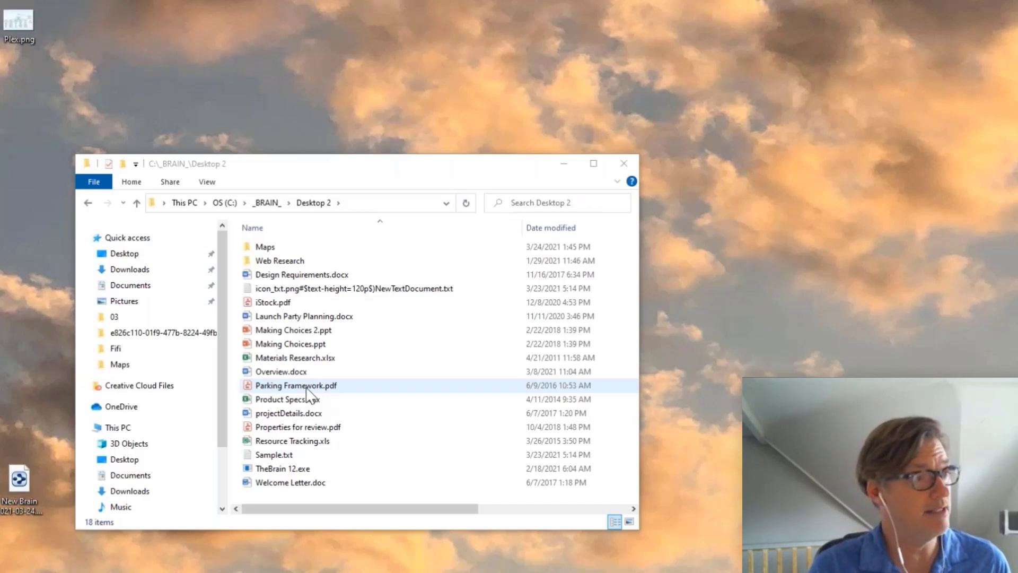
{"action": "left_click", "coordinate": [284, 415]}
{"action": "right_click", "coordinate": [284, 414]}
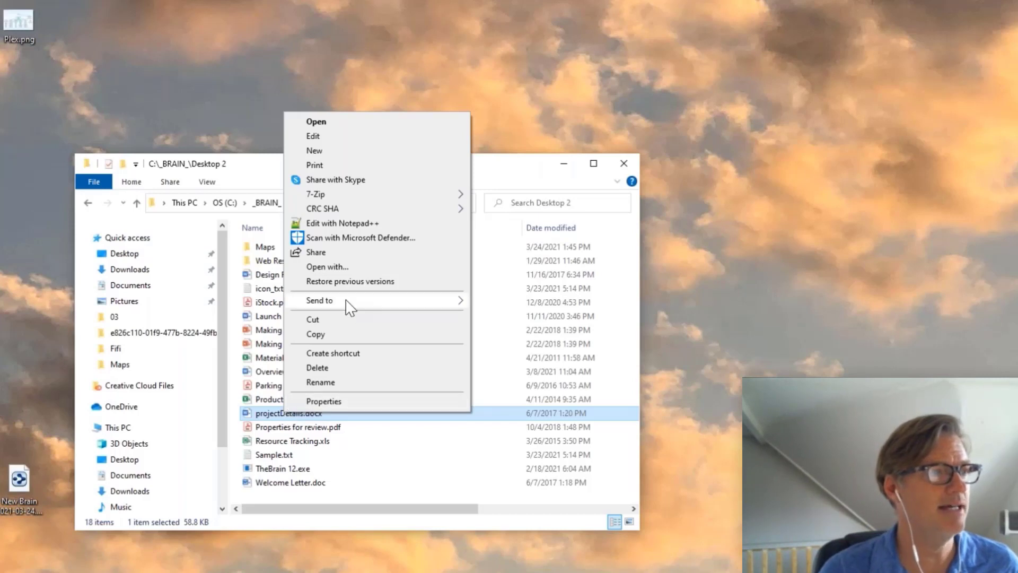
- Send projectDetails.docx to BrainBox and open the 100,000 Stars link in Web Research
{"action": "mouse_move", "coordinate": [348, 301]}
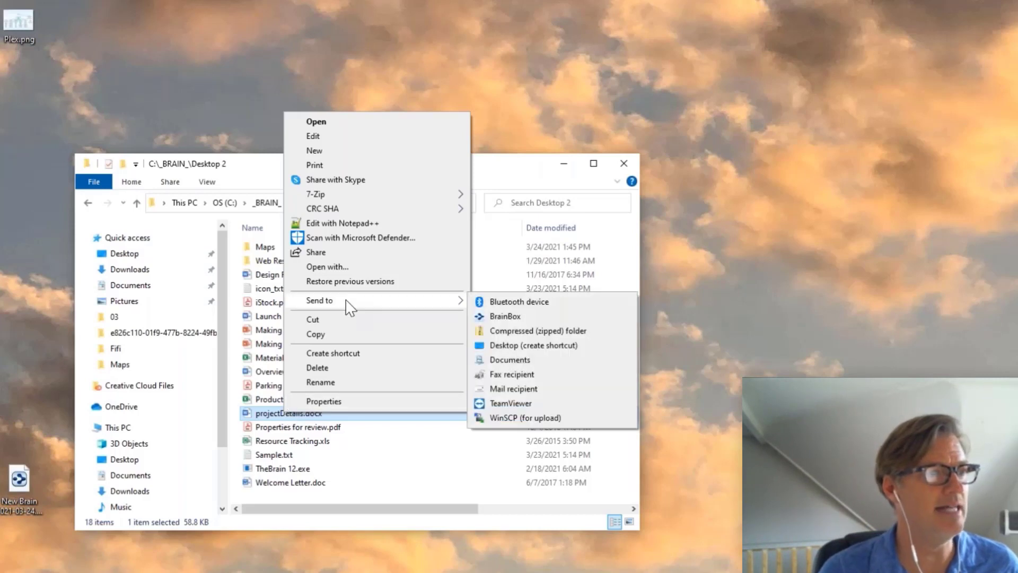
{"action": "left_click", "coordinate": [508, 317]}
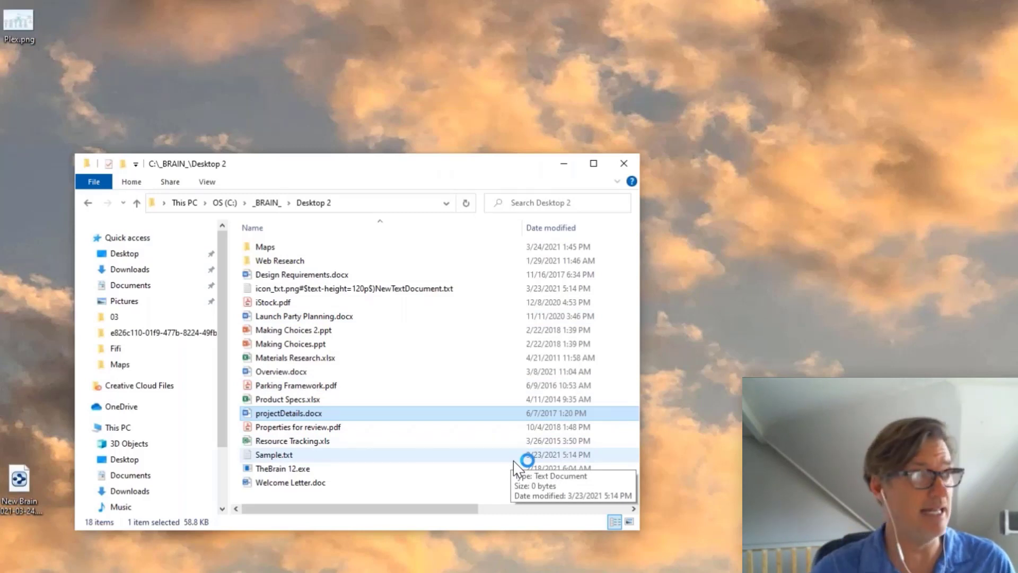
{"action": "double_click", "coordinate": [275, 262]}
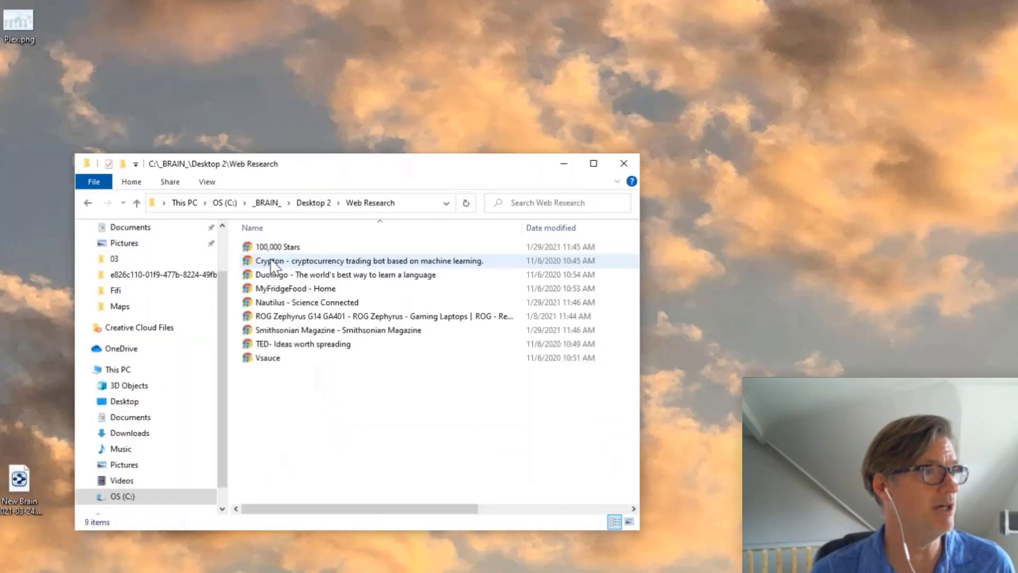
{"action": "double_click", "coordinate": [276, 247]}
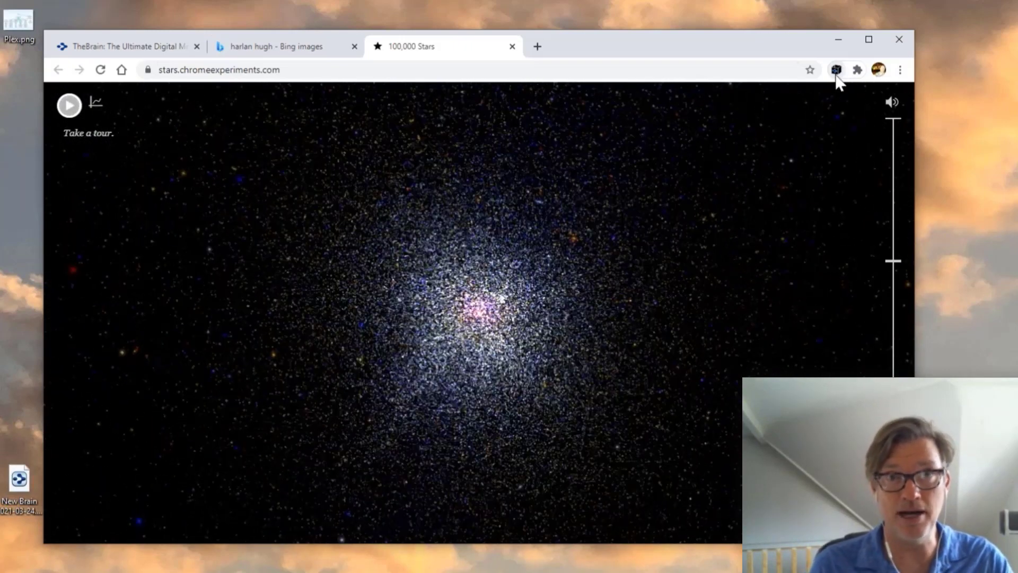
- Log in to TheBrain's Chrome extension to capture 100,000 Stars, then return to TheBrain
{"action": "left_click", "coordinate": [839, 75]}
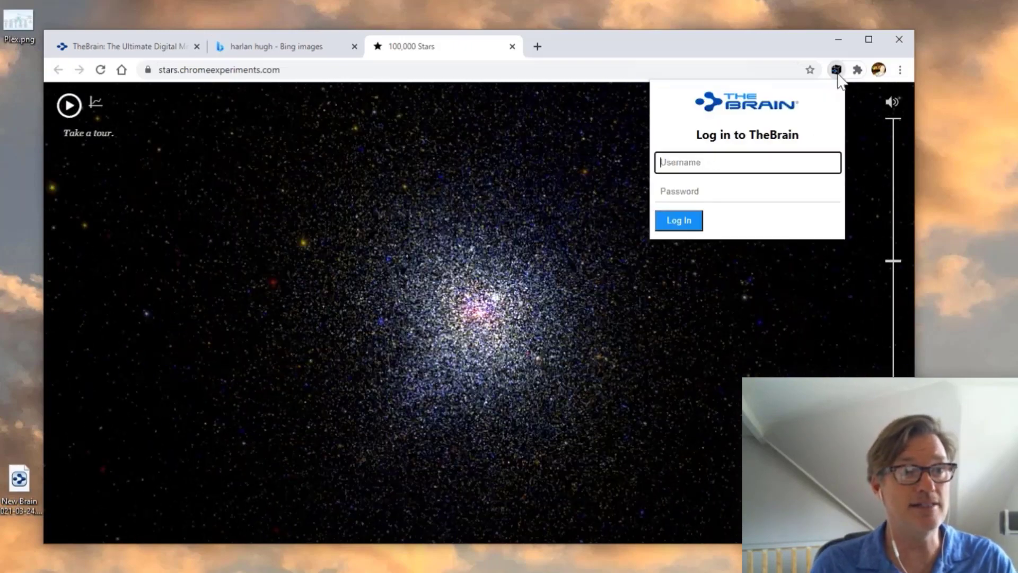
{"action": "left_click", "coordinate": [695, 169]}
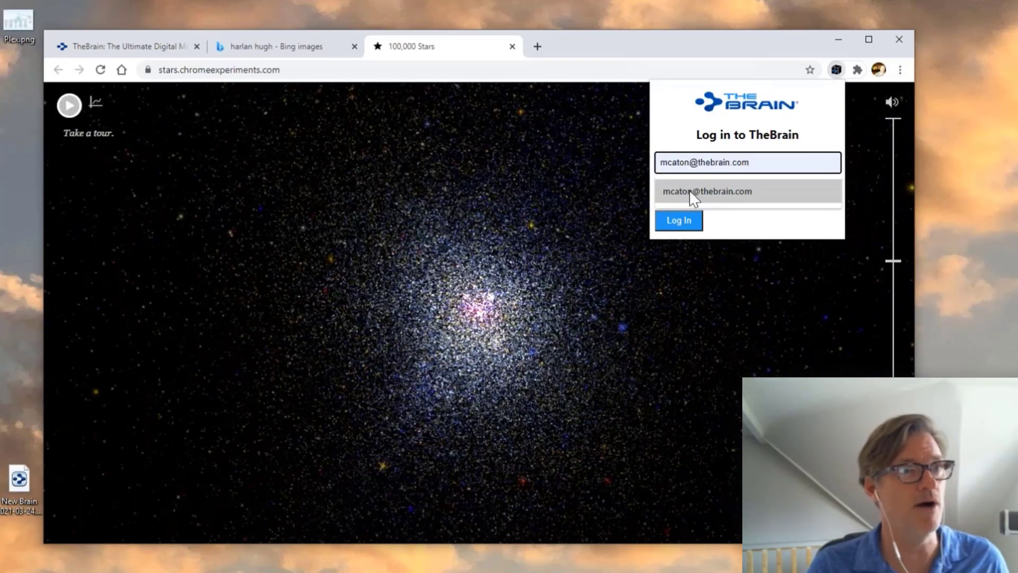
{"action": "left_click", "coordinate": [684, 192]}
{"action": "left_click", "coordinate": [686, 192]}
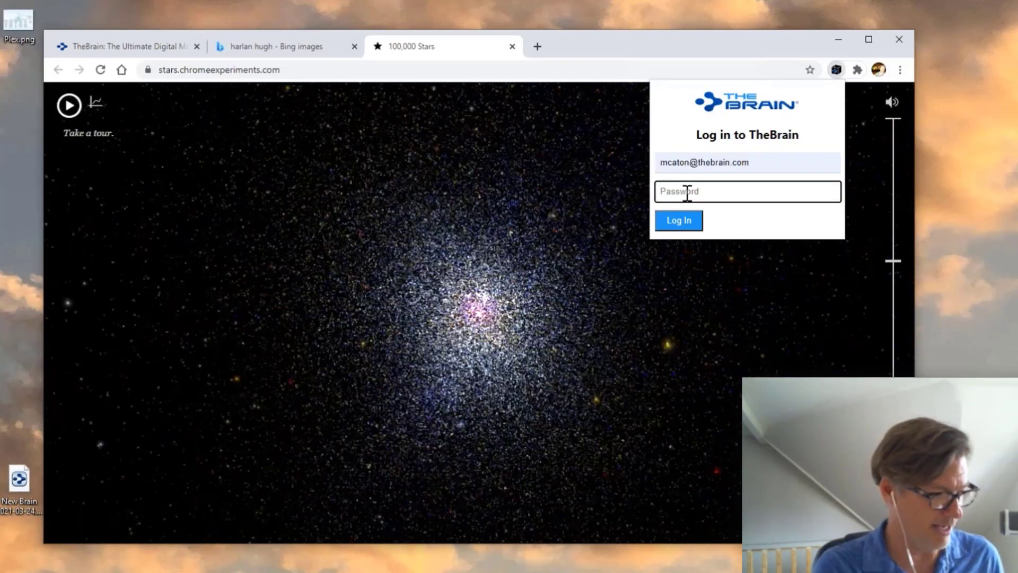
{"action": "type", "text": "*********"}
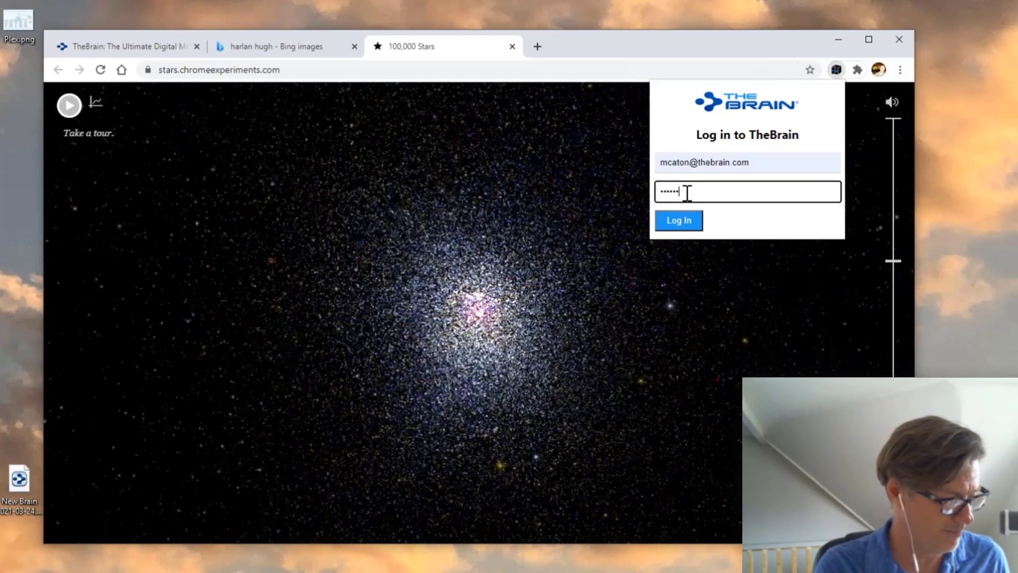
{"action": "left_click", "coordinate": [680, 222]}
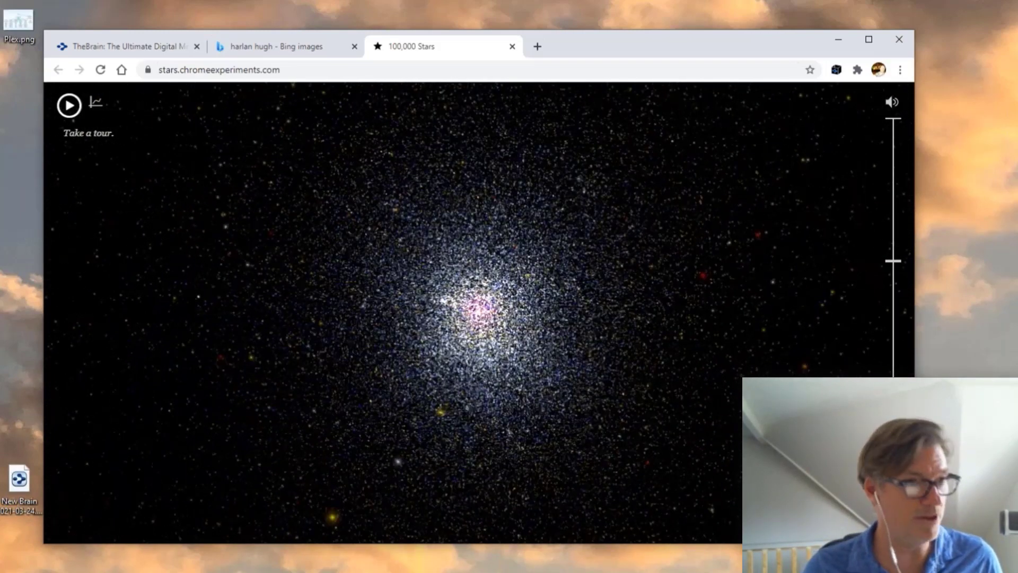
{"action": "key", "text": "alt+Tab"}
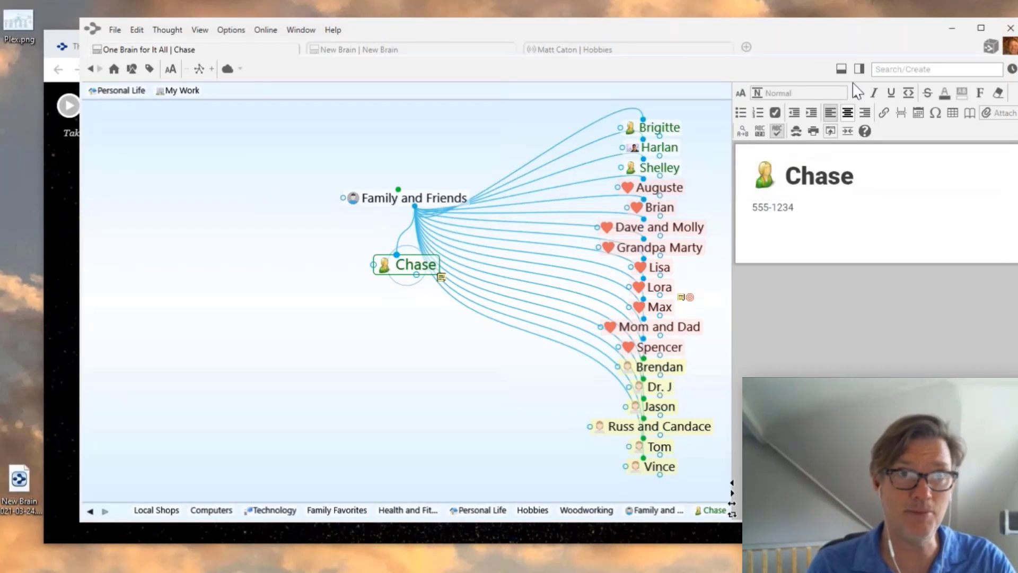
- From the BrainBox list, add projectDetails.docx and 100,000 Stars as Chase's children
{"action": "left_click", "coordinate": [991, 49]}
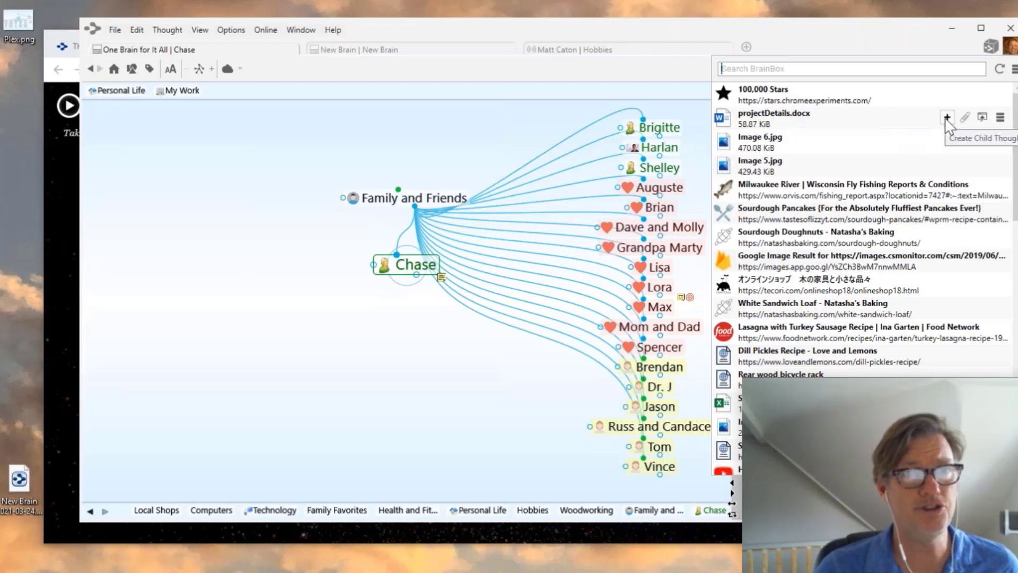
{"action": "left_click", "coordinate": [947, 117]}
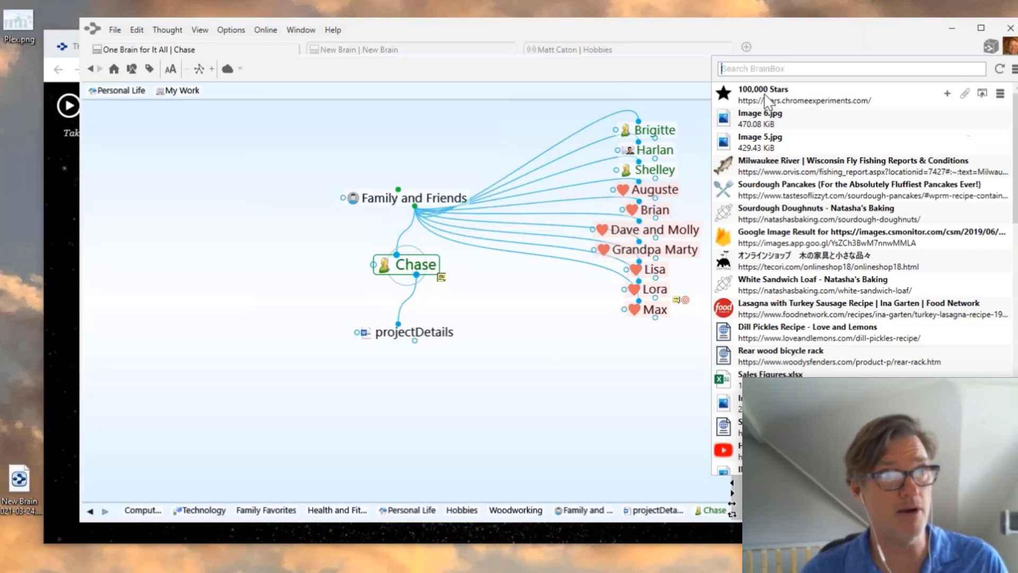
{"action": "left_click", "coordinate": [947, 94]}
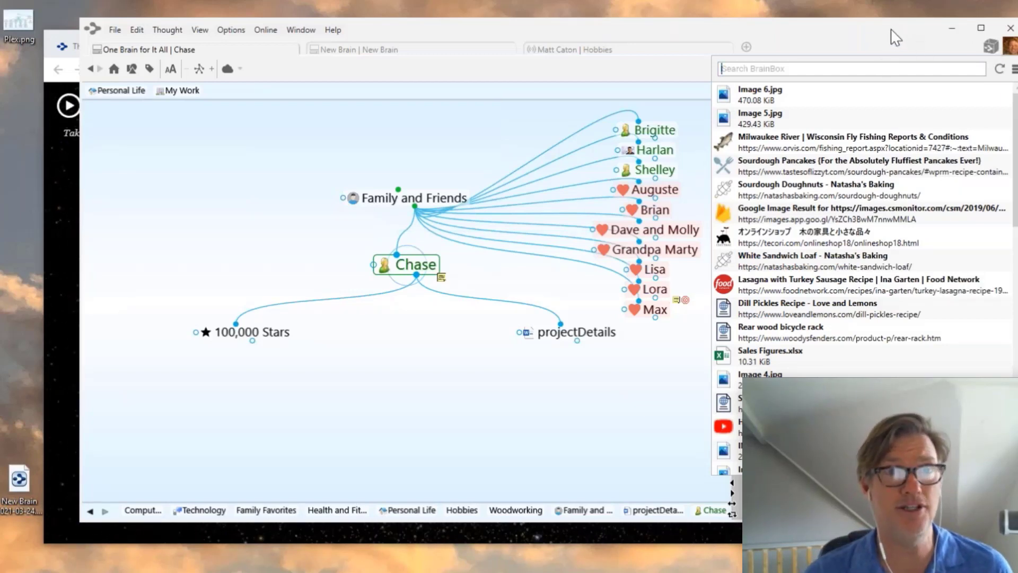
- Tear BrainBox off into its own floating window, then resize and move it aside
{"action": "left_click", "coordinate": [1015, 69]}
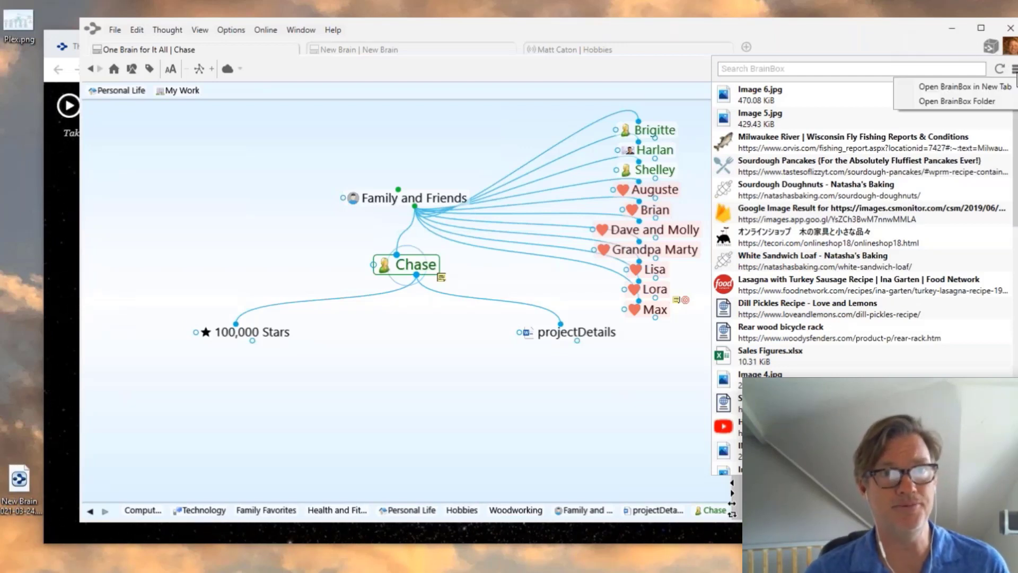
{"action": "left_click", "coordinate": [965, 87]}
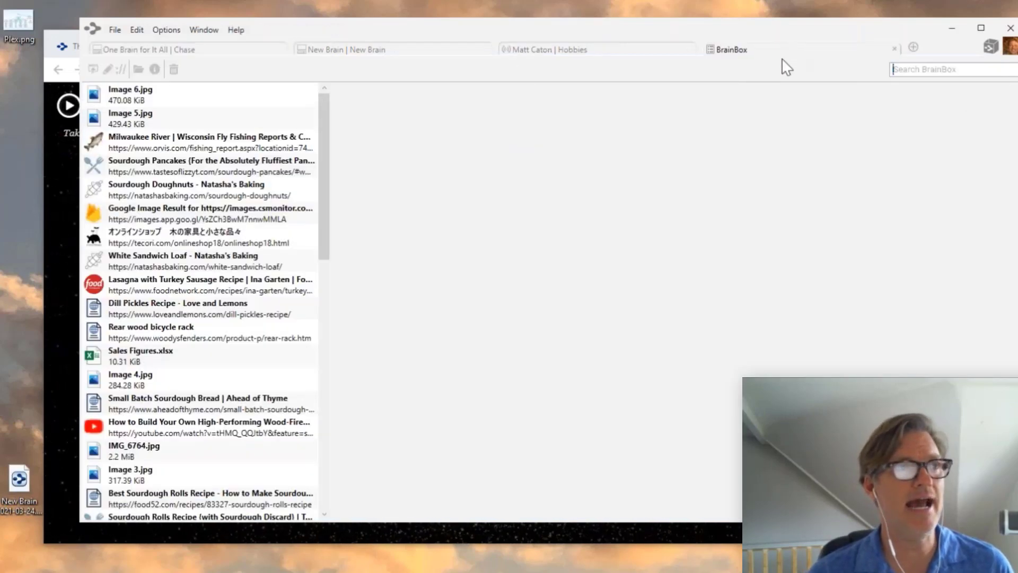
{"action": "left_click_drag", "start_coordinate": [782, 58], "coordinate": [778, 175]}
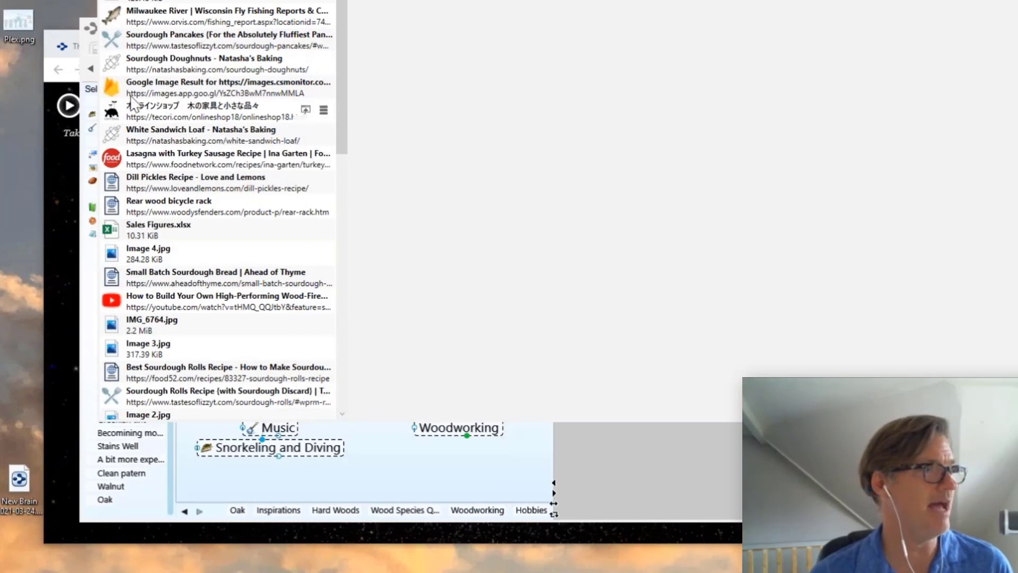
{"action": "left_click", "coordinate": [154, 114]}
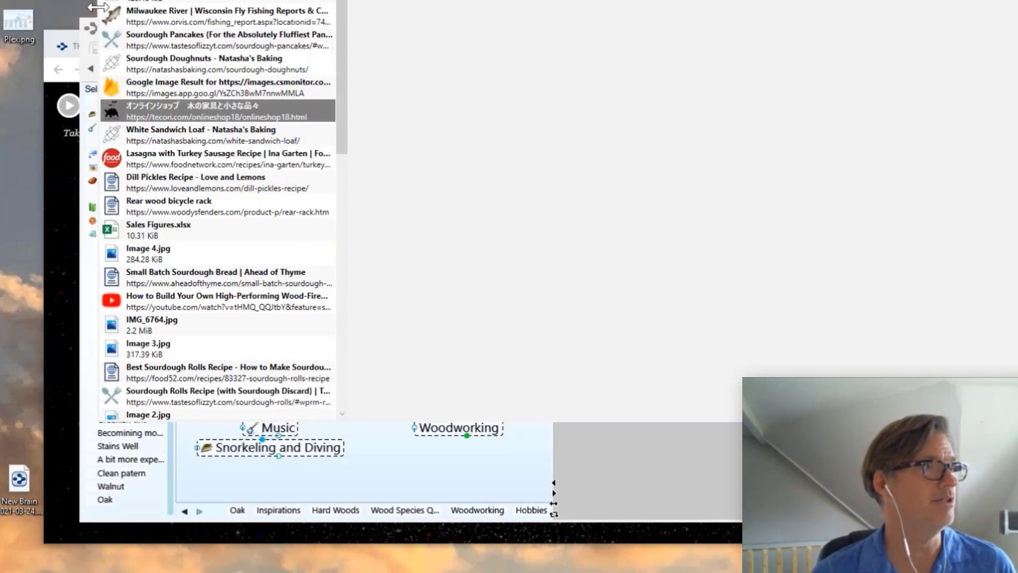
{"action": "left_click_drag", "start_coordinate": [168, 23], "coordinate": [222, 31]}
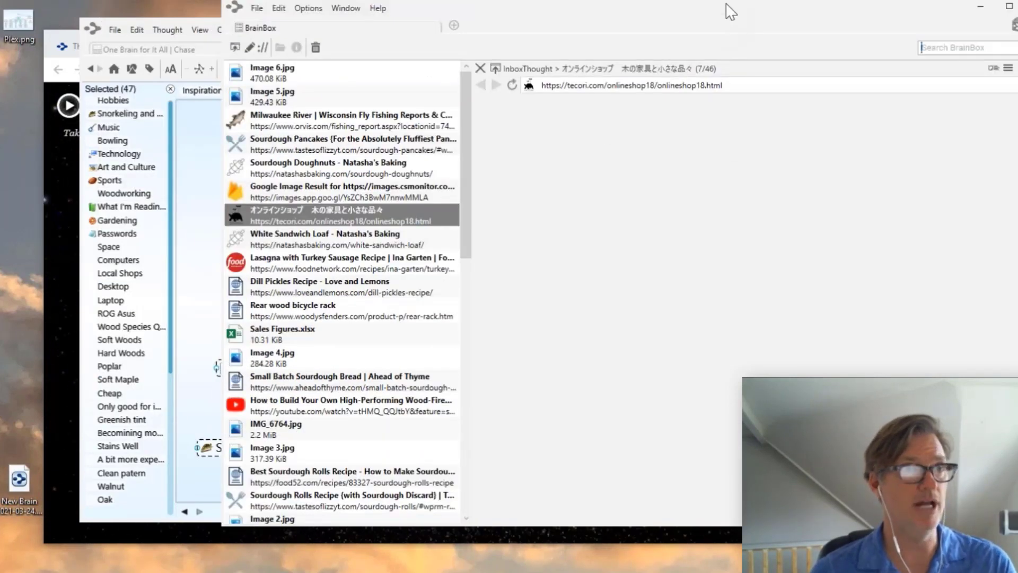
{"action": "left_click_drag", "start_coordinate": [729, 9], "coordinate": [592, 64]}
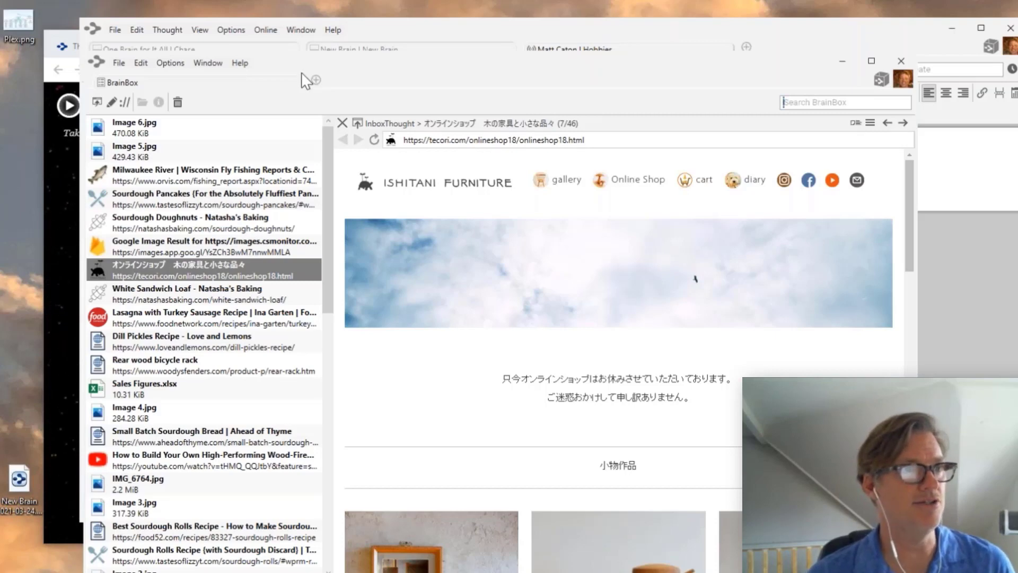
{"action": "left_click_drag", "start_coordinate": [422, 80], "coordinate": [776, 164]}
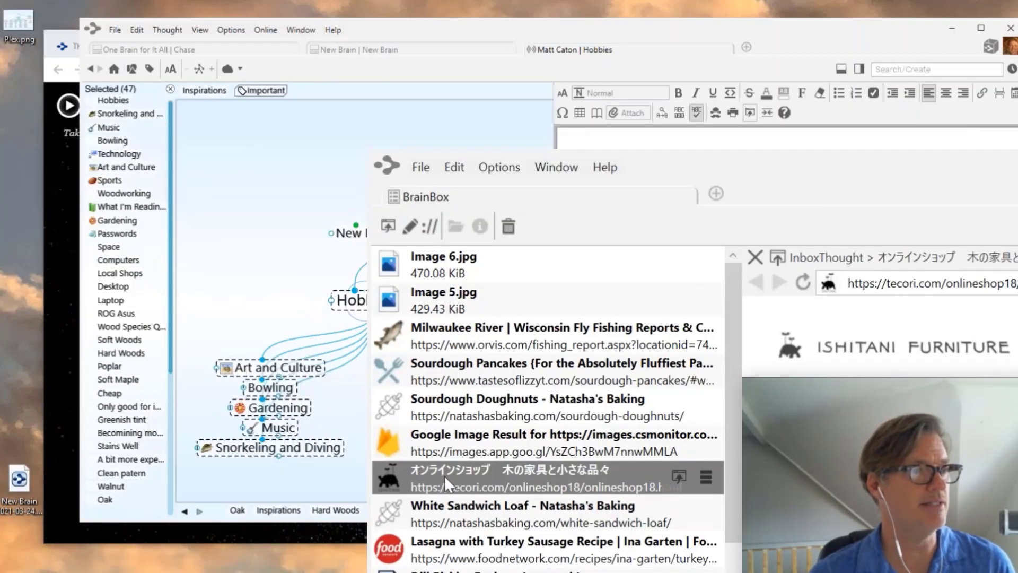
- Drag the online shop link into the brain, send BrainBox behind, and clear the selection
{"action": "left_click_drag", "start_coordinate": [509, 478], "coordinate": [348, 301]}
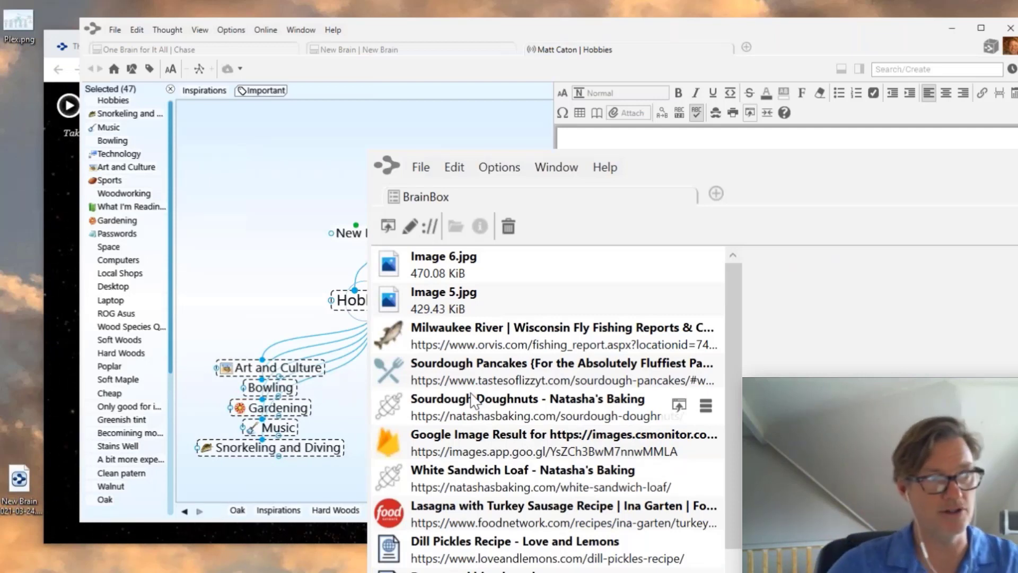
{"action": "left_click", "coordinate": [208, 231]}
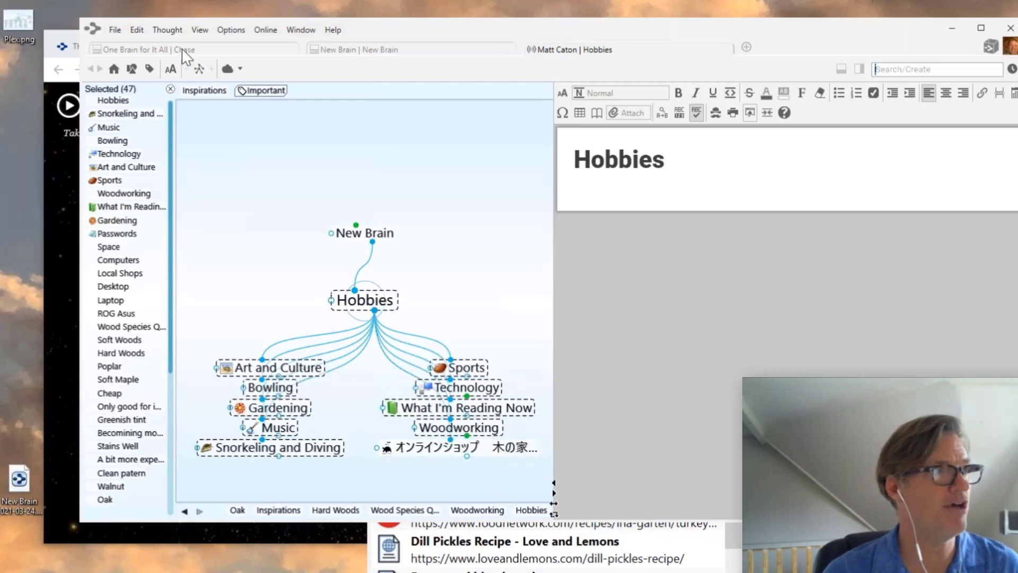
{"action": "left_click", "coordinate": [170, 88]}
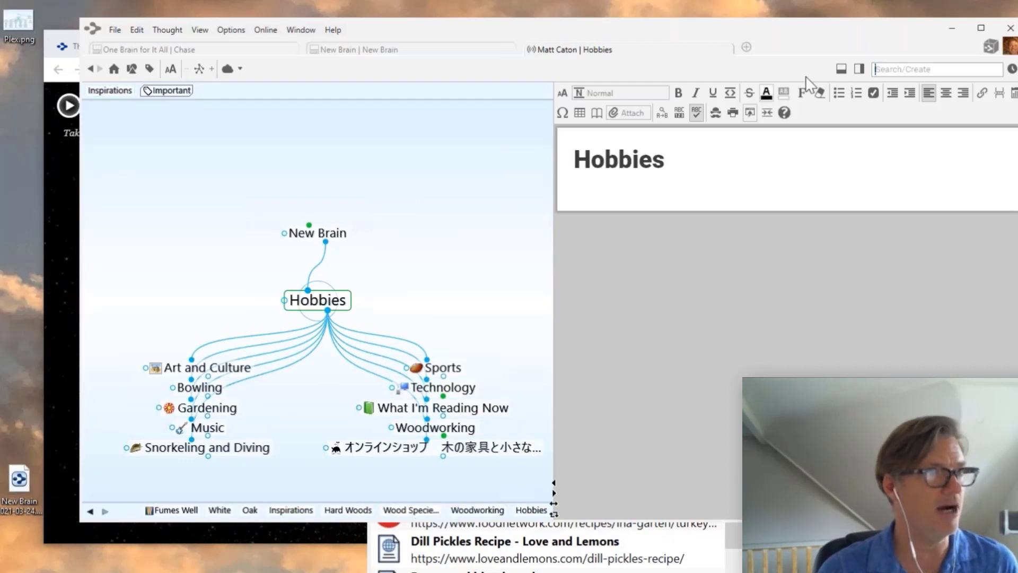
- In the One Brain for It All brain, create a Project X child under Chase and centre on it
{"action": "left_click", "coordinate": [223, 53]}
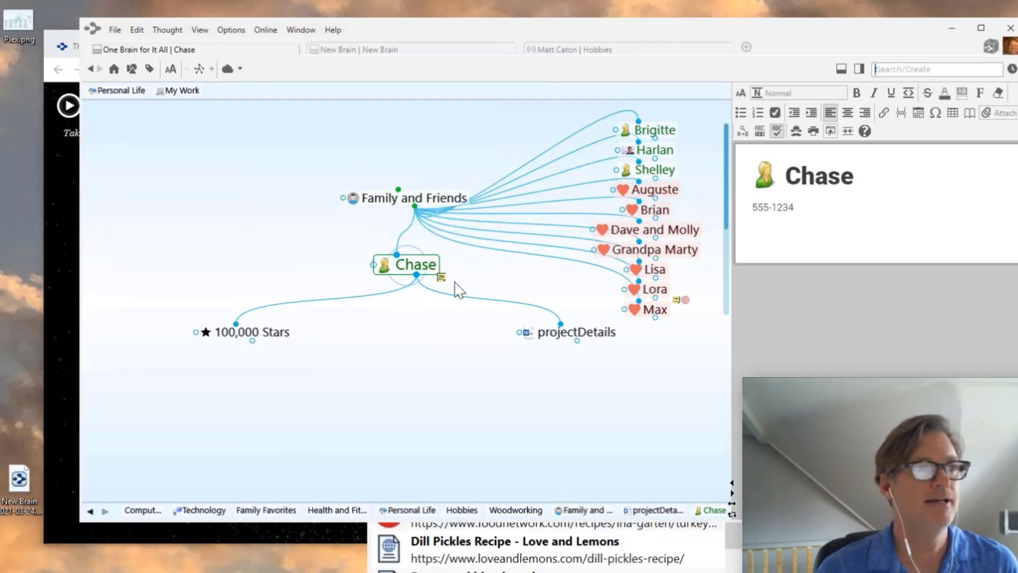
{"action": "left_click_drag", "start_coordinate": [416, 276], "coordinate": [419, 406]}
{"action": "type", "text": "P"}
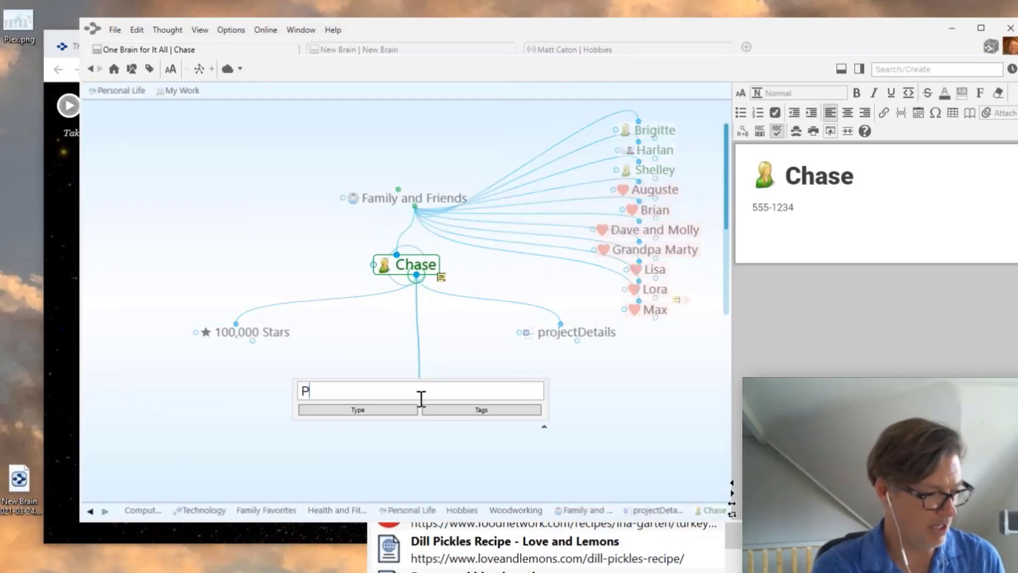
{"action": "type", "text": "rojext"}
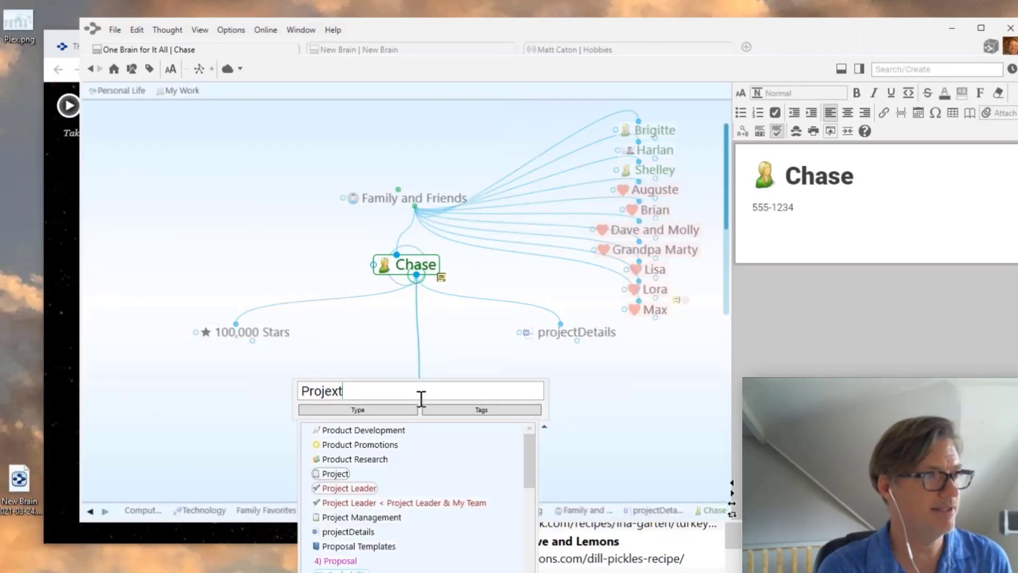
{"action": "key", "text": "BackSpace"}
{"action": "key", "text": "BackSpace"}
{"action": "type", "text": "ct "}
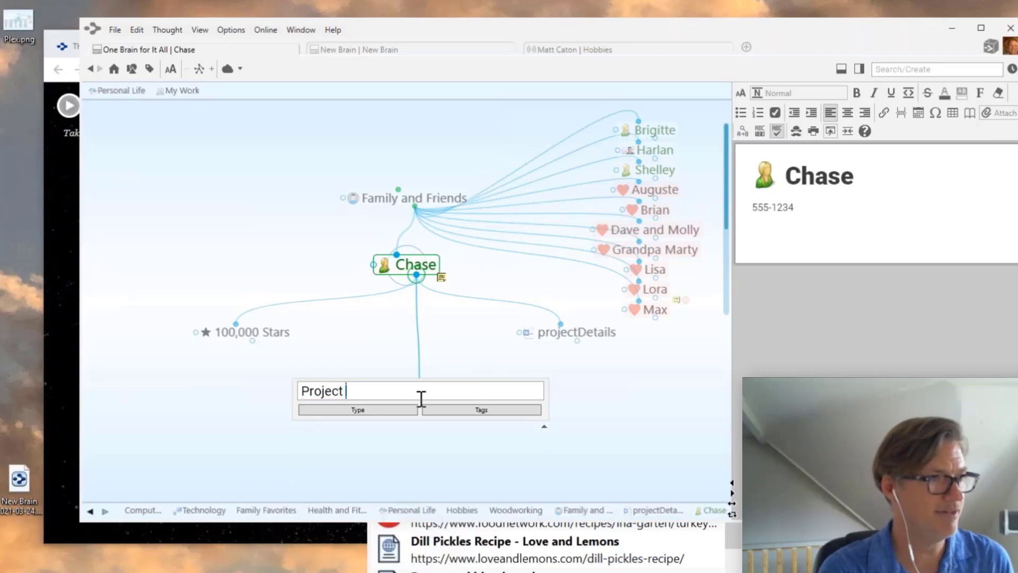
{"action": "type", "text": "X"}
{"action": "key", "text": "Return"}
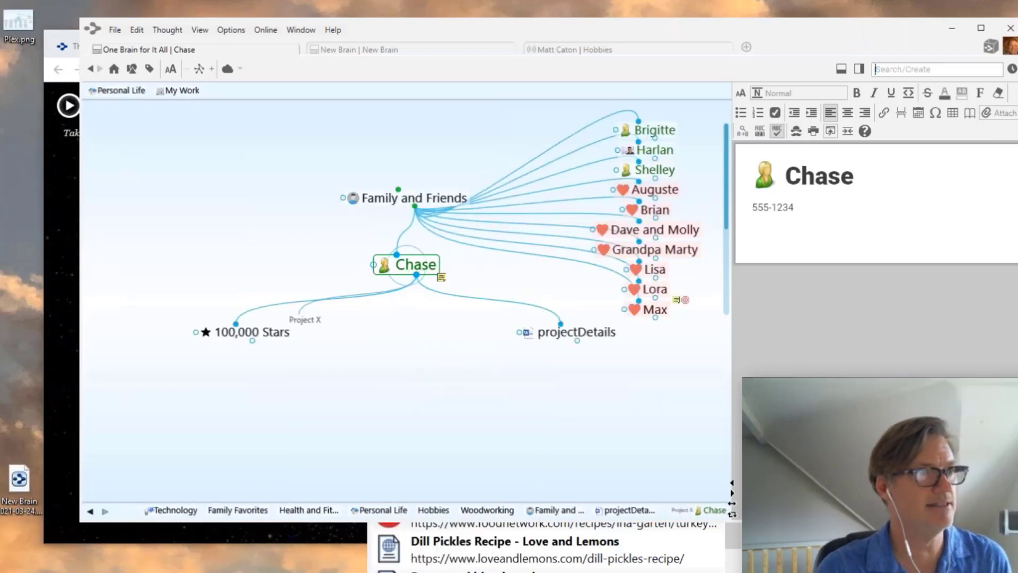
{"action": "left_click", "coordinate": [241, 352]}
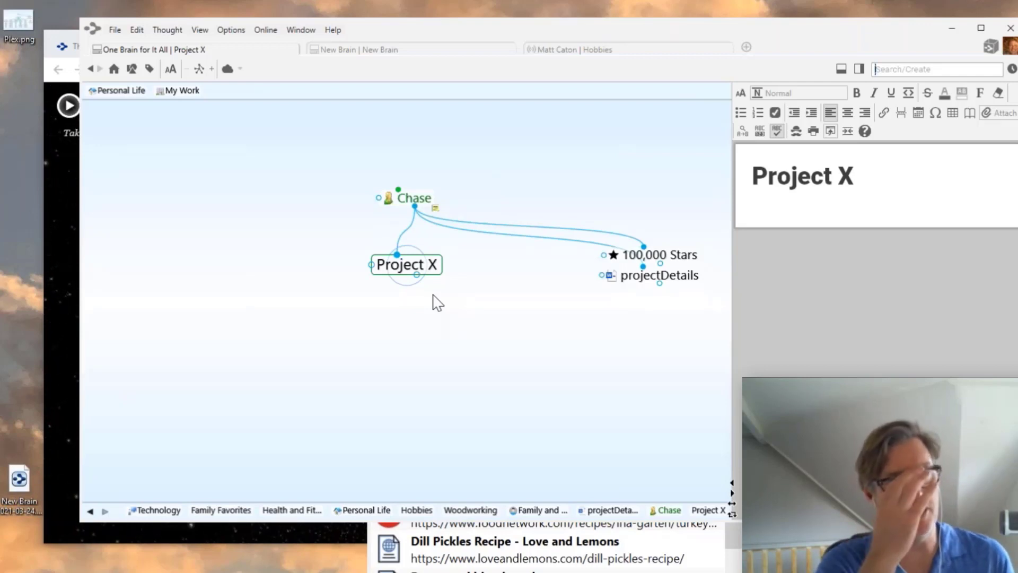
- Add Finance, Zoom with Clients and Business Space as children of Project X, then select Business Space
{"action": "left_click_drag", "start_coordinate": [417, 275], "coordinate": [415, 351]}
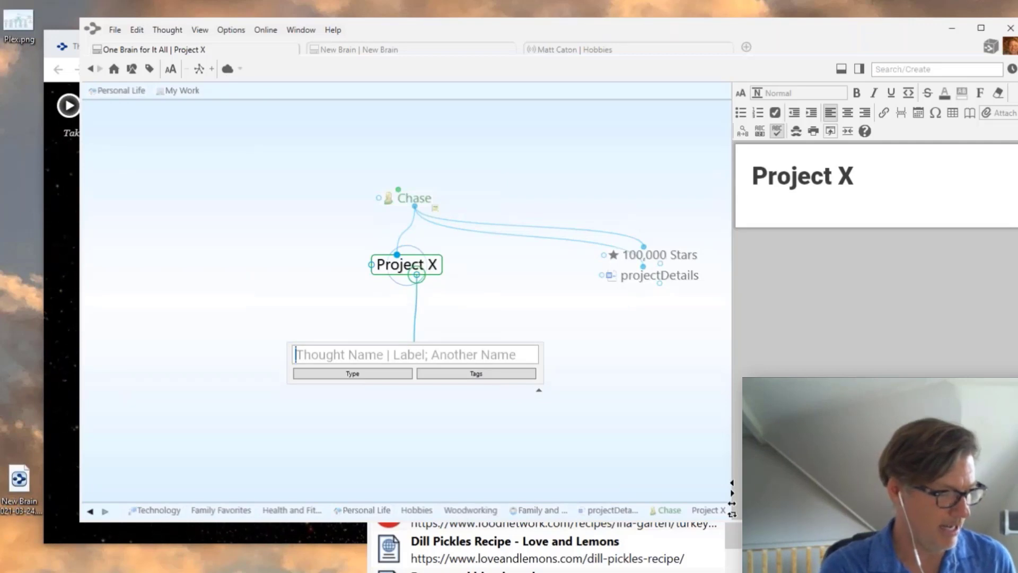
{"action": "type", "text": "Fin"}
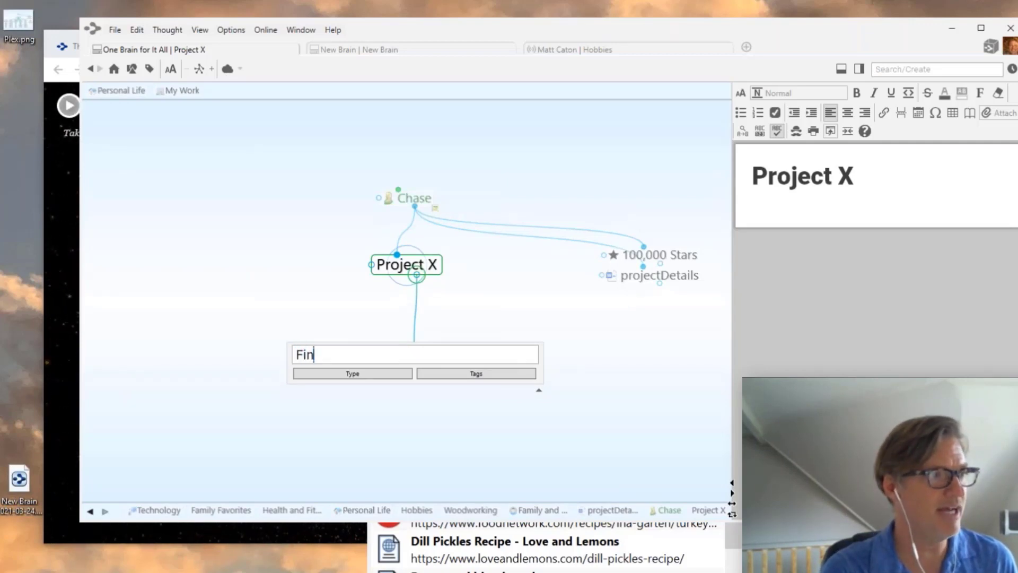
{"action": "type", "text": "ance"}
{"action": "key", "text": "Return"}
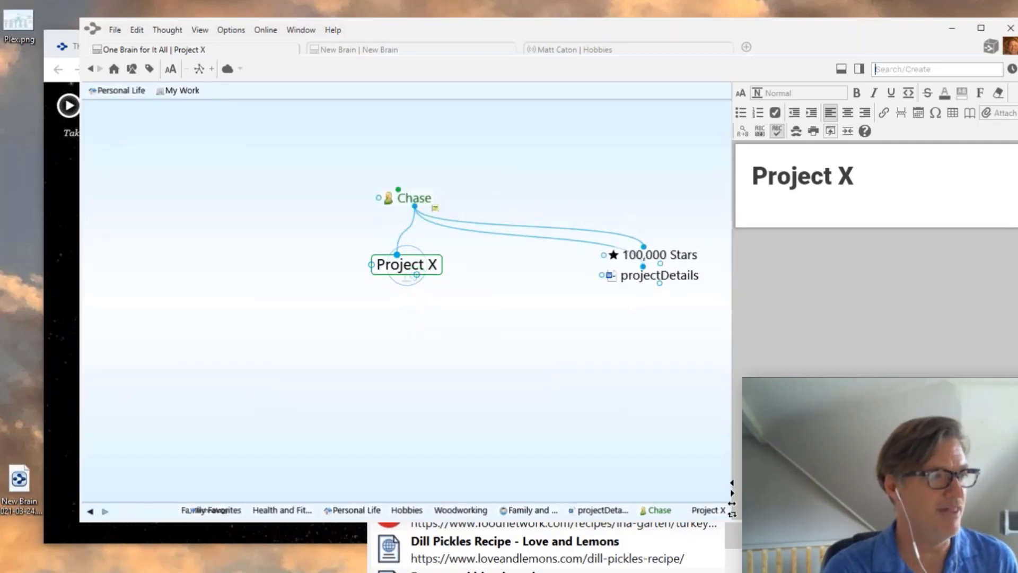
{"action": "left_click_drag", "start_coordinate": [417, 274], "coordinate": [456, 354]}
{"action": "type", "text": "Zoom w"}
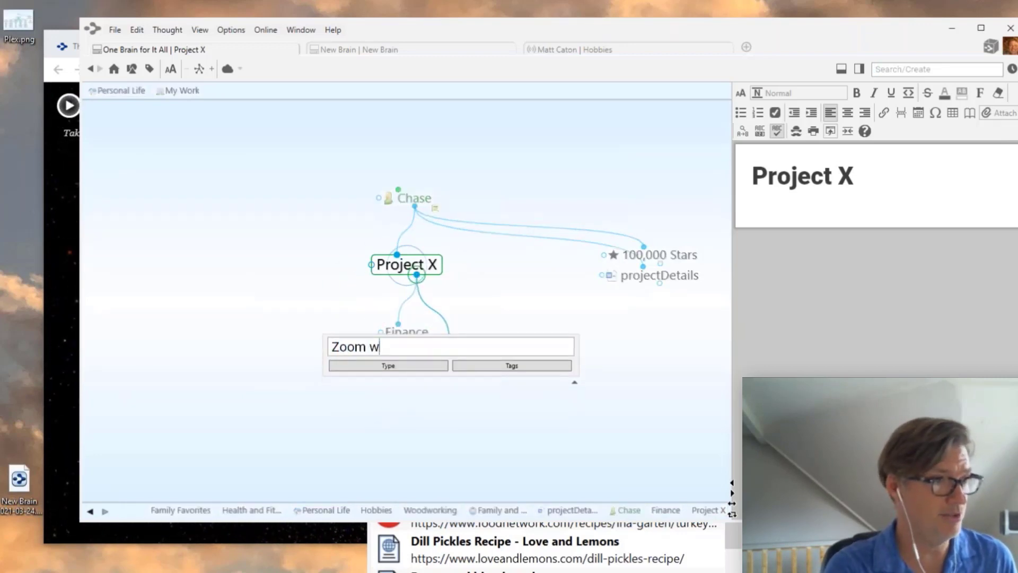
{"action": "type", "text": "ith Clients"}
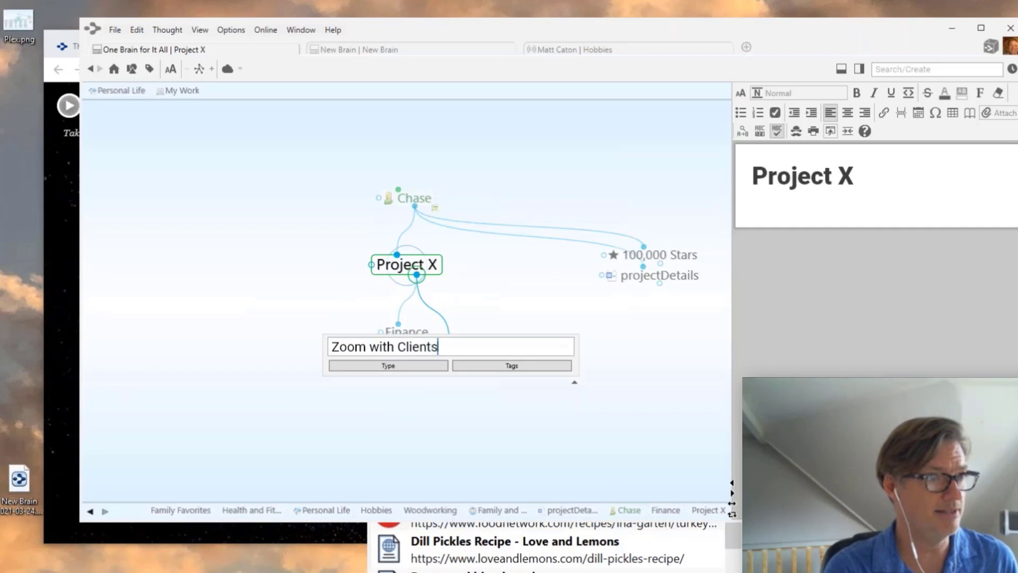
{"action": "key", "text": "Return"}
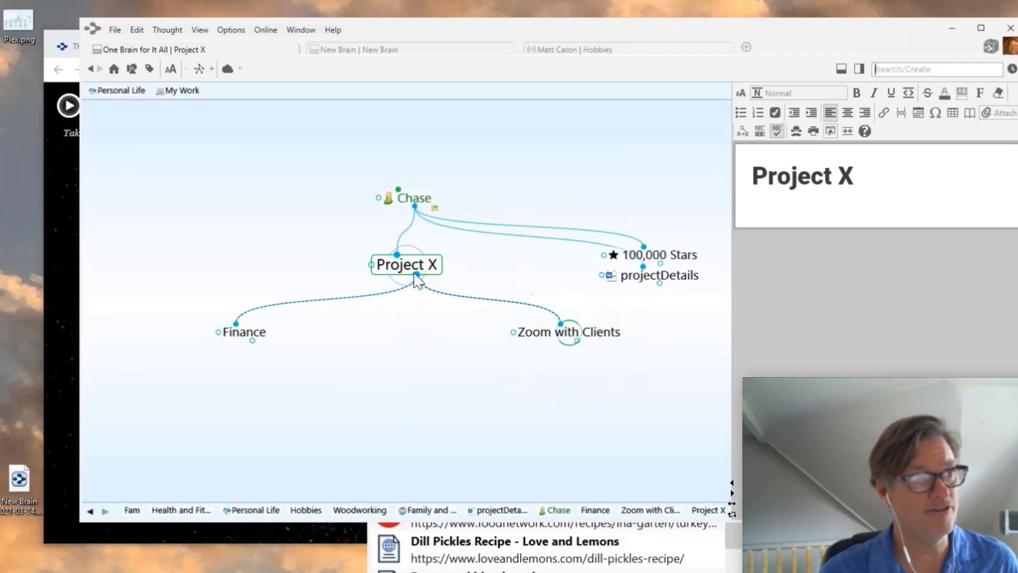
{"action": "left_click_drag", "start_coordinate": [417, 275], "coordinate": [418, 342]}
{"action": "type", "text": "Bus"}
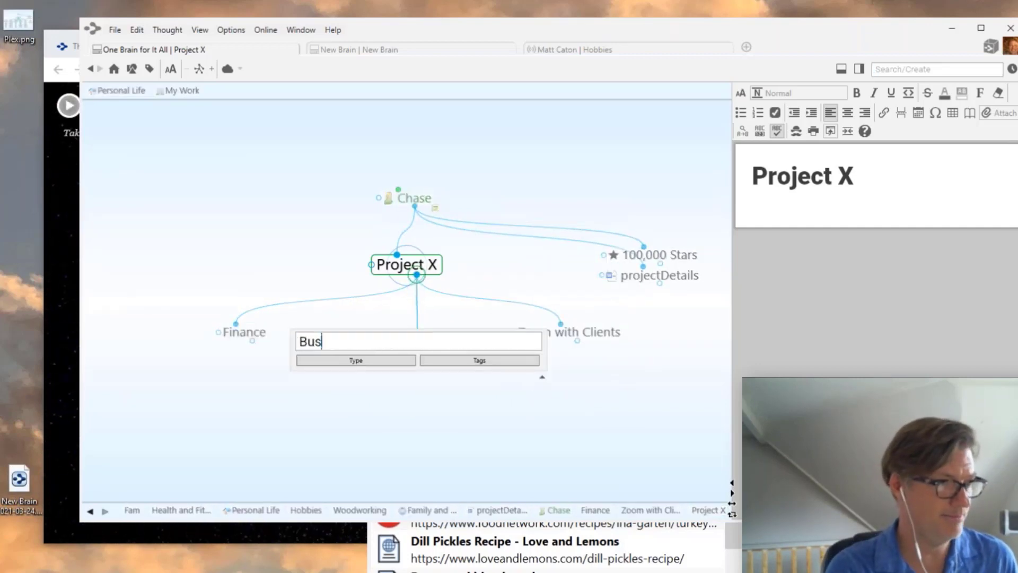
{"action": "type", "text": "iness Space"}
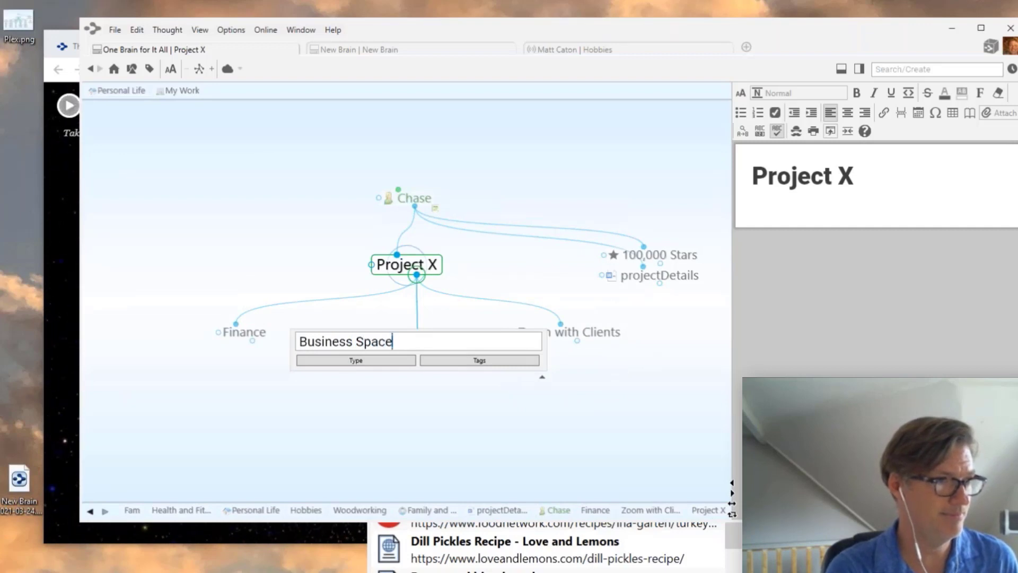
{"action": "key", "text": "Return"}
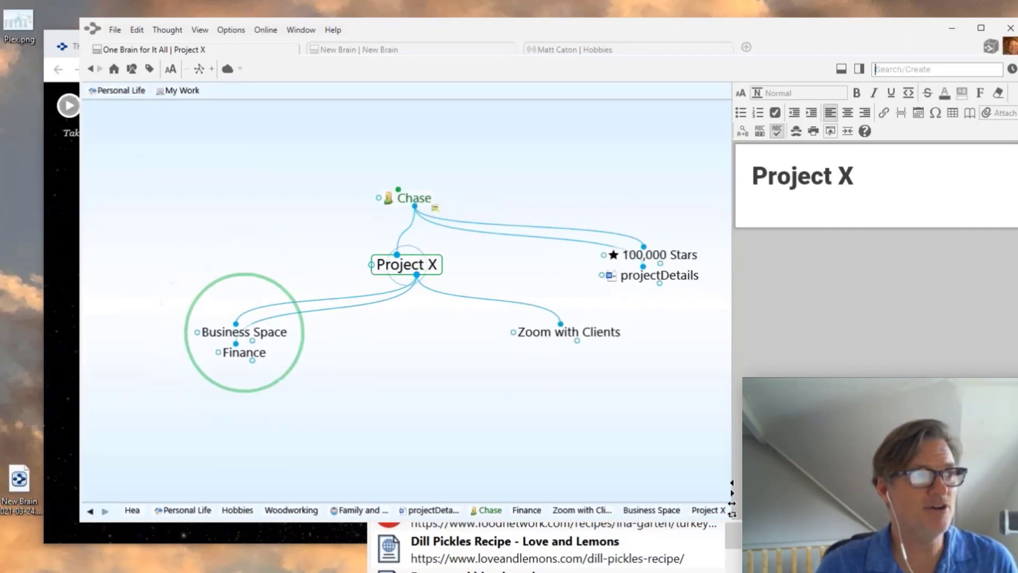
{"action": "left_click", "coordinate": [273, 335]}
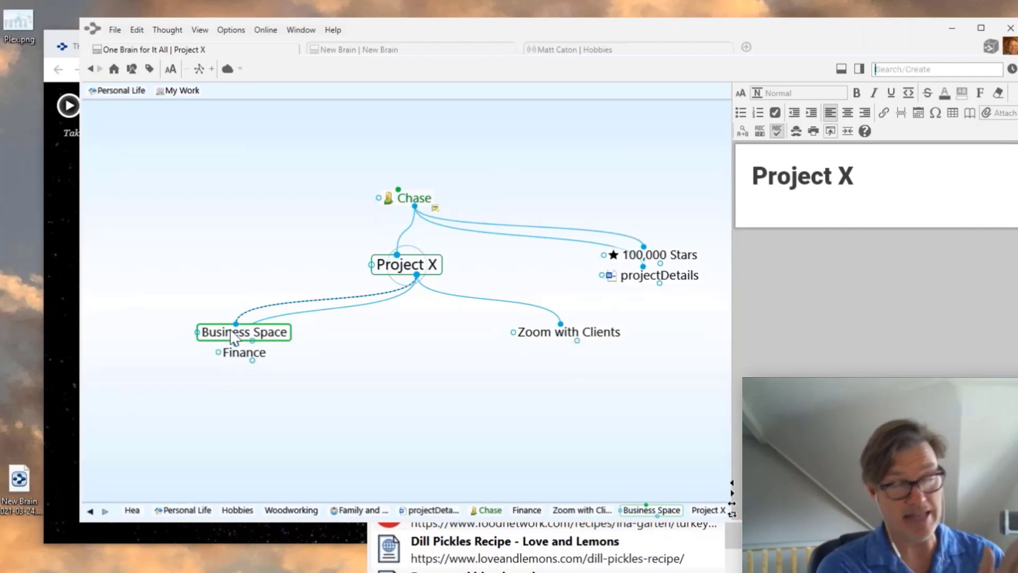
- Rename the Business Space thought to '1. Business Space'
{"action": "right_click", "coordinate": [338, 390]}
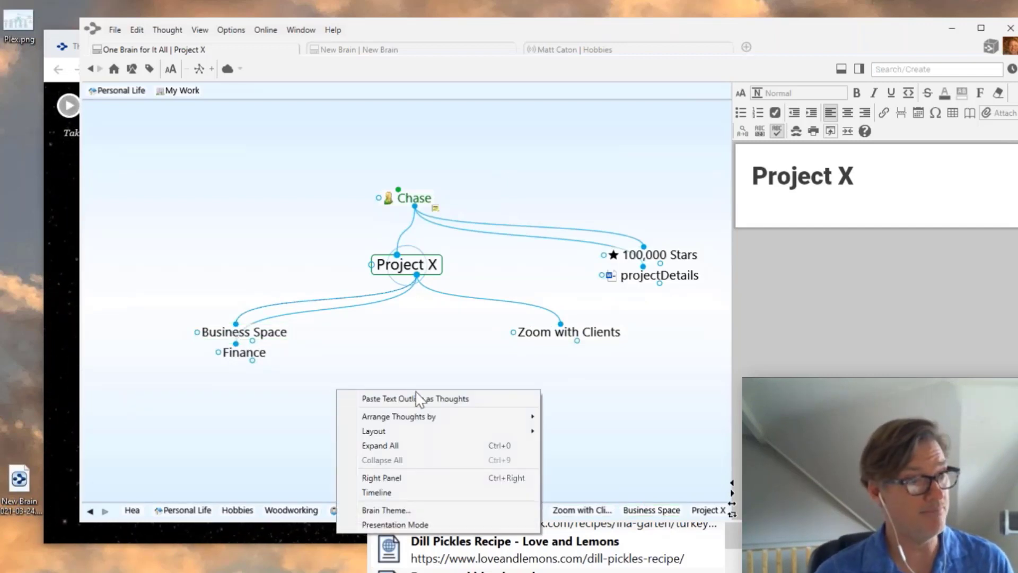
{"action": "mouse_move", "coordinate": [423, 418]}
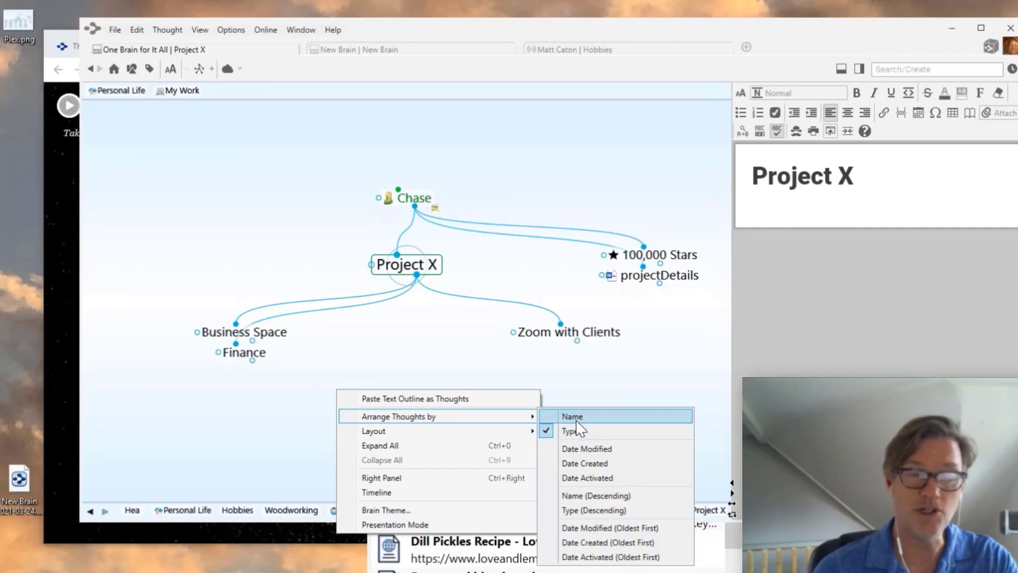
{"action": "left_click", "coordinate": [403, 357]}
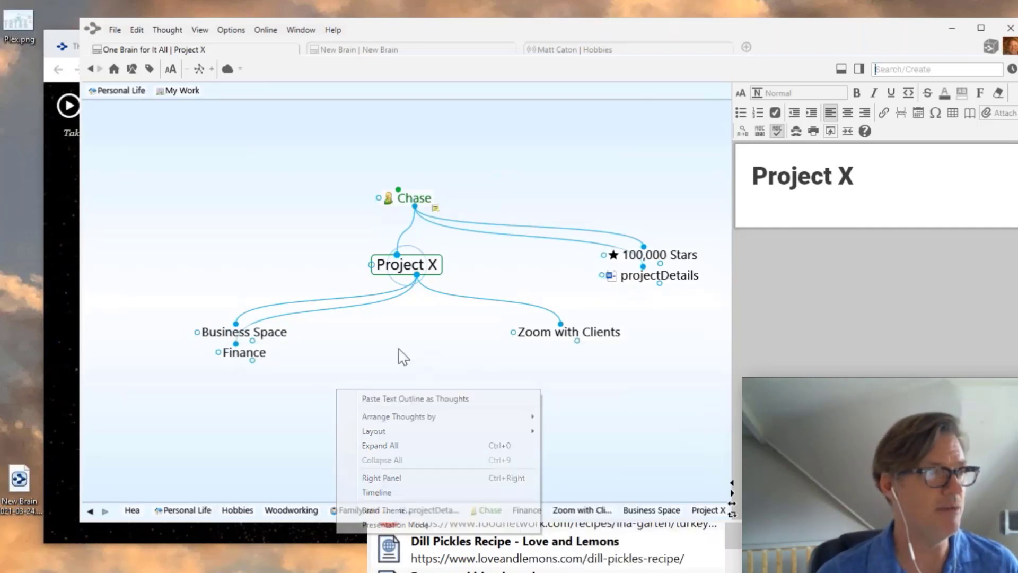
{"action": "left_click", "coordinate": [244, 332]}
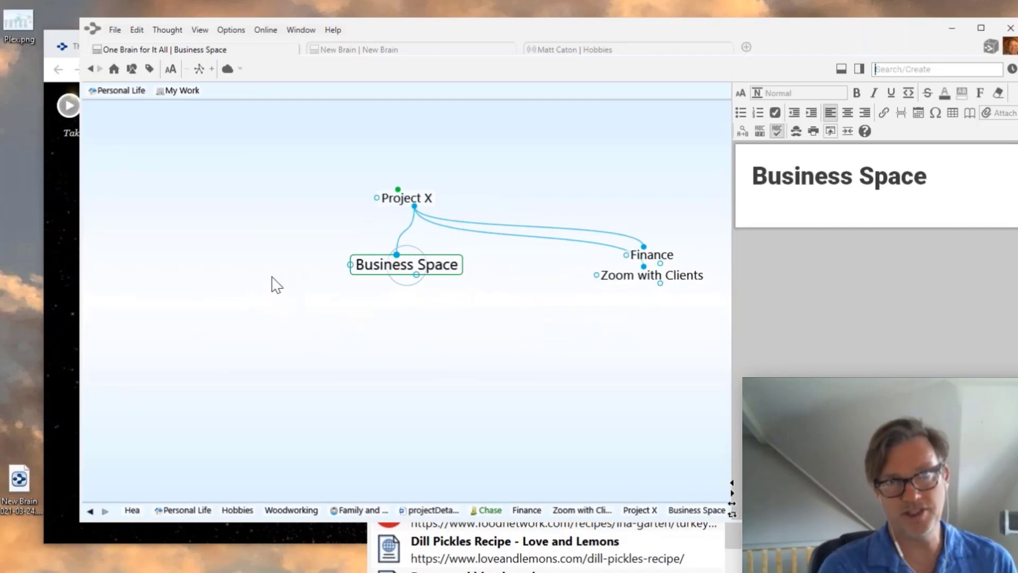
{"action": "left_click", "coordinate": [358, 264]}
{"action": "key", "text": "BackSpace"}
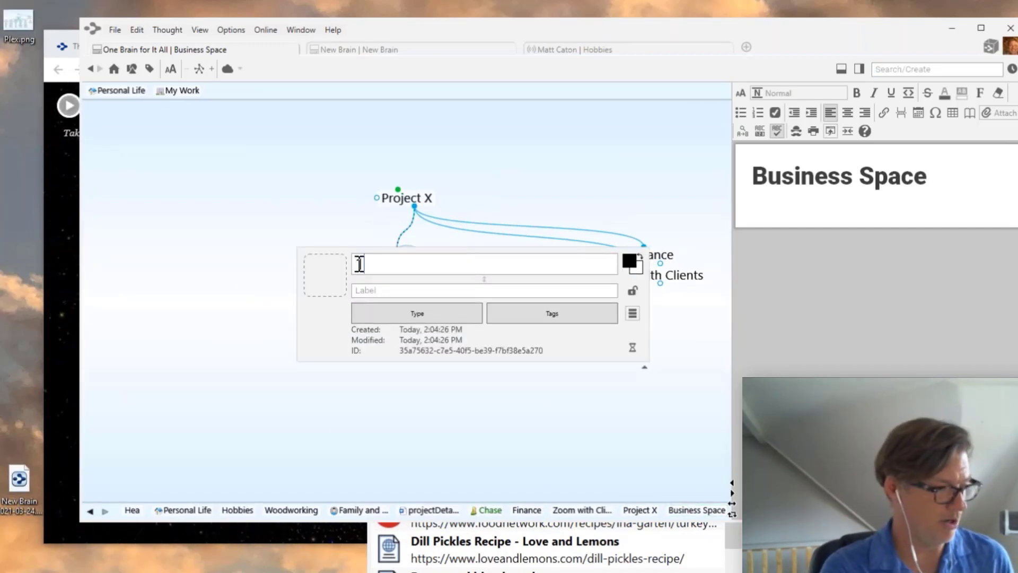
{"action": "type", "text": "1. Buse"}
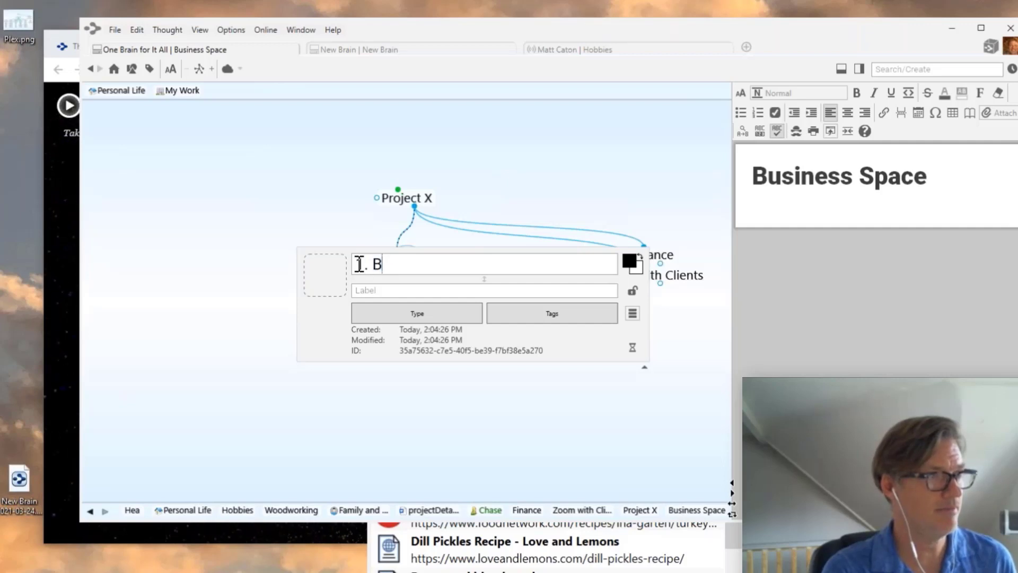
{"action": "key", "text": "BackSpace"}
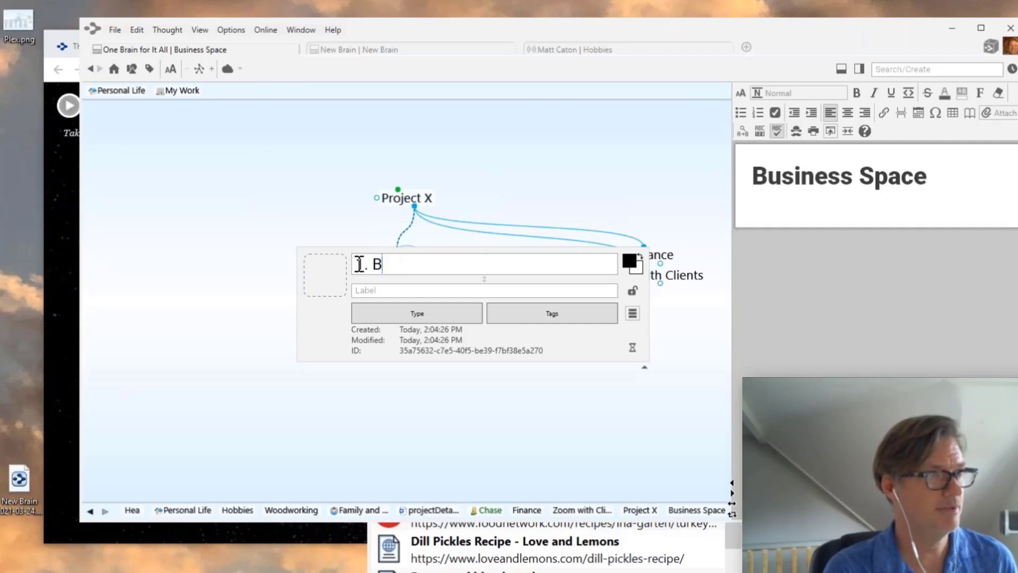
{"action": "type", "text": "usi"}
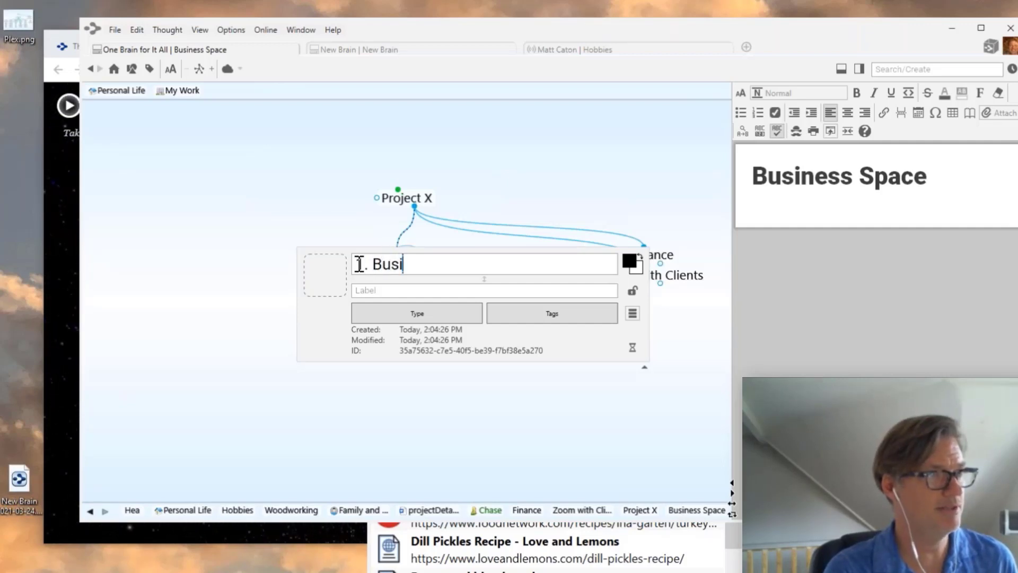
{"action": "type", "text": "ness Space"}
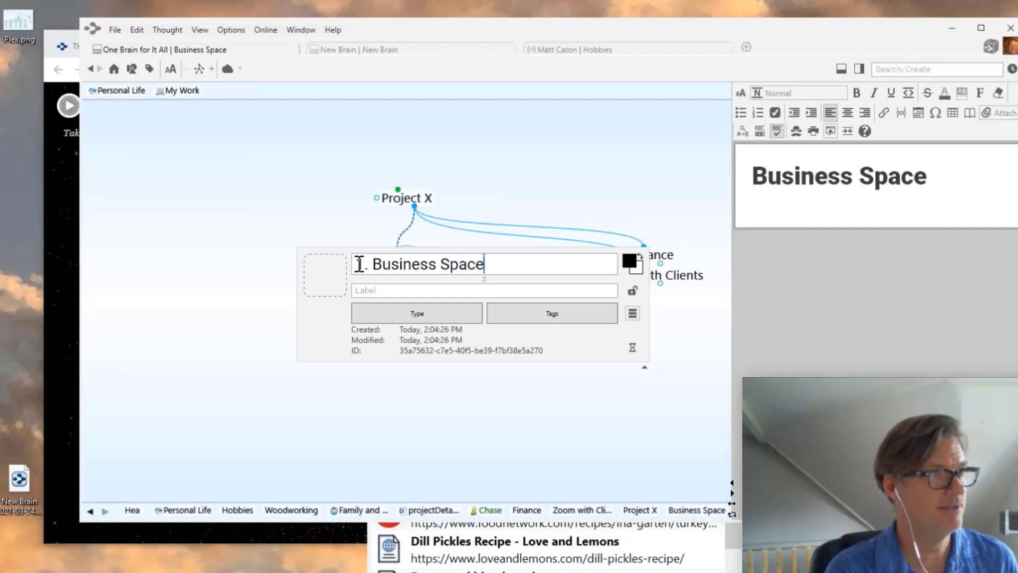
{"action": "key", "text": "Return"}
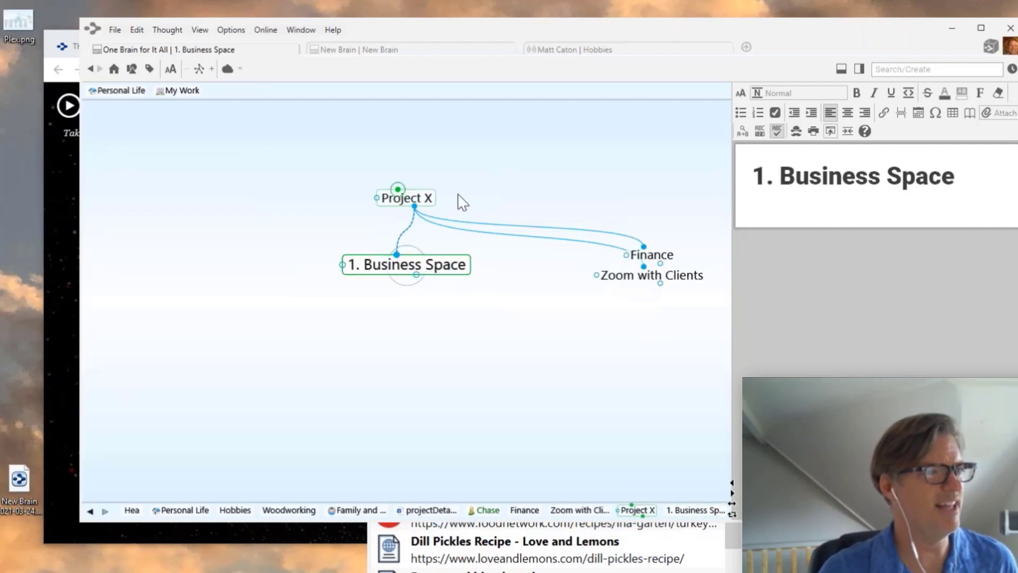
- Change the prefix so the thought reads '3. Business Space'
{"action": "left_click", "coordinate": [404, 199]}
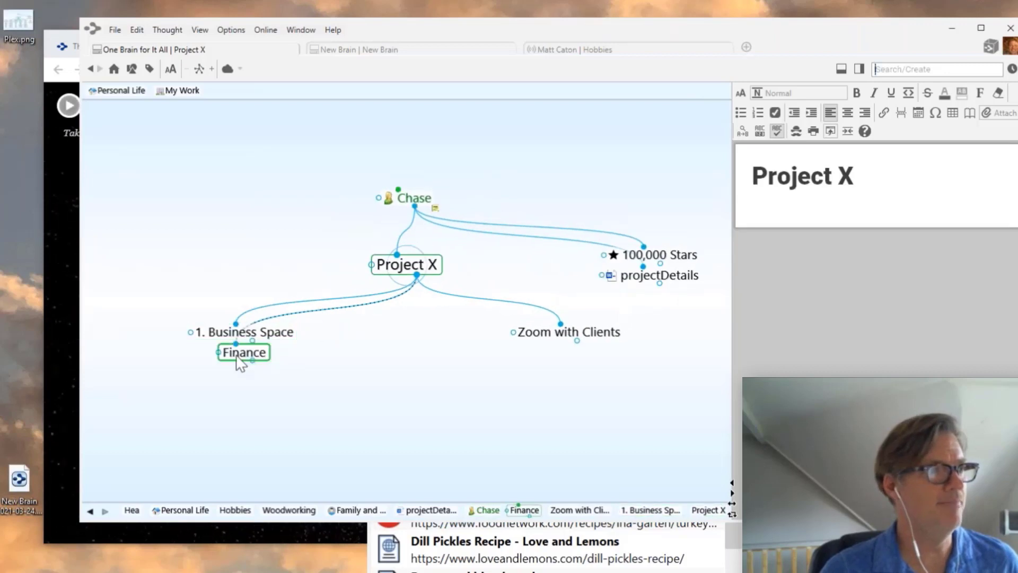
{"action": "left_click", "coordinate": [240, 331]}
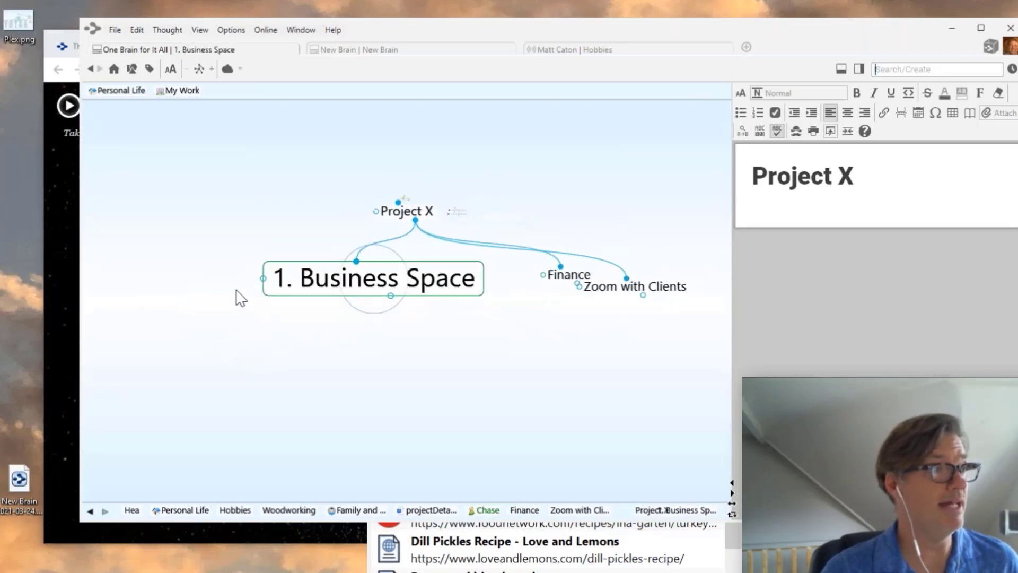
{"action": "left_click", "coordinate": [353, 264]}
{"action": "left_click", "coordinate": [352, 264]}
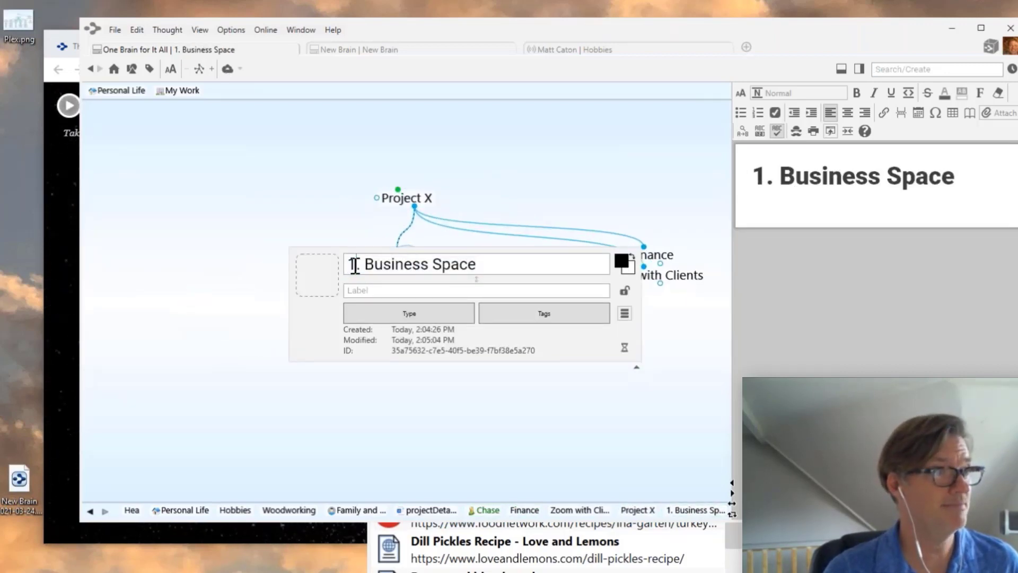
{"action": "key", "text": "BackSpace"}
{"action": "type", "text": "3"}
{"action": "key", "text": "Return"}
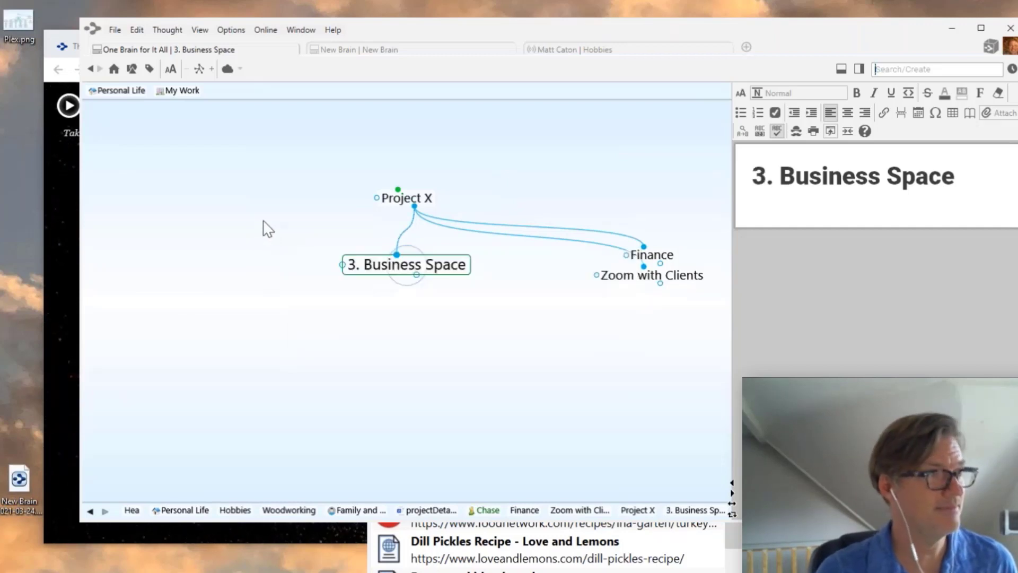
- Rename Finance to '1. Finance' and return focus to Project X
{"action": "left_click", "coordinate": [655, 255]}
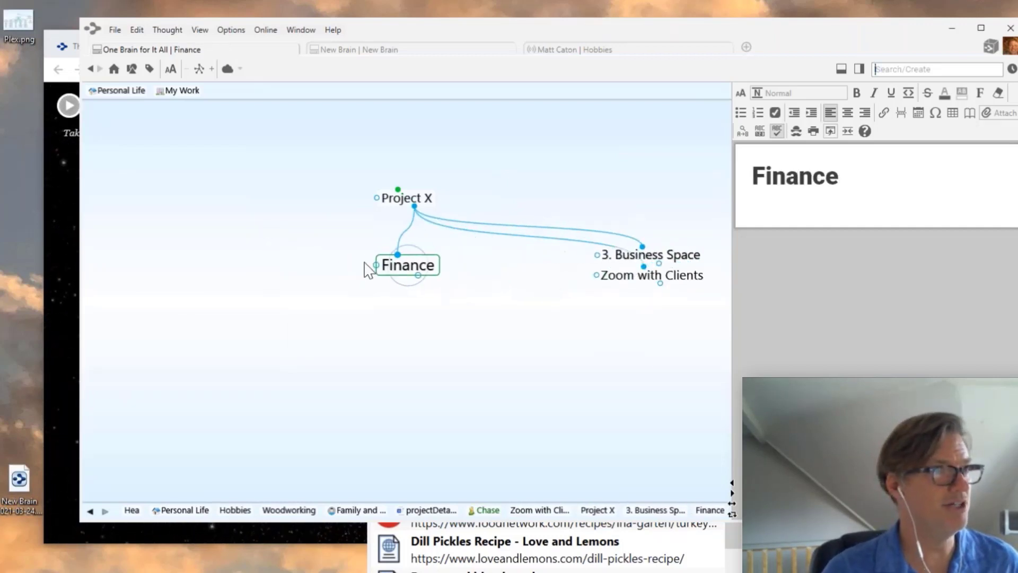
{"action": "left_click", "coordinate": [384, 266]}
{"action": "left_click", "coordinate": [381, 263]}
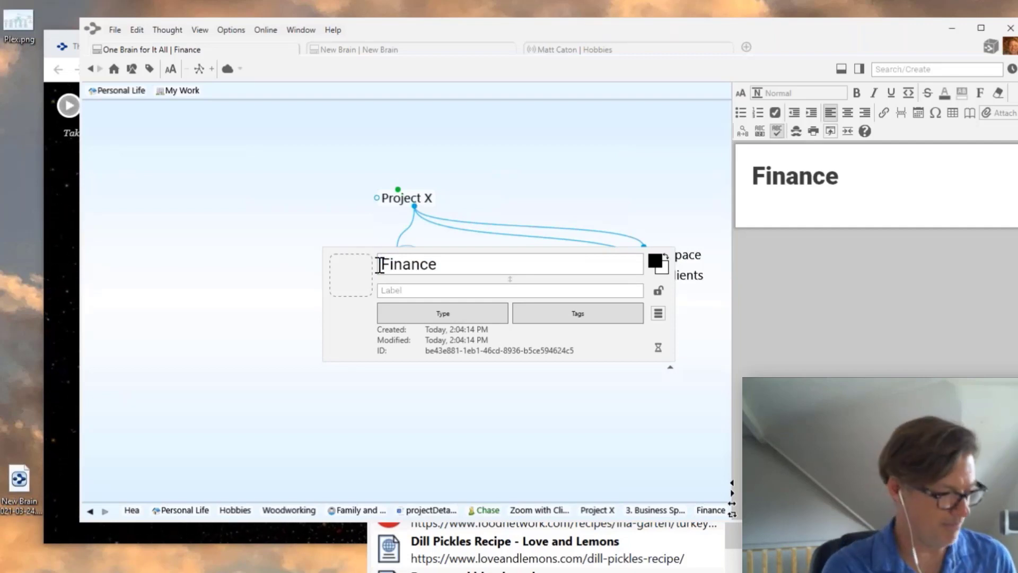
{"action": "type", "text": "1."}
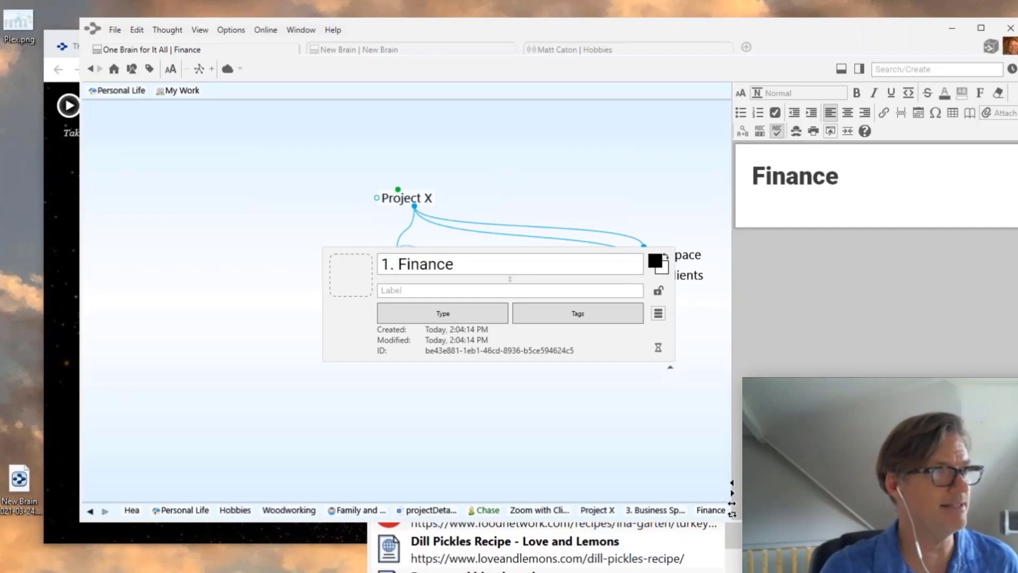
{"action": "key", "text": "Return"}
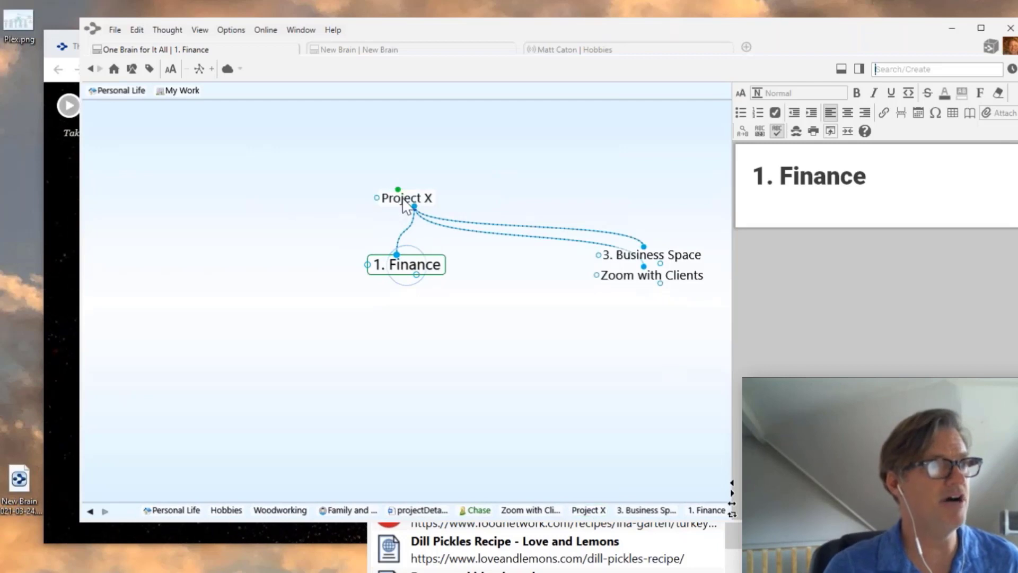
{"action": "left_click", "coordinate": [399, 200]}
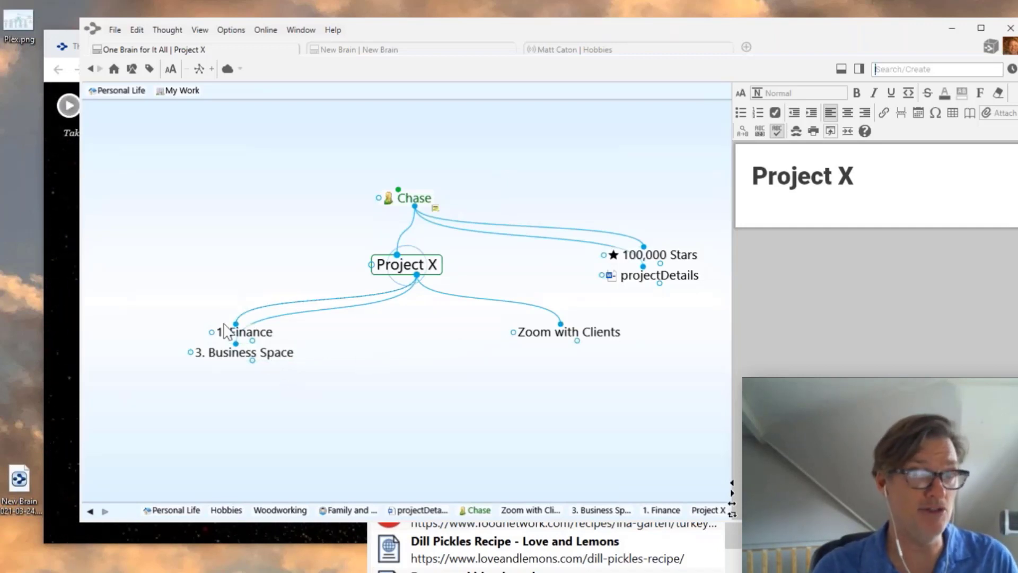
- Replace Finance's visible '1. ' prefix with the hidden prefix '.5'
{"action": "left_click", "coordinate": [243, 333]}
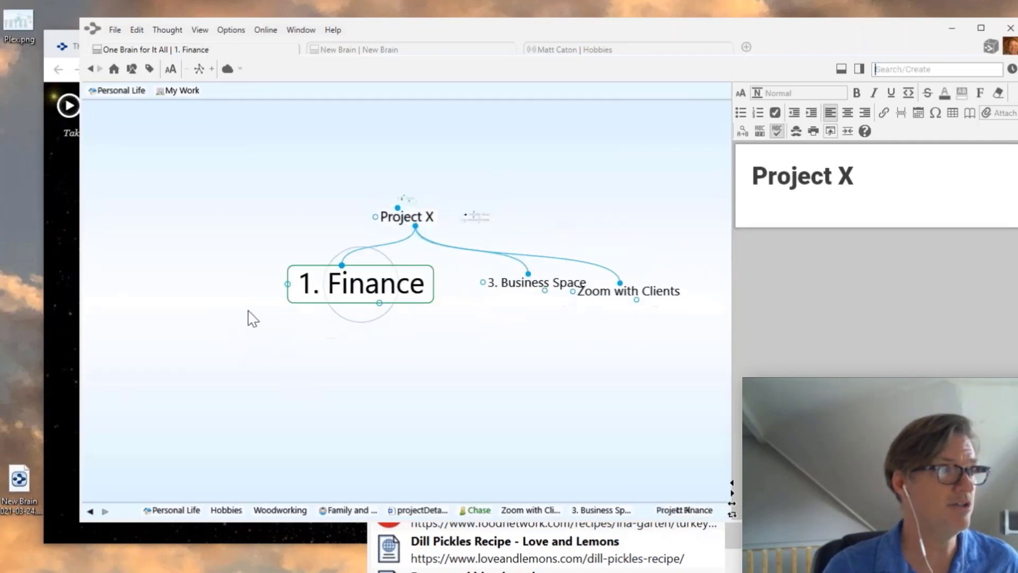
{"action": "left_click", "coordinate": [383, 268]}
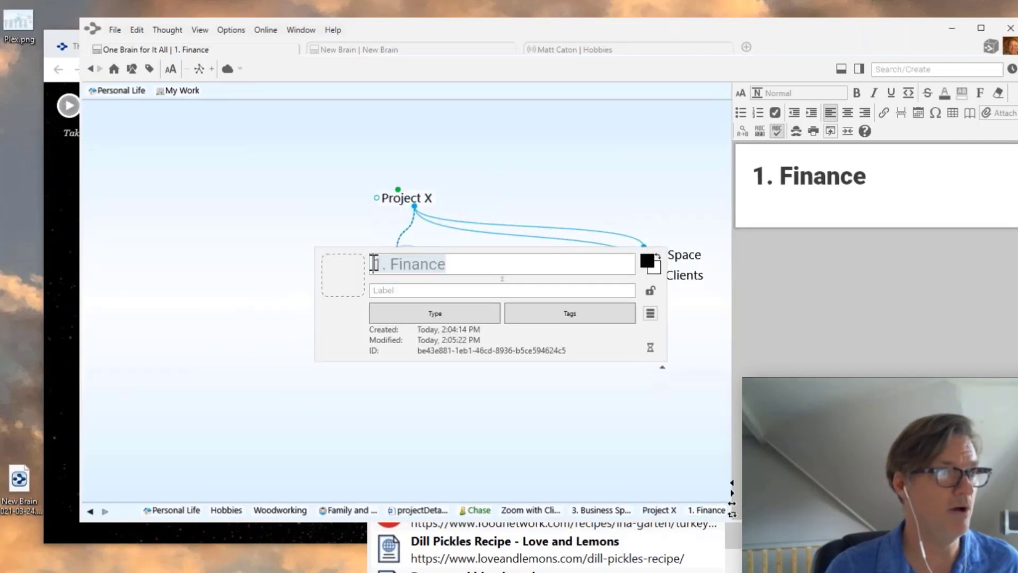
{"action": "left_click", "coordinate": [390, 264]}
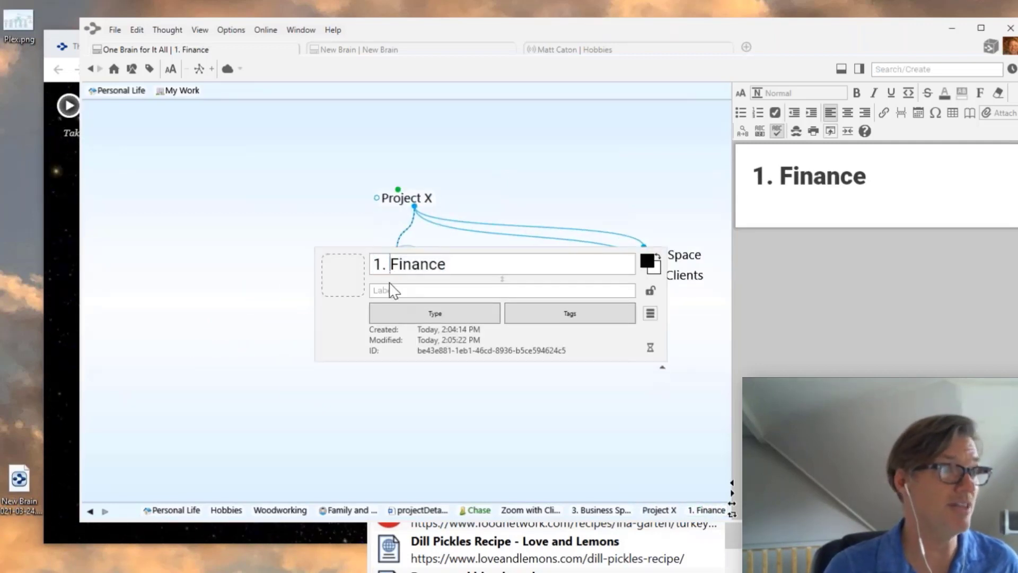
{"action": "key", "text": "BackSpace"}
{"action": "key", "text": "BackSpace"}
{"action": "key", "text": "BackSpace"}
{"action": "type", "text": "."}
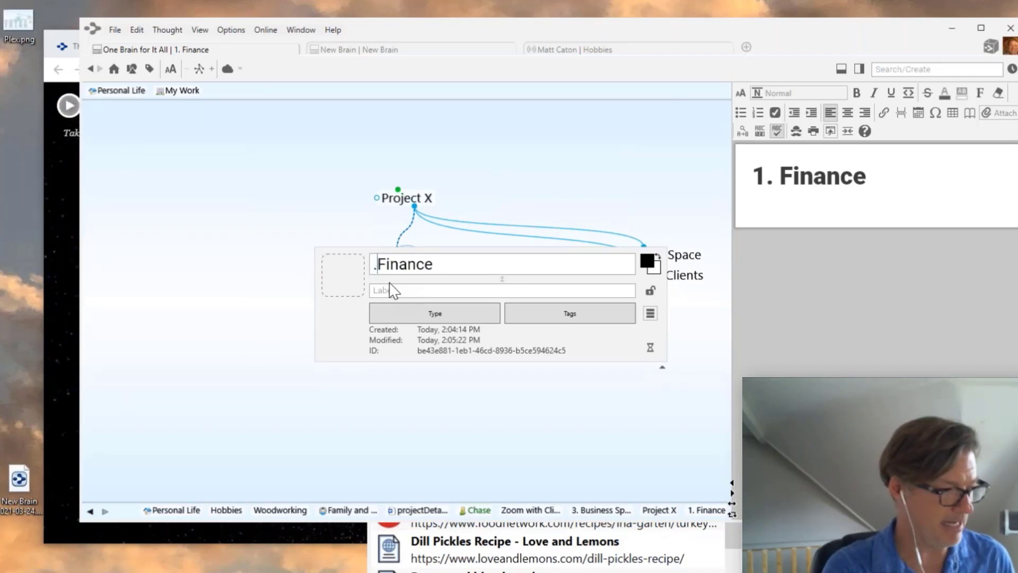
{"action": "type", "text": "."}
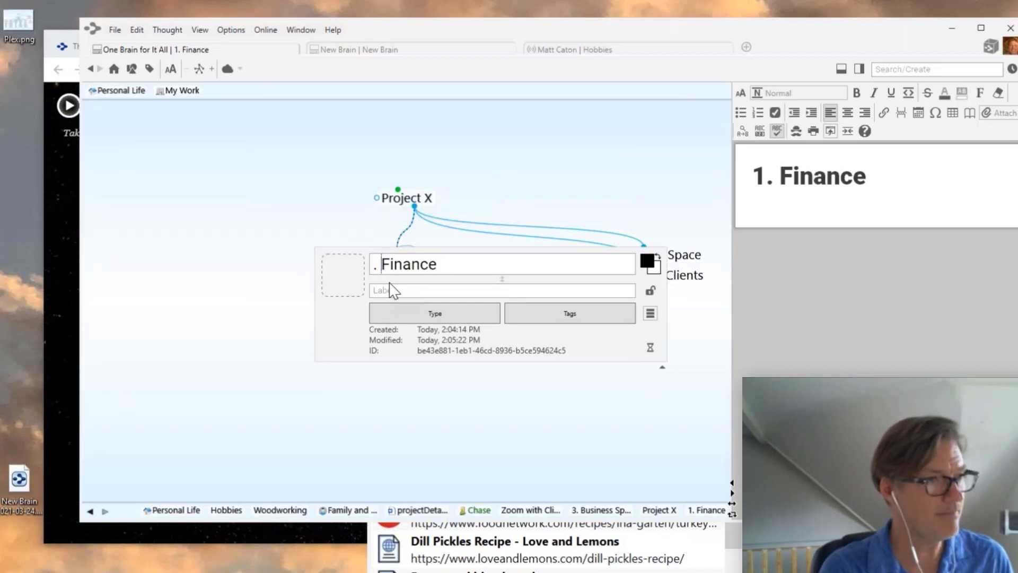
{"action": "key", "text": "BackSpace"}
{"action": "type", "text": "5"}
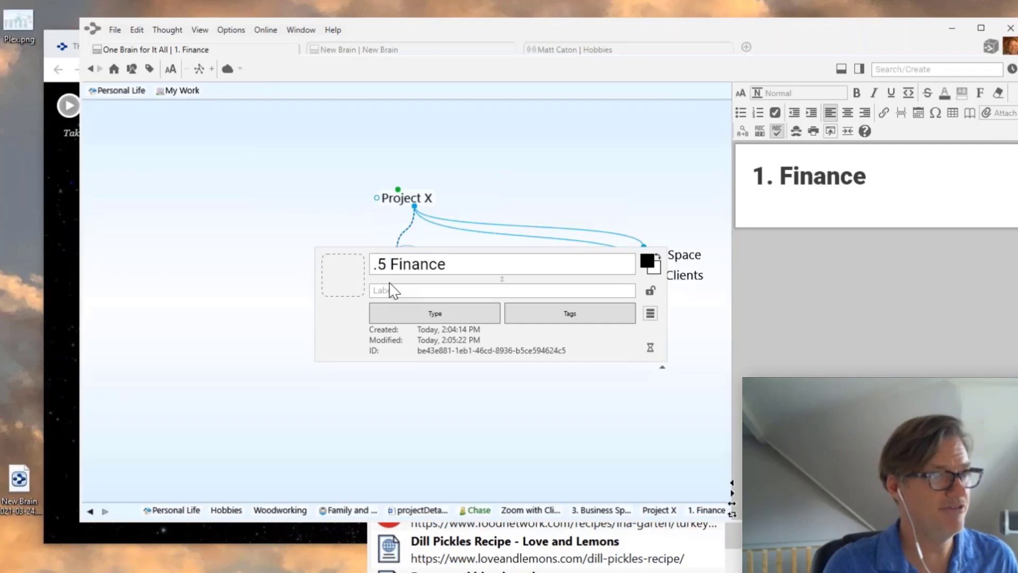
{"action": "left_click", "coordinate": [328, 199]}
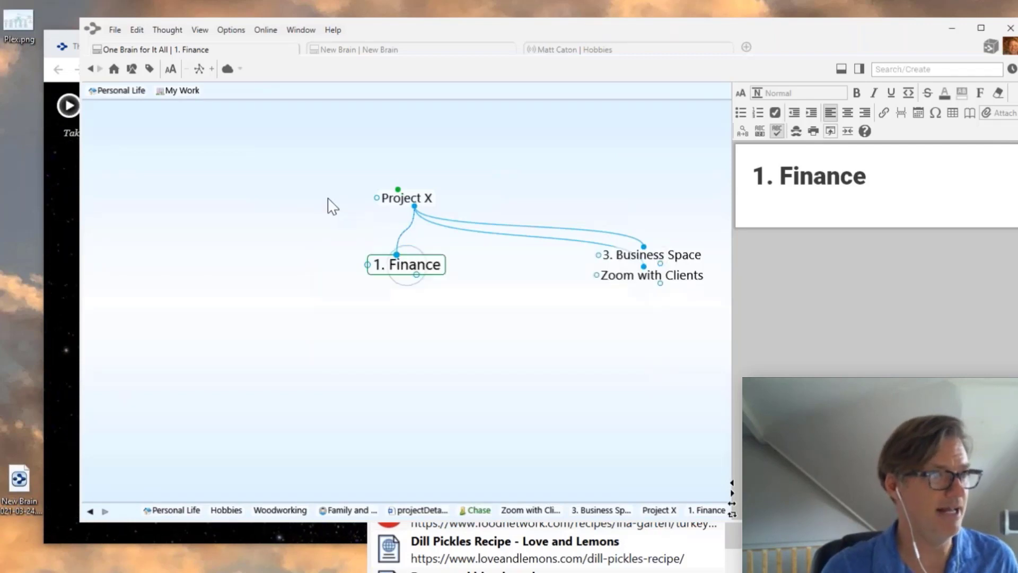
- Replace Business Space's '3.' prefix with '.15'
{"action": "left_click", "coordinate": [650, 256]}
{"action": "left_click", "coordinate": [387, 268]}
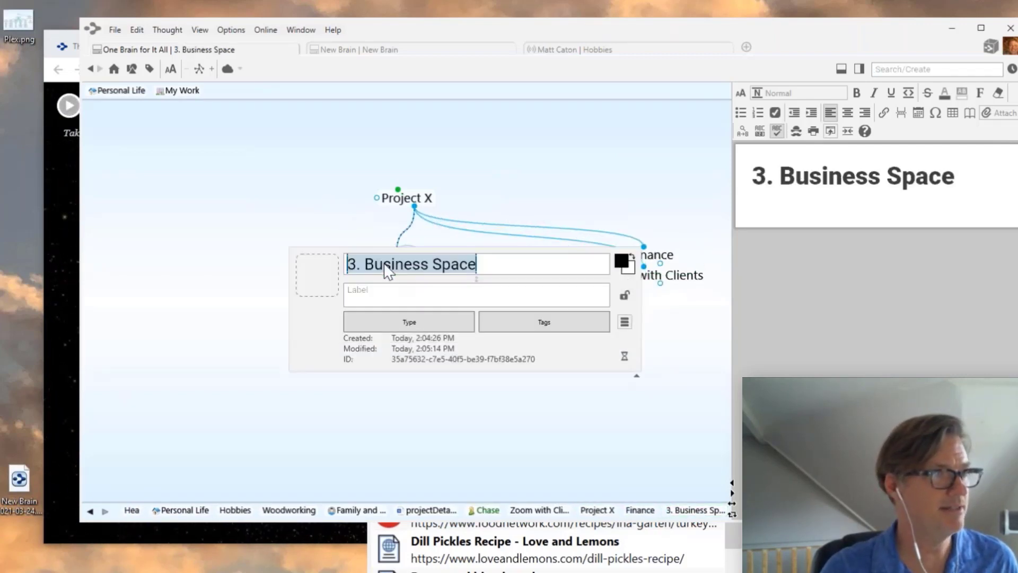
{"action": "left_click", "coordinate": [357, 265]}
{"action": "left_click_drag", "start_coordinate": [363, 264], "coordinate": [346, 264]}
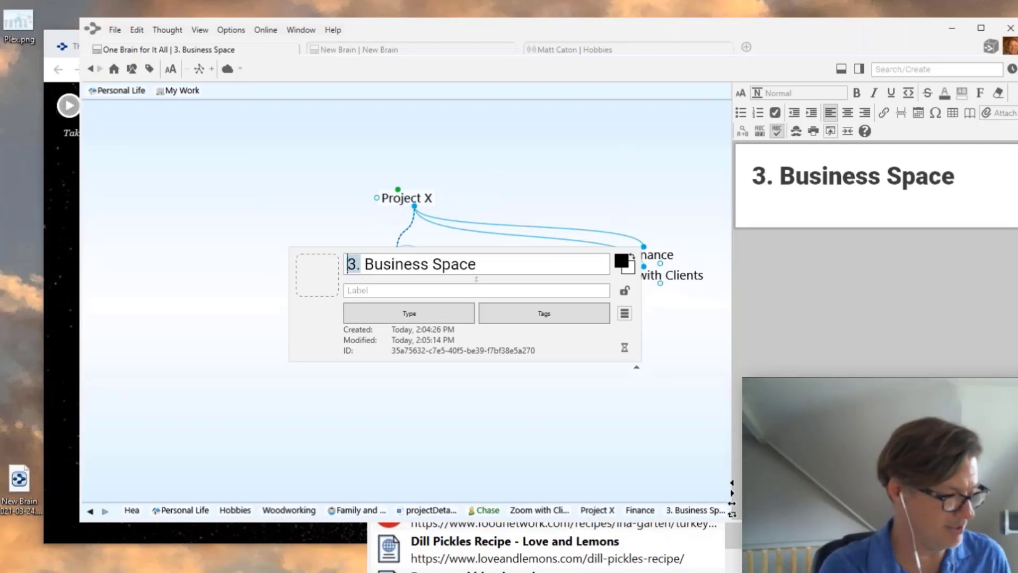
{"action": "type", "text": ".15"}
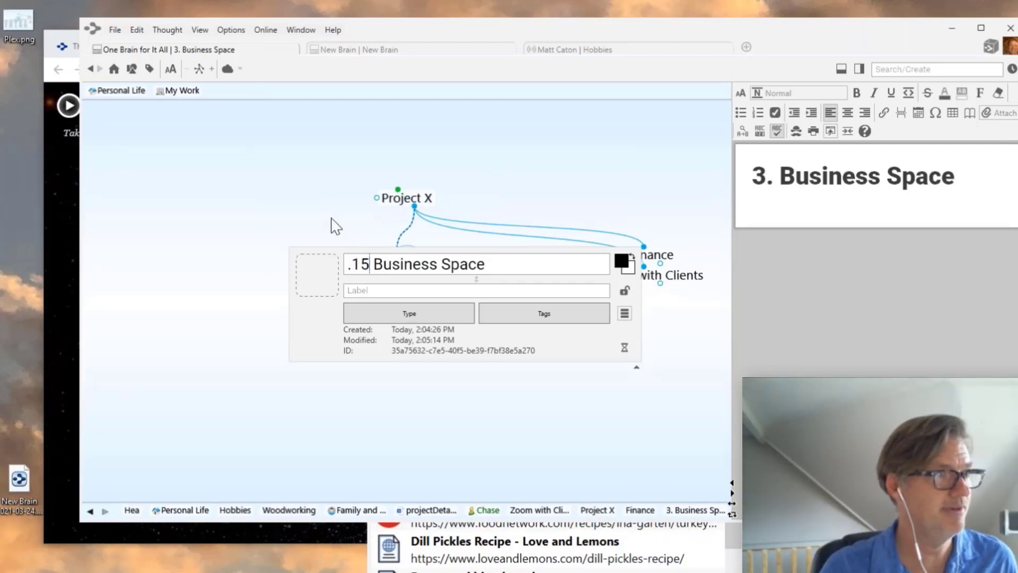
{"action": "key", "text": "Return"}
- Add the 10 prefix to Zoom with Clients and return focus to Project X
{"action": "left_click", "coordinate": [679, 287]}
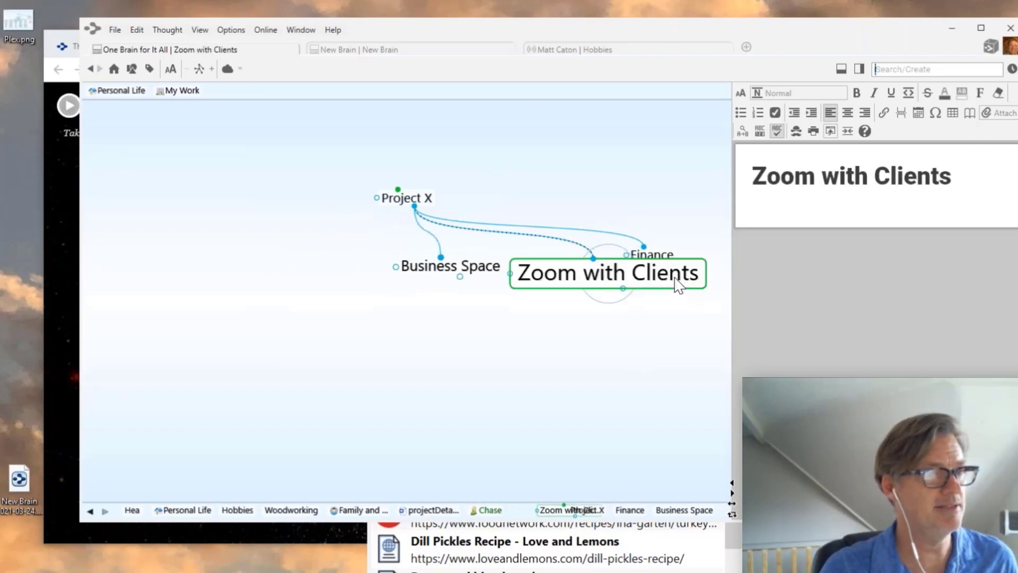
{"action": "left_click", "coordinate": [360, 272]}
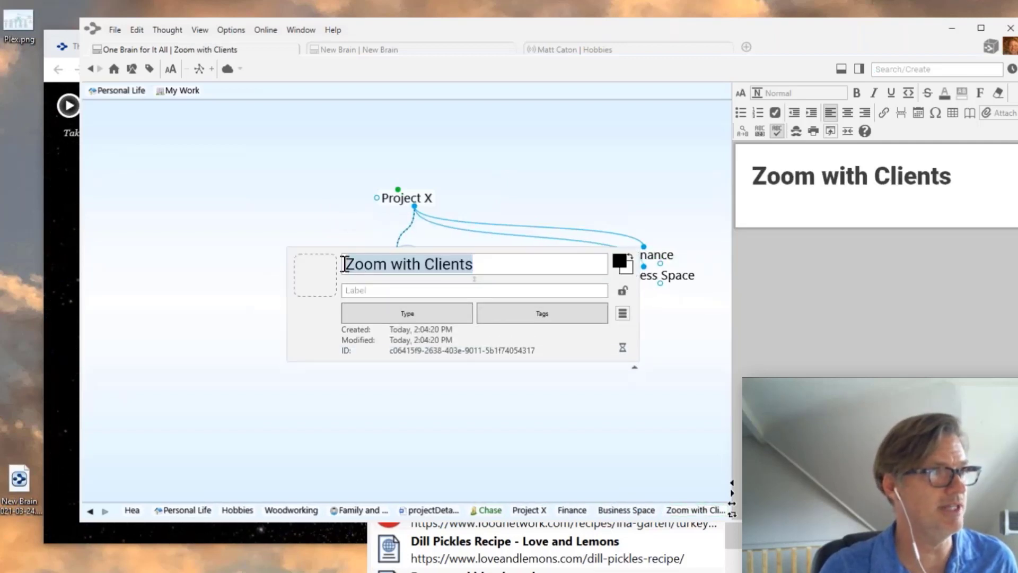
{"action": "left_click", "coordinate": [346, 264]}
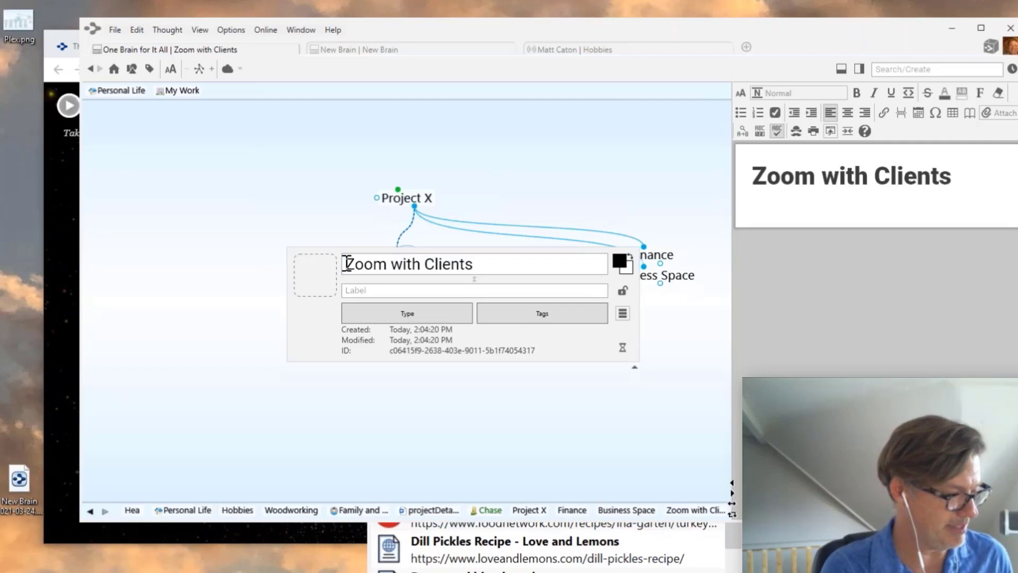
{"action": "type", "text": "10"}
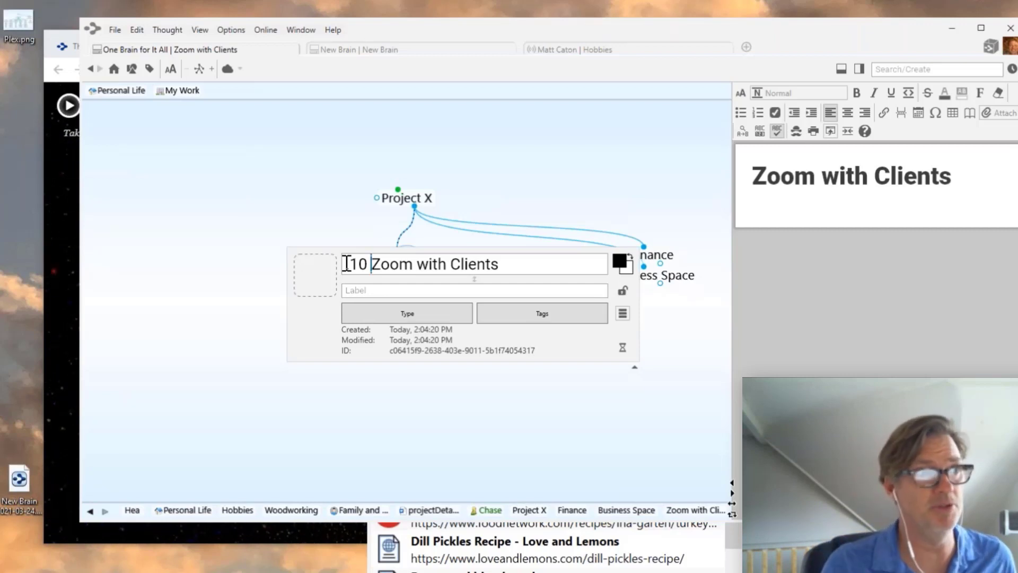
{"action": "left_click", "coordinate": [413, 200]}
{"action": "left_click", "coordinate": [413, 202]}
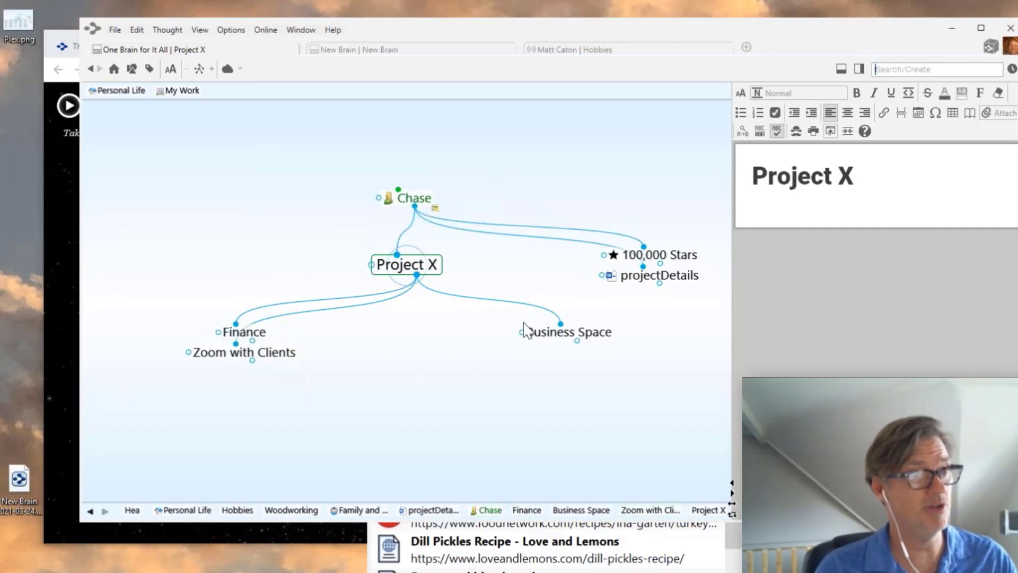
- Create a child thought '.3 What is our Mission?' under Project X
{"action": "left_click", "coordinate": [417, 275]}
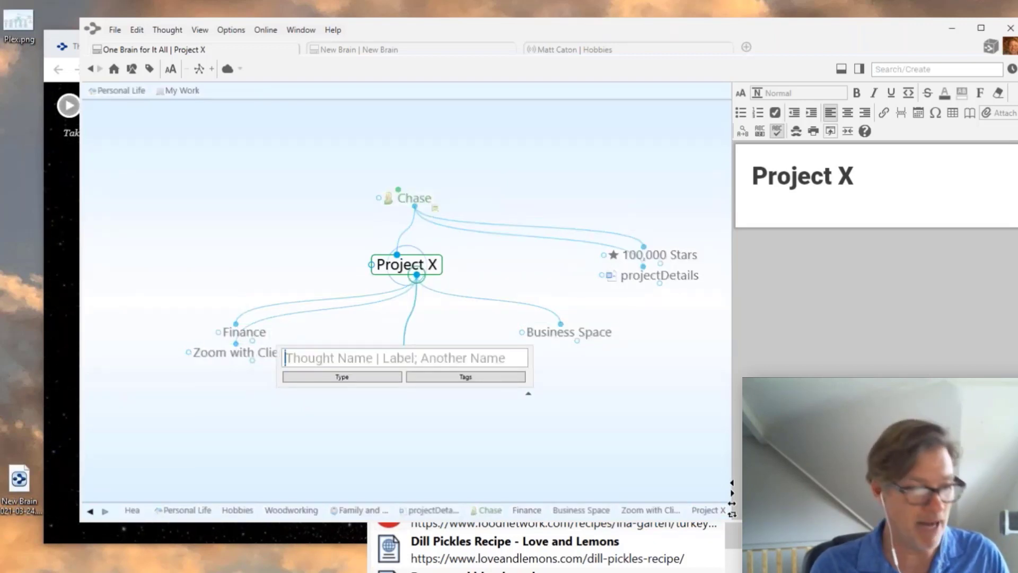
{"action": "type", "text": ".3"}
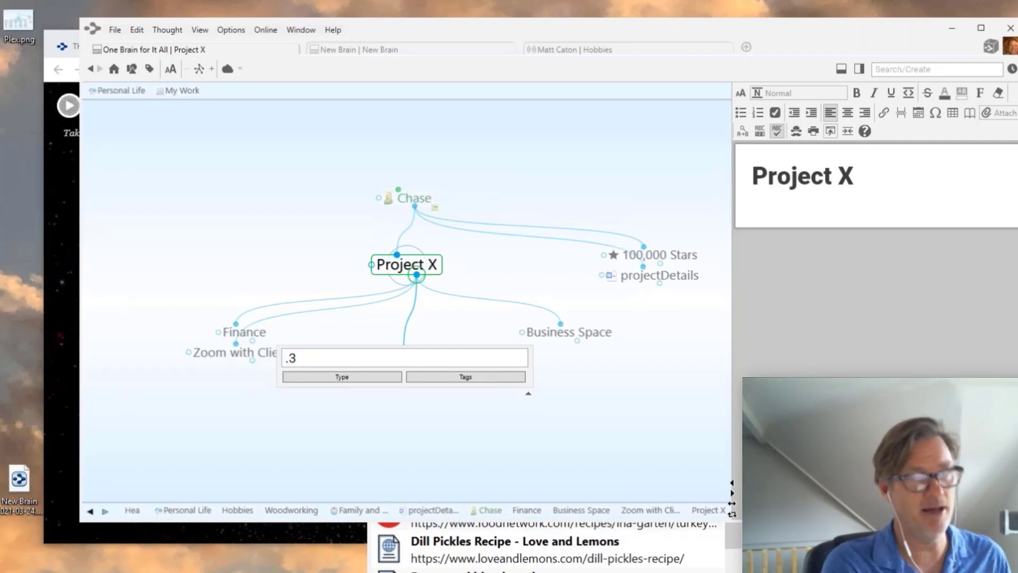
{"action": "type", "text": " What is our "}
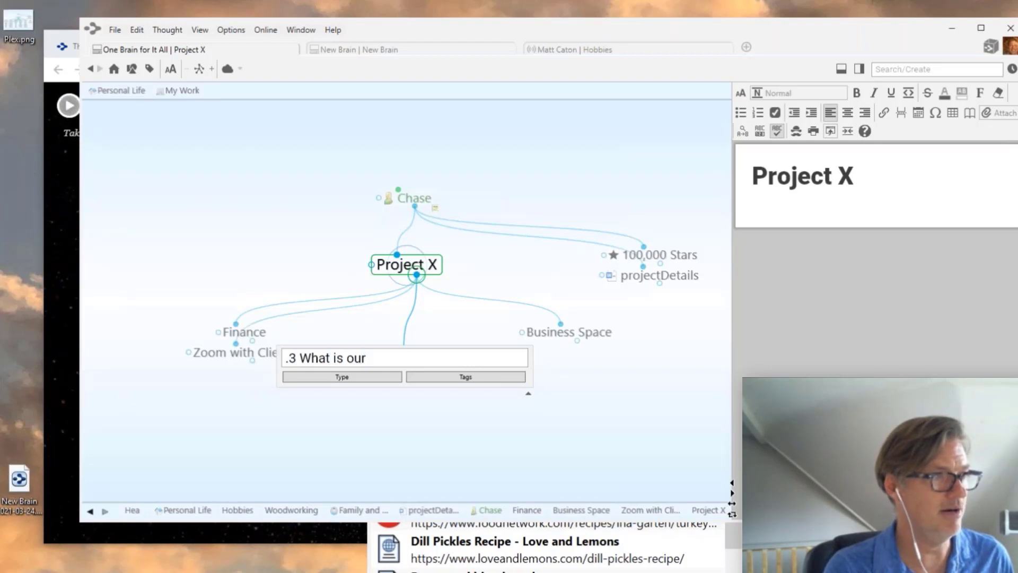
{"action": "type", "text": "Mission"}
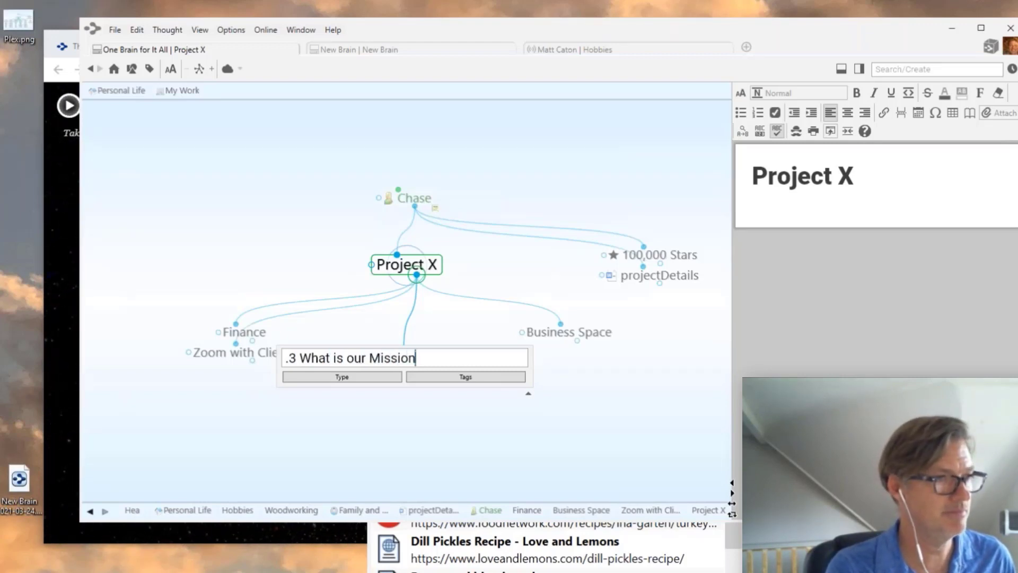
{"action": "type", "text": "?"}
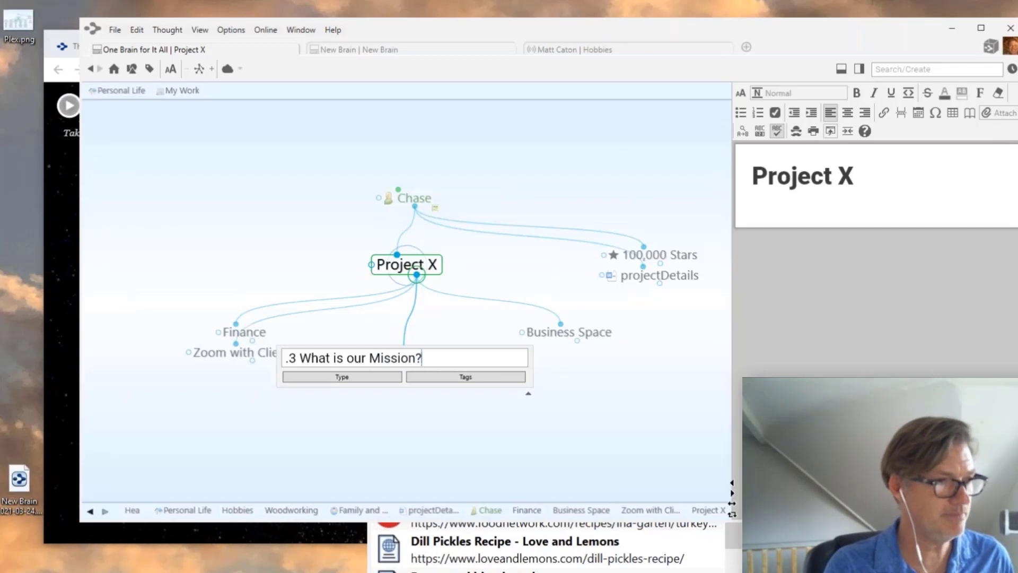
{"action": "key", "text": "Return"}
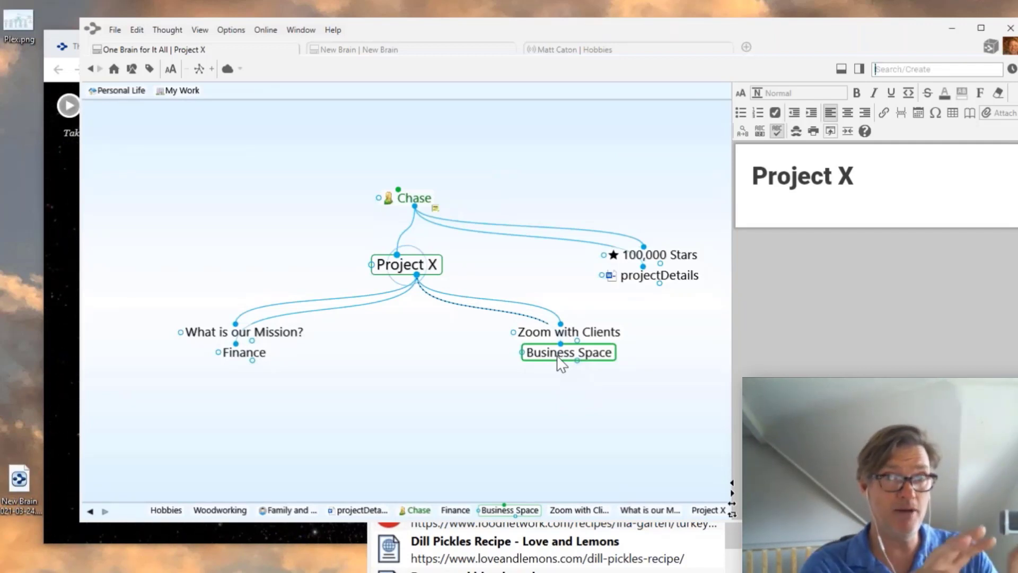
- Check the .10 name prefix in Zoom with Clients' properties popup, then close it
{"action": "left_click", "coordinate": [584, 336]}
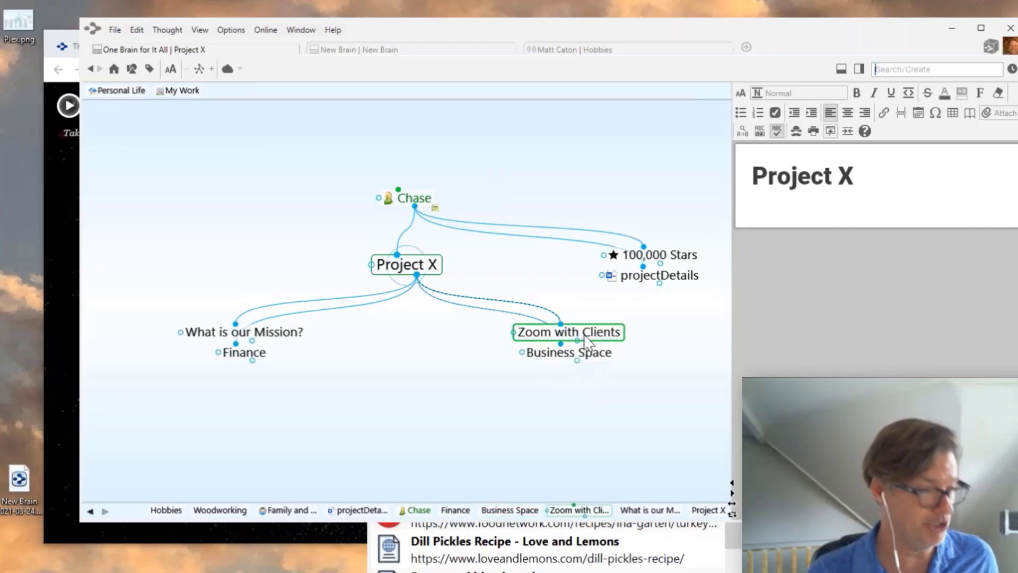
{"action": "key", "text": "F2"}
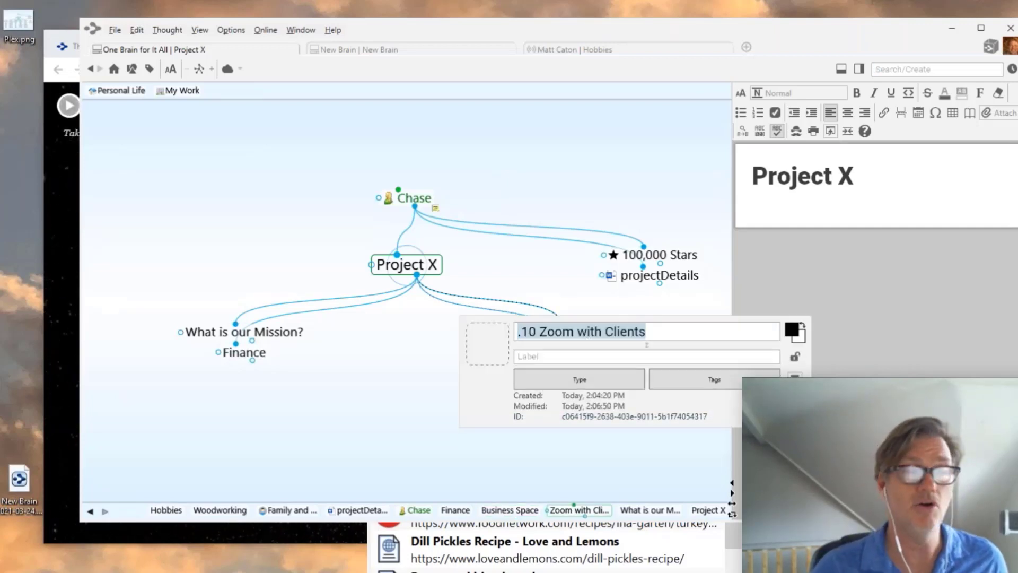
{"action": "left_click_drag", "start_coordinate": [540, 332], "coordinate": [518, 332]}
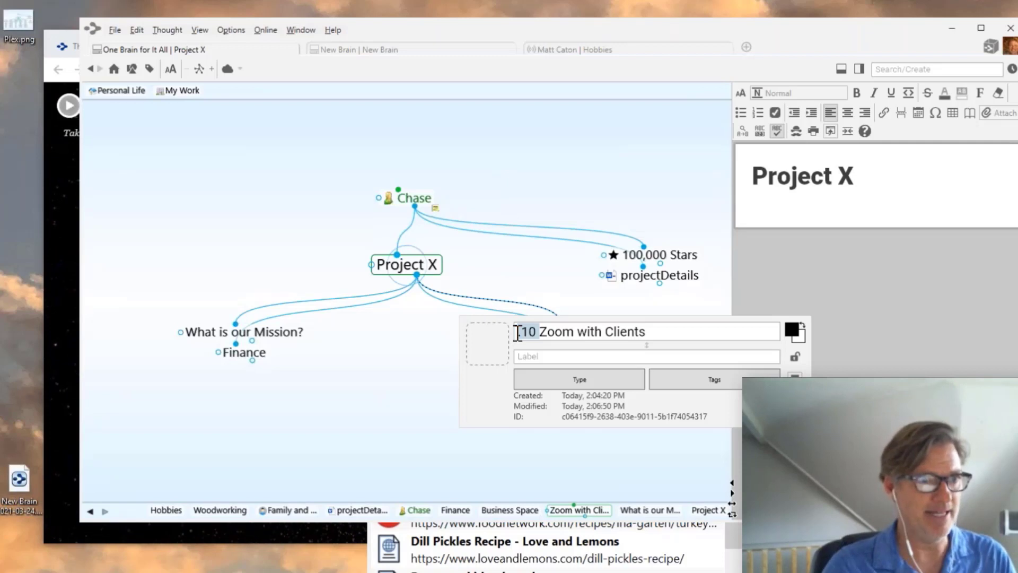
{"action": "left_click", "coordinate": [494, 272]}
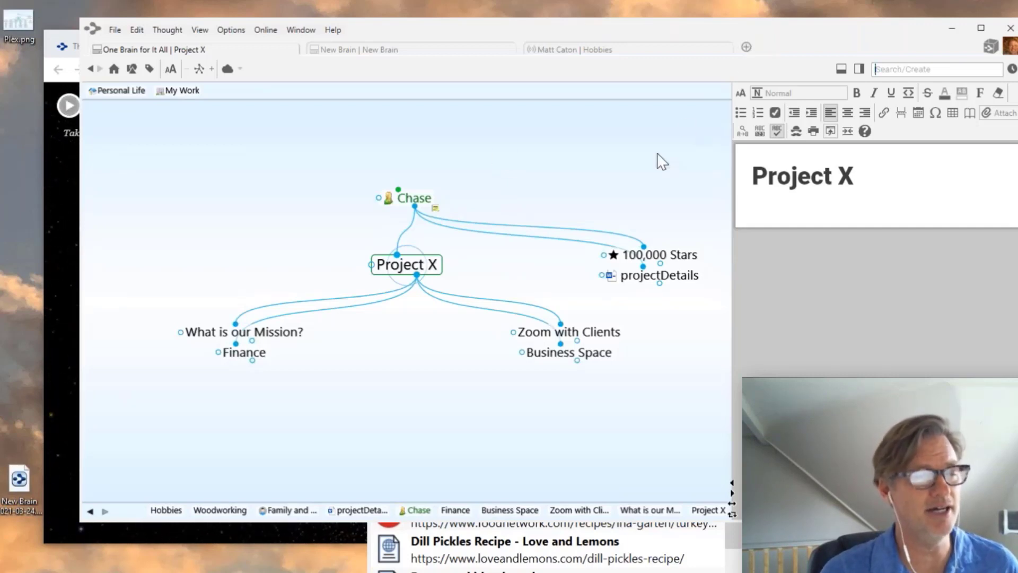
- Browse the Brains list, check Cedar 3's options, then open the One Brain for It All tile menu
{"action": "scroll", "coordinate": [651, 161], "scroll_direction": "down", "scroll_amount": 5}
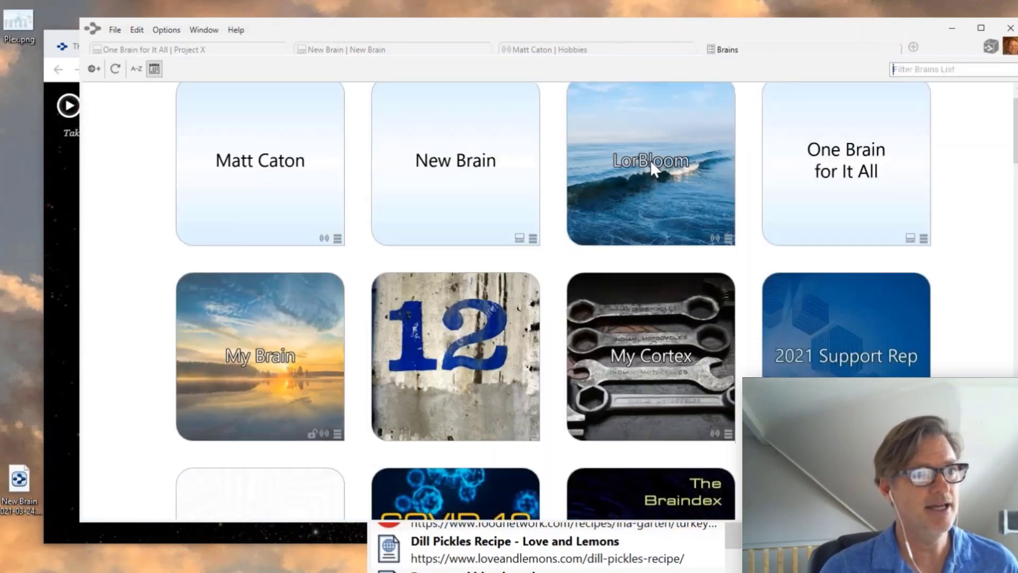
{"action": "scroll", "coordinate": [651, 164], "scroll_direction": "down", "scroll_amount": 10}
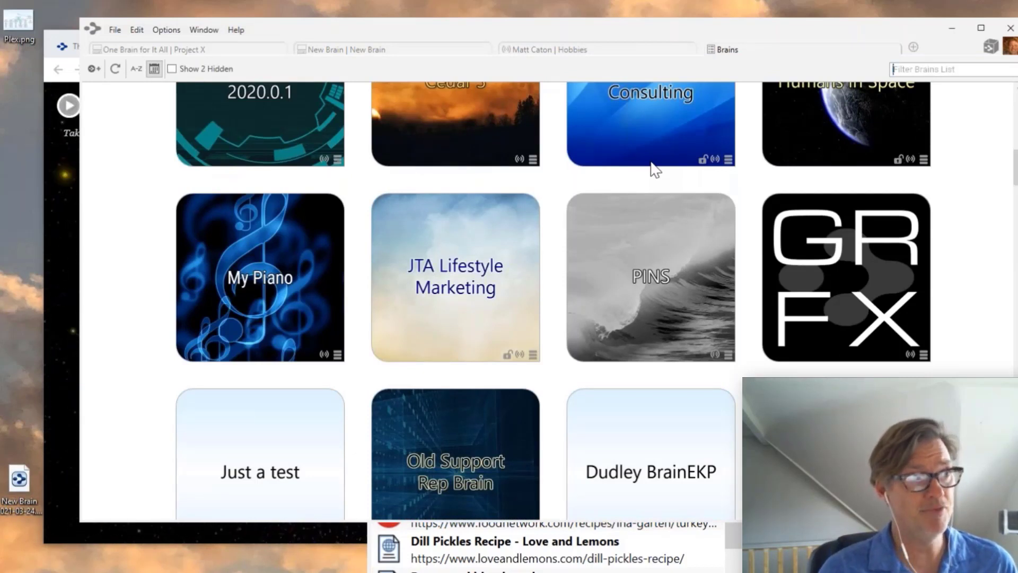
{"action": "scroll", "coordinate": [653, 165], "scroll_direction": "up", "scroll_amount": 3}
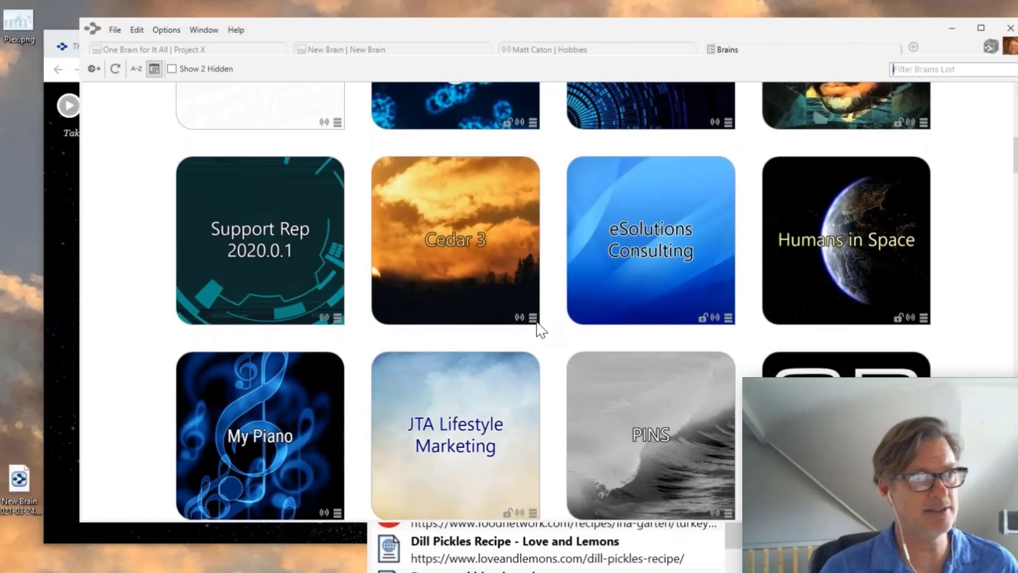
{"action": "left_click", "coordinate": [533, 318]}
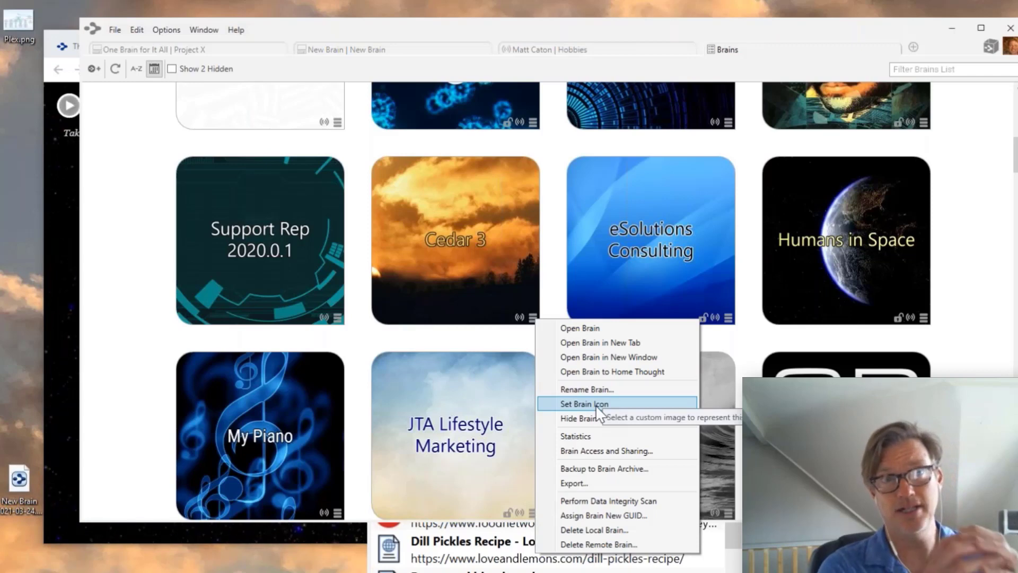
{"action": "left_click", "coordinate": [994, 303]}
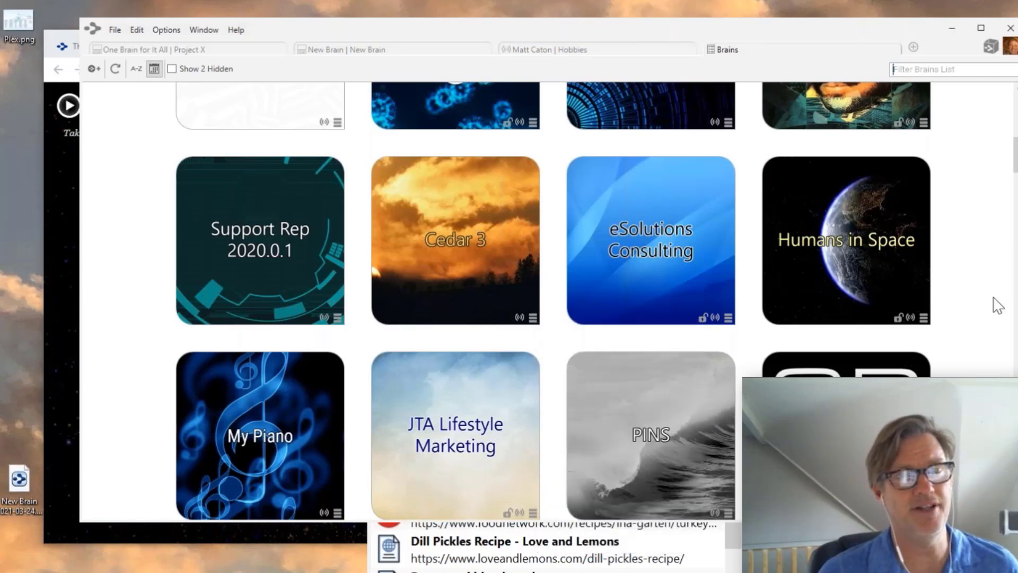
{"action": "scroll", "coordinate": [993, 303], "scroll_direction": "up", "scroll_amount": 2}
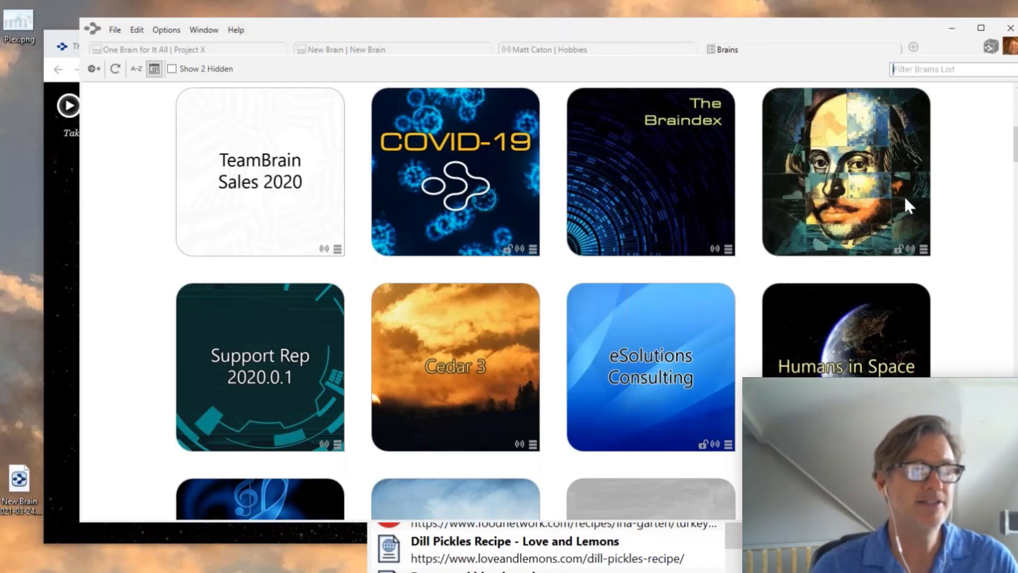
{"action": "scroll", "coordinate": [774, 247], "scroll_direction": "up", "scroll_amount": 5}
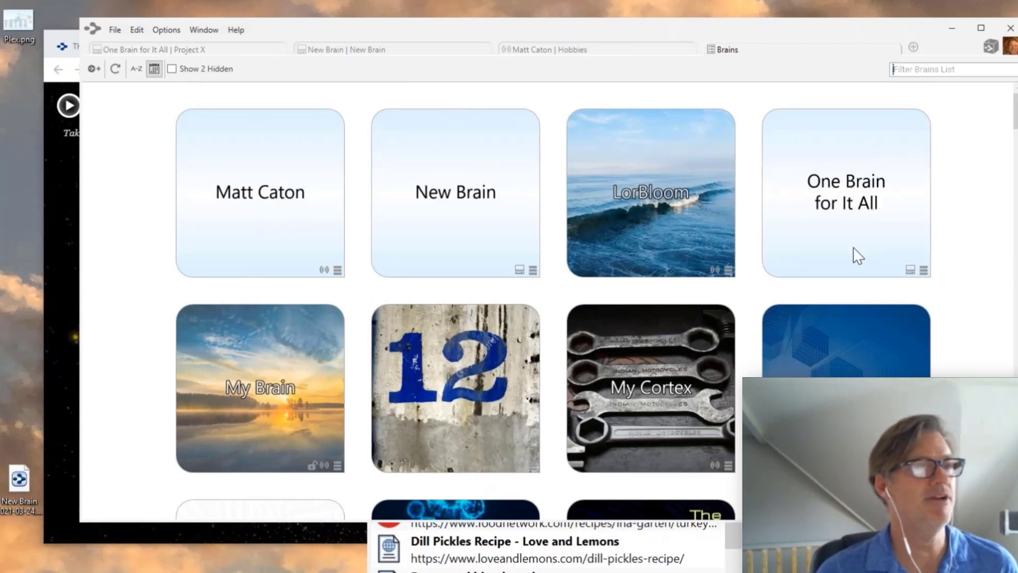
{"action": "left_click", "coordinate": [924, 270]}
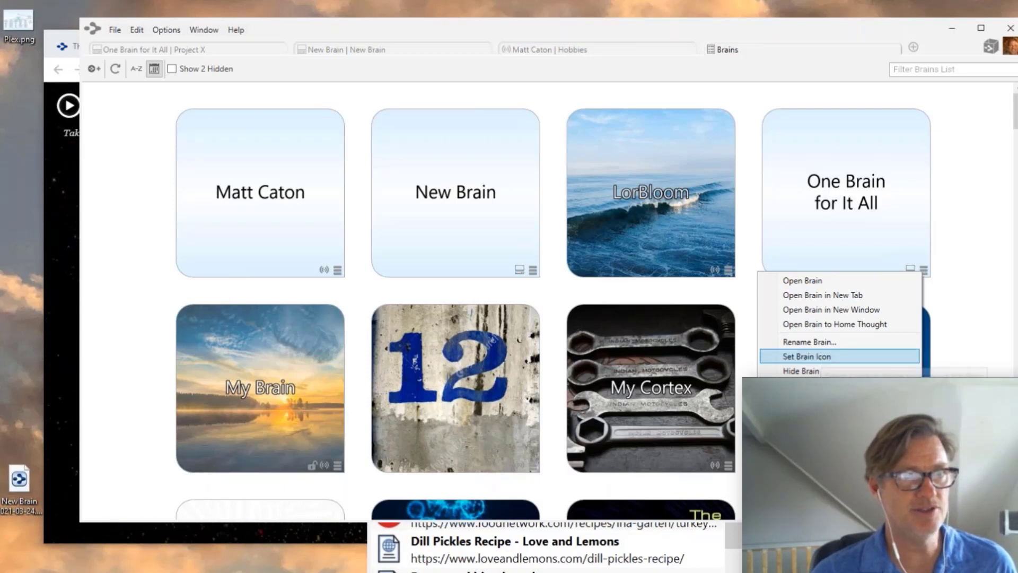
- Set C:\Wallpaper\clouds.jpg as One Brain for It All's icon, then open it with a wider map pane
{"action": "left_click", "coordinate": [820, 356]}
{"action": "scroll", "coordinate": [361, 183], "scroll_direction": "down", "scroll_amount": 1}
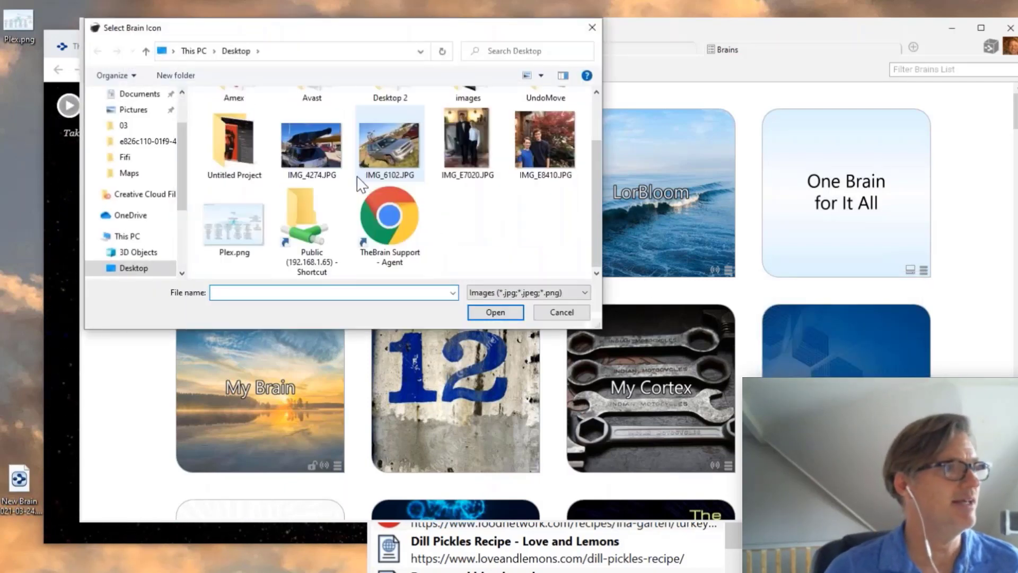
{"action": "left_click", "coordinate": [130, 238]}
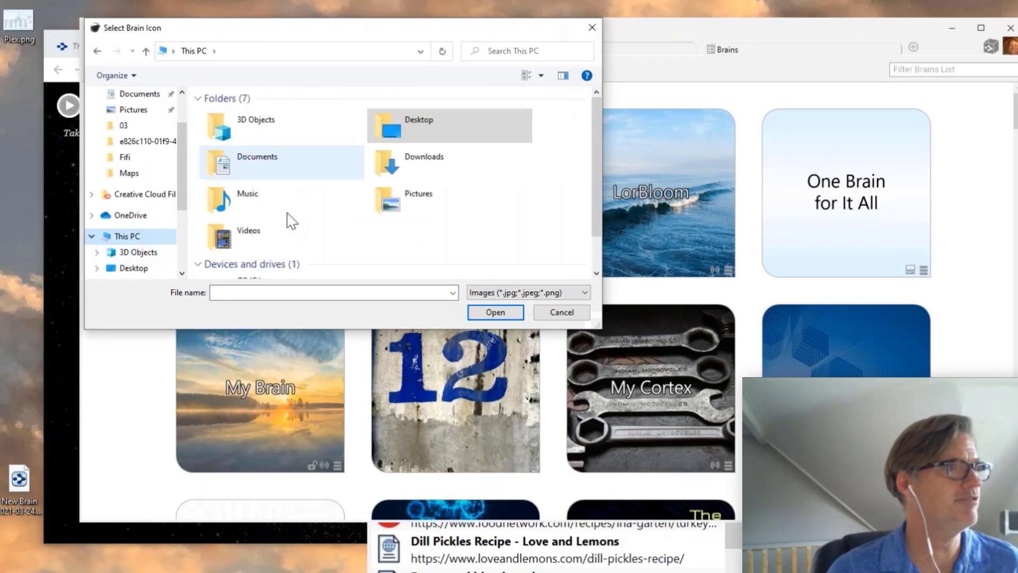
{"action": "scroll", "coordinate": [291, 220], "scroll_direction": "down", "scroll_amount": 1}
{"action": "double_click", "coordinate": [262, 264]}
{"action": "scroll", "coordinate": [263, 252], "scroll_direction": "down", "scroll_amount": 2}
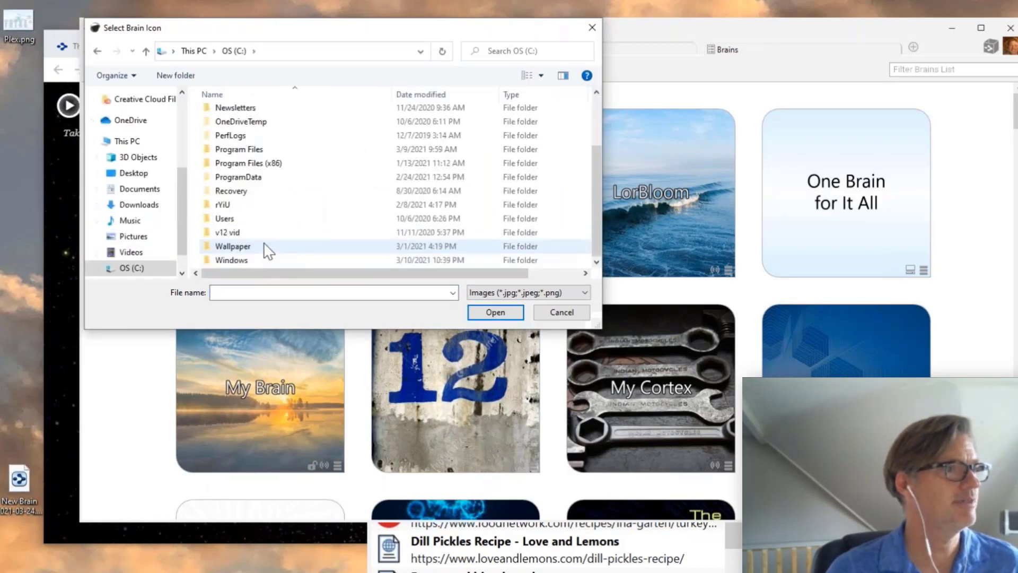
{"action": "double_click", "coordinate": [235, 249]}
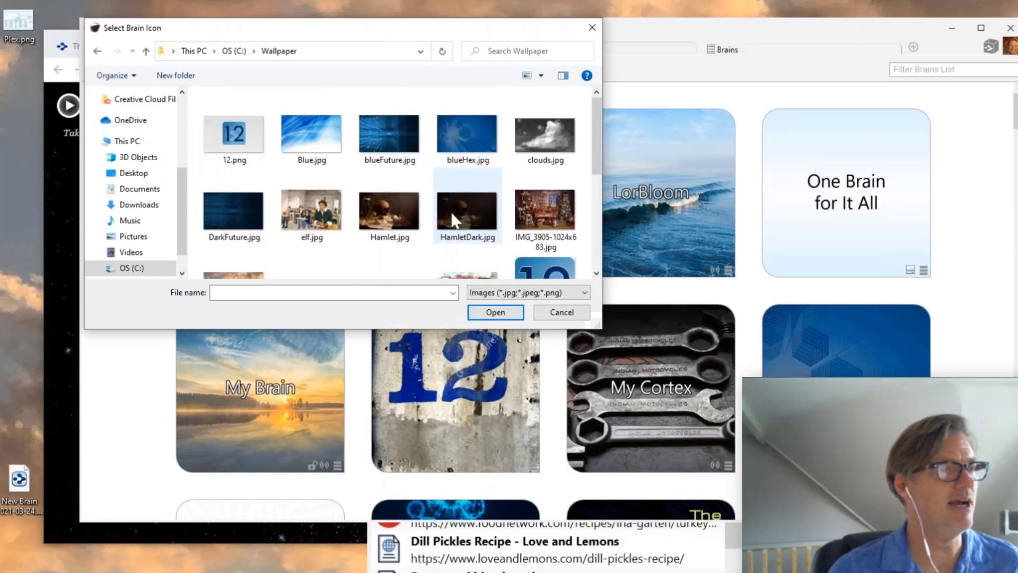
{"action": "left_click", "coordinate": [555, 136]}
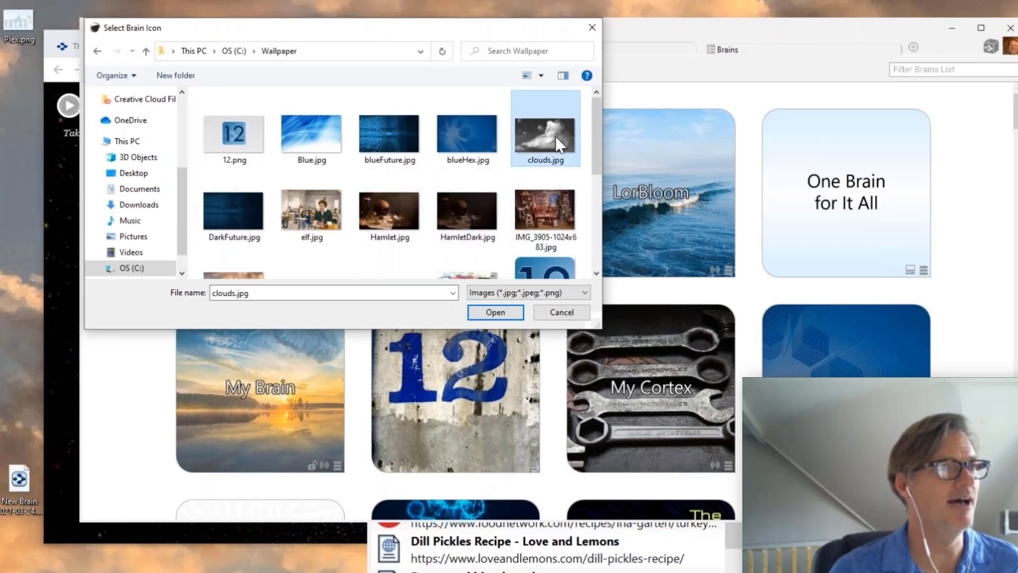
{"action": "left_click", "coordinate": [495, 313]}
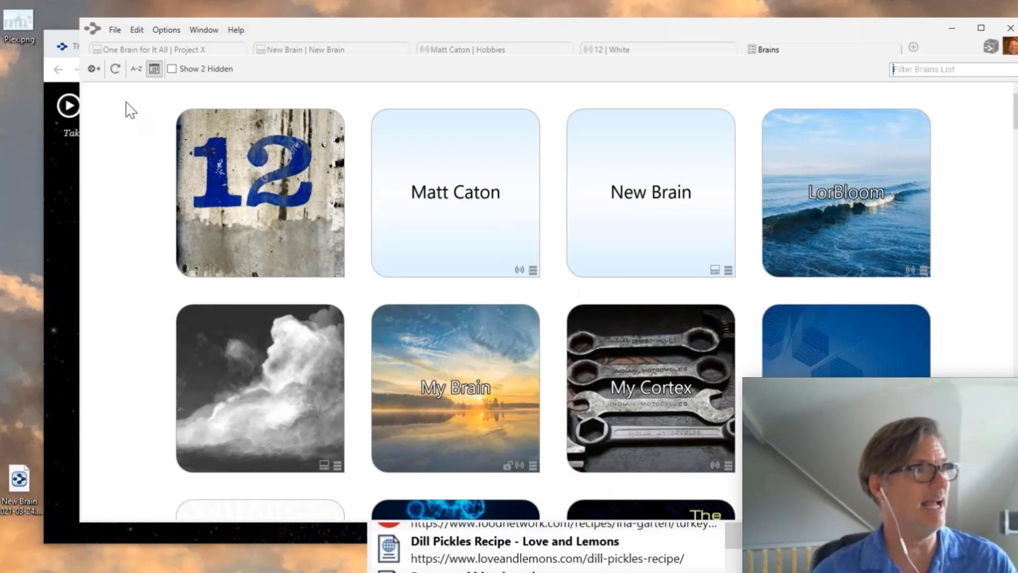
{"action": "left_click", "coordinate": [251, 396]}
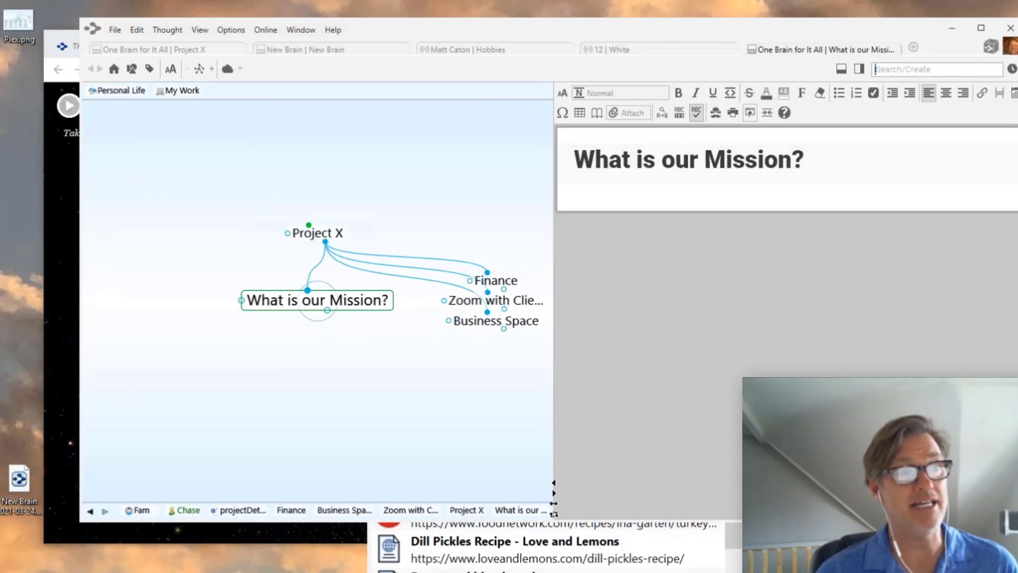
{"action": "left_click_drag", "start_coordinate": [550, 228], "coordinate": [660, 239]}
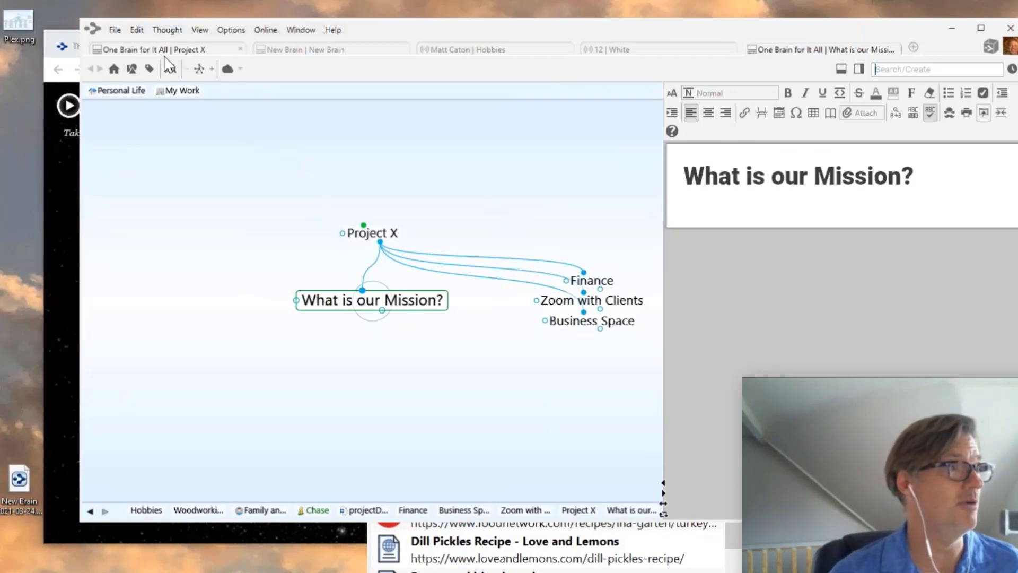
- Preview the Polygon Gray and Dark Gray themes, apply To the Woods, and view its Options
{"action": "right_click", "coordinate": [167, 144]}
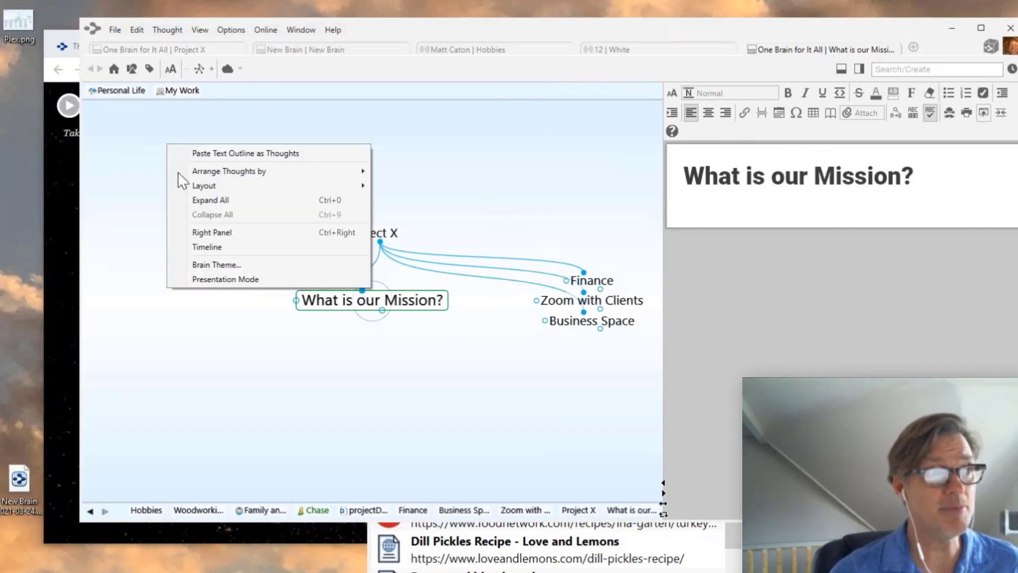
{"action": "left_click", "coordinate": [205, 265]}
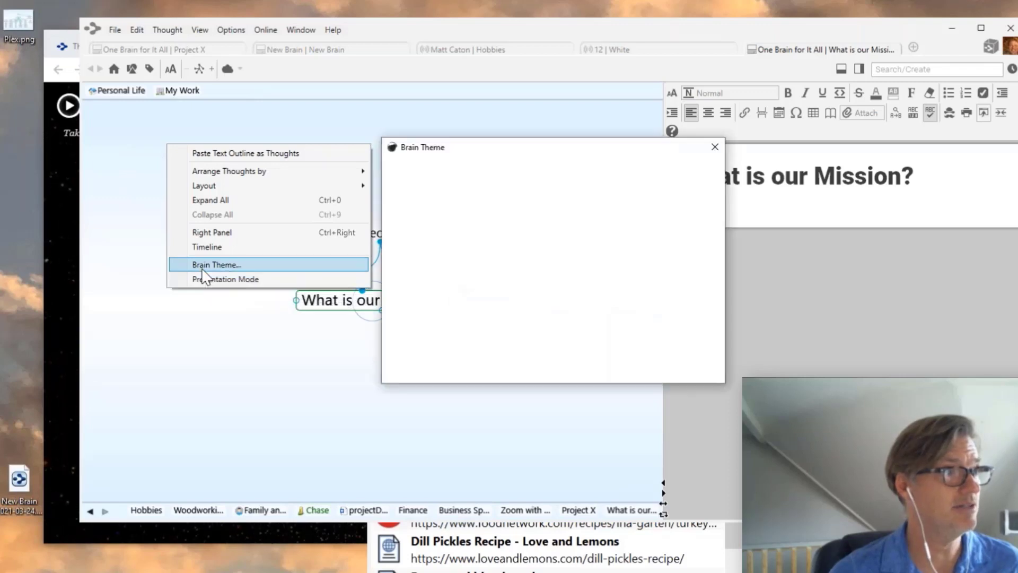
{"action": "left_click_drag", "start_coordinate": [498, 212], "coordinate": [494, 256]}
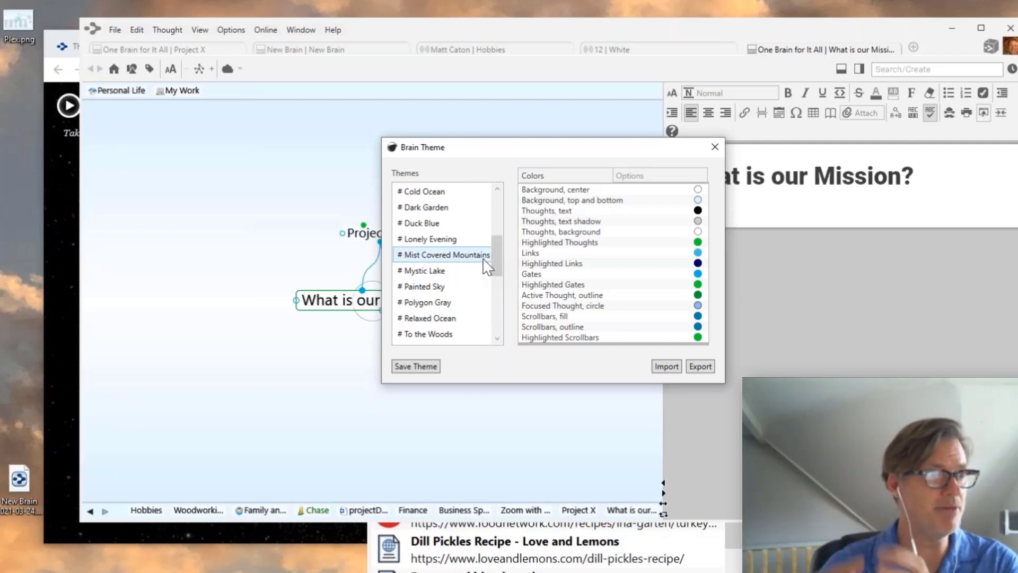
{"action": "left_click", "coordinate": [424, 306]}
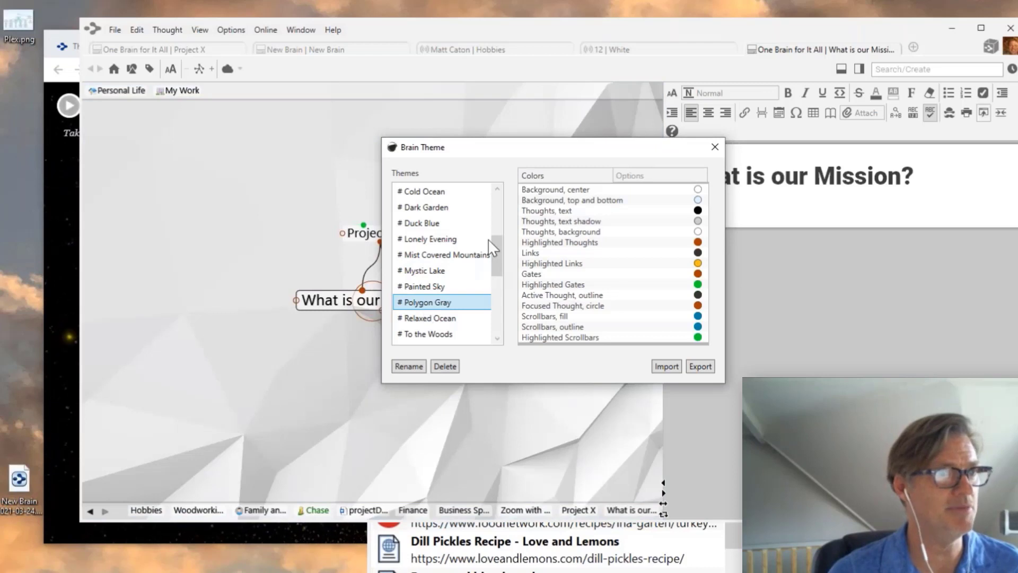
{"action": "left_click_drag", "start_coordinate": [504, 144], "coordinate": [749, 112]}
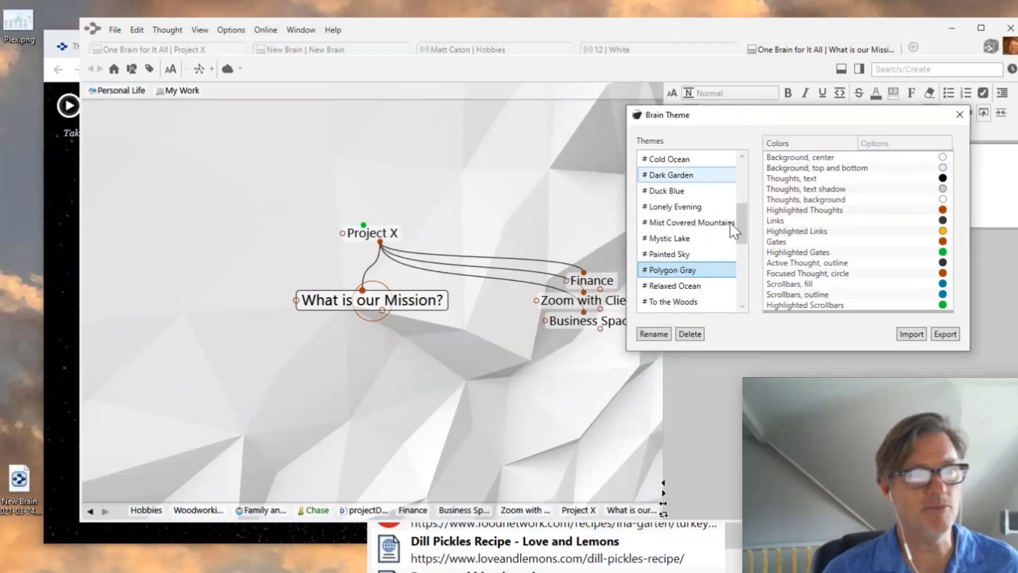
{"action": "left_click_drag", "start_coordinate": [748, 224], "coordinate": [744, 241]}
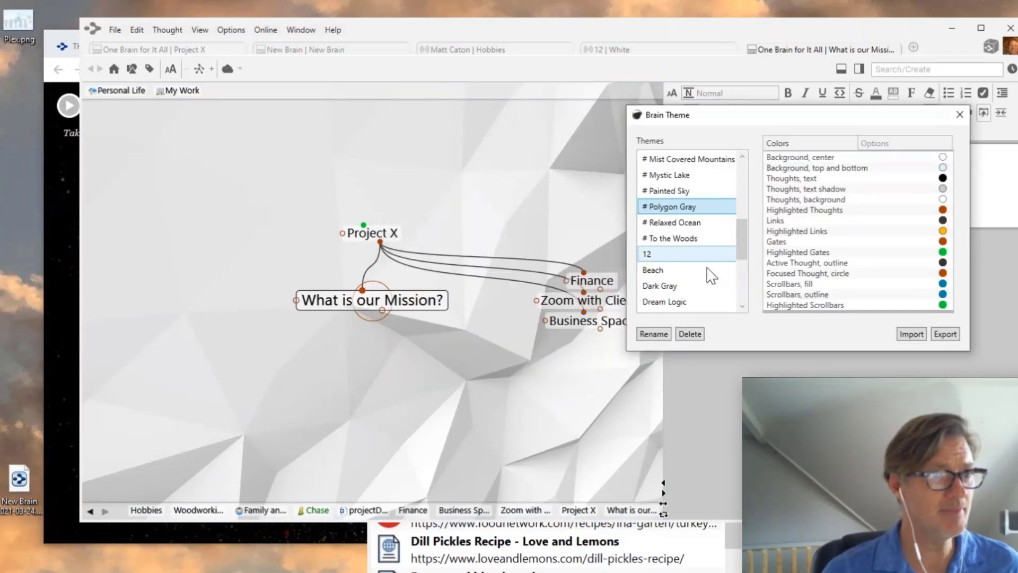
{"action": "left_click", "coordinate": [705, 286]}
{"action": "left_click", "coordinate": [671, 239]}
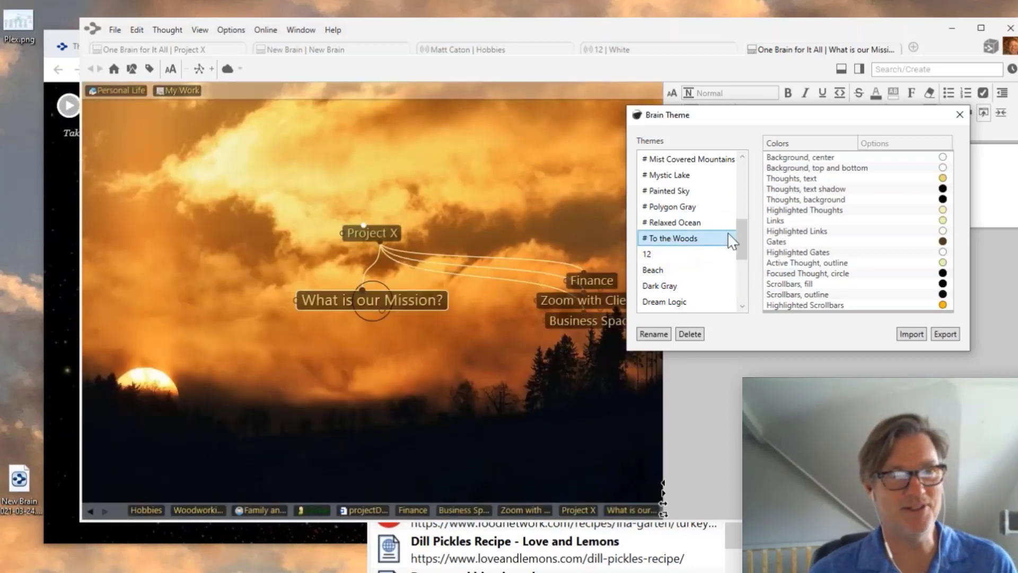
{"action": "left_click", "coordinate": [891, 144]}
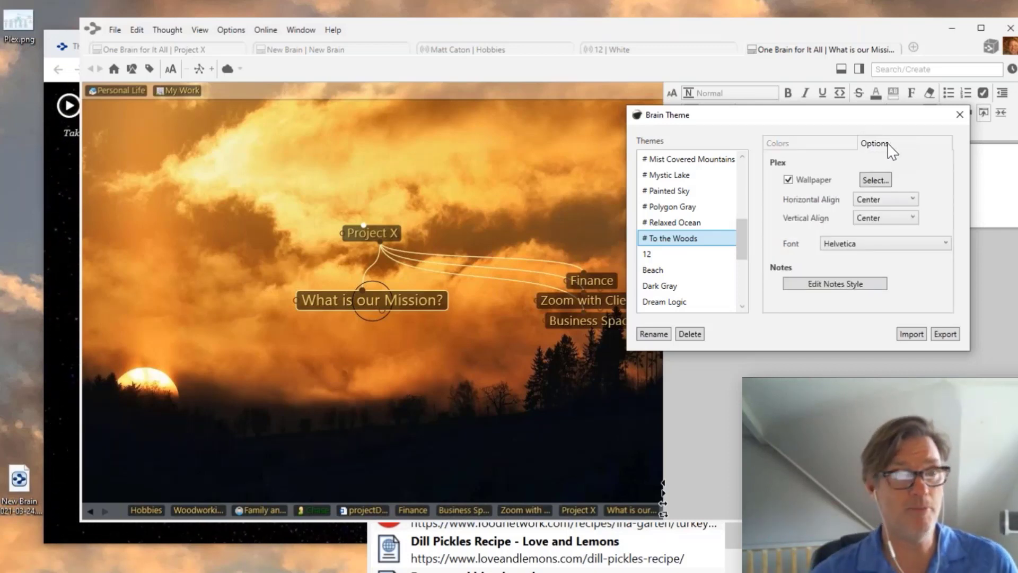
- Set clouds.jpg from the Wallpaper folder as the map wallpaper, then bring up the Colors settings
{"action": "left_click", "coordinate": [877, 180]}
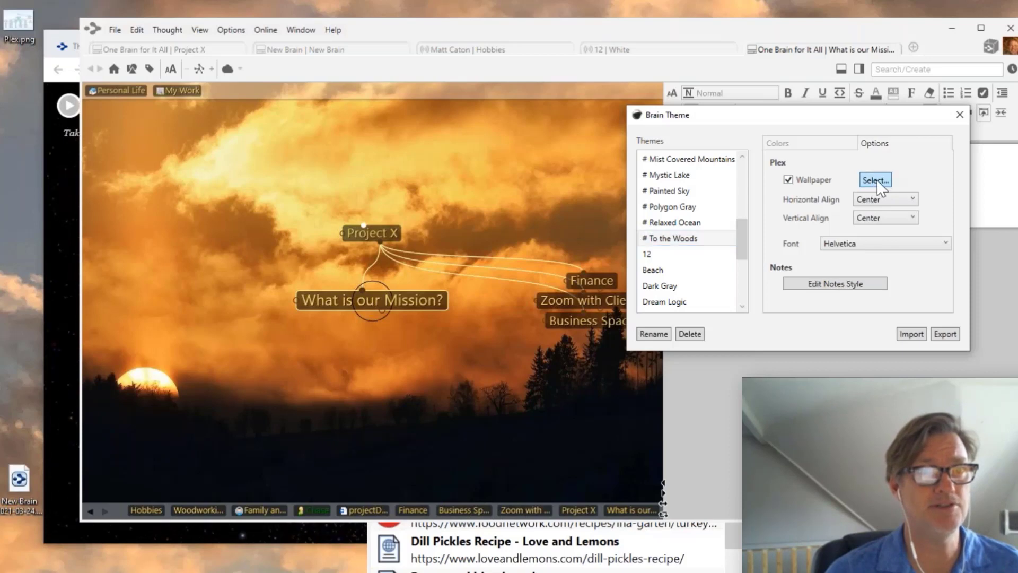
{"action": "left_click", "coordinate": [990, 252]}
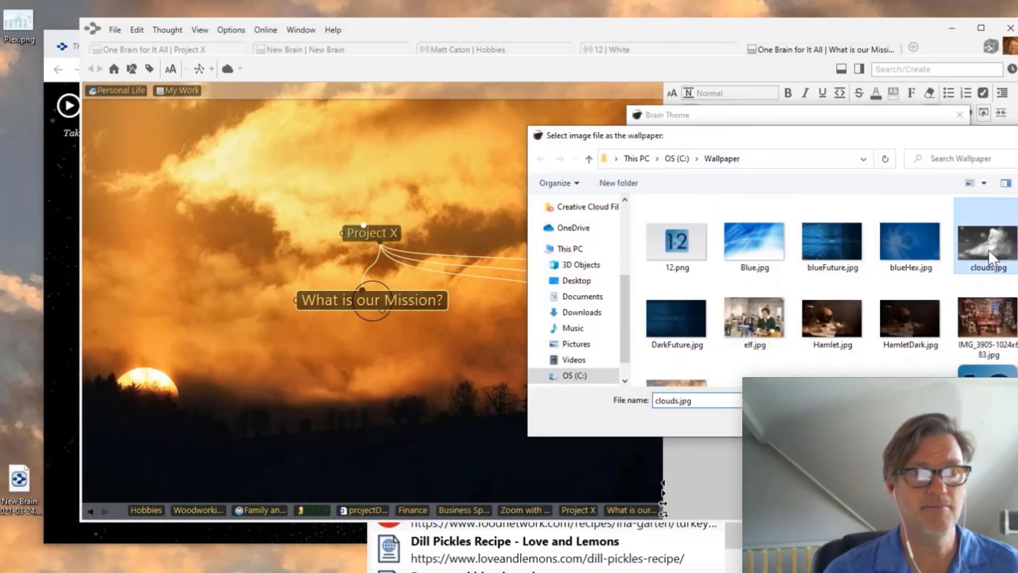
{"action": "double_click", "coordinate": [989, 255]}
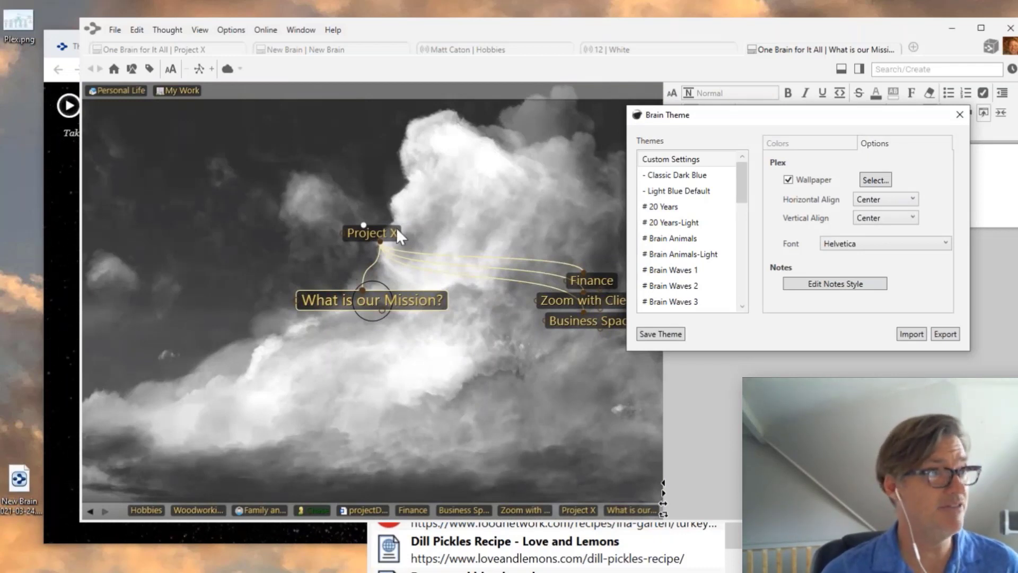
{"action": "left_click", "coordinate": [482, 199]}
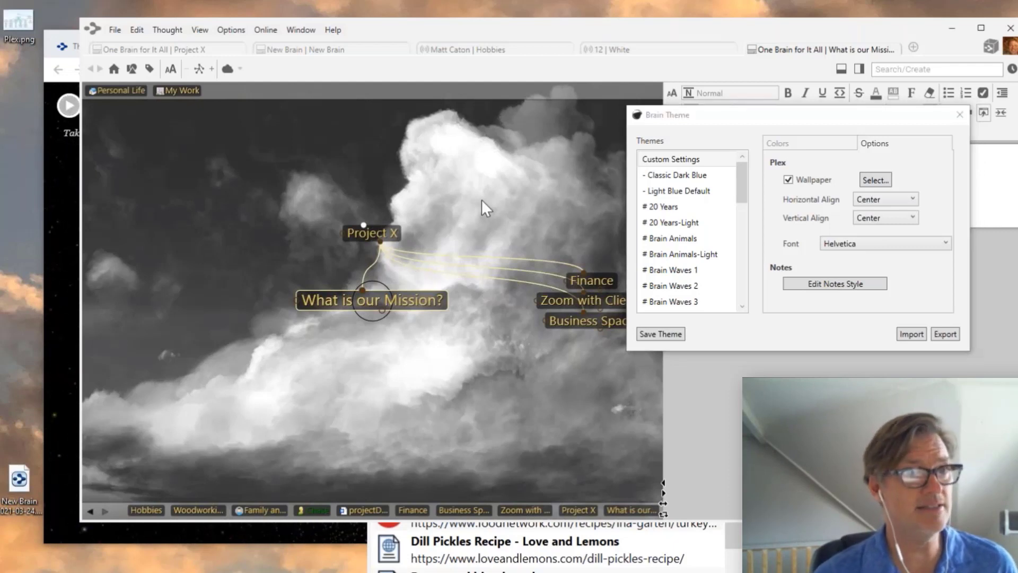
{"action": "left_click", "coordinate": [819, 144]}
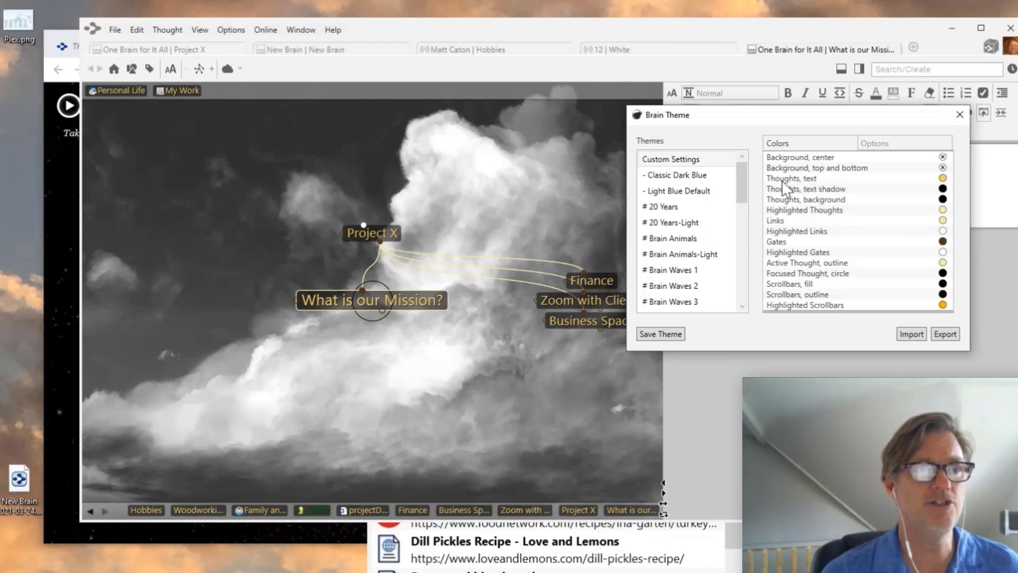
- Try cyan and green for the link colour, then settle on orange
{"action": "left_click", "coordinate": [777, 223]}
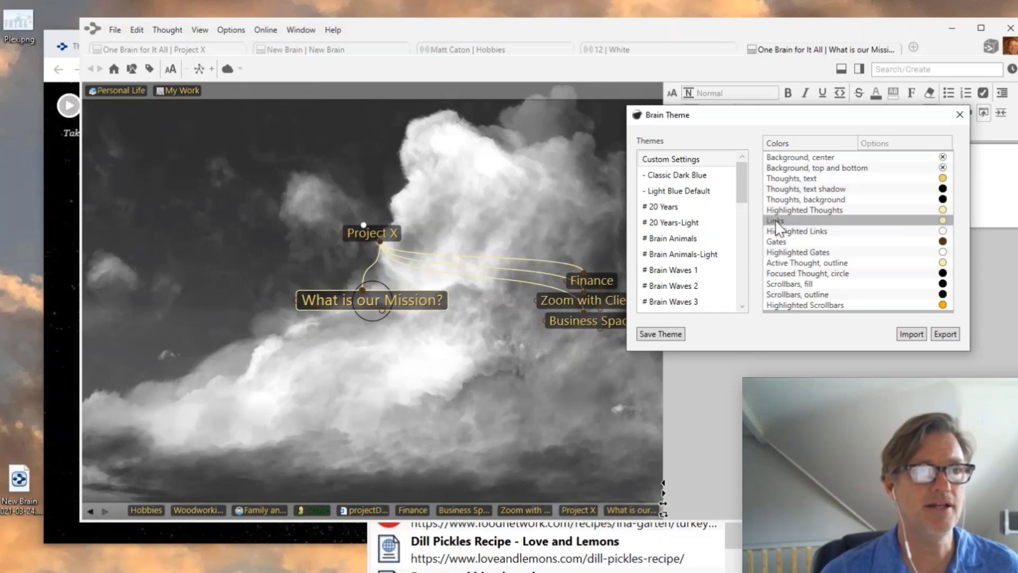
{"action": "left_click", "coordinate": [950, 272]}
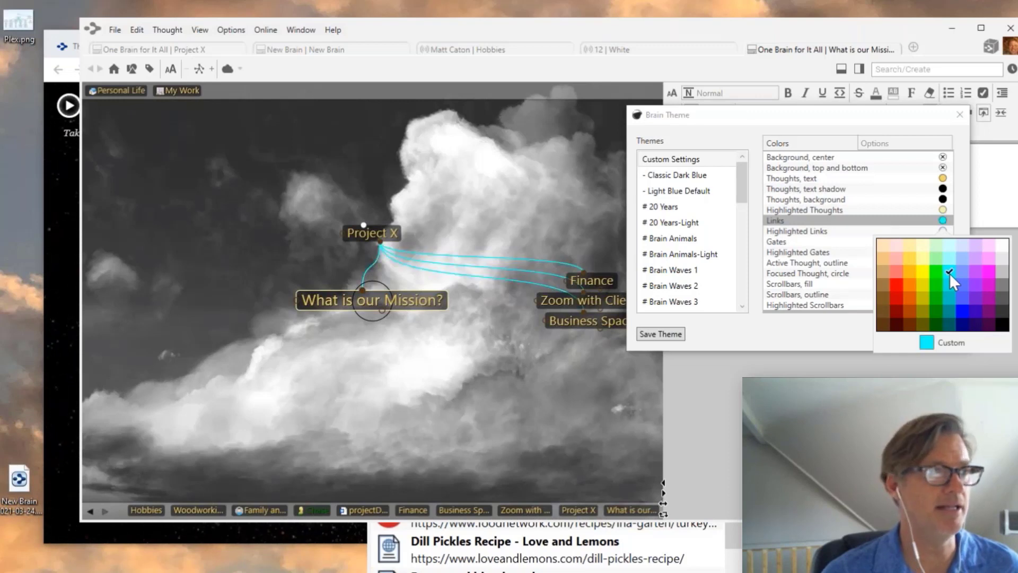
{"action": "left_click", "coordinate": [936, 286]}
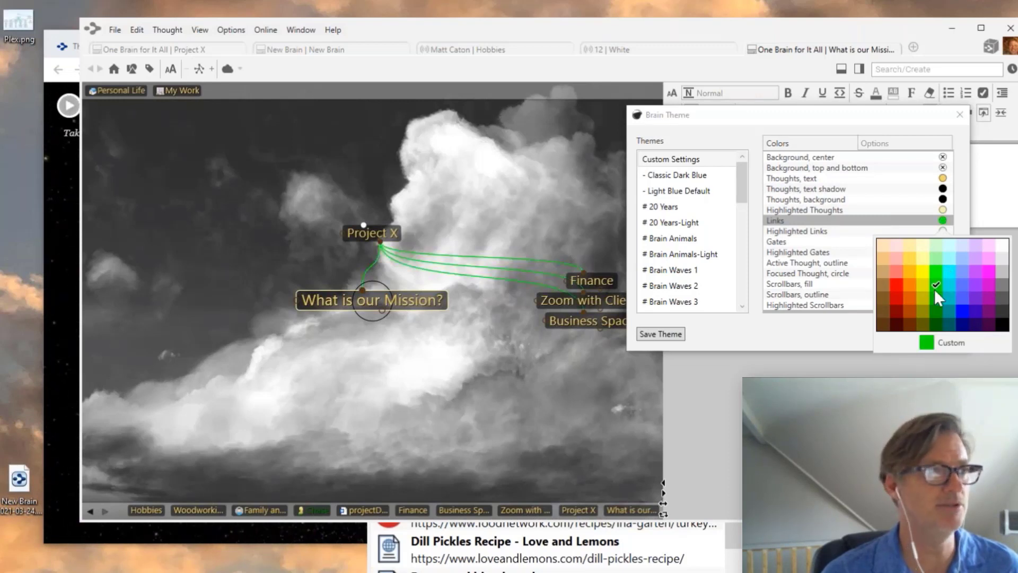
{"action": "left_click", "coordinate": [914, 272]}
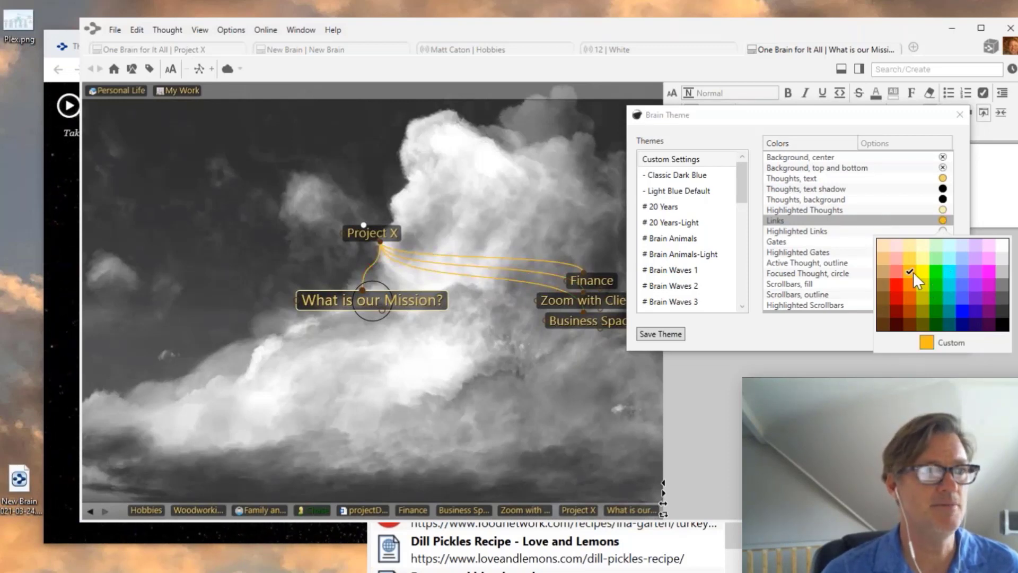
{"action": "left_click", "coordinate": [769, 329]}
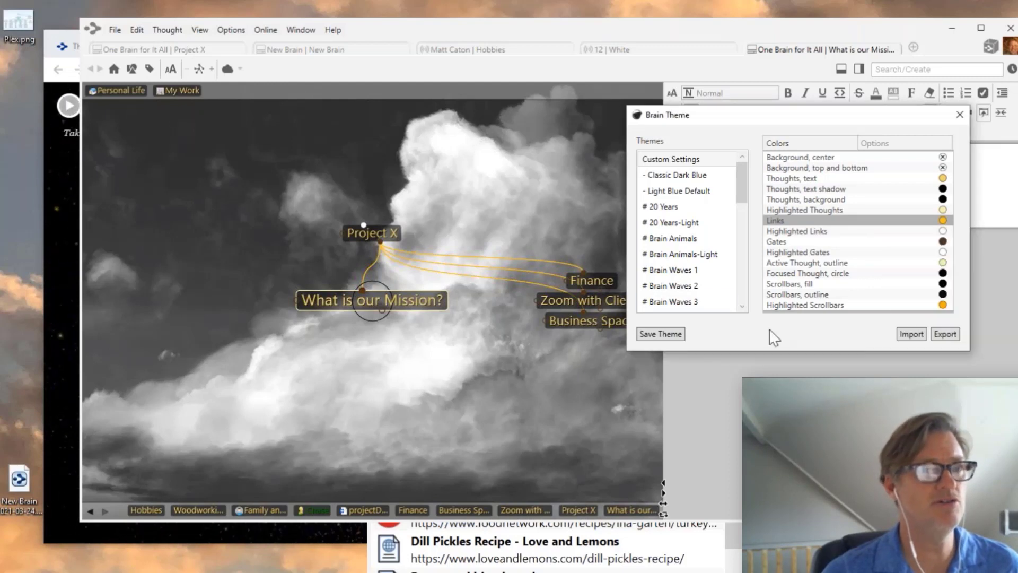
- Close the Brain Theme settings and make Project X the central thought
{"action": "left_click_drag", "start_coordinate": [840, 115], "coordinate": [744, 113]}
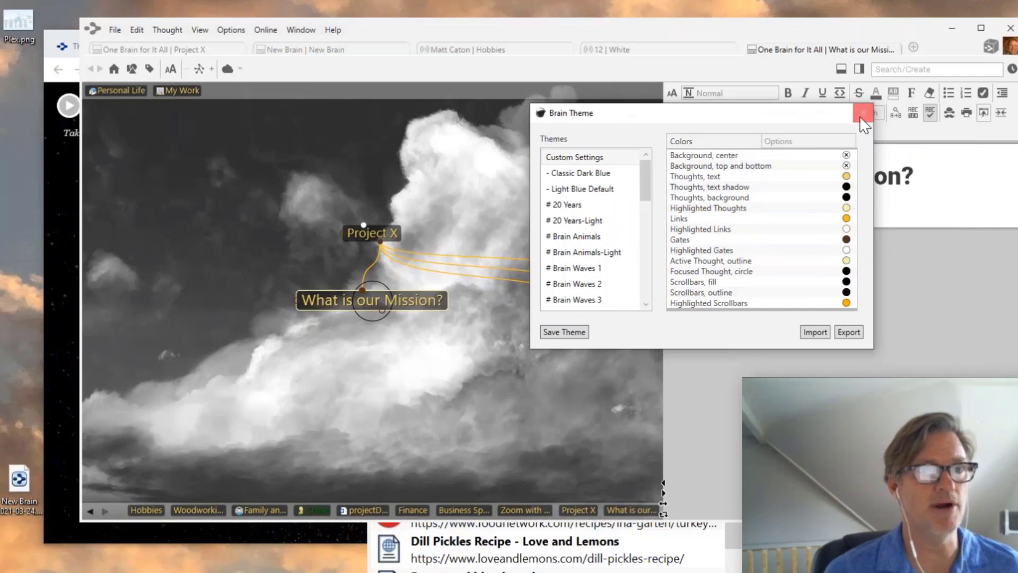
{"action": "left_click", "coordinate": [863, 117]}
{"action": "left_click", "coordinate": [359, 229]}
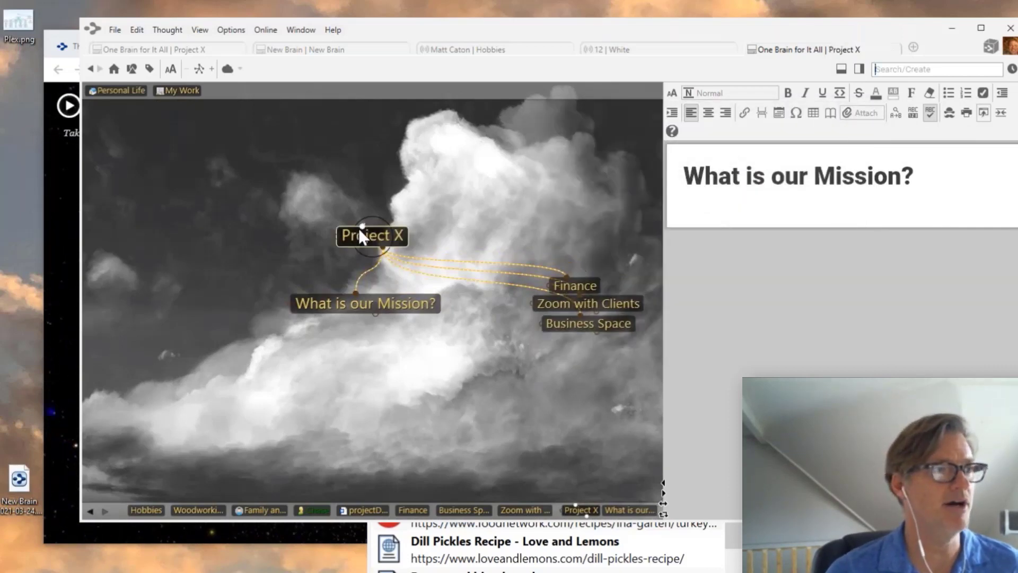
- Activate the Coworker thought type from Chase and give it a pale green name colour
{"action": "left_click", "coordinate": [390, 233]}
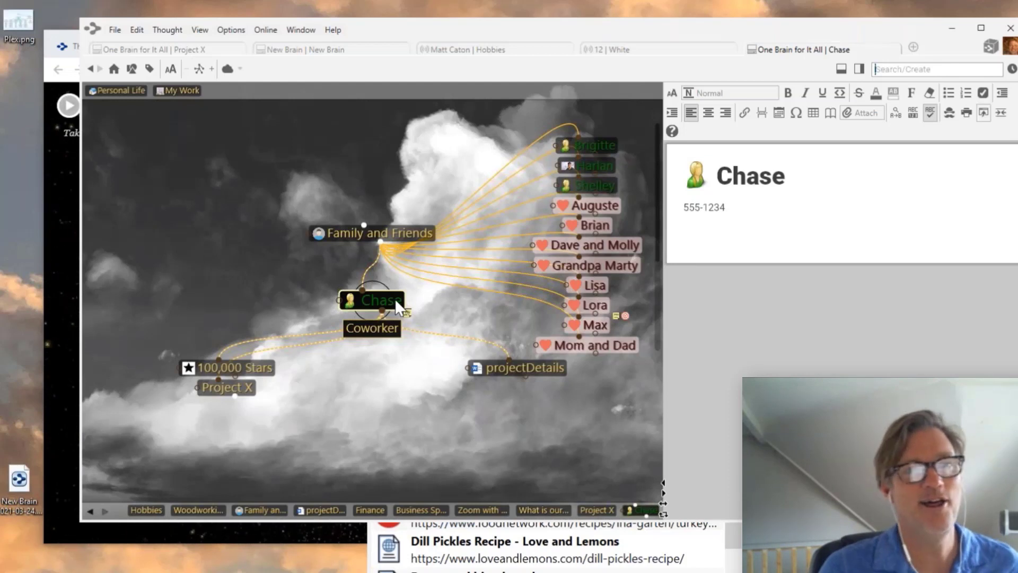
{"action": "left_click", "coordinate": [132, 70]}
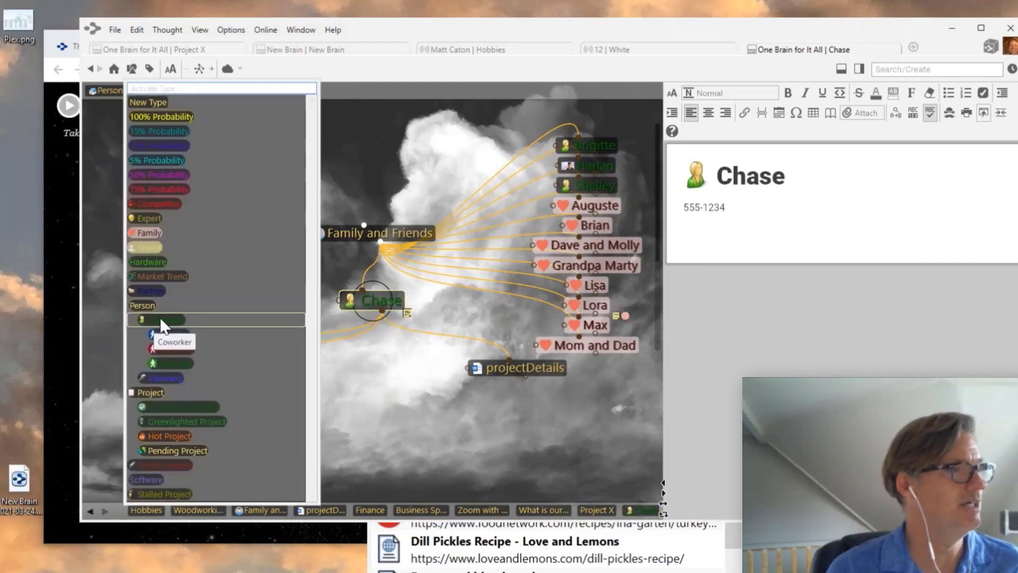
{"action": "left_click", "coordinate": [160, 319]}
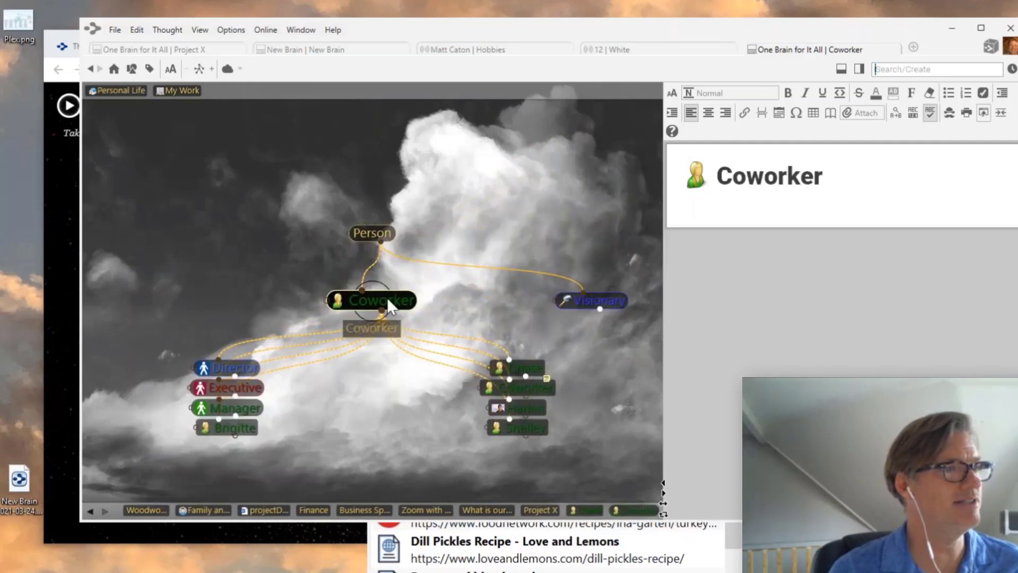
{"action": "left_click", "coordinate": [387, 297]}
{"action": "left_click", "coordinate": [629, 300]}
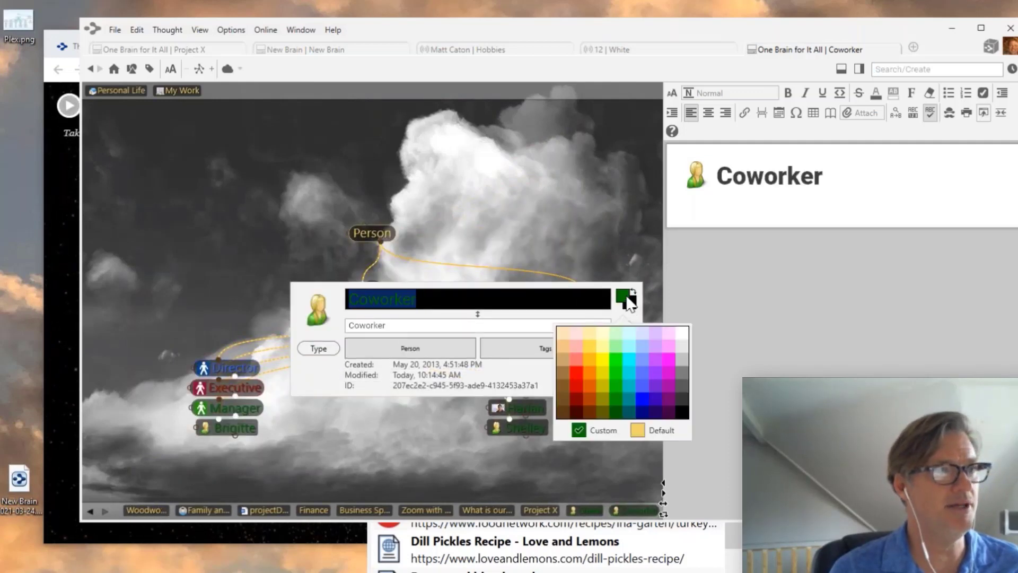
{"action": "left_click", "coordinate": [616, 332]}
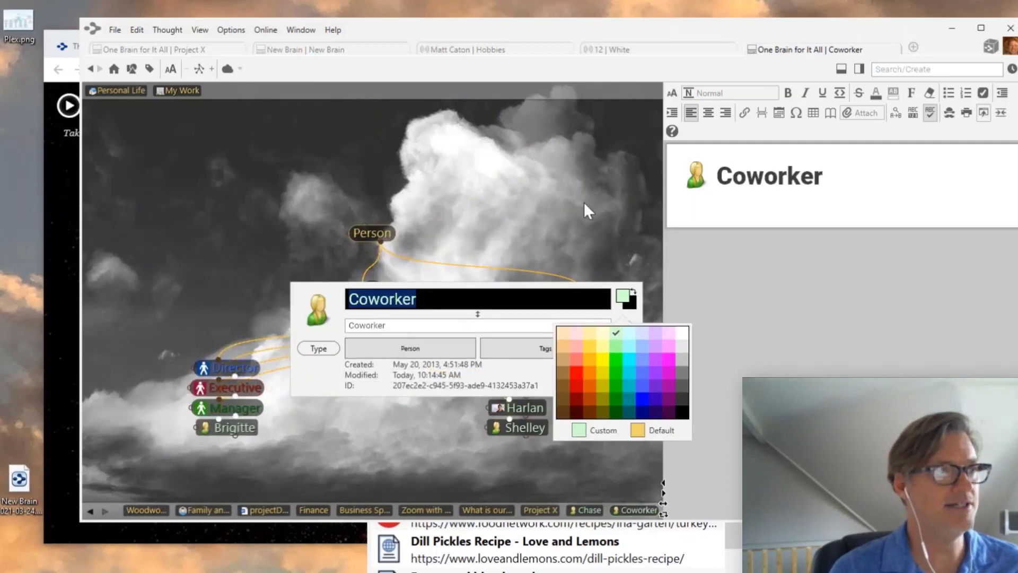
- Return to the map and centre Brigitte, then Family and Friends
{"action": "left_click", "coordinate": [584, 202]}
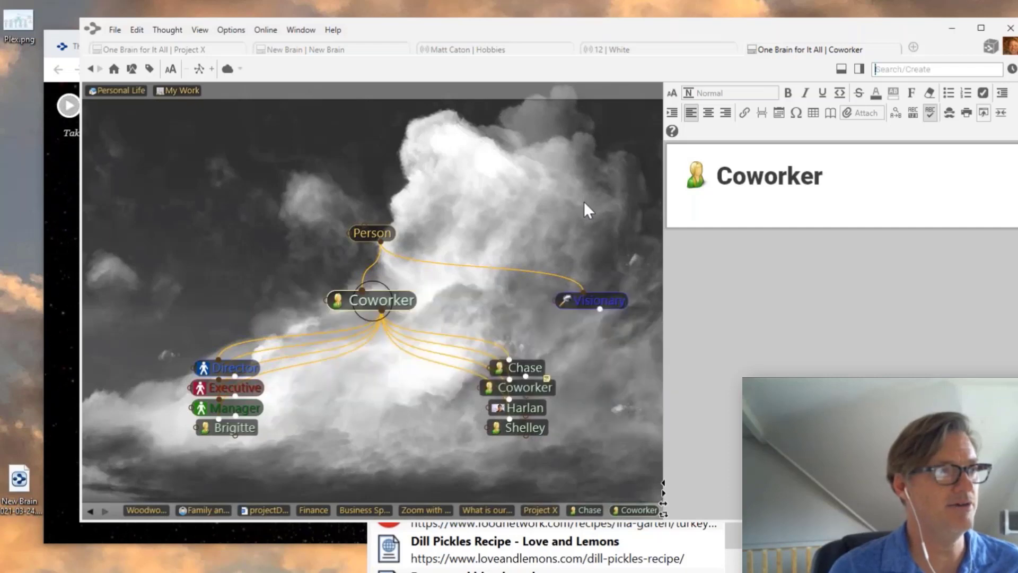
{"action": "left_click", "coordinate": [236, 429]}
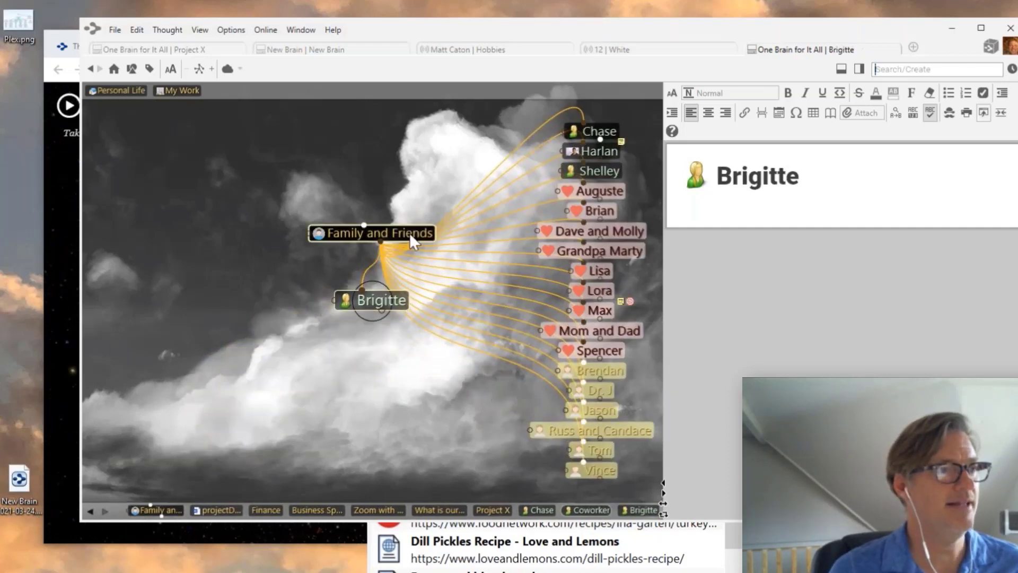
{"action": "left_click", "coordinate": [406, 233]}
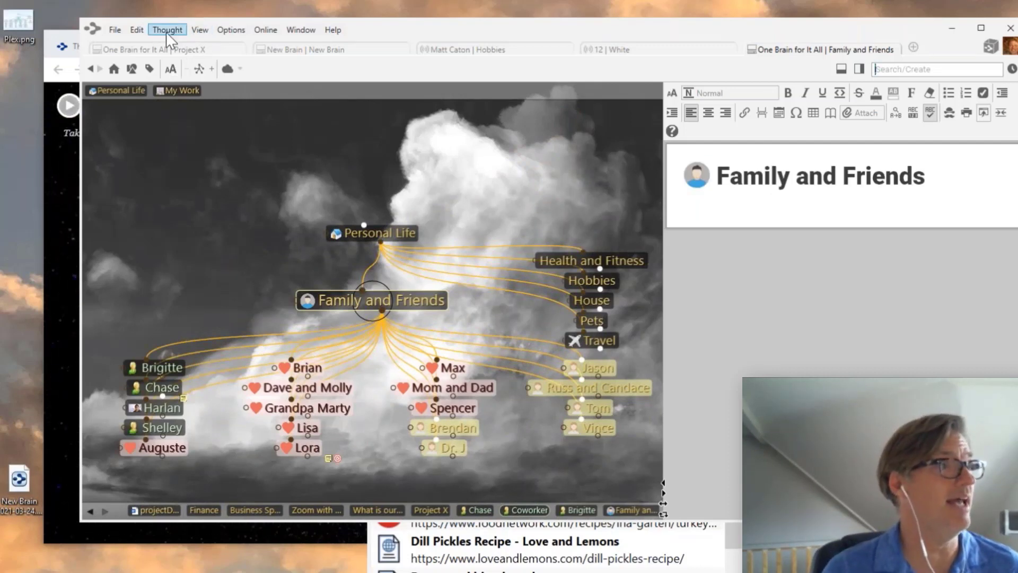
- Save the current Brain Theme as a custom theme named 'Clouds 2021'
{"action": "left_click", "coordinate": [232, 30]}
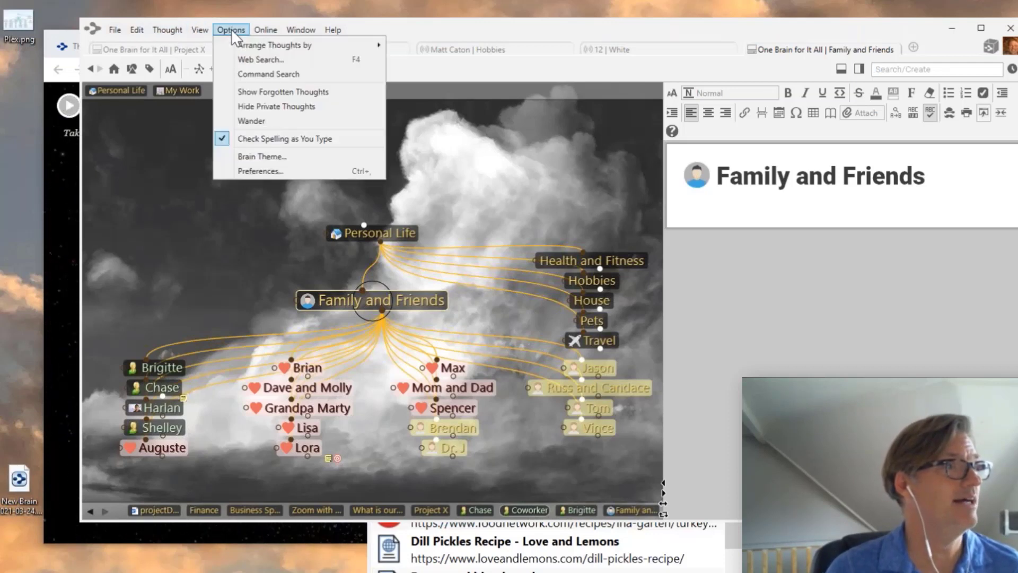
{"action": "left_click", "coordinate": [262, 157]}
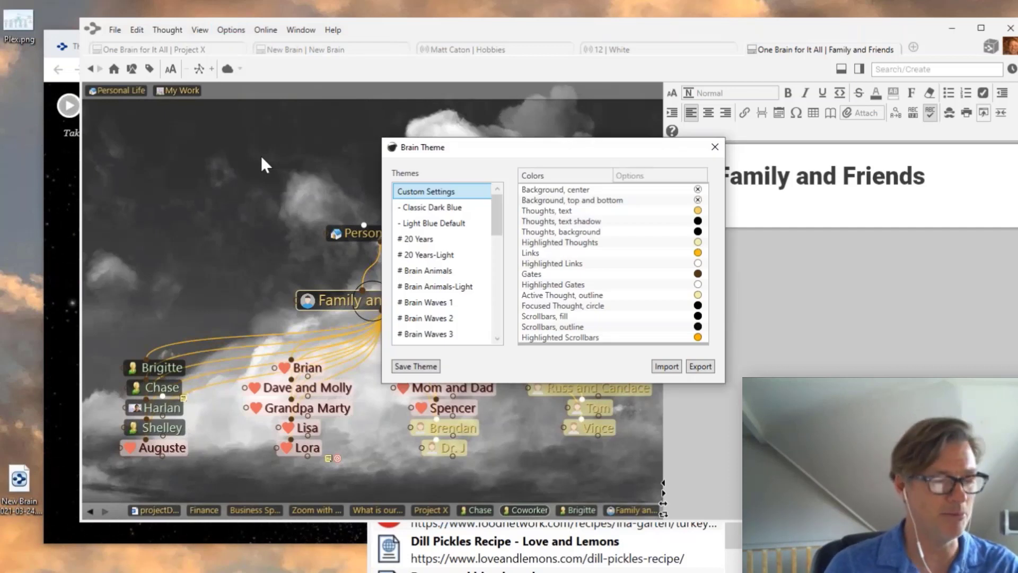
{"action": "left_click", "coordinate": [418, 366]}
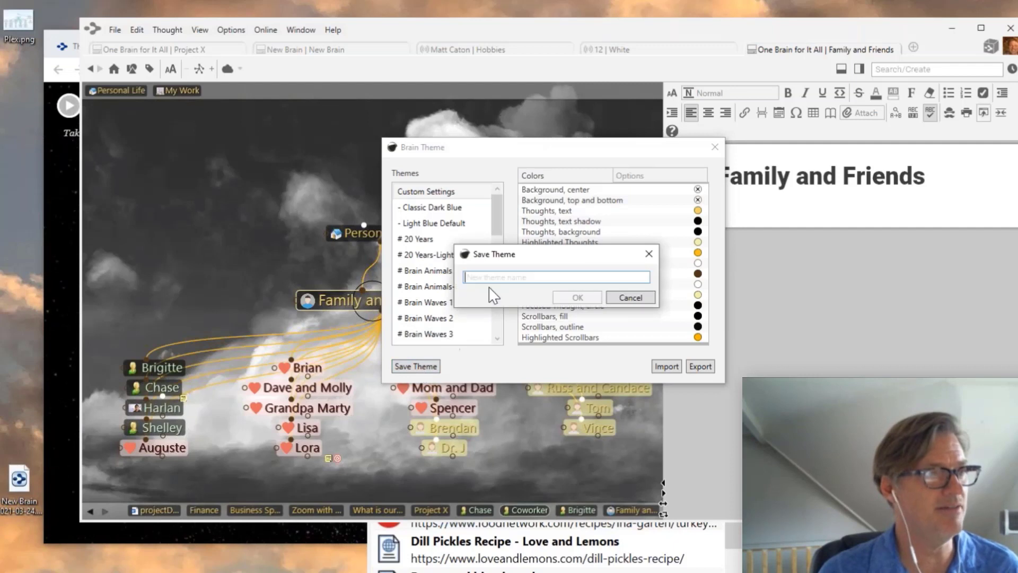
{"action": "type", "text": "C"}
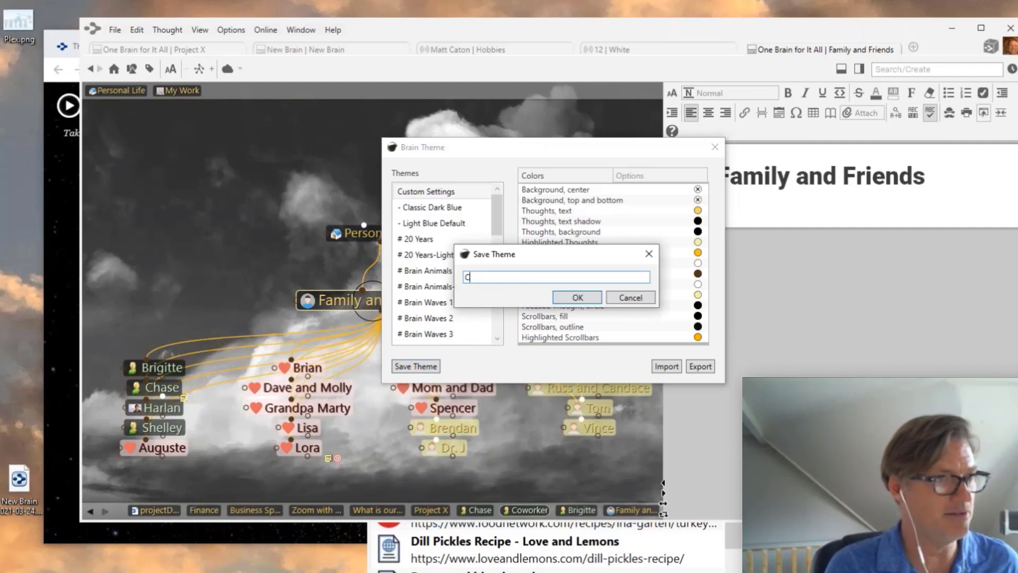
{"action": "type", "text": "louds"}
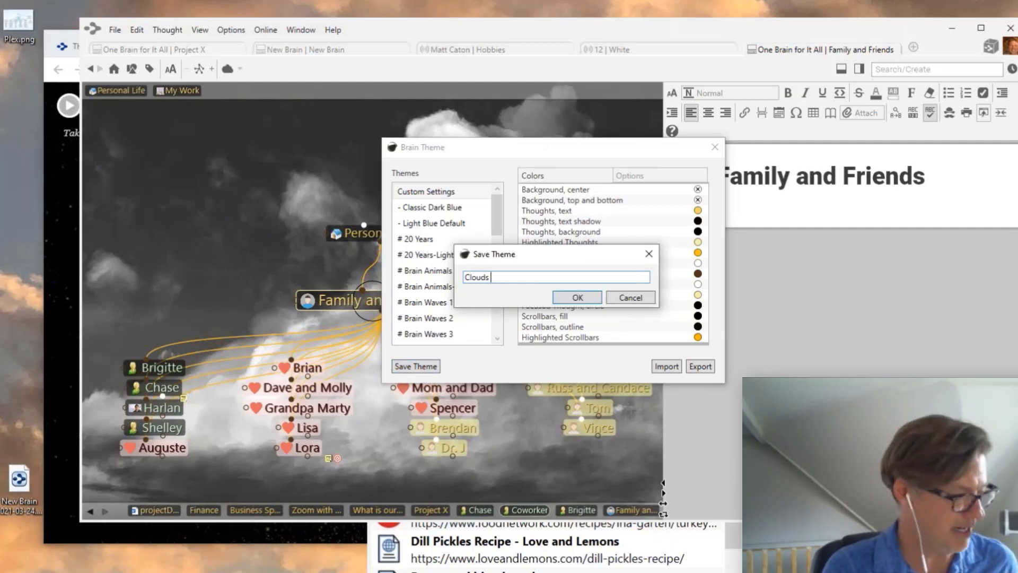
{"action": "type", "text": " 2021"}
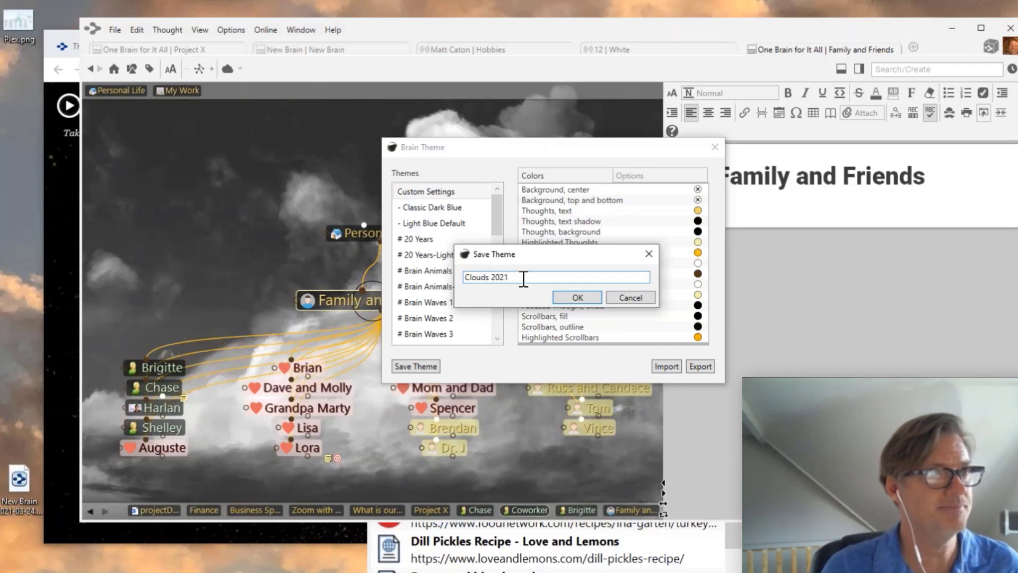
{"action": "left_click", "coordinate": [578, 297]}
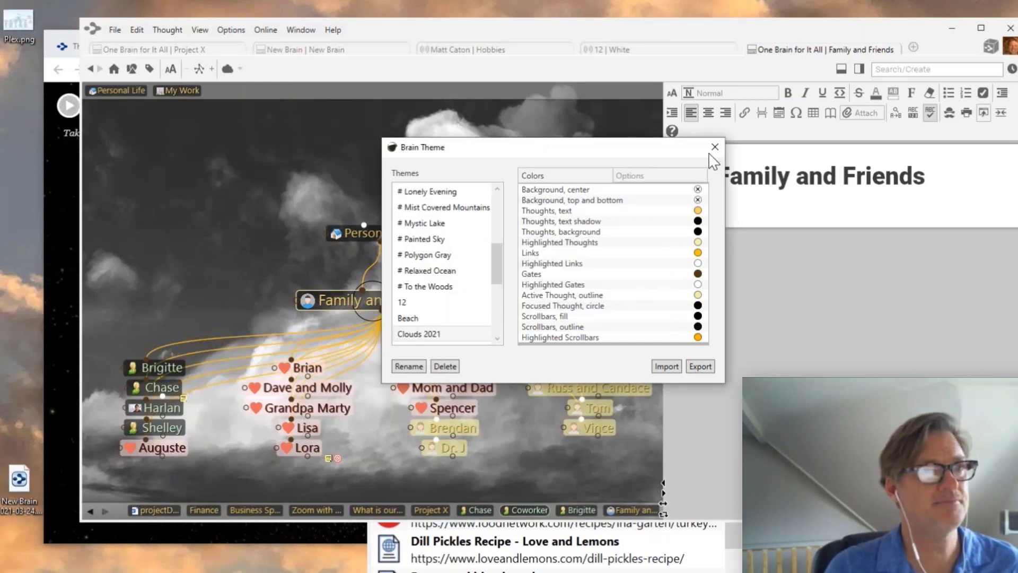
{"action": "left_click", "coordinate": [715, 147]}
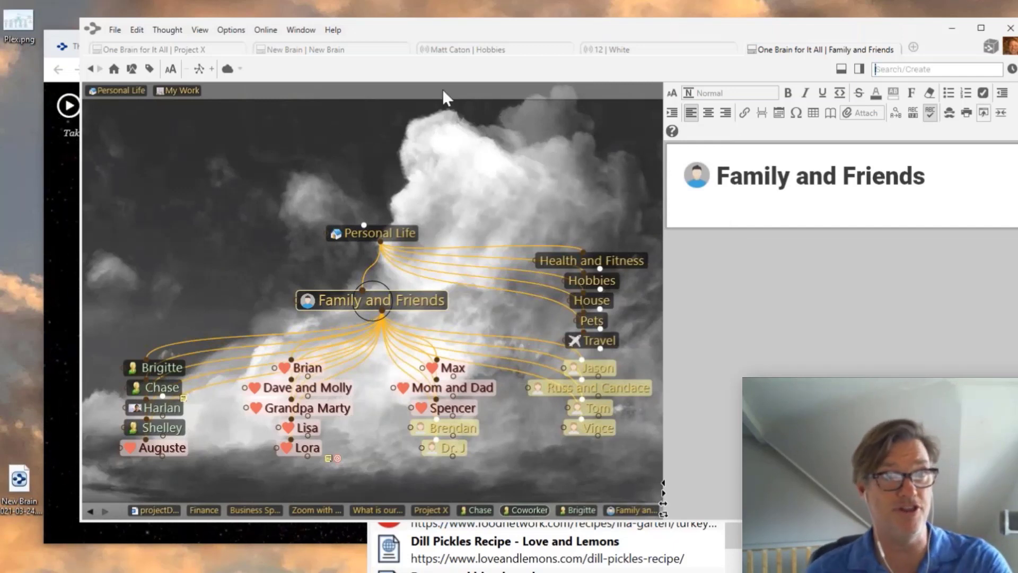
- Preview the Textbook and Novel notes styles, then select and apply the dark Nocturne style
{"action": "left_click", "coordinate": [951, 116]}
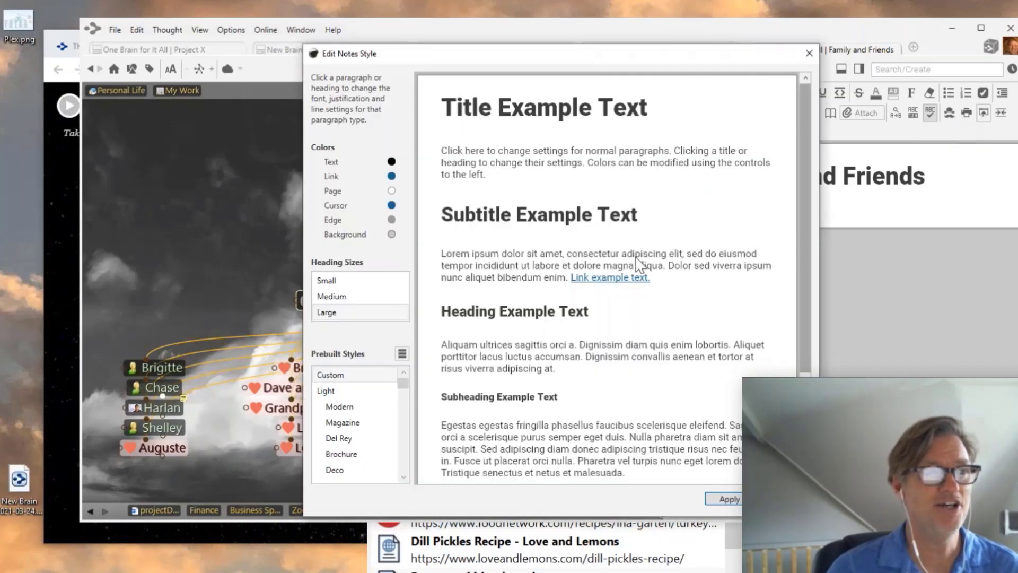
{"action": "left_click_drag", "start_coordinate": [404, 383], "coordinate": [403, 400]}
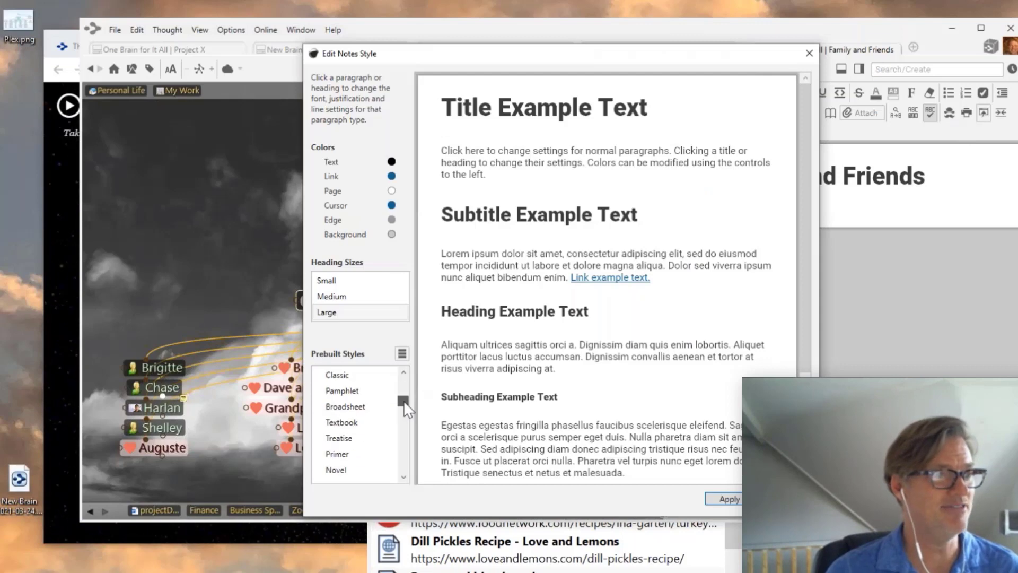
{"action": "left_click", "coordinate": [351, 424]}
{"action": "left_click", "coordinate": [348, 456]}
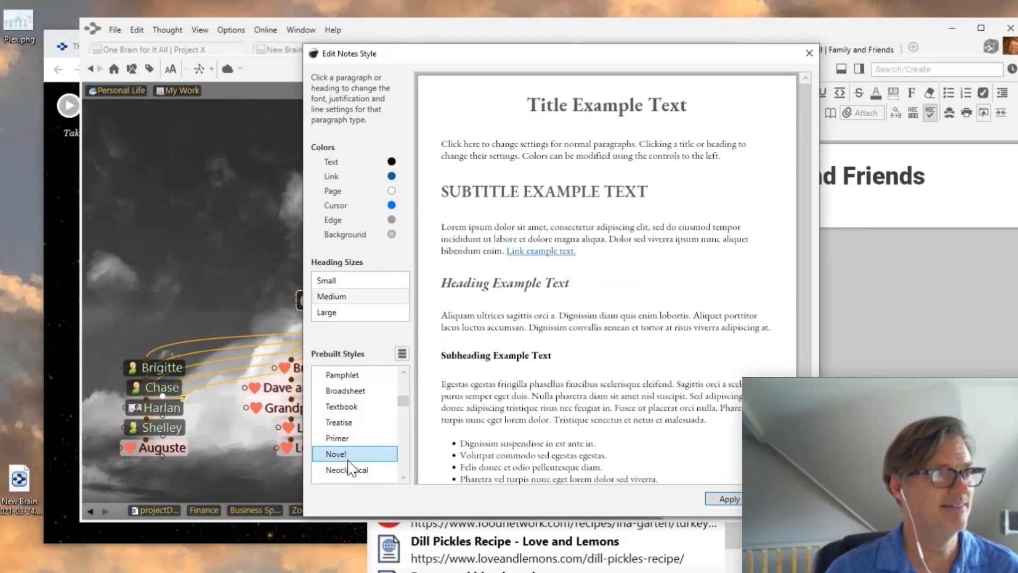
{"action": "left_click_drag", "start_coordinate": [402, 403], "coordinate": [404, 419]}
{"action": "left_click", "coordinate": [342, 391]}
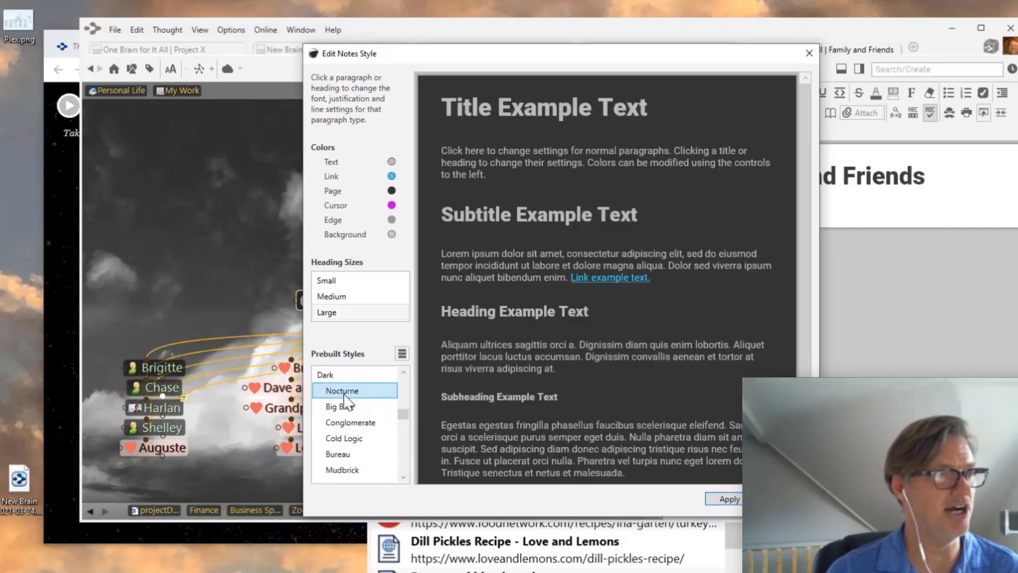
{"action": "left_click", "coordinate": [736, 501]}
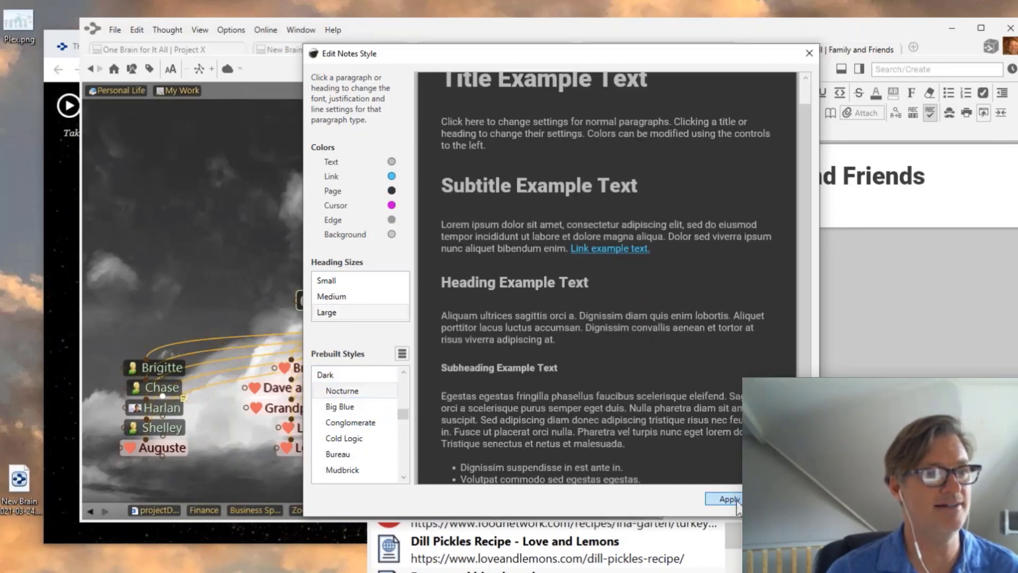